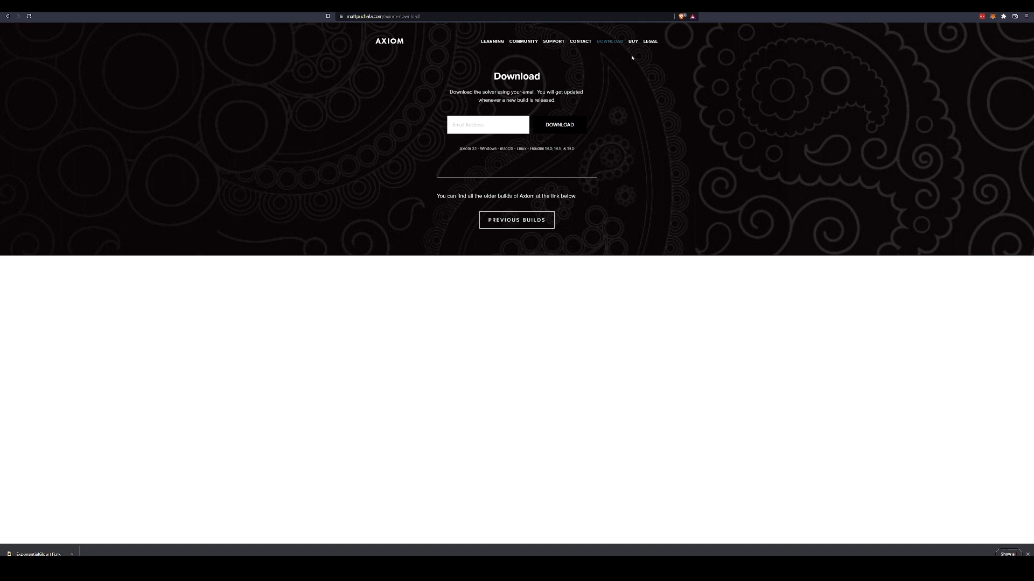
# - Check the supported platforms and Houdini versions on the Axiom download page and open the Buy page
pyautogui.moveTo(458, 147); pyautogui.dragTo(499, 147)
pyautogui.click(498, 147)
pyautogui.click(631, 43)
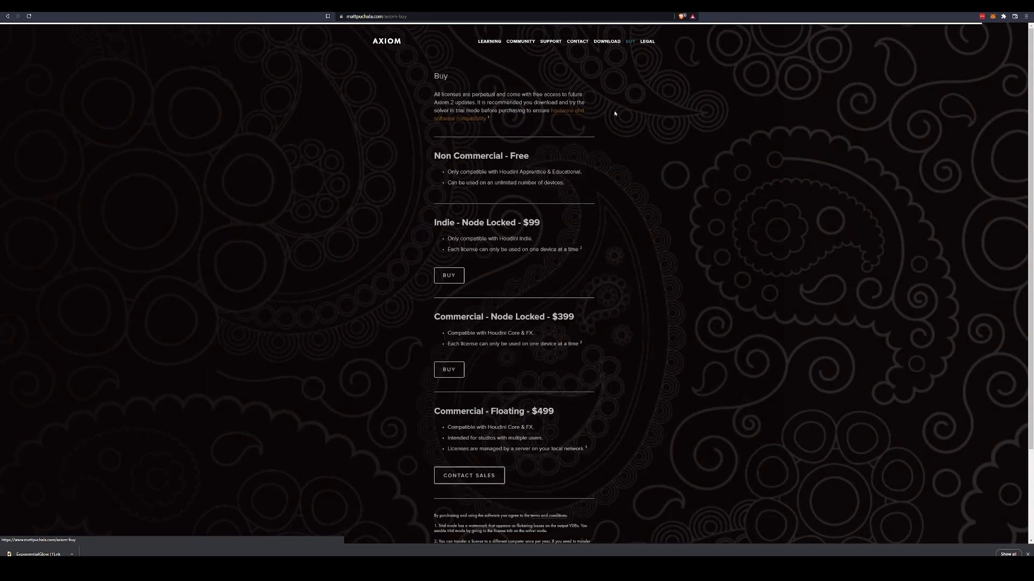
# - Examine the Axiom license options and terms, comparing the Non Commercial, Indie and Commercial tiers
pyautogui.scroll(-2, 481, 169)
pyautogui.scroll(3, 481, 170)
pyautogui.moveTo(435, 223); pyautogui.dragTo(592, 235)
pyautogui.click(559, 241)
pyautogui.click(678, 295)
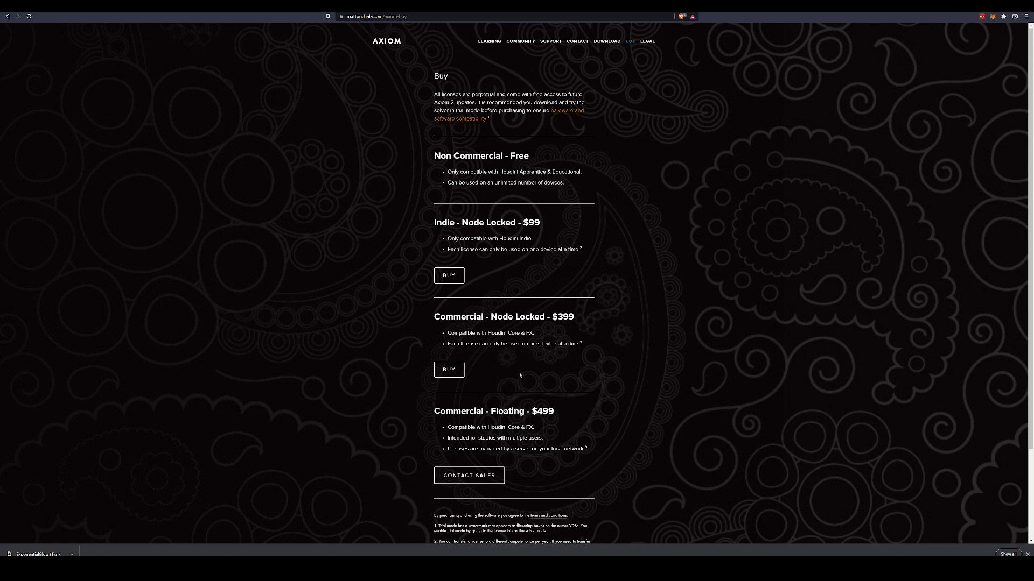
pyautogui.scroll(-2, 575, 272)
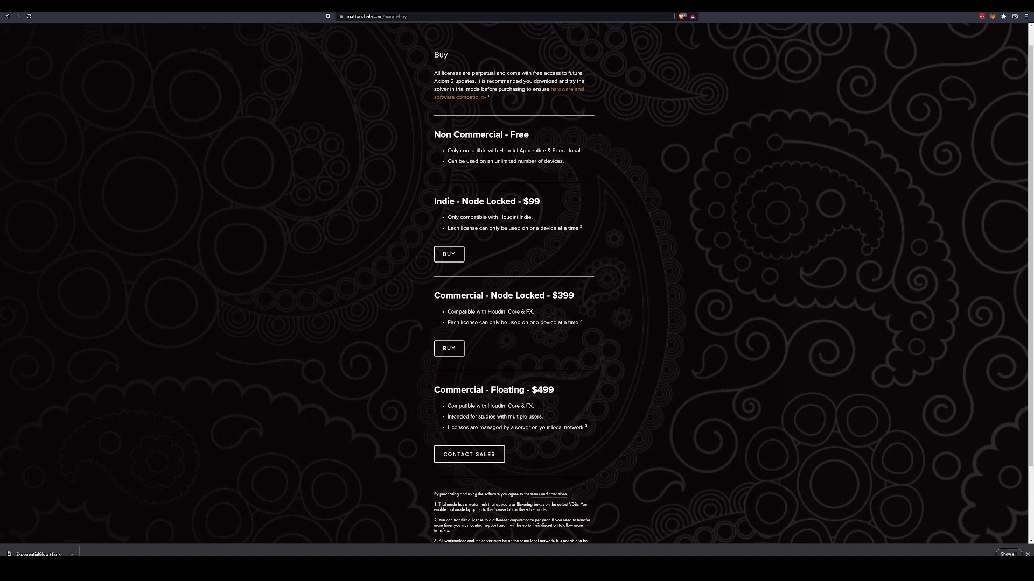
pyautogui.scroll(2, 483, 278)
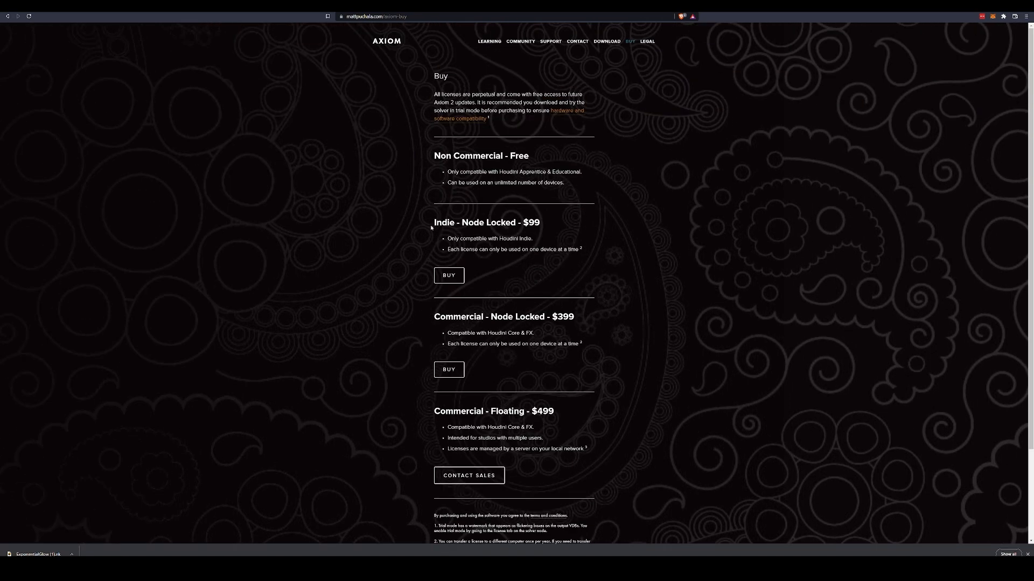
pyautogui.moveTo(430, 227); pyautogui.dragTo(589, 231)
pyautogui.click(652, 259)
pyautogui.moveTo(433, 156); pyautogui.dragTo(541, 171)
pyautogui.click(555, 160)
pyautogui.click(592, 168)
pyautogui.scroll(-3, 659, 339)
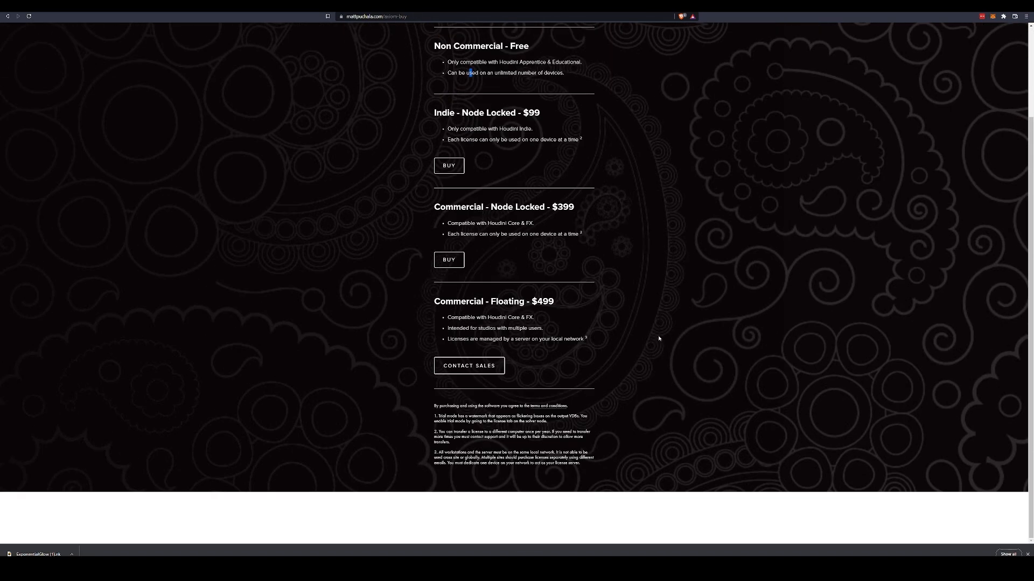
pyautogui.scroll(3, 515, 307)
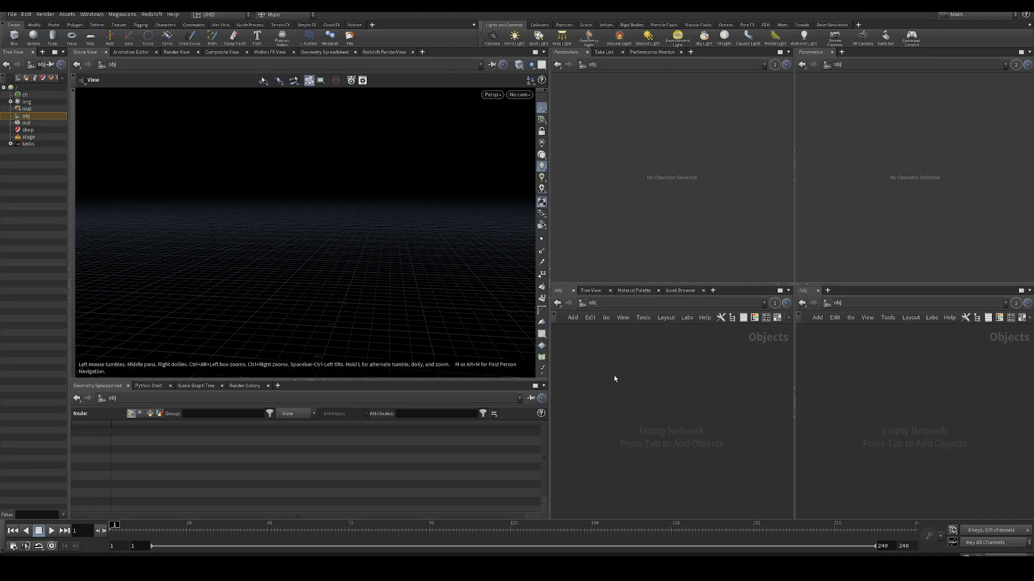
# - Switch to Houdini, create a Geometry object at object level and go inside its network
pyautogui.press('Tab')
pyautogui.moveTo(629, 371)
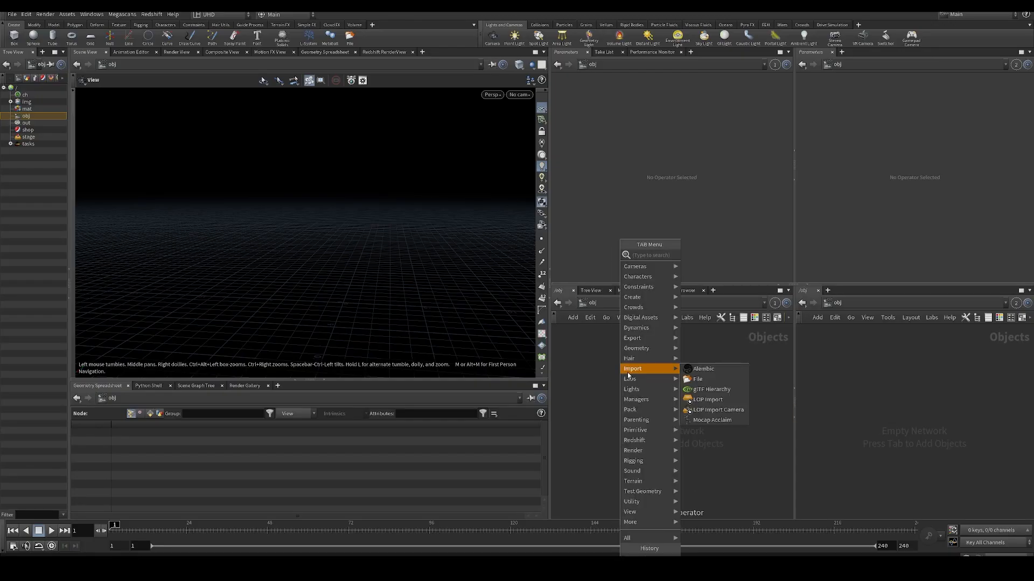
pyautogui.write('geo')
pyautogui.press('Return')
pyautogui.click(628, 374)
pyautogui.doubleClick(628, 374)
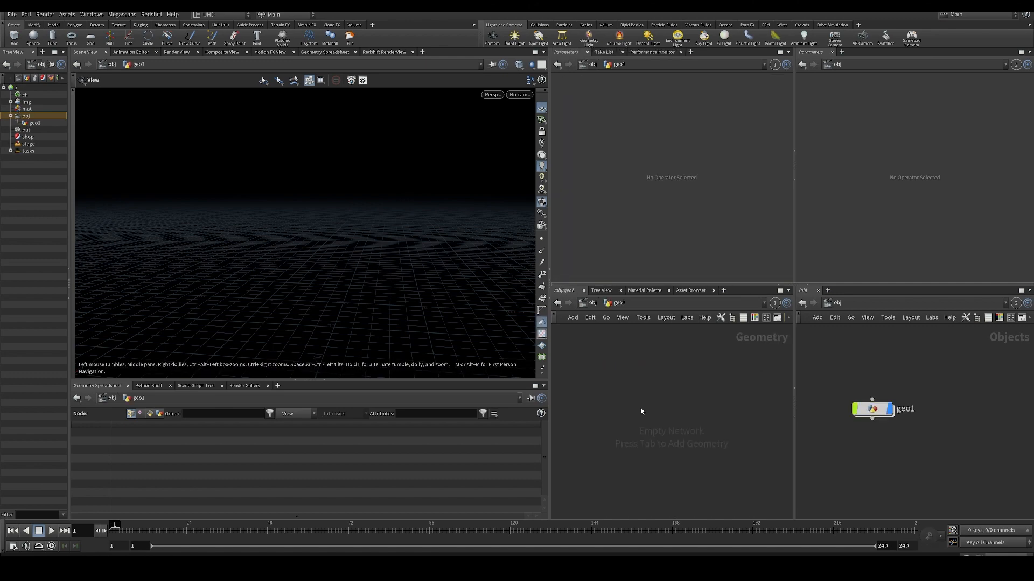
# - Add an Axiom Solver node to the empty geometry network
pyautogui.press('Tab')
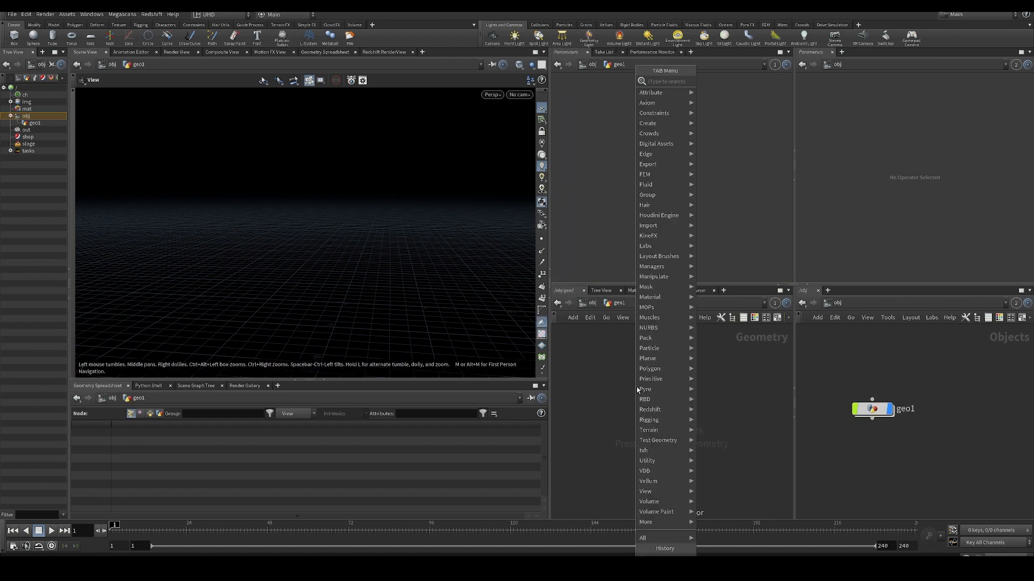
pyautogui.press('Escape')
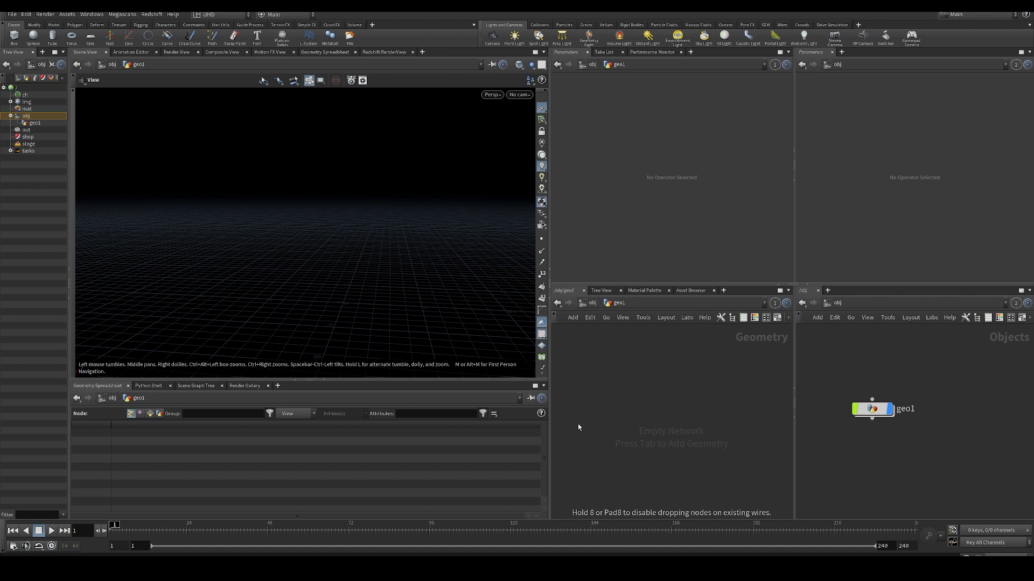
pyautogui.click(625, 418)
pyautogui.scroll(-3, 646, 387)
pyautogui.moveTo(614, 393)
pyautogui.mouseDown(button='middle')
pyautogui.moveTo(653, 381)
pyautogui.moveTo(625, 407)
pyautogui.mouseUp(button='middle')
pyautogui.scroll(4, 625, 407)
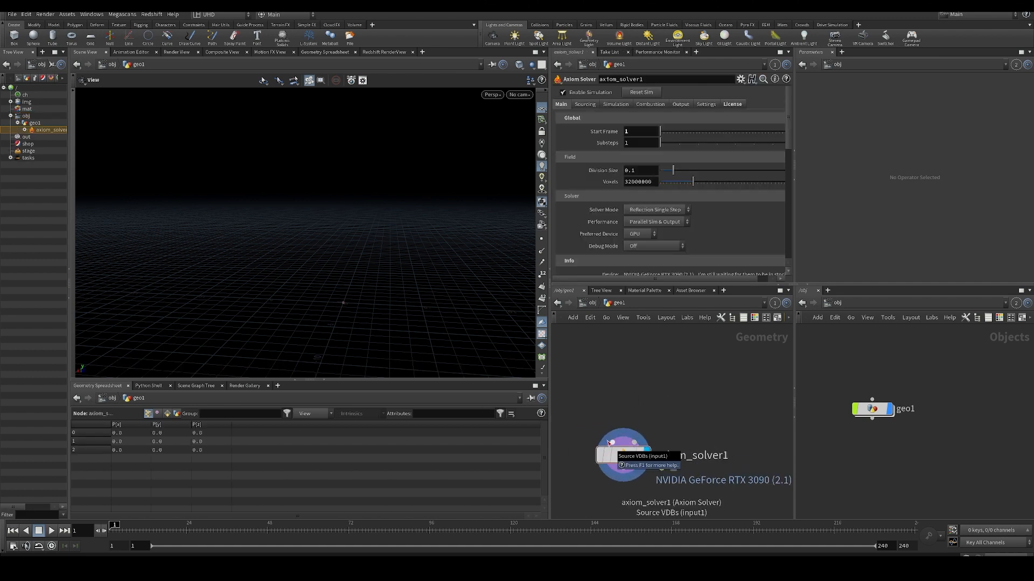
pyautogui.moveTo(604, 337); pyautogui.dragTo(619, 354, button='middle')
pyautogui.scroll(-1, 619, 356)
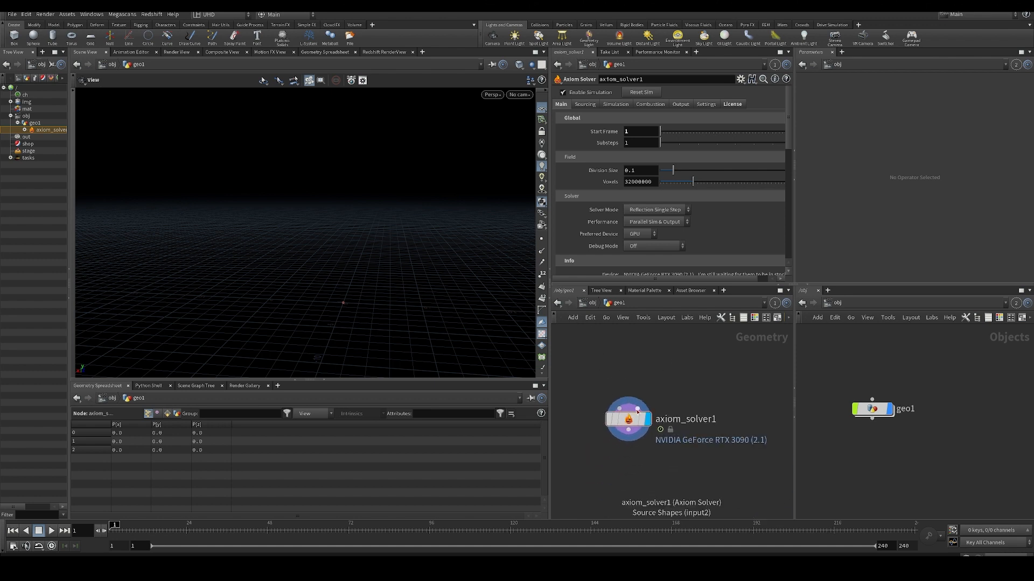
pyautogui.moveTo(648, 392); pyautogui.dragTo(644, 415, button='middle')
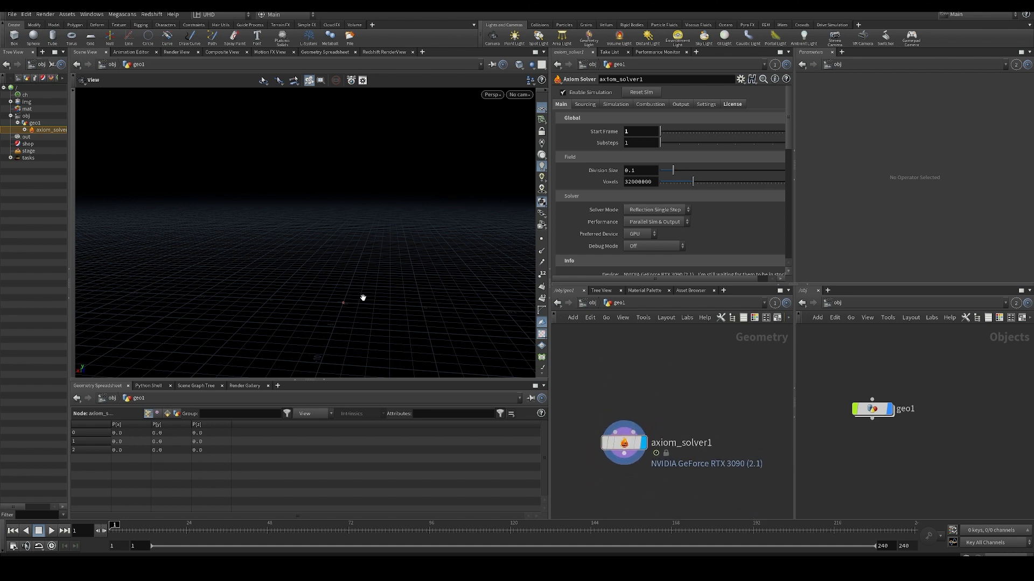
pyautogui.moveTo(363, 298); pyautogui.dragTo(380, 305)
pyautogui.moveTo(644, 407); pyautogui.dragTo(629, 430, button='middle')
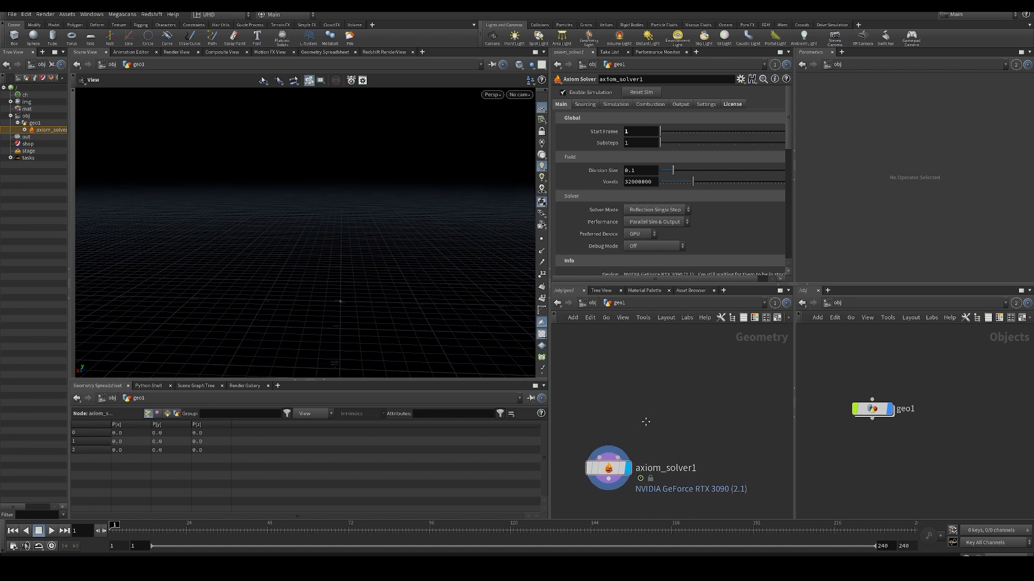
pyautogui.scroll(-3, 638, 428)
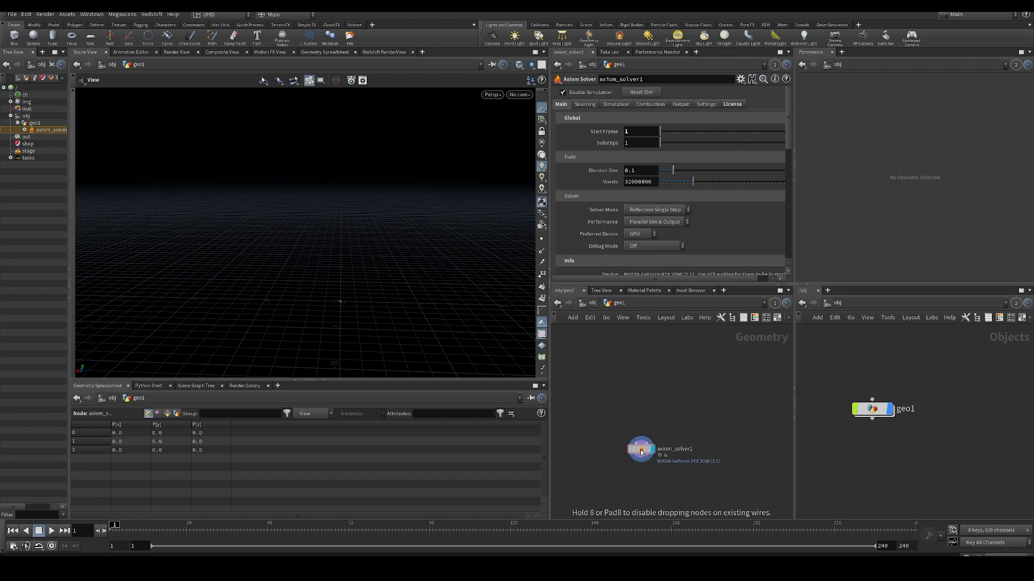
pyautogui.scroll(2, 664, 396)
# - Add an Axiom Source Shape node to the geometry network
pyautogui.press('Tab')
pyautogui.write('a')
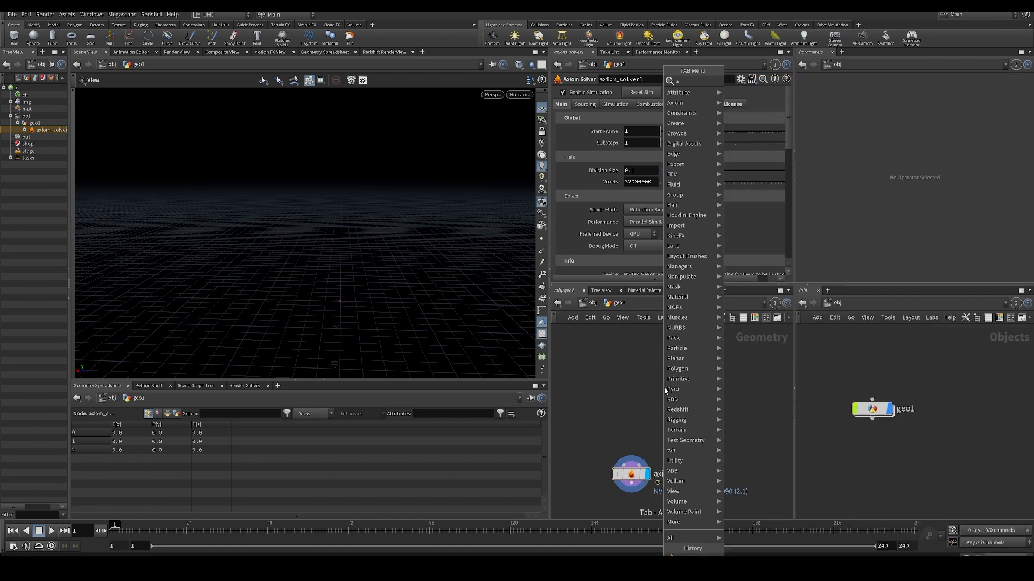
pyautogui.write('xiom')
pyautogui.press('Down')
pyautogui.press('Down')
pyautogui.press('Return')
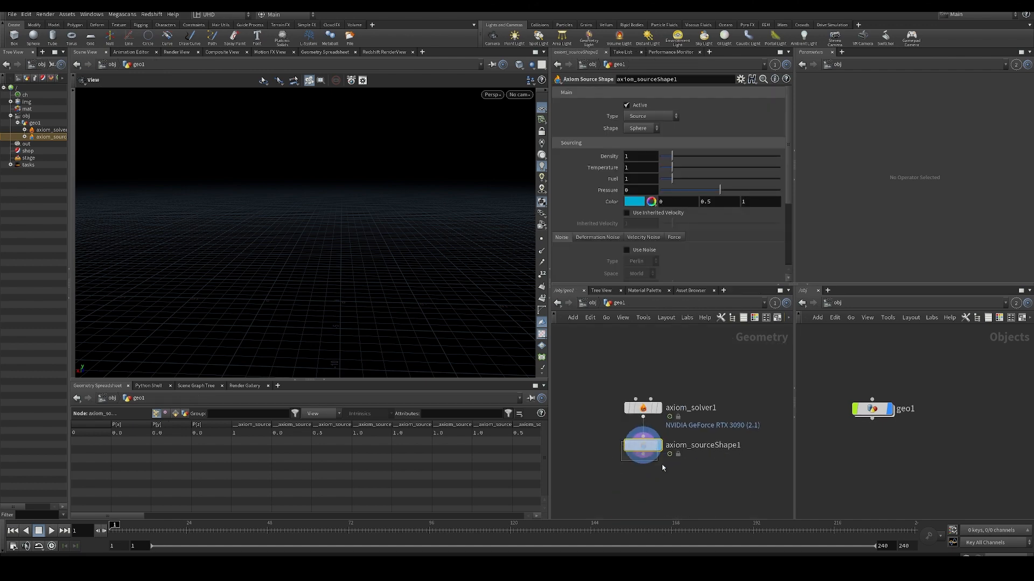
# - Detach the source shape node from the solver's output and connect it to the solver's Source Shapes input
pyautogui.hotkey('ctrl', 'x')
pyautogui.hotkey('ctrl', 'v')
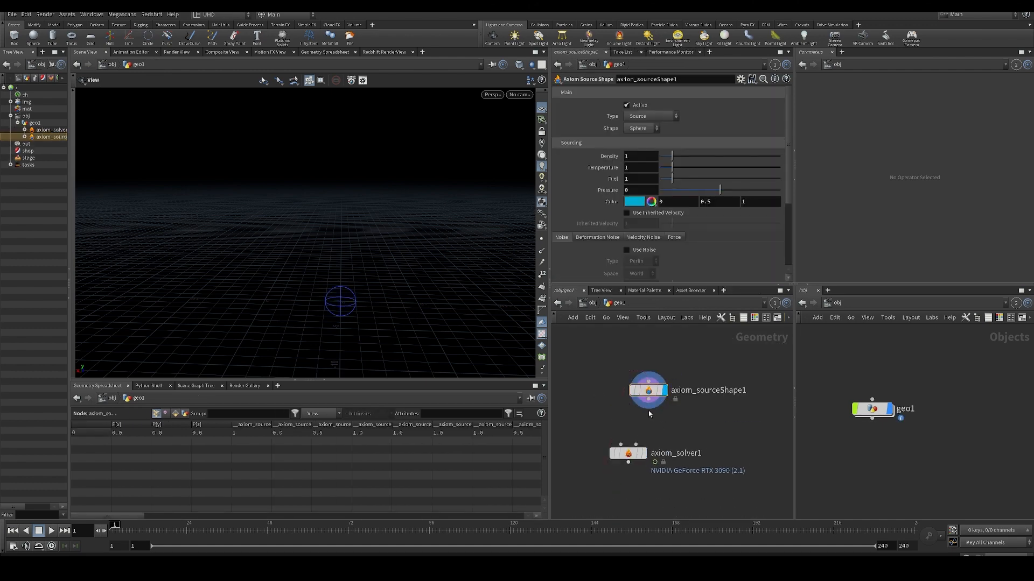
pyautogui.click(649, 409)
pyautogui.click(636, 445)
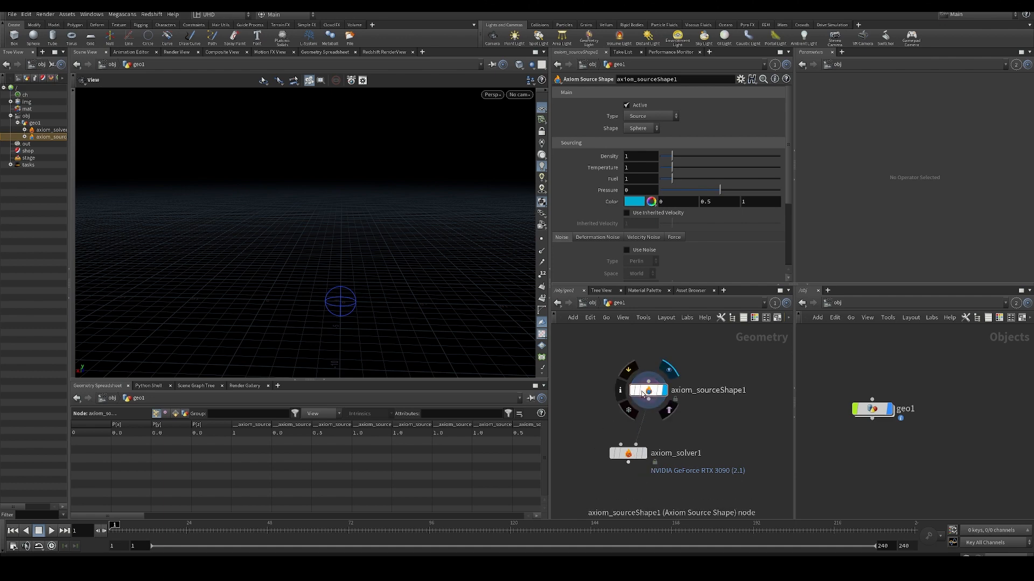
# - Examine the Axiom Source Shape's shape types, sourcing values, and its noise, deformation noise, velocity noise and force settings
pyautogui.moveTo(582, 414); pyautogui.dragTo(593, 404, button='middle')
pyautogui.moveTo(337, 302); pyautogui.dragTo(302, 303)
pyautogui.moveTo(656, 431)
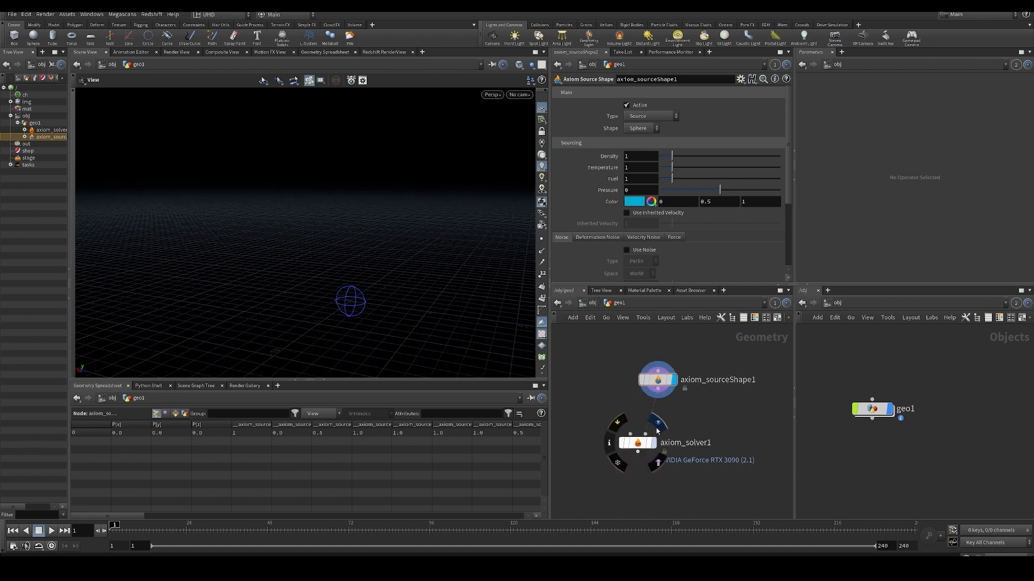
pyautogui.click(646, 129)
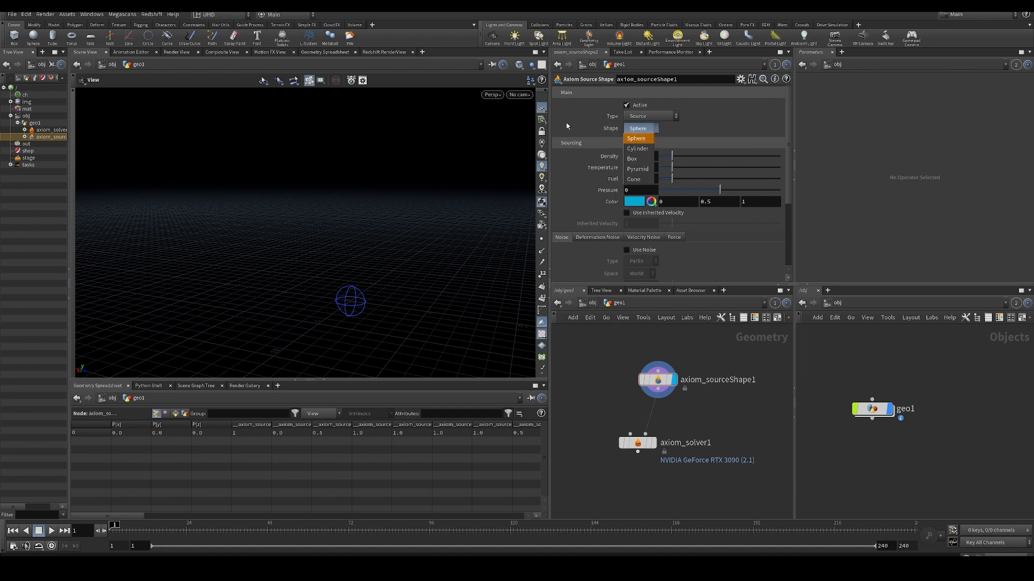
pyautogui.click(567, 124)
pyautogui.scroll(-3, 787, 133)
pyautogui.scroll(3, 794, 181)
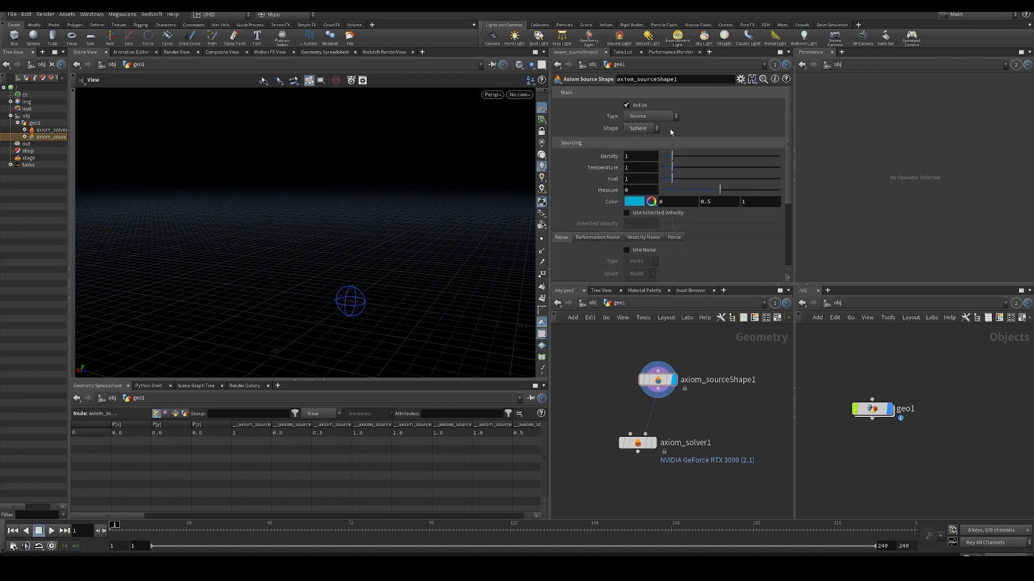
pyautogui.click(642, 130)
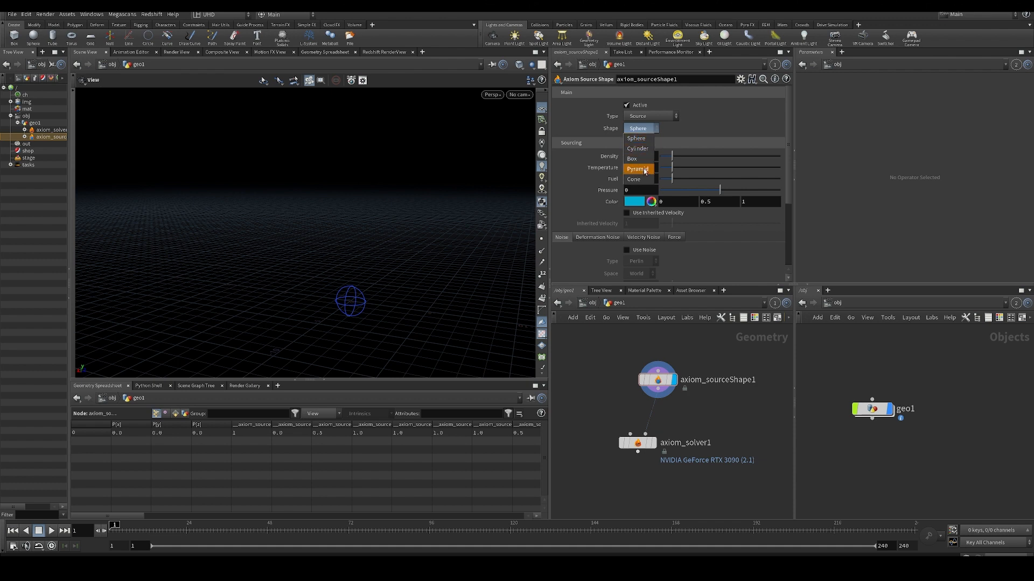
pyautogui.click(588, 166)
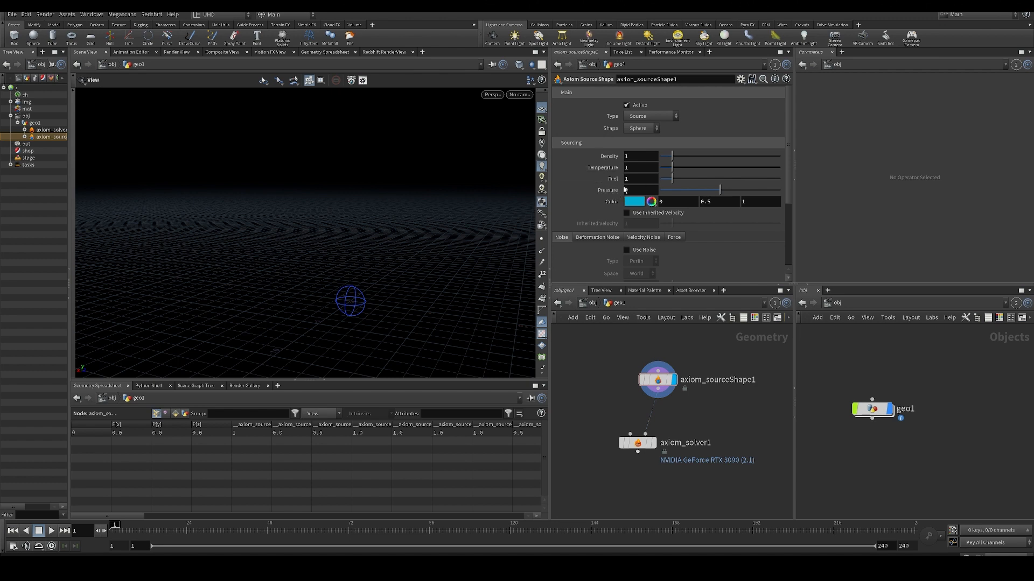
pyautogui.scroll(-3, 697, 242)
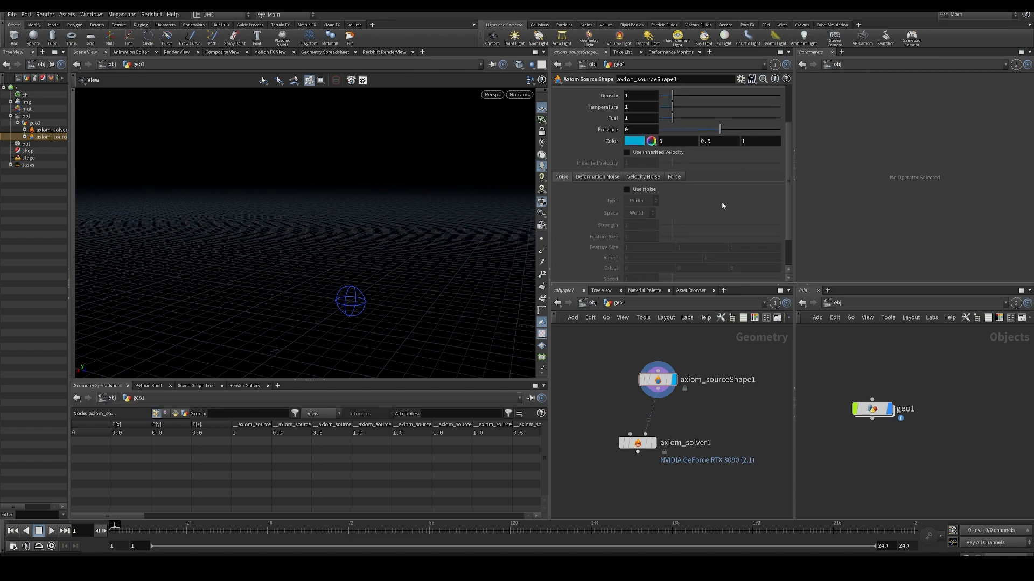
pyautogui.click(606, 182)
pyautogui.click(656, 180)
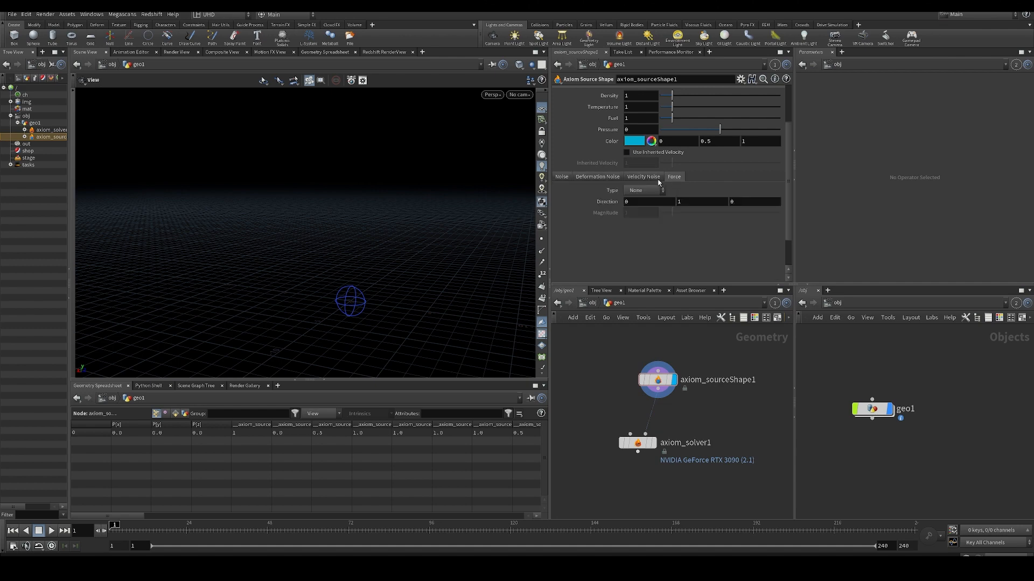
pyautogui.click(556, 179)
# - Display the Axiom Solver's output and play the smoke simulation
pyautogui.moveTo(632, 404); pyautogui.dragTo(611, 373, button='middle')
pyautogui.moveTo(712, 401); pyautogui.dragTo(702, 422, button='middle')
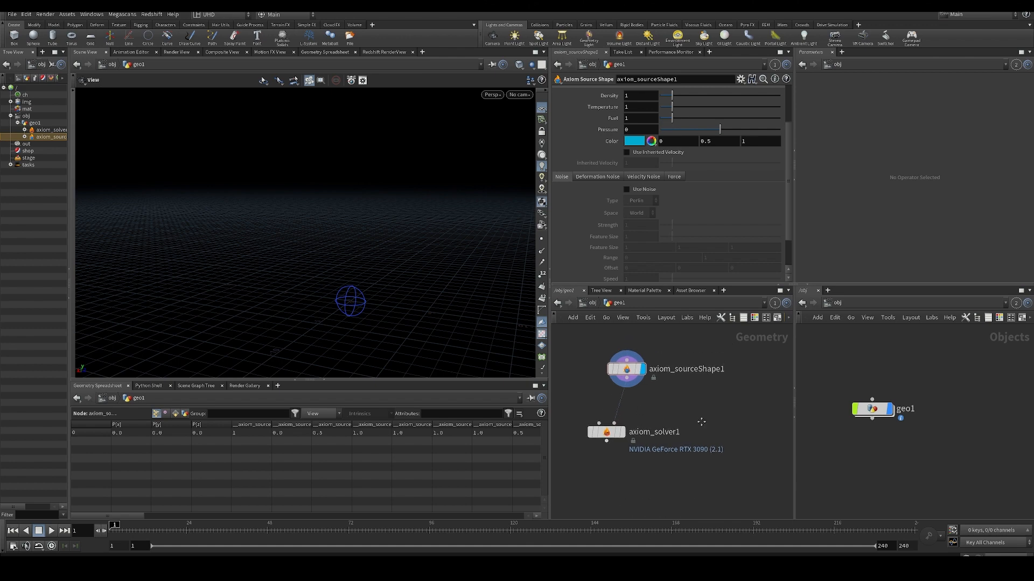
pyautogui.click(621, 431)
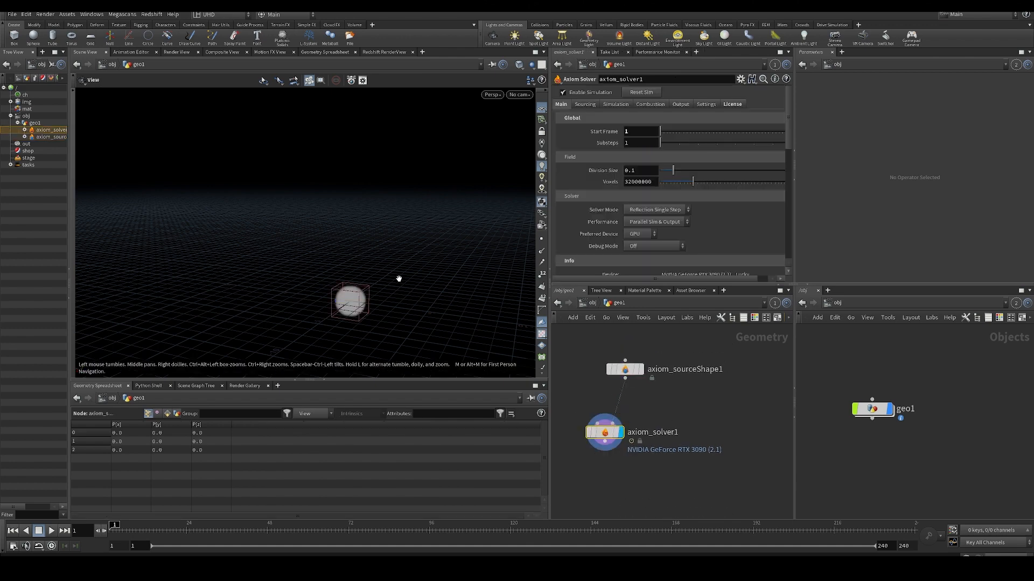
pyautogui.press('Up')
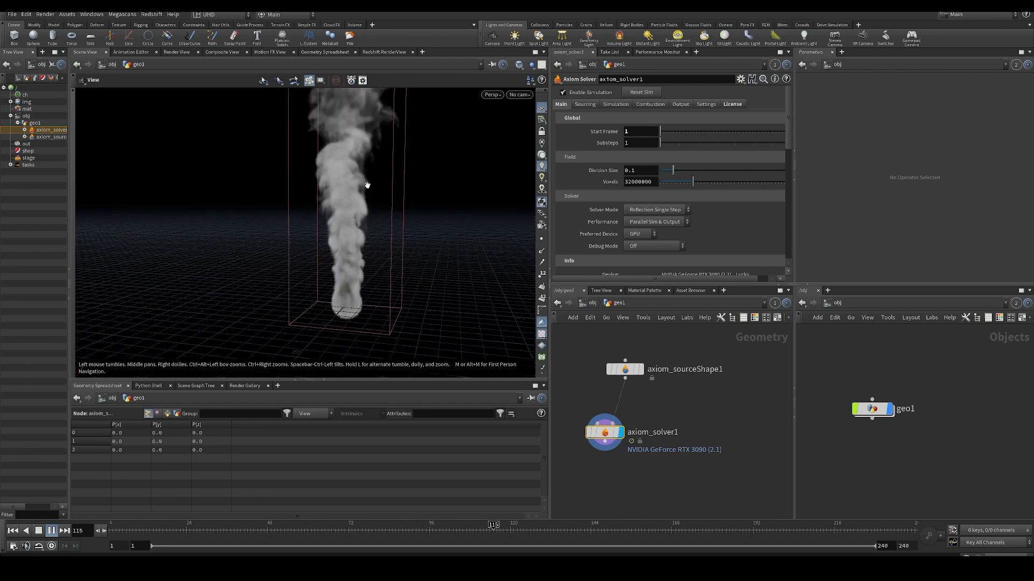
# - Hide the reference grid in the viewport while the simulation plays
pyautogui.moveTo(409, 224); pyautogui.dragTo(435, 255)
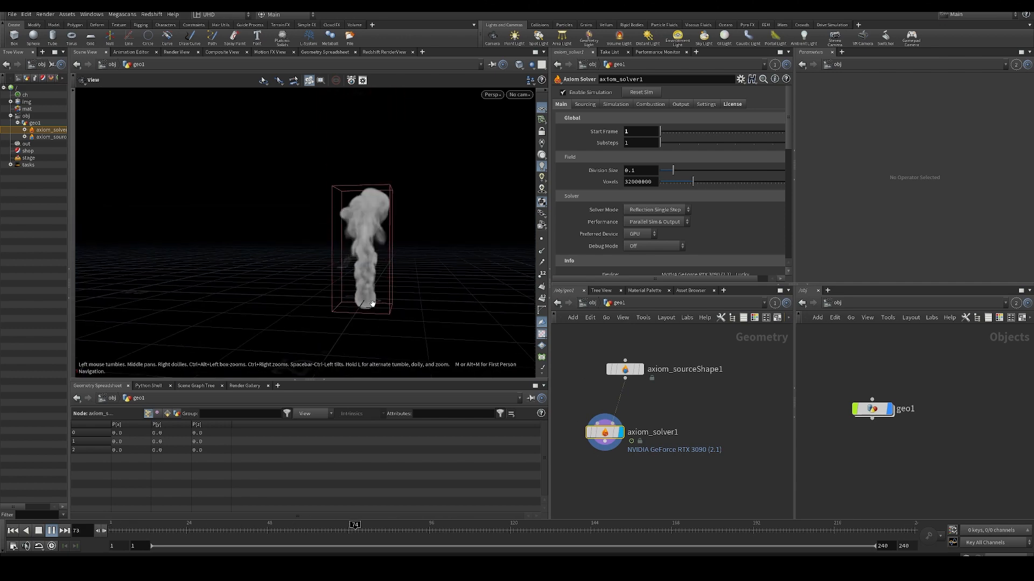
pyautogui.click(542, 108)
pyautogui.moveTo(431, 231); pyautogui.dragTo(380, 277)
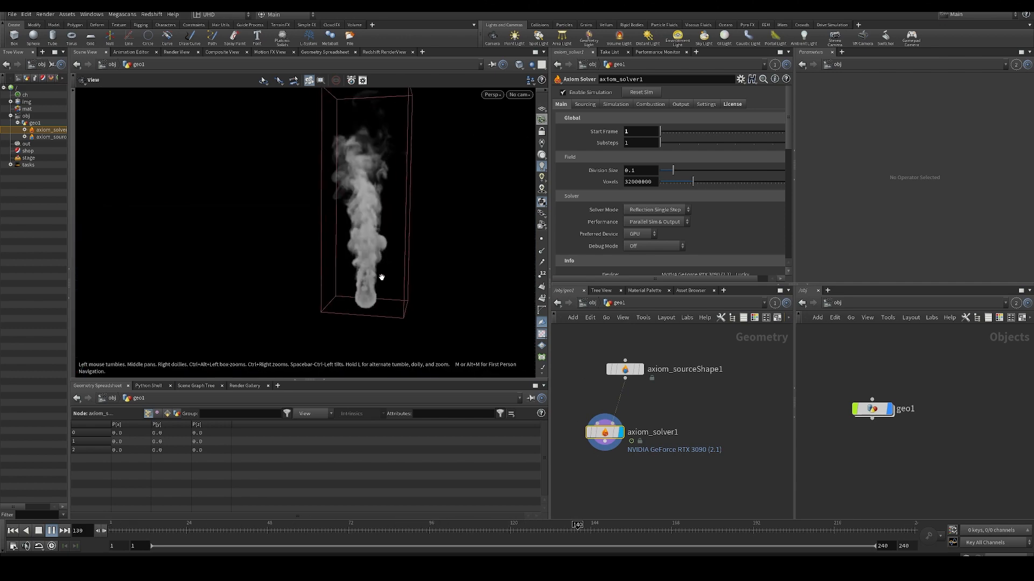
# - Add a Pyro Bake Volume node after the Axiom Solver and enable its Fire shading
pyautogui.press('Tab')
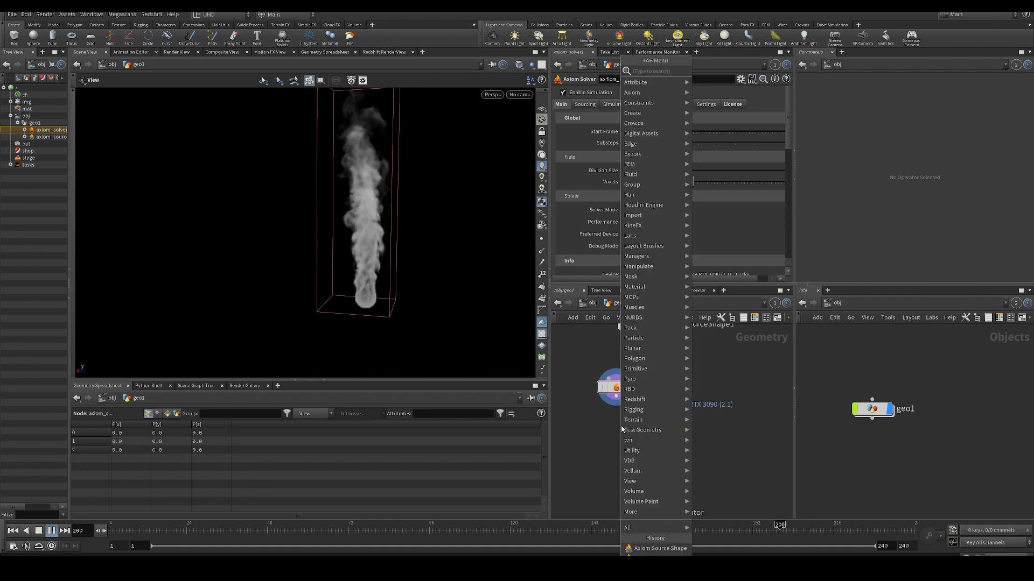
pyautogui.write('pyro bake')
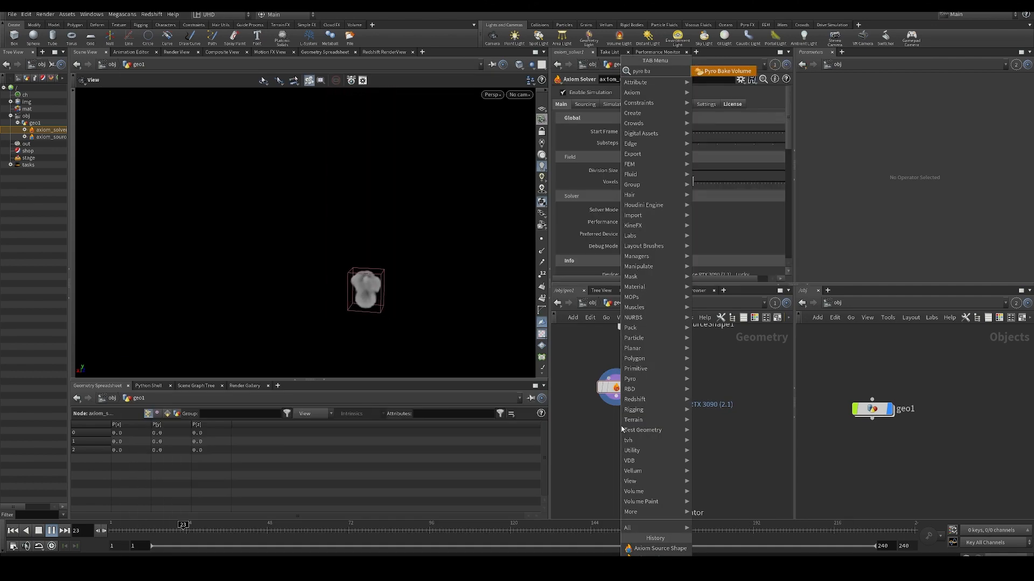
pyautogui.press('Return')
pyautogui.press('Return')
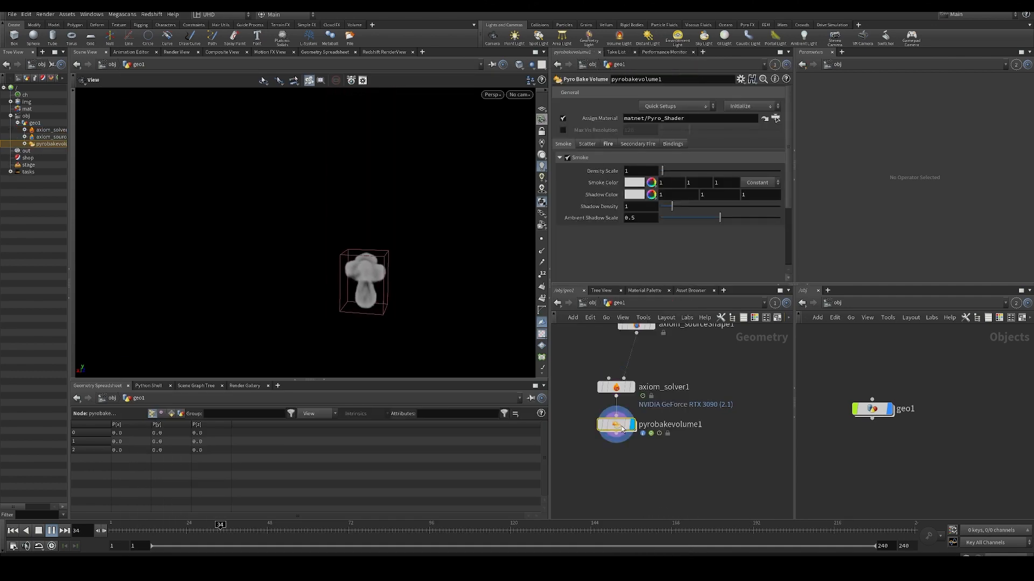
pyautogui.click(607, 144)
pyautogui.click(567, 157)
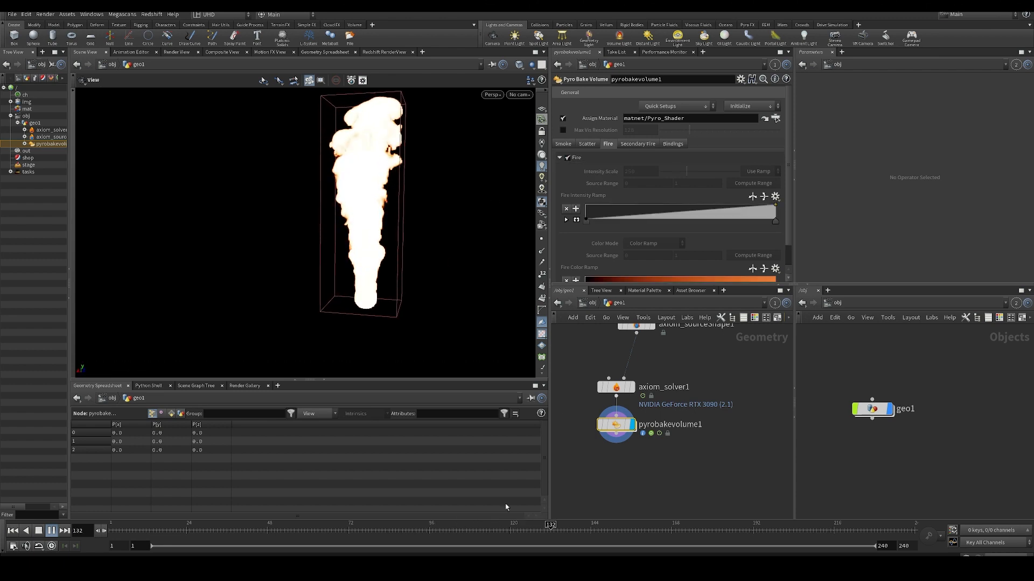
# - Set the Pyro Bake Volume's fire Intensity Scale to 15 and play the simulation from the first frame
pyautogui.click(13, 531)
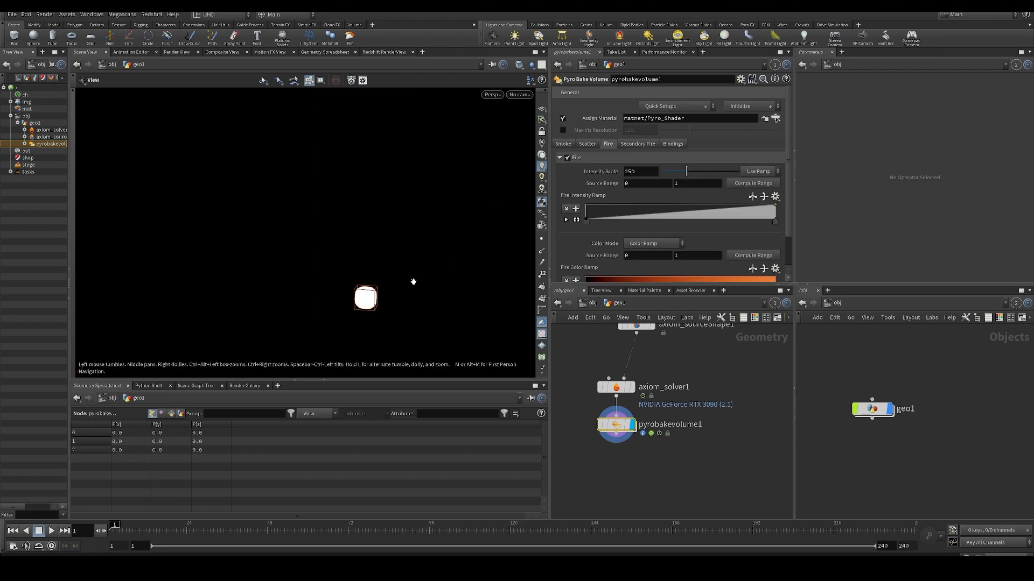
pyautogui.moveTo(412, 281); pyautogui.dragTo(401, 273)
pyautogui.moveTo(616, 425); pyautogui.dragTo(615, 449)
pyautogui.moveTo(650, 172); pyautogui.dragTo(603, 172)
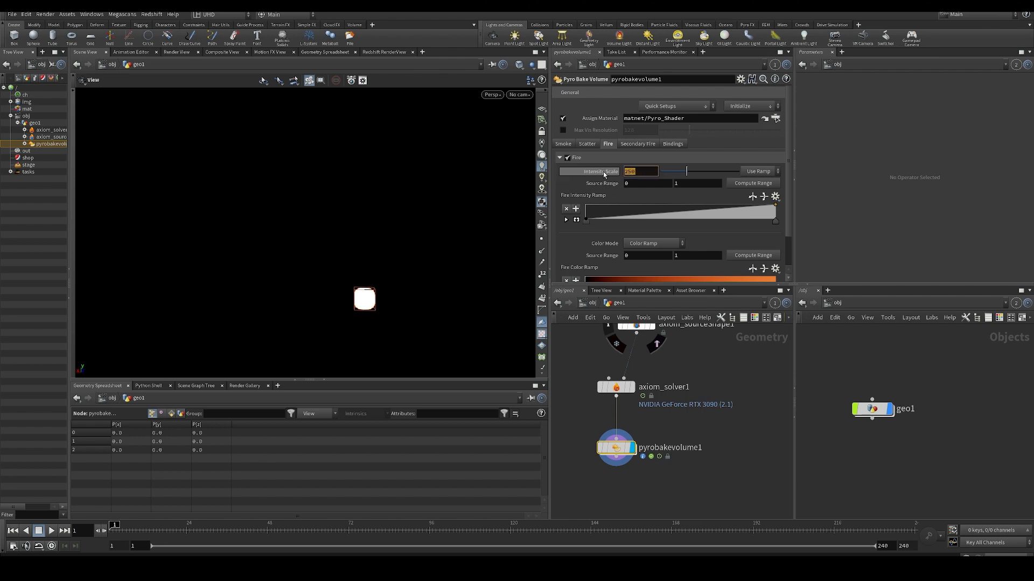
pyautogui.write('15')
pyautogui.press('Return')
pyautogui.press('Up')
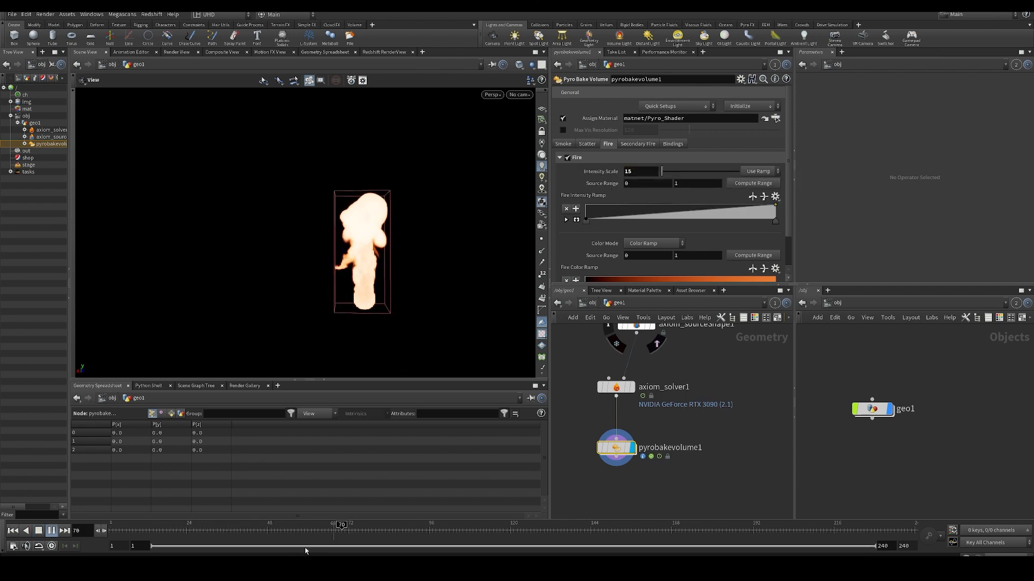
# - Compute the source range for the fire intensity from the current frame and resume playback
pyautogui.press('Up')
pyautogui.click(753, 183)
pyautogui.moveTo(391, 251); pyautogui.dragTo(395, 243)
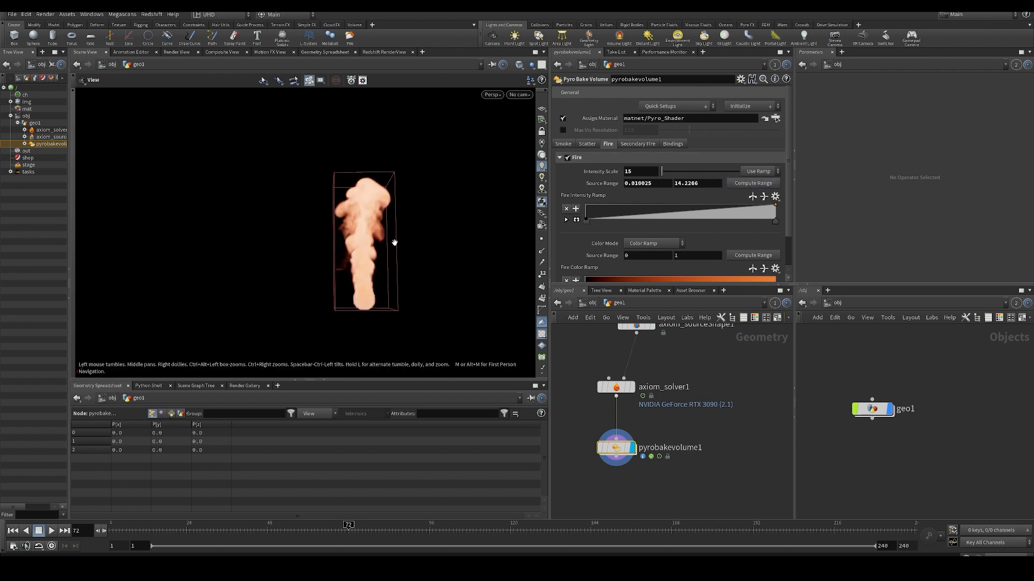
pyautogui.press('Up')
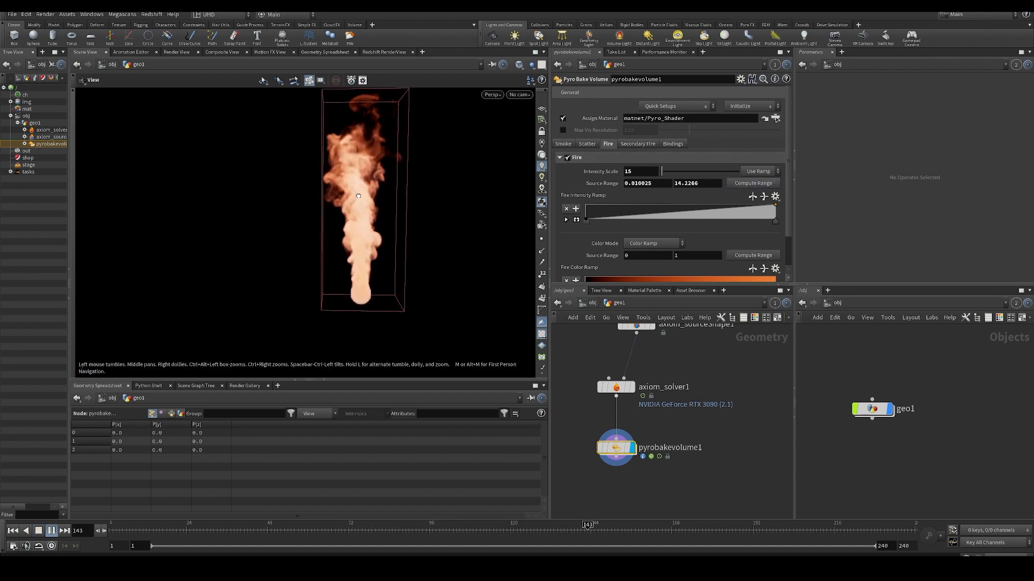
# - Enable noise on the Axiom Source Shape and display the Axiom Solver's output
pyautogui.click(614, 387)
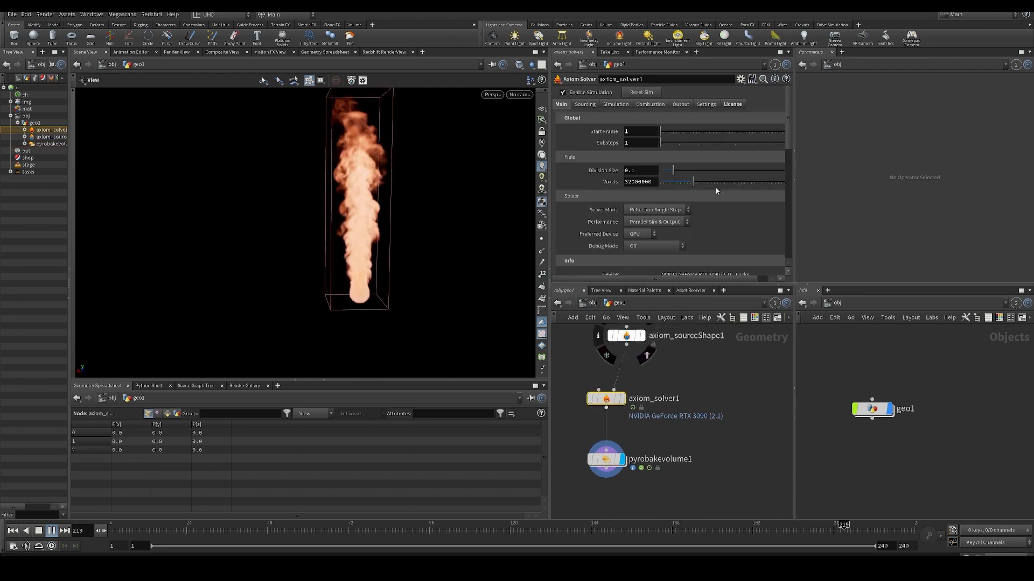
pyautogui.click(626, 335)
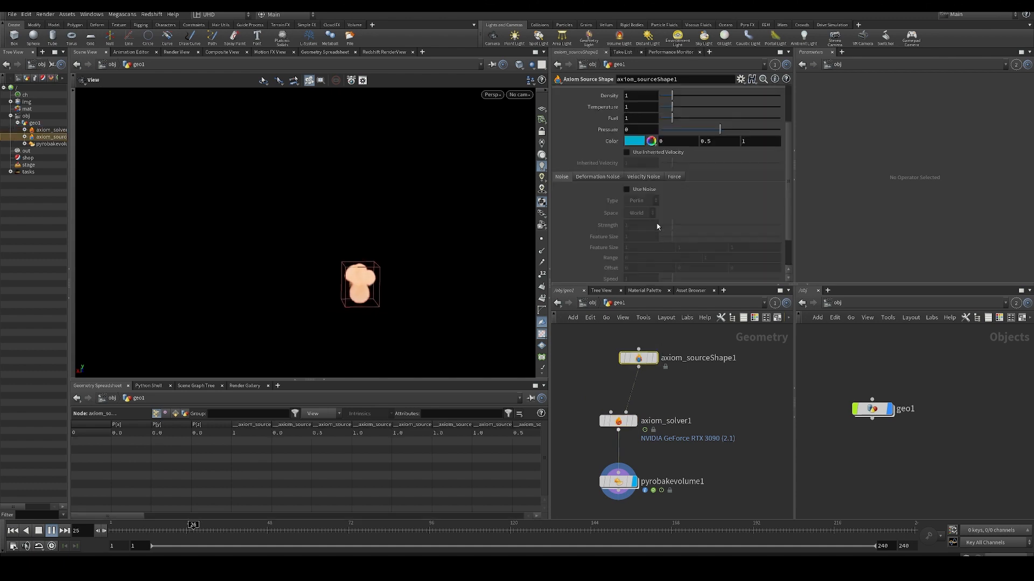
pyautogui.click(627, 189)
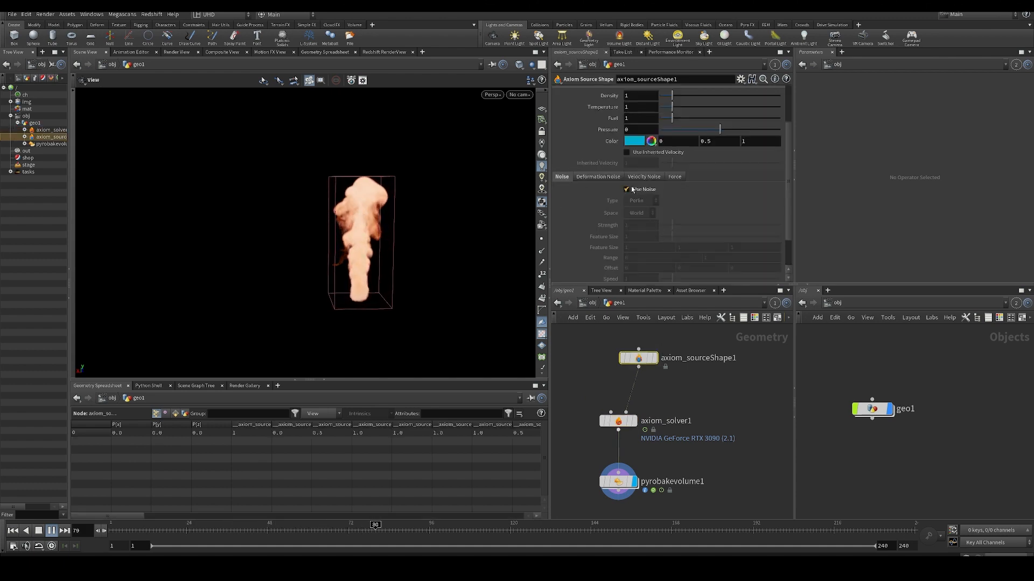
pyautogui.click(634, 421)
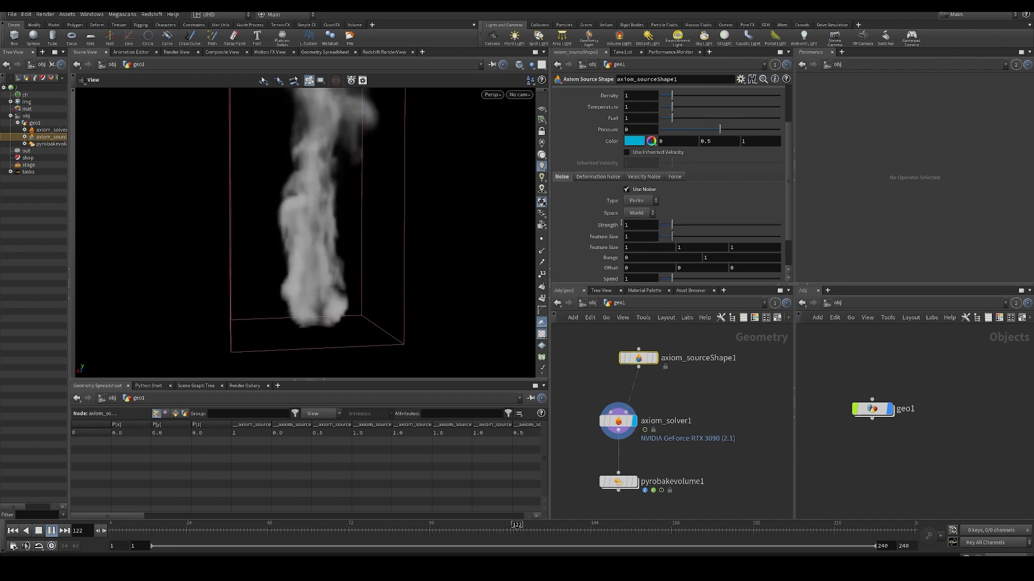
# - Set the source noise Strength to 0.85 and its Feature Size to 0.43 while the smoke plays
pyautogui.moveTo(671, 237); pyautogui.dragTo(685, 228)
pyautogui.moveTo(355, 259); pyautogui.dragTo(422, 255)
pyautogui.scroll(-4, 359, 253)
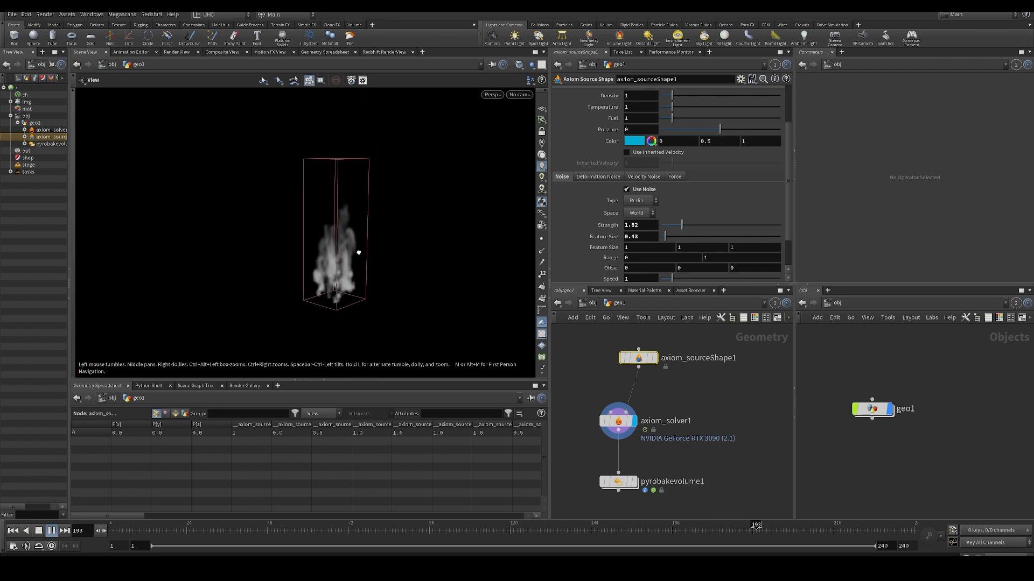
pyautogui.moveTo(682, 224); pyautogui.dragTo(670, 225)
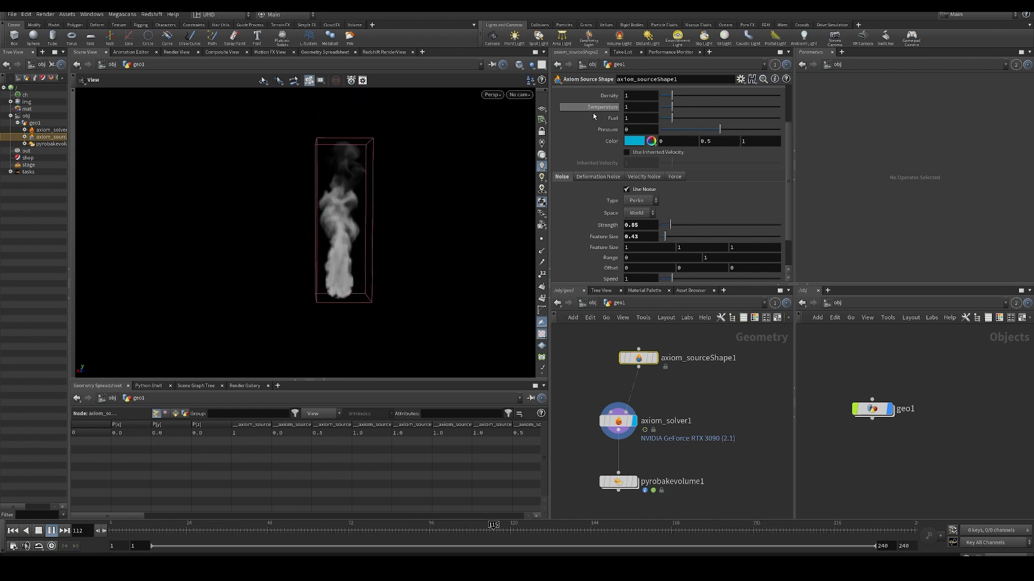
# - Try a source Density of 10, restore it to 1, and test Temperature values of 10 and 0
pyautogui.scroll(3, 594, 116)
pyautogui.moveTo(672, 156); pyautogui.dragTo(870, 166)
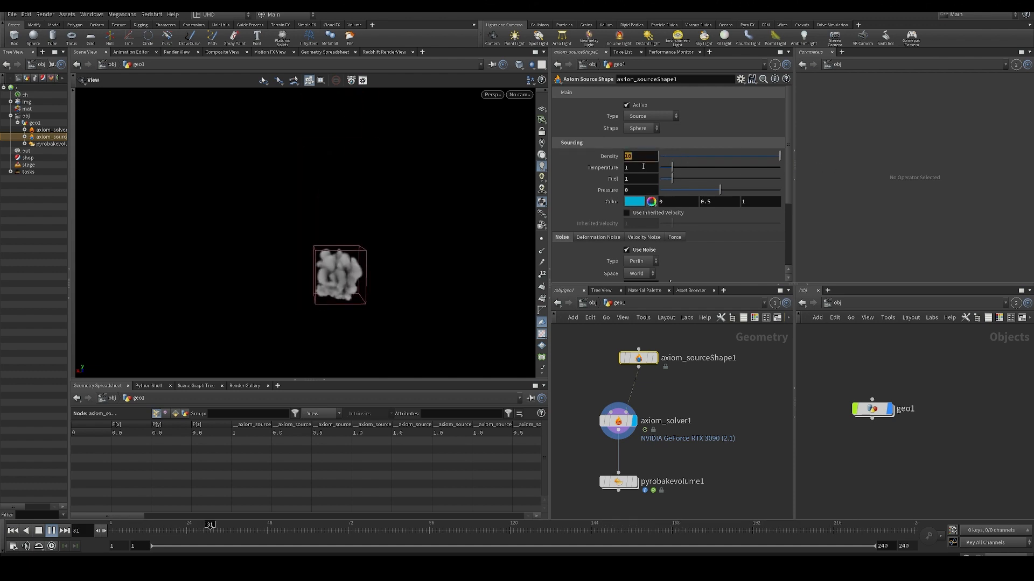
pyautogui.press('Return')
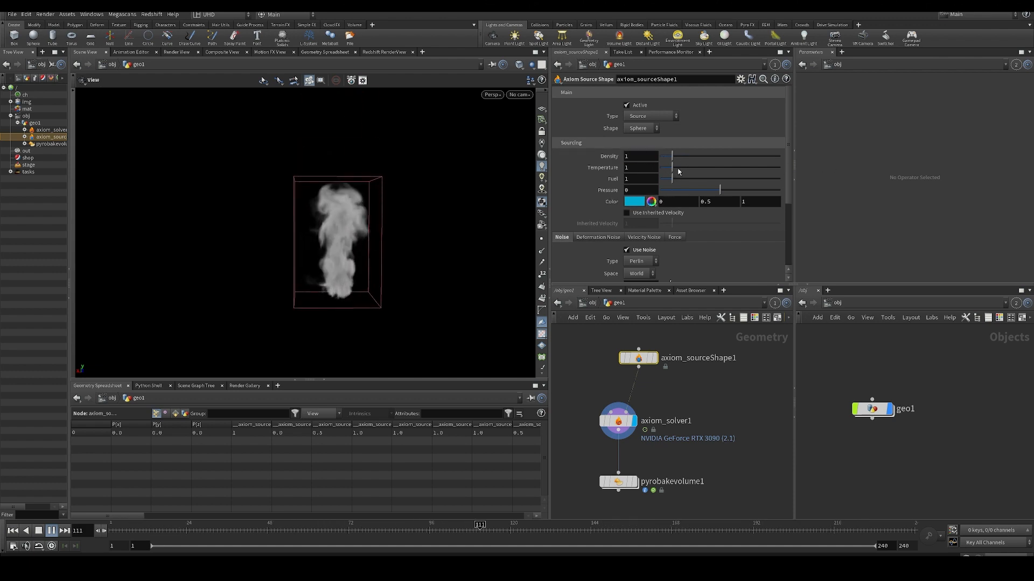
pyautogui.moveTo(673, 167); pyautogui.dragTo(780, 168)
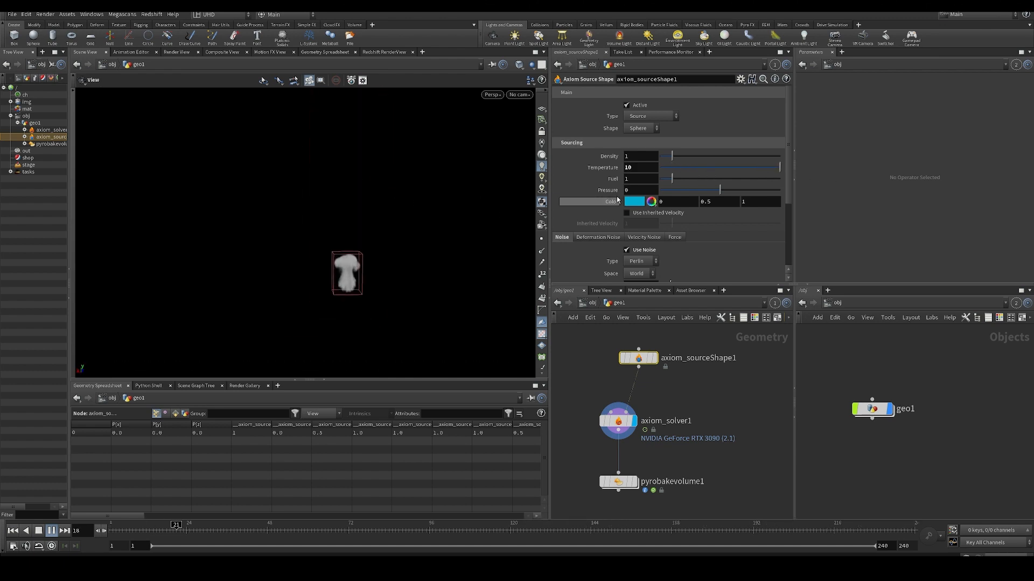
pyautogui.moveTo(674, 168); pyautogui.dragTo(609, 185)
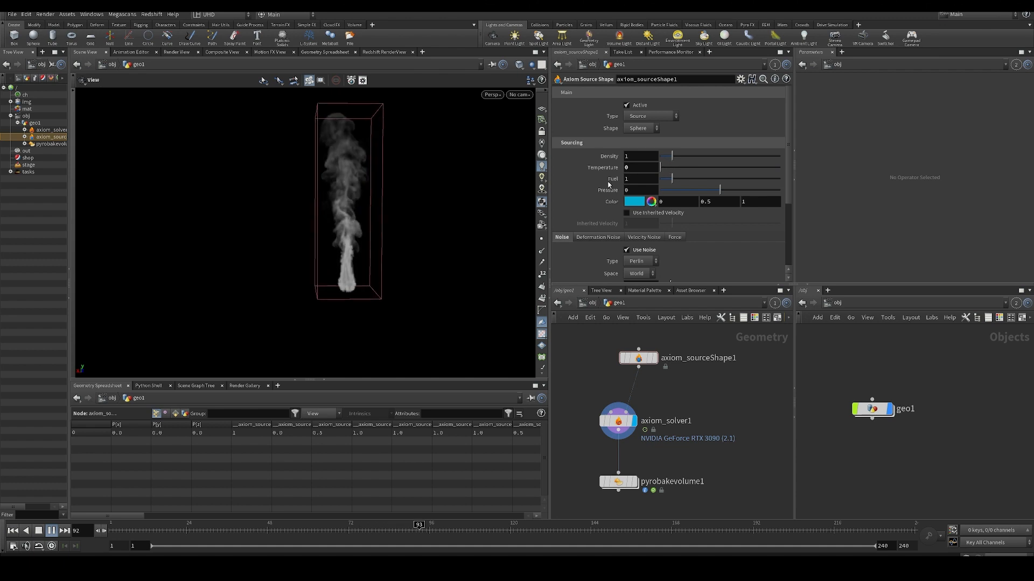
# - Display the Pyro Bake Volume's output and test Deformation Noise on the Axiom Source Shape
pyautogui.moveTo(706, 402); pyautogui.dragTo(705, 373, button='middle')
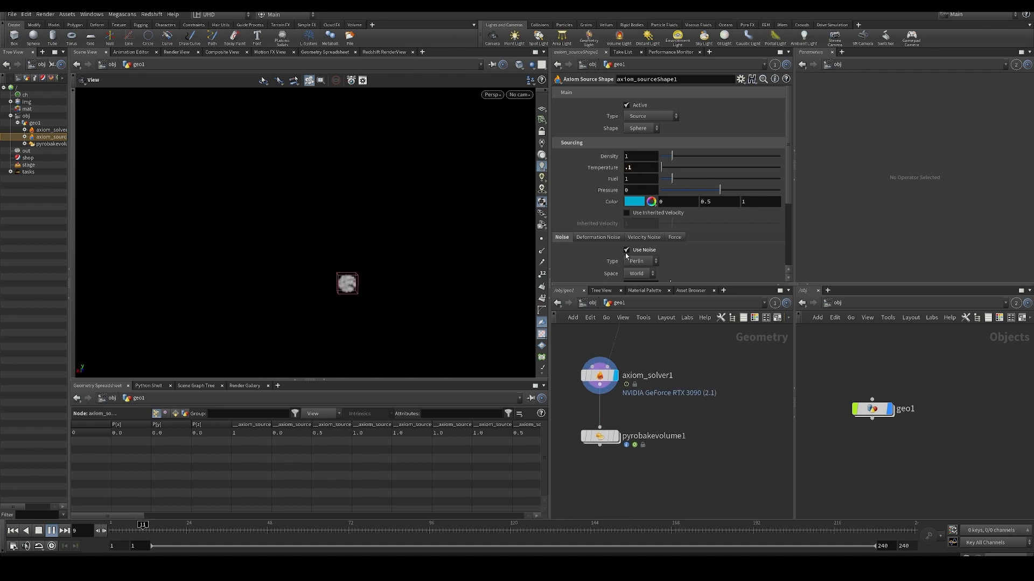
pyautogui.click(614, 436)
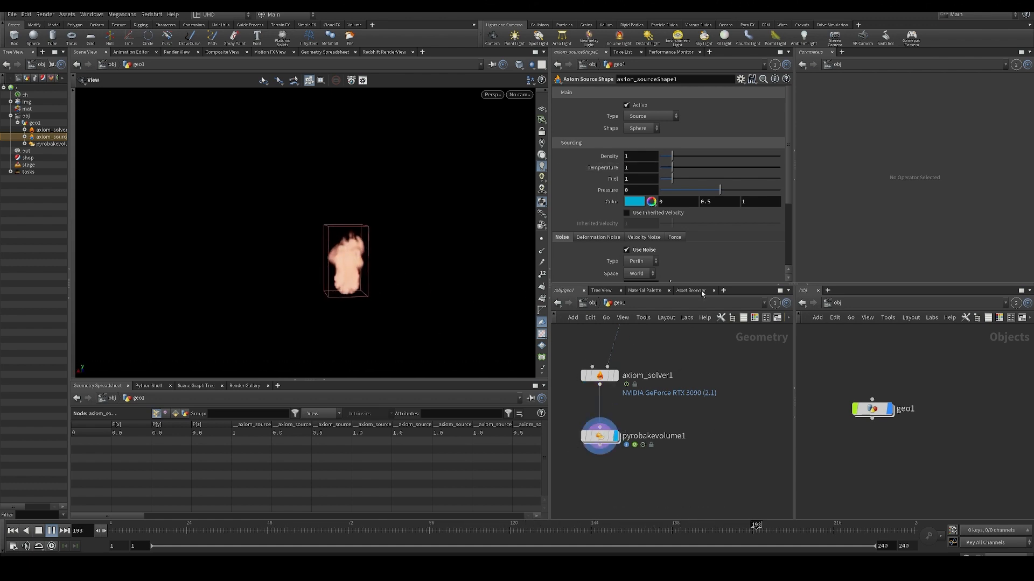
pyautogui.scroll(-1, 626, 228)
pyautogui.click(599, 212)
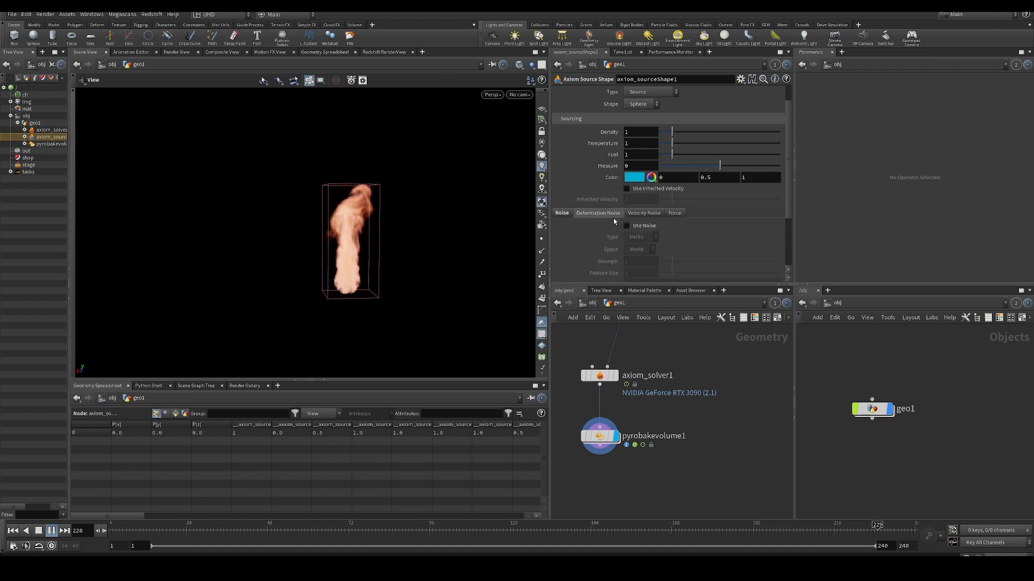
# - Try Velocity Noise with a Strength of 10 on the source and replay the fire from the first frame
pyautogui.click(644, 213)
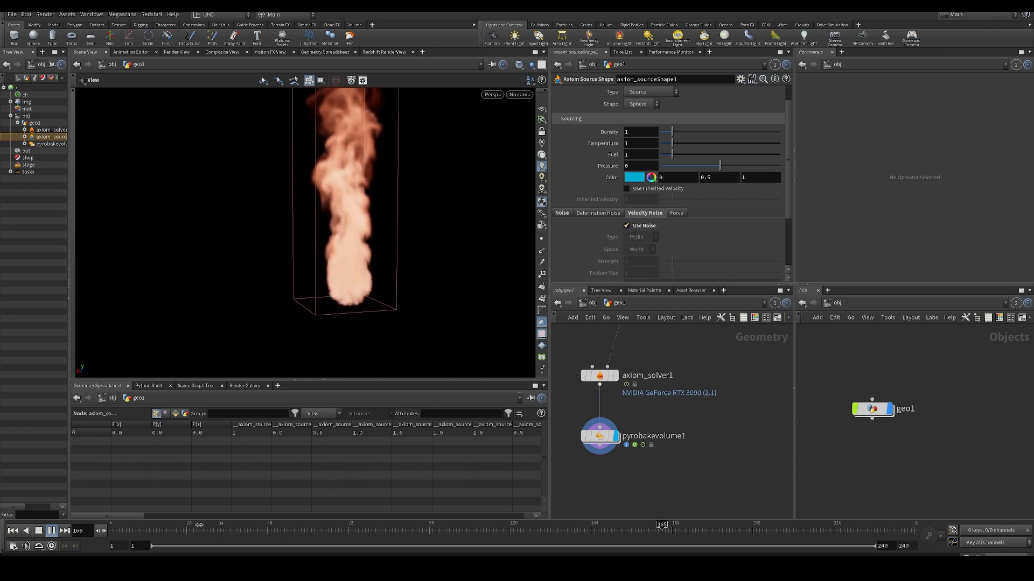
pyautogui.click(13, 531)
pyautogui.moveTo(686, 262); pyautogui.dragTo(781, 263)
pyautogui.press('Up')
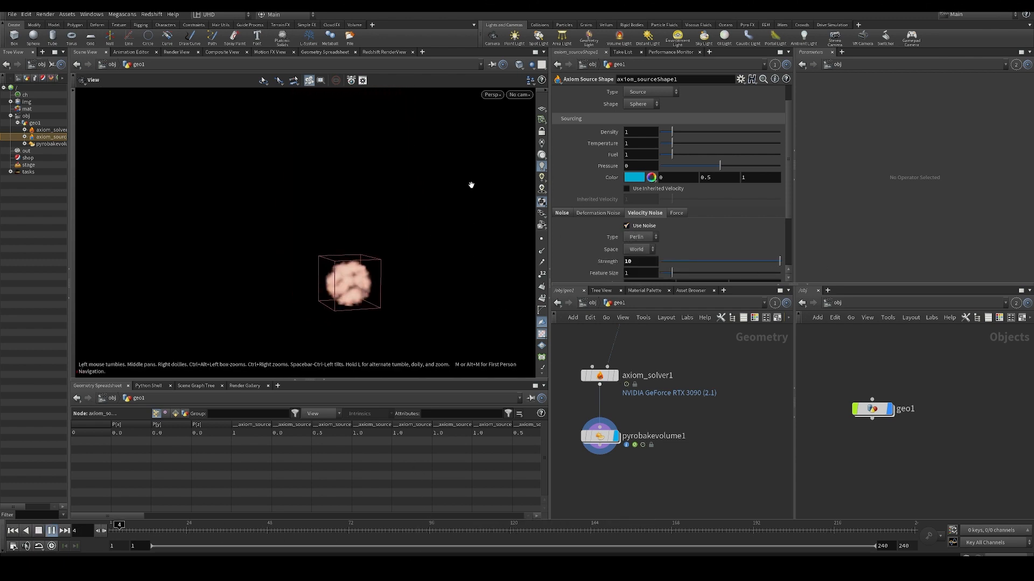
pyautogui.moveTo(401, 263); pyautogui.dragTo(305, 272)
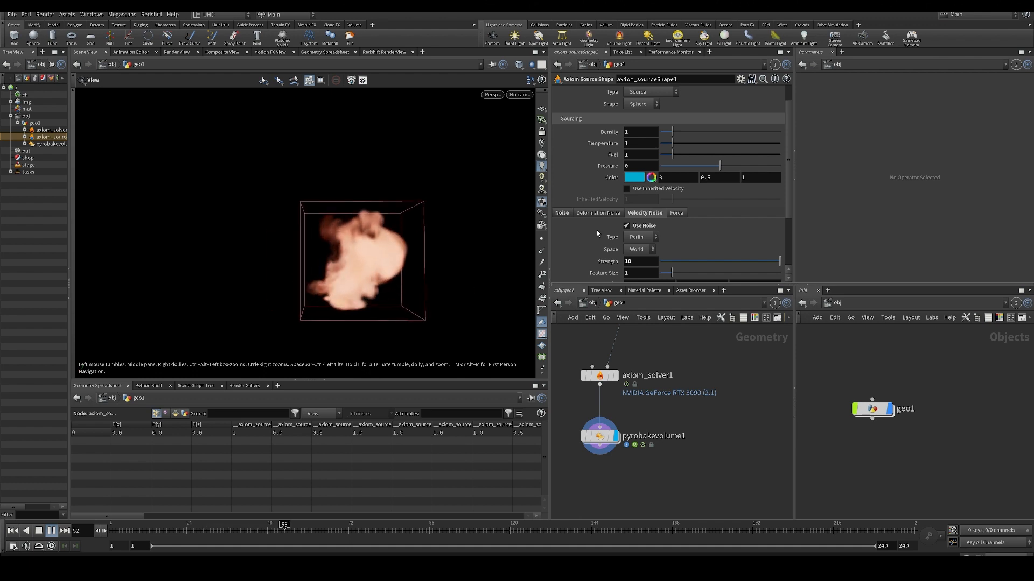
# - Return to the first frame and turn off the source's Velocity Noise
pyautogui.hotkey('ctrl', 'Up')
pyautogui.click(633, 227)
pyautogui.scroll(-3, 721, 253)
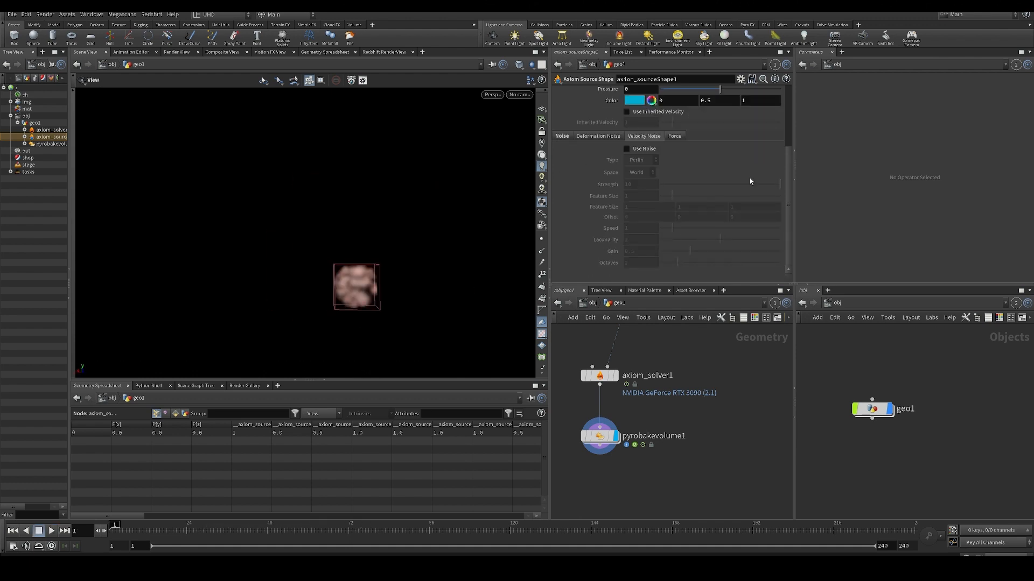
# - Set the source's Force direction to 0, 0, 0, play the fire simulation, and return to the first frame
pyautogui.scroll(2, 749, 178)
pyautogui.click(676, 184)
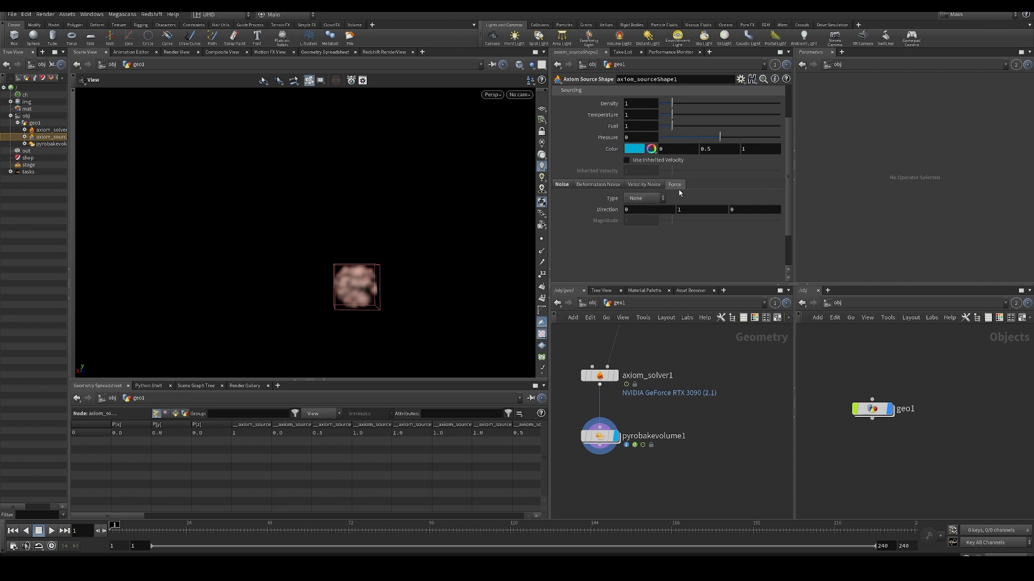
pyautogui.scroll(2, 688, 173)
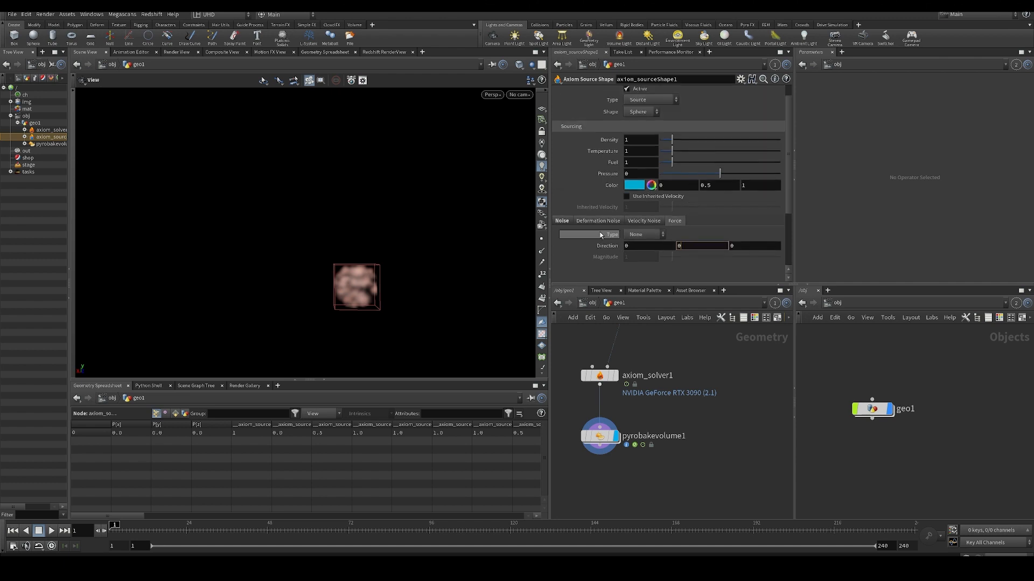
pyautogui.press('Up')
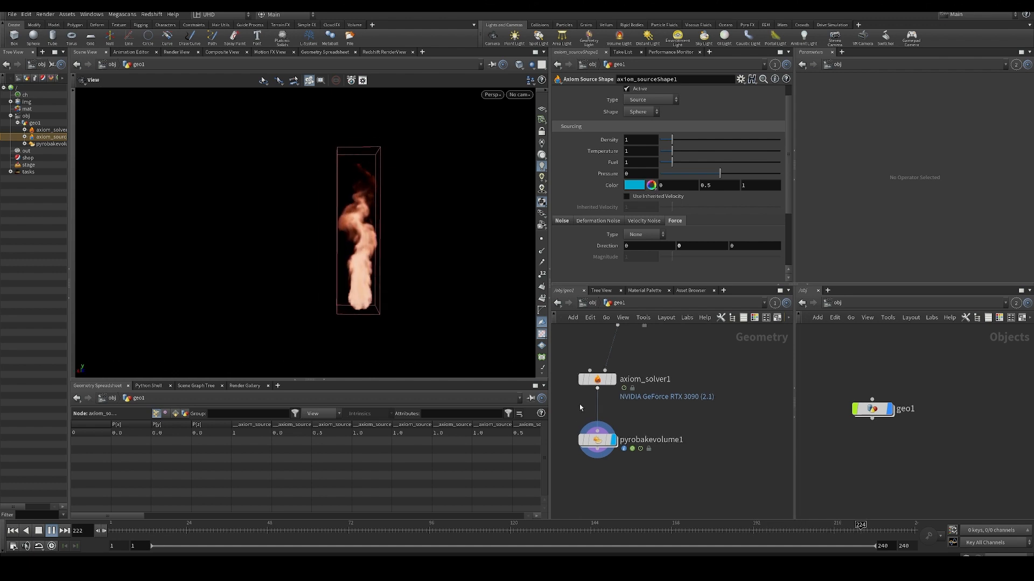
pyautogui.moveTo(580, 408); pyautogui.dragTo(595, 435, button='middle')
pyautogui.click(123, 527)
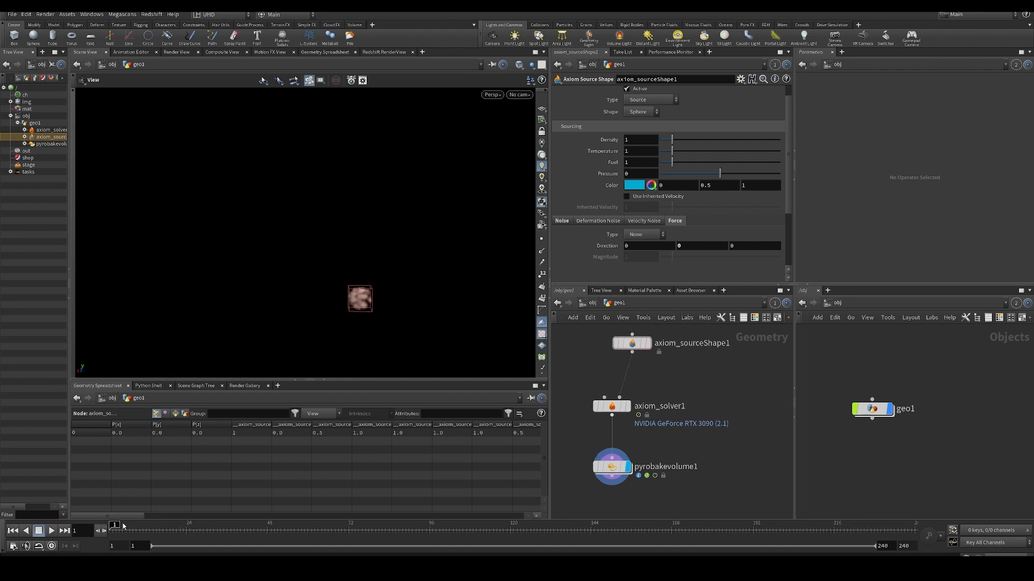
# - Add a Sphere node beside the Axiom Source Shape and space the two nodes apart above the solver
pyautogui.moveTo(652, 454); pyautogui.dragTo(650, 478, button='middle')
pyautogui.moveTo(567, 362); pyautogui.dragTo(603, 374, button='middle')
pyautogui.press('Tab')
pyautogui.write('sph')
pyautogui.press('Return')
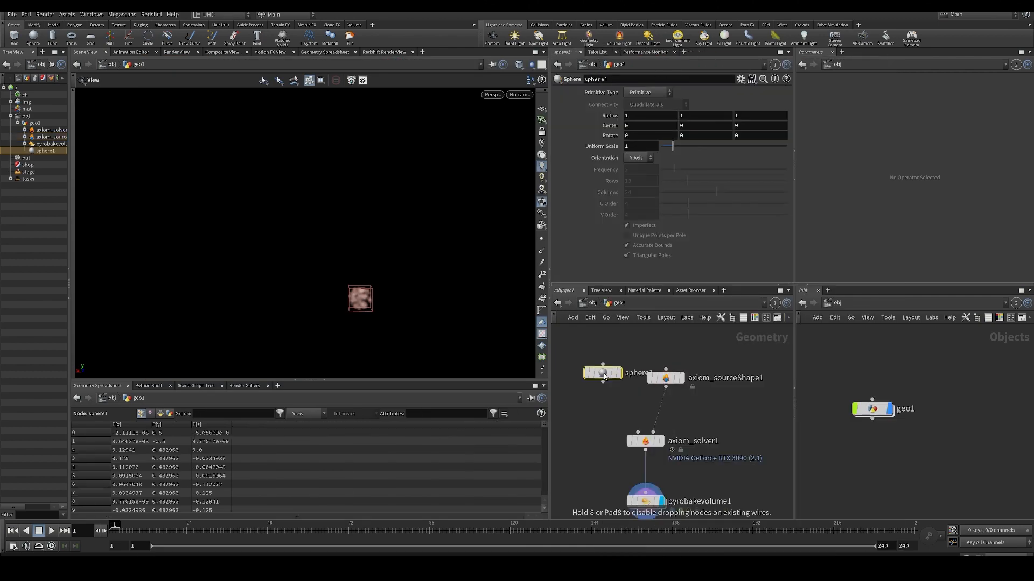
pyautogui.moveTo(707, 383); pyautogui.dragTo(692, 408, button='middle')
pyautogui.scroll(-1, 691, 408)
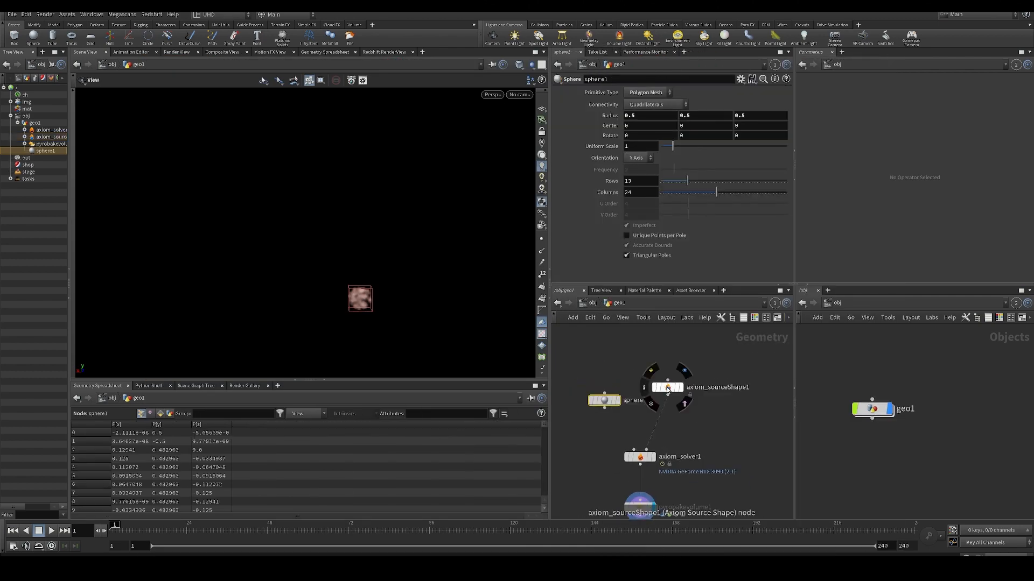
pyautogui.moveTo(670, 390); pyautogui.dragTo(677, 371)
pyautogui.moveTo(689, 407); pyautogui.dragTo(689, 385, button='middle')
# - Display the sphere, compare it with the Axiom Source Shape, and set the sphere's Uniform Scale to 2
pyautogui.click(640, 434)
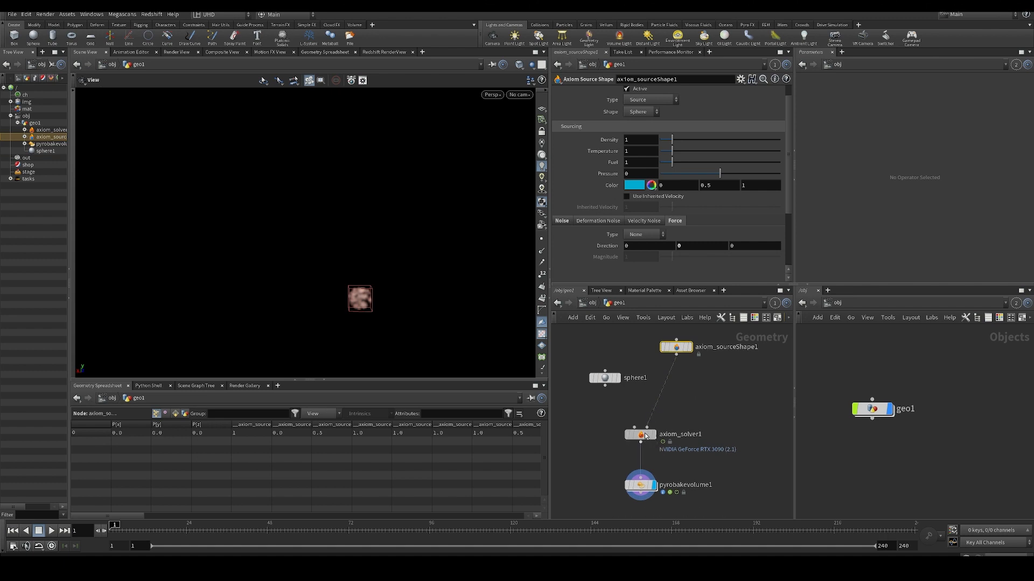
pyautogui.click(676, 348)
pyautogui.moveTo(629, 386); pyautogui.dragTo(627, 410, button='middle')
pyautogui.moveTo(616, 405); pyautogui.dragTo(606, 369)
pyautogui.click(608, 350)
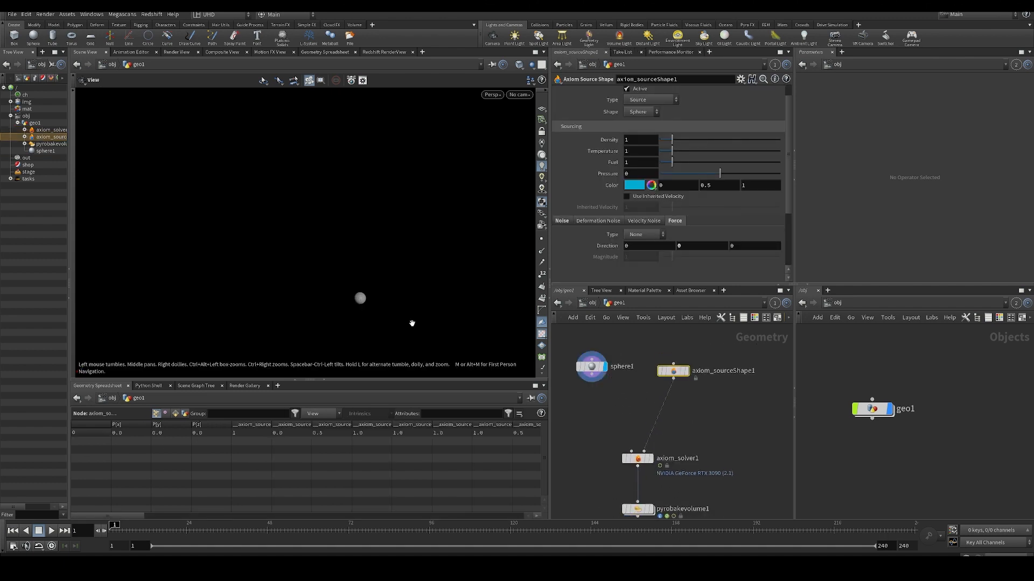
pyautogui.click(689, 354)
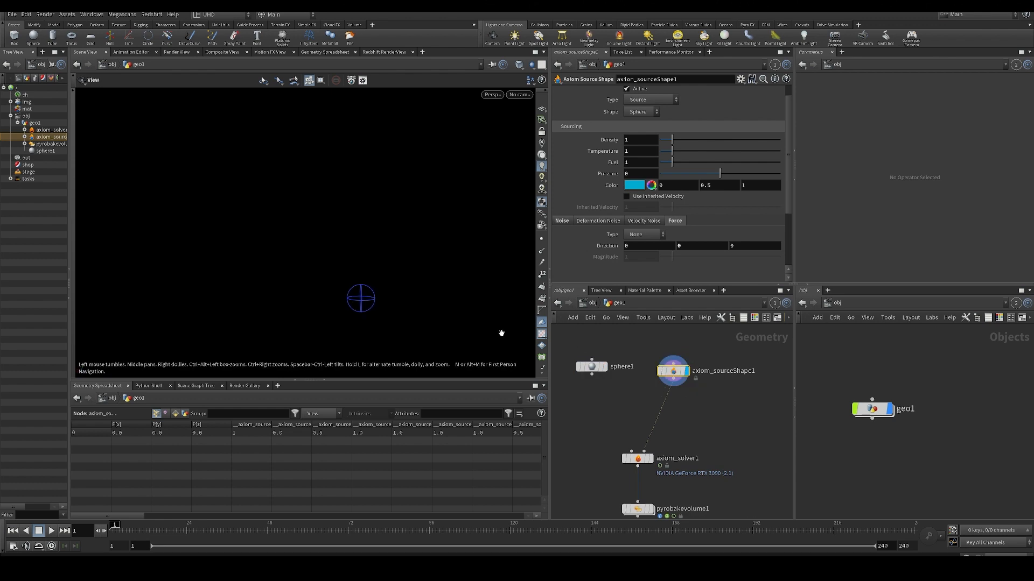
pyautogui.click(604, 367)
pyautogui.click(591, 367)
pyautogui.press('Return')
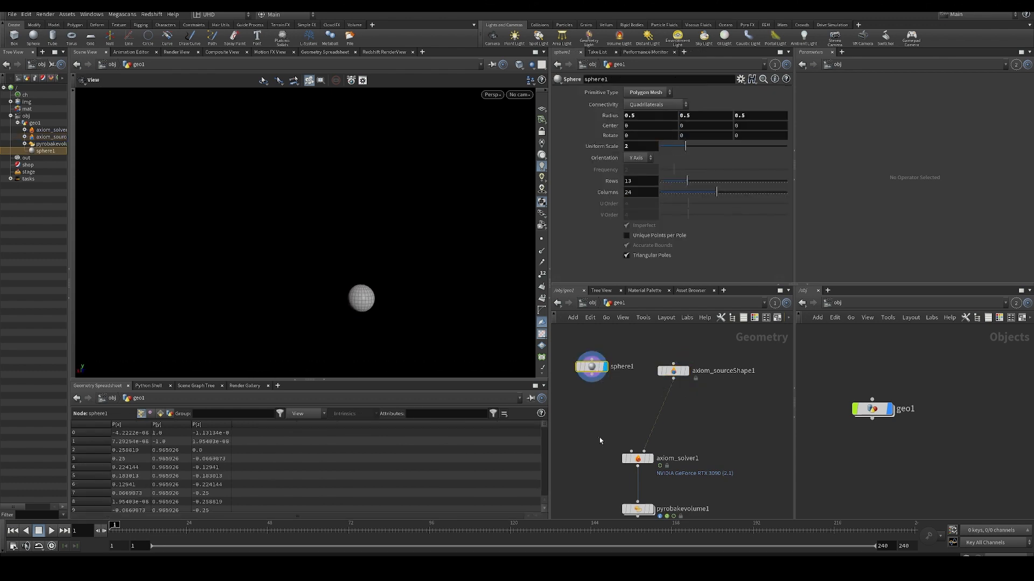
# - Display the Axiom Source Shape to compare its size with the sphere and review its sourcing settings
pyautogui.click(685, 371)
pyautogui.click(672, 376)
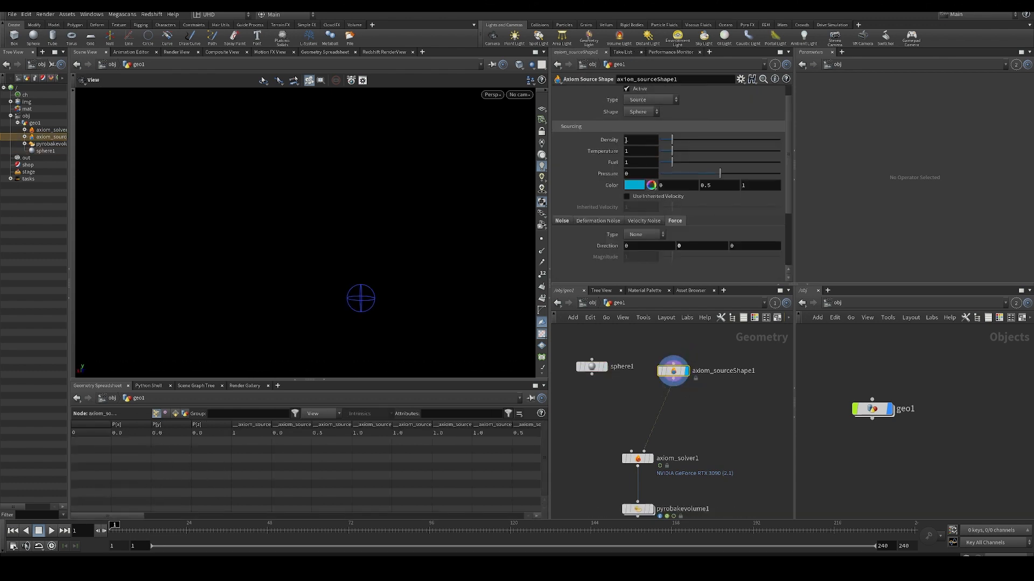
pyautogui.scroll(1, 620, 197)
# - Display the sphere, add a Pyro Source node below it, and move both nodes up beside the Axiom Source Shape
pyautogui.click(604, 366)
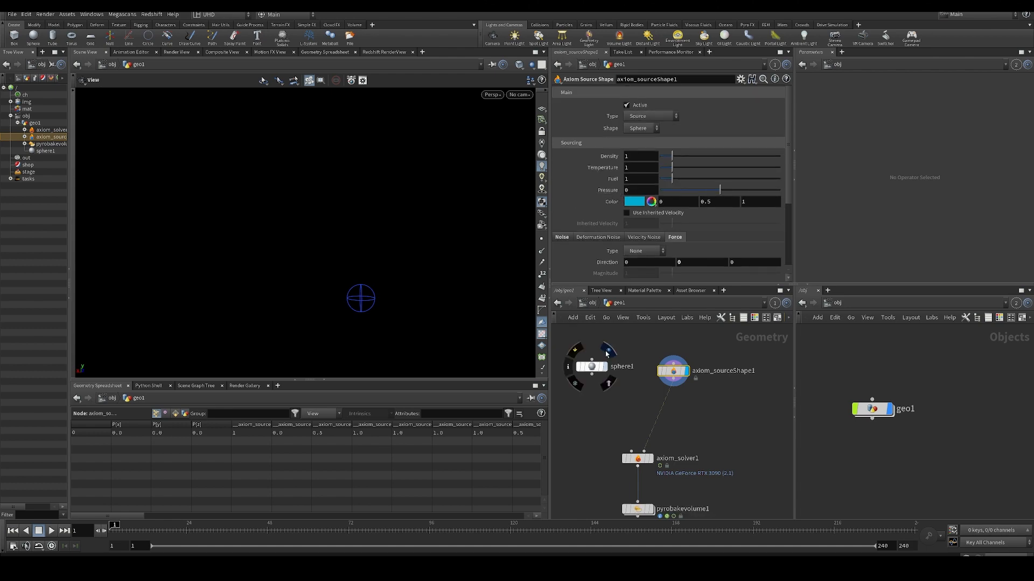
pyautogui.click(590, 367)
pyautogui.press('Tab')
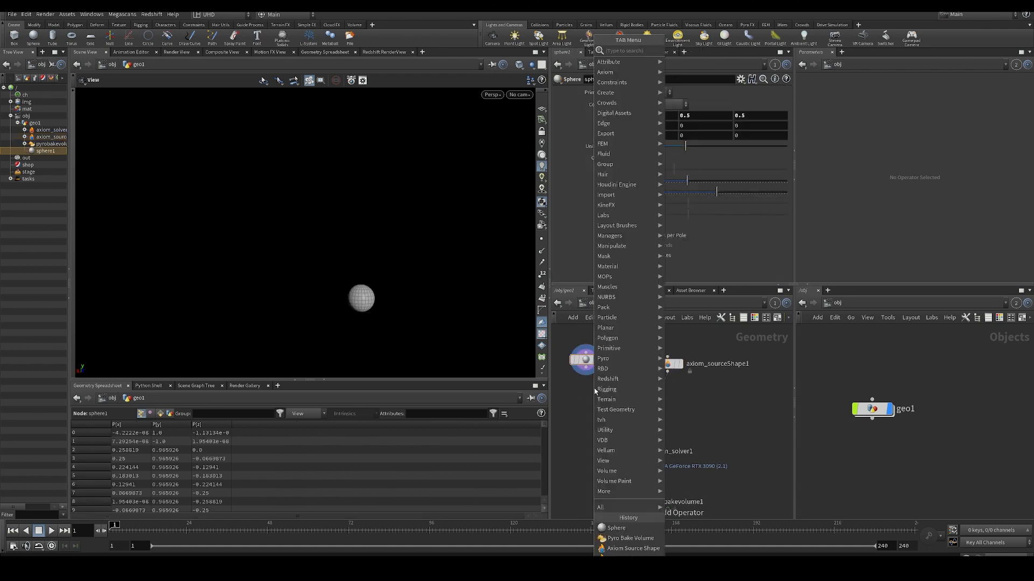
pyautogui.write('pyro s')
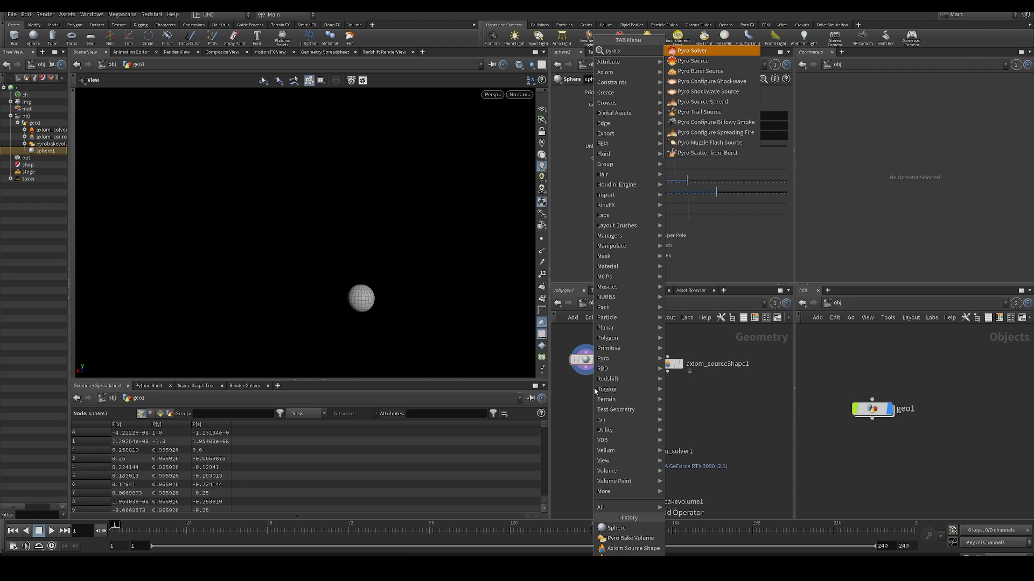
pyautogui.press('Down')
pyautogui.press('Return')
pyautogui.click(587, 383)
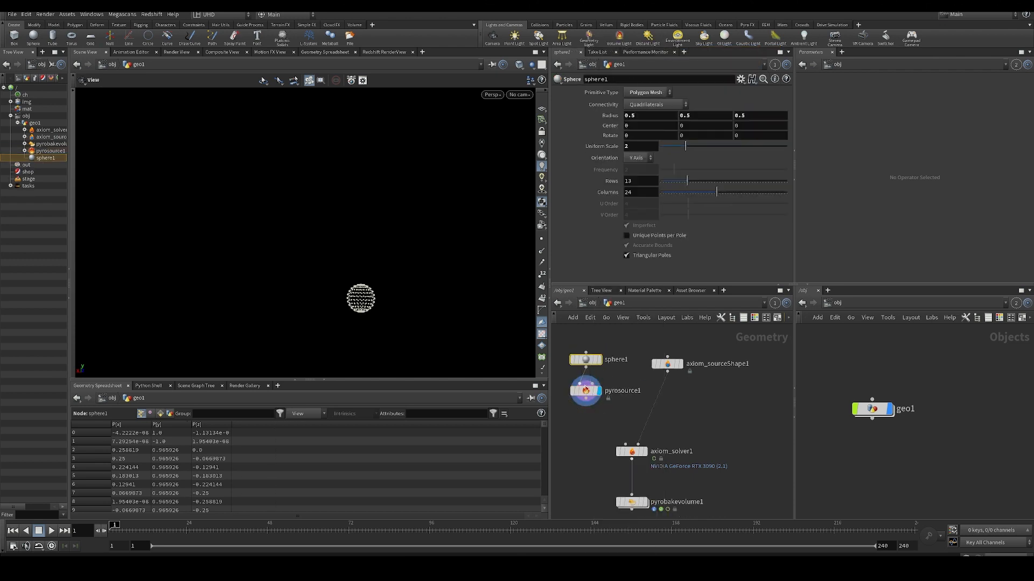
pyautogui.click(587, 366)
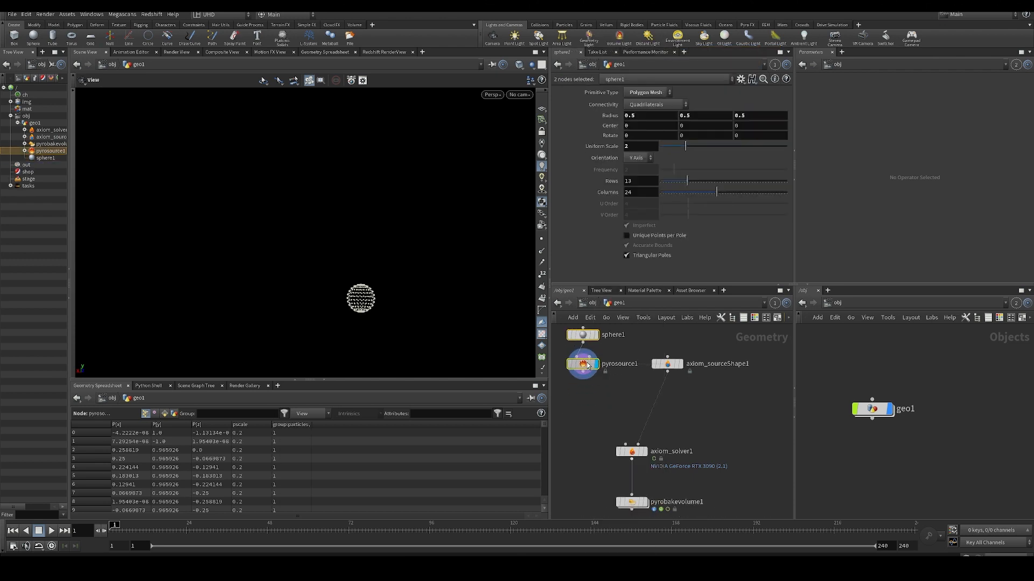
# - Set the Pyro Source's Mode to Volume Scatter and its Particle Separation to 0.05
pyautogui.click(582, 363)
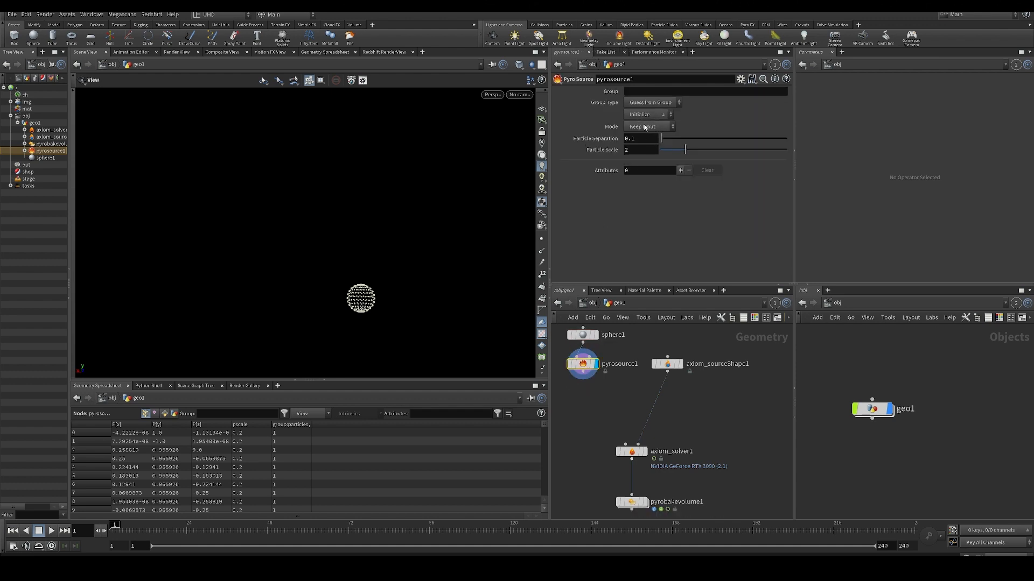
pyautogui.click(646, 116)
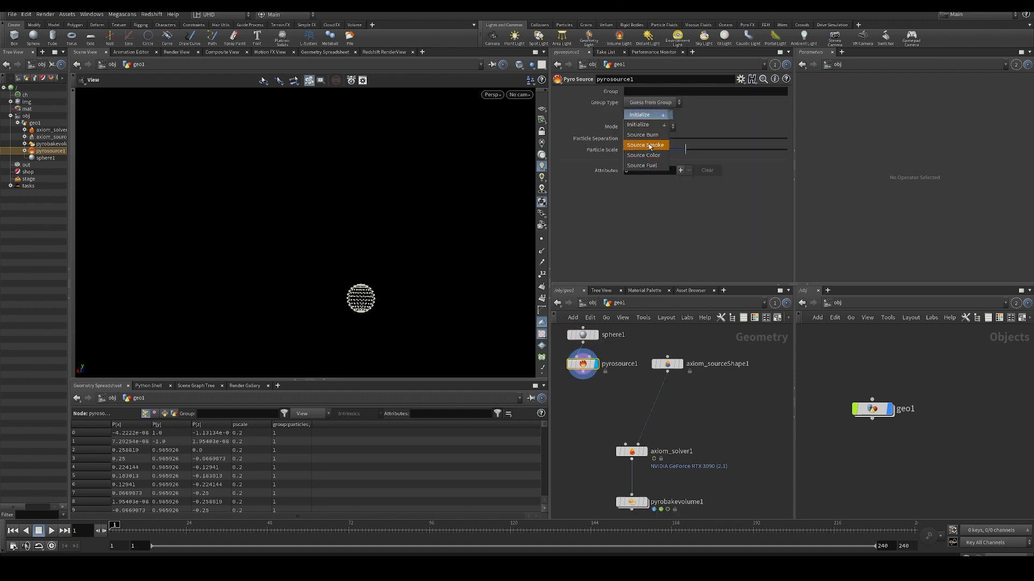
pyautogui.click(605, 140)
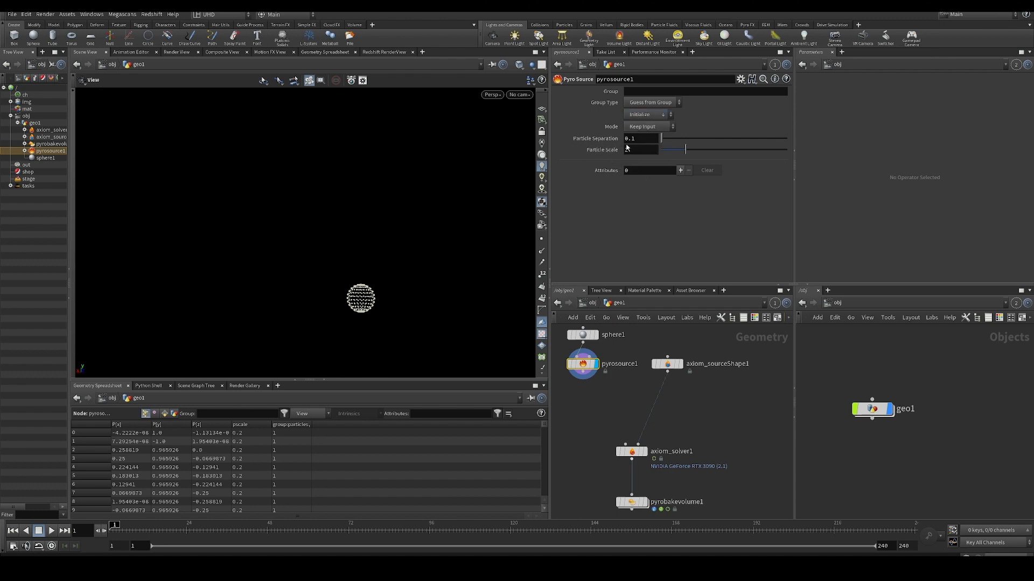
pyautogui.click(650, 116)
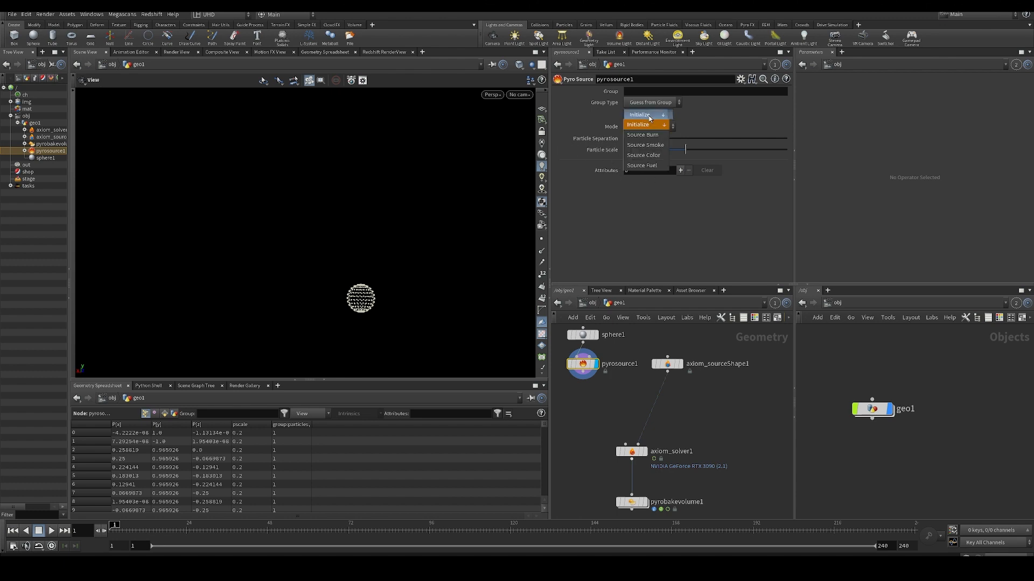
pyautogui.click(617, 118)
pyautogui.click(636, 126)
pyautogui.click(646, 158)
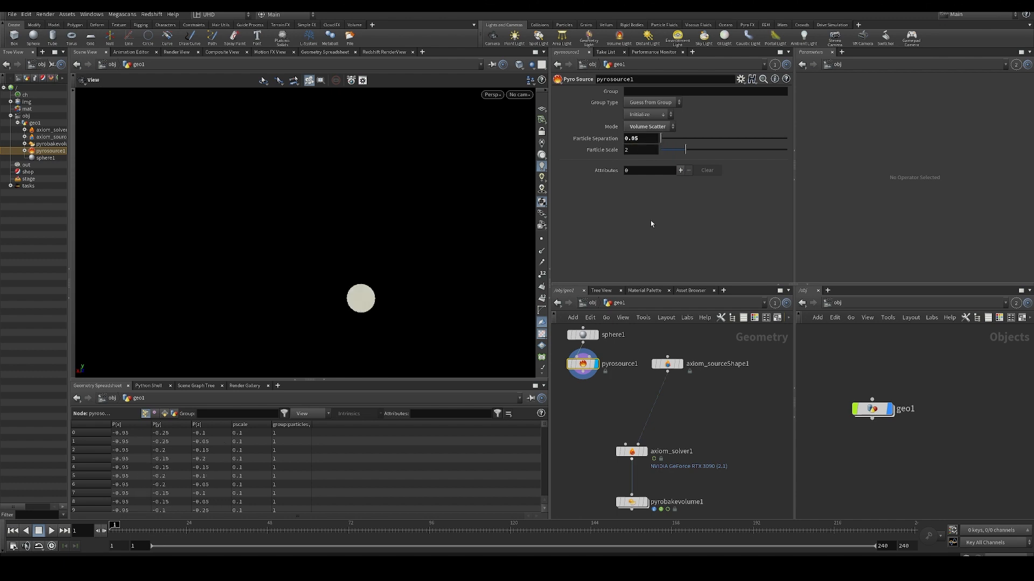
# - Add two custom attributes to the Pyro Source, named density and temperature
pyautogui.click(681, 170)
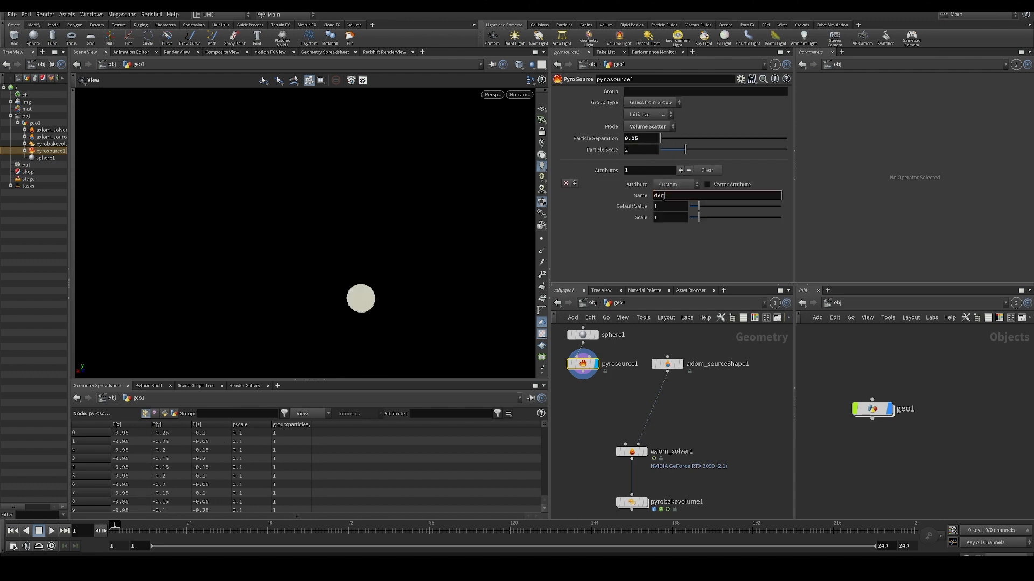
pyautogui.press('Return')
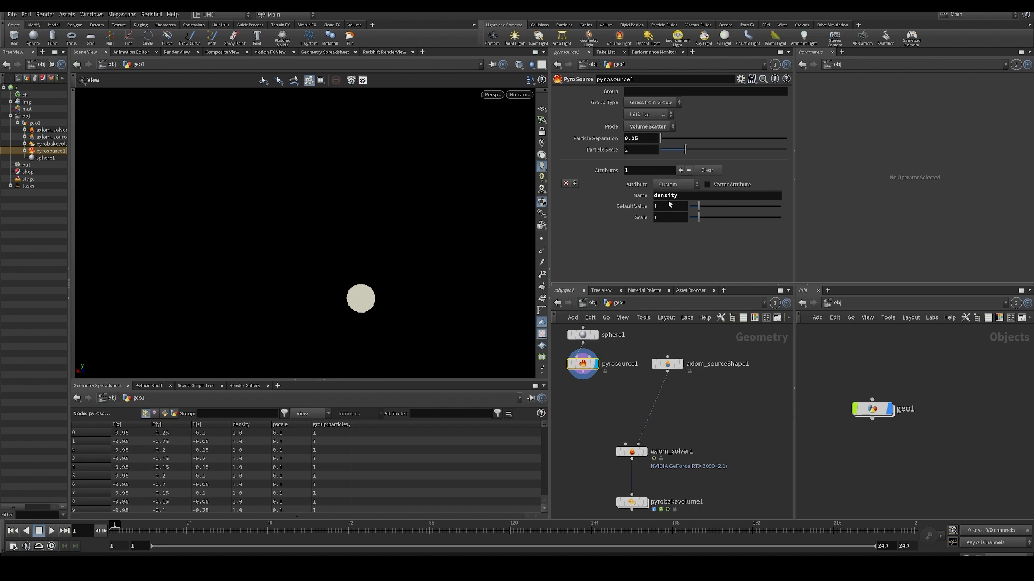
pyautogui.click(680, 170)
pyautogui.click(660, 243)
pyautogui.write('temperature')
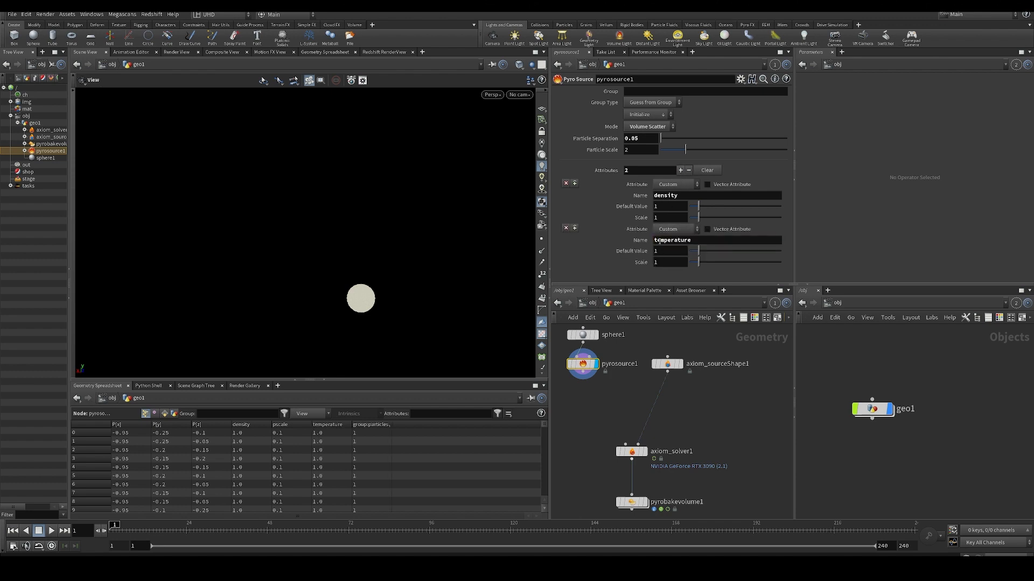
# - Add a Volume Rasterize Attributes node below the Pyro Source and display it
pyautogui.press('Tab')
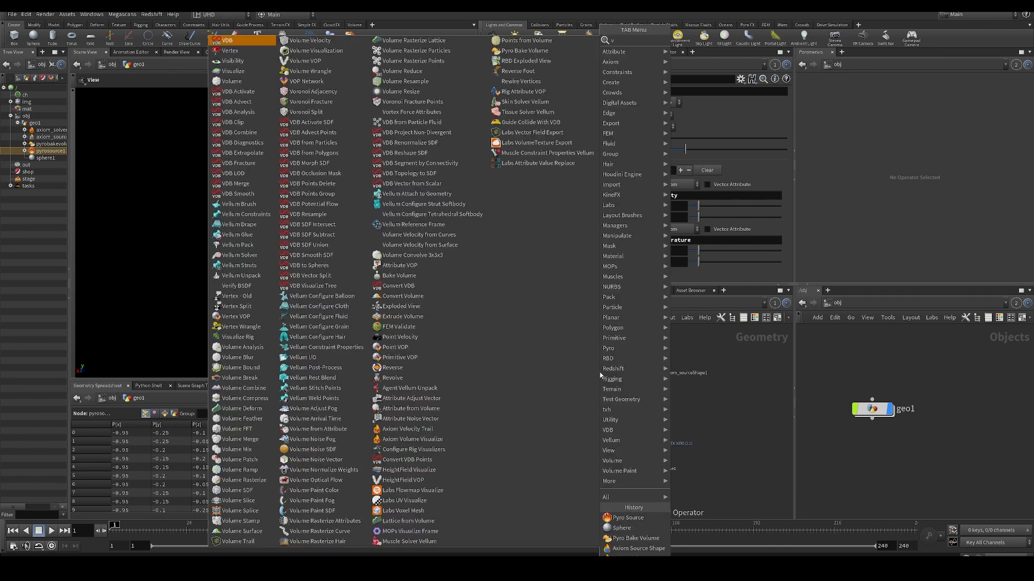
pyautogui.write('vra')
pyautogui.press('Down')
pyautogui.press('Return')
pyautogui.press('Return')
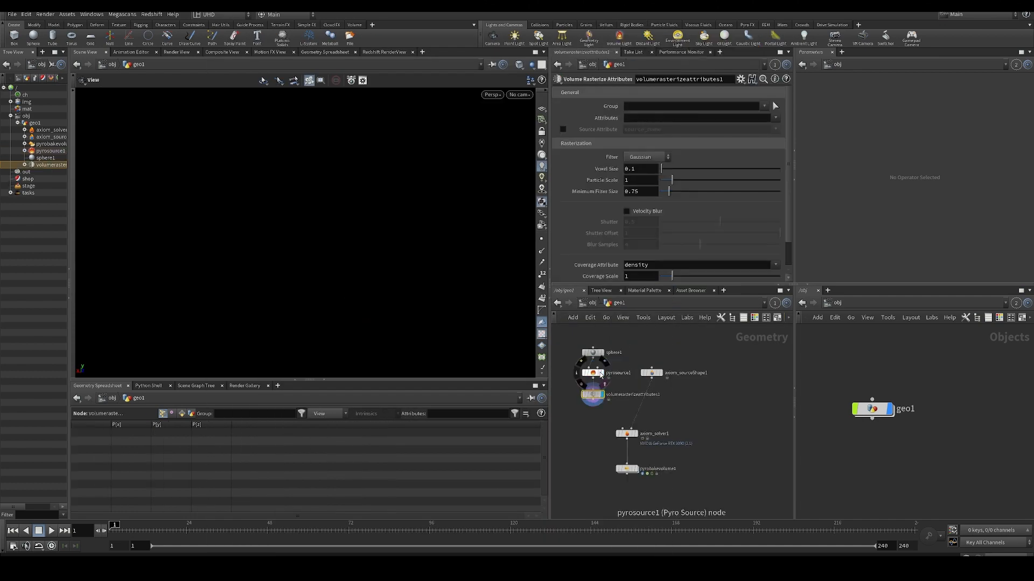
# - Choose temperature and density as the attributes for the Volume Rasterize Attributes node
pyautogui.click(776, 118)
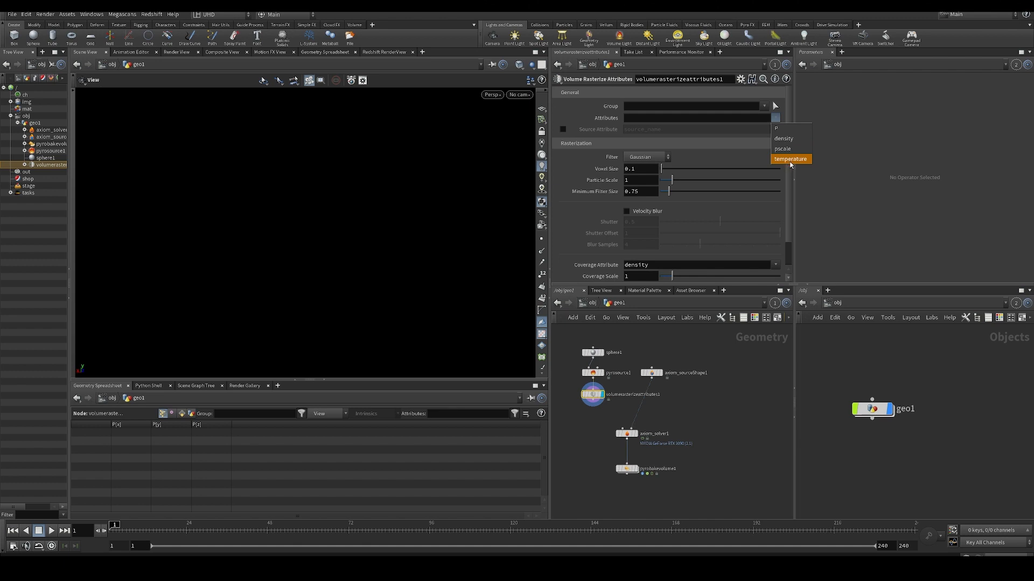
pyautogui.click(790, 159)
pyautogui.click(776, 118)
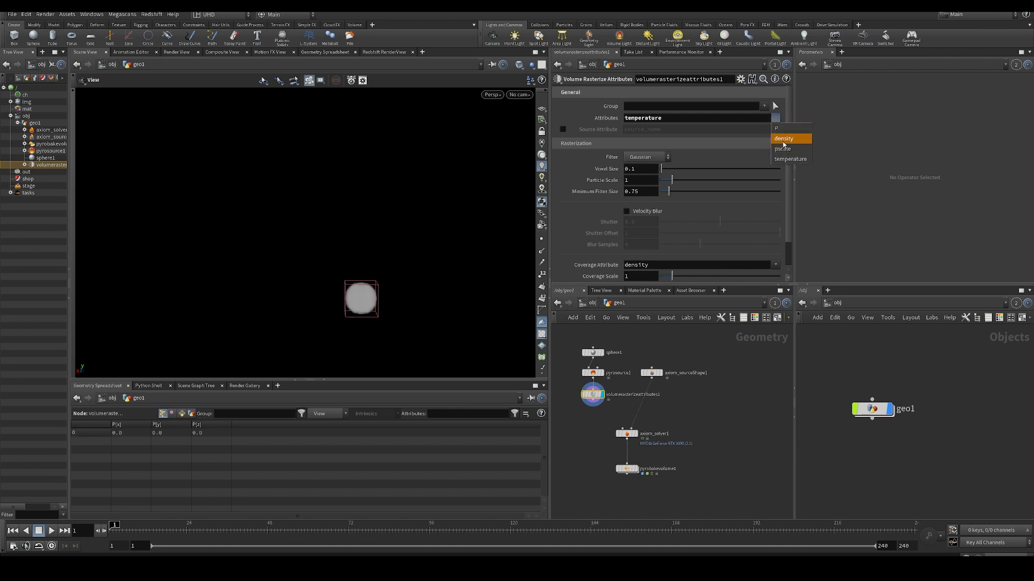
pyautogui.click(783, 139)
# - Link the Voxel Size of Volume Rasterize Attributes to the Pyro Source's Particle Separation with a relative reference
pyautogui.moveTo(717, 376); pyautogui.dragTo(725, 338, button='middle')
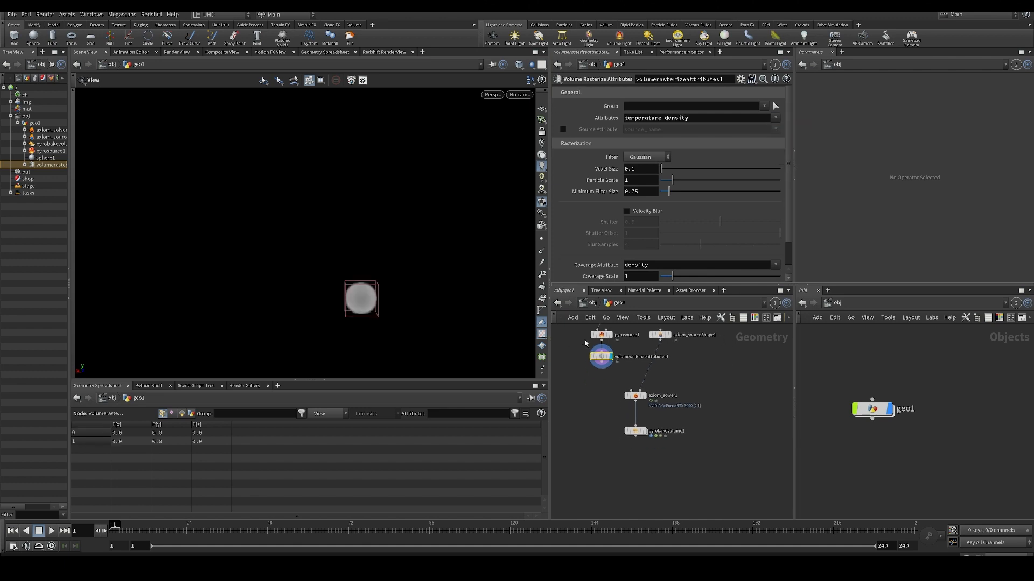
pyautogui.click(601, 335)
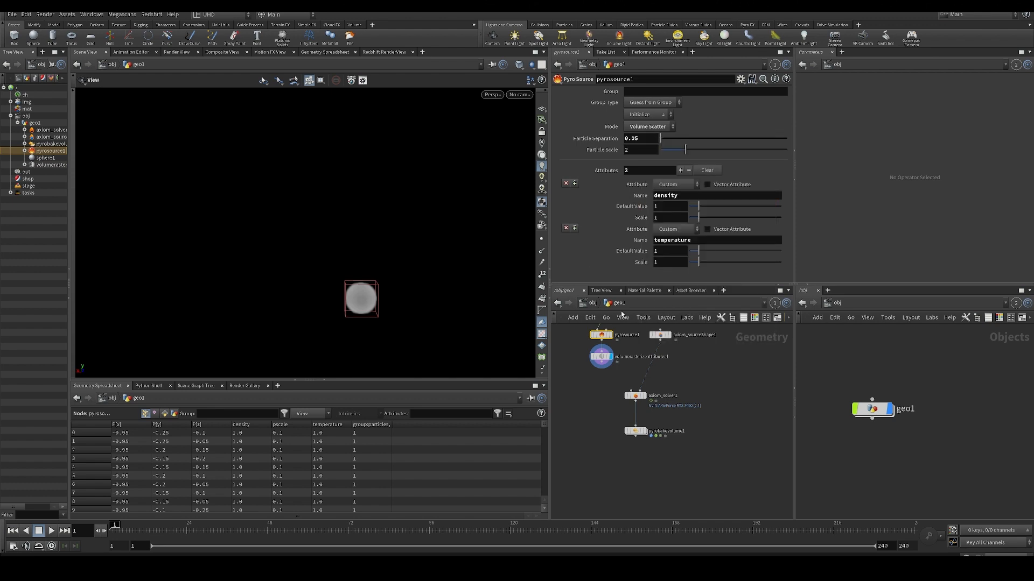
pyautogui.click(602, 356)
pyautogui.rightClick(639, 168)
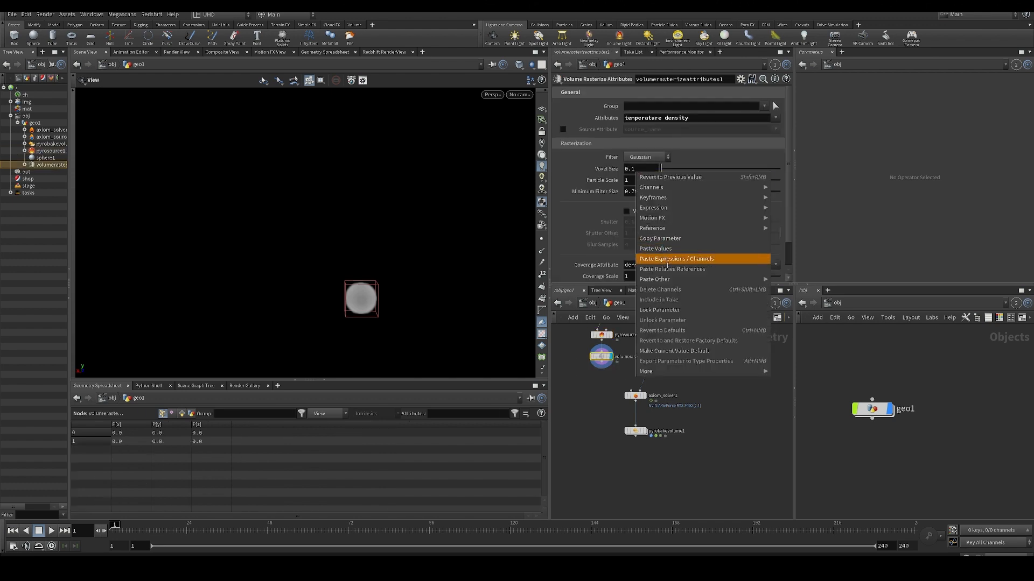
pyautogui.click(668, 262)
pyautogui.click(606, 168)
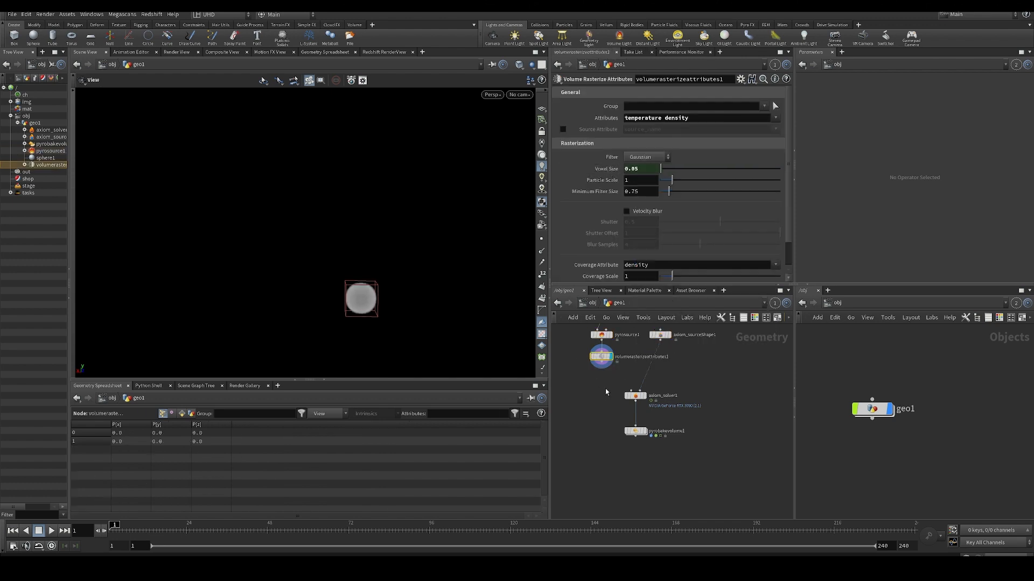
# - Insert an Attribute Noise node between the Pyro Source and Volume Rasterize Attributes
pyautogui.scroll(2, 606, 392)
pyautogui.scroll(-2, 635, 396)
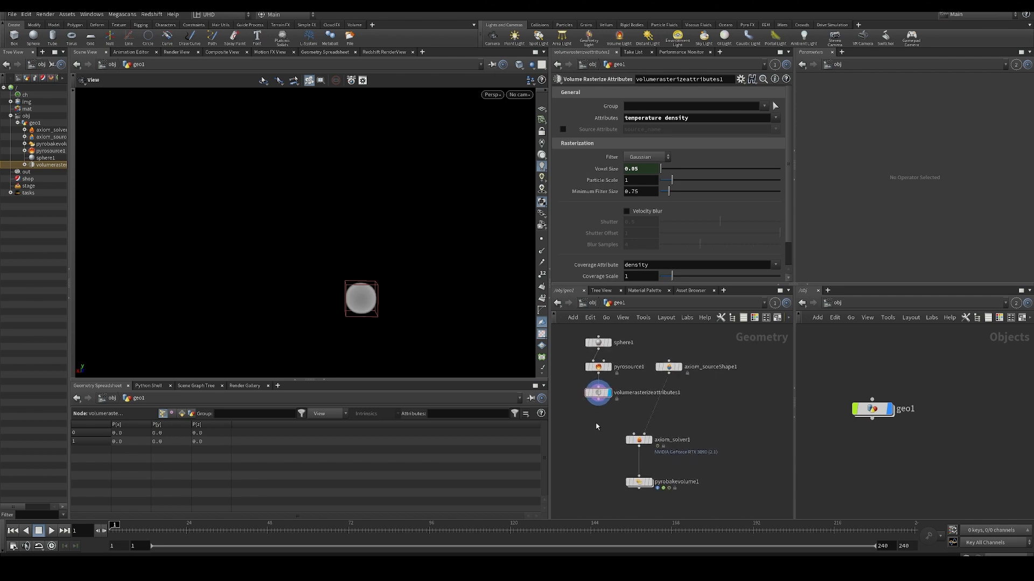
pyautogui.press('Tab')
pyautogui.write('axi')
pyautogui.press('Return')
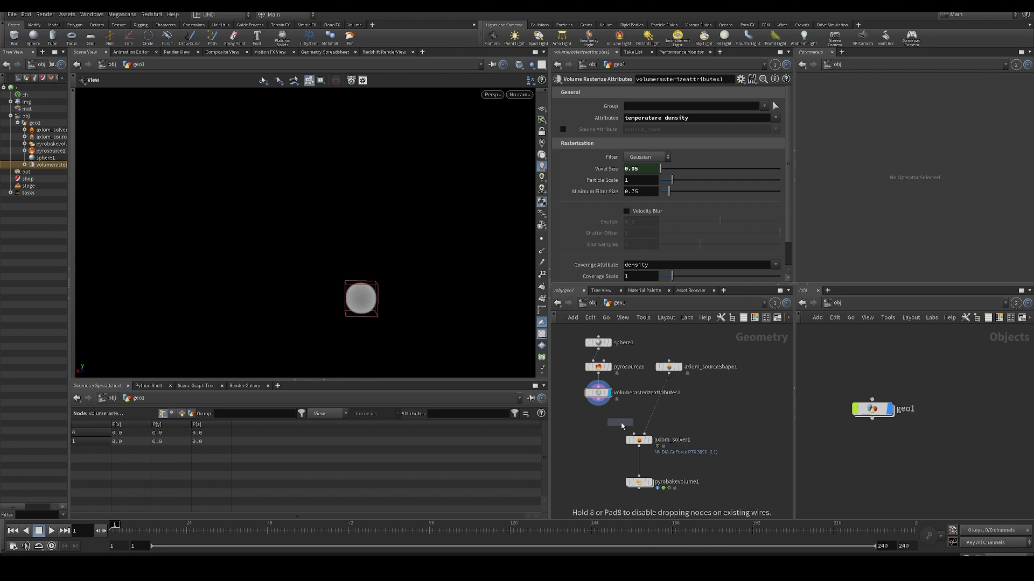
pyautogui.click(622, 426)
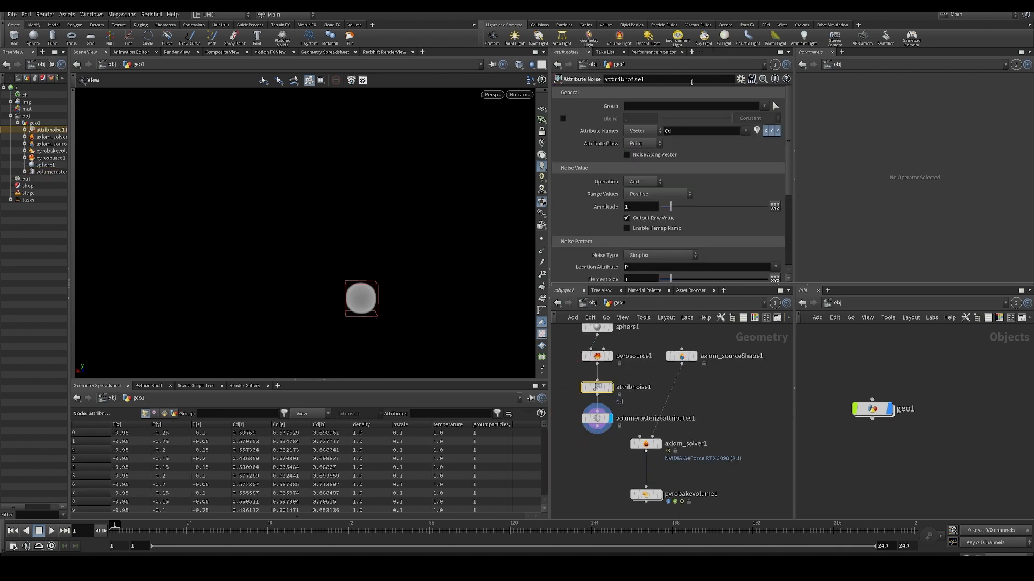
# - Make the Attribute Noise affect density and temperature, with the attribute type set to Float
pyautogui.moveTo(683, 132); pyautogui.dragTo(630, 133)
pyautogui.write('density temperature')
pyautogui.press('Return')
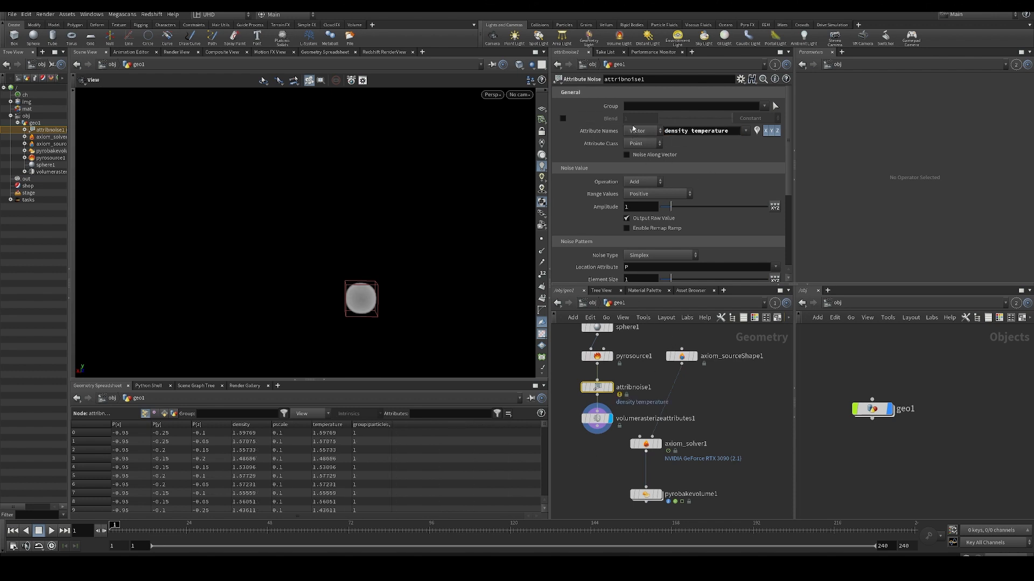
pyautogui.click(643, 131)
pyautogui.click(643, 130)
# - Set the noise Operation to Multiply and its Element Size to 0.35
pyautogui.click(643, 182)
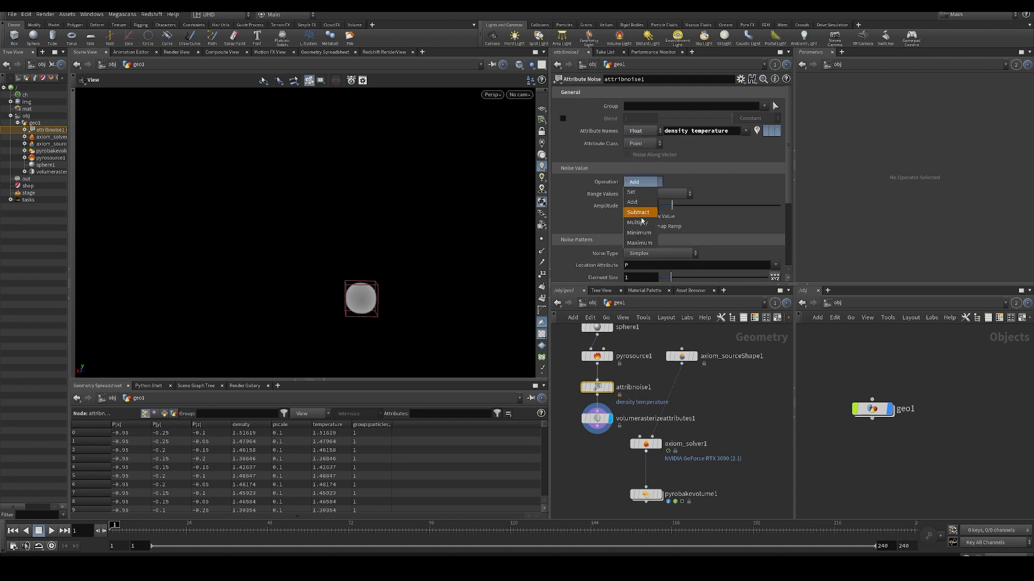
pyautogui.click(643, 207)
pyautogui.scroll(-1, 601, 414)
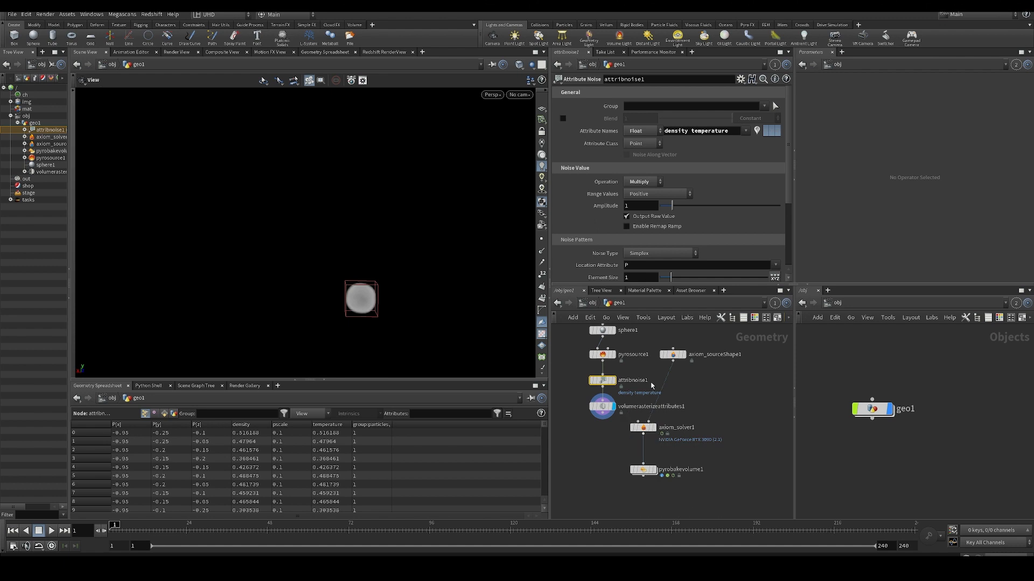
pyautogui.scroll(-3, 639, 252)
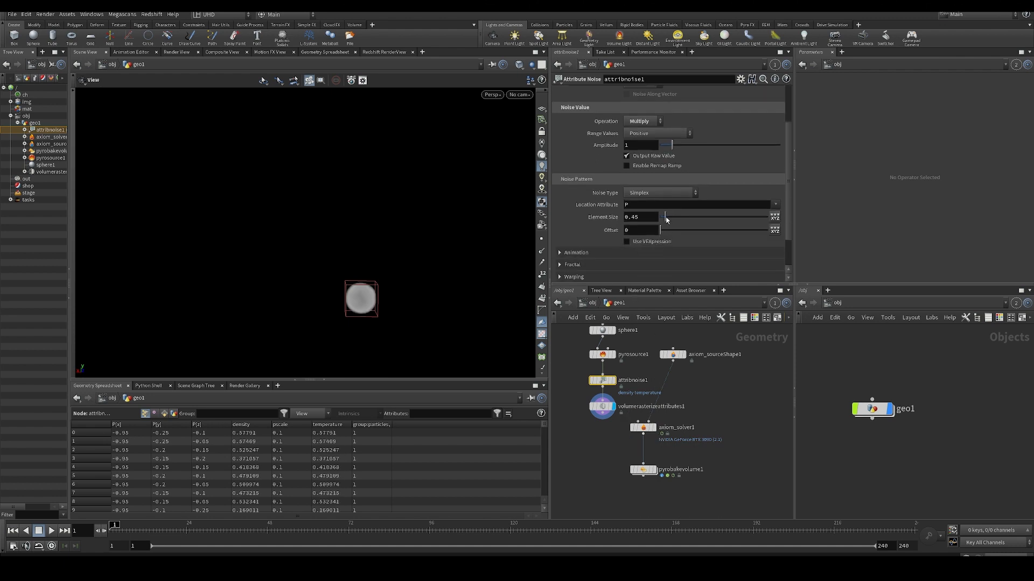
pyautogui.moveTo(666, 220); pyautogui.dragTo(663, 223)
# - Feed Volume Rasterize Attributes into the Axiom solver in place of the Axiom Source Shape, display the solver, and play the simulation
pyautogui.moveTo(599, 438); pyautogui.dragTo(585, 421, button='middle')
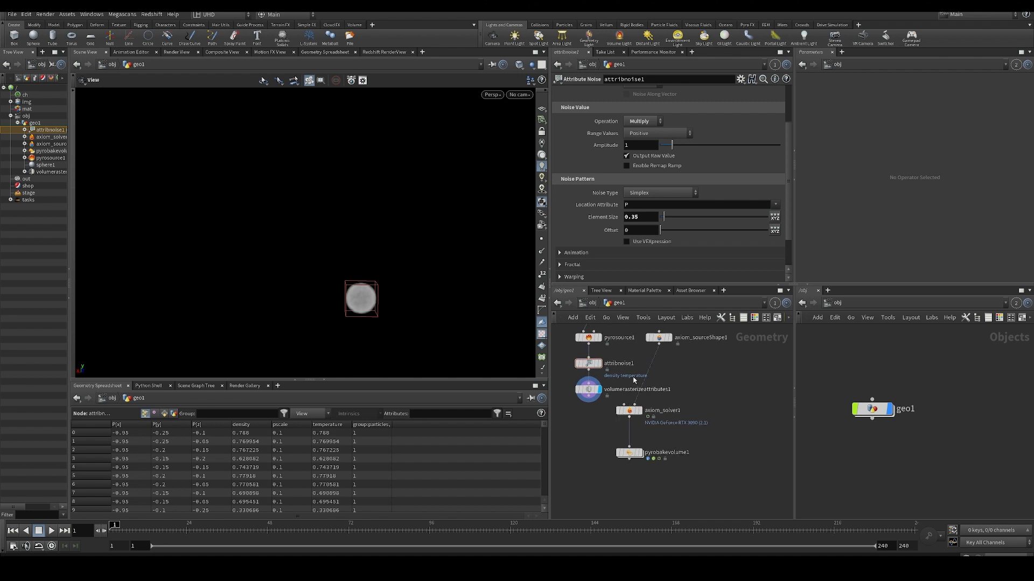
pyautogui.click(650, 390)
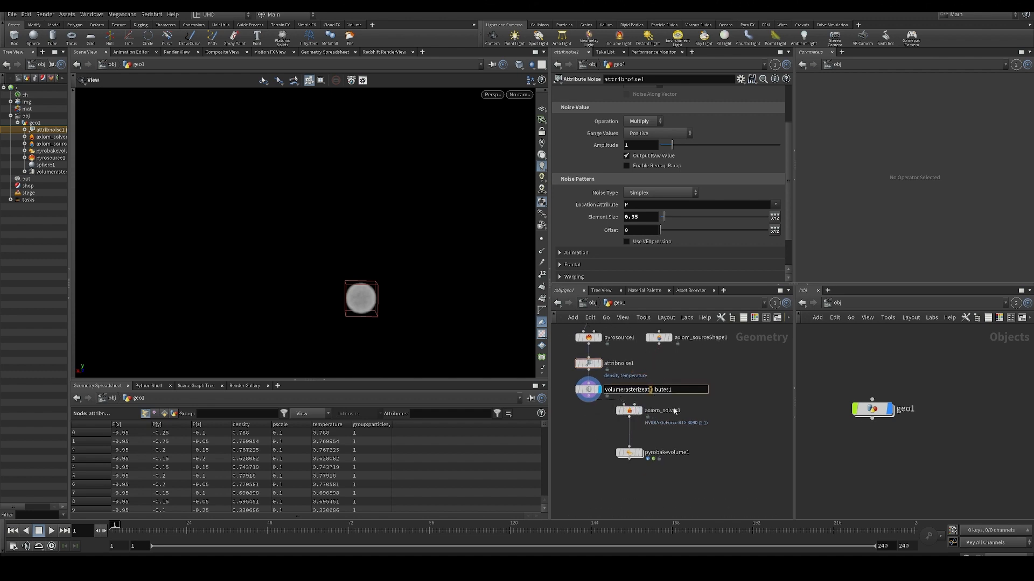
pyautogui.click(631, 412)
pyautogui.press('Up')
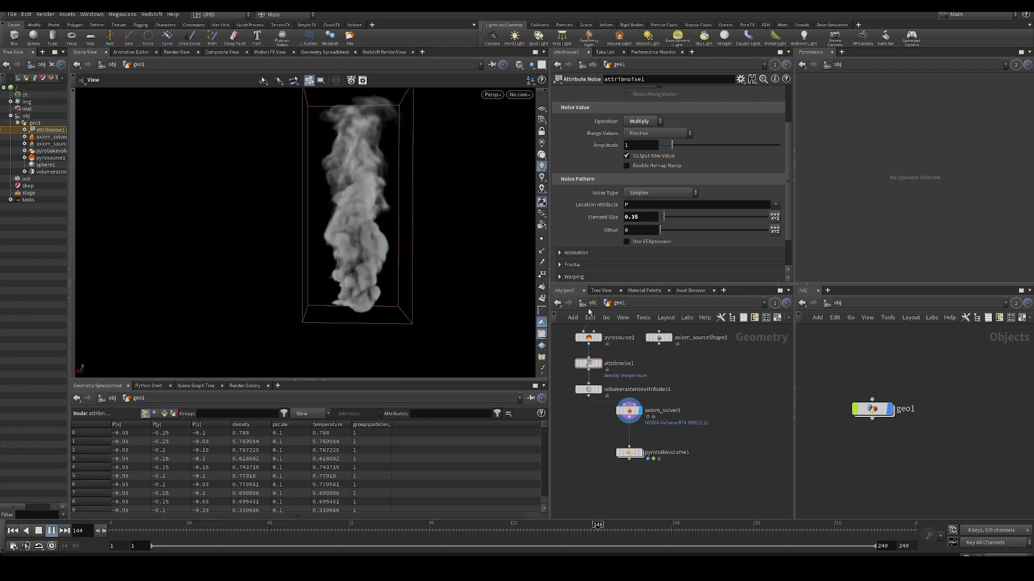
# - Set the Attribute Noise's Range Values to Min/Max and its Min Value to -3.26 while the simulation plays
pyautogui.moveTo(690, 400); pyautogui.dragTo(687, 412, button='middle')
pyautogui.click(592, 376)
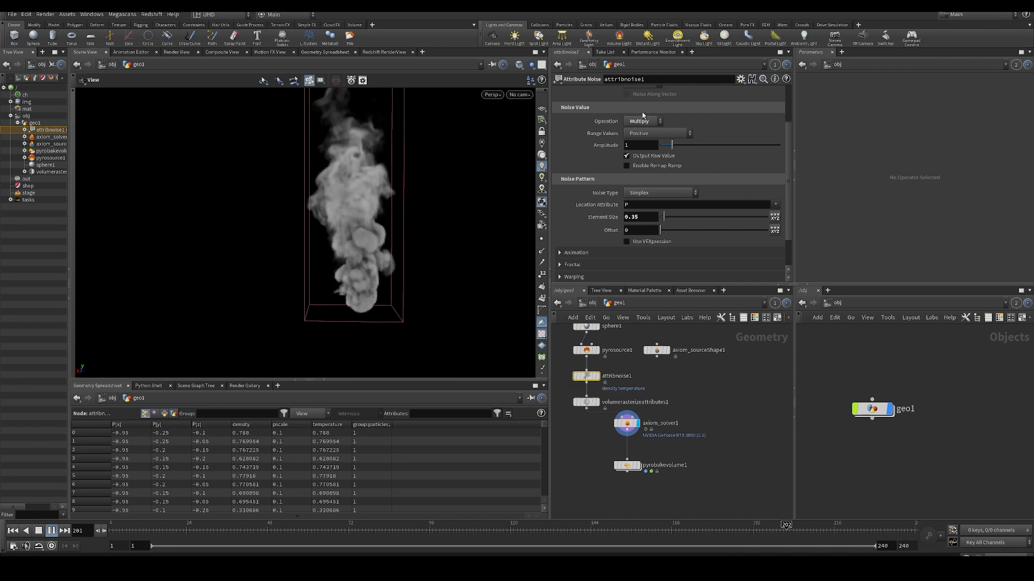
pyautogui.click(657, 133)
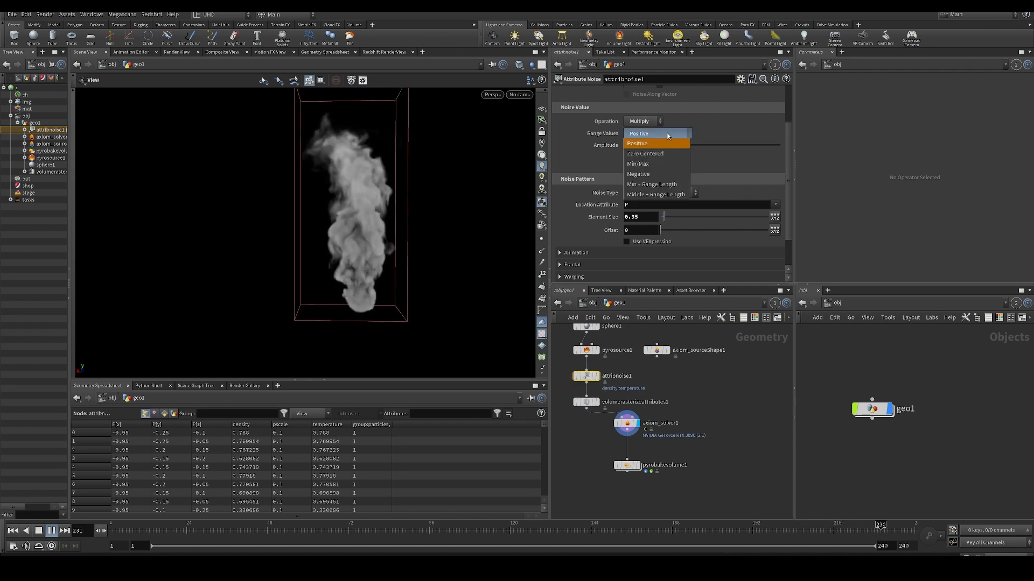
pyautogui.click(649, 164)
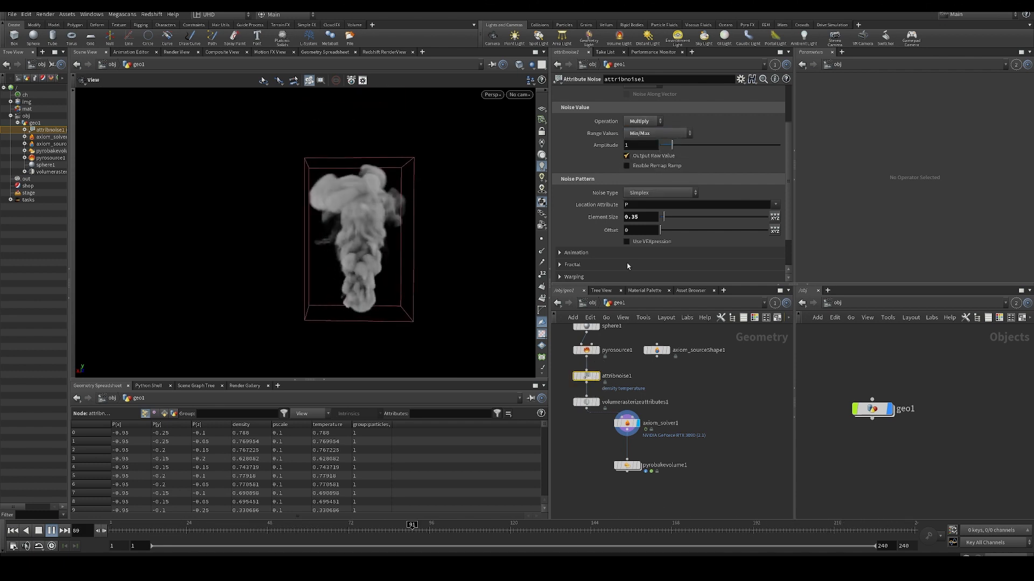
pyautogui.click(397, 529)
pyautogui.moveTo(712, 138); pyautogui.dragTo(702, 140)
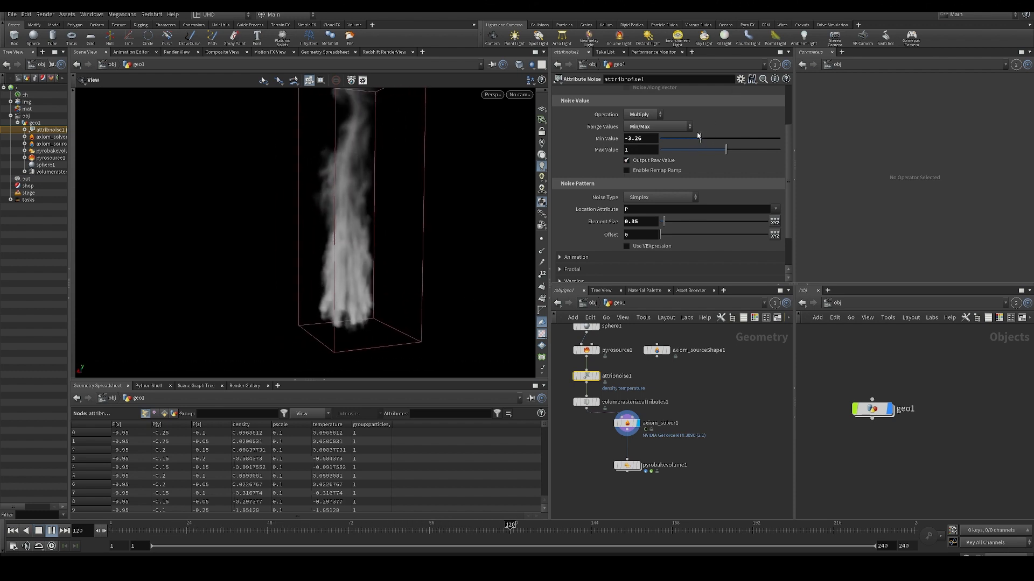
# - Set the Attribute Noise's Min Value to -1, and switch its Range Values to Zero Centered
pyautogui.moveTo(645, 139); pyautogui.dragTo(566, 151)
pyautogui.write('0-1')
pyautogui.press('Return')
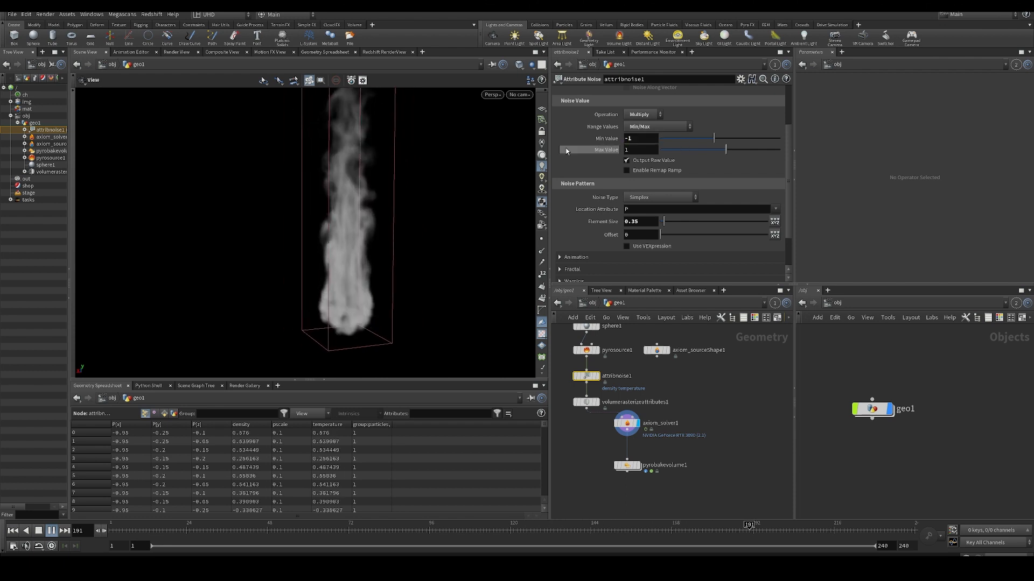
pyautogui.click(649, 128)
pyautogui.click(644, 145)
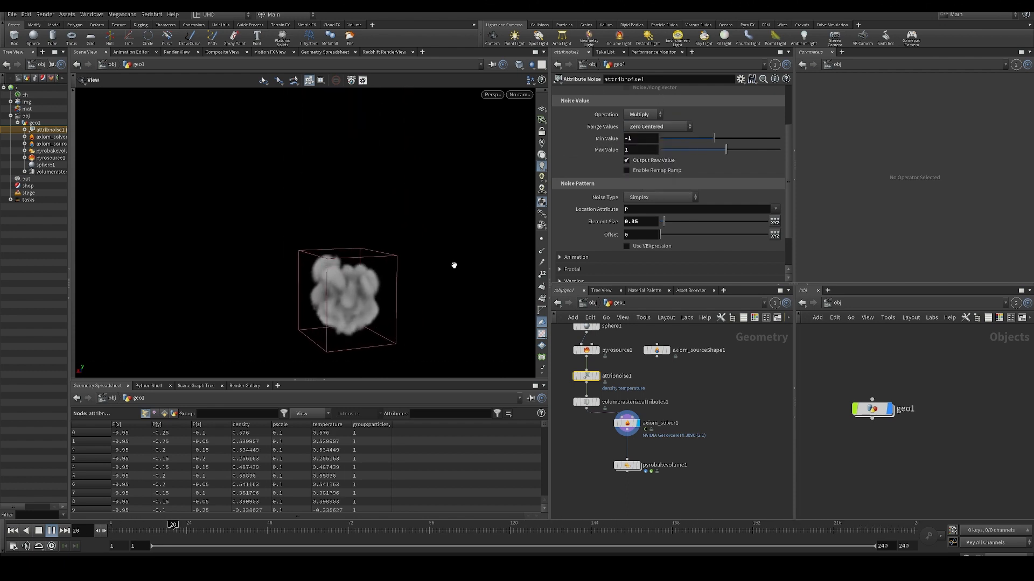
pyautogui.click(38, 531)
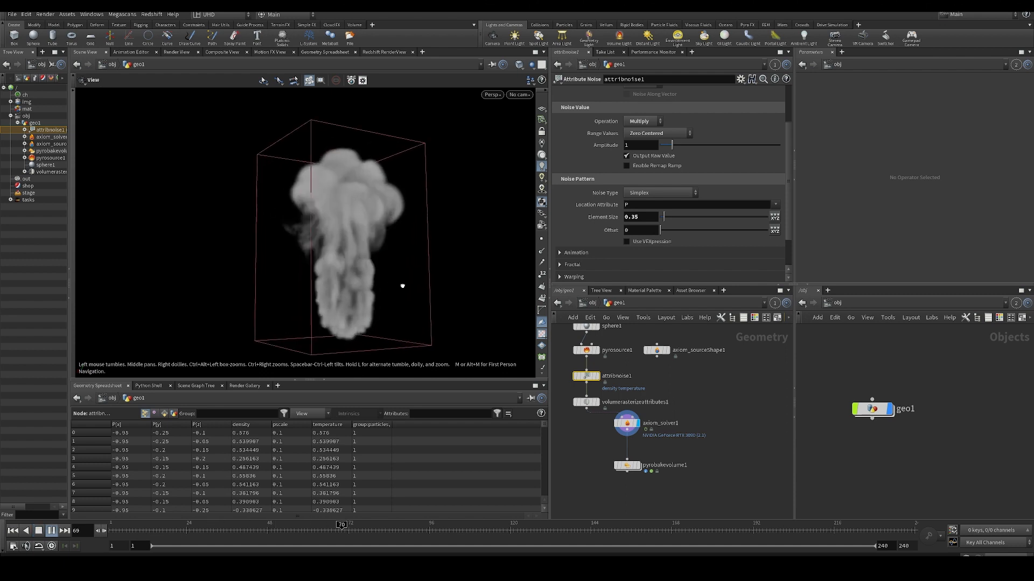
# - Review the settings of the Volume Rasterize Attributes, Axiom Source Shape and Pyro Source nodes while the simulation plays
pyautogui.click(587, 402)
pyautogui.middleClick(587, 402)
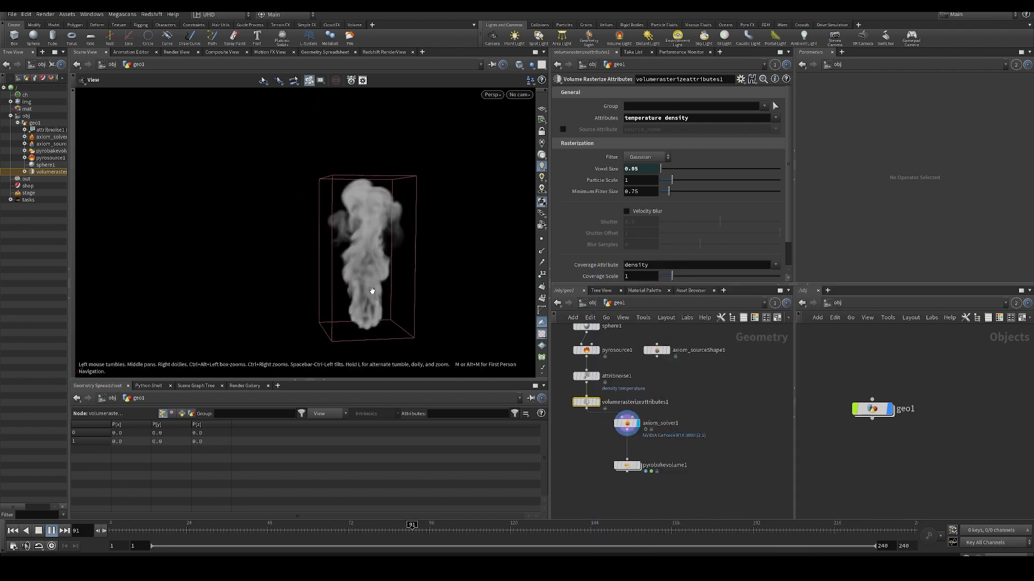
pyautogui.scroll(-3, 661, 355)
pyautogui.click(643, 381)
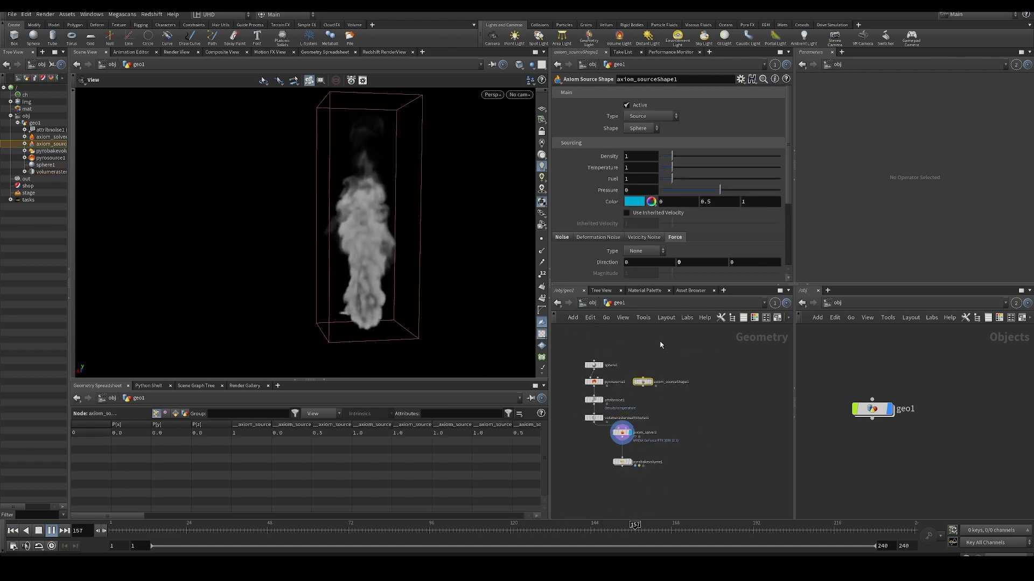
pyautogui.scroll(3, 579, 386)
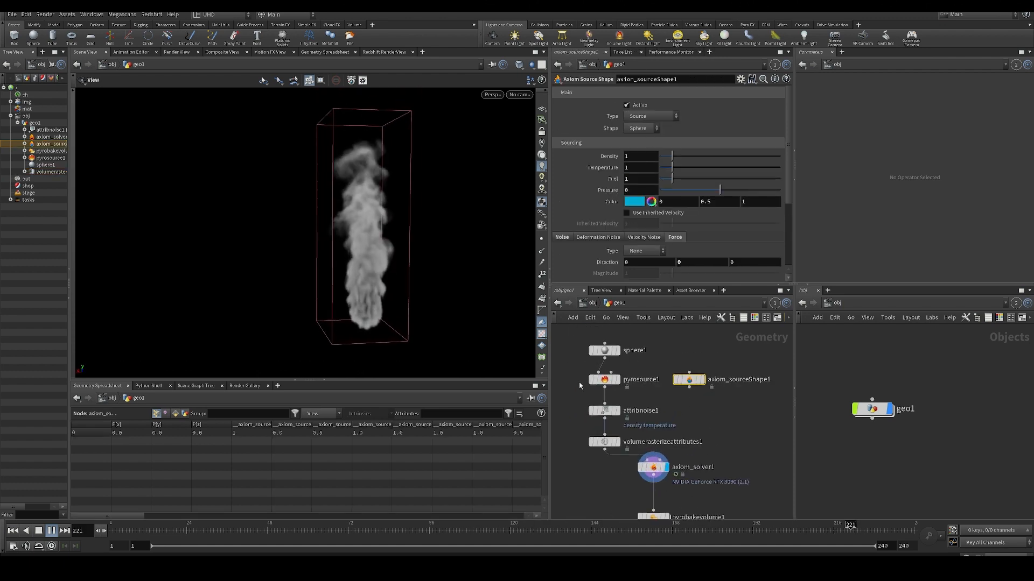
pyautogui.click(603, 380)
pyautogui.scroll(3, 646, 451)
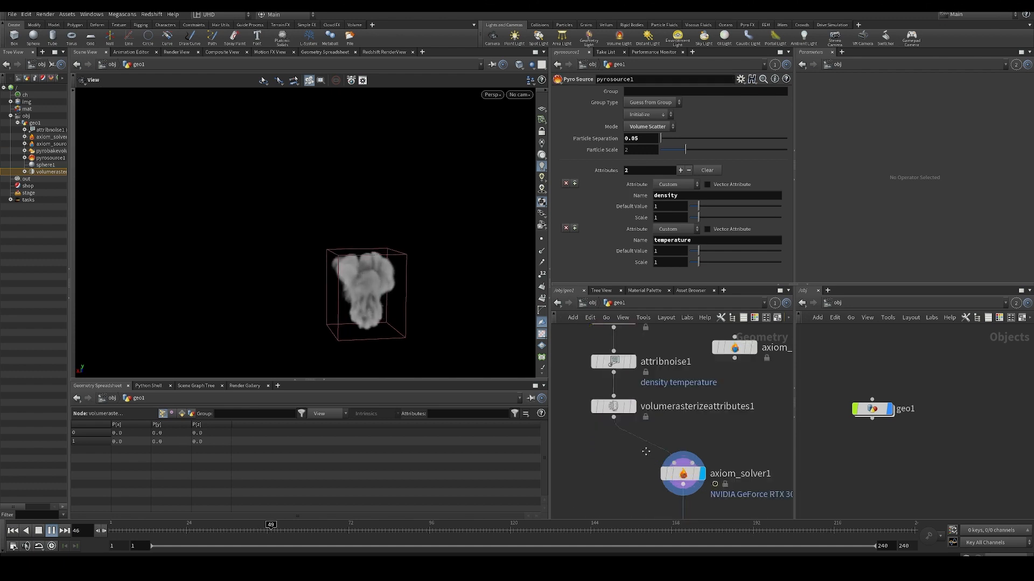
# - Examine the custom source chain running from the sphere through Pyro Source and Attribute Noise to Volume Rasterize Attributes
pyautogui.moveTo(645, 452); pyautogui.dragTo(666, 438, button='middle')
pyautogui.scroll(-5, 639, 431)
pyautogui.moveTo(593, 349); pyautogui.dragTo(642, 420)
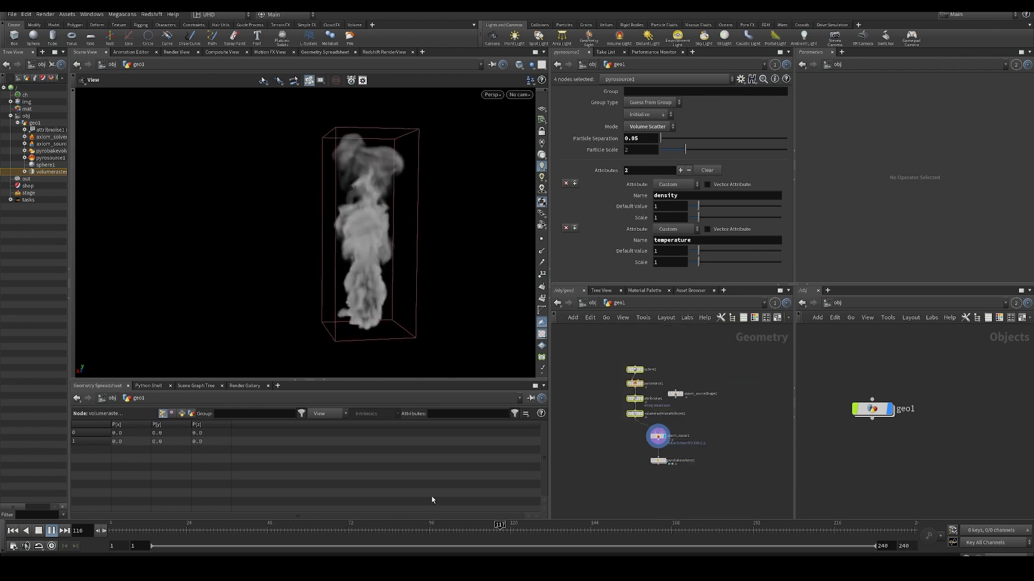
pyautogui.click(610, 388)
pyautogui.moveTo(612, 364); pyautogui.dragTo(638, 431)
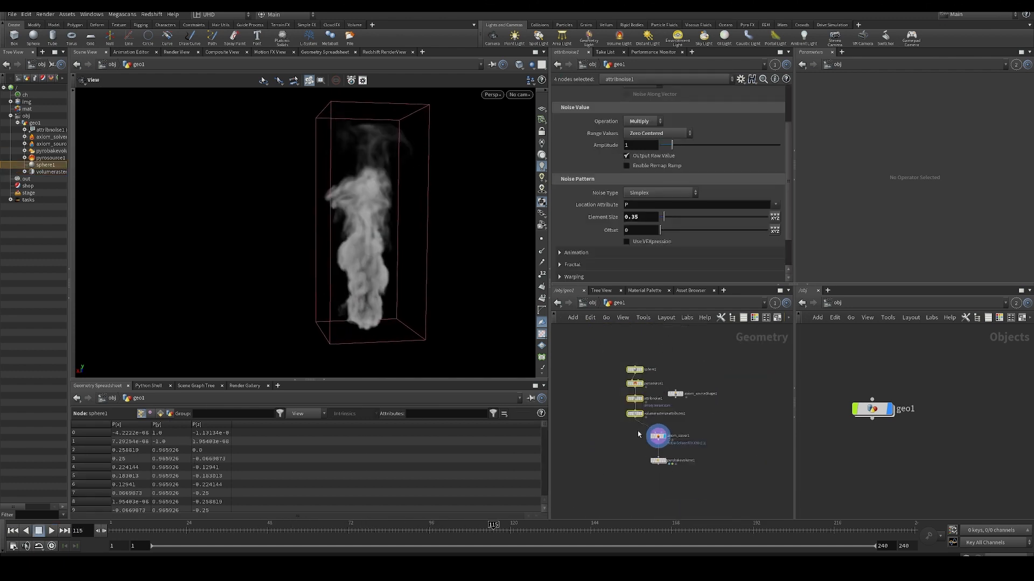
pyautogui.scroll(3, 638, 431)
pyautogui.moveTo(577, 339); pyautogui.dragTo(626, 453)
pyautogui.moveTo(614, 471); pyautogui.dragTo(636, 468, button='middle')
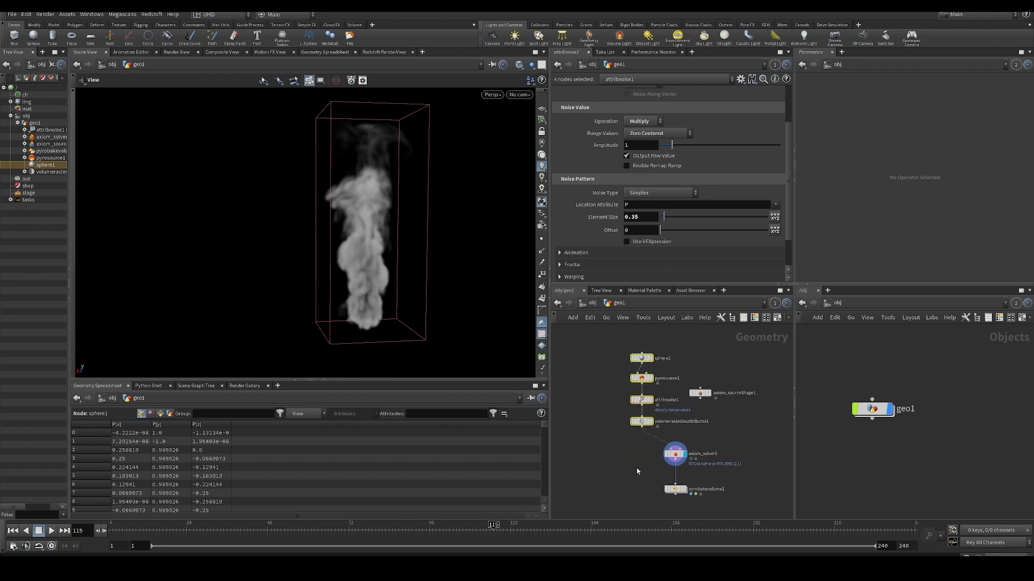
pyautogui.scroll(3, 625, 435)
pyautogui.click(611, 392)
pyautogui.moveTo(610, 392); pyautogui.dragTo(621, 437, button='middle')
pyautogui.scroll(-5, 621, 437)
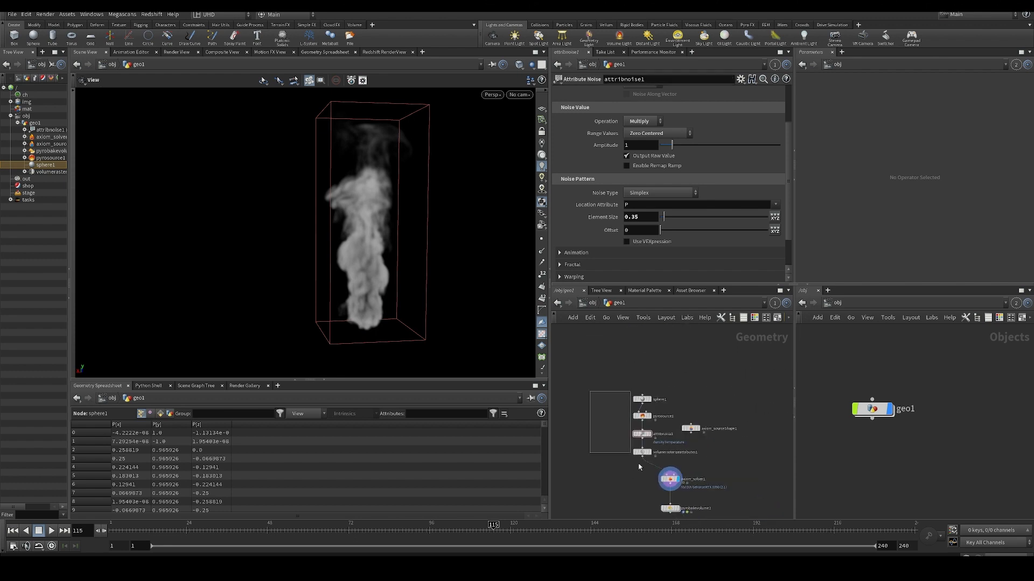
pyautogui.moveTo(638, 468); pyautogui.dragTo(639, 445)
pyautogui.moveTo(629, 489); pyautogui.dragTo(586, 381, button='middle')
pyautogui.click(616, 449)
# - Display the Pyro Bake Volume output, select the Axiom solver and play the simulation from the first frame
pyautogui.scroll(3, 612, 438)
pyautogui.click(674, 434)
pyautogui.moveTo(648, 388); pyautogui.dragTo(624, 426, button='middle')
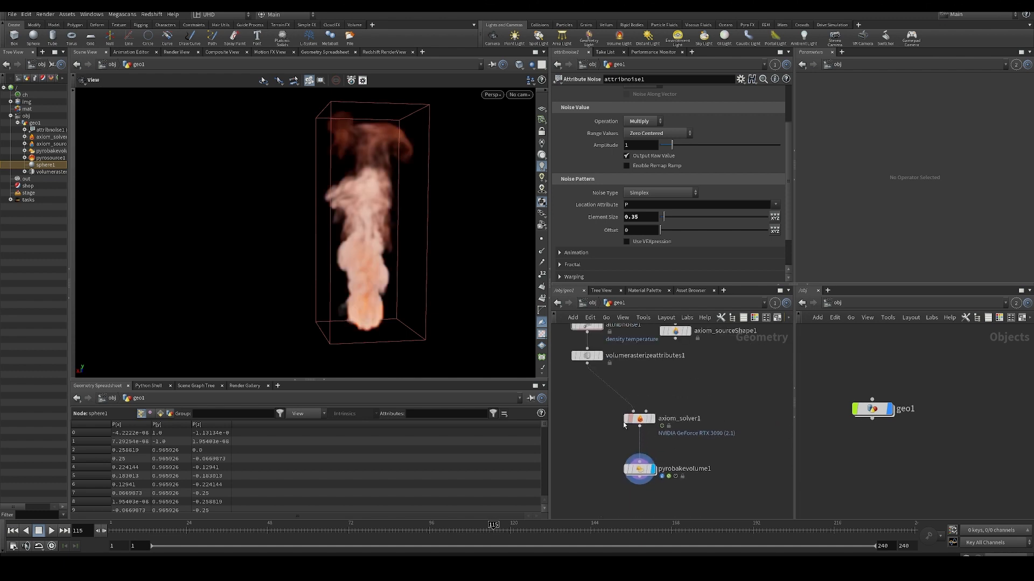
pyautogui.hotkey('ctrl', 'Up')
pyautogui.moveTo(604, 414); pyautogui.dragTo(696, 437)
pyautogui.scroll(1, 692, 401)
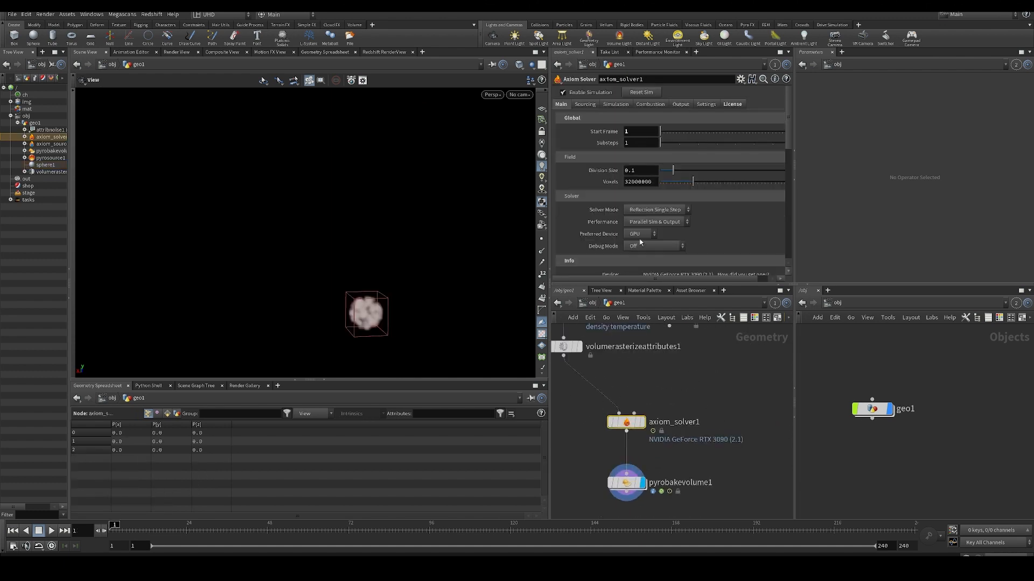
pyautogui.moveTo(681, 402); pyautogui.dragTo(684, 402, button='middle')
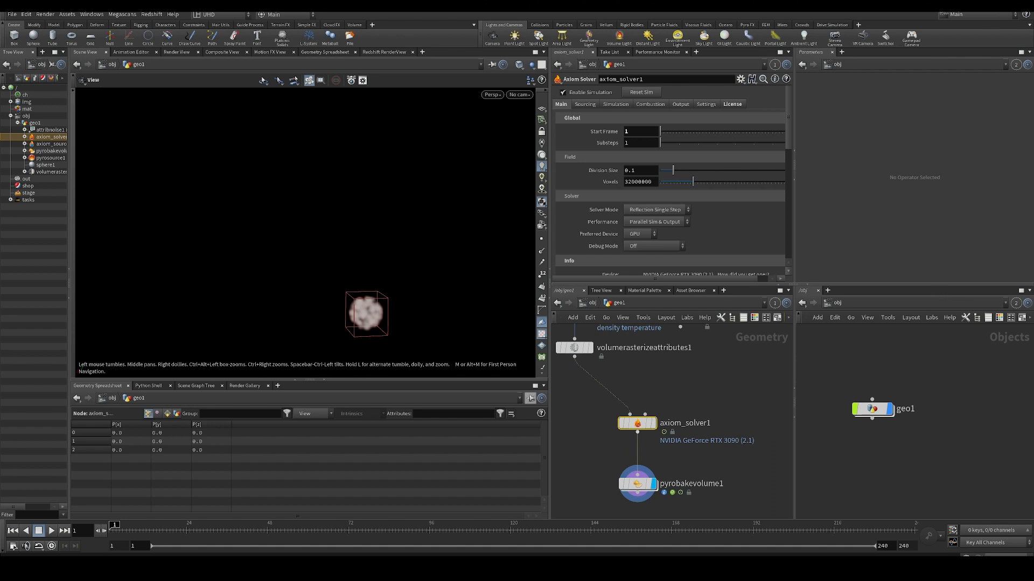
pyautogui.press('Up')
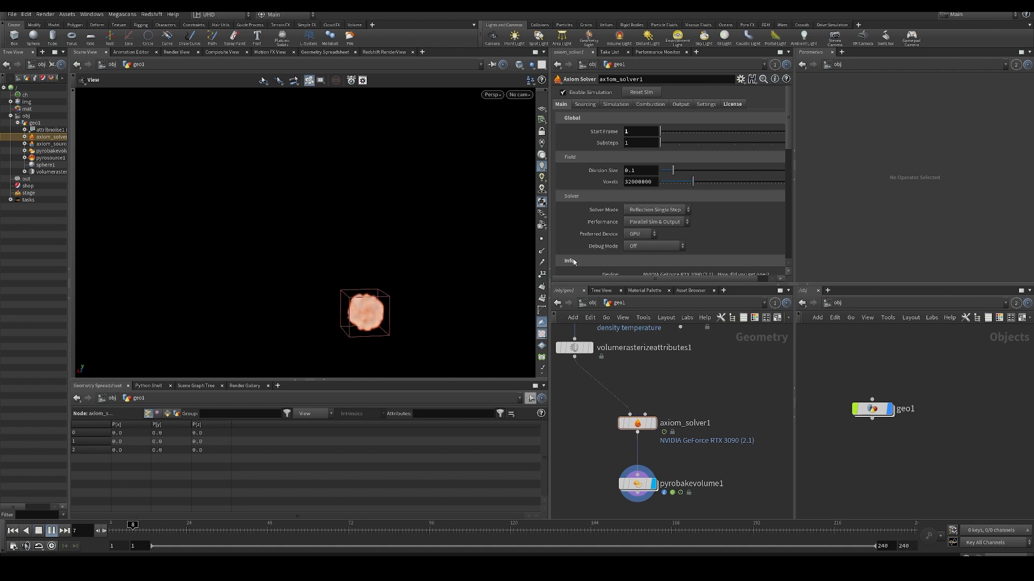
# - Set the Axiom solver's Division Size to 0.05 and replay the simulation from the start
pyautogui.click(648, 172)
pyautogui.press('BackSpace')
pyautogui.write('05')
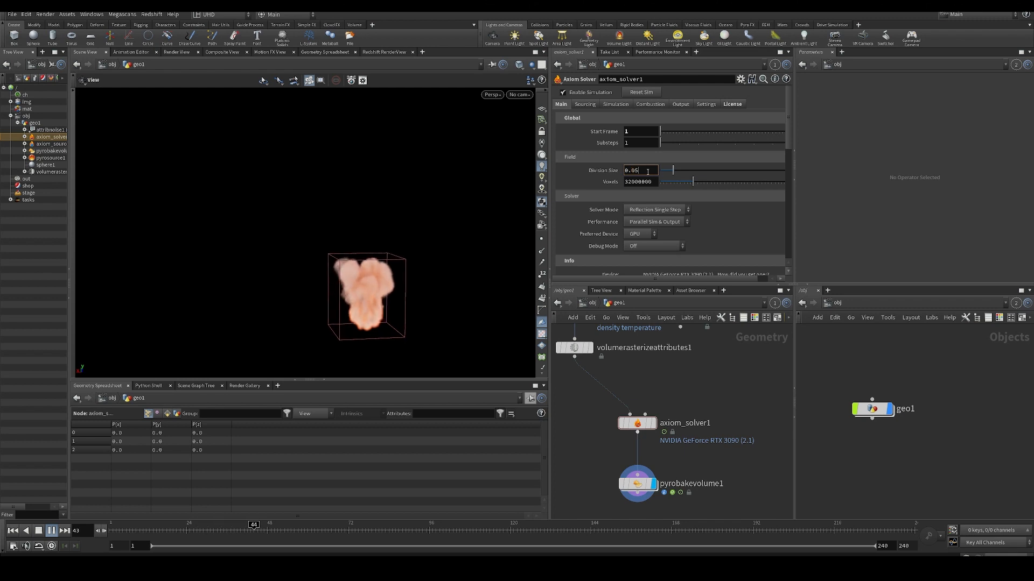
pyautogui.press('Return')
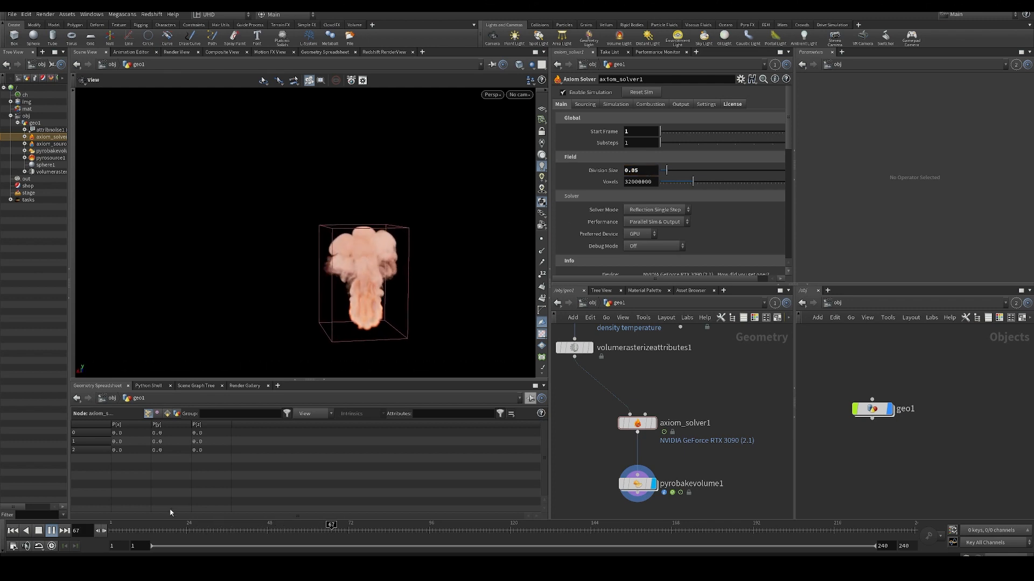
pyautogui.click(13, 530)
pyautogui.click(52, 531)
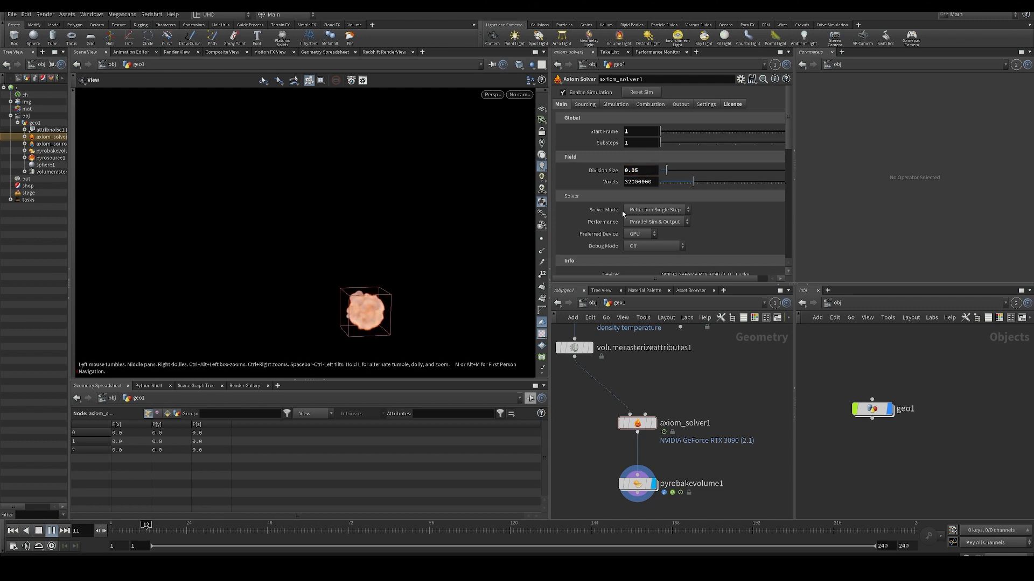
# - Set the Axiom solver's Division Size to 0.07, watch the fire plume play, and return to the first frame
pyautogui.click(643, 171)
pyautogui.press('BackSpace')
pyautogui.write('7')
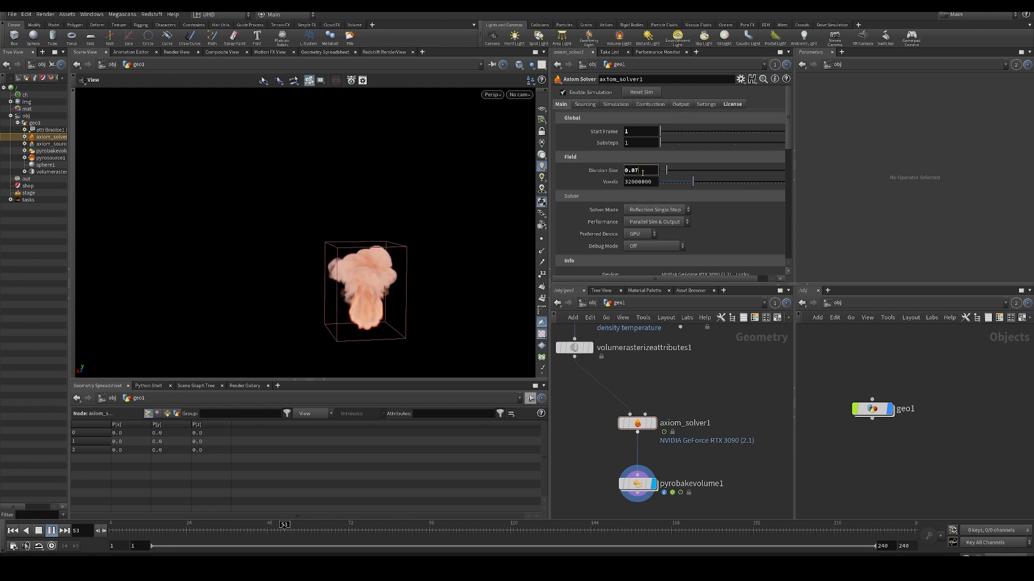
pyautogui.press('Return')
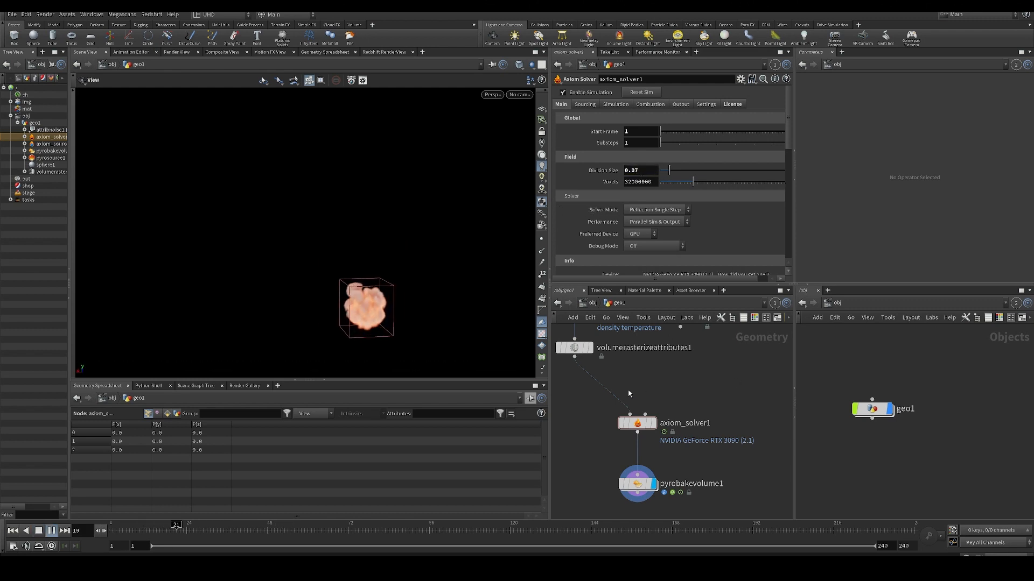
pyautogui.moveTo(629, 393); pyautogui.dragTo(634, 360, button='middle')
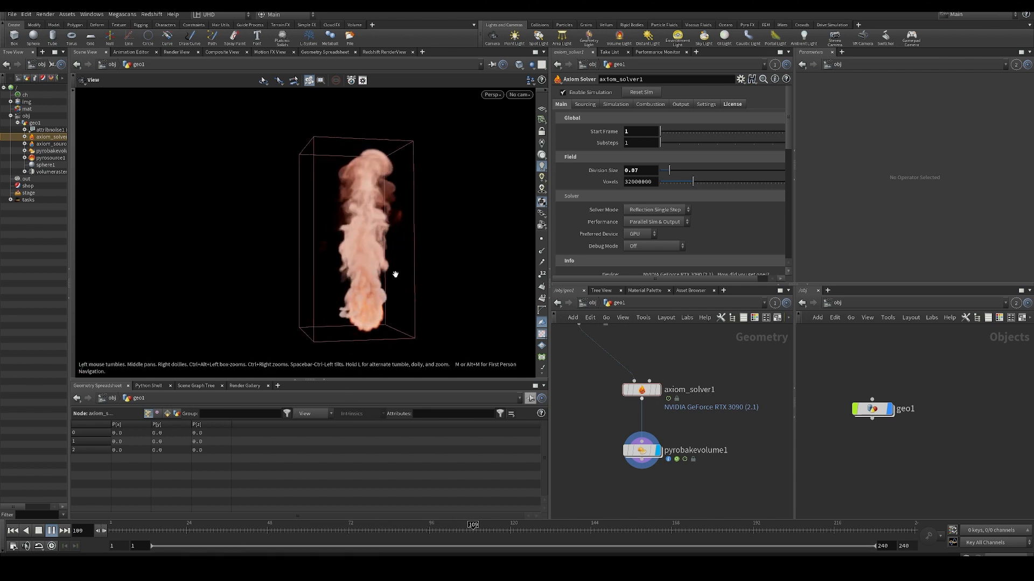
pyautogui.moveTo(396, 275); pyautogui.dragTo(356, 352)
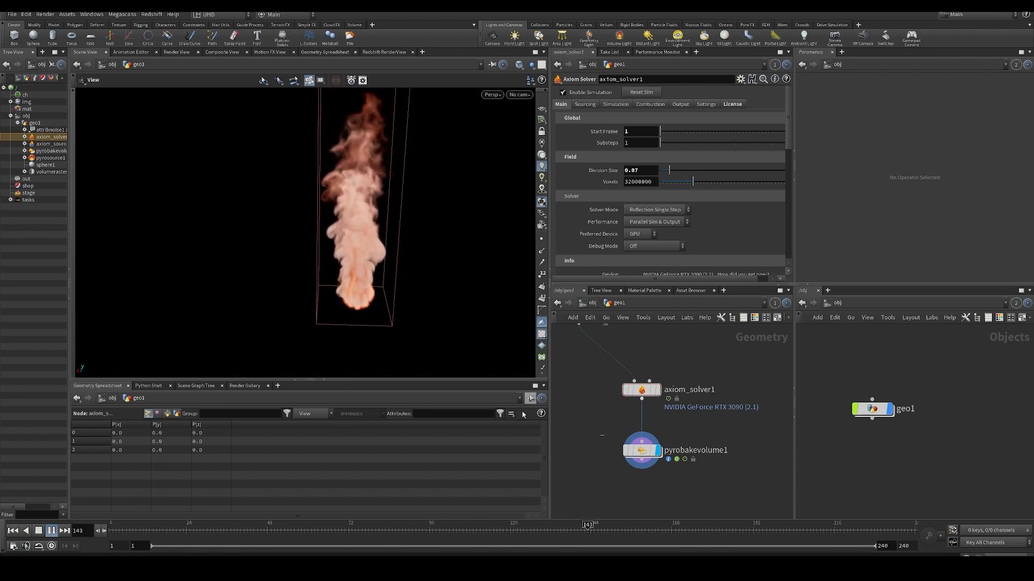
pyautogui.click(13, 531)
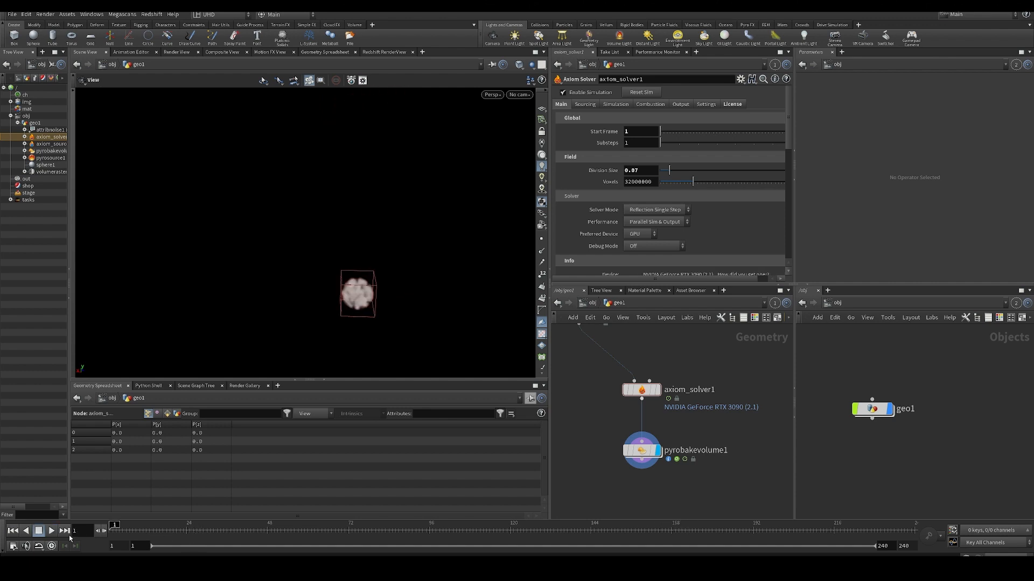
# - Set the Axiom solver's Preferred Device to CPU and play the simulation, viewing the plume from several angles
pyautogui.moveTo(376, 302); pyautogui.dragTo(385, 280)
pyautogui.moveTo(713, 328); pyautogui.dragTo(706, 352, button='middle')
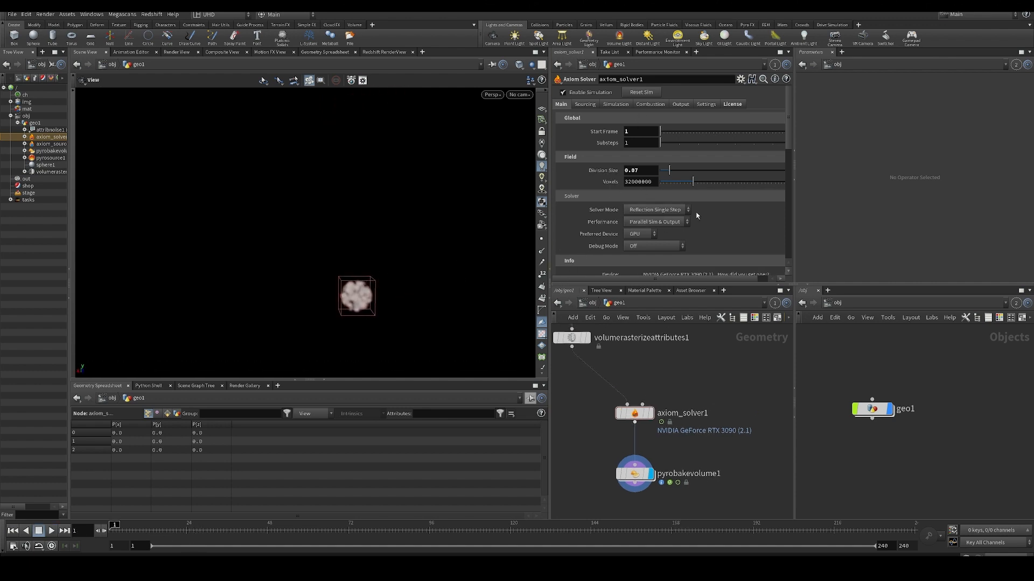
pyautogui.moveTo(638, 389); pyautogui.dragTo(584, 419, button='middle')
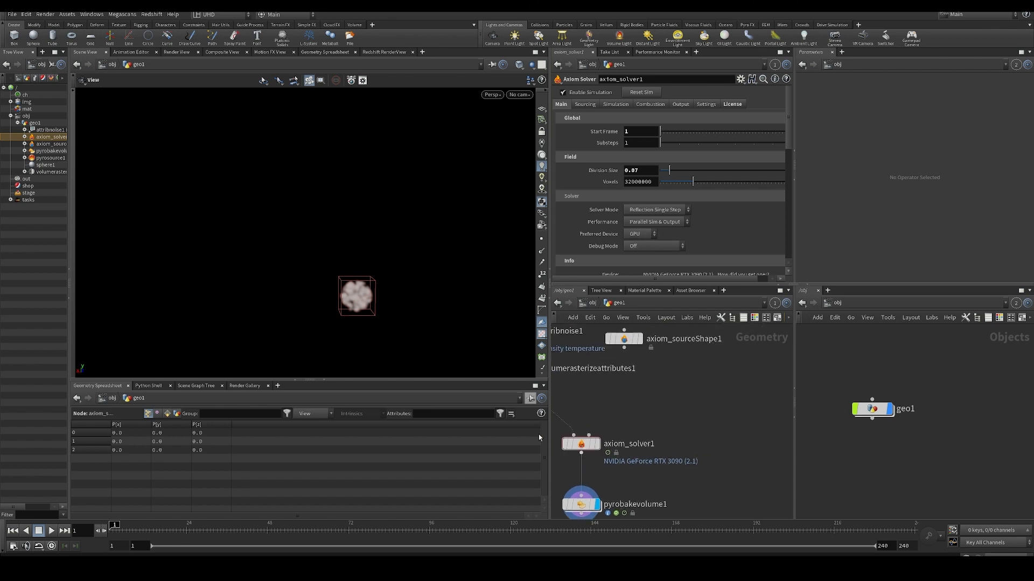
pyautogui.moveTo(364, 301); pyautogui.dragTo(350, 302)
pyautogui.scroll(3, 348, 302)
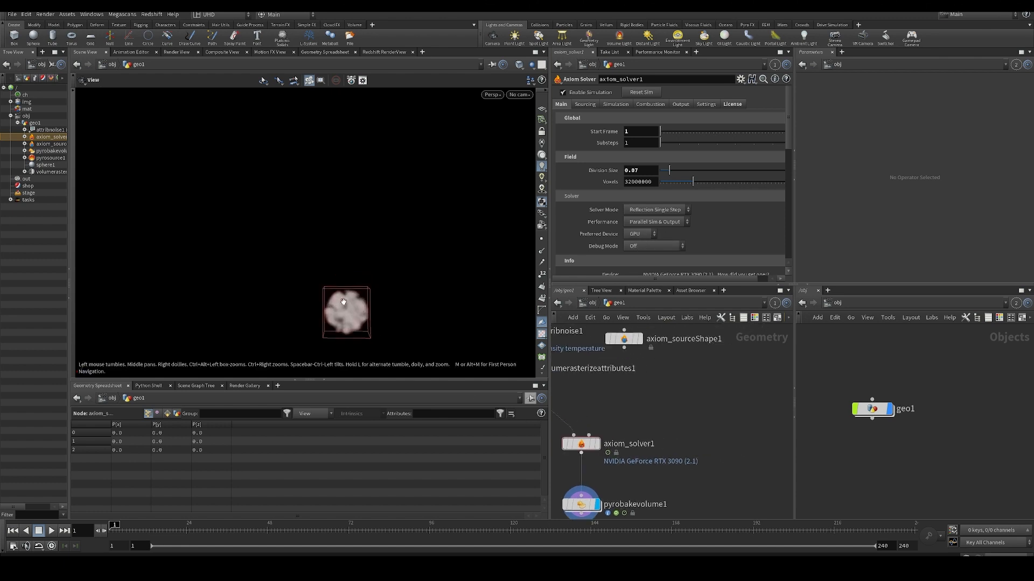
pyautogui.moveTo(323, 263); pyautogui.dragTo(382, 235)
pyautogui.click(647, 235)
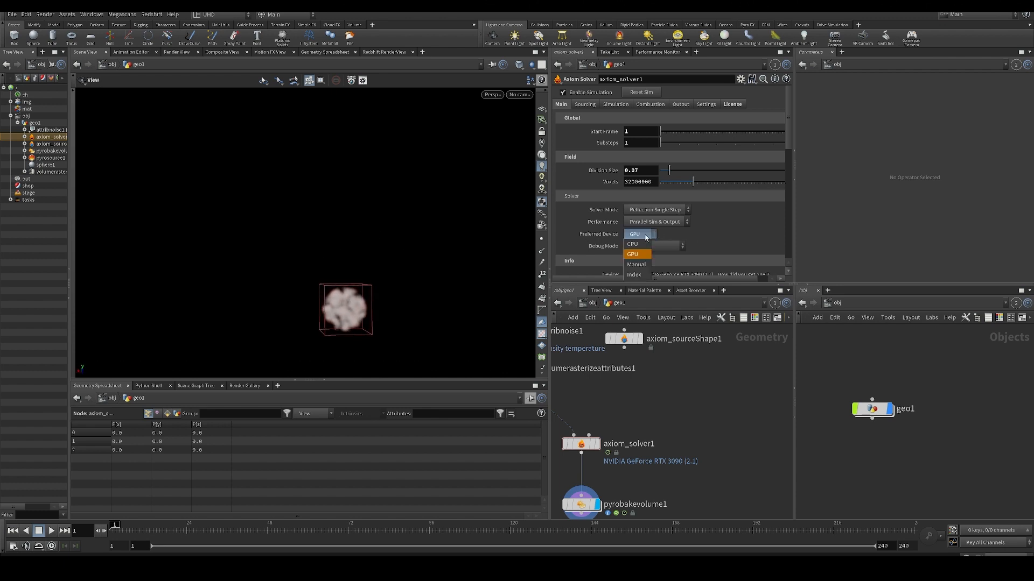
pyautogui.click(629, 244)
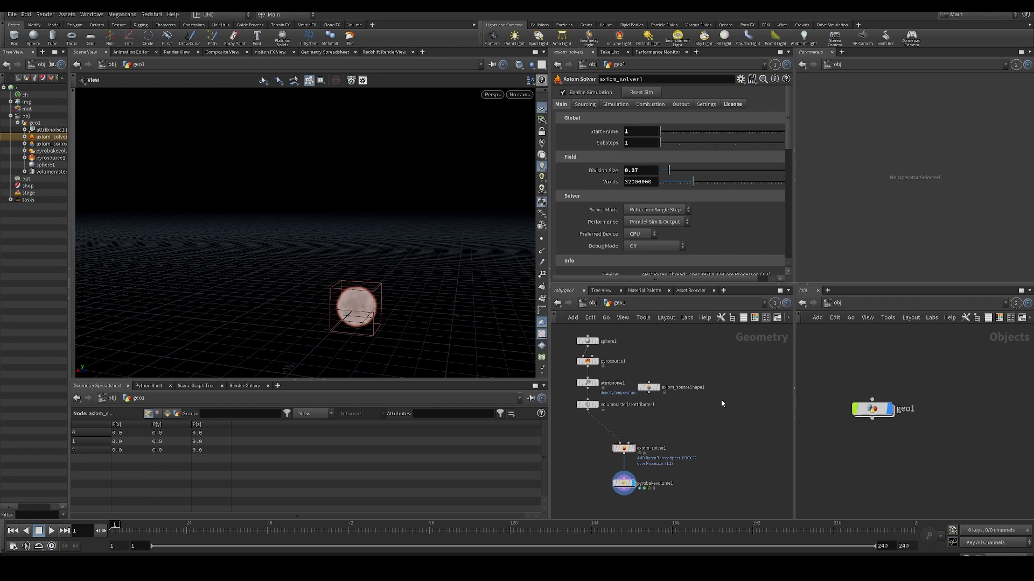
pyautogui.press('Up')
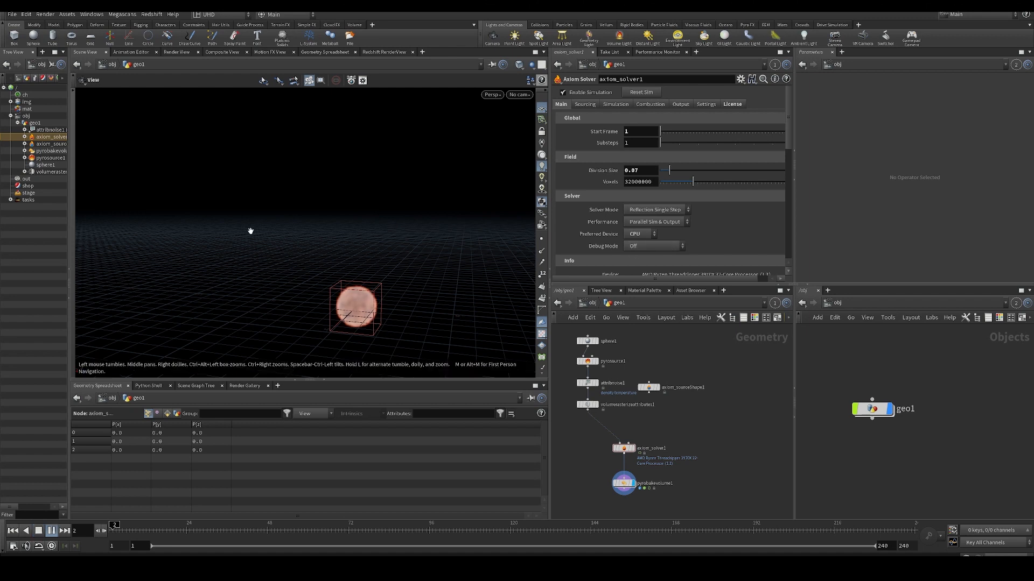
pyautogui.moveTo(346, 291); pyautogui.dragTo(362, 287)
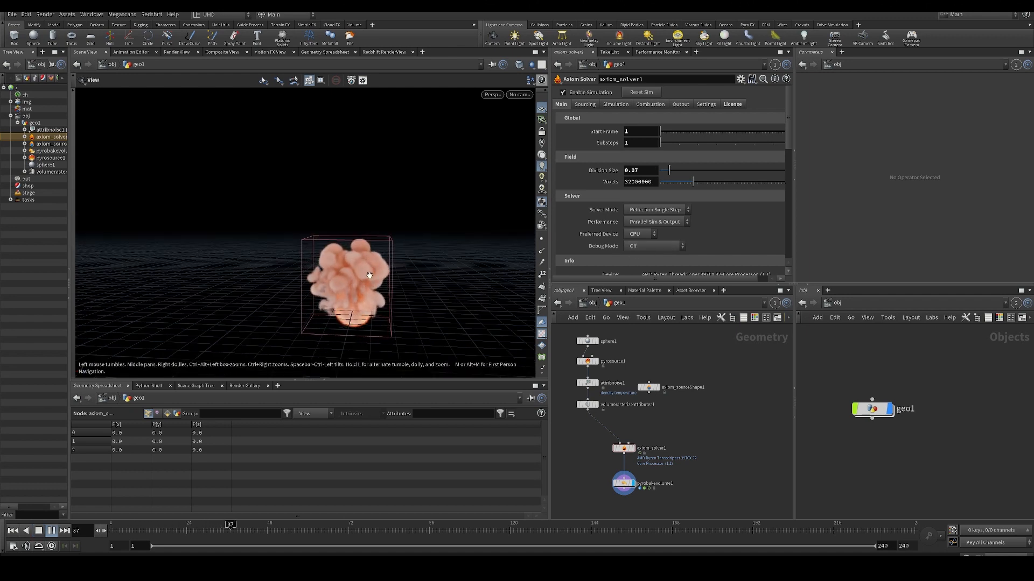
pyautogui.moveTo(365, 259); pyautogui.dragTo(363, 263)
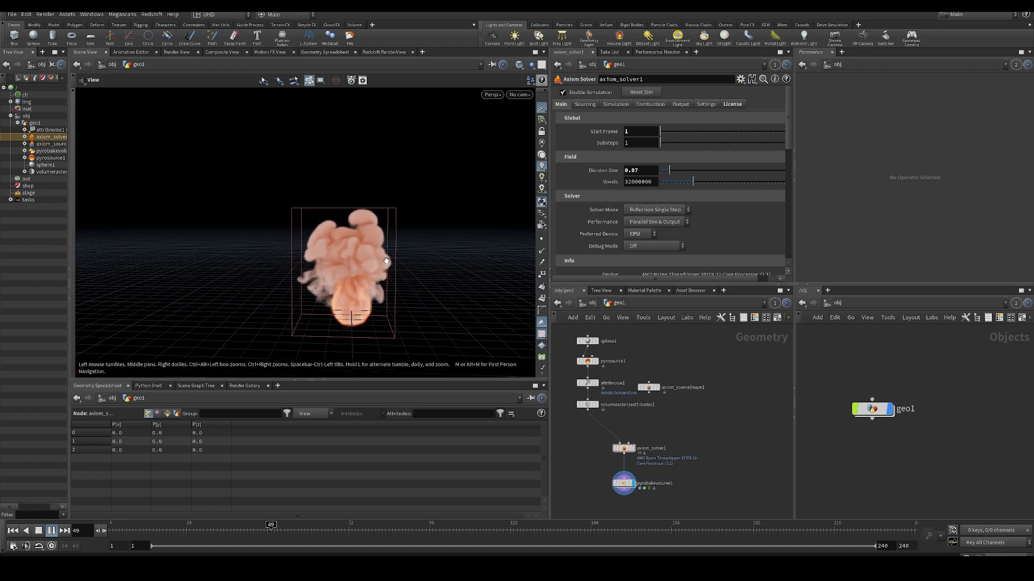
pyautogui.moveTo(371, 221); pyautogui.dragTo(359, 235)
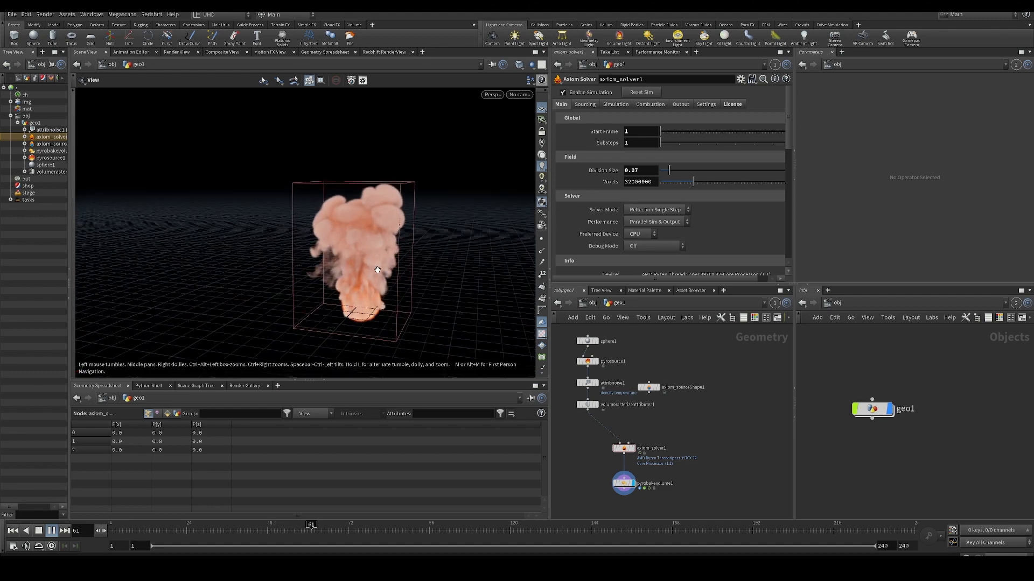
# - Return to the first frame and switch the Axiom solver's Preferred Device back to GPU
pyautogui.hotkey('ctrl', 'Up')
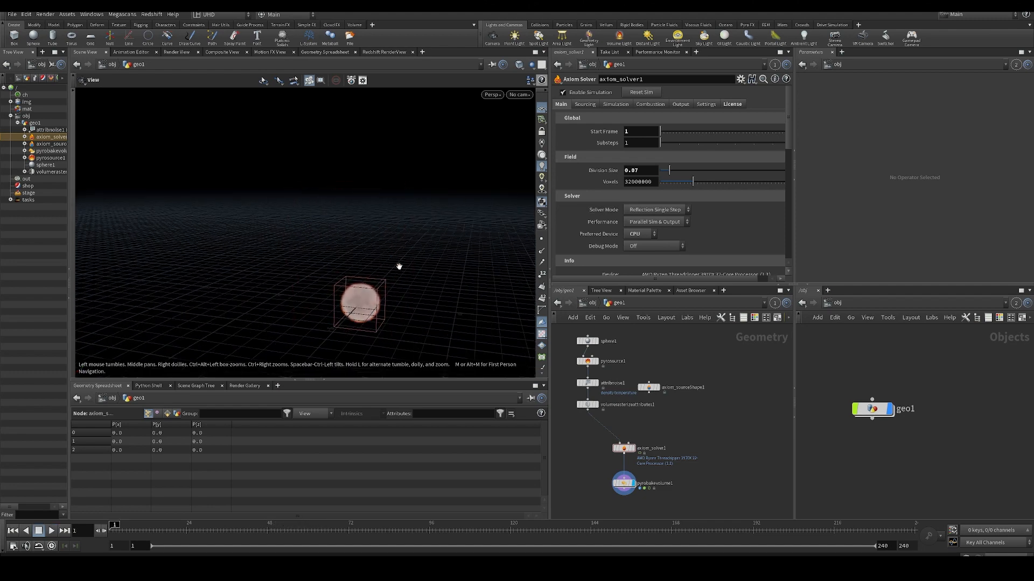
pyautogui.click(641, 233)
pyautogui.click(646, 253)
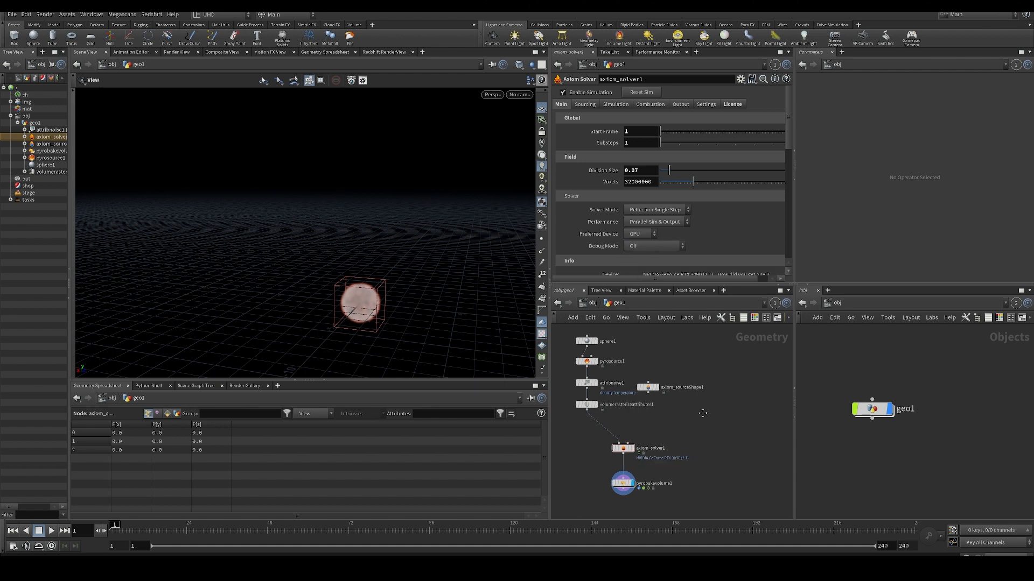
pyautogui.scroll(3, 692, 385)
pyautogui.moveTo(621, 450); pyautogui.dragTo(664, 436, button='middle')
pyautogui.scroll(-2, 665, 429)
pyautogui.moveTo(667, 396); pyautogui.dragTo(703, 364)
pyautogui.scroll(-2, 684, 388)
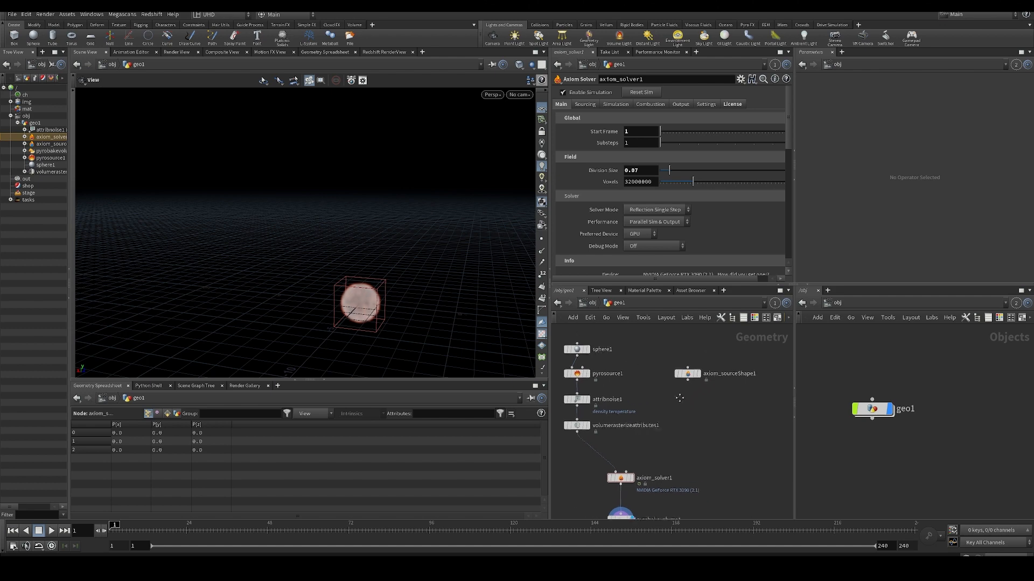
# - Check the solver's Info section and play the simulation on the GPU from the first frame to about frame 80
pyautogui.moveTo(420, 291); pyautogui.dragTo(400, 269)
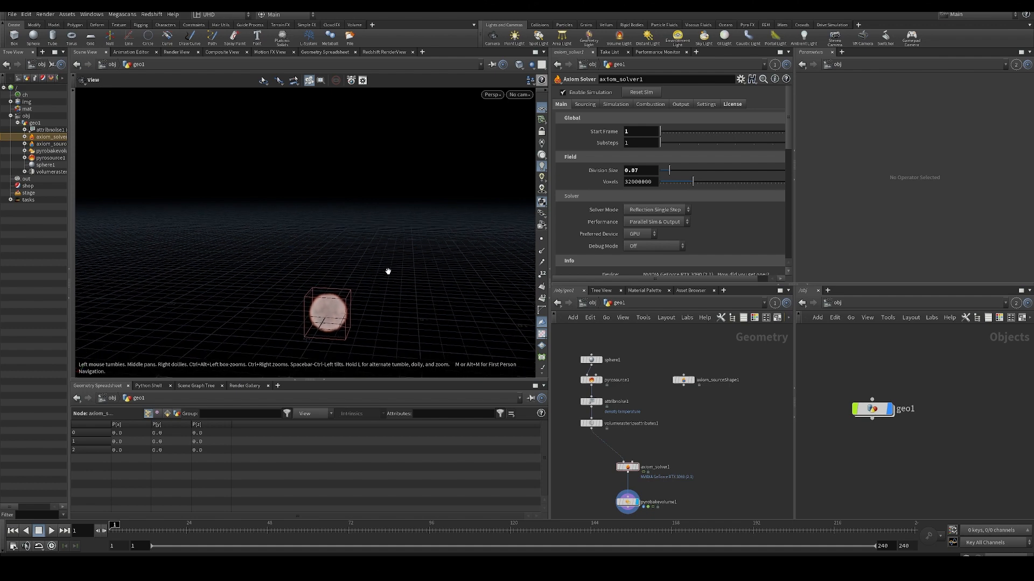
pyautogui.scroll(-3, 745, 236)
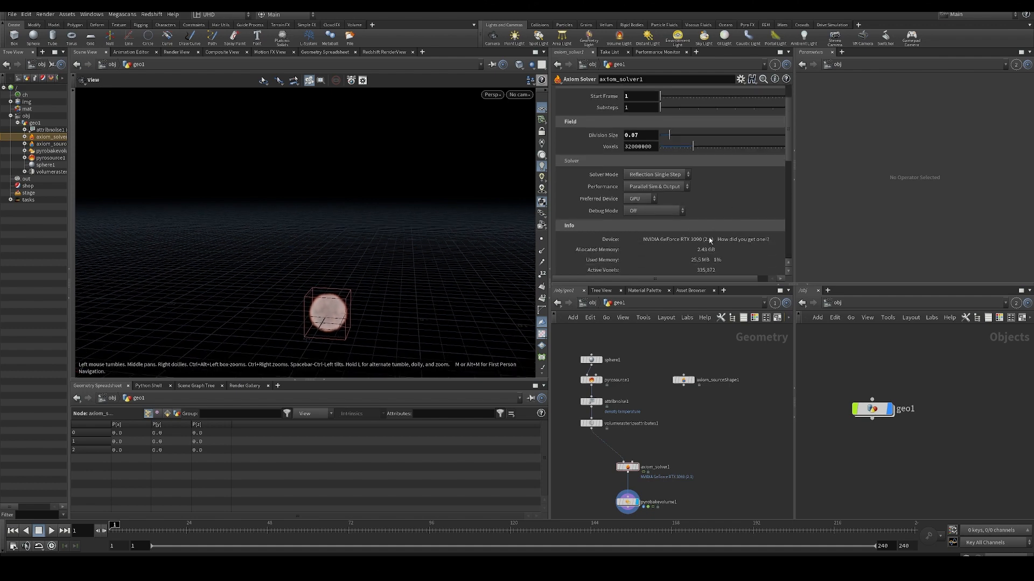
pyautogui.moveTo(335, 283); pyautogui.dragTo(371, 285)
pyautogui.moveTo(407, 234); pyautogui.dragTo(428, 218)
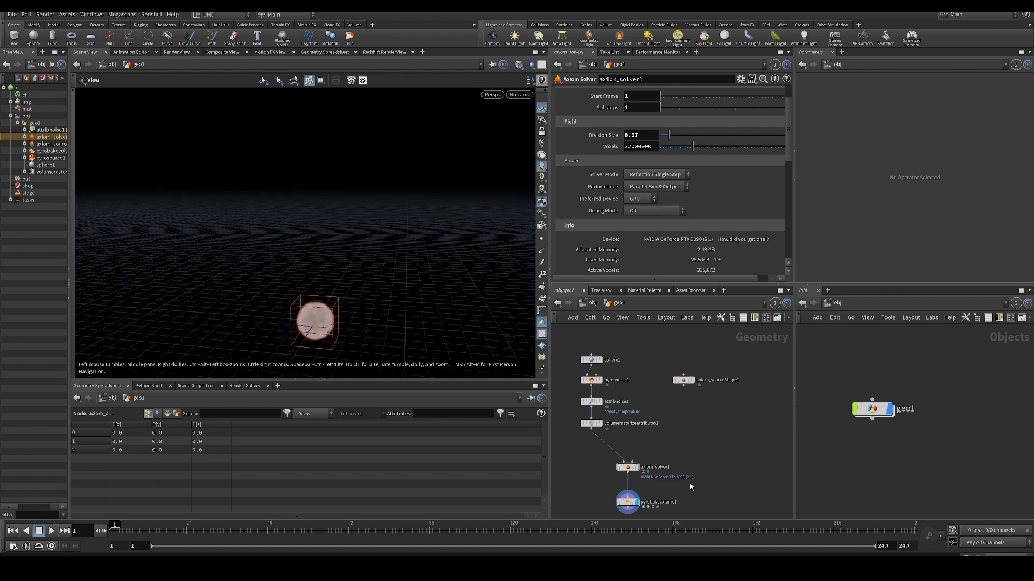
pyautogui.moveTo(691, 486); pyautogui.dragTo(713, 471, button='middle')
pyautogui.moveTo(322, 222); pyautogui.dragTo(332, 261)
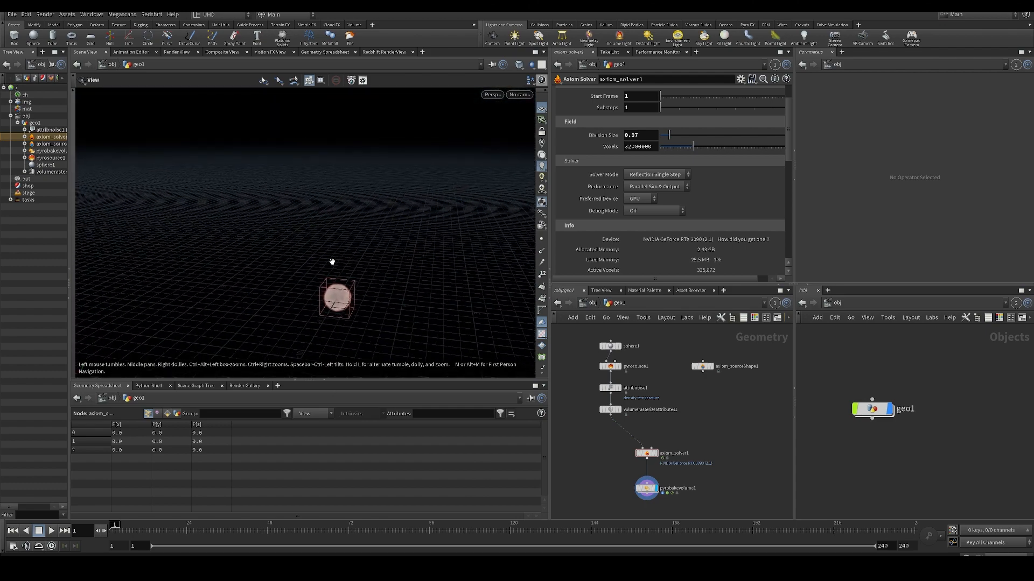
pyautogui.press('Up')
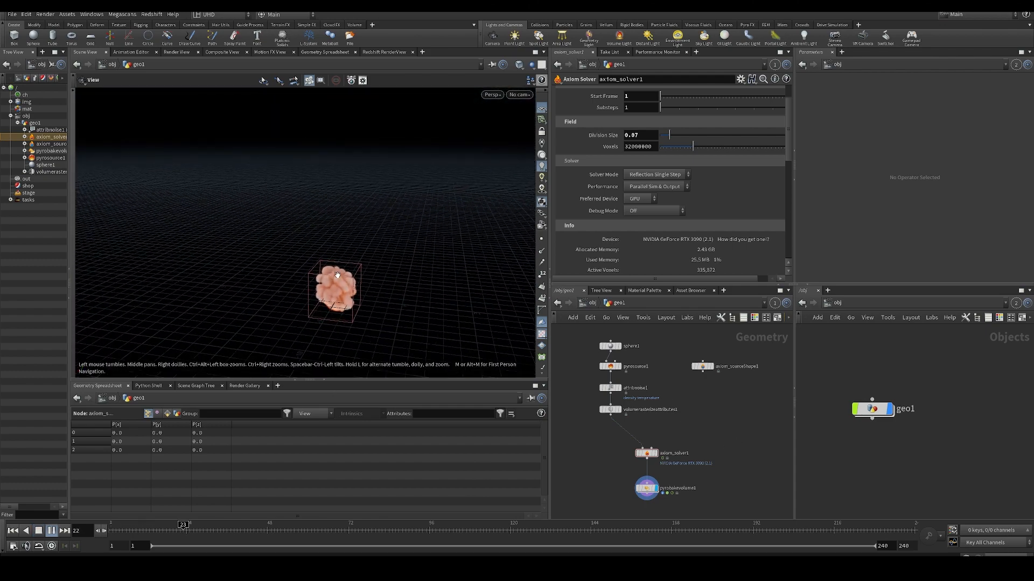
pyautogui.moveTo(354, 210); pyautogui.dragTo(339, 286)
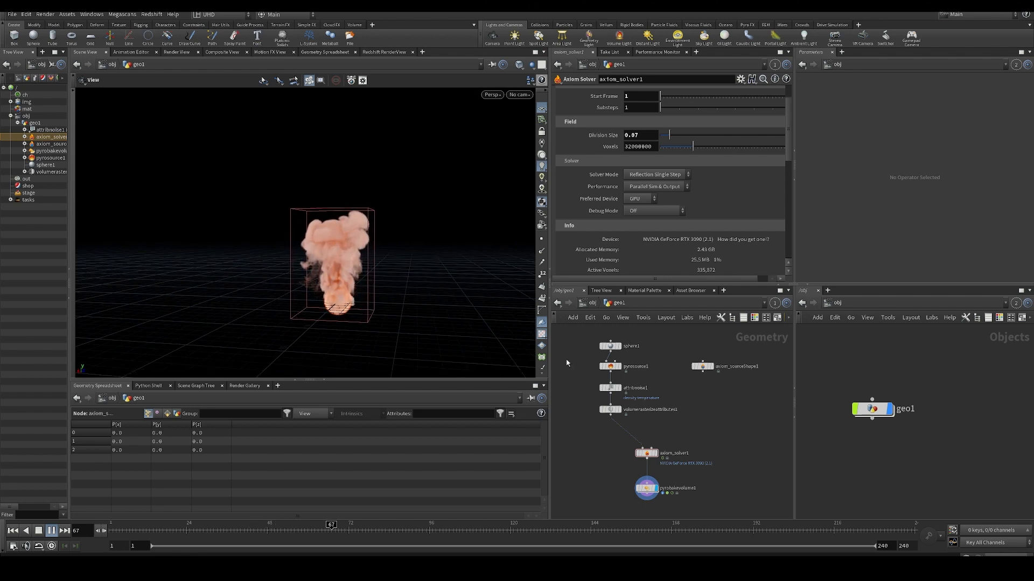
pyautogui.press('Up')
# - Examine the Axiom solver's Solver Mode options, leaving Reflection Single Step selected
pyautogui.moveTo(658, 446); pyautogui.dragTo(648, 404, button='middle')
pyautogui.scroll(2, 593, 147)
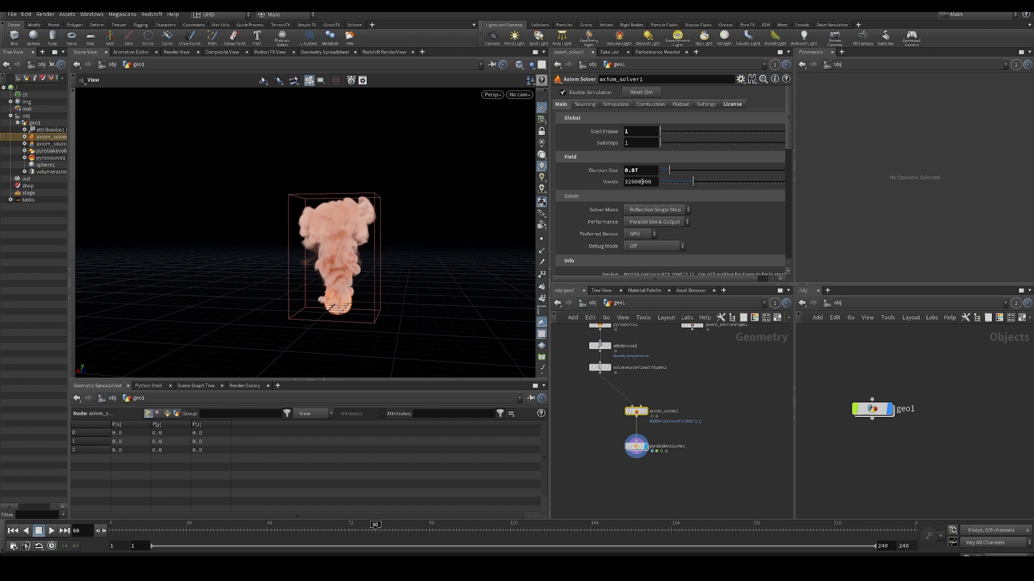
pyautogui.scroll(-1, 734, 236)
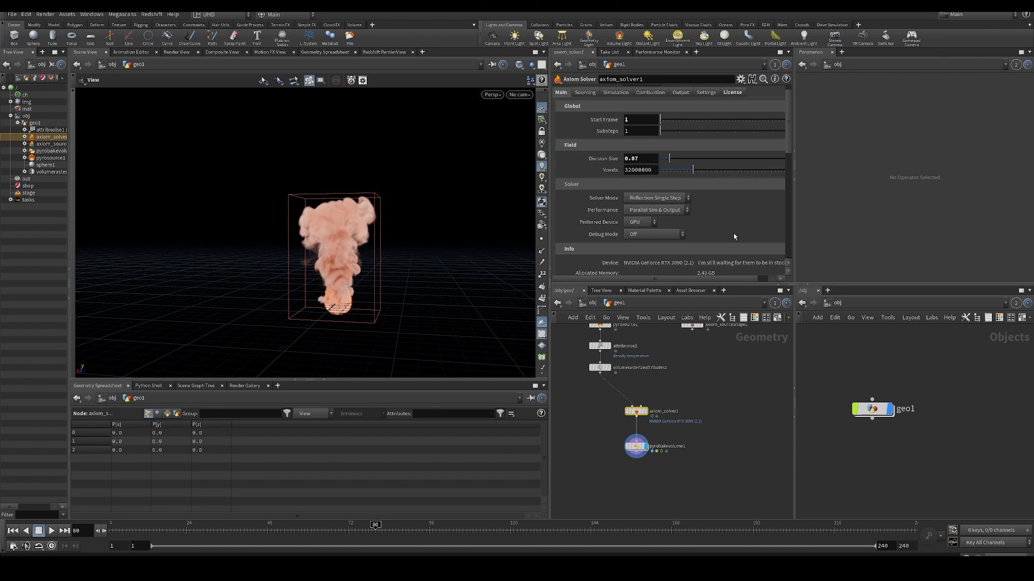
pyautogui.click(659, 200)
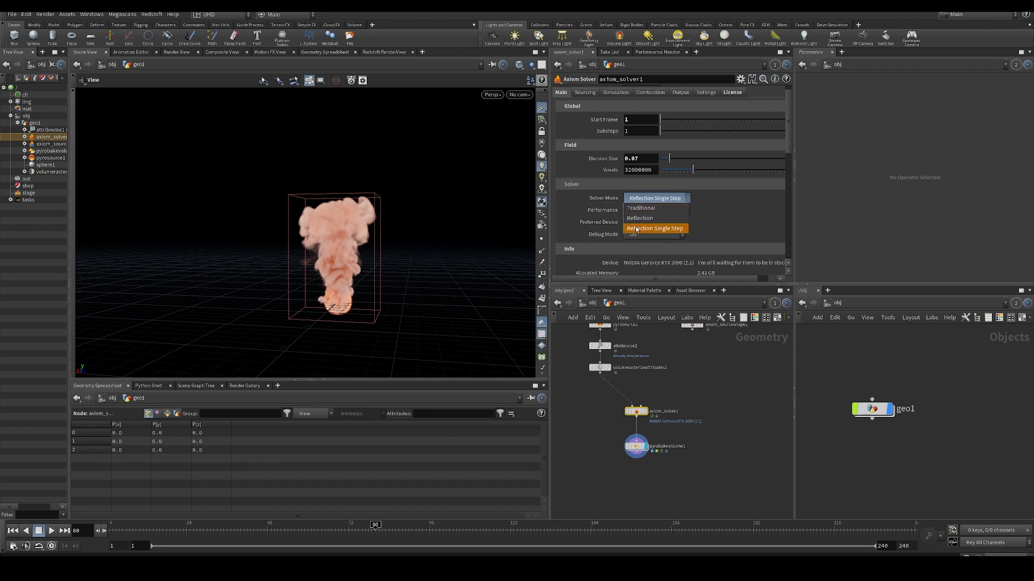
pyautogui.click(594, 200)
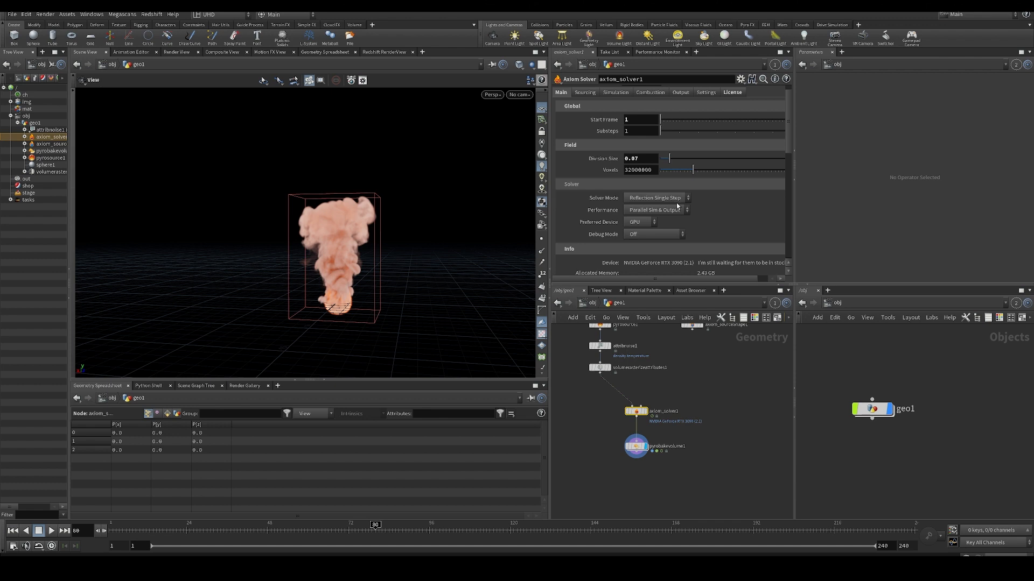
pyautogui.click(650, 198)
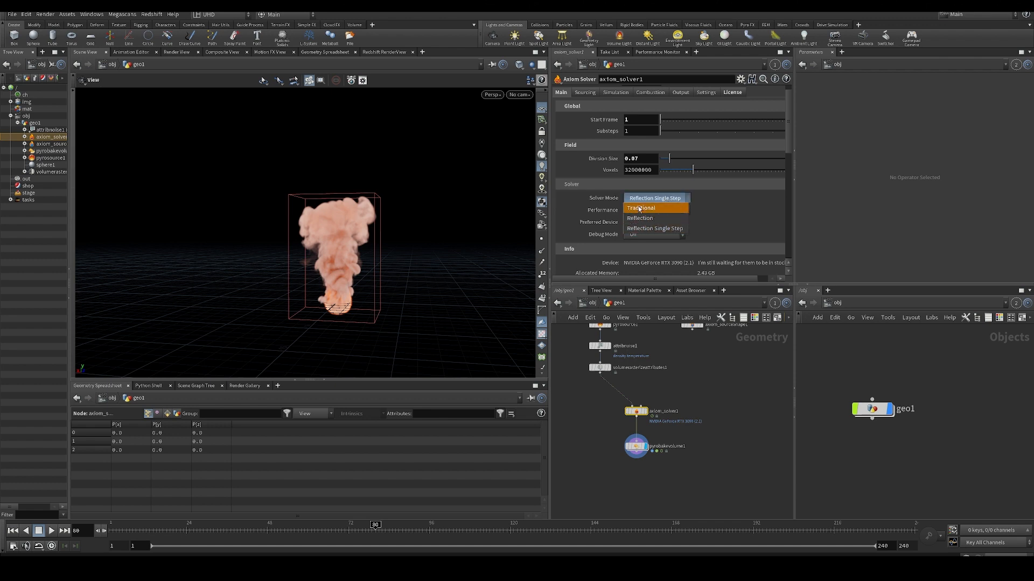
pyautogui.click(604, 200)
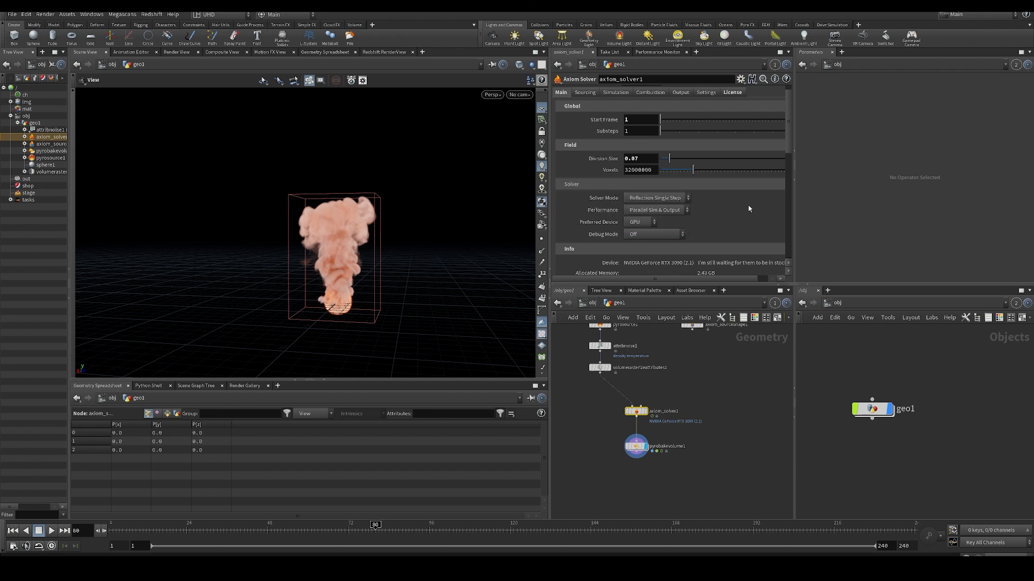
pyautogui.scroll(-1, 739, 213)
pyautogui.click(655, 188)
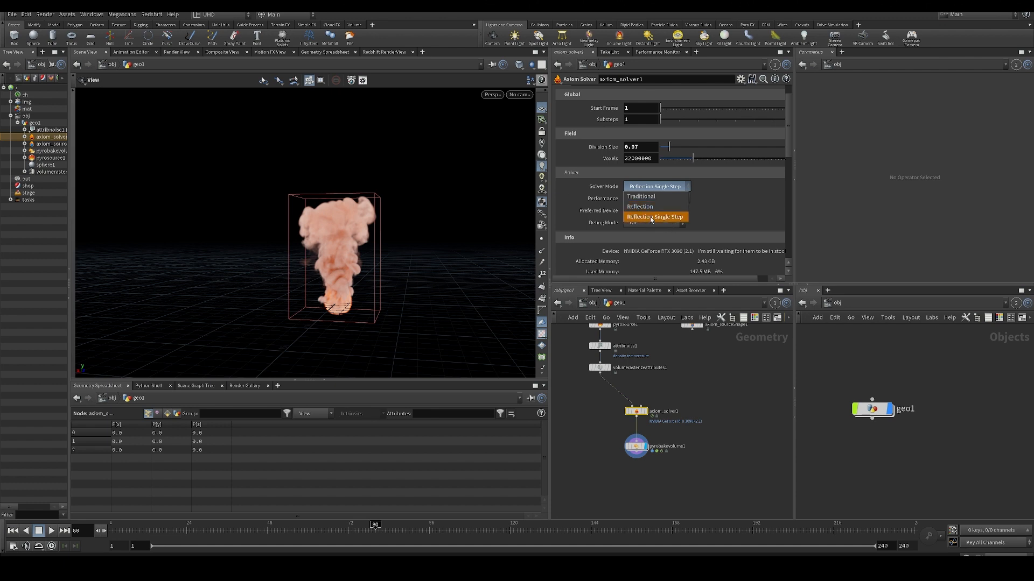
pyautogui.click(582, 222)
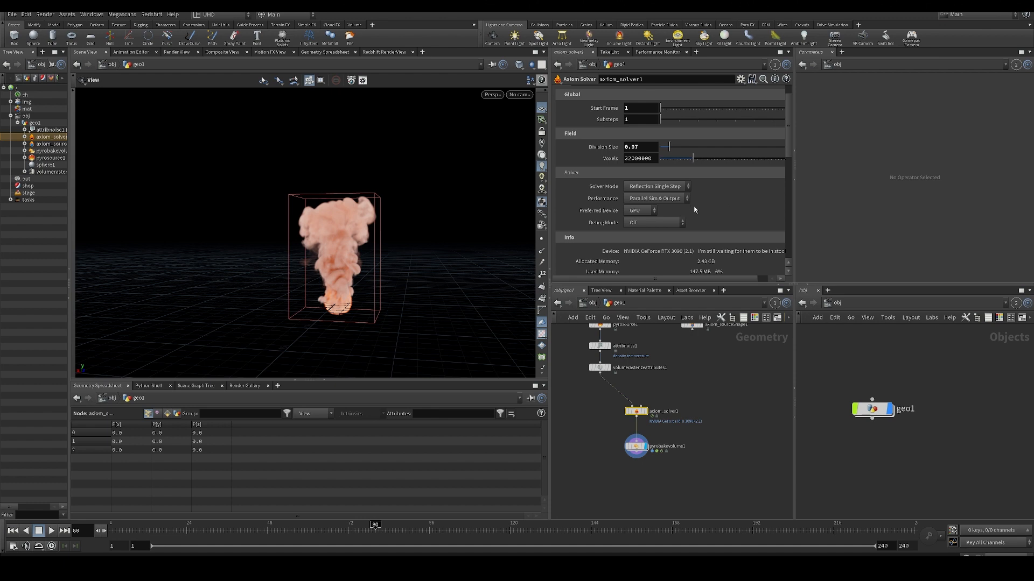
# - Examine the Axiom solver's Performance options and Info section, leaving Parallel Sim & Output selected
pyautogui.scroll(-1, 770, 168)
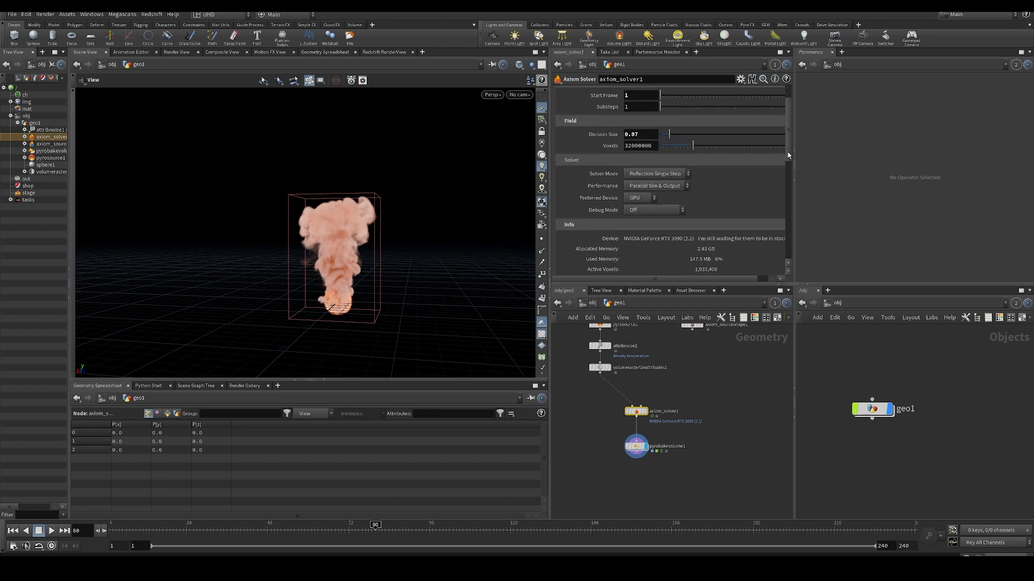
pyautogui.scroll(-1, 785, 159)
pyautogui.click(662, 178)
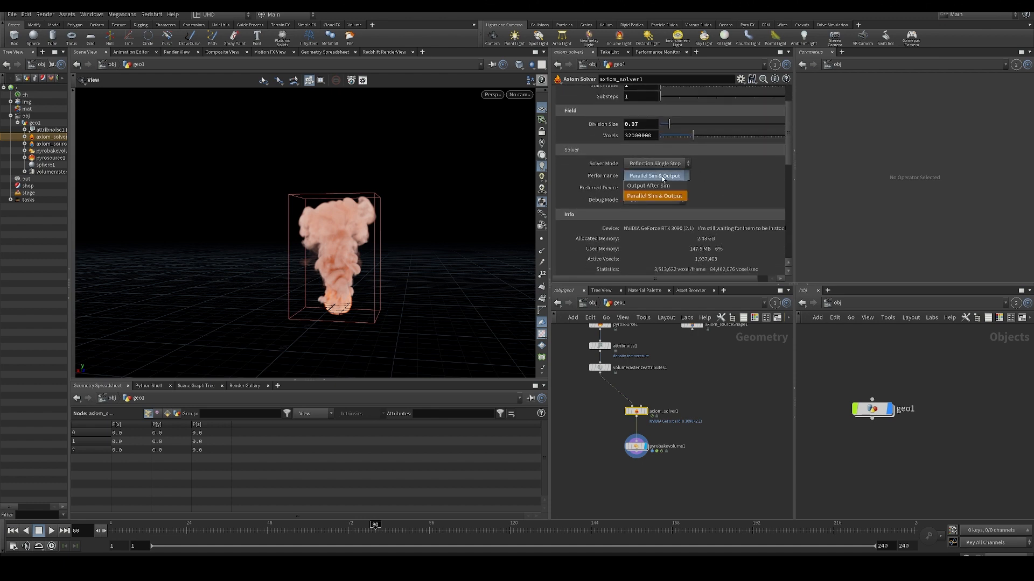
pyautogui.click(732, 180)
pyautogui.scroll(3, 732, 188)
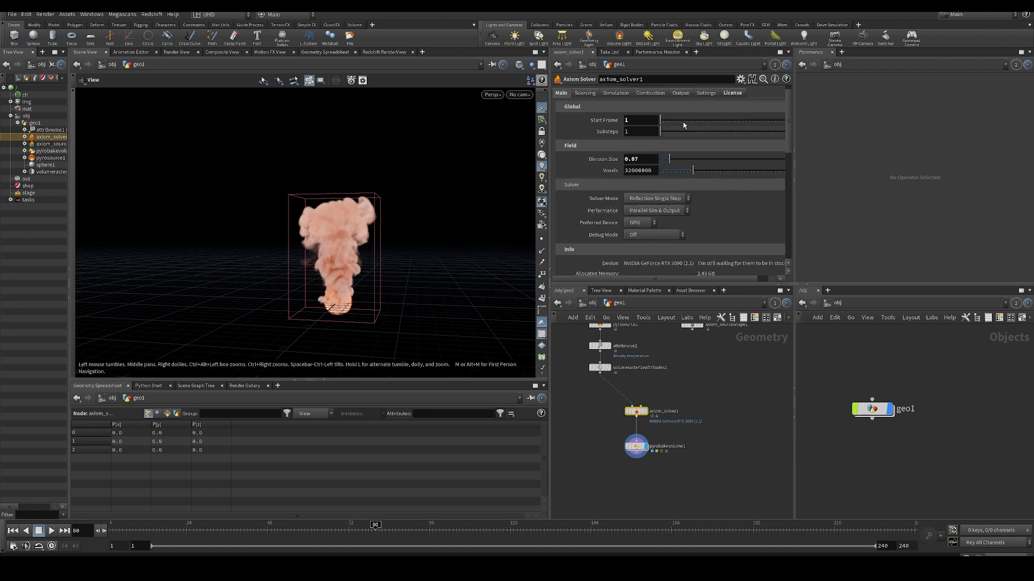
pyautogui.scroll(1, 601, 156)
# - Play the simulation further to frame 99 and open the Axiom solver's Sourcing settings
pyautogui.press('Up')
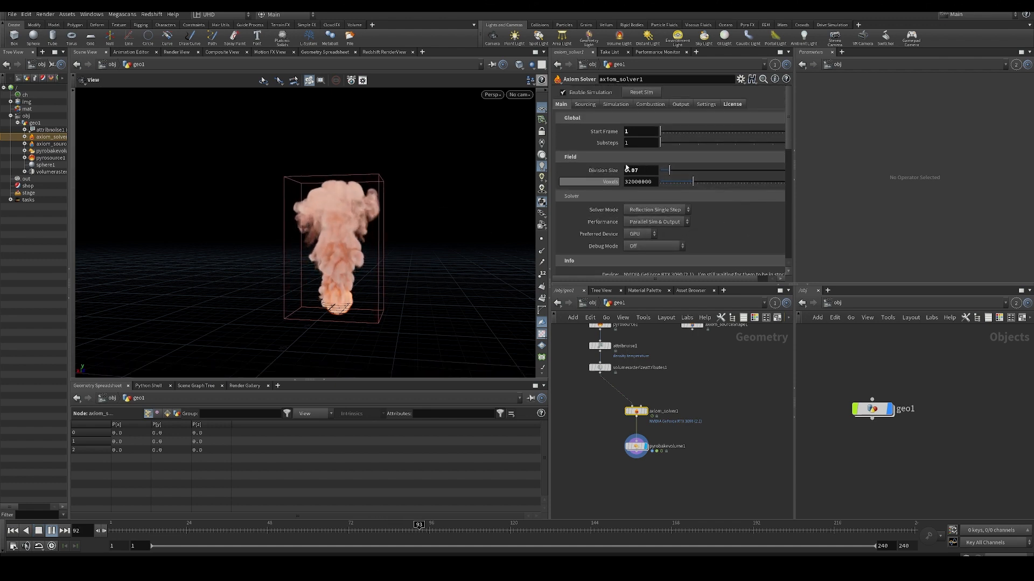
pyautogui.press('Up')
pyautogui.click(586, 106)
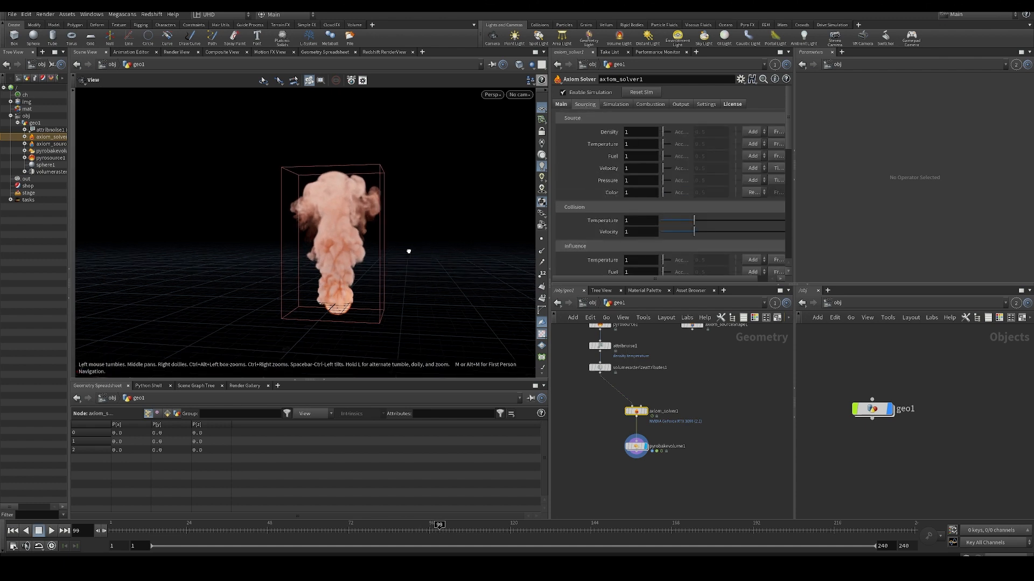
# - Return to the first frame and feed axiom_solver1 from axiom_sourceShape1 instead of volumerasterizeattributes1
pyautogui.hotkey('ctrl', 'Up')
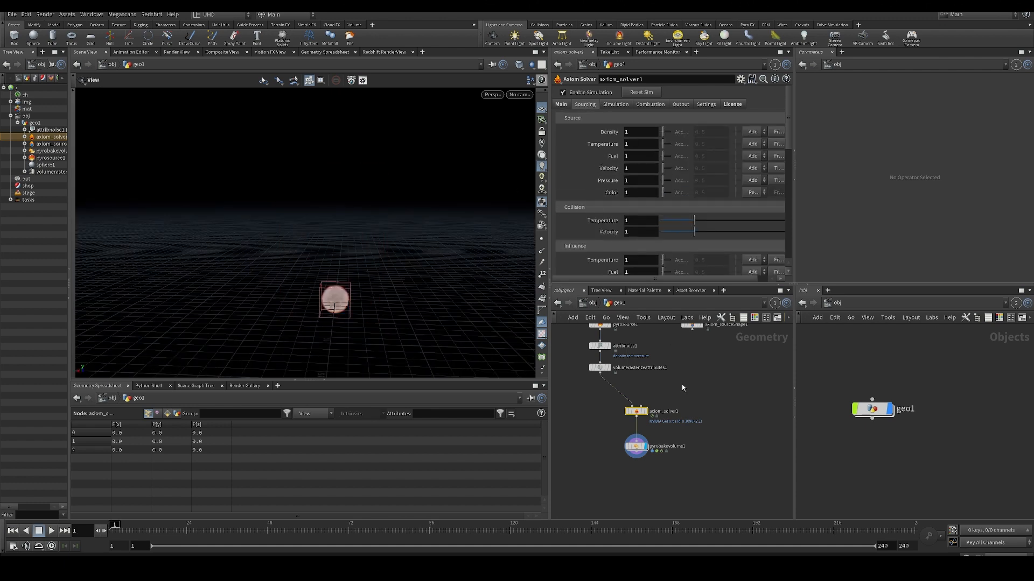
pyautogui.moveTo(684, 381); pyautogui.dragTo(692, 415, button='middle')
pyautogui.scroll(1, 693, 414)
pyautogui.scroll(1, 692, 413)
pyautogui.click(623, 425)
pyautogui.scroll(-1, 619, 417)
pyautogui.moveTo(613, 405); pyautogui.dragTo(641, 408, button='middle')
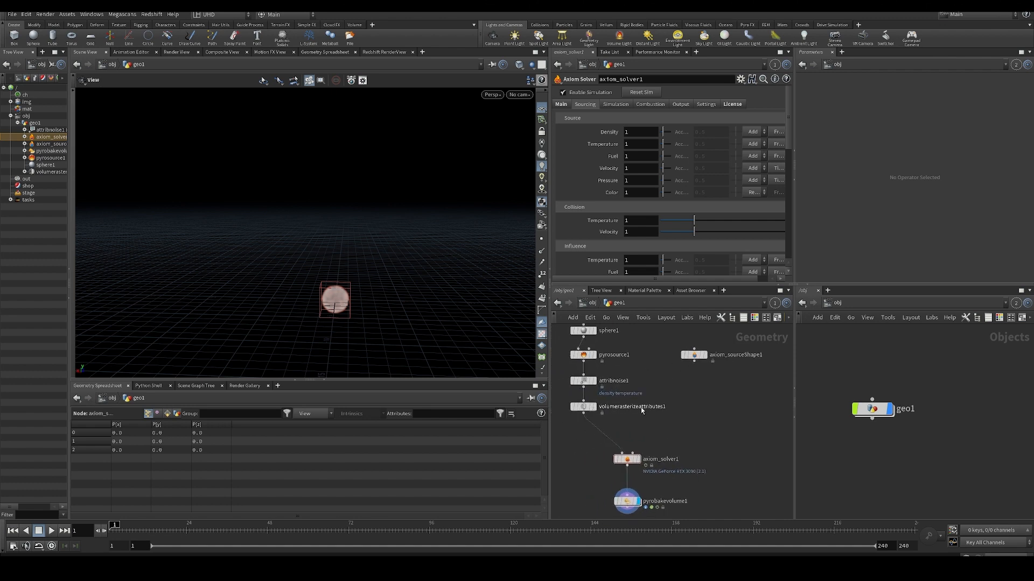
pyautogui.press('y')
pyautogui.moveTo(591, 426); pyautogui.dragTo(627, 426)
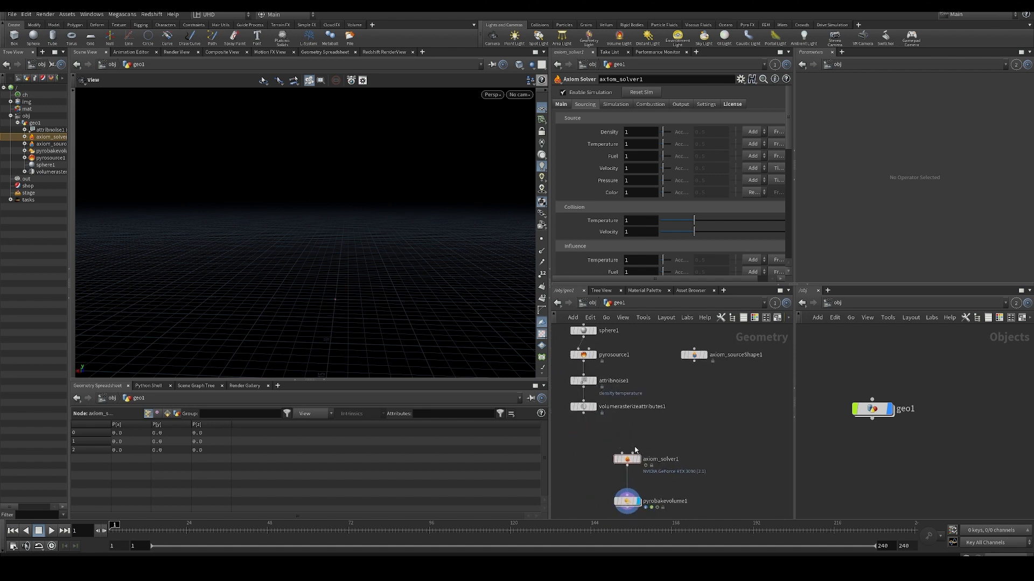
pyautogui.click(633, 453)
pyautogui.click(694, 361)
pyautogui.moveTo(718, 395); pyautogui.dragTo(704, 385, button='middle')
# - Play the source-shape fire simulation, then restart it from the beginning and stop at frame 52
pyautogui.press('Up')
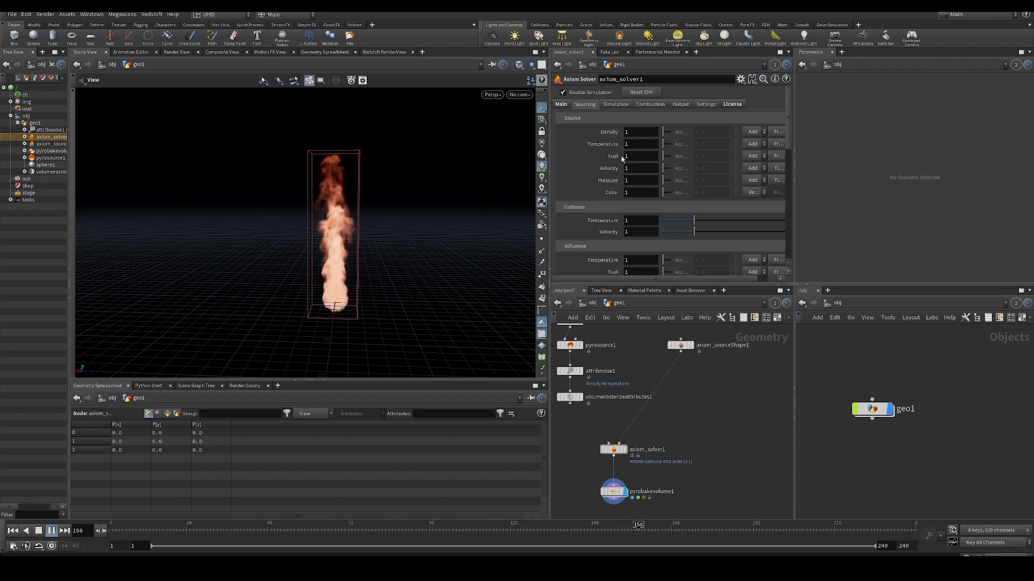
pyautogui.moveTo(680, 393); pyautogui.dragTo(702, 377, button='middle')
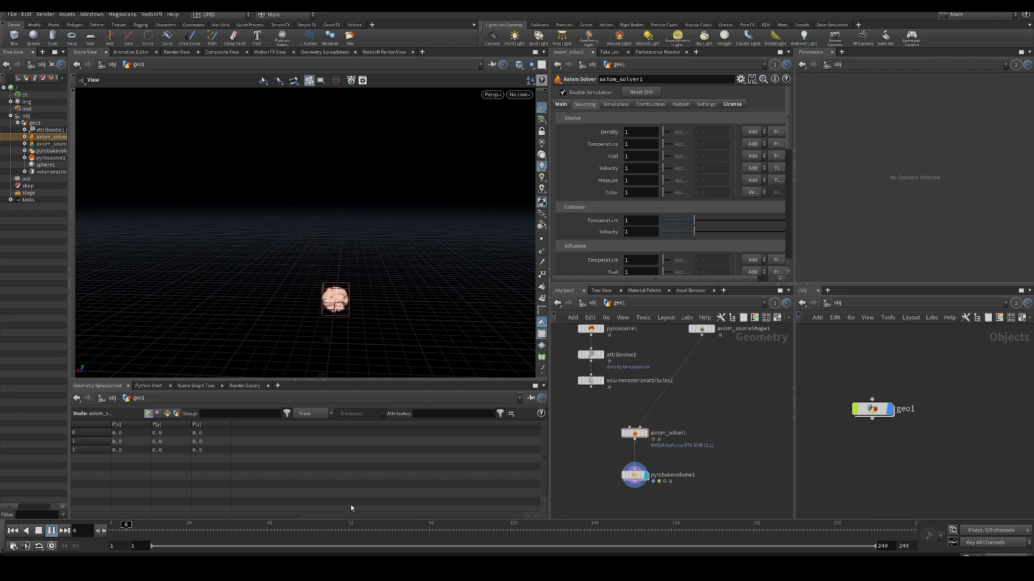
pyautogui.moveTo(192, 525); pyautogui.dragTo(91, 514)
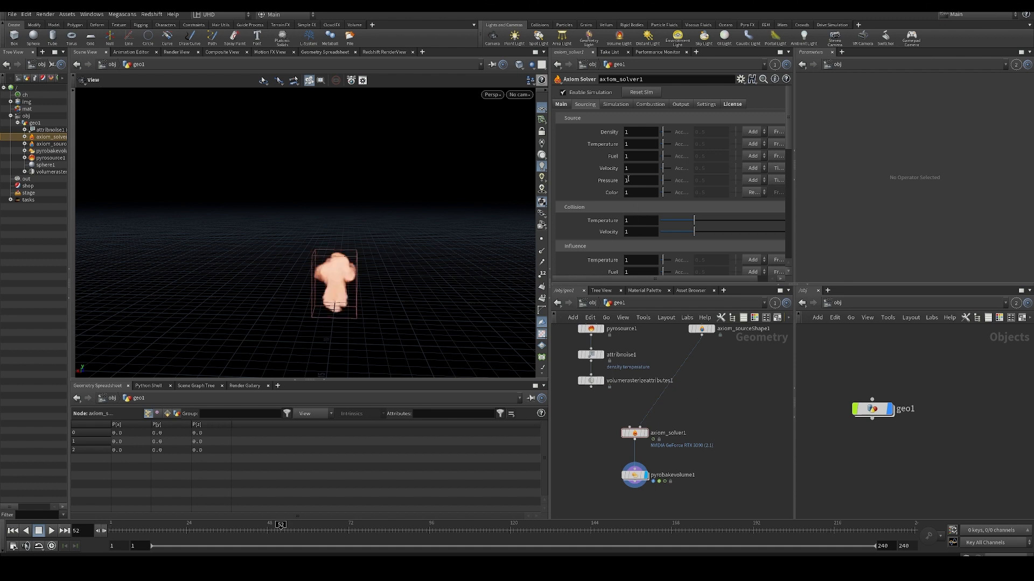
# - Set the Pressure of axiom_sourceShape1 to 10 and play the simulation from the first frame
pyautogui.click(702, 330)
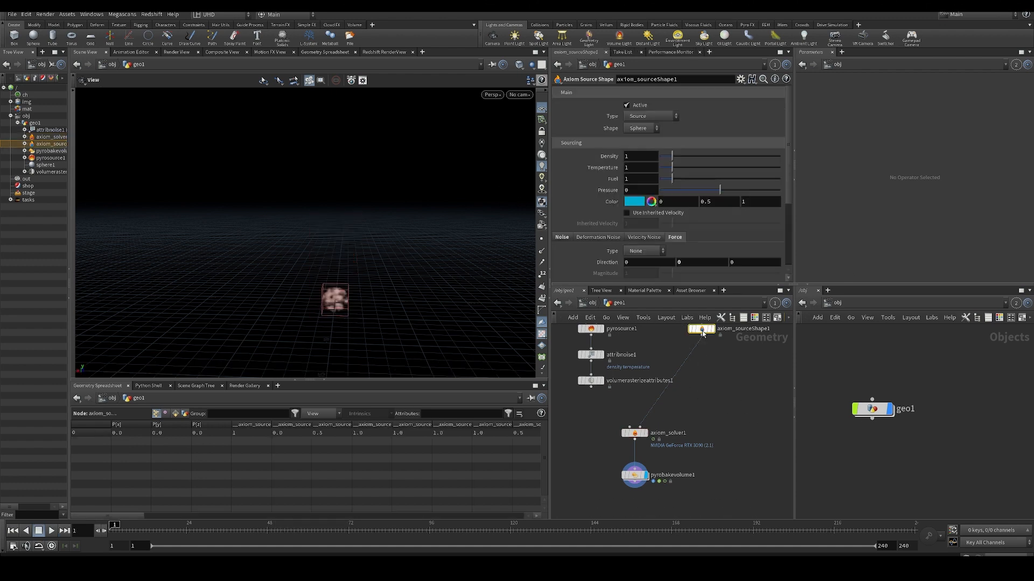
pyautogui.write('10')
pyautogui.press('Return')
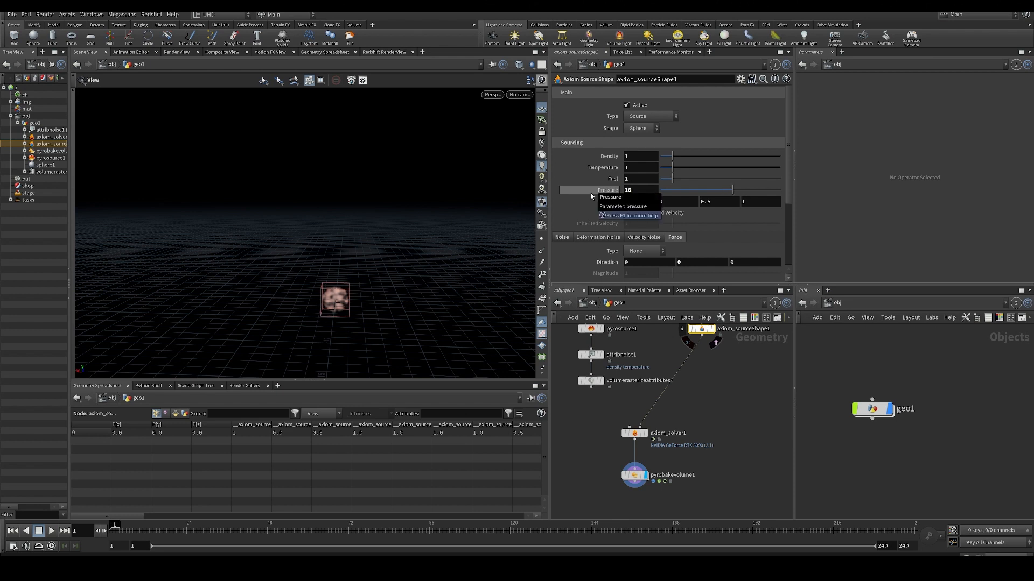
pyautogui.press('Up')
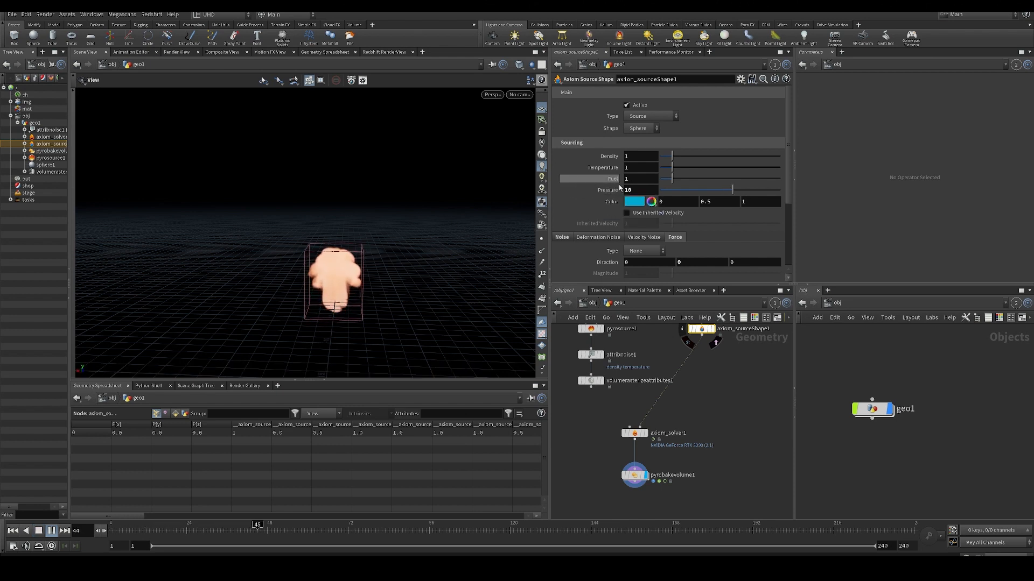
# - Set the Pressure of axiom_sourceShape1 to 100 and replay the simulation from the first frame
pyautogui.doubleClick(630, 190)
pyautogui.write('100')
pyautogui.press('Return')
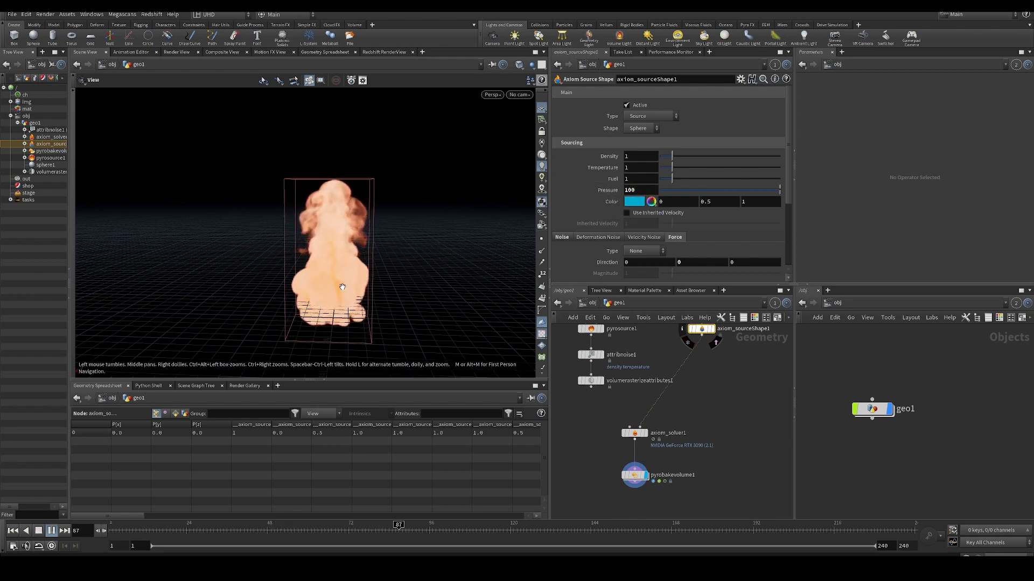
pyautogui.hotkey('ctrl', 'Up')
pyautogui.press('Up')
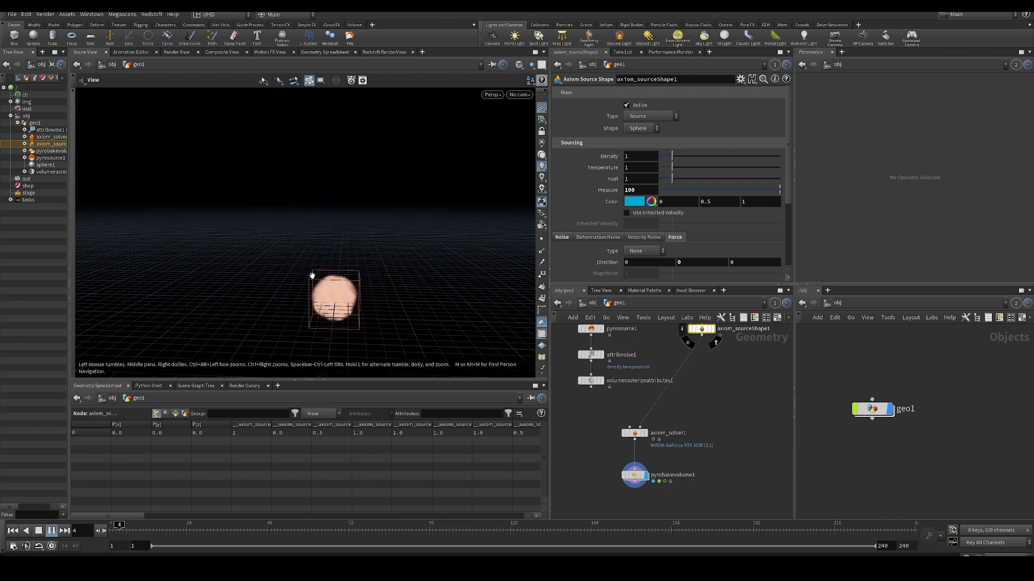
pyautogui.moveTo(333, 279)
pyautogui.mouseDown()
pyautogui.moveTo(417, 291)
pyautogui.moveTo(316, 281)
pyautogui.mouseUp()
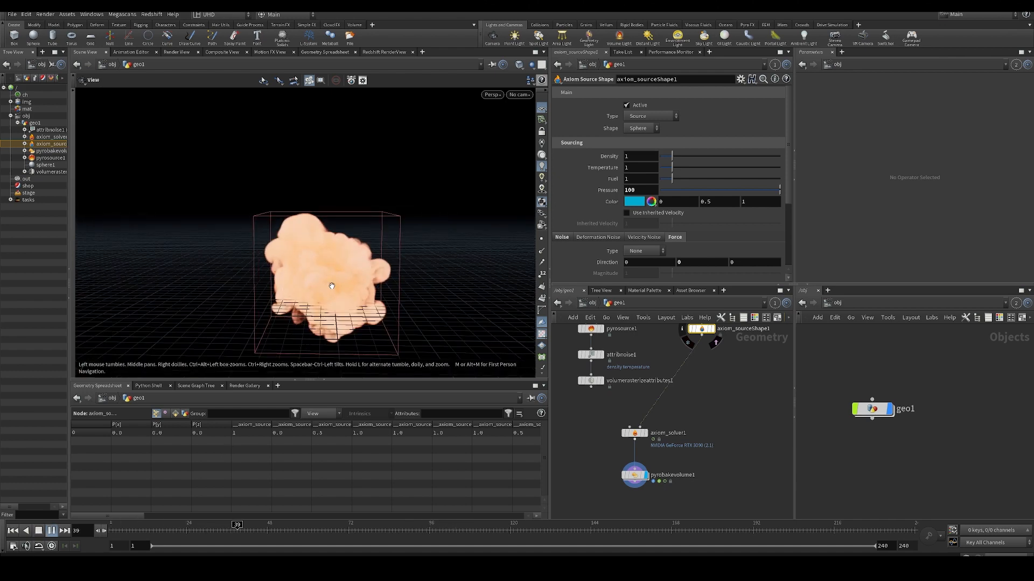
# - Return to the first frame and reset the Pressure of axiom_sourceShape1 to its default
pyautogui.hotkey('ctrl', 'Up')
pyautogui.keyDown('ctrl'); pyautogui.middleClick(594, 187); pyautogui.keyUp('ctrl')
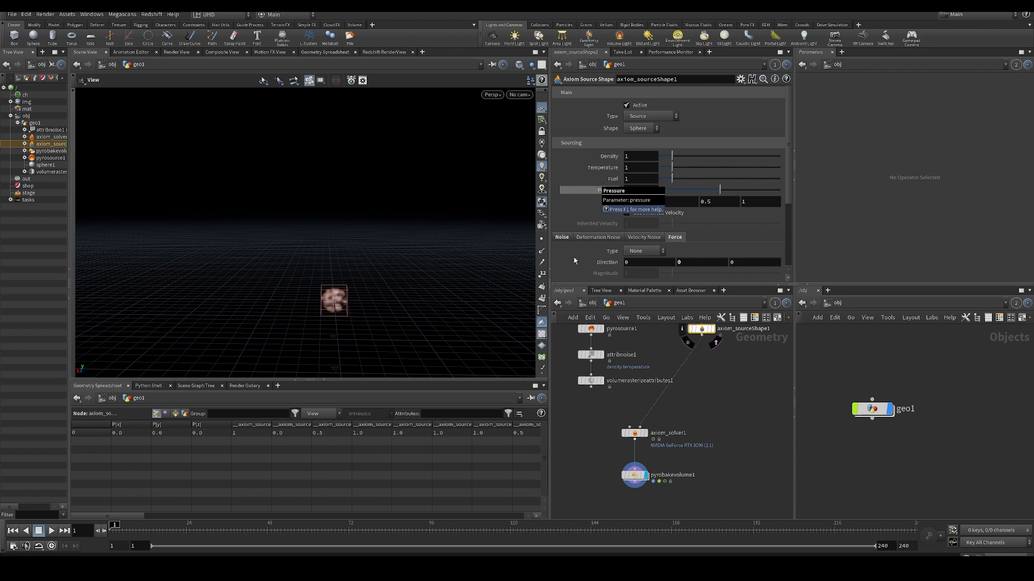
pyautogui.moveTo(742, 414); pyautogui.dragTo(734, 422, button='middle')
# - Select axiom_solver1 and examine the Collision and Influence parameters in its Sourcing settings
pyautogui.moveTo(600, 427); pyautogui.dragTo(647, 456)
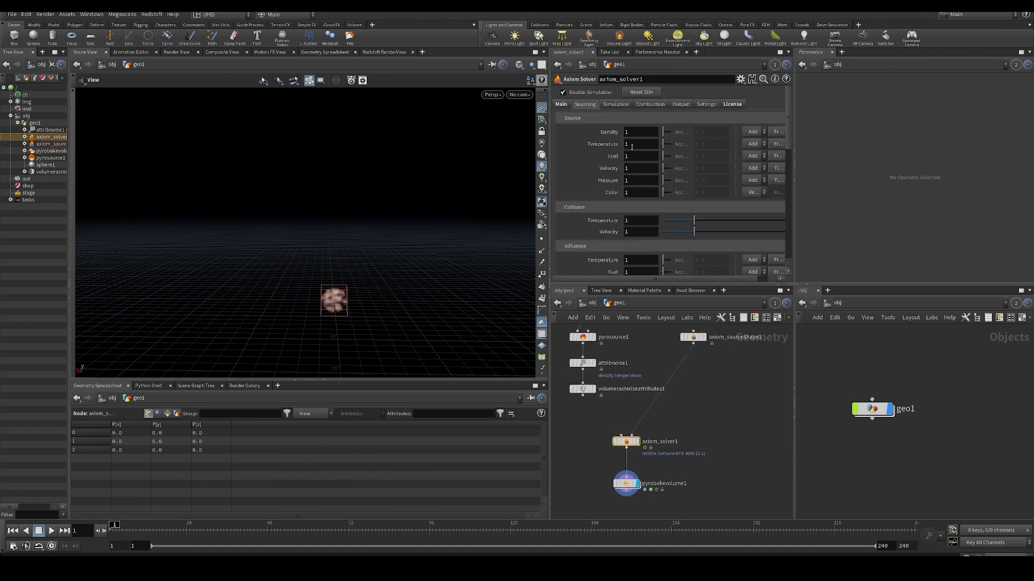
pyautogui.scroll(-3, 712, 187)
pyautogui.moveTo(735, 392); pyautogui.dragTo(716, 406, button='middle')
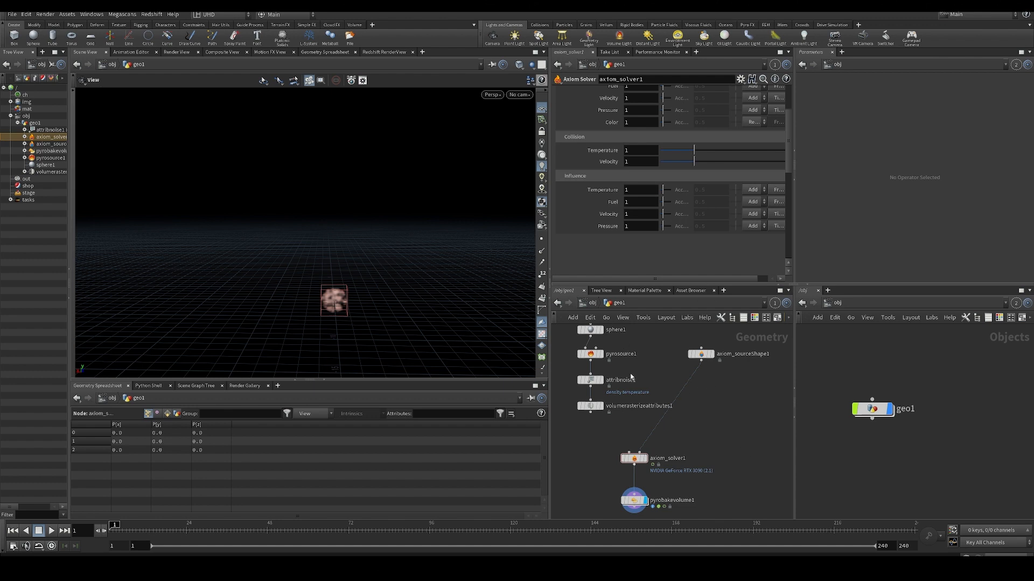
# - Disconnect axiom_sourceShape1 from axiom_solver1 and review the solver's Source parameters
pyautogui.moveTo(653, 376); pyautogui.dragTo(650, 390, button='middle')
pyautogui.press('y')
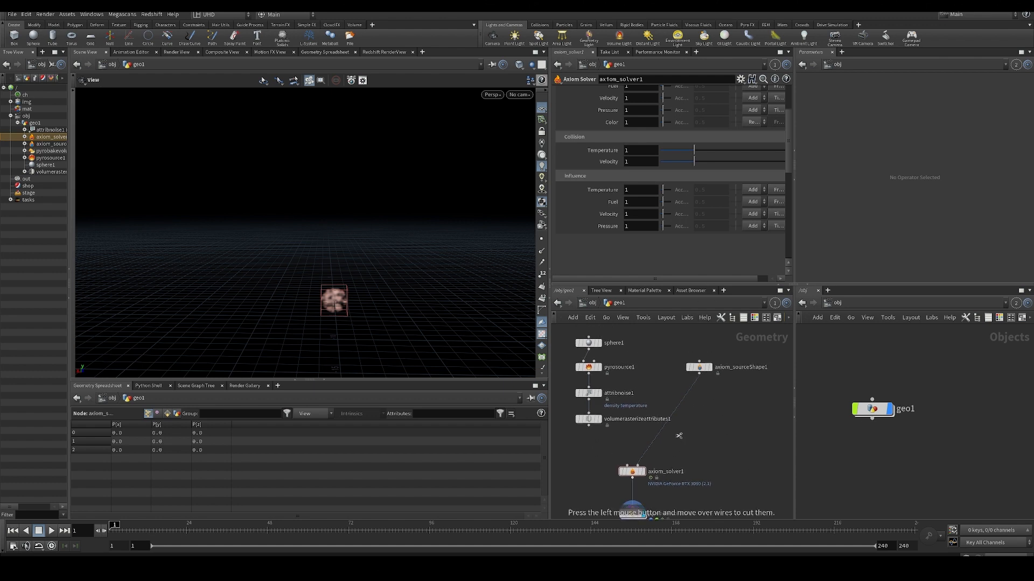
pyautogui.moveTo(678, 435); pyautogui.dragTo(650, 430)
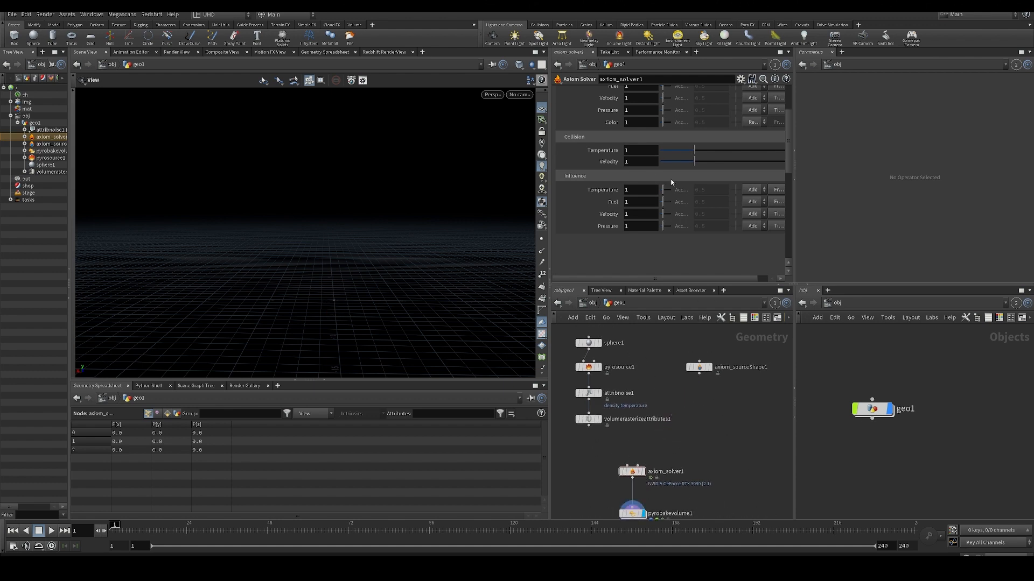
pyautogui.scroll(3, 672, 183)
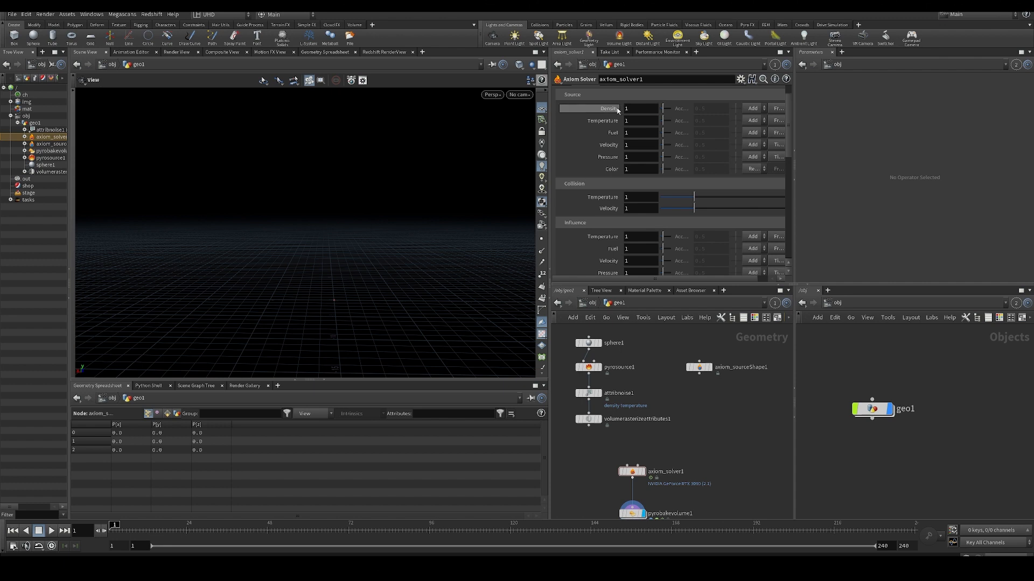
pyautogui.moveTo(672, 401); pyautogui.dragTo(675, 389, button='middle')
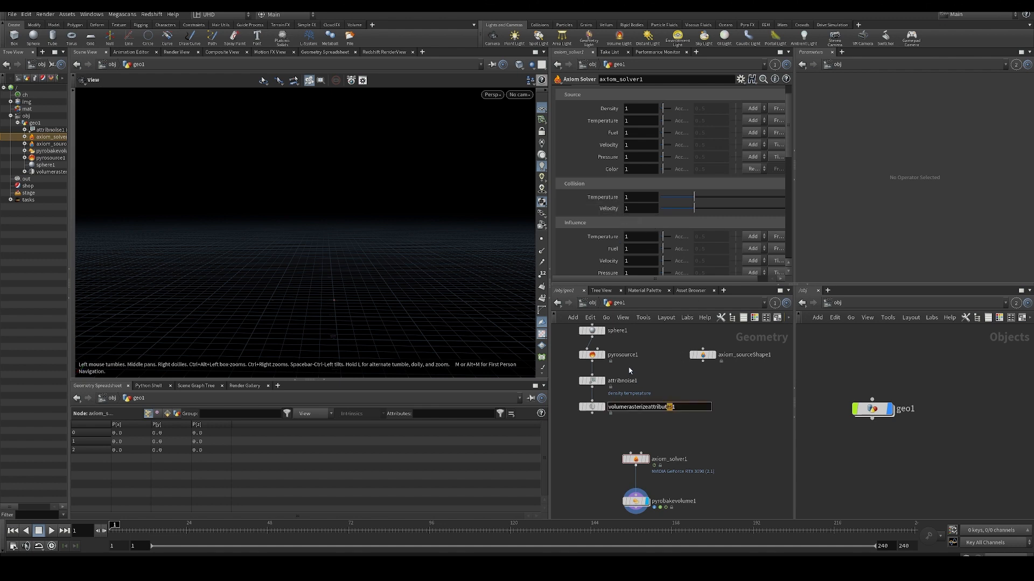
pyautogui.moveTo(678, 363)
pyautogui.mouseDown(button='middle')
pyautogui.moveTo(675, 380)
pyautogui.moveTo(691, 369)
pyautogui.mouseUp(button='middle')
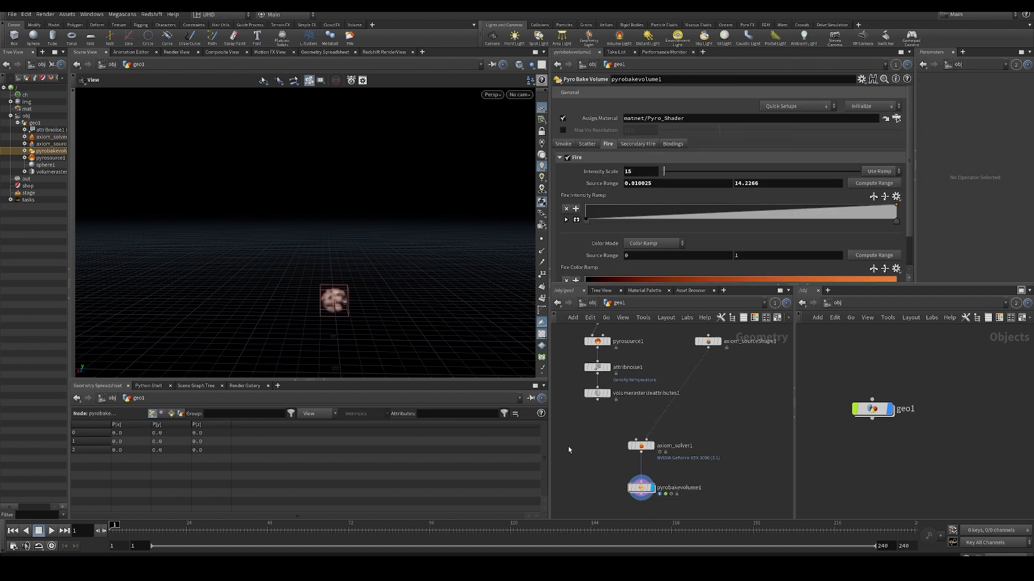
# - Select pyrosource1 and add a third entry to its Attributes list
pyautogui.moveTo(568, 450); pyautogui.dragTo(576, 465, button='middle')
pyautogui.click(607, 357)
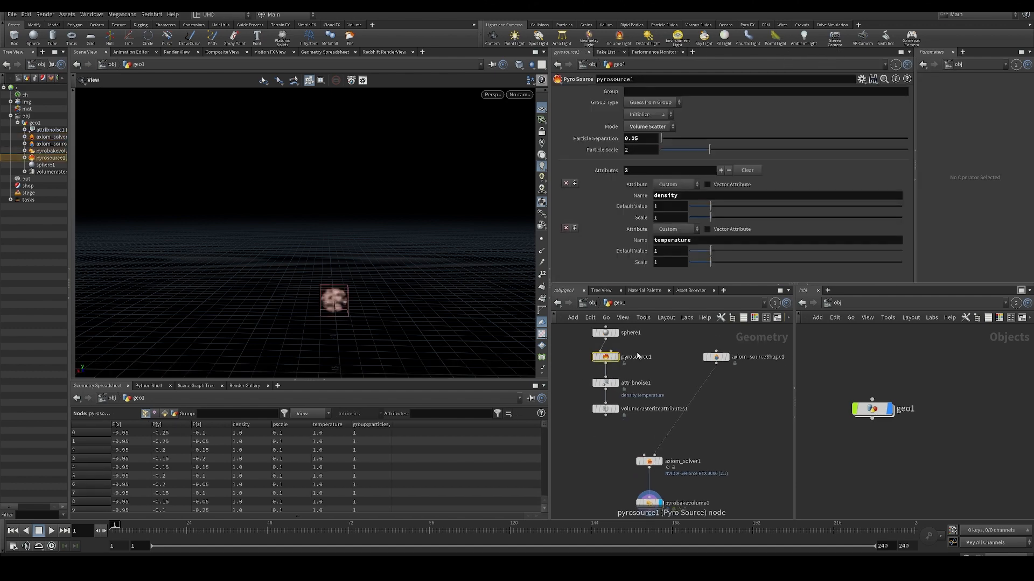
pyautogui.click(721, 171)
# - Look up the parameter name of the Source Pressure setting on axiom_solver1
pyautogui.click(649, 461)
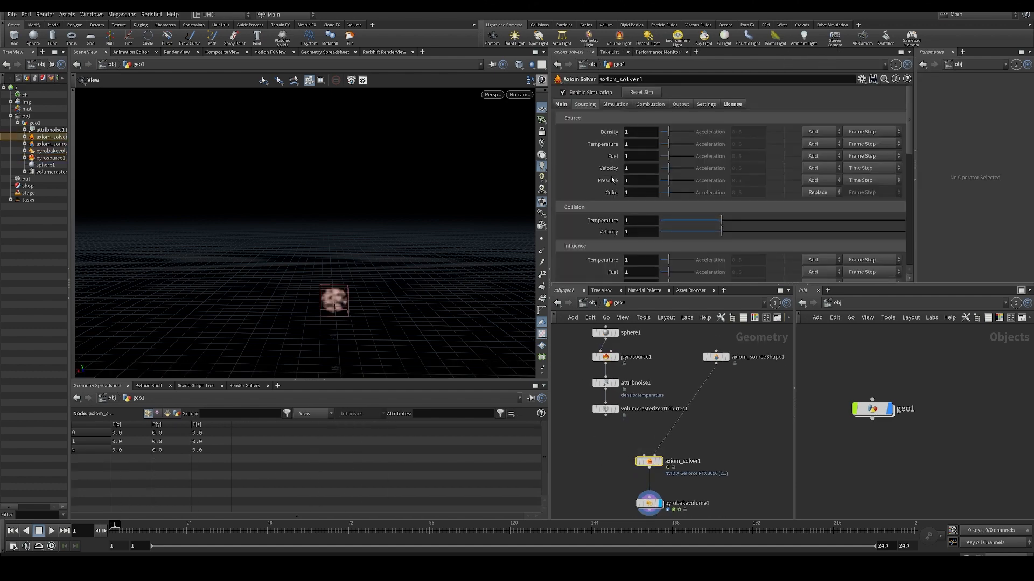
pyautogui.moveTo(612, 184)
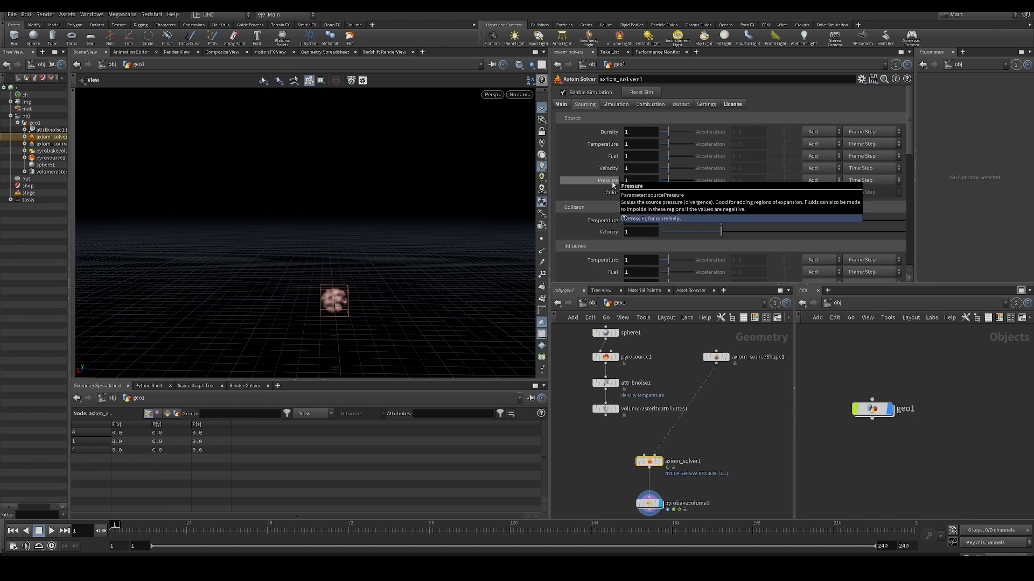
pyautogui.click(578, 382)
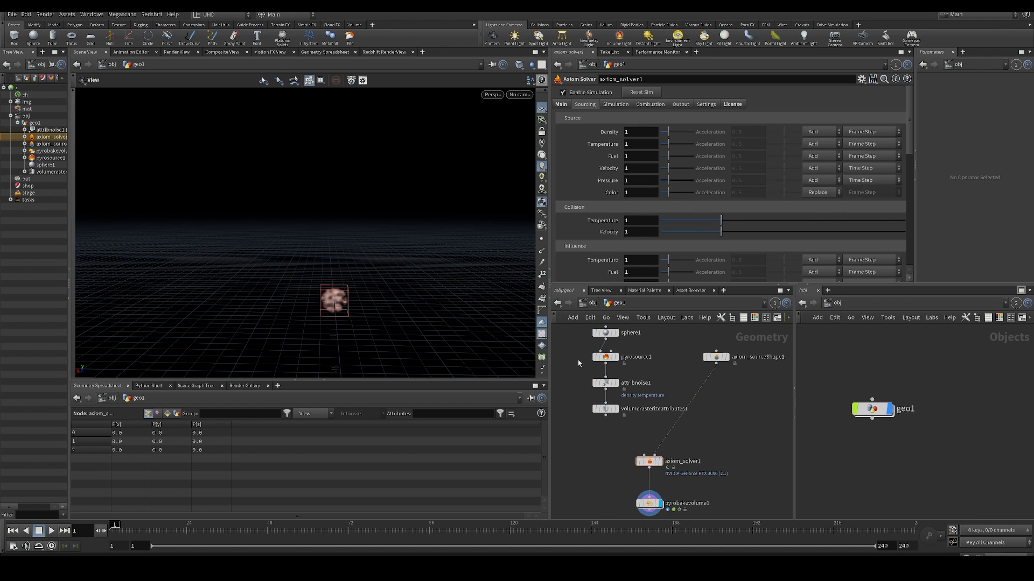
# - Name the new third attribute of pyrosource1 sourcePressure
pyautogui.click(605, 357)
pyautogui.click(685, 253)
pyautogui.write('s')
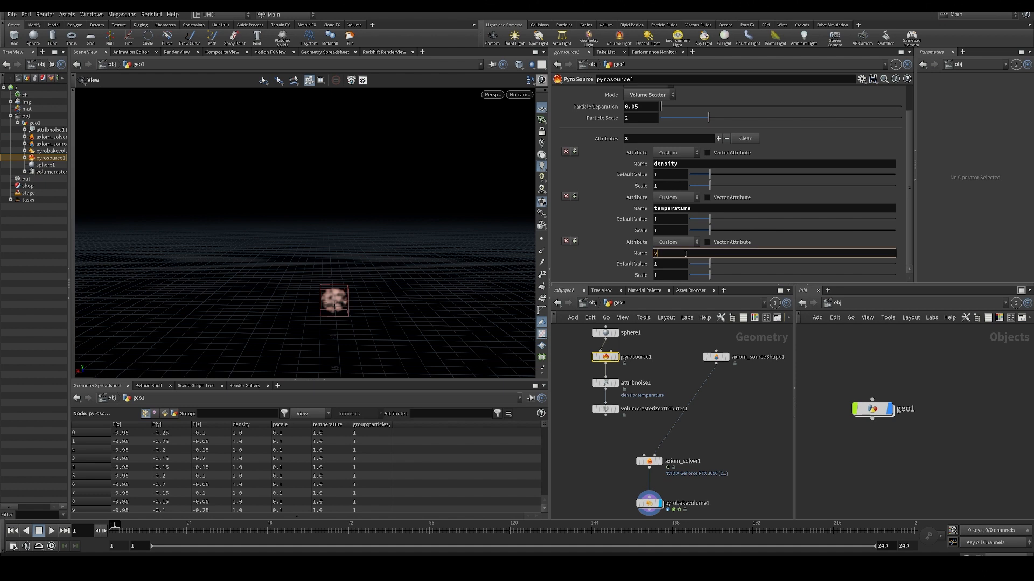
pyautogui.write('ourcePressure')
pyautogui.press('Return')
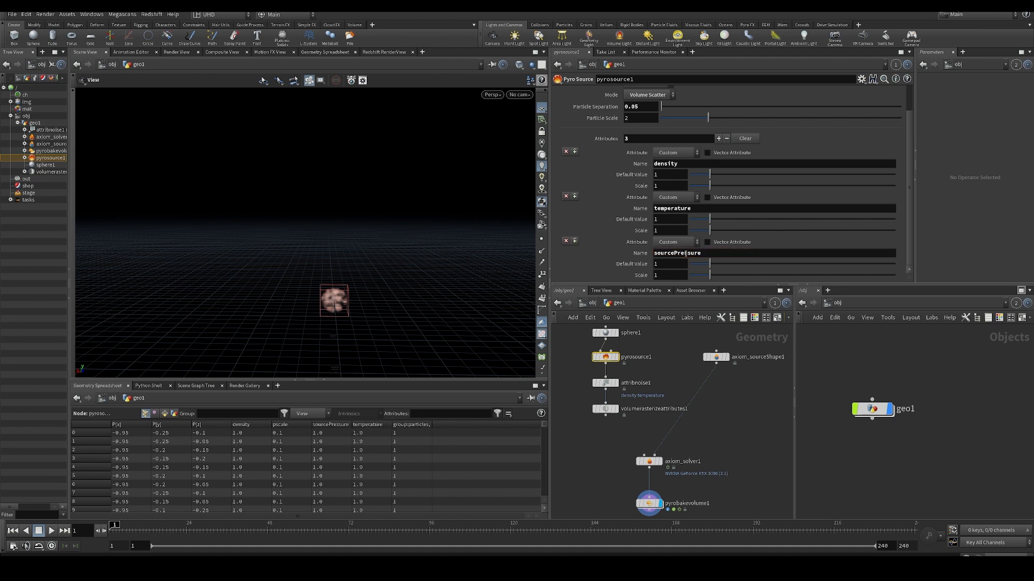
# - Add sourcePressure to the Attributes rasterized by volumerasterizeattributes1
pyautogui.click(605, 408)
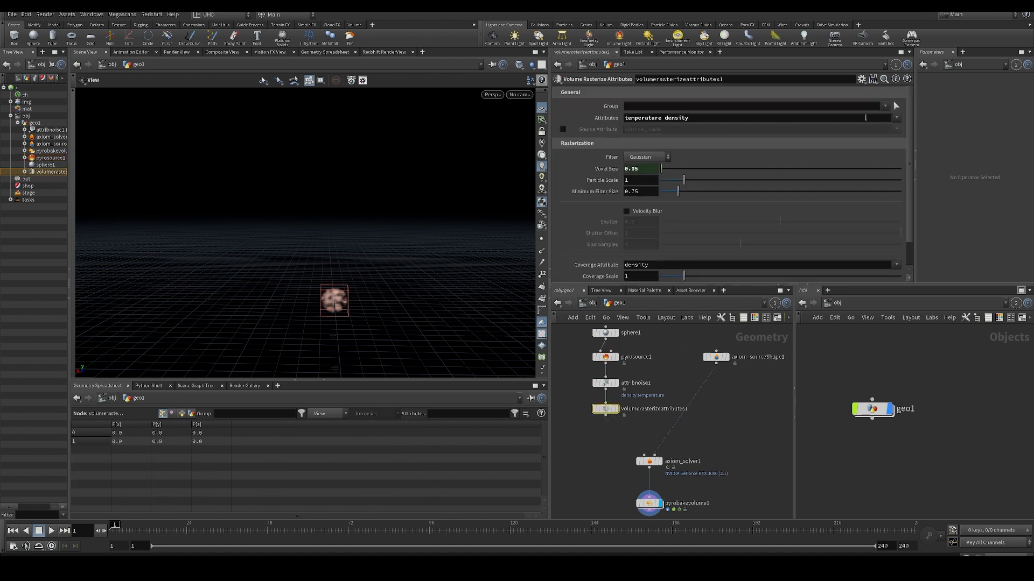
pyautogui.click(896, 118)
pyautogui.click(915, 159)
# - Connect volumerasterizeattributes1 to axiom_solver1, select the solver and play the simulation
pyautogui.moveTo(623, 440); pyautogui.dragTo(634, 418, button='middle')
pyautogui.click(646, 436)
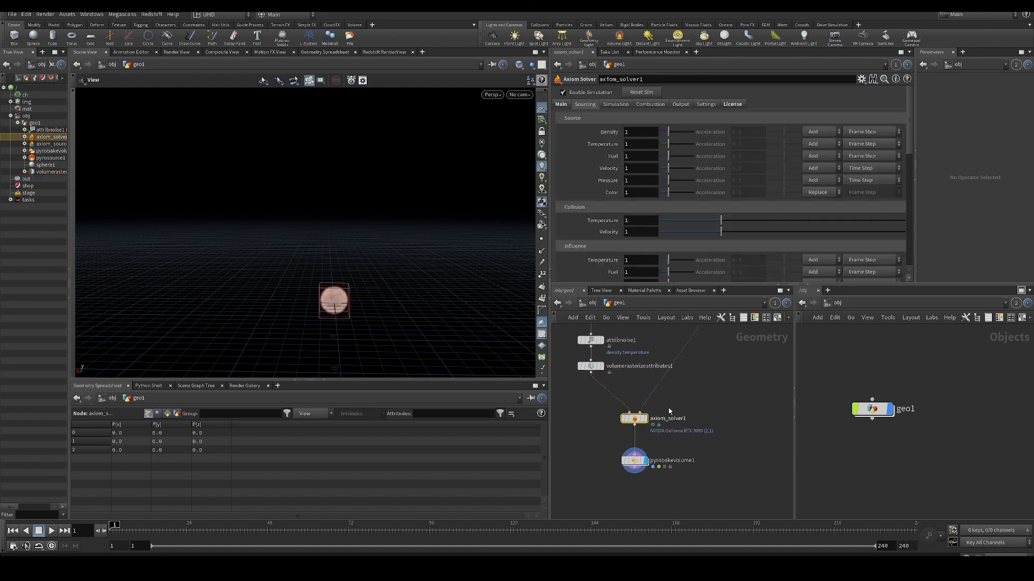
pyautogui.press('Up')
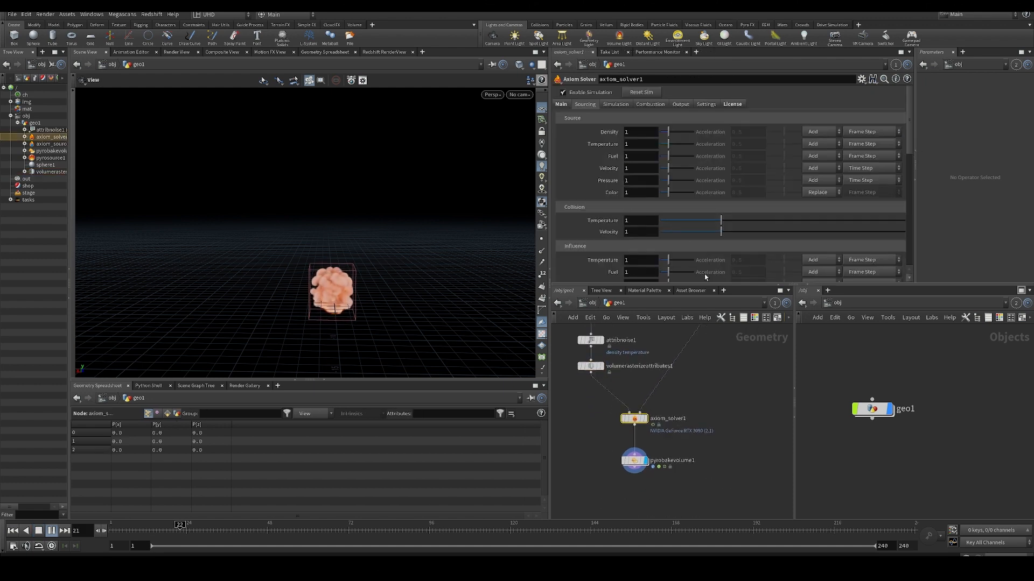
# - Set the Source Pressure of axiom_solver1 to 100, replay the simulation from the first frame and stop playback
pyautogui.doubleClick(634, 180)
pyautogui.write('100')
pyautogui.press('Return')
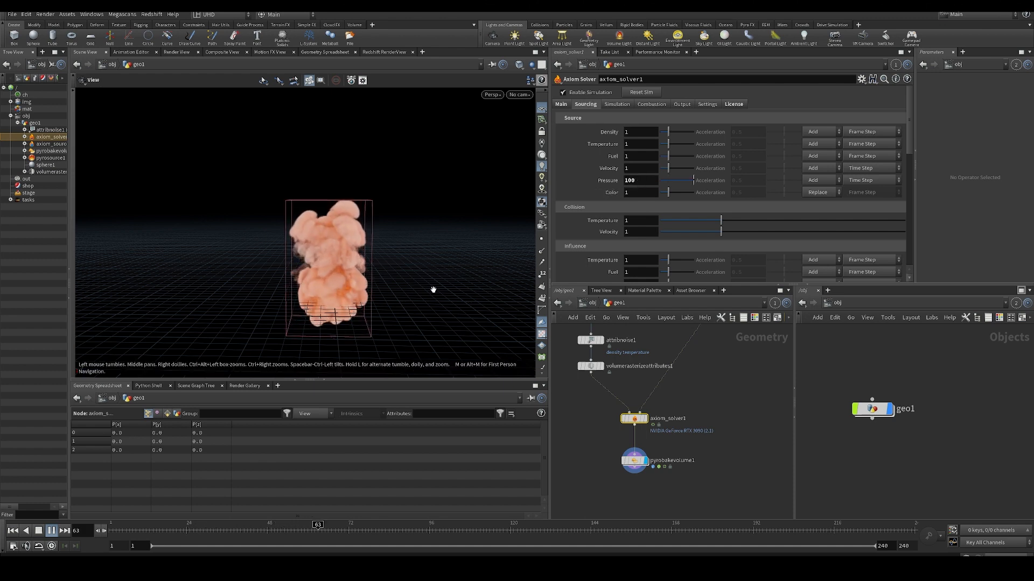
pyautogui.hotkey('ctrl', 'Up')
pyautogui.press('Up')
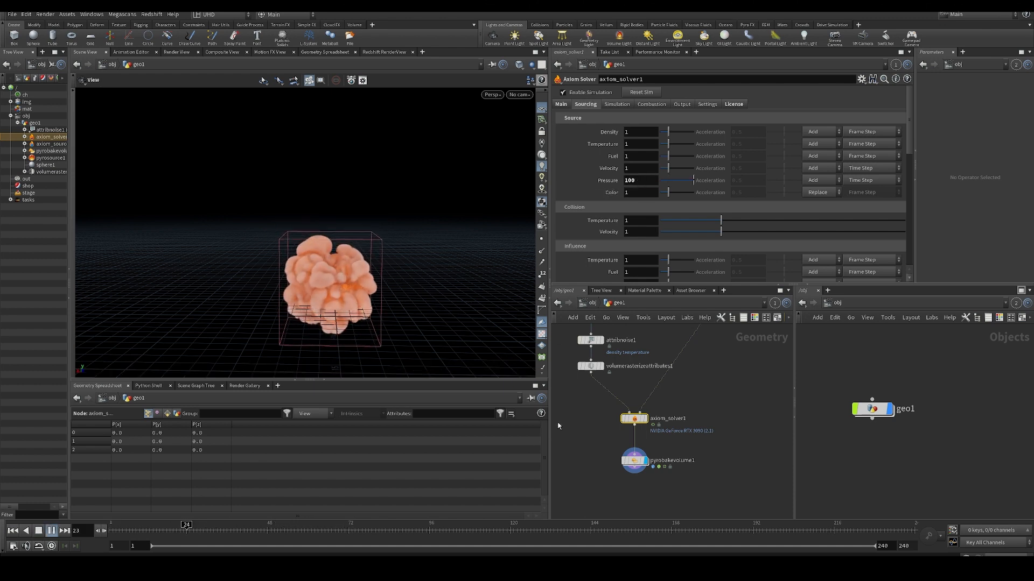
pyautogui.press('Up')
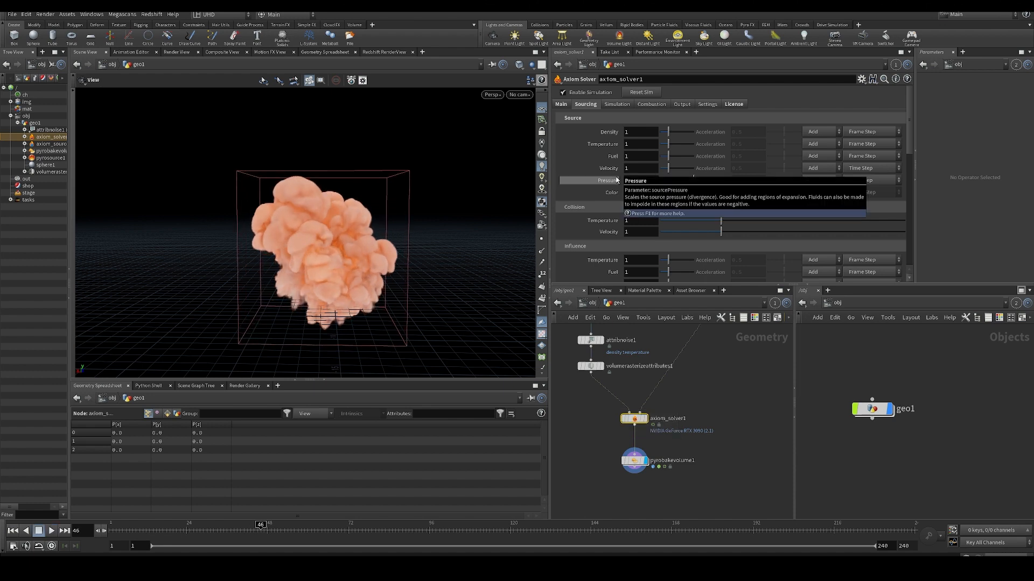
# - Examine the Collision parameters of axiom_solver1 and inspect the smoke from other angles
pyautogui.scroll(-2, 594, 206)
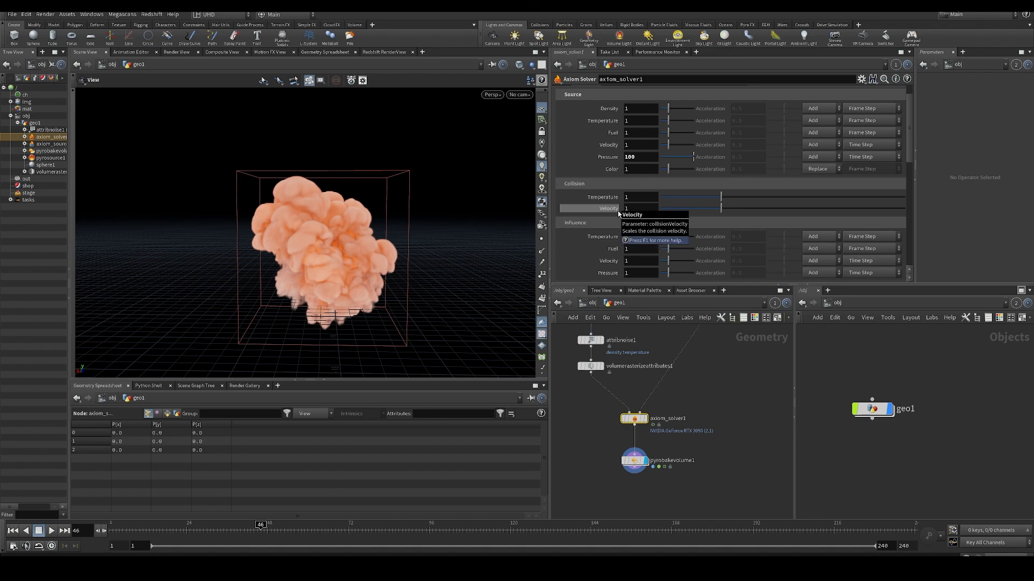
pyautogui.moveTo(399, 260); pyautogui.dragTo(347, 260)
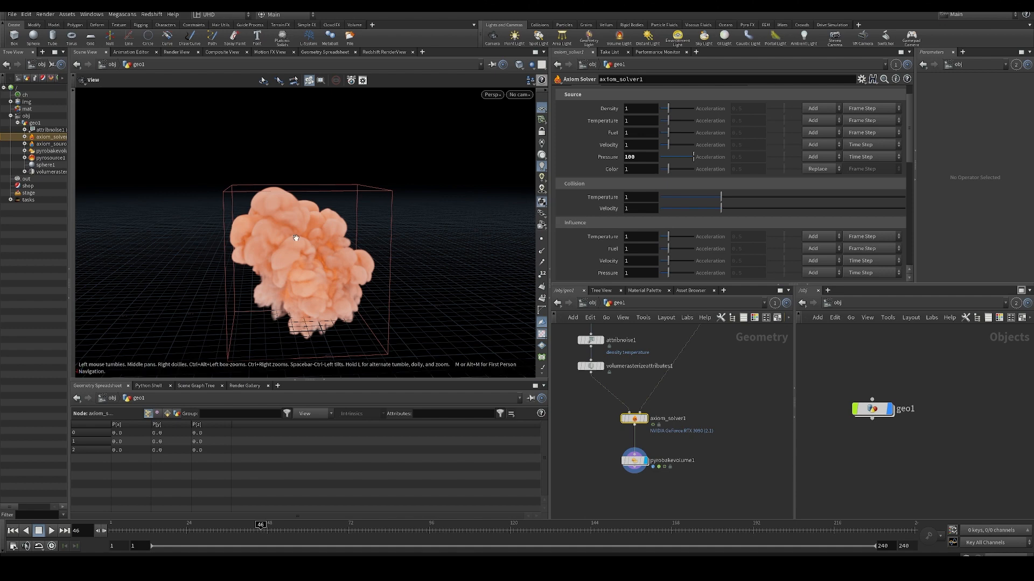
pyautogui.moveTo(296, 237)
pyautogui.mouseDown()
pyautogui.moveTo(334, 262)
pyautogui.moveTo(302, 253)
pyautogui.mouseUp()
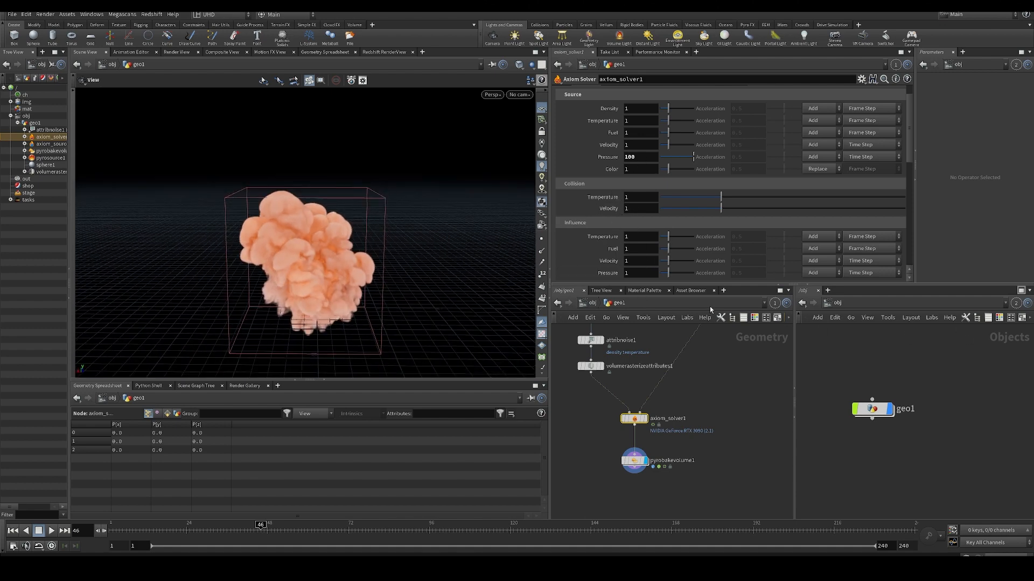
pyautogui.moveTo(355, 232); pyautogui.dragTo(302, 275)
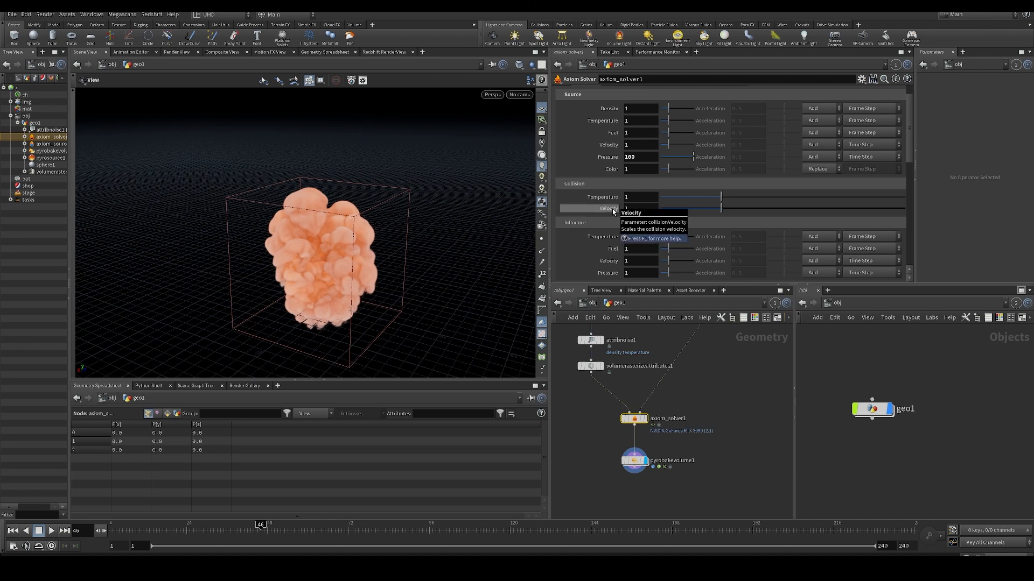
# - Replay the high-pressure simulation from the first frame in a reoriented view
pyautogui.hotkey('ctrl', 'Up')
pyautogui.moveTo(677, 419); pyautogui.dragTo(688, 400, button='middle')
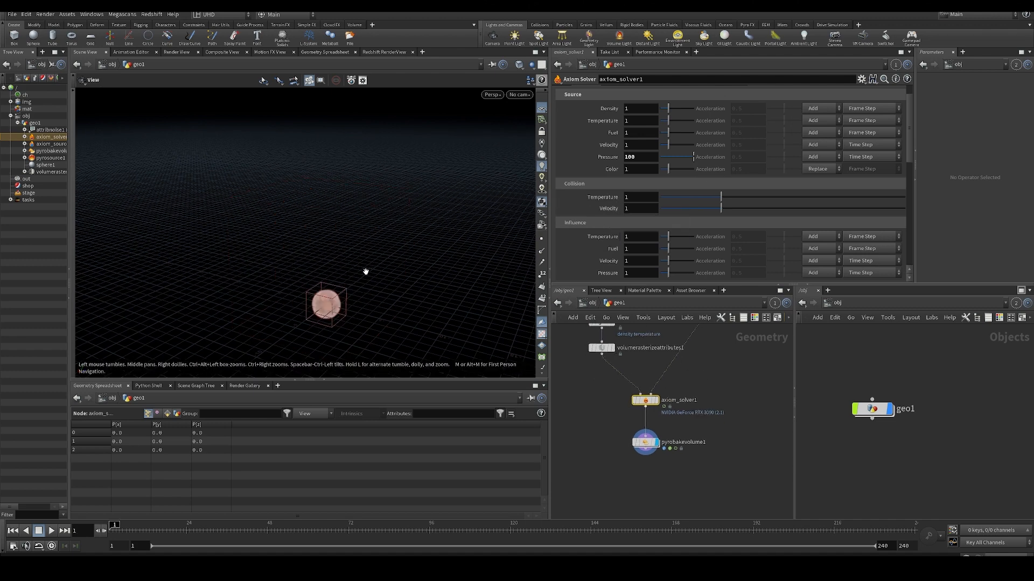
pyautogui.moveTo(364, 272)
pyautogui.mouseDown()
pyautogui.moveTo(383, 286)
pyautogui.moveTo(324, 298)
pyautogui.moveTo(355, 286)
pyautogui.moveTo(343, 287)
pyautogui.moveTo(362, 266)
pyautogui.moveTo(351, 269)
pyautogui.moveTo(371, 280)
pyautogui.mouseUp()
pyautogui.press('Up')
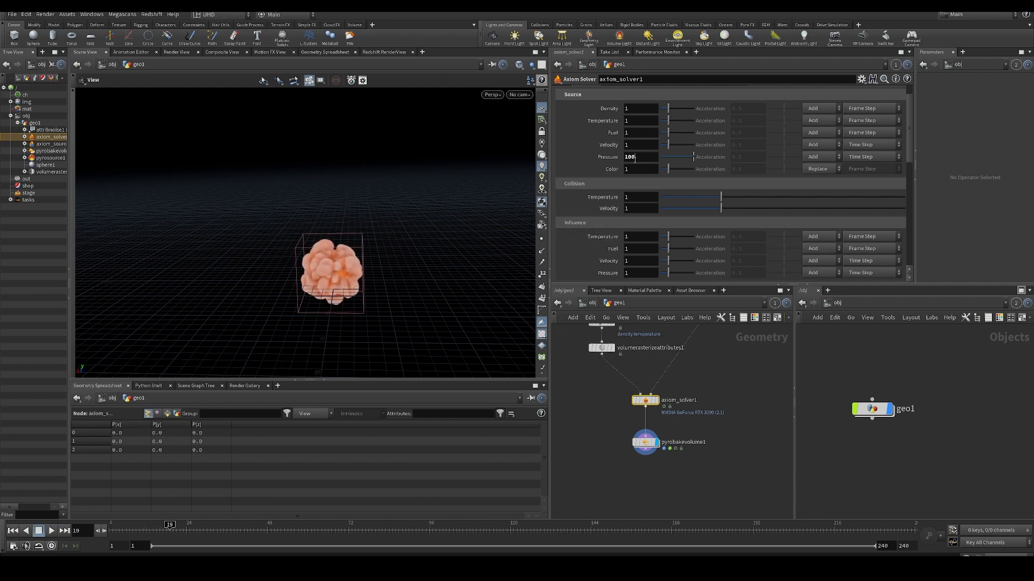
# - Set the Source Pressure of axiom_solver1 to 0 and play the simulation to frame 59
pyautogui.press('Up')
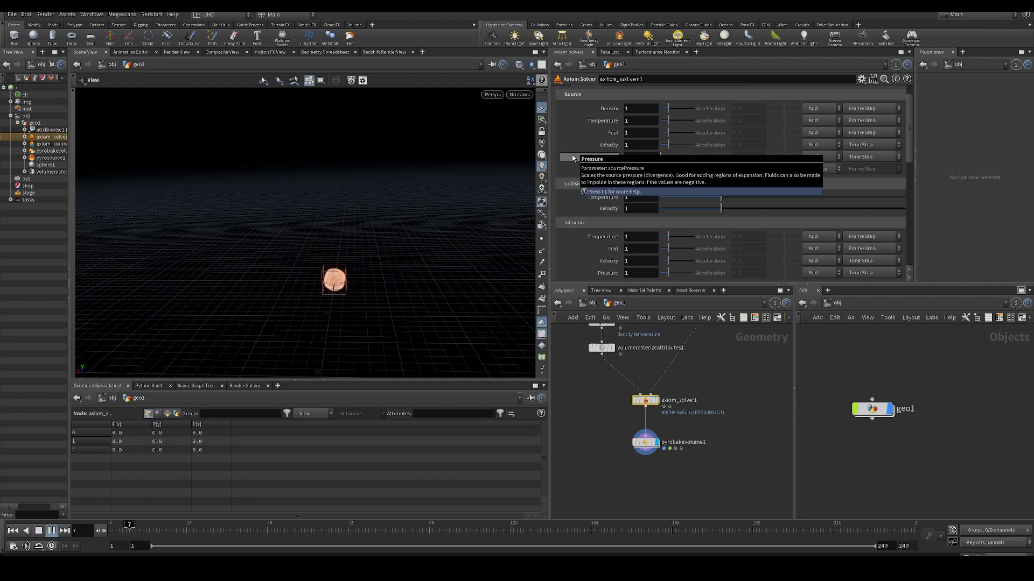
pyautogui.moveTo(625, 419); pyautogui.dragTo(631, 449, button='middle')
pyautogui.moveTo(362, 299); pyautogui.dragTo(346, 290)
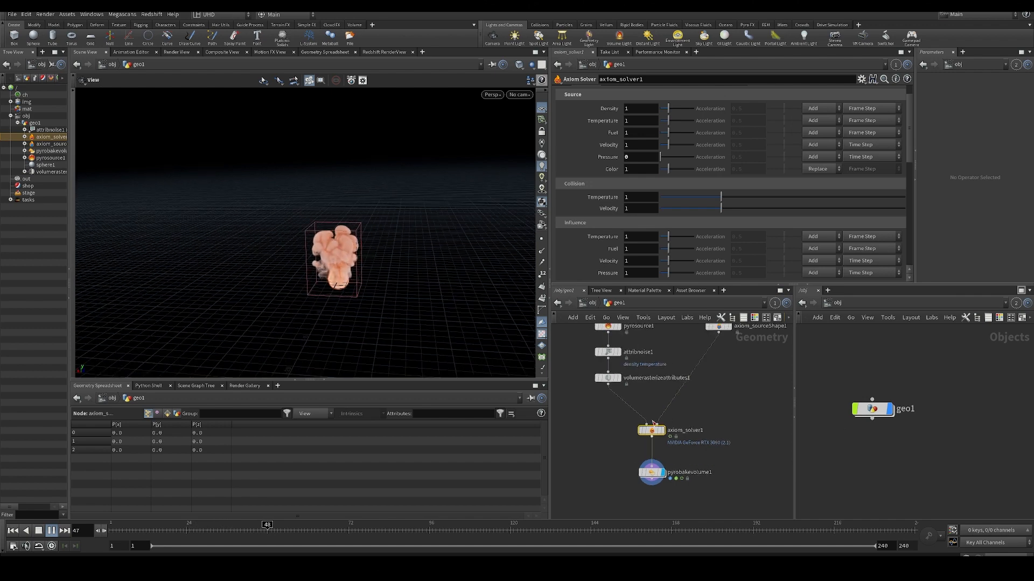
pyautogui.click(305, 531)
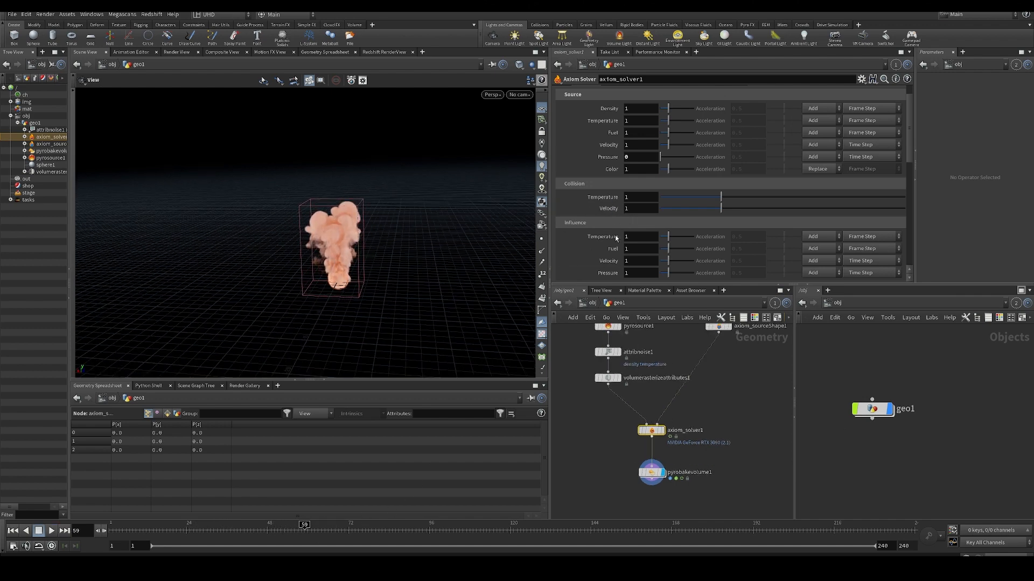
# - Review the remaining Sourcing parameters of axiom_solver1 and open its Simulation settings
pyautogui.scroll(-1, 654, 220)
pyautogui.scroll(3, 678, 162)
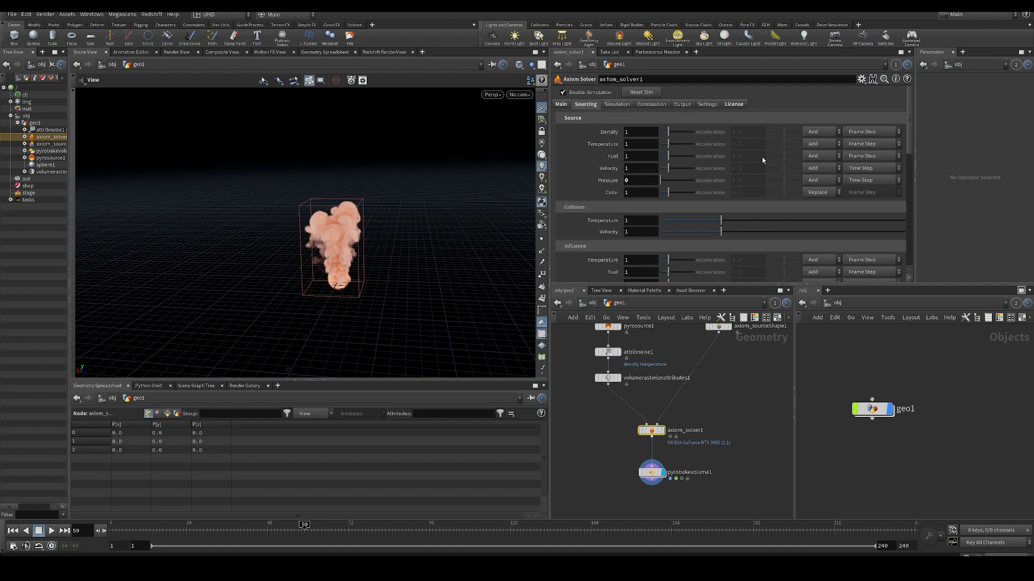
pyautogui.click(614, 106)
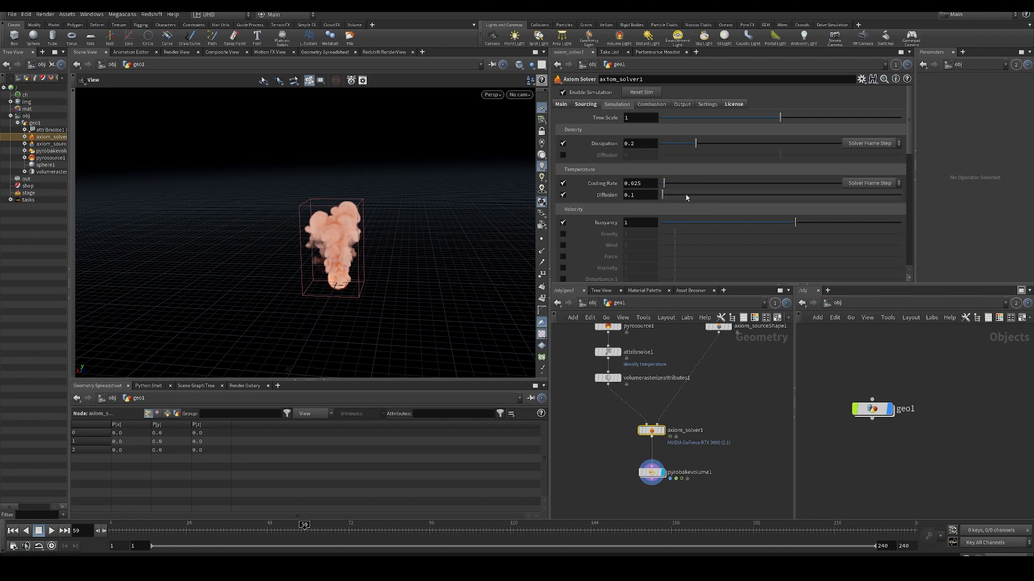
# - Hide the reference grid in the viewport and reframe the smoke
pyautogui.keyDown('alt'); pyautogui.moveTo(355, 303); pyautogui.dragTo(359, 263); pyautogui.keyUp('alt')
pyautogui.click(541, 110)
pyautogui.keyDown('alt'); pyautogui.moveTo(404, 206); pyautogui.dragTo(402, 219); pyautogui.keyUp('alt')
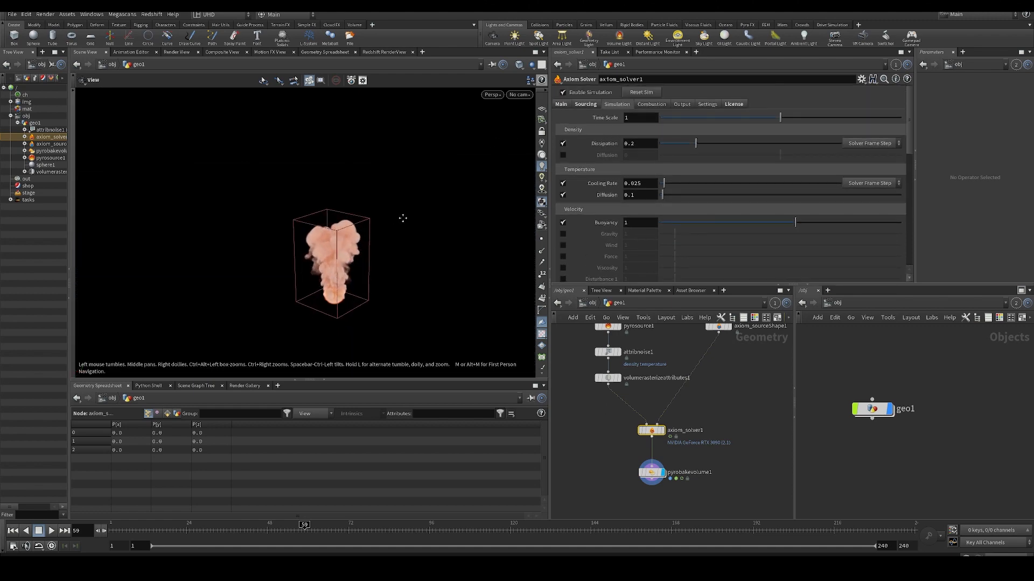
pyautogui.keyDown('alt'); pyautogui.moveTo(402, 219); pyautogui.dragTo(423, 203, button='middle'); pyautogui.keyUp('alt')
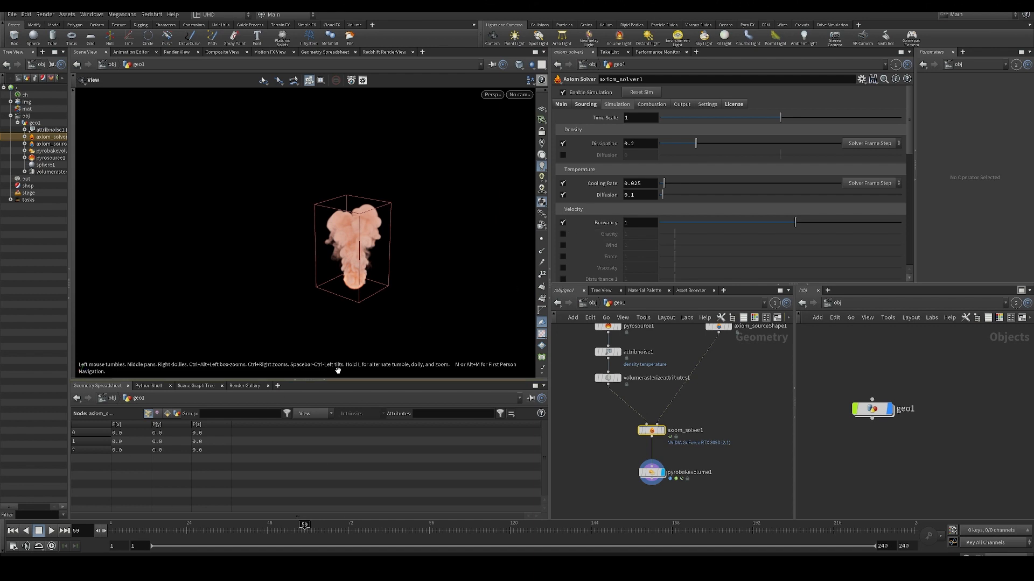
# - Replay the simulation from the first frame and raise the density Dissipation to 0.826
pyautogui.hotkey('ctrl', 'Up')
pyautogui.press('Up')
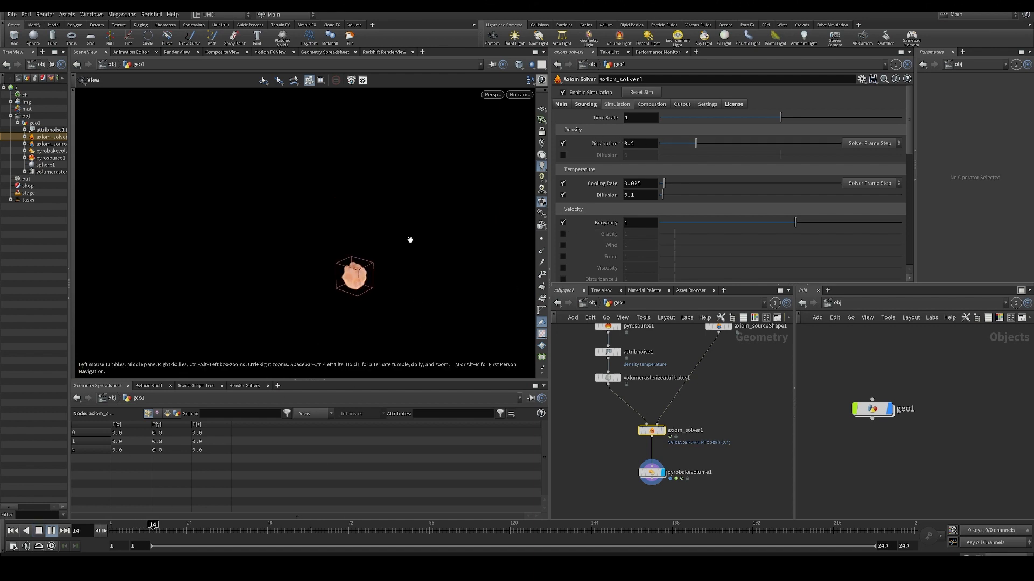
pyautogui.moveTo(696, 143); pyautogui.dragTo(799, 143)
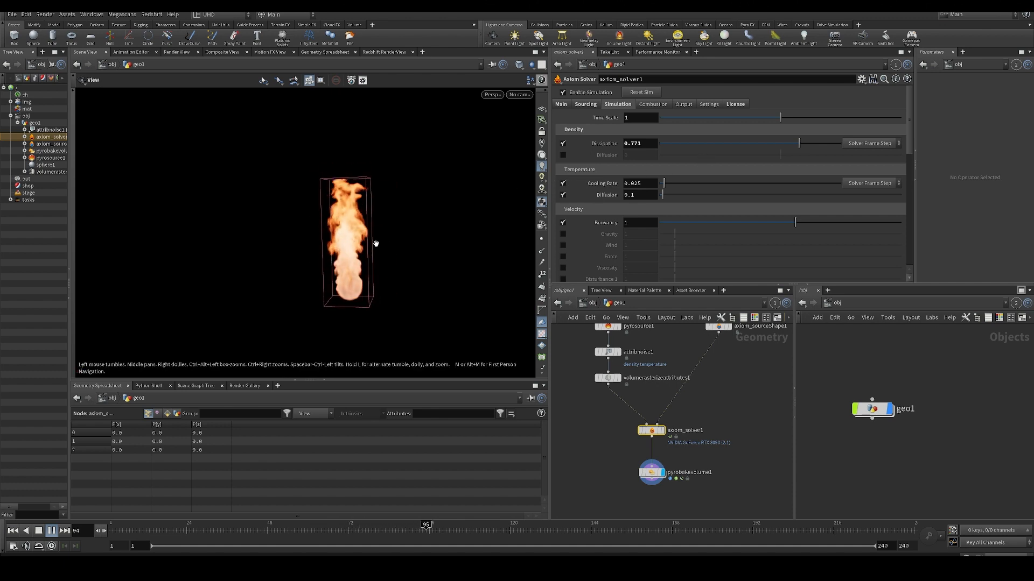
pyautogui.moveTo(799, 143); pyautogui.dragTo(811, 146)
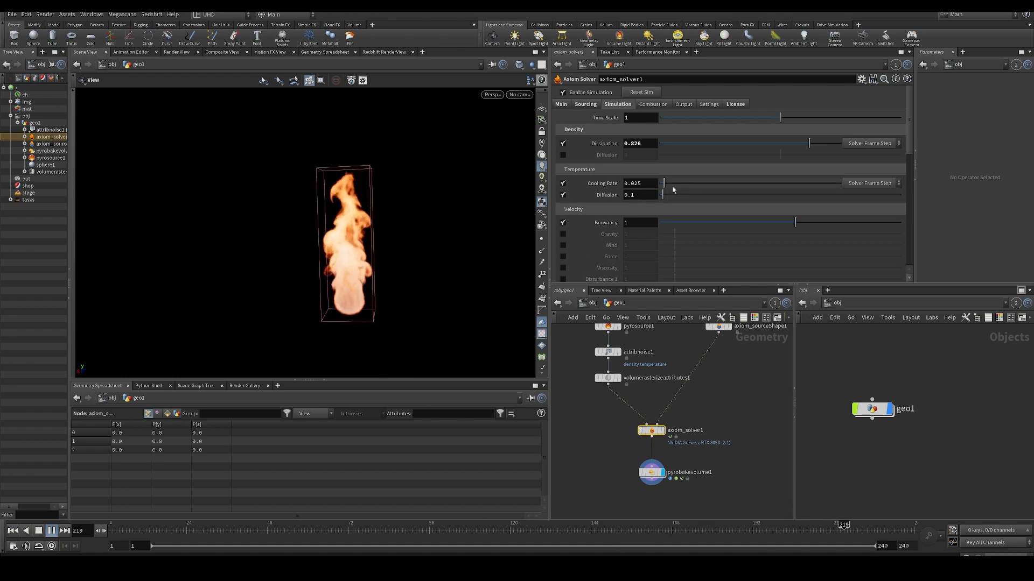
# - Set the temperature Cooling Rate to 0.071 and the velocity Buoyancy to 0.5
pyautogui.moveTo(672, 190); pyautogui.dragTo(680, 186)
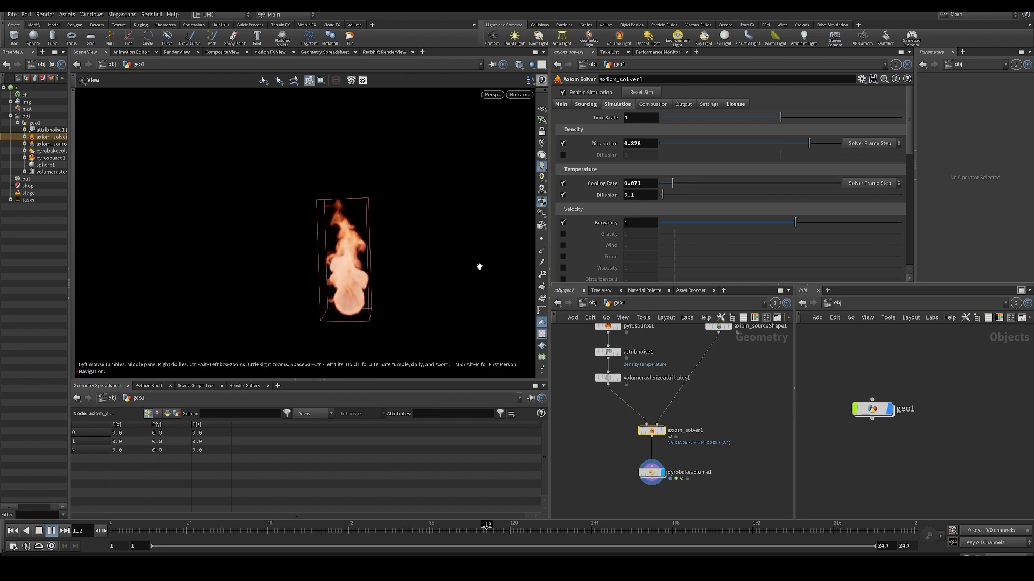
pyautogui.click(646, 223)
pyautogui.write('.5')
pyautogui.press('Return')
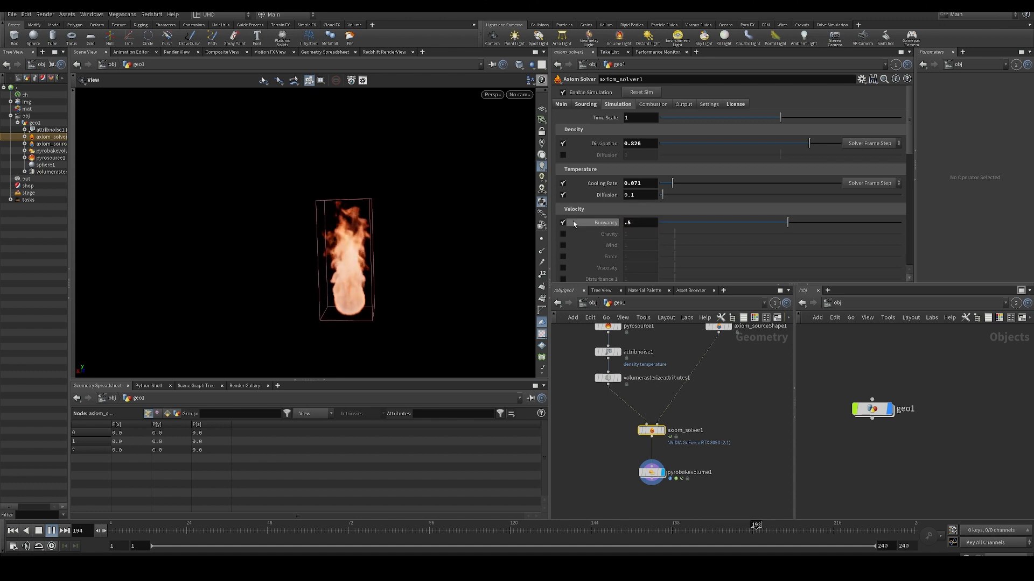
# - Set axiom_solver1's density Dissipation to 0.242 and velocity Buoyancy to 0.7
pyautogui.click(727, 144)
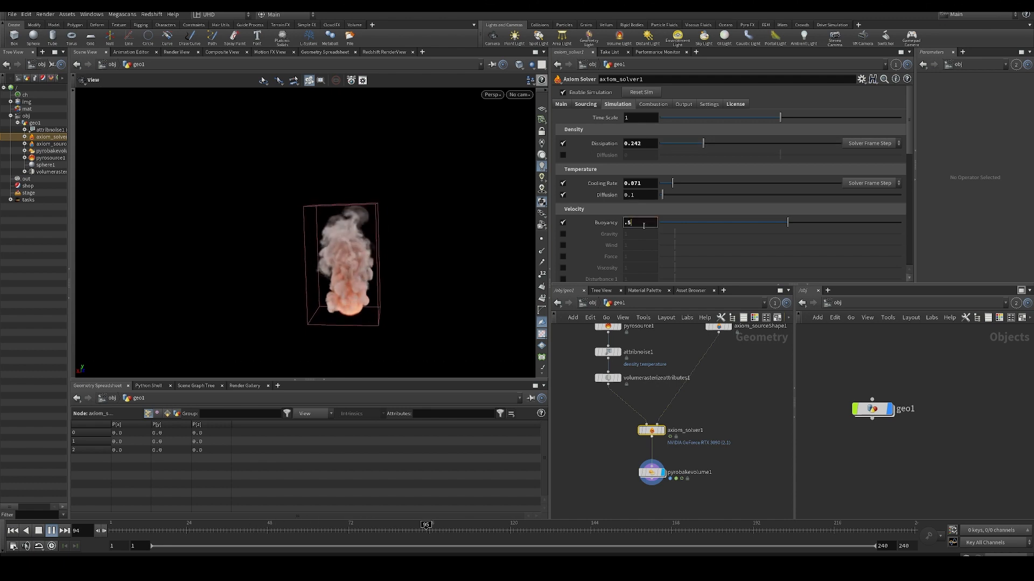
pyautogui.press('Return')
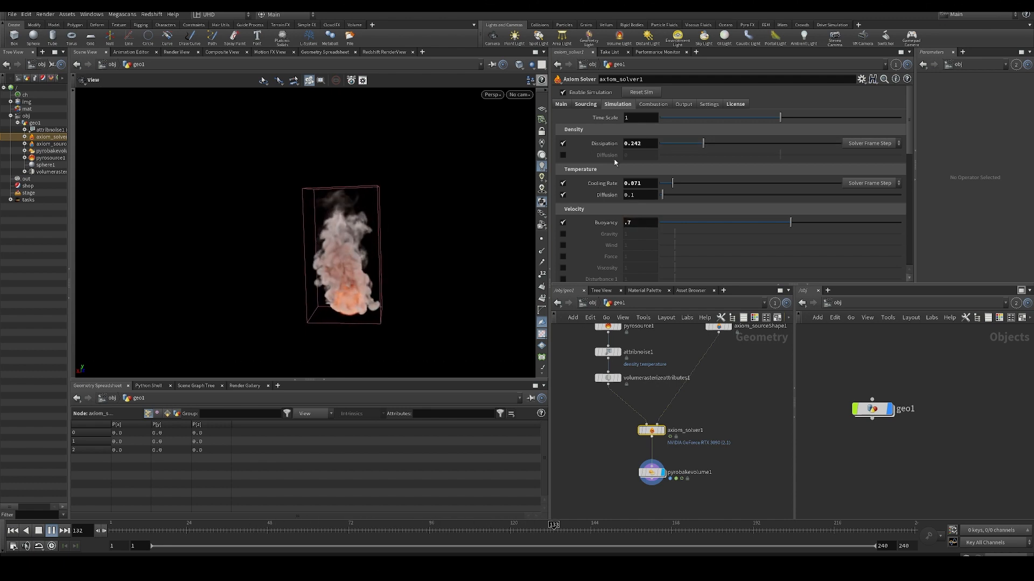
# - Set the source Temperature to 2 in the solver's Sourcing parameters
pyautogui.click(586, 104)
pyautogui.click(640, 143)
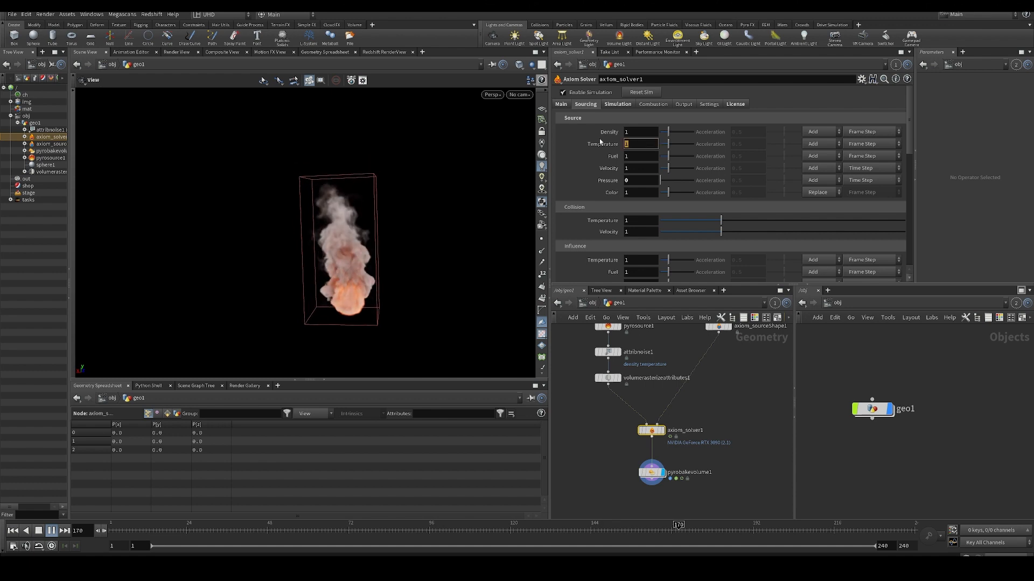
pyautogui.write('2')
pyautogui.press('Return')
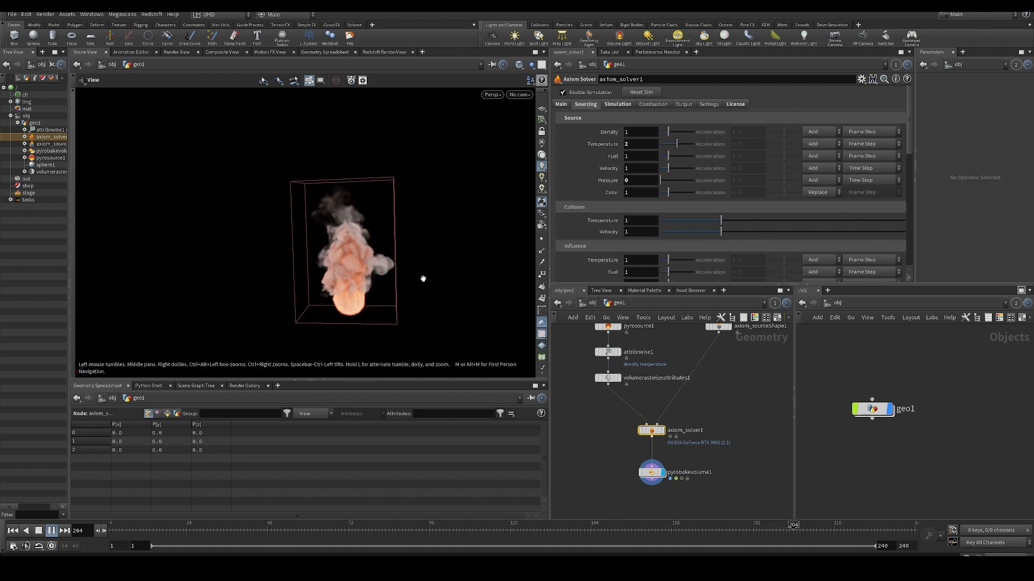
# - Compute the fire intensity source range on pyrobakevolume1 and raise its smoke Density Scale to 2.18
pyautogui.click(651, 472)
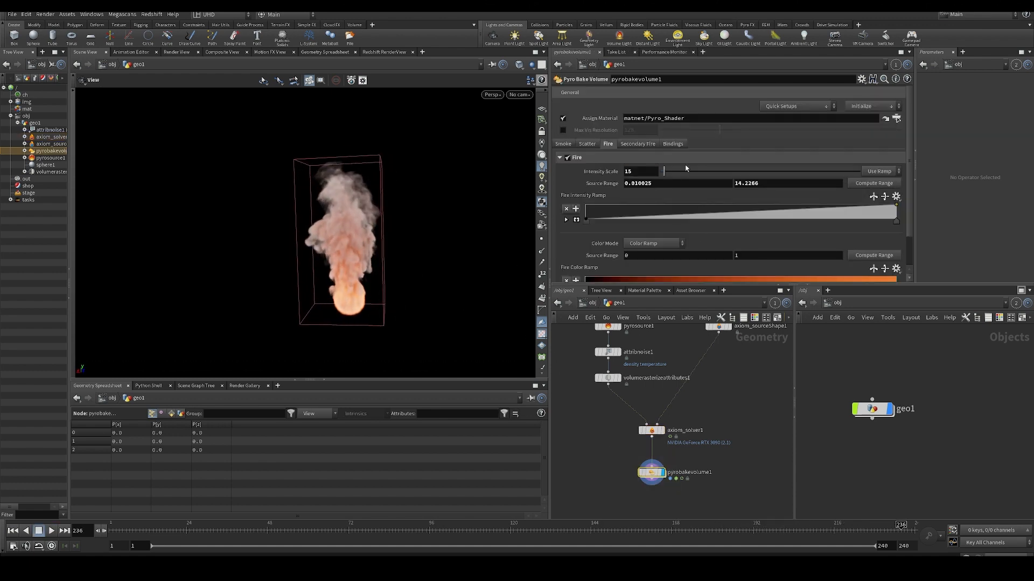
pyautogui.click(874, 183)
pyautogui.click(562, 144)
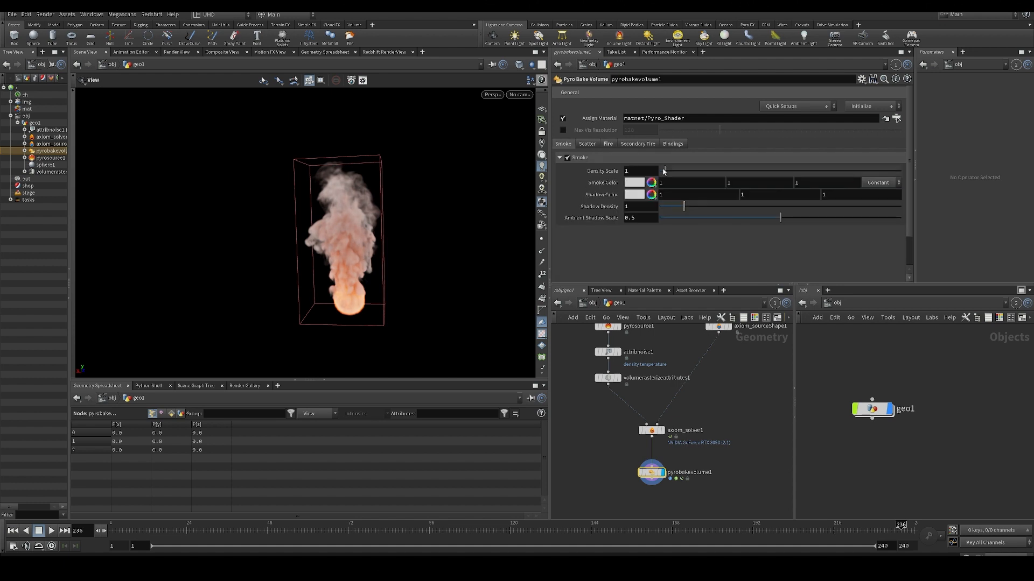
pyautogui.moveTo(673, 177); pyautogui.dragTo(673, 176)
# - Replay the simulation and inspect the denser smoke up close from different angles
pyautogui.keyDown('alt'); pyautogui.moveTo(342, 262); pyautogui.dragTo(372, 258); pyautogui.keyUp('alt')
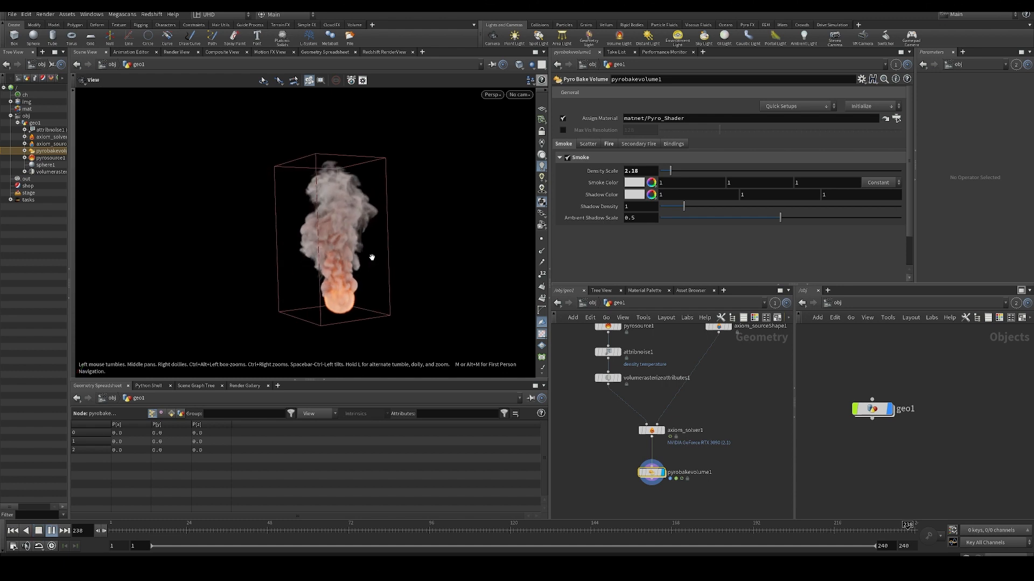
pyautogui.moveTo(191, 534); pyautogui.dragTo(371, 522)
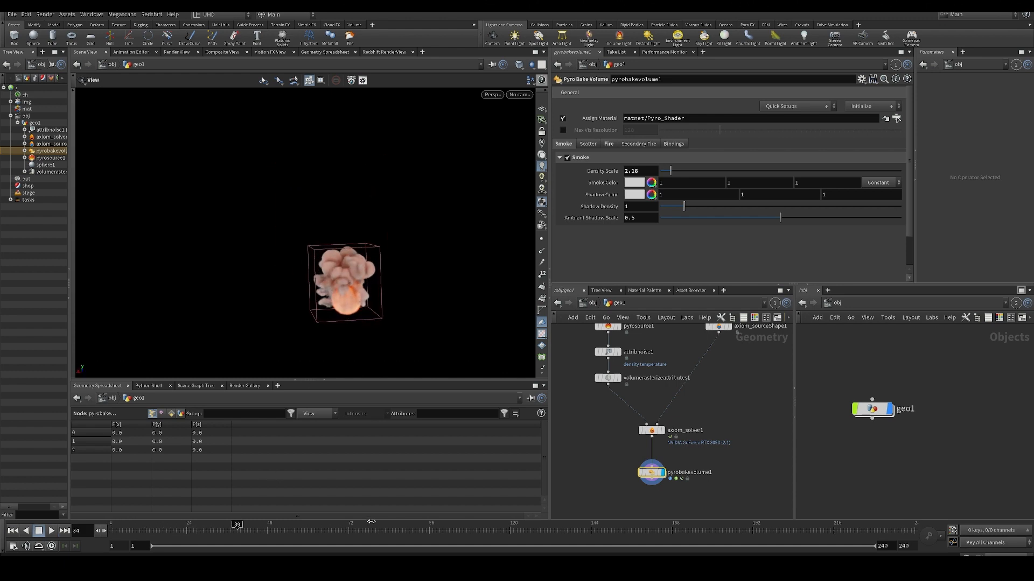
pyautogui.moveTo(393, 263); pyautogui.dragTo(339, 272)
pyautogui.scroll(4, 358, 275)
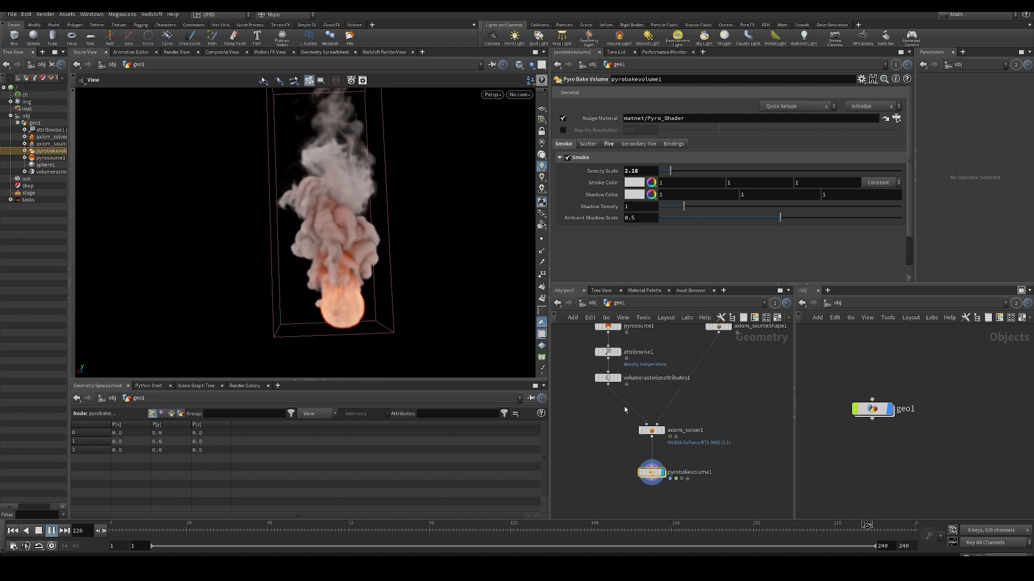
# - Disable Turbulence 1 in axiom_solver1's Simulation velocity settings and replay the simulation from the first frame
pyautogui.moveTo(625, 409); pyautogui.dragTo(612, 420, button='middle')
pyautogui.moveTo(587, 406); pyautogui.dragTo(648, 429)
pyautogui.click(618, 104)
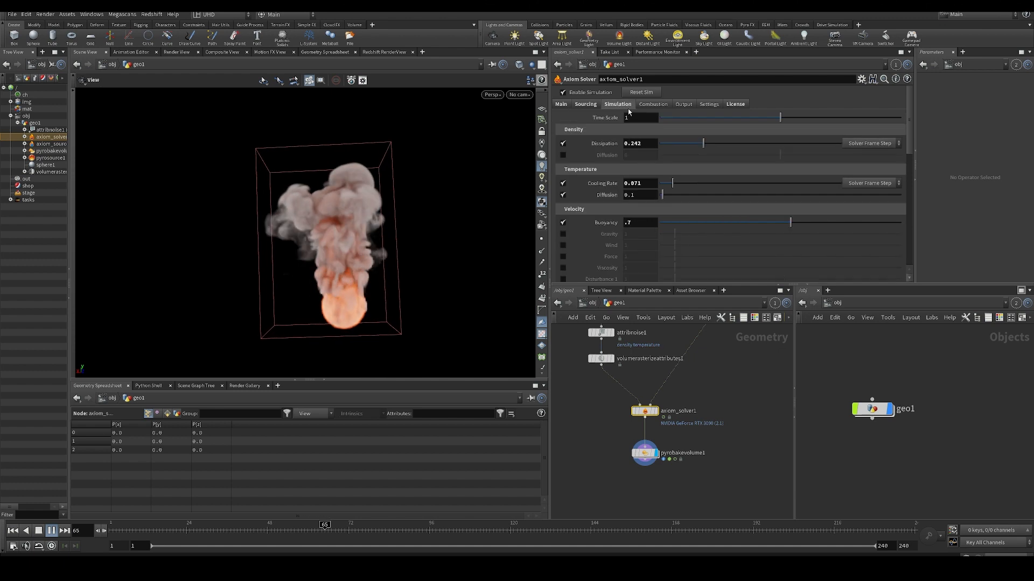
pyautogui.scroll(-3, 673, 231)
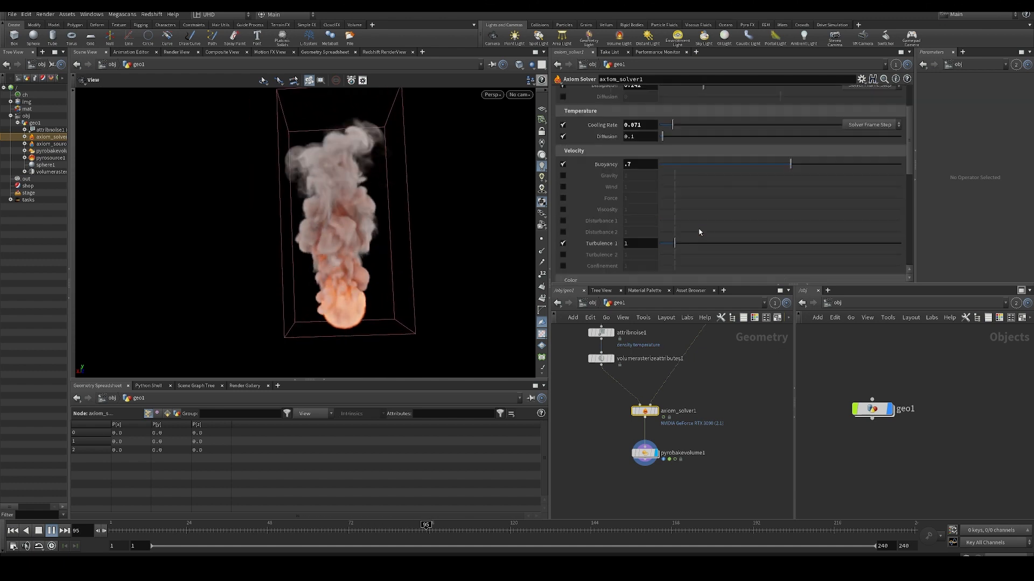
pyautogui.click(563, 243)
pyautogui.hotkey('ctrl', 'Up')
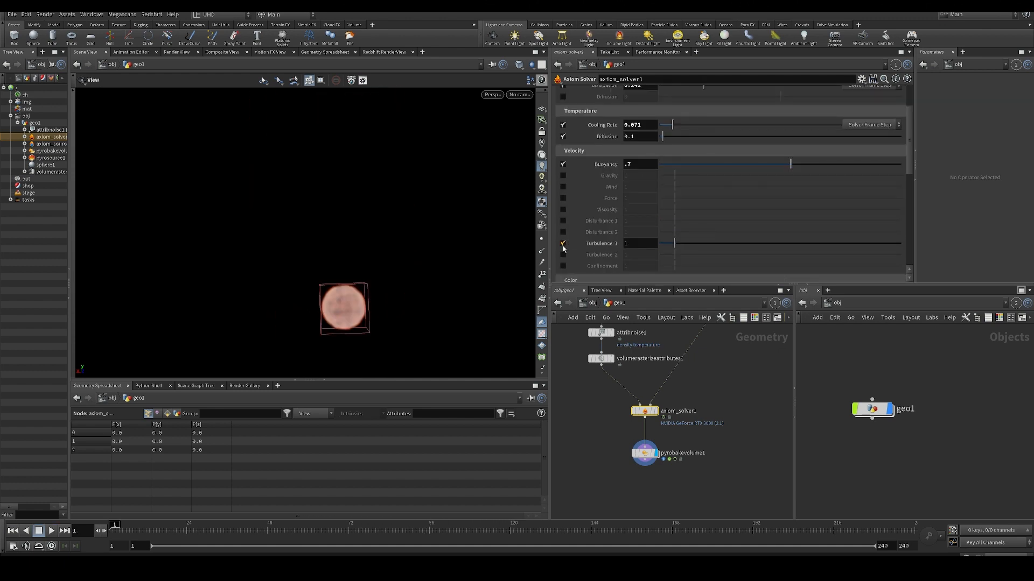
pyautogui.press('Up')
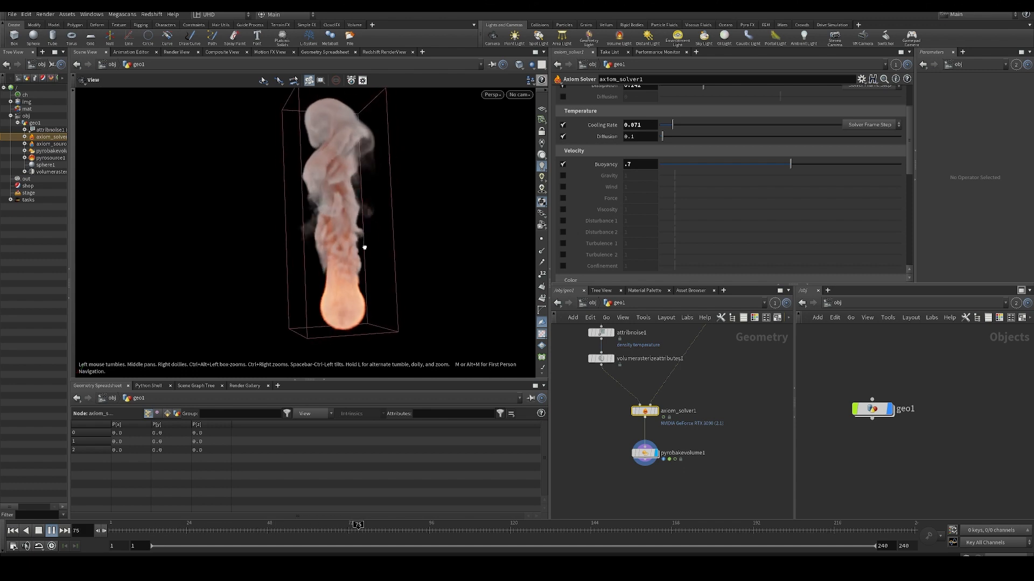
pyautogui.moveTo(326, 247)
pyautogui.mouseDown()
pyautogui.moveTo(334, 232)
pyautogui.moveTo(283, 244)
pyautogui.moveTo(339, 241)
pyautogui.mouseUp()
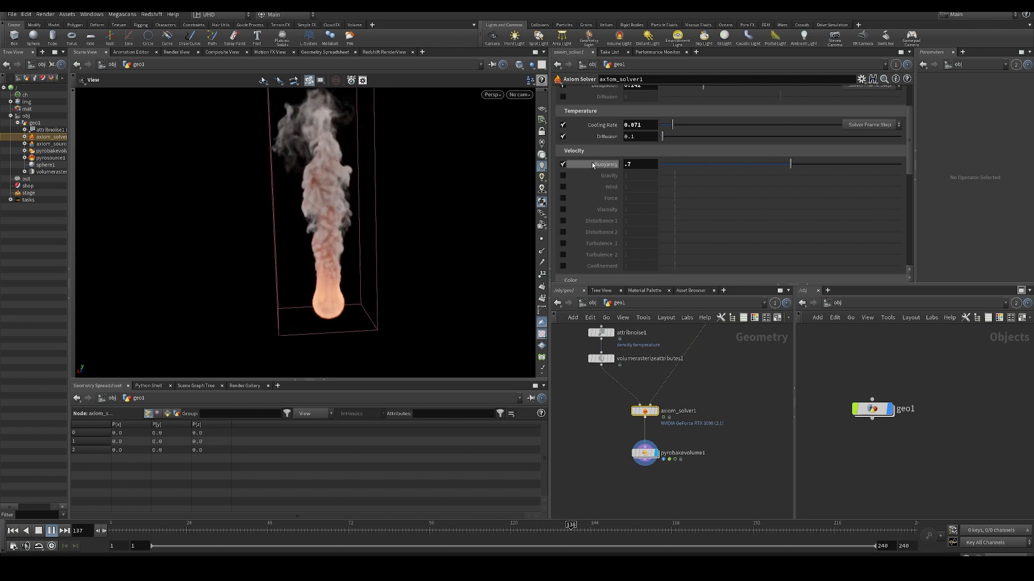
# - Lower the velocity Buoyancy to 0.4 and play the simulation
pyautogui.doubleClick(633, 165)
pyautogui.write('.4')
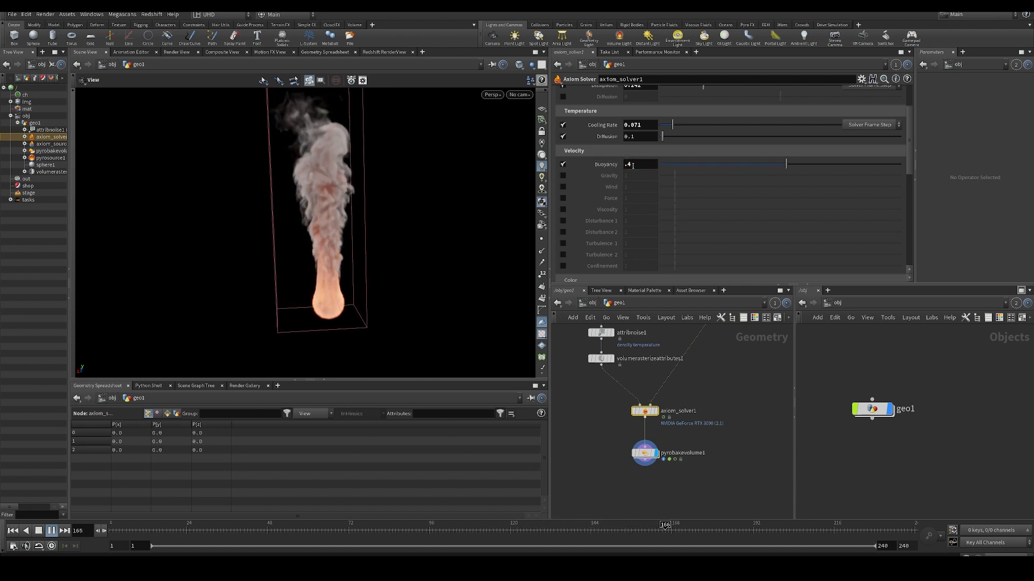
pyautogui.press('Return')
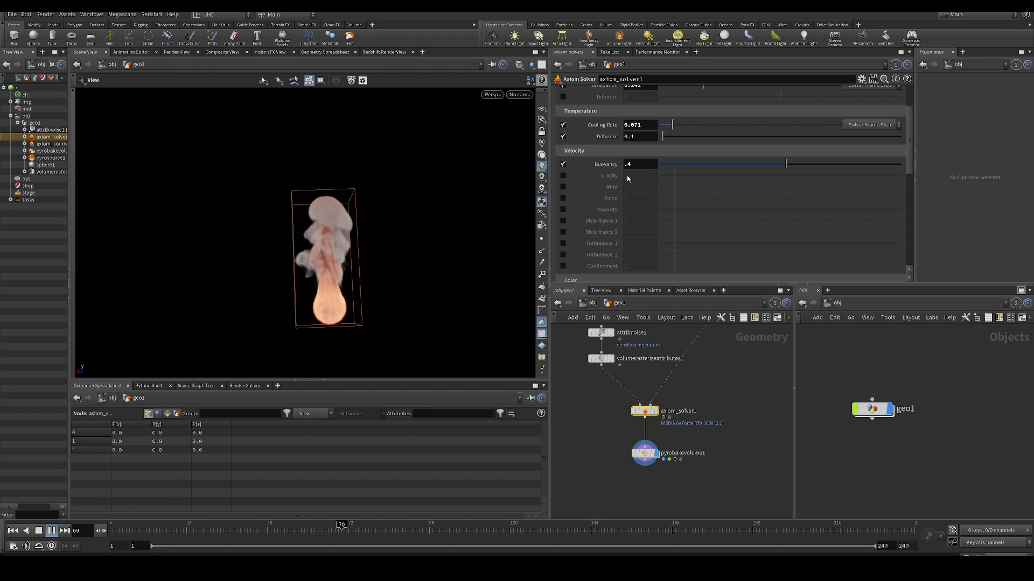
# - Enable Gravity in the velocity settings and replay the simulation to inspect the smoke's motion
pyautogui.click(563, 175)
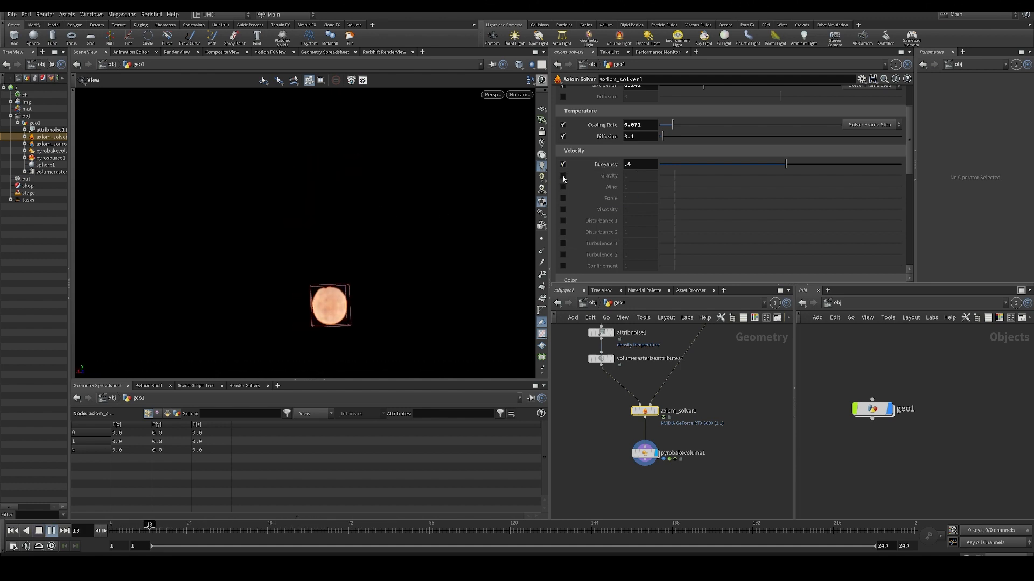
pyautogui.press('Up')
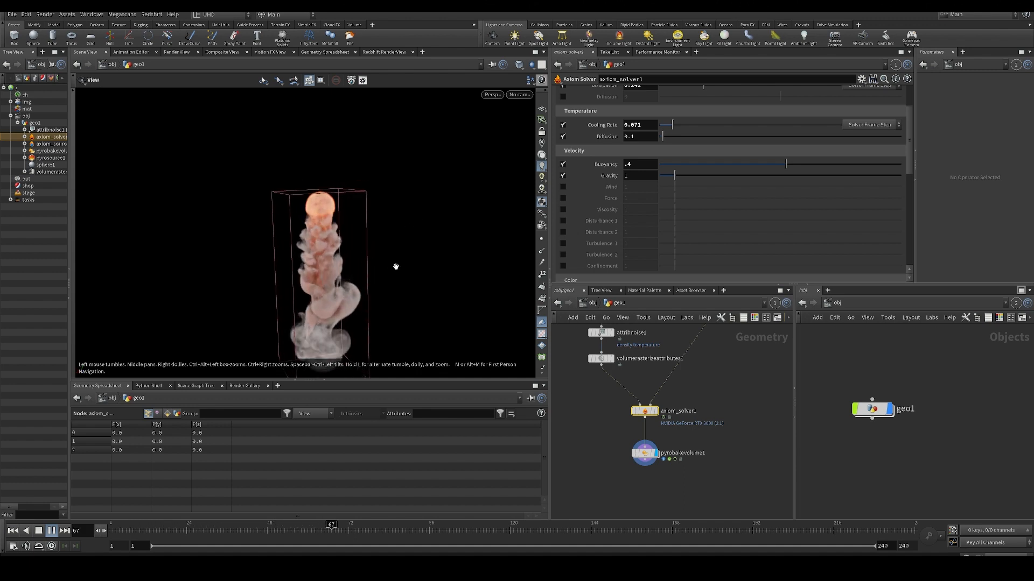
pyautogui.moveTo(339, 215); pyautogui.dragTo(367, 226)
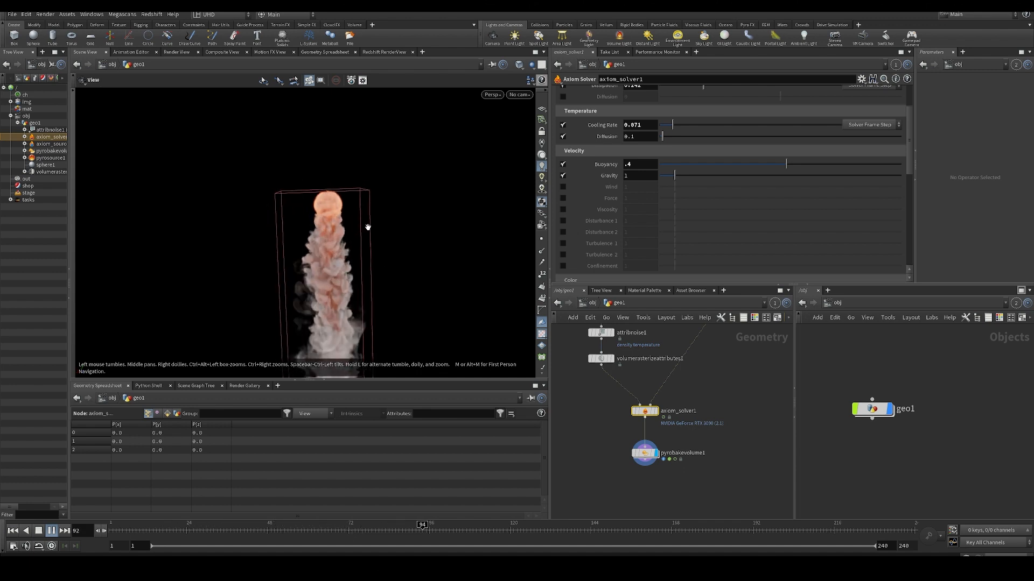
# - Raise the Buoyancy to 5 to counteract gravity and inspect the smoke plume
pyautogui.moveTo(648, 167); pyautogui.dragTo(554, 172)
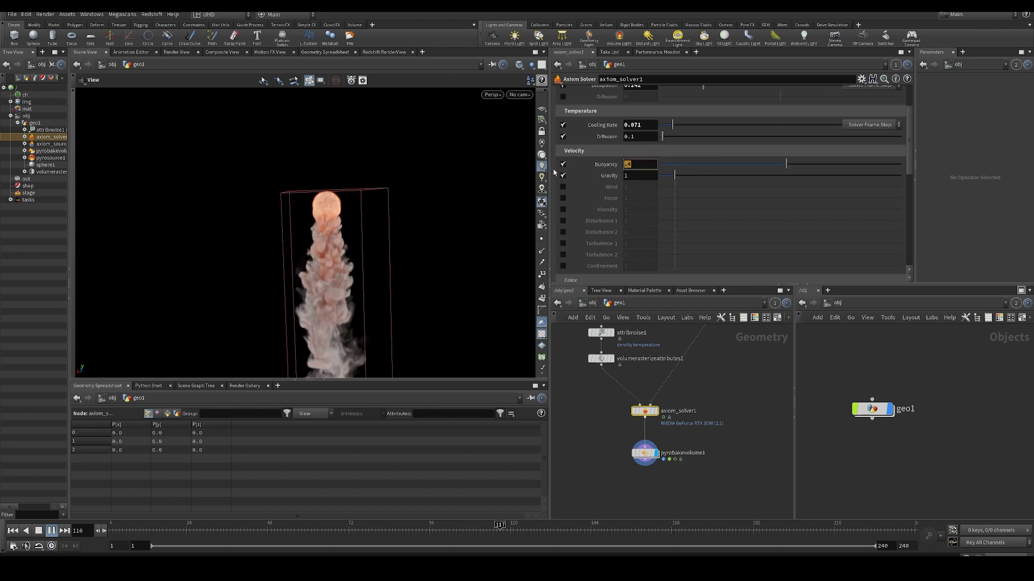
pyautogui.write('5')
pyautogui.press('Return')
pyautogui.moveTo(423, 243); pyautogui.dragTo(338, 132)
pyautogui.moveTo(338, 132); pyautogui.dragTo(339, 162, button='middle')
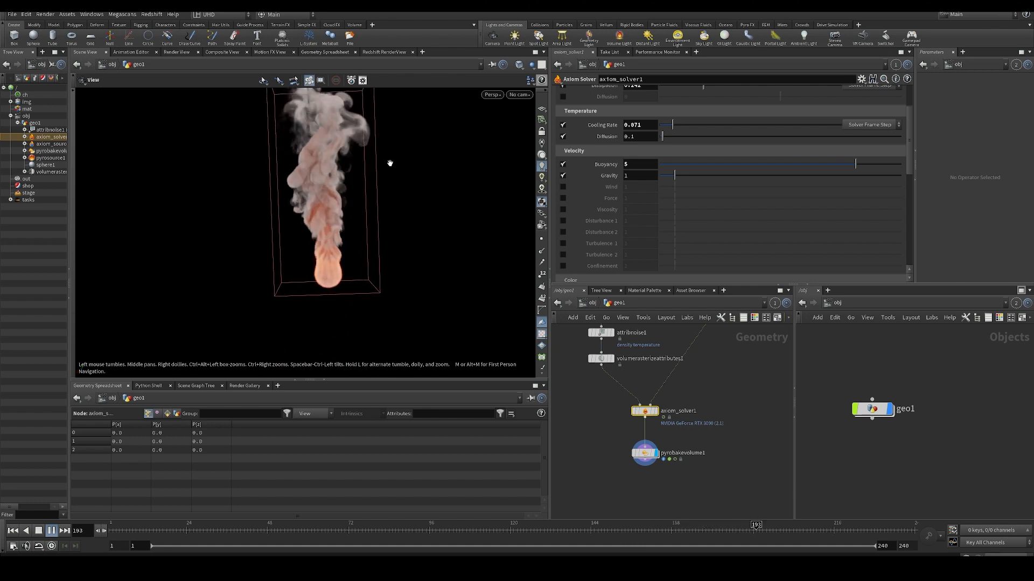
# - Rewind to the first frame, set Buoyancy to 0.75, disable Gravity and replay the simulation
pyautogui.hotkey('ctrl', 'Up')
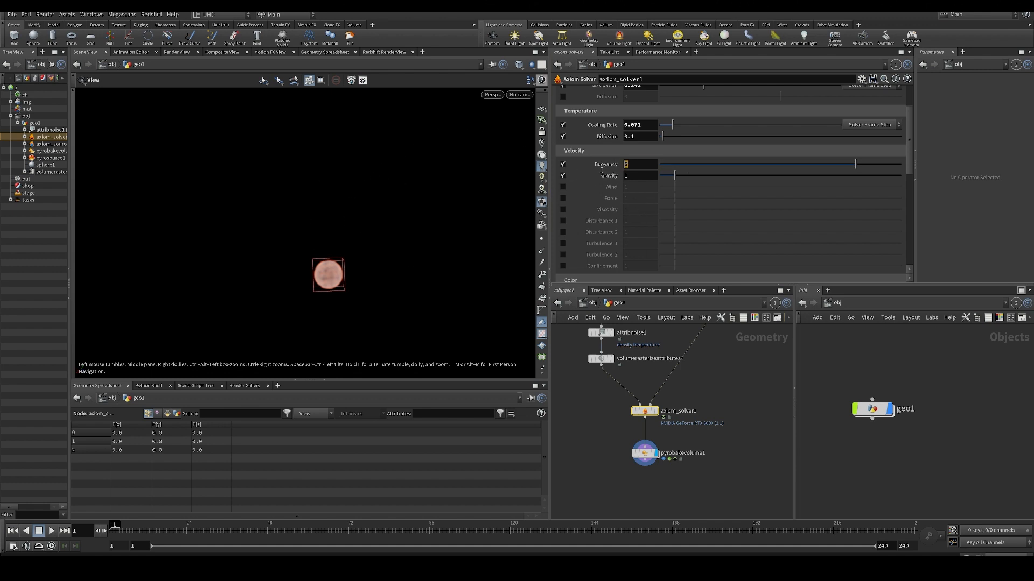
pyautogui.write('1')
pyautogui.press('Return')
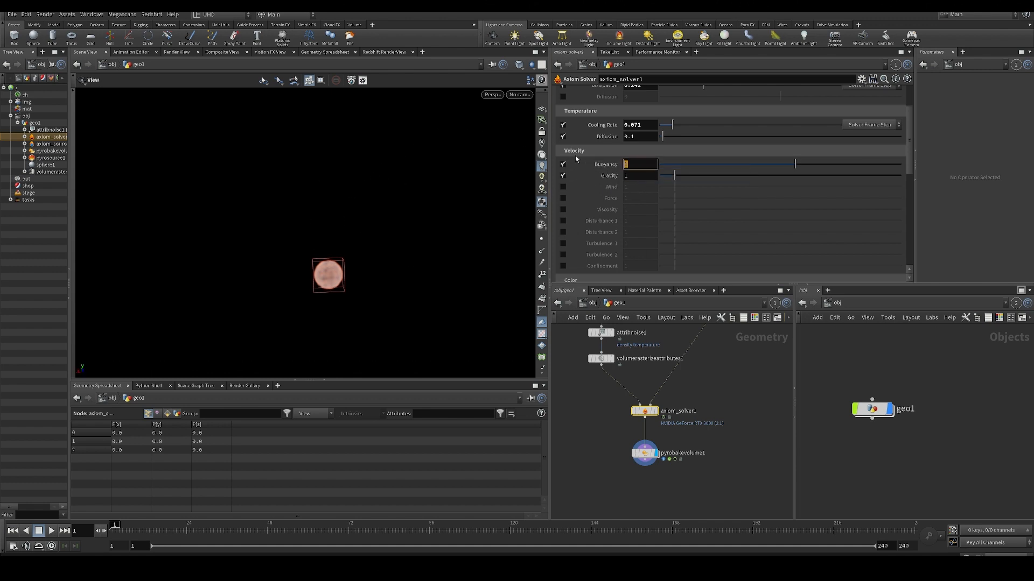
pyautogui.click(563, 176)
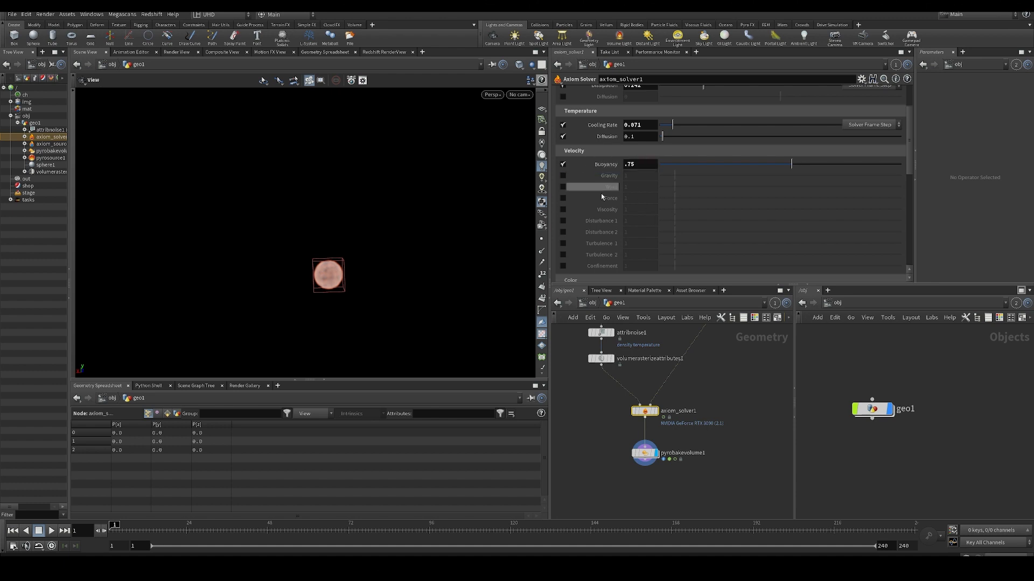
pyautogui.press('Up')
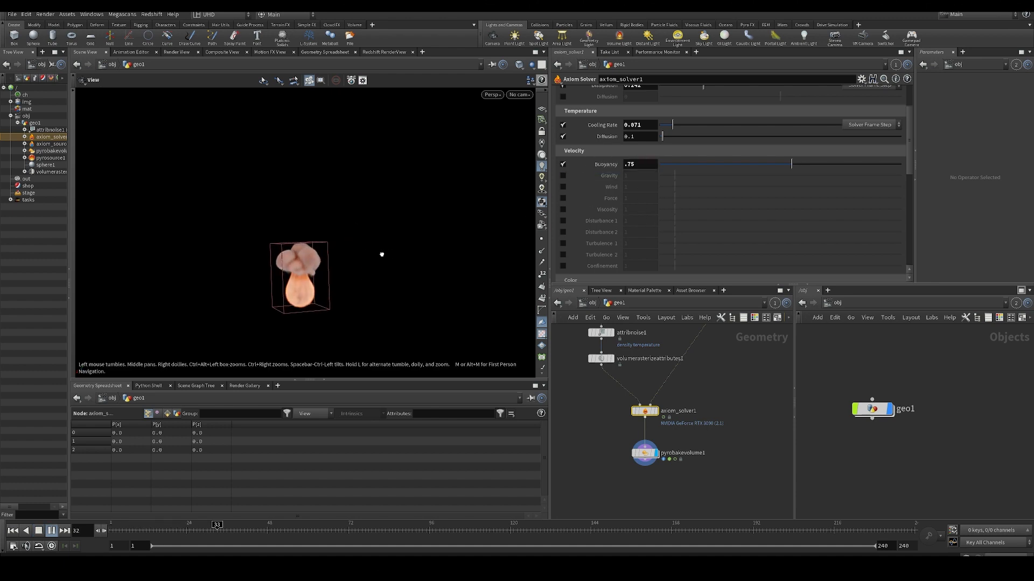
# - Enable Wind in the velocity settings and turn on Turbulence in the wind parameters
pyautogui.hotkey('ctrl', 'Up')
pyautogui.scroll(-2, 635, 181)
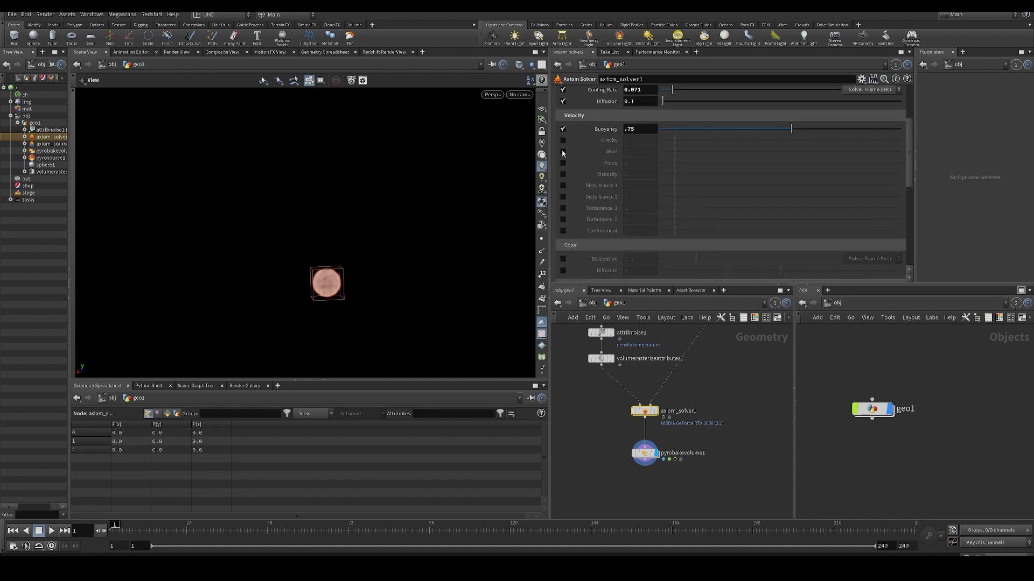
pyautogui.scroll(-8, 673, 193)
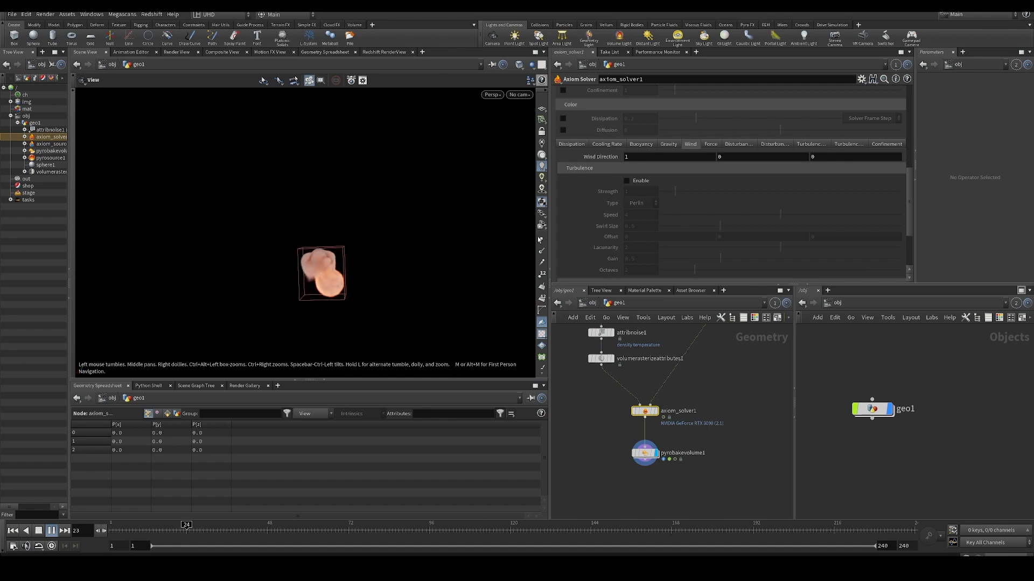
pyautogui.click(626, 181)
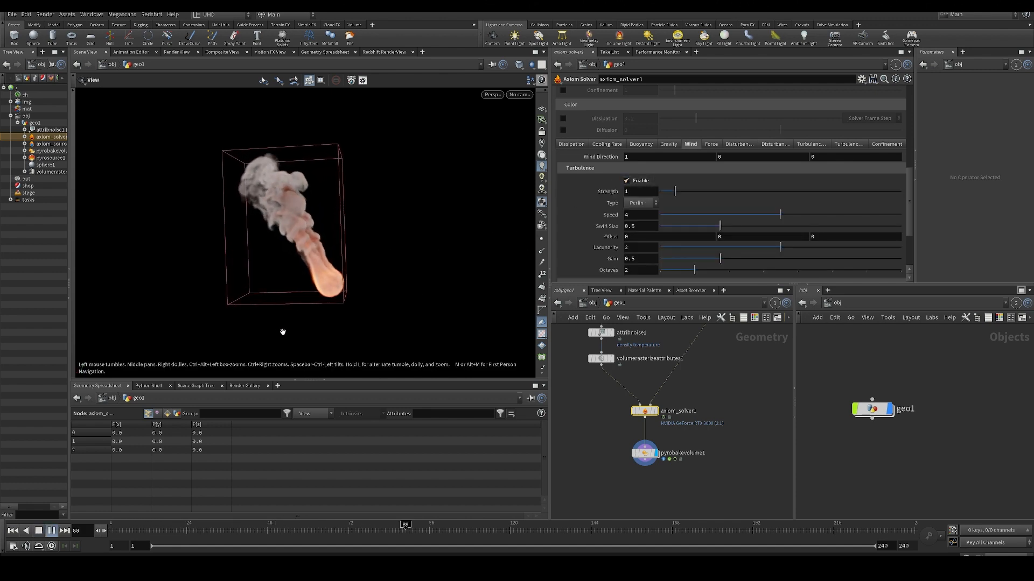
# - Replay the simulation and raise the wind turbulence Strength to 3.17
pyautogui.hotkey('ctrl', 'Up')
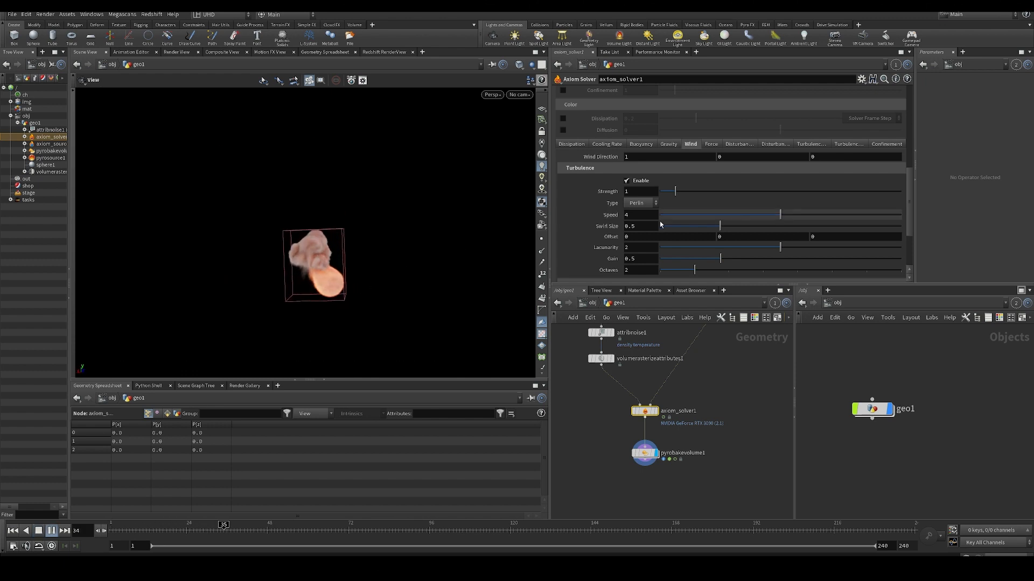
pyautogui.moveTo(677, 191); pyautogui.dragTo(707, 192)
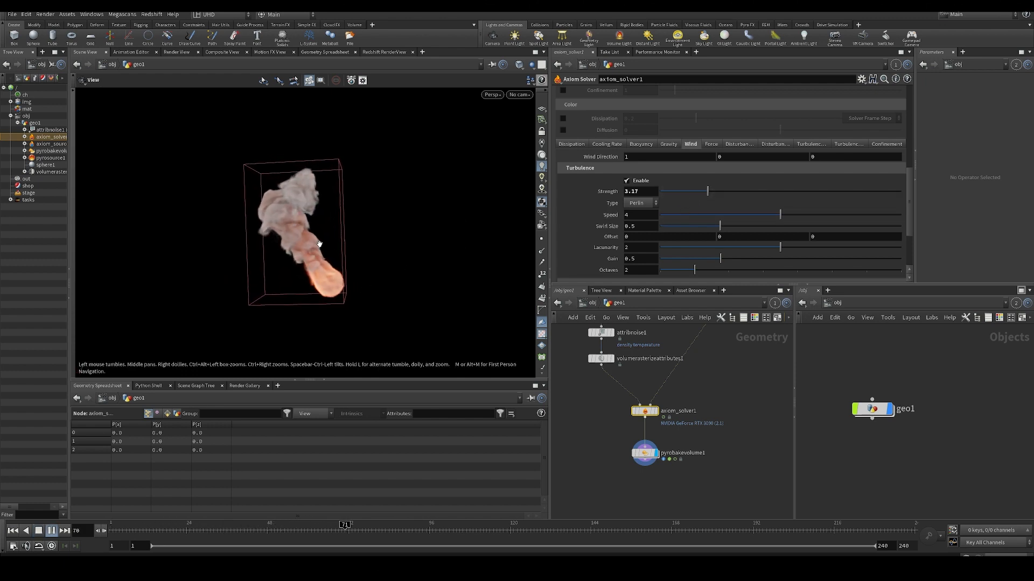
pyautogui.moveTo(323, 262); pyautogui.dragTo(392, 267)
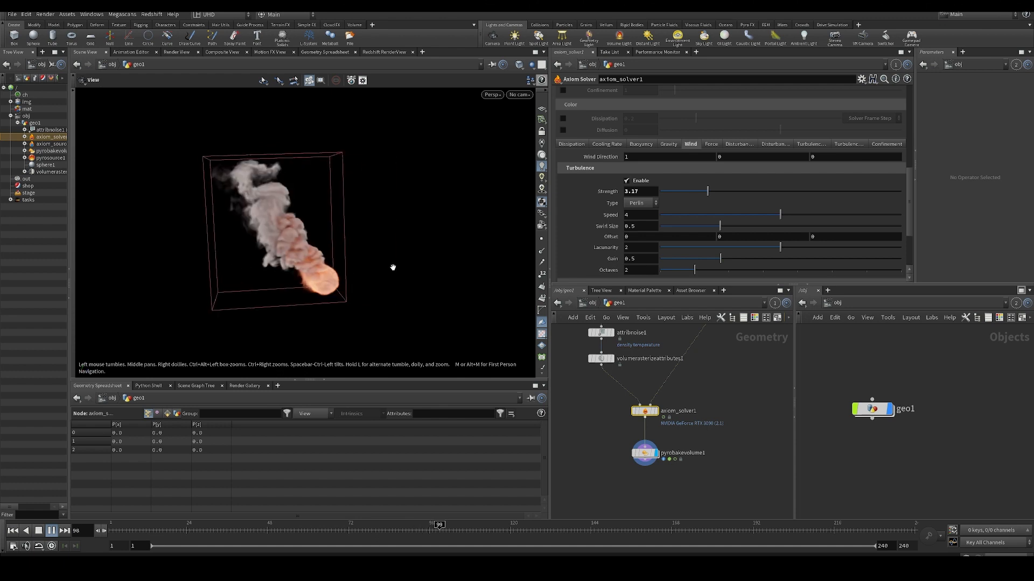
# - Rewind to the first frame, disable Wind in the velocity settings and open the Force parameters
pyautogui.scroll(5, 640, 184)
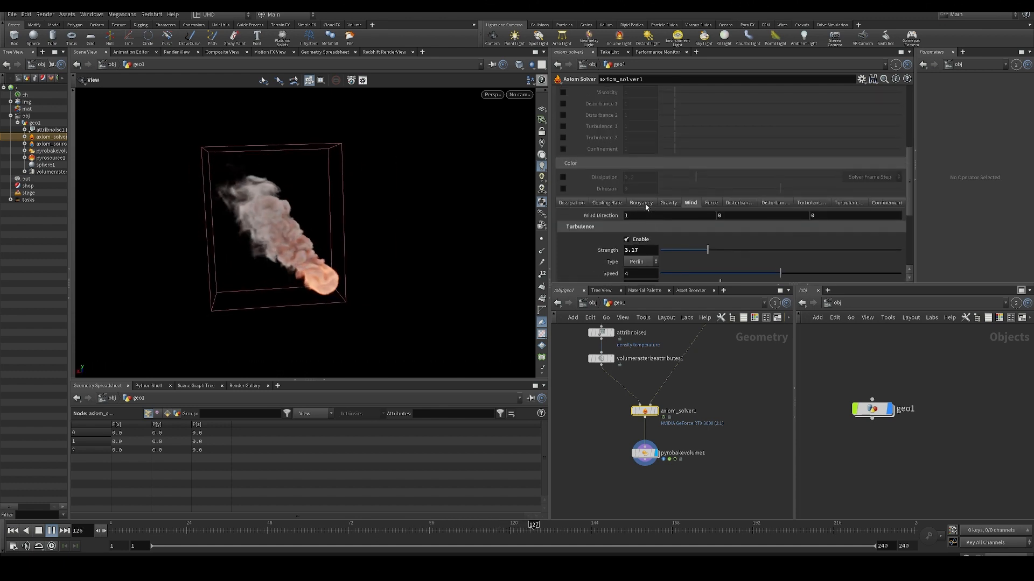
pyautogui.hotkey('ctrl', 'Up')
pyautogui.scroll(-3, 645, 229)
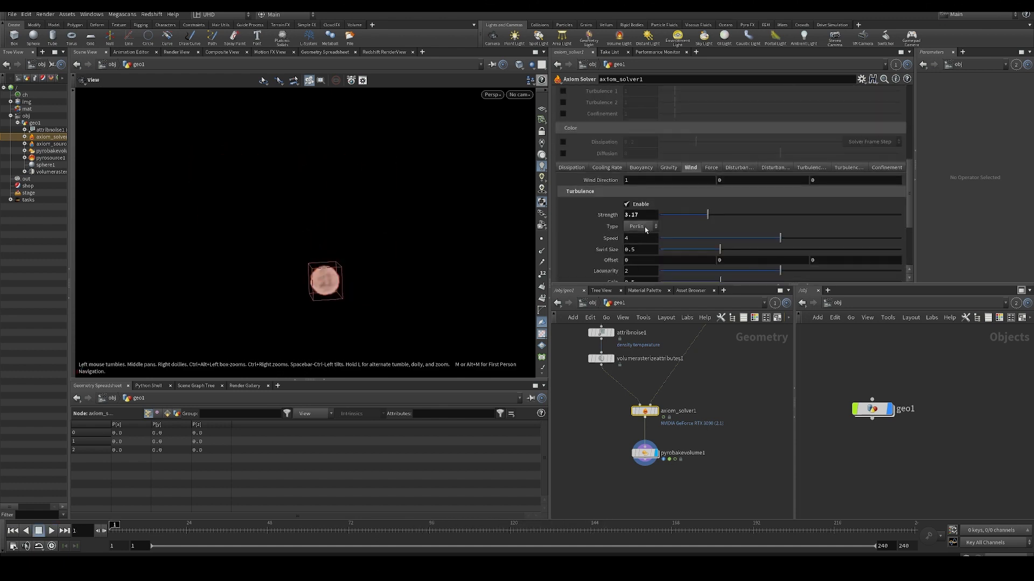
pyautogui.scroll(3, 600, 174)
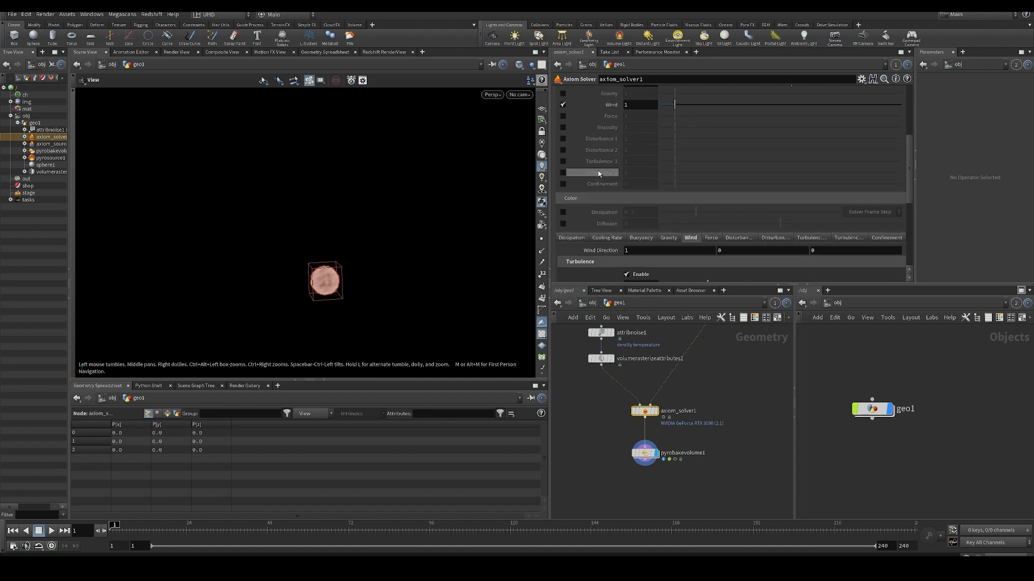
pyautogui.click(563, 105)
pyautogui.click(710, 238)
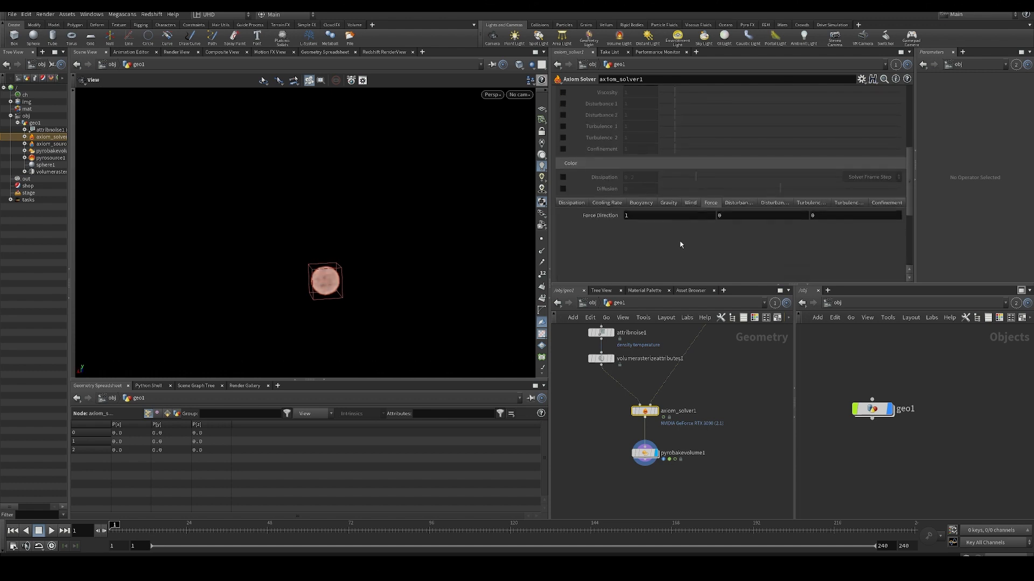
# - Play the simulation and set the X component of Force Direction to 5 while it runs
pyautogui.press('Up')
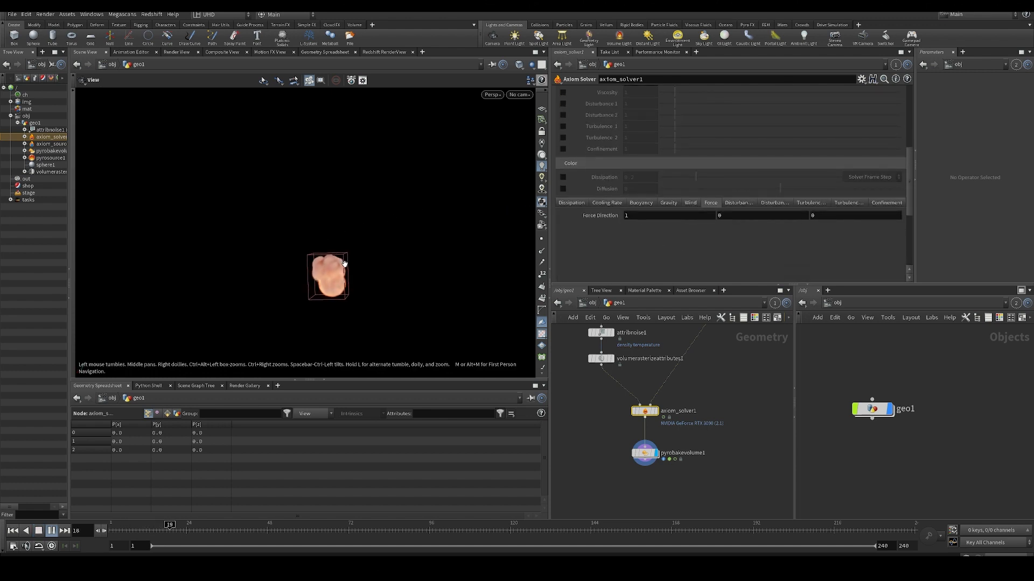
pyautogui.moveTo(655, 216); pyautogui.dragTo(574, 236)
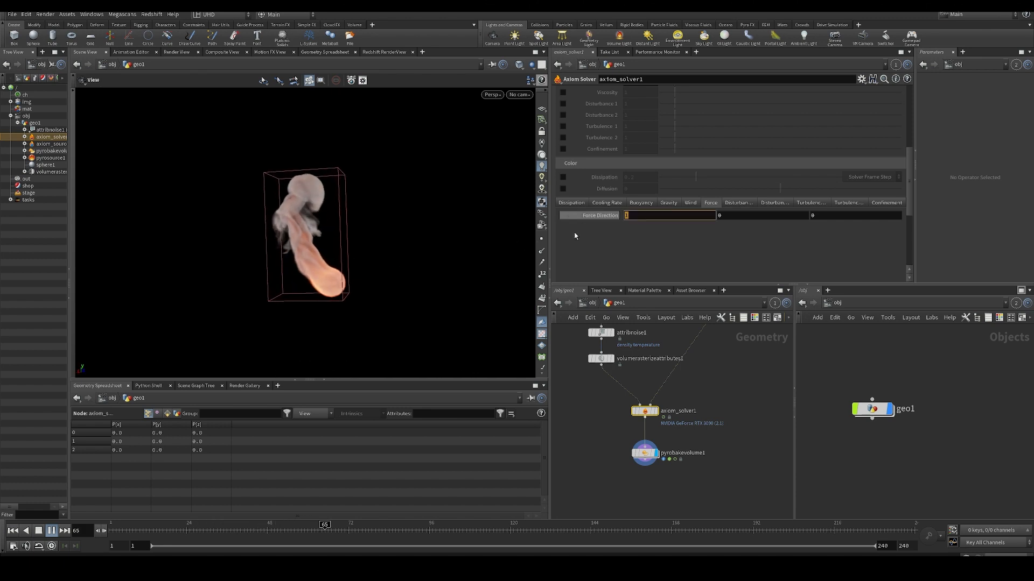
pyautogui.write('5')
pyautogui.press('Return')
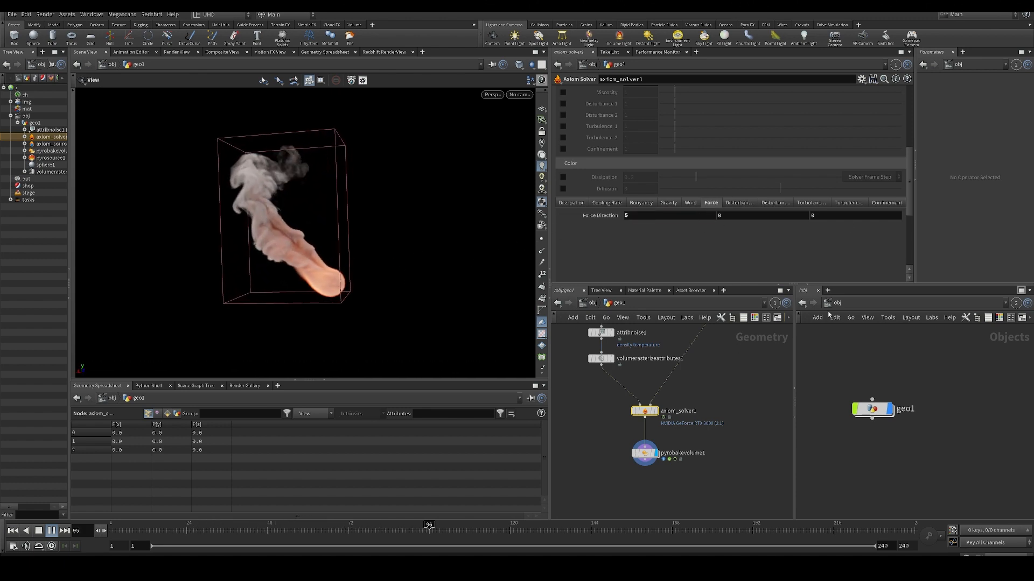
# - Rewind to the first frame, set the X component of Force Direction to 1 and disable Force in the velocity settings
pyautogui.hotkey('ctrl', 'Up')
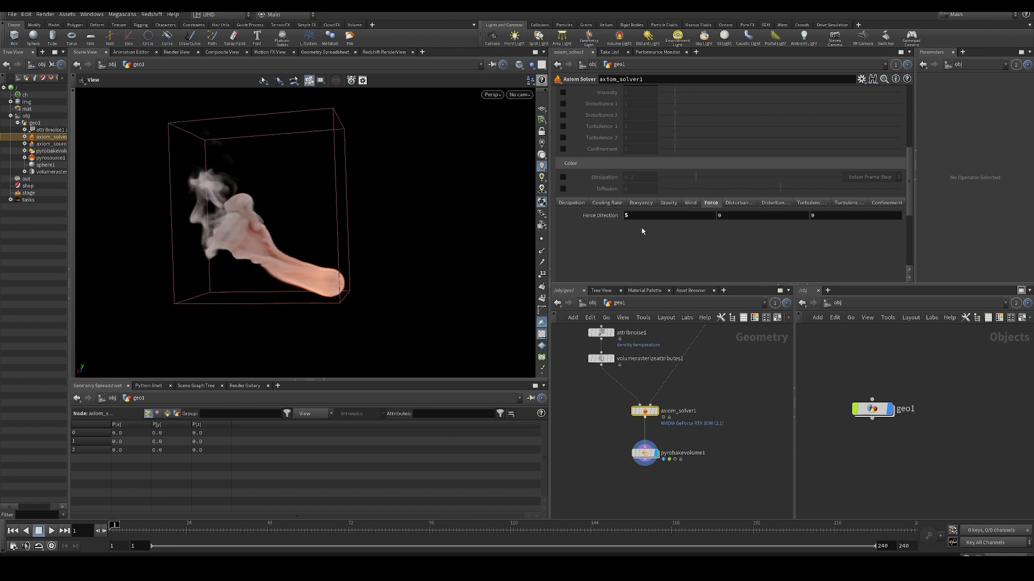
pyautogui.moveTo(640, 216); pyautogui.dragTo(582, 196)
pyautogui.write('1')
pyautogui.press('Return')
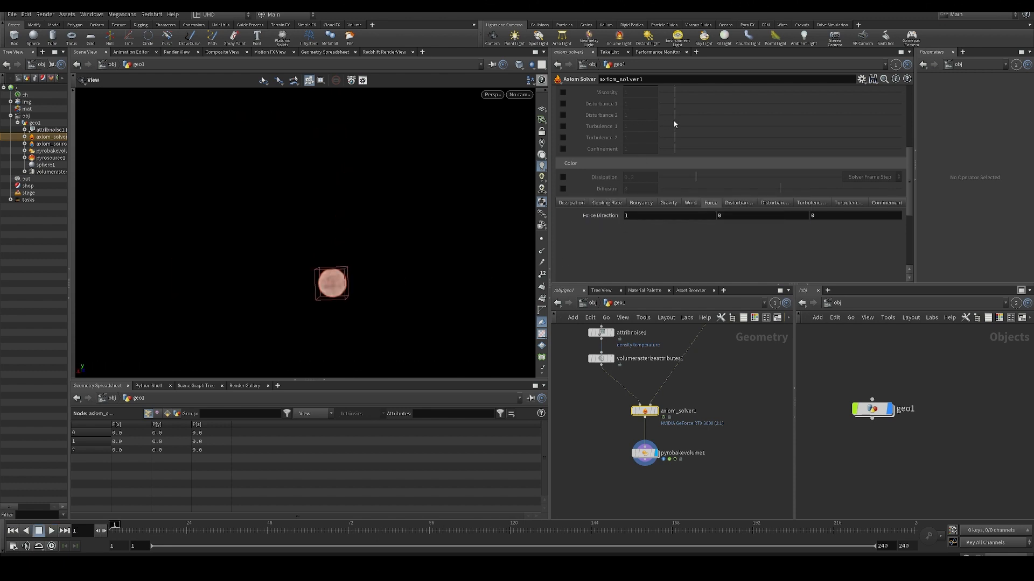
pyautogui.scroll(3, 610, 148)
pyautogui.click(564, 140)
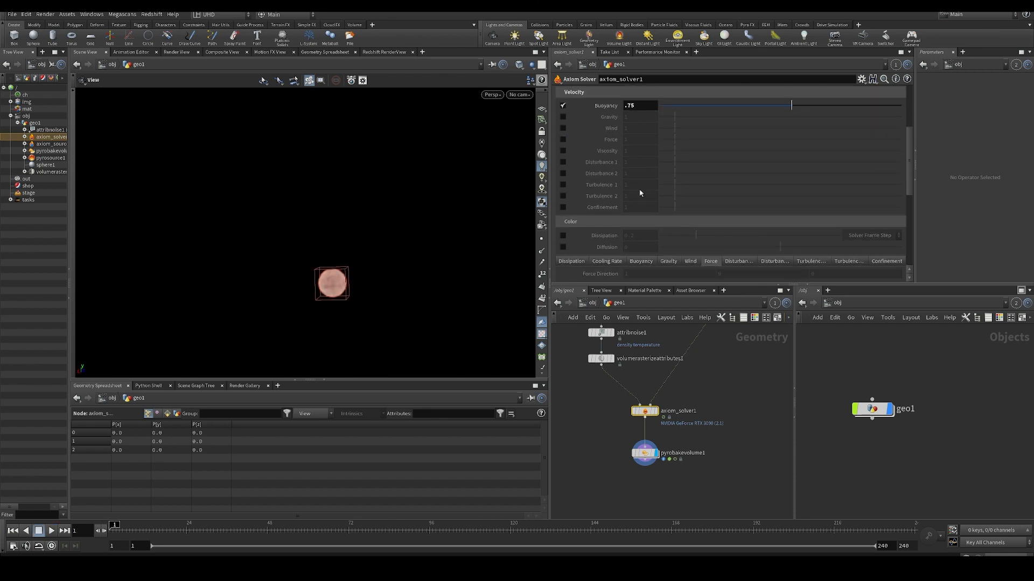
pyautogui.click(563, 151)
pyautogui.click(542, 167)
pyautogui.moveTo(354, 203); pyautogui.dragTo(373, 191, button='middle')
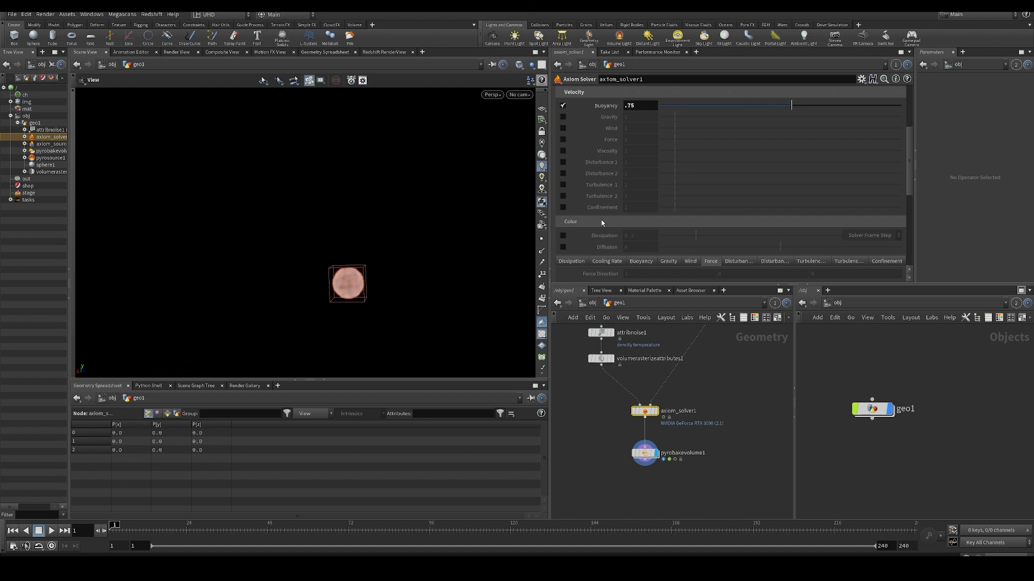
# - Enable Turbulence 1 in the velocity settings, play the simulation and open the Turbulence 1 parameters
pyautogui.scroll(-2, 609, 202)
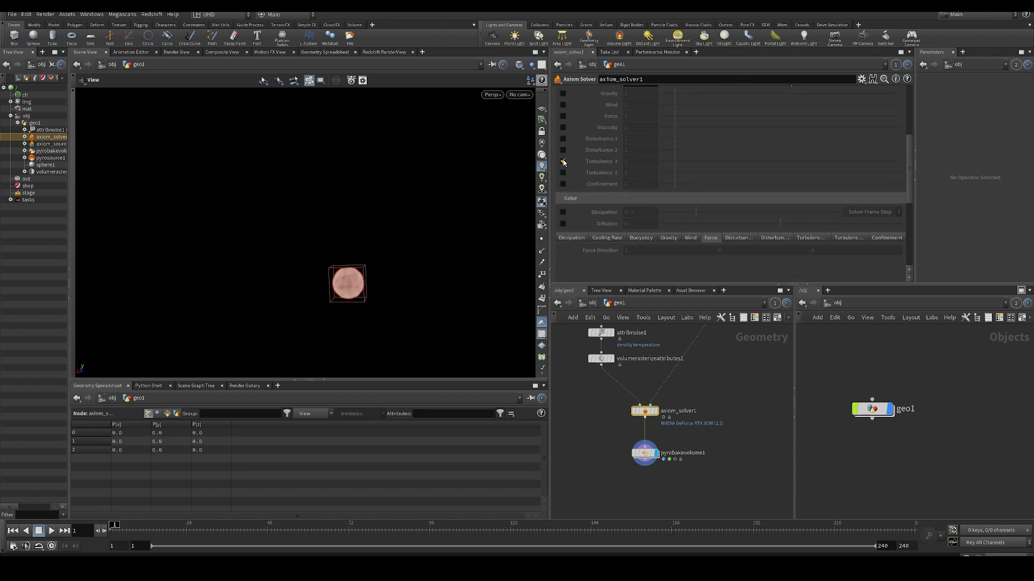
pyautogui.click(563, 161)
pyautogui.press('Up')
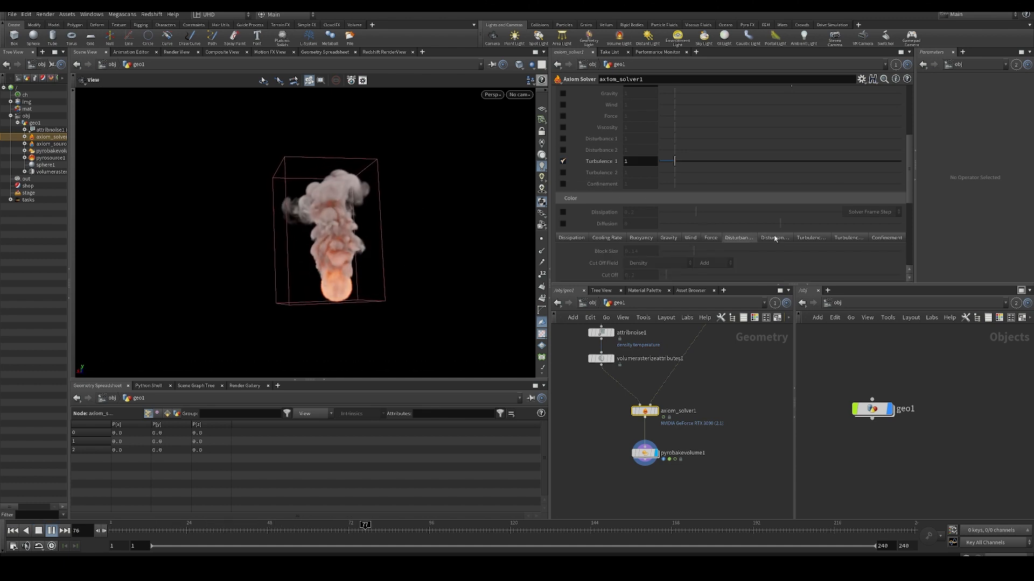
pyautogui.click(814, 237)
pyautogui.scroll(-3, 687, 197)
pyautogui.scroll(-1, 687, 197)
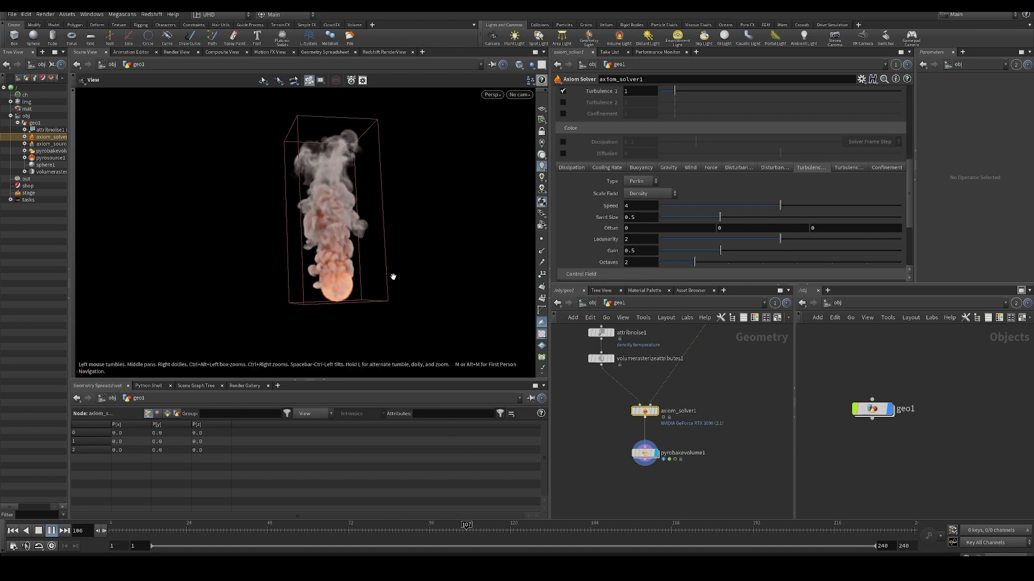
# - Set the Turbulence 1 Swirl Size to 2 and replay the simulation from the first frame
pyautogui.hotkey('ctrl', 'Up')
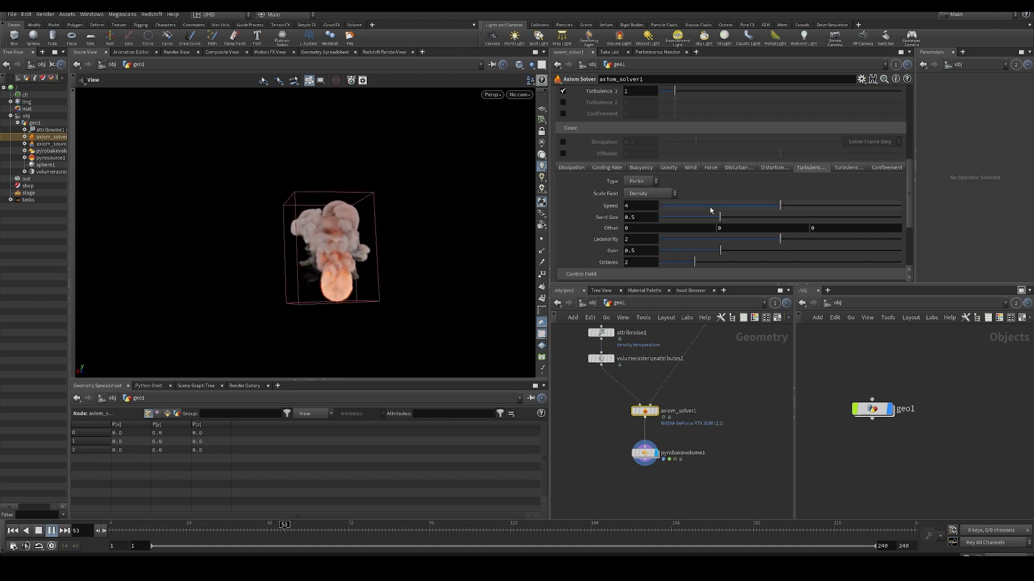
pyautogui.press('Up')
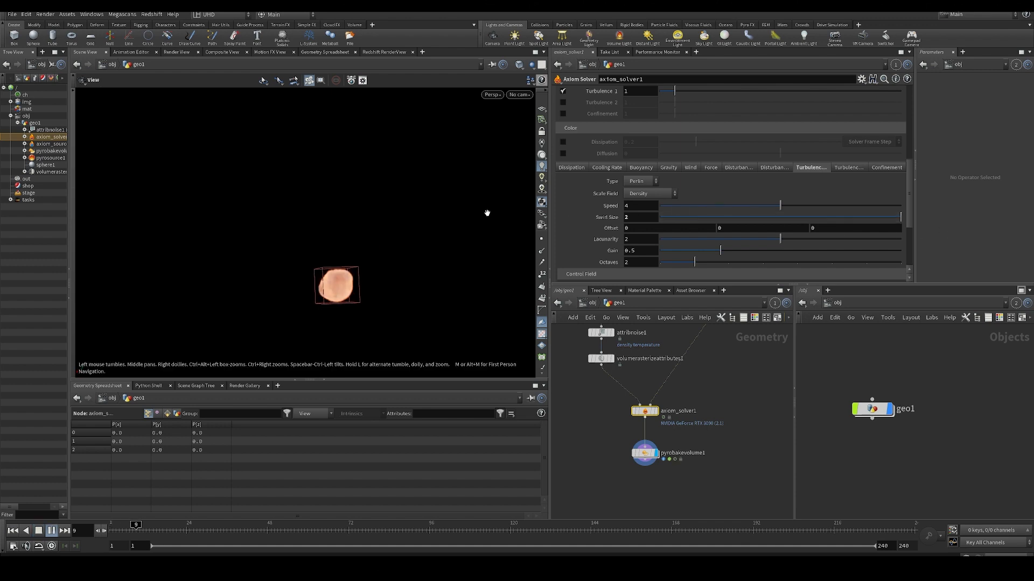
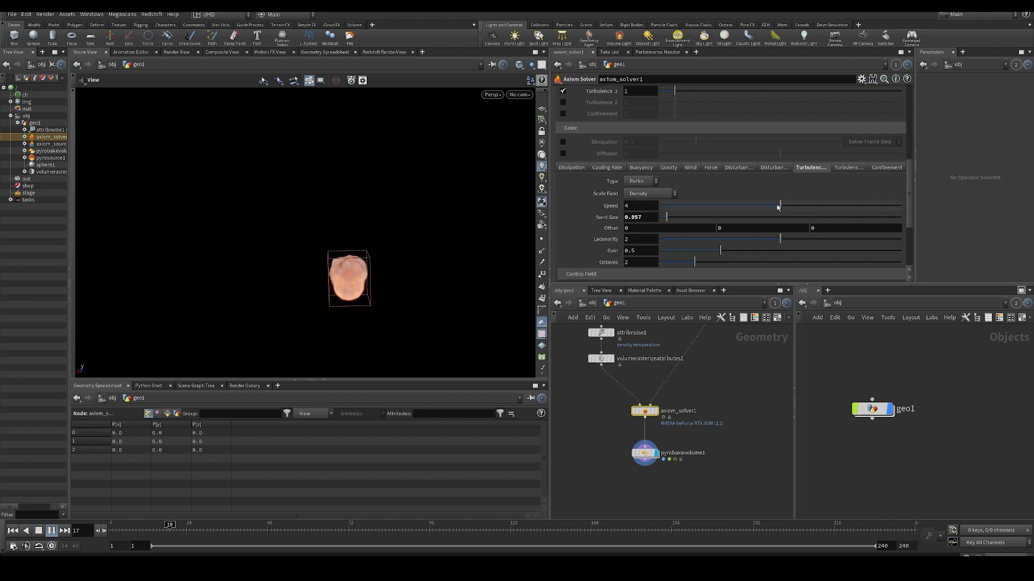
# - Set the Turbulence 1 Speed to 6.515 and then 55 while the simulation plays
pyautogui.moveTo(780, 206); pyautogui.dragTo(856, 206)
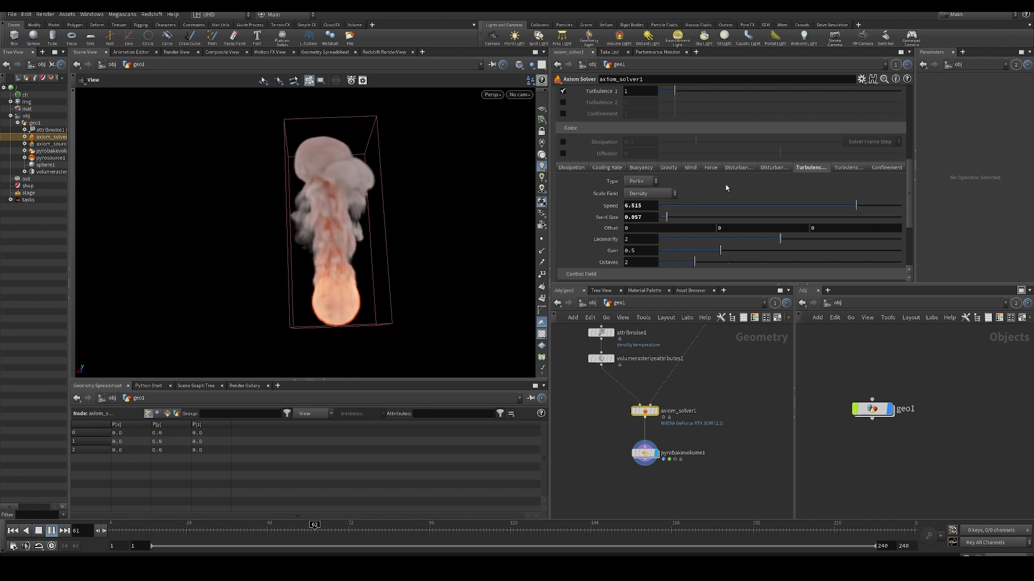
pyautogui.moveTo(648, 206); pyautogui.dragTo(420, 174)
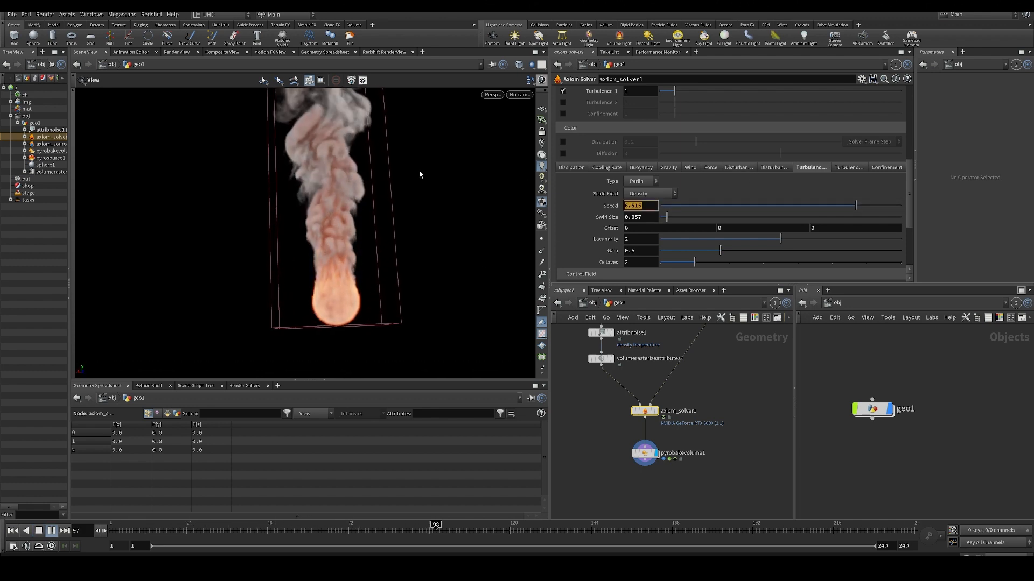
pyautogui.write('55')
pyautogui.press('Return')
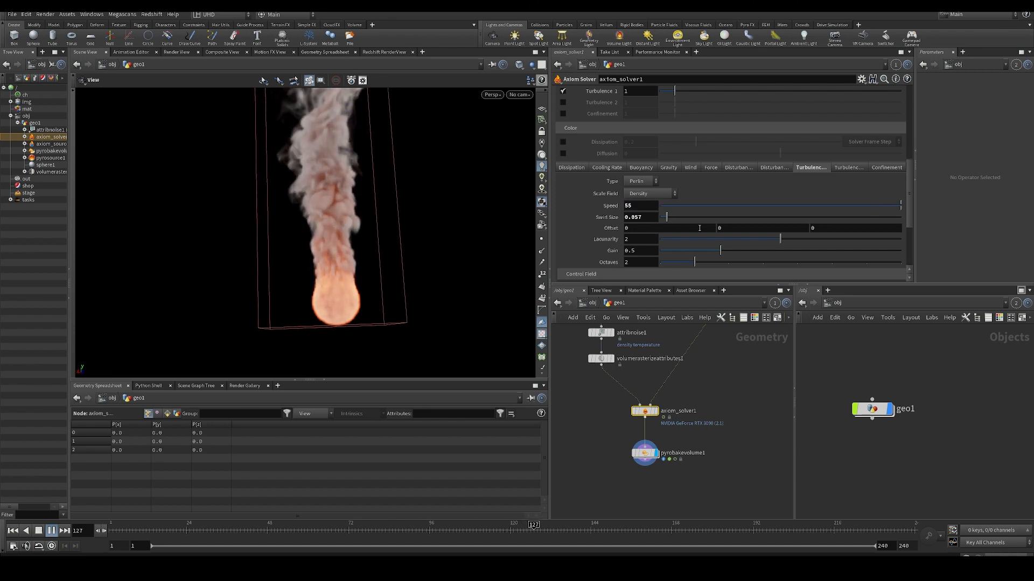
# - Adjust Turbulence 1 to Swirl Size 0.488 and Speed 1.826 during playback, and rewind to the first frame
pyautogui.moveTo(671, 218); pyautogui.dragTo(690, 221)
pyautogui.moveTo(380, 207); pyautogui.dragTo(336, 218)
pyautogui.scroll(-1, 336, 218)
pyautogui.hotkey('ctrl', 'Up')
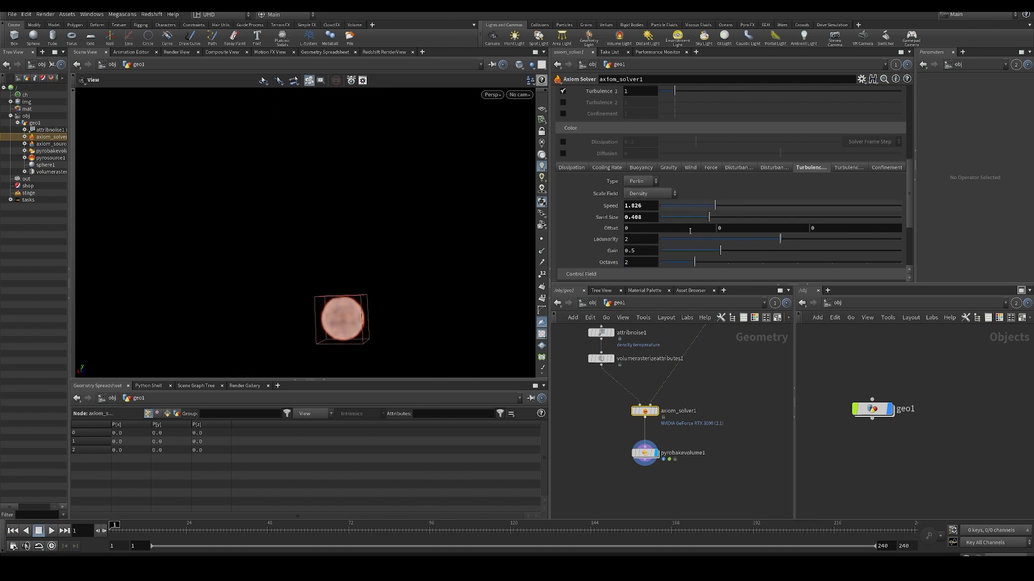
# - Enable Turbulence 2 with Speed 4.268 and Swirl Size 0.111, and play the simulation
pyautogui.scroll(3, 592, 153)
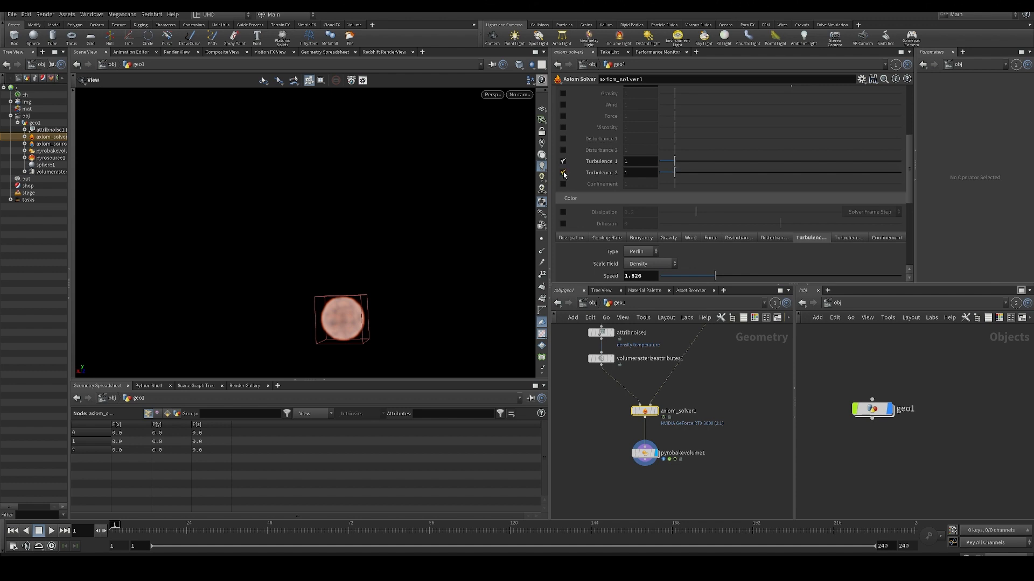
pyautogui.scroll(-3, 668, 244)
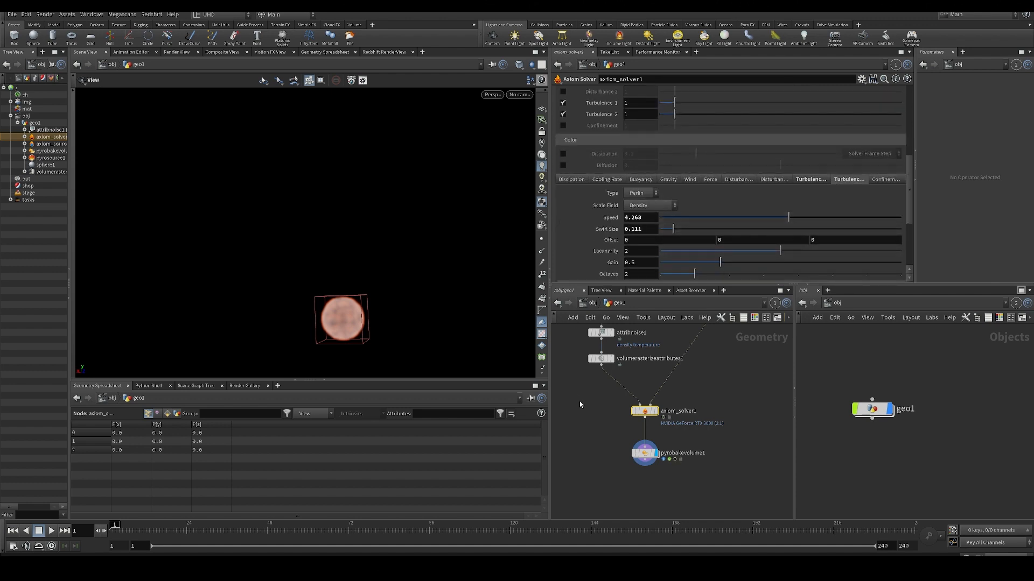
pyautogui.press('Up')
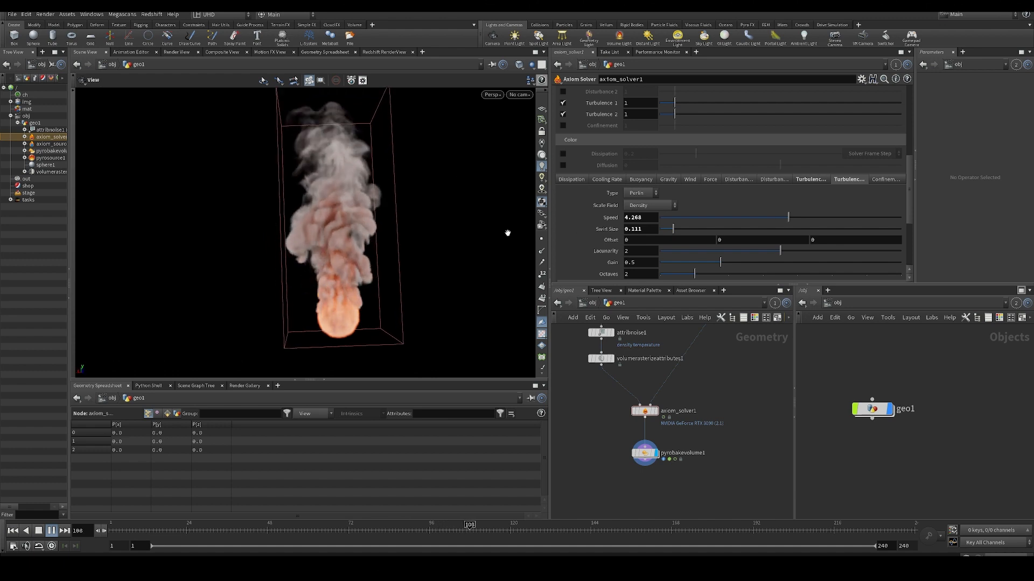
# - From the first frame, swap both turbulences for Disturbance 1 in the velocity settings and play the simulation
pyautogui.hotkey('ctrl', 'Up')
pyautogui.scroll(5, 570, 228)
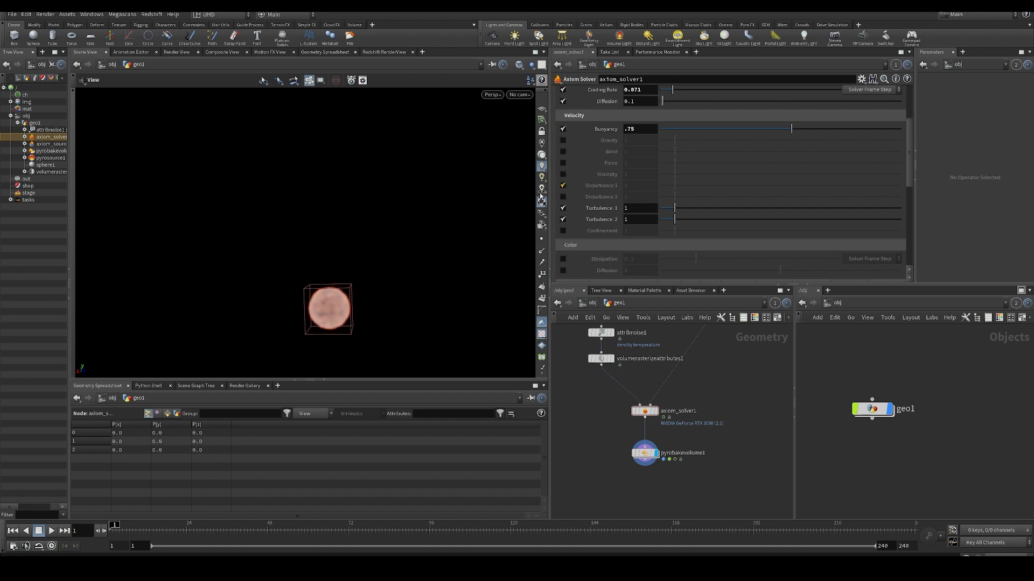
pyautogui.press('Up')
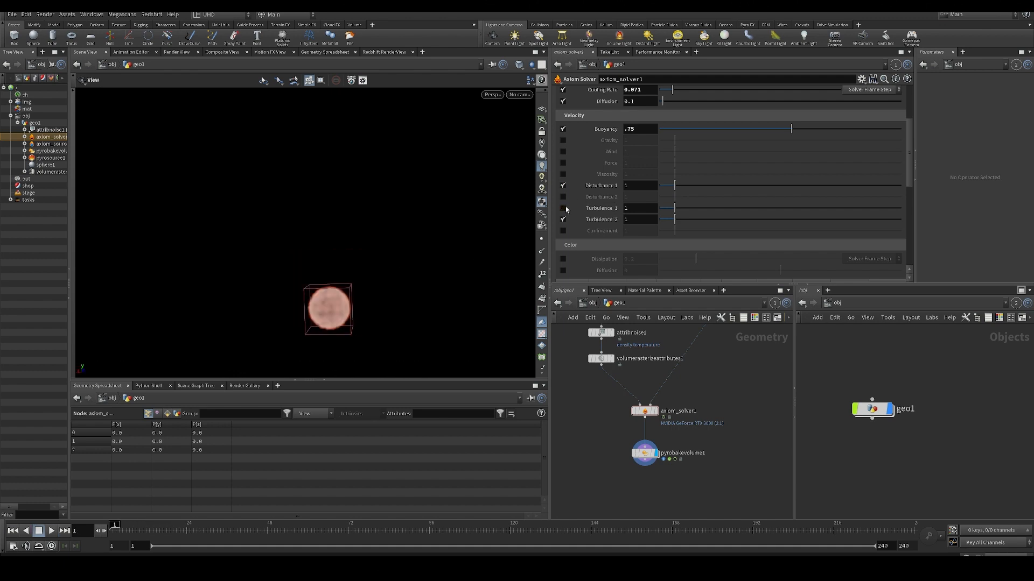
pyautogui.click(562, 219)
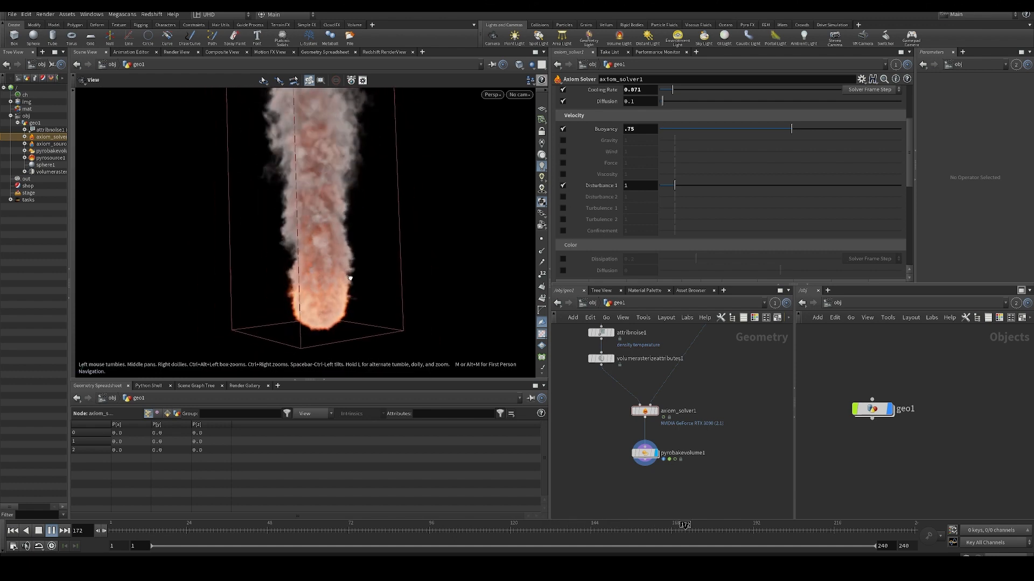
# - Rewind to the first frame and examine the Block Size expression in the Disturbance 1 parameters
pyautogui.scroll(-3, 741, 256)
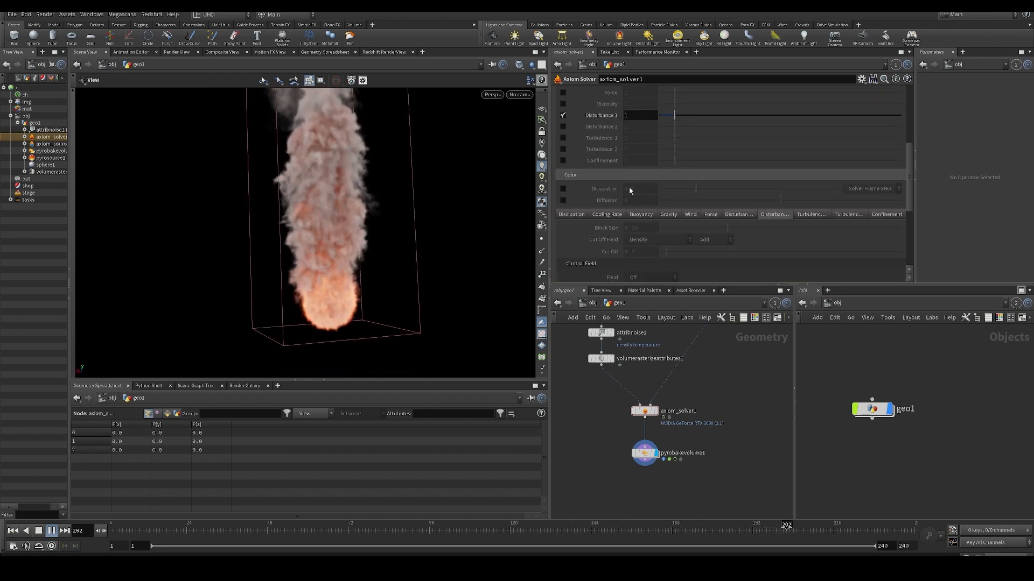
pyautogui.hotkey('ctrl', 'Up')
pyautogui.click(738, 215)
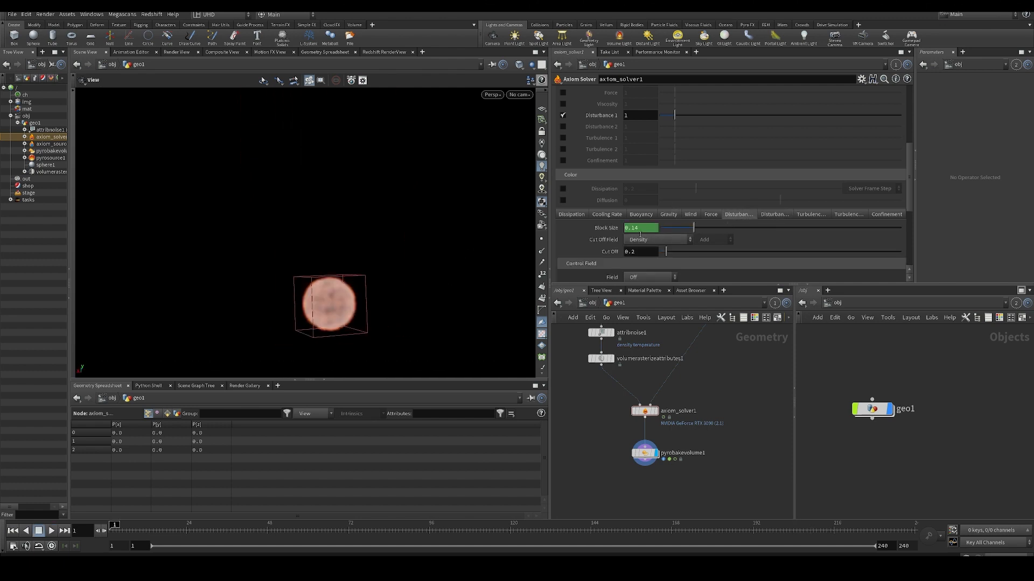
pyautogui.click(608, 227)
pyautogui.click(616, 228)
pyautogui.click(617, 229)
pyautogui.click(618, 229)
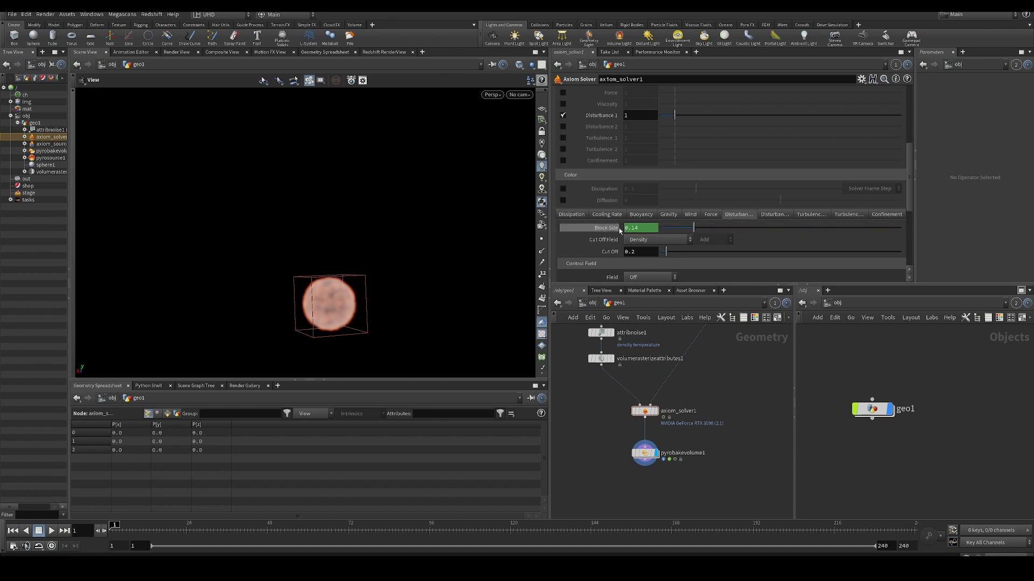
# - Try the expression ch("divisionSize")*4 as the Disturbance 1 Block Size, and undo the change
pyautogui.click(603, 229)
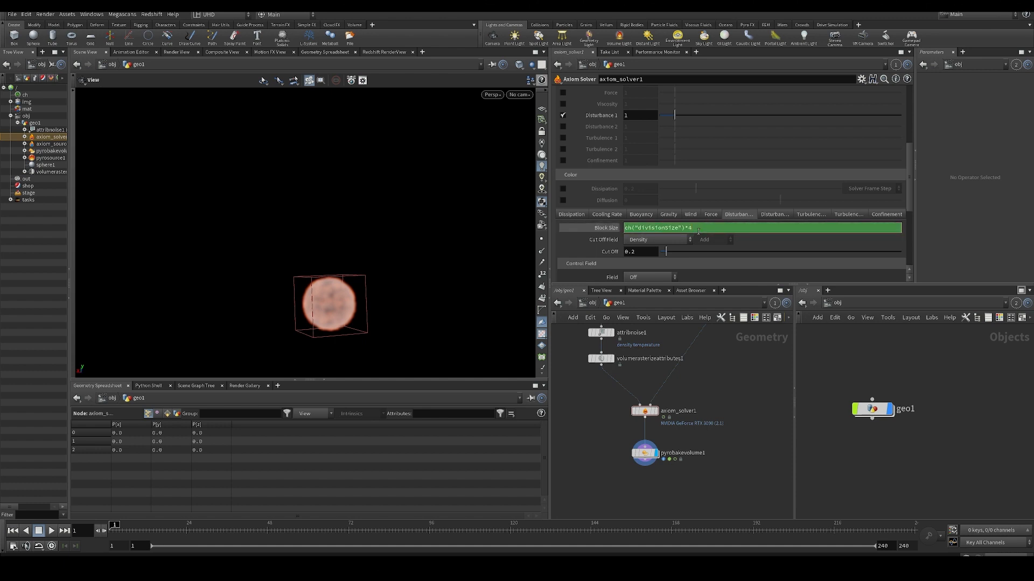
pyautogui.press('Return')
pyautogui.hotkey('ctrl', 'Up')
pyautogui.hotkey('ctrl', 'z')
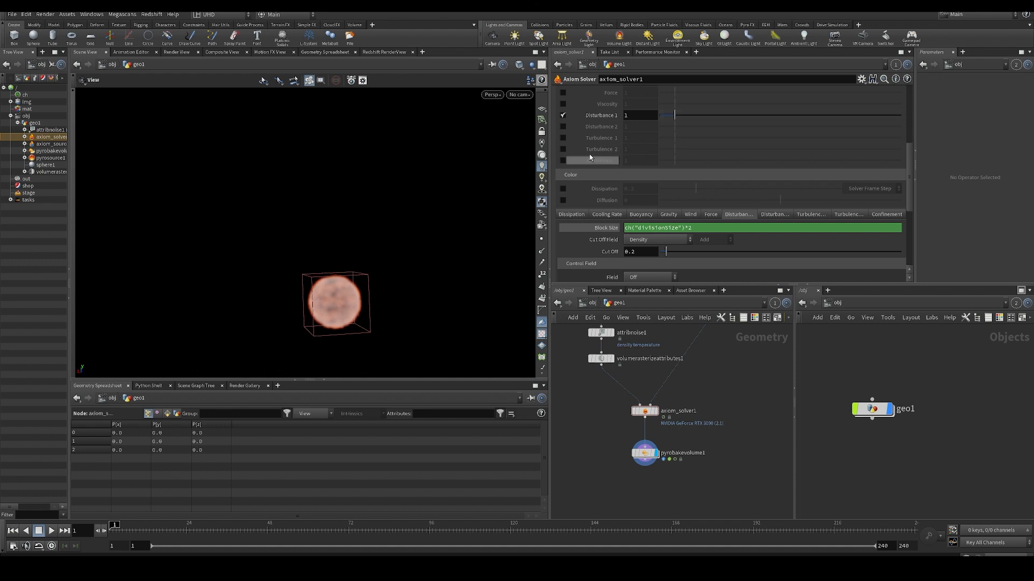
# - Enable Disturbance 2, reveal its Block Size expression and play the simulation
pyautogui.click(563, 126)
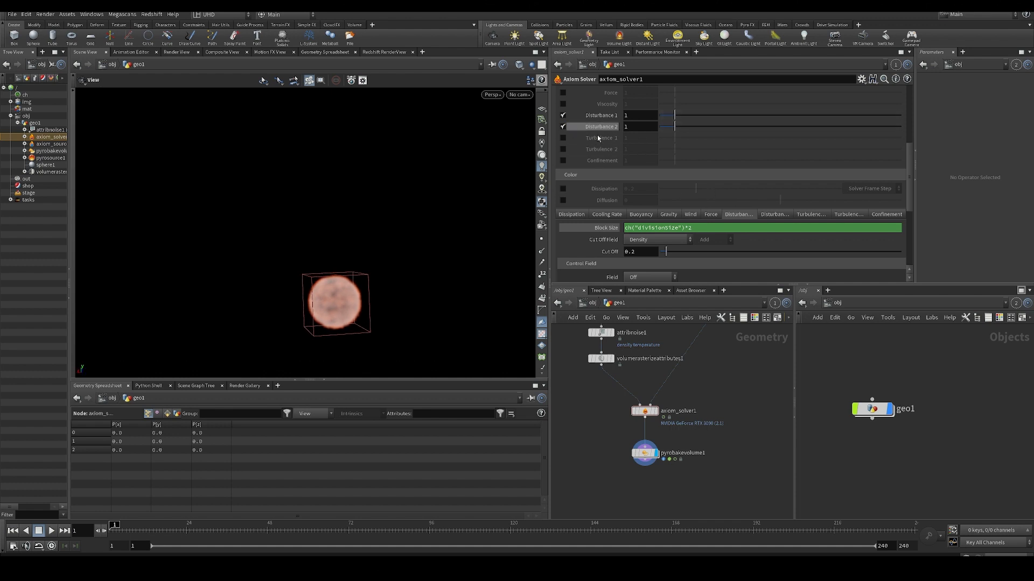
pyautogui.click(761, 214)
pyautogui.click(605, 229)
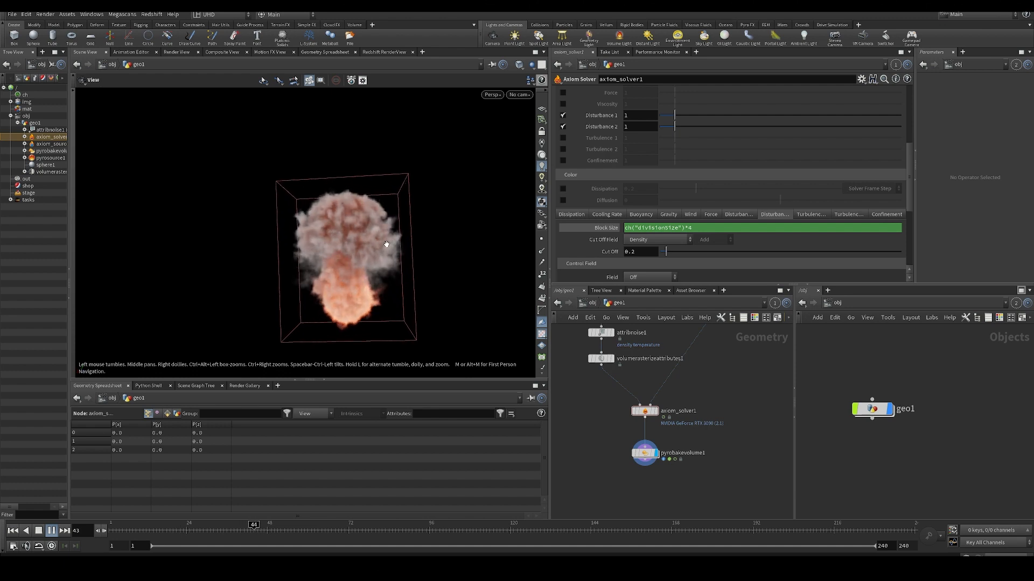
pyautogui.click(604, 229)
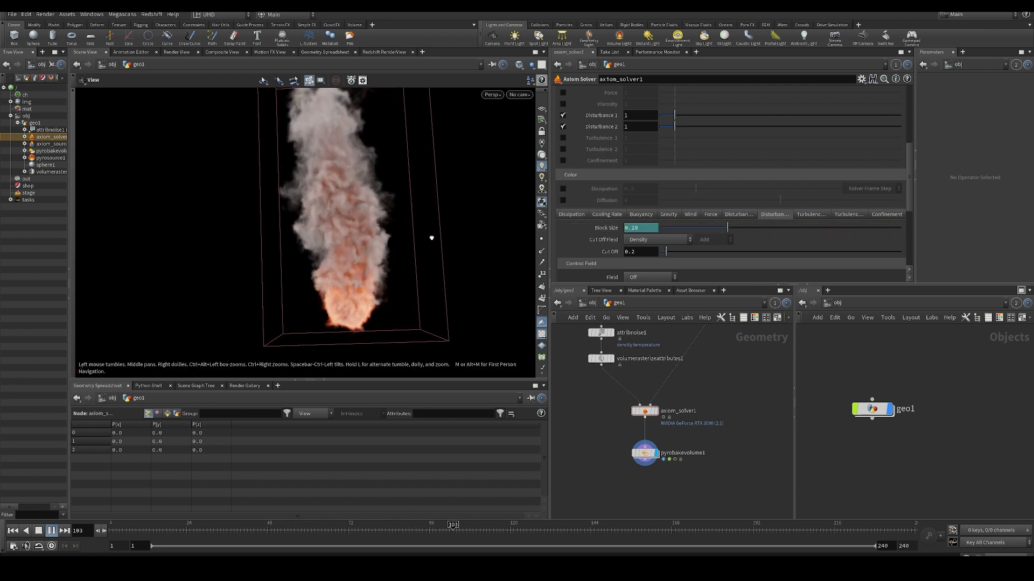
# - Compare the Block Size expressions and values of Disturbance 1 and Disturbance 2 while the simulation plays
pyautogui.click(608, 231)
pyautogui.click(735, 216)
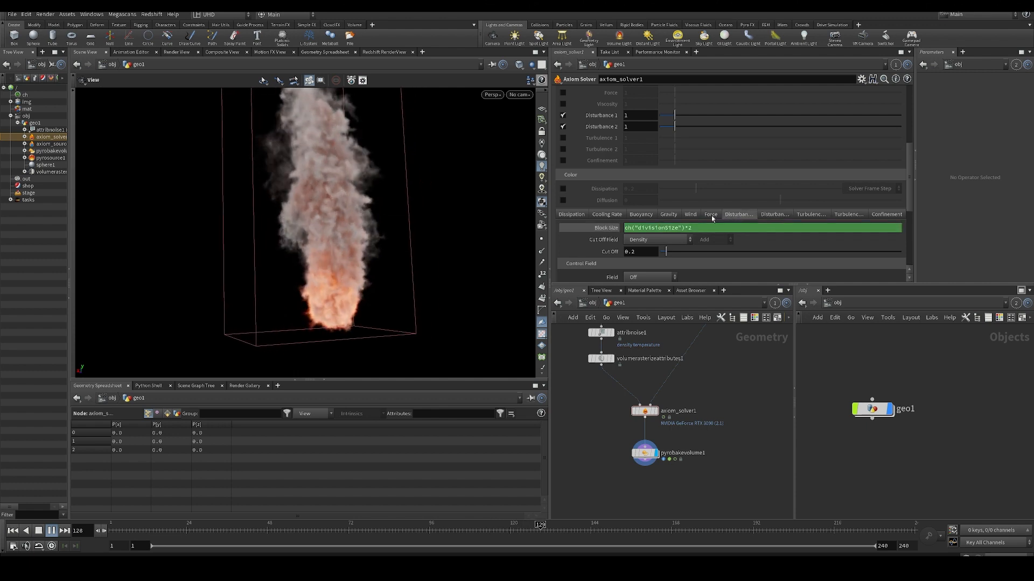
pyautogui.click(605, 228)
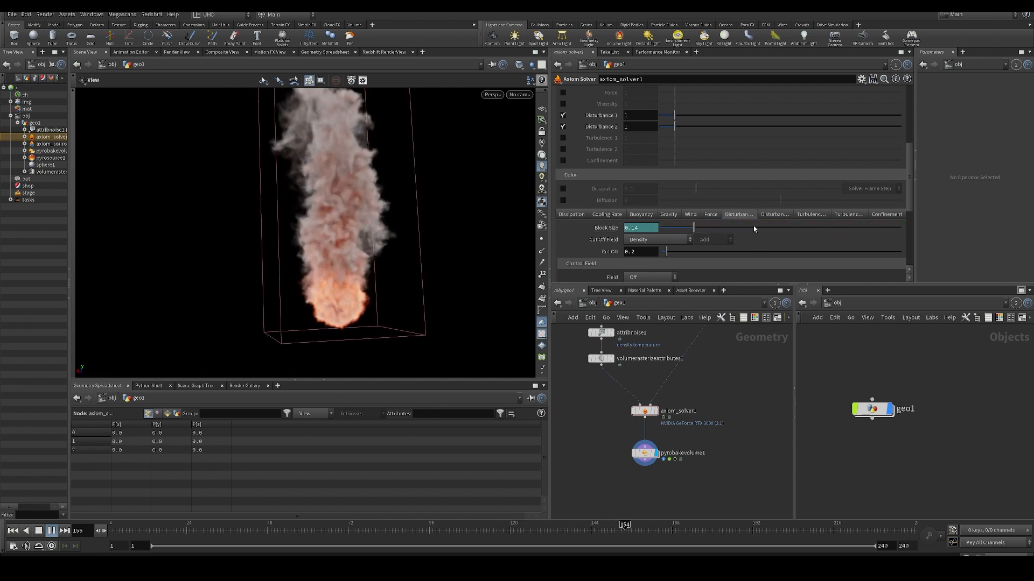
pyautogui.click(774, 214)
pyautogui.click(611, 229)
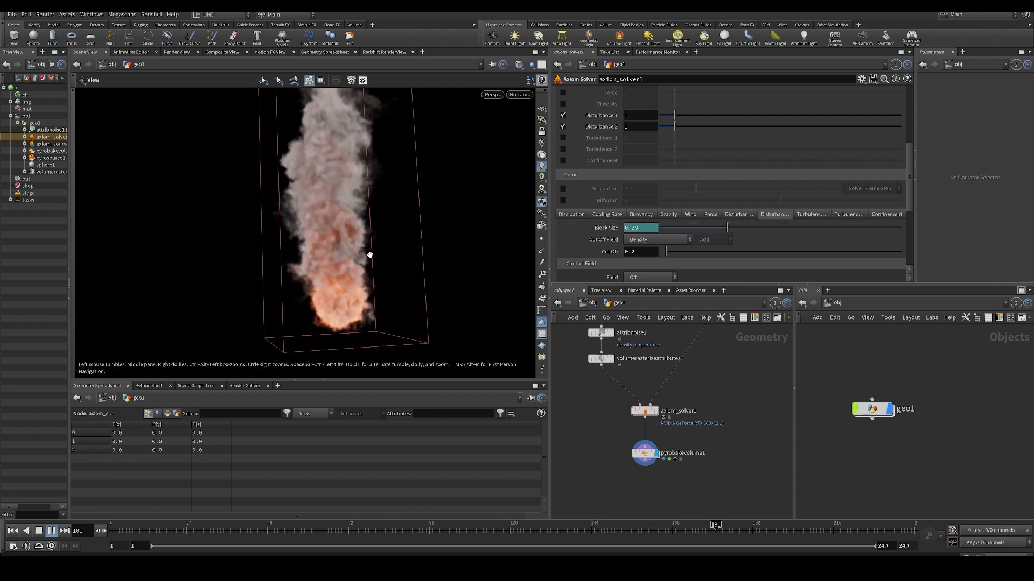
# - Rewind to the first frame, disable Disturbance 2 and return to the Disturbance 1 parameters
pyautogui.hotkey('ctrl', 'Up')
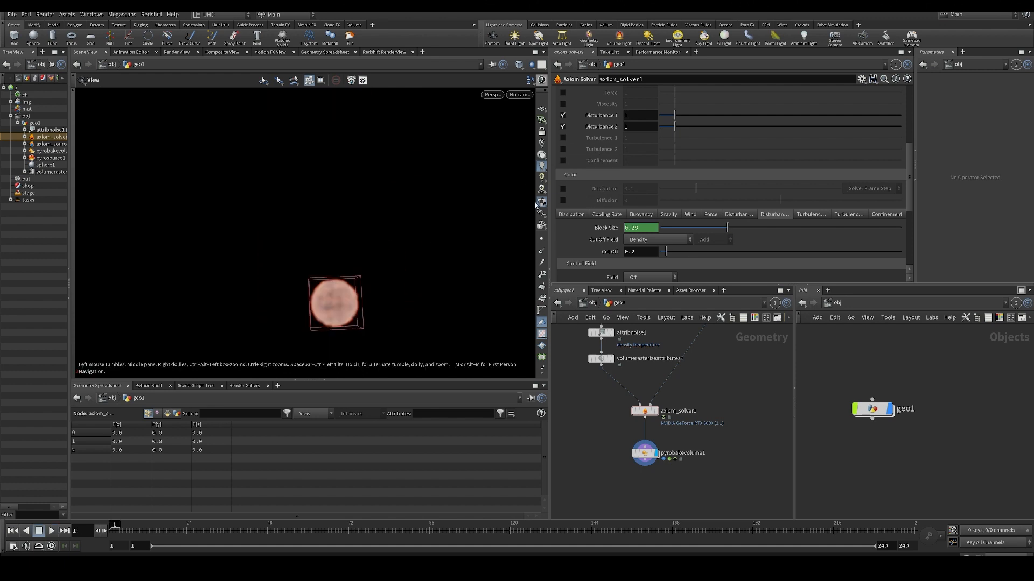
pyautogui.click(563, 127)
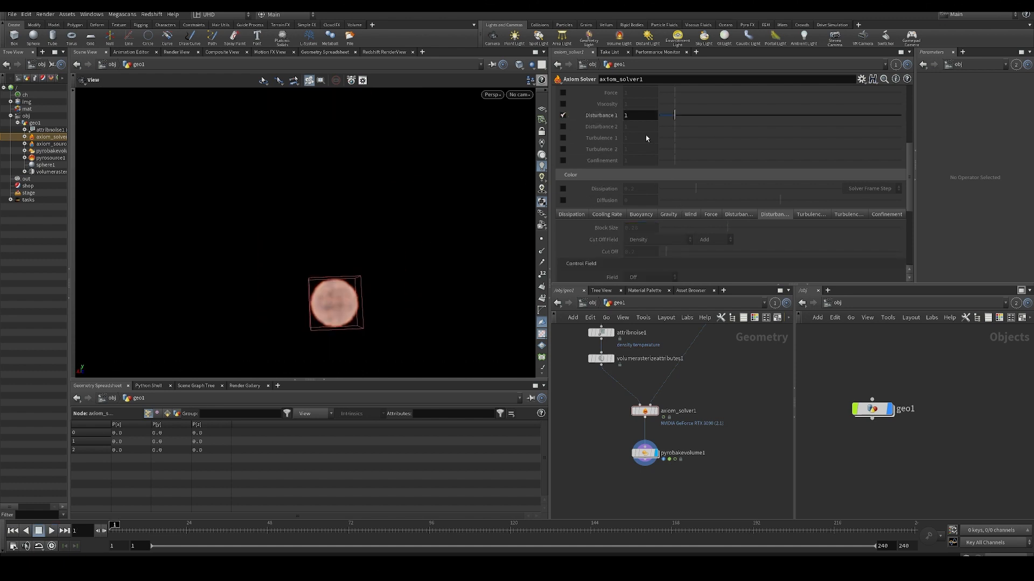
pyautogui.click(737, 215)
# - Replace the Disturbance 1 Block Size expression with the value 1 and play the simulation
pyautogui.click(630, 240)
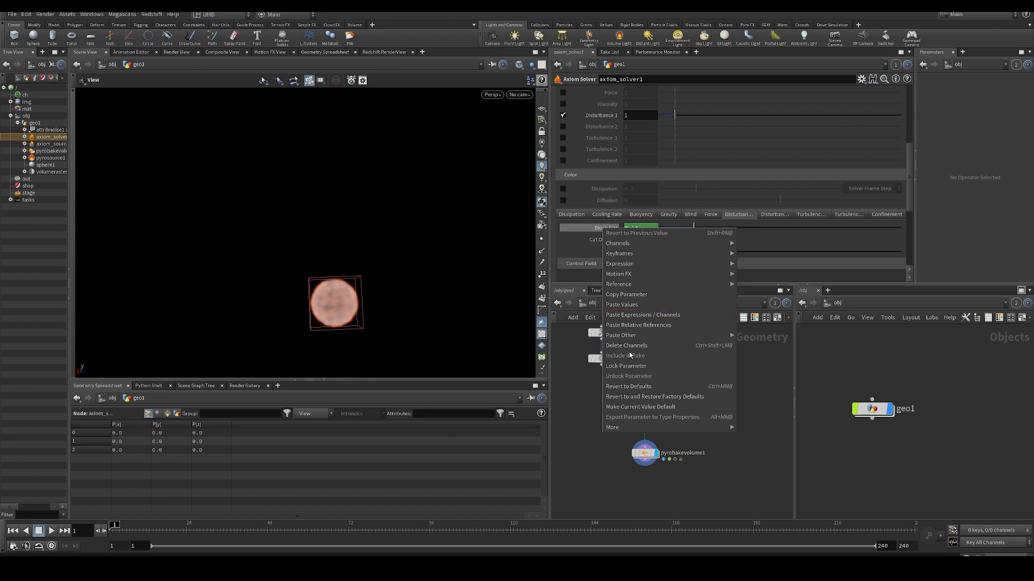
pyautogui.click(630, 241)
pyautogui.write('1')
pyautogui.click(634, 449)
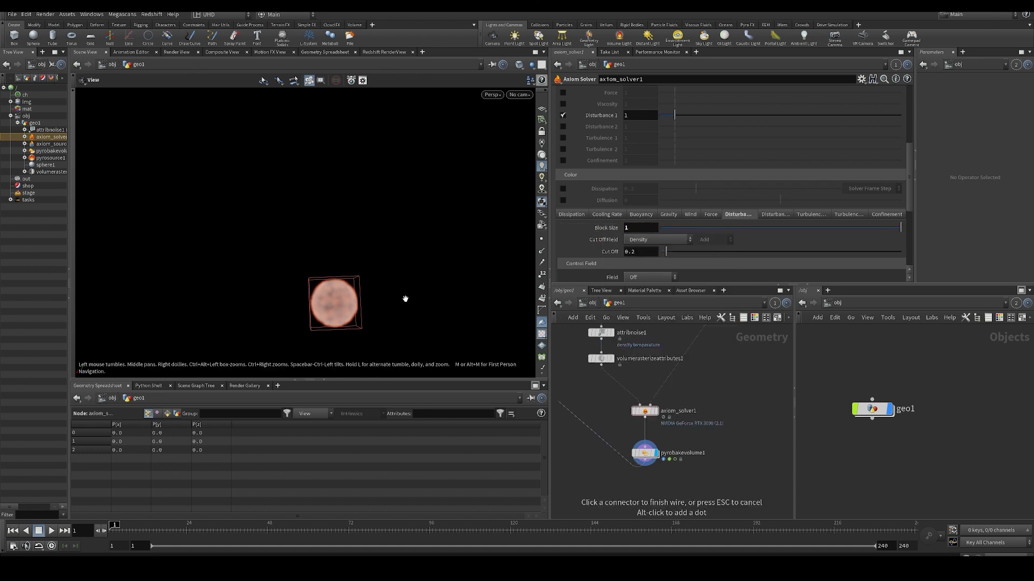
pyautogui.press('Up')
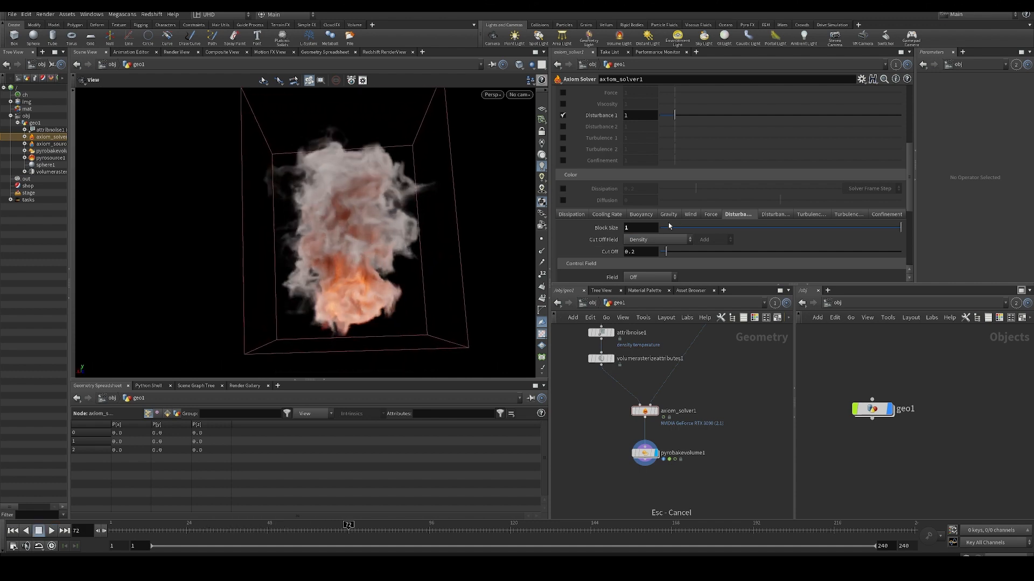
pyautogui.moveTo(367, 305); pyautogui.dragTo(416, 264)
# - Add a Box node, display it in the viewport as a size reference, and delete it
pyautogui.press('Tab')
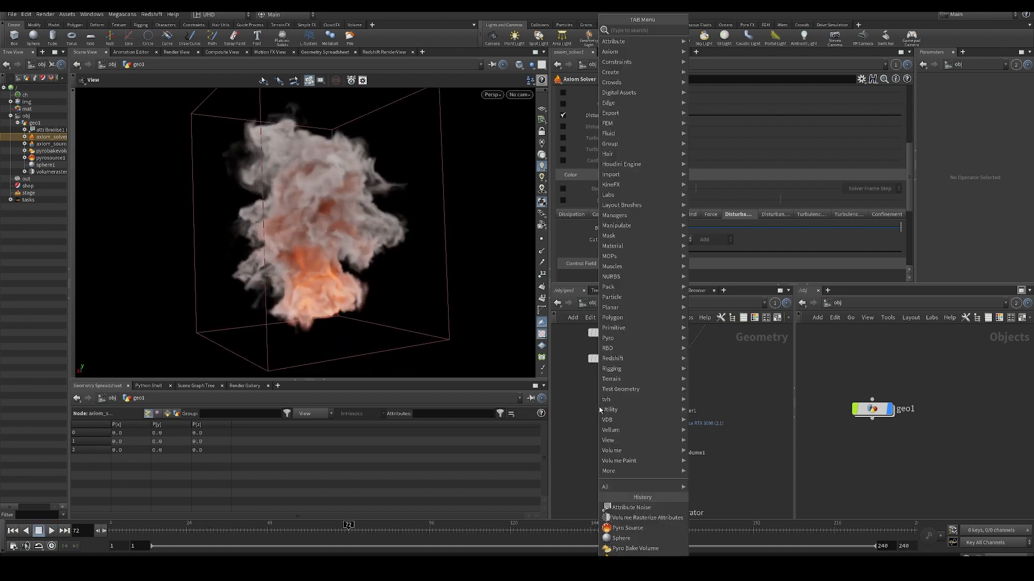
pyautogui.write('box')
pyautogui.press('Return')
pyautogui.click(600, 409)
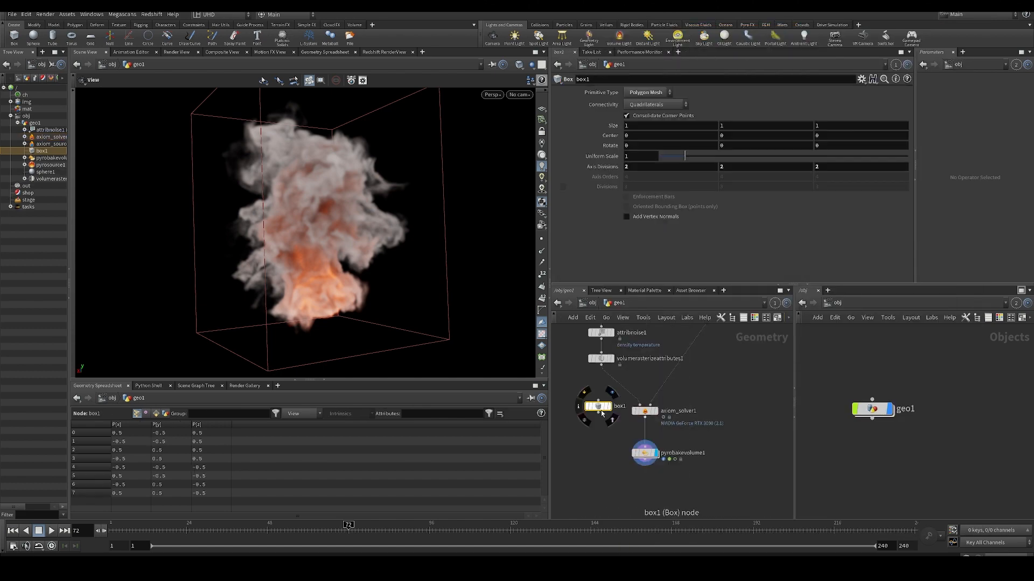
pyautogui.click(609, 407)
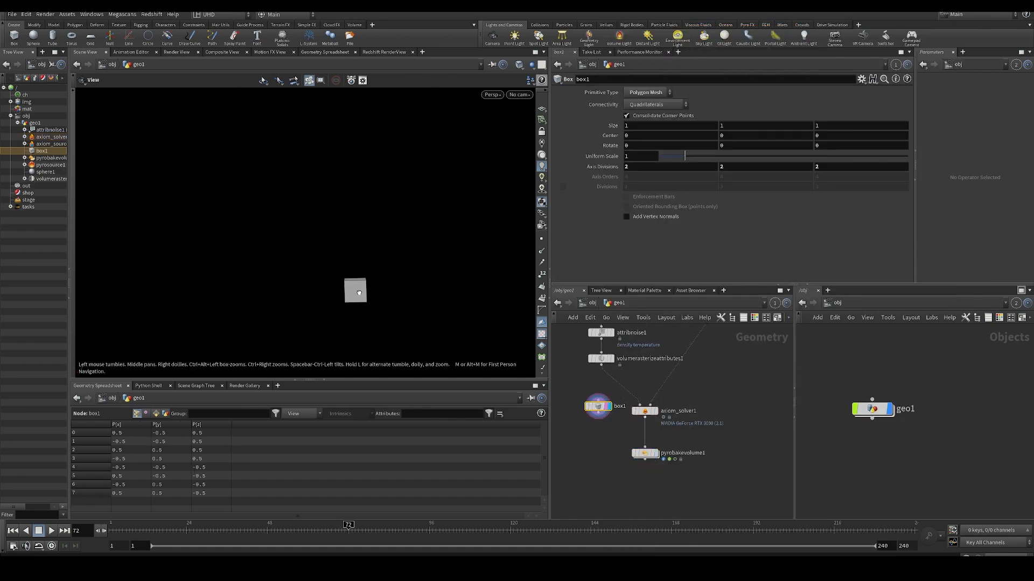
pyautogui.press('Delete')
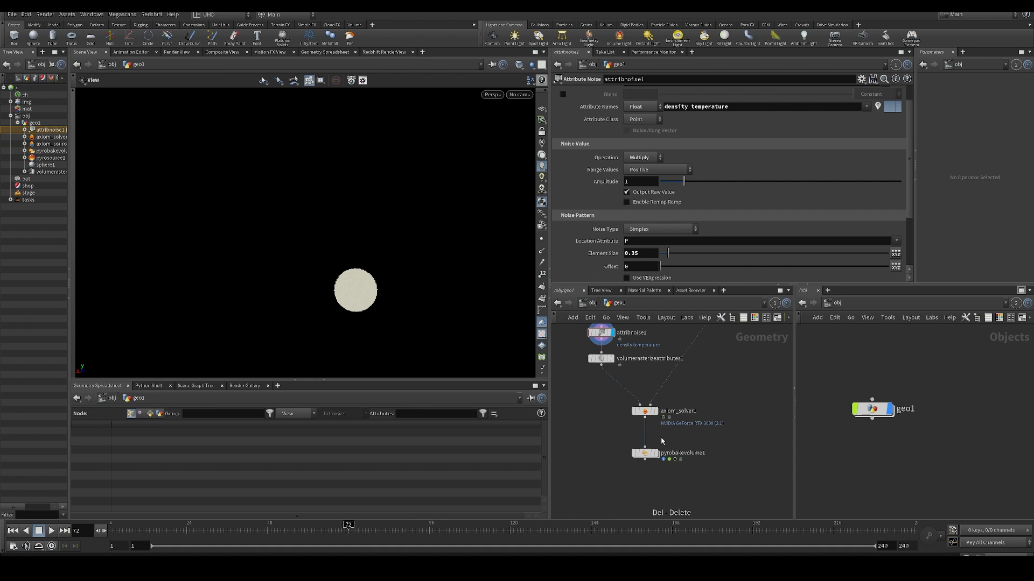
# - Display axiom_solver1 in the viewport, play its simulation and rewind to the first frame
pyautogui.click(655, 412)
pyautogui.press('Up')
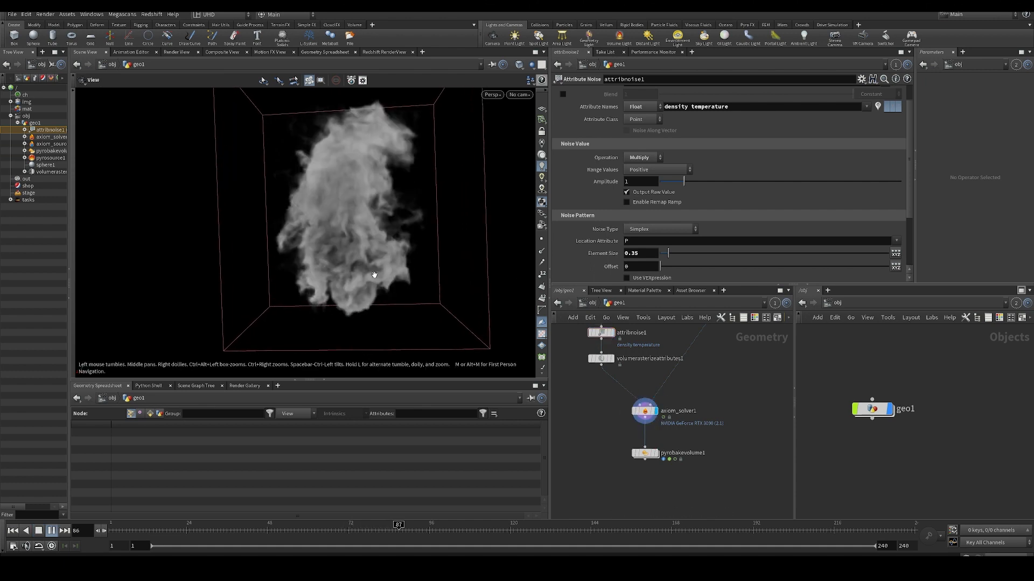
pyautogui.hotkey('ctrl', 'Up')
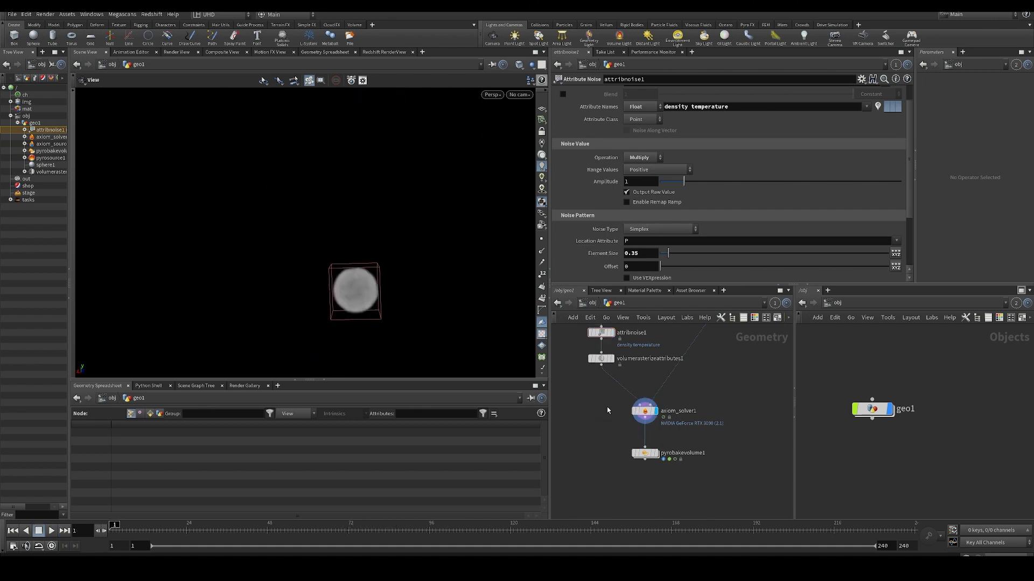
# - Set the Disturbance 1 Block Size of axiom_solver1 to 5 and play the simulation
pyautogui.click(645, 411)
pyautogui.write('5')
pyautogui.press('Return')
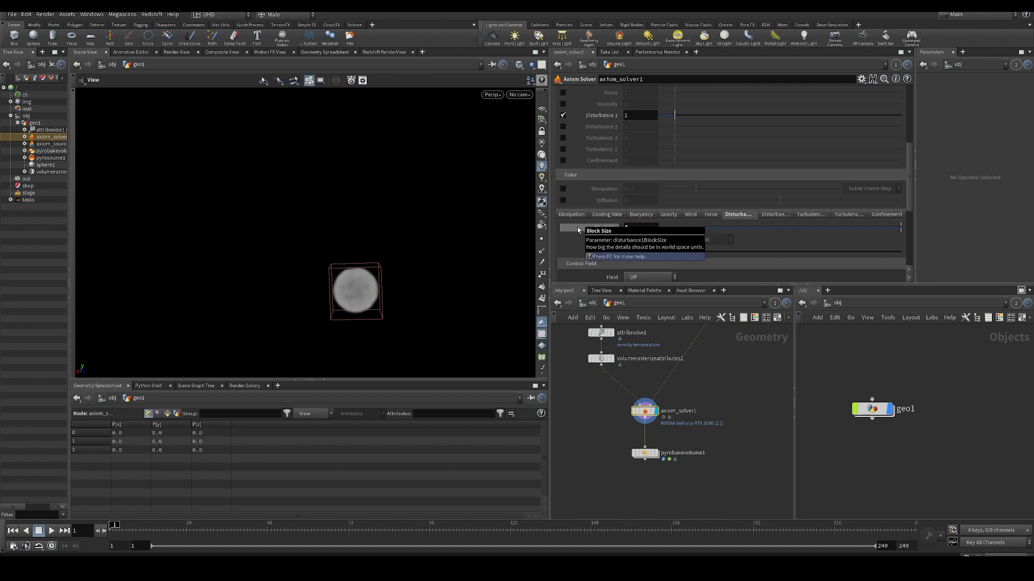
pyautogui.press('Up')
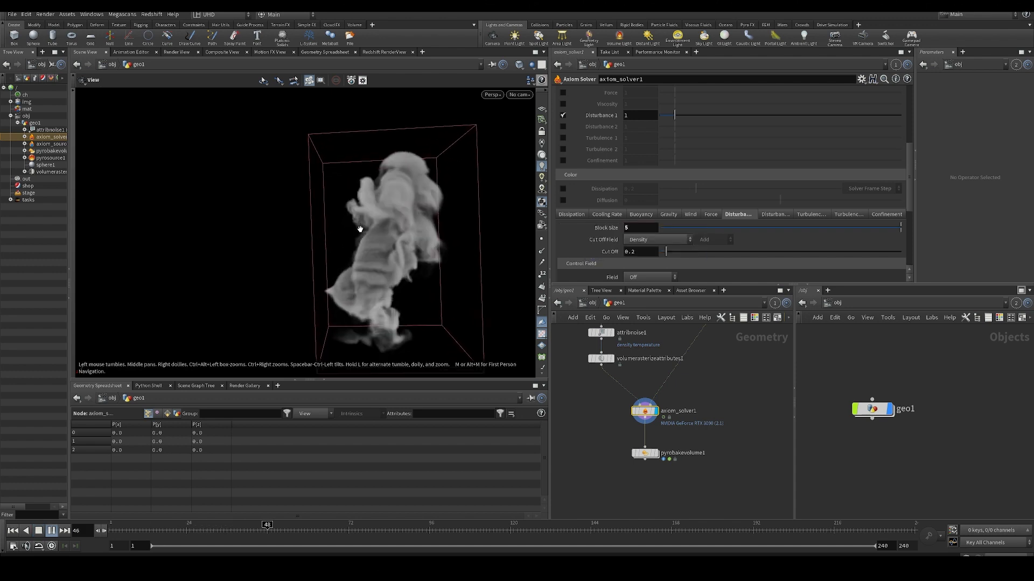
# - Rewind the simulation and undo the Disturbance 1 Block Size changes to bring back its expression and the pyrobakevolume1 display
pyautogui.hotkey('ctrl', 'Up')
pyautogui.moveTo(635, 229); pyautogui.dragTo(579, 232)
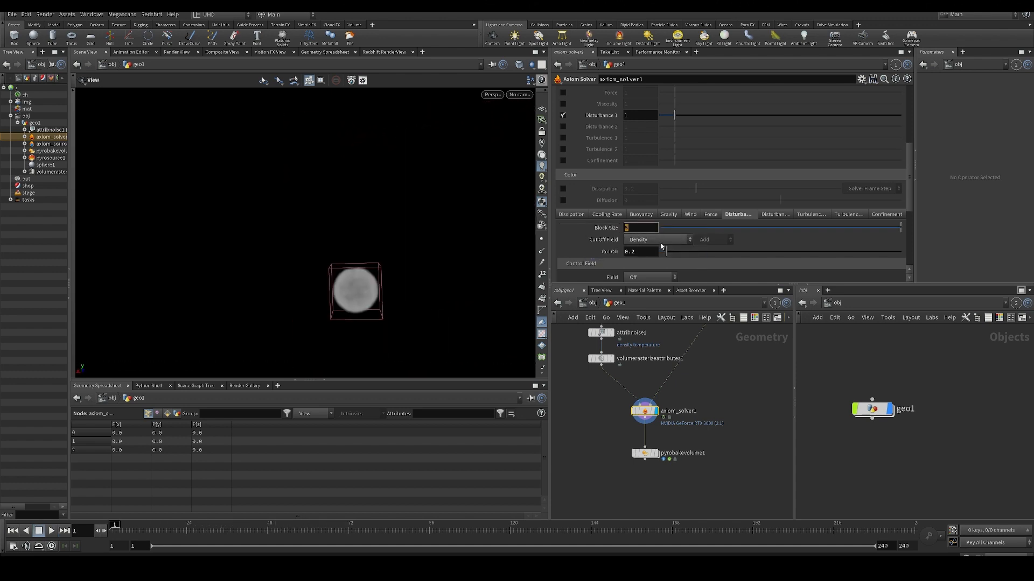
pyautogui.hotkey('ctrl', 'z')
pyautogui.hotkey('ctrl', 'z')
pyautogui.hotkey('ctrl', 'z')
pyautogui.hotkey('ctrl', 'z')
pyautogui.hotkey('ctrl', 'z')
pyautogui.hotkey('ctrl', 'z')
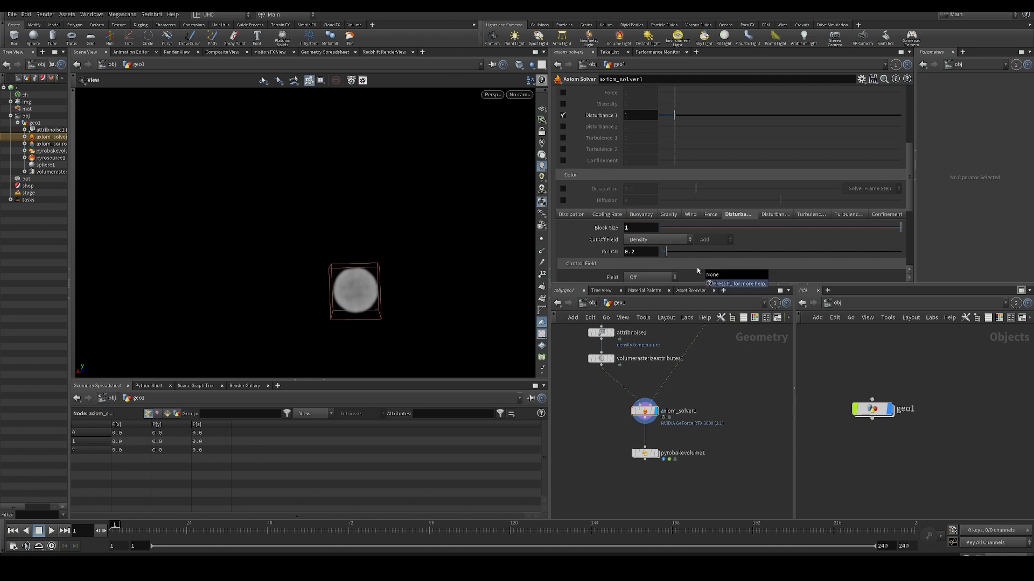
pyautogui.hotkey('ctrl', 'z')
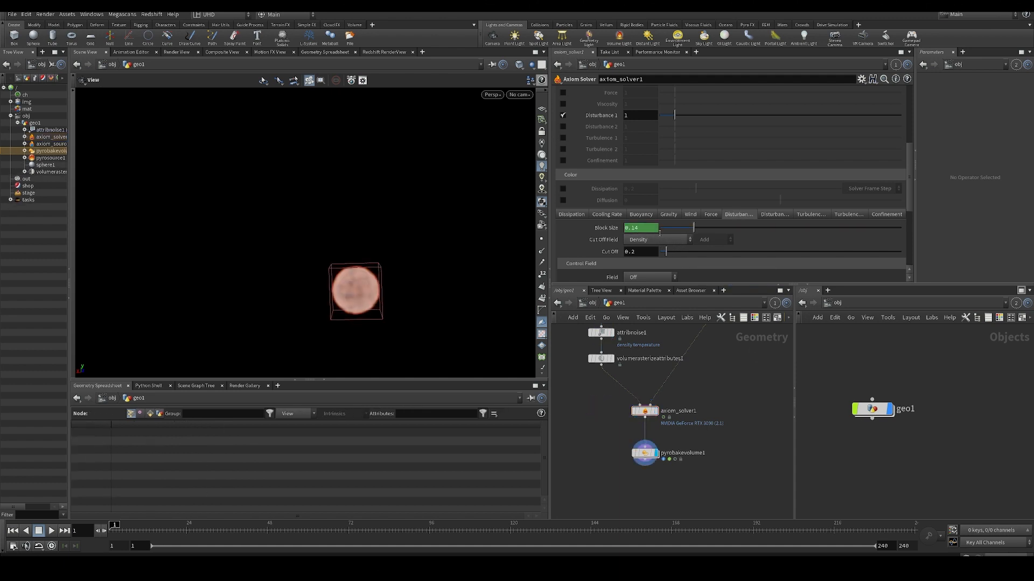
# - Set the Disturbance 1 control field of axiom_solver1 to Velocity (Speed) and play the simulation
pyautogui.scroll(-3, 729, 242)
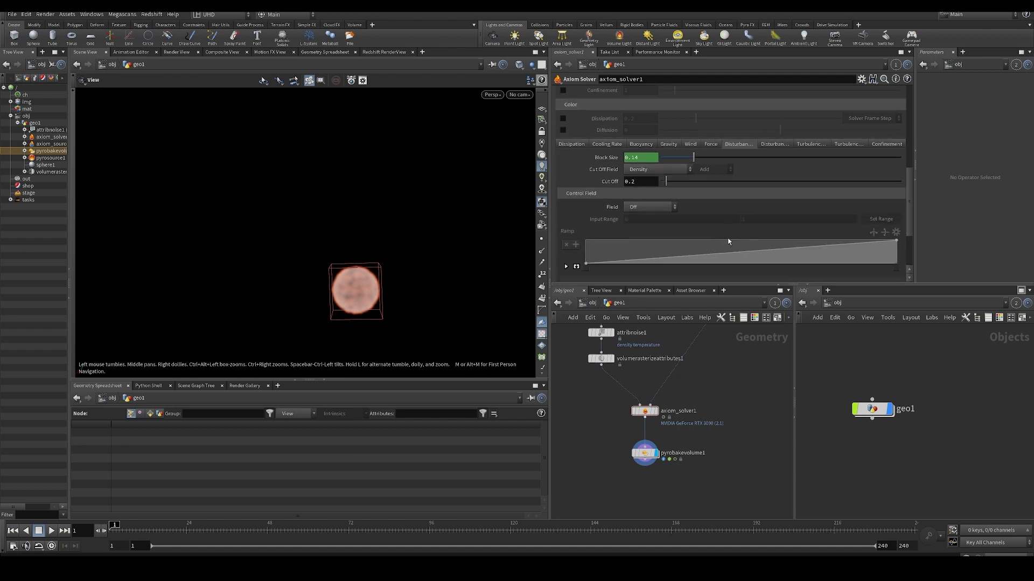
pyautogui.click(675, 206)
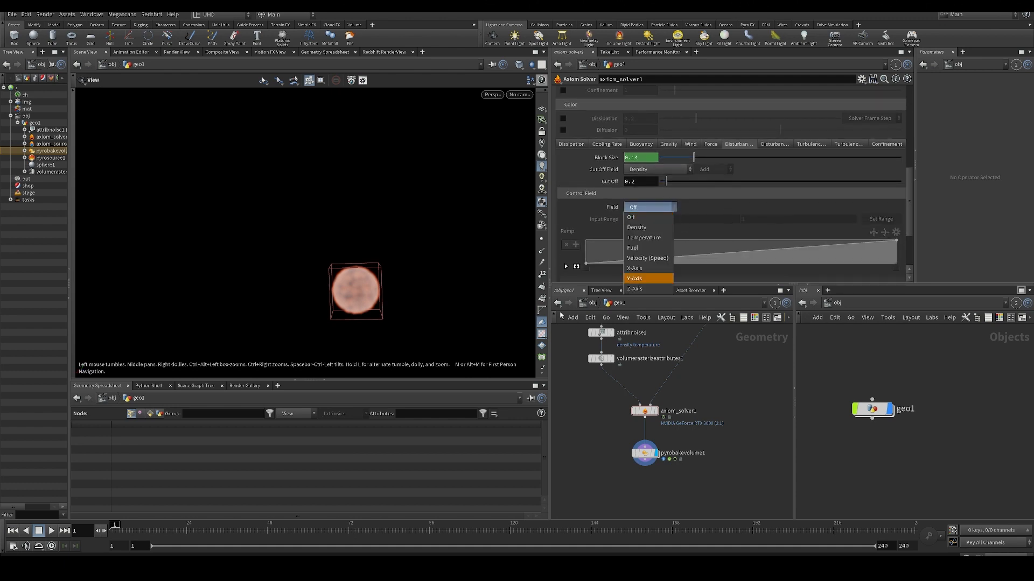
pyautogui.click(644, 259)
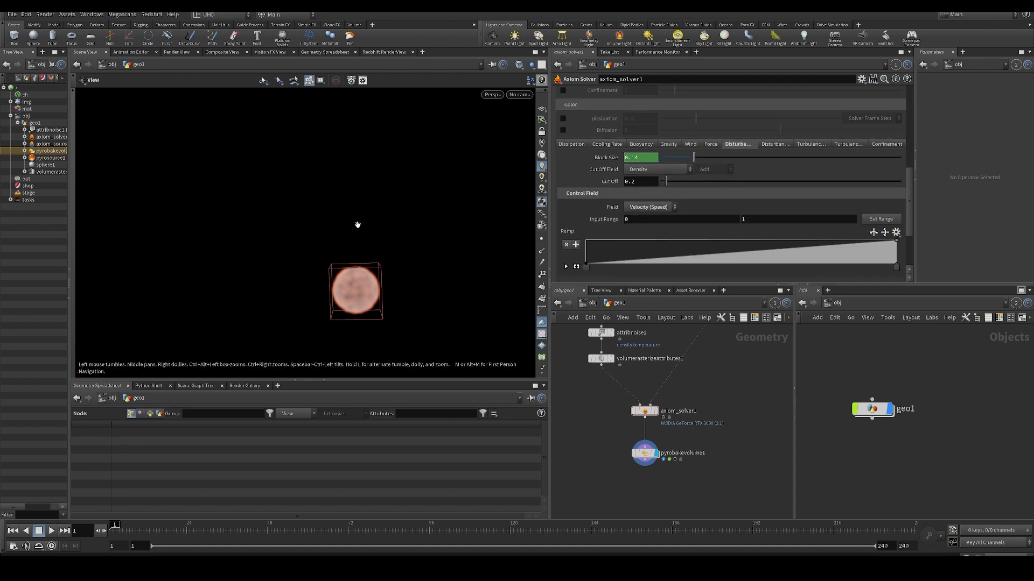
pyautogui.press('Up')
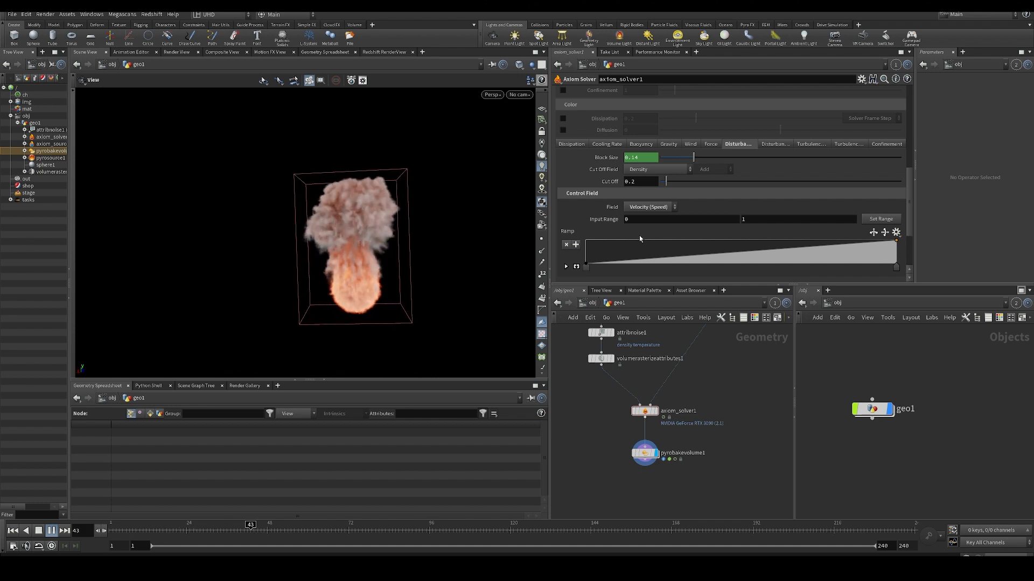
# - Reverse the Velocity (Speed) input range of Disturbance 1 to 1 and 0 and replay the simulation from the start
pyautogui.hotkey('ctrl', 'Up')
pyautogui.write('1')
pyautogui.press('Tab')
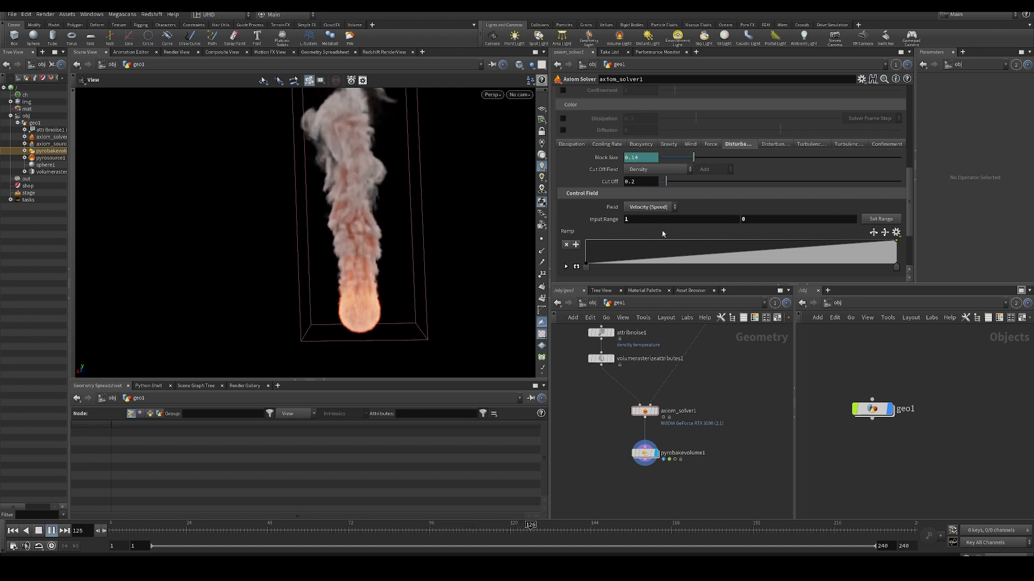
pyautogui.press('Escape')
pyautogui.press('Up')
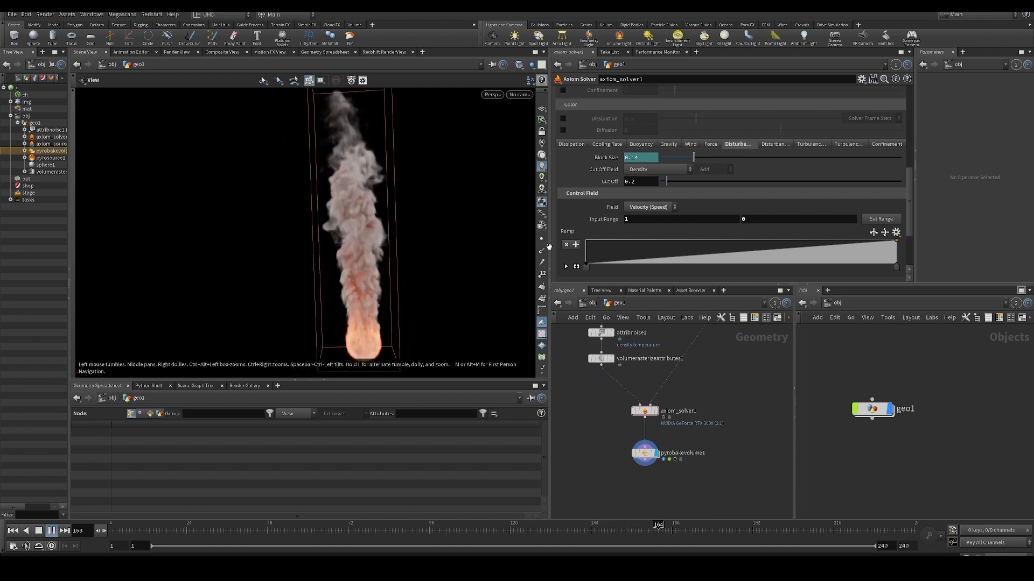
# - Set the Disturbance 1 input range to 0 and 1, and switch its control field to Temperature
pyautogui.hotkey('ctrl', 'Up')
pyautogui.moveTo(640, 219); pyautogui.dragTo(584, 219)
pyautogui.write('0')
pyautogui.press('Tab')
pyautogui.write('1')
pyautogui.press('Return')
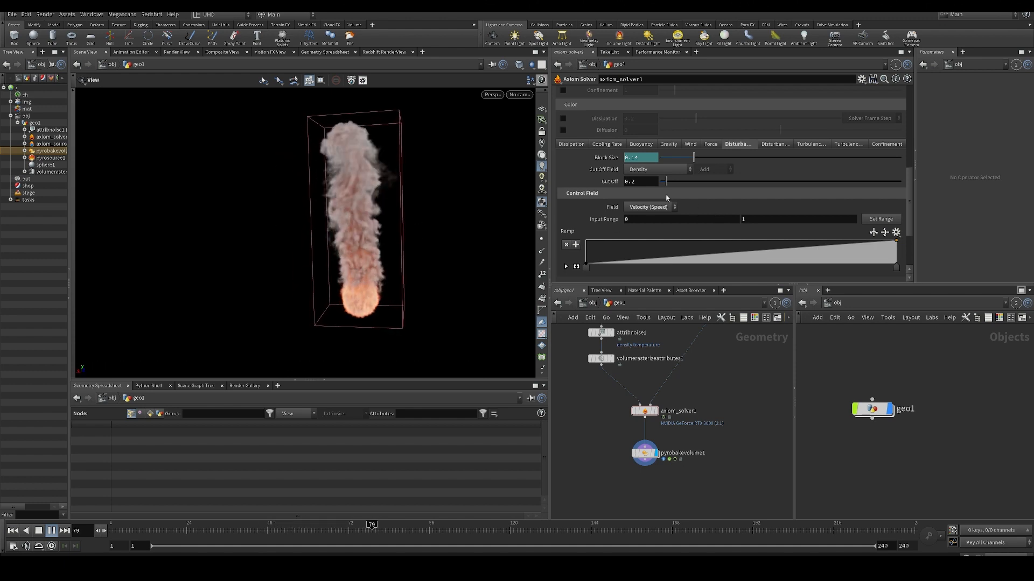
pyautogui.click(652, 207)
pyautogui.click(651, 233)
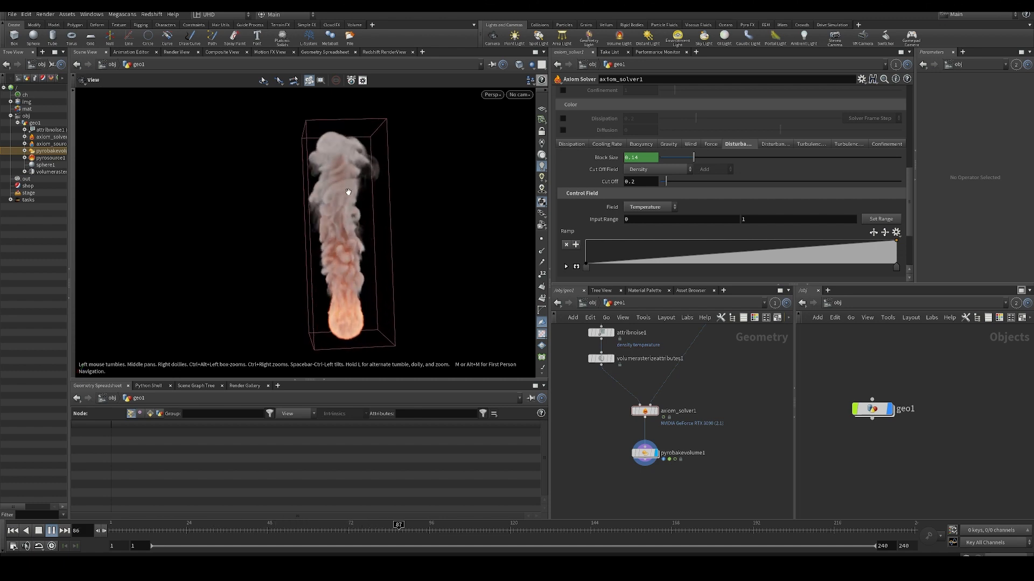
# - Reverse the Temperature input range of Disturbance 1 to 1 and 0 and play the simulation
pyautogui.hotkey('ctrl', 'Up')
pyautogui.moveTo(640, 220); pyautogui.dragTo(596, 220)
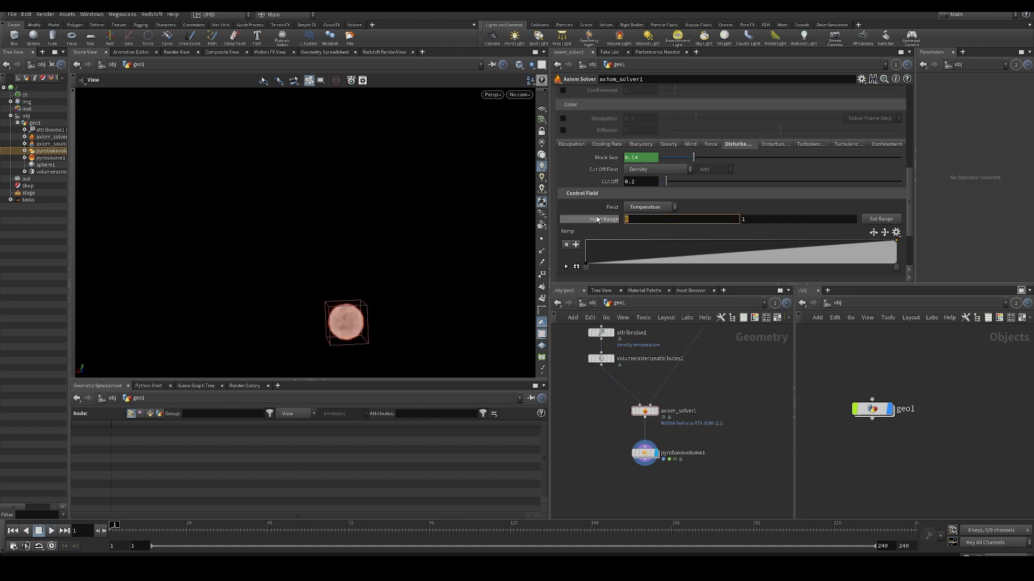
pyautogui.write('1')
pyautogui.press('Tab')
pyautogui.press('Up')
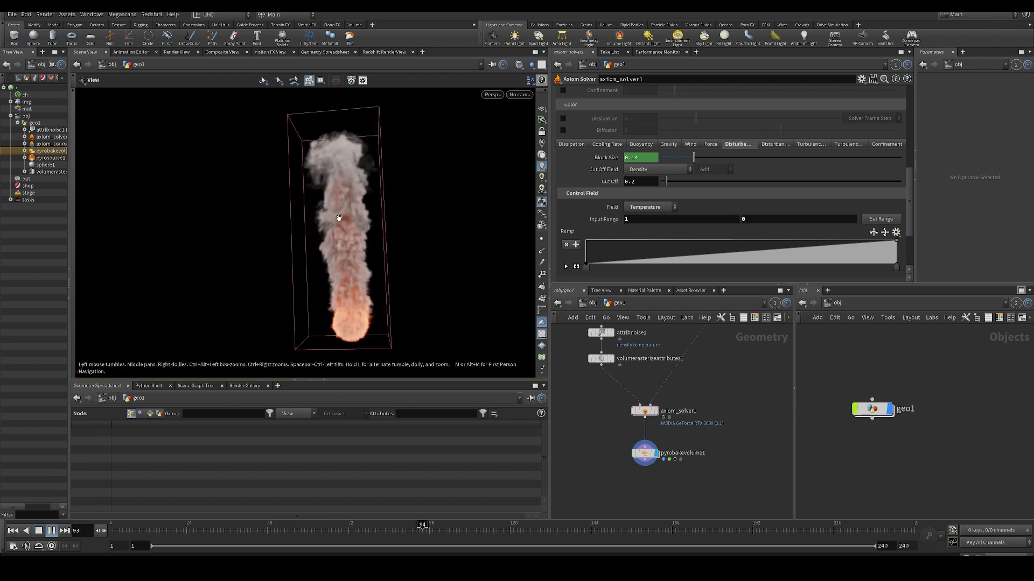
pyautogui.moveTo(327, 191); pyautogui.dragTo(406, 238)
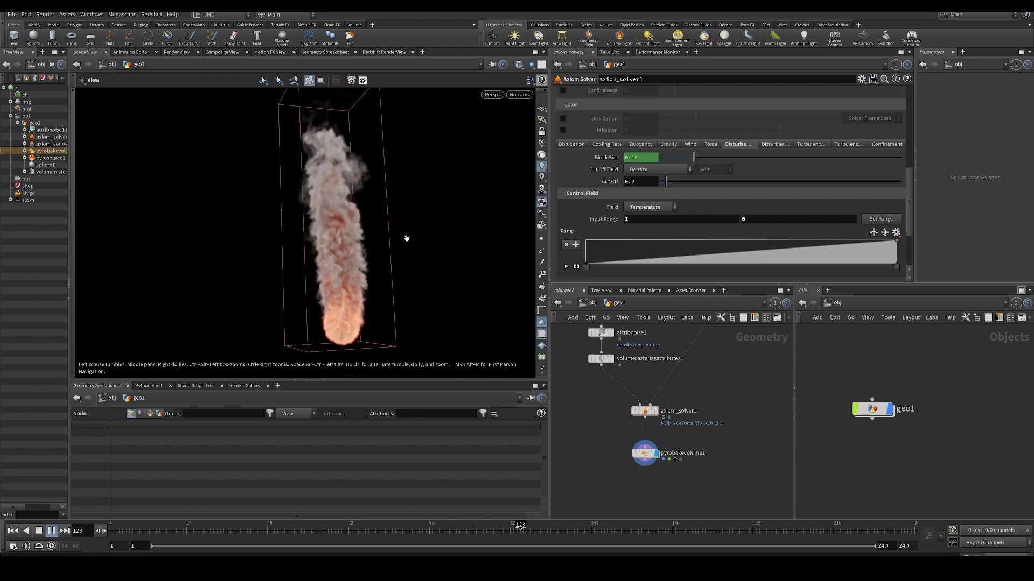
# - Rewind the simulation and undo the Disturbance 1 control field and input range changes, including its activation
pyautogui.hotkey('ctrl', 'Up')
pyautogui.click(651, 206)
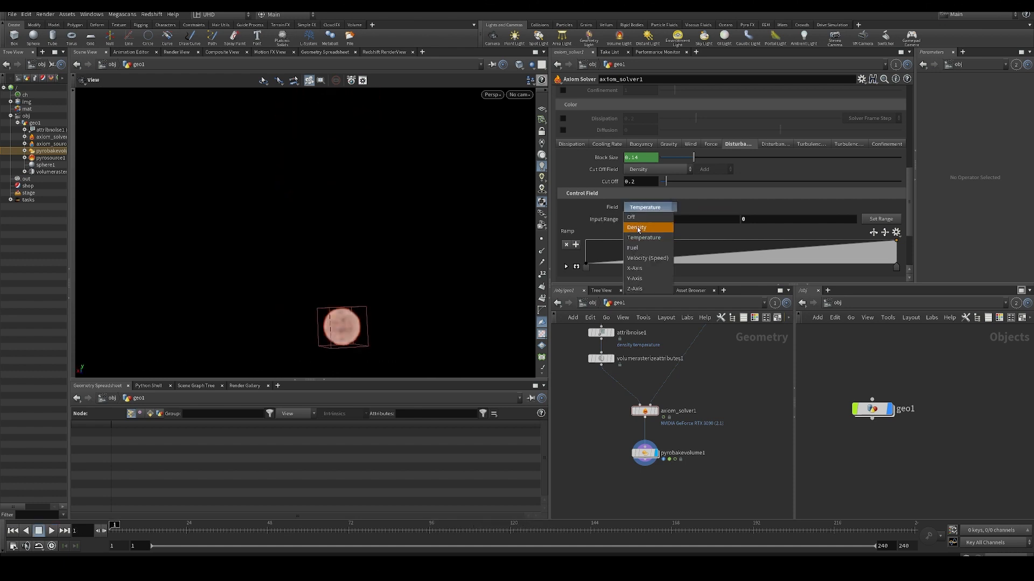
pyautogui.click(712, 214)
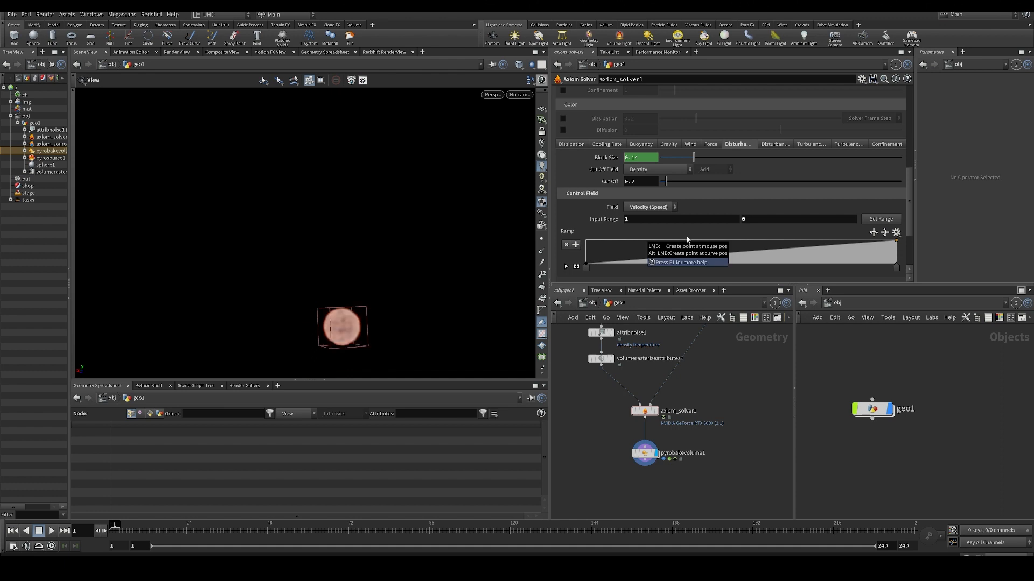
pyautogui.hotkey('ctrl', 'z')
pyautogui.hotkey('ctrl', 'z')
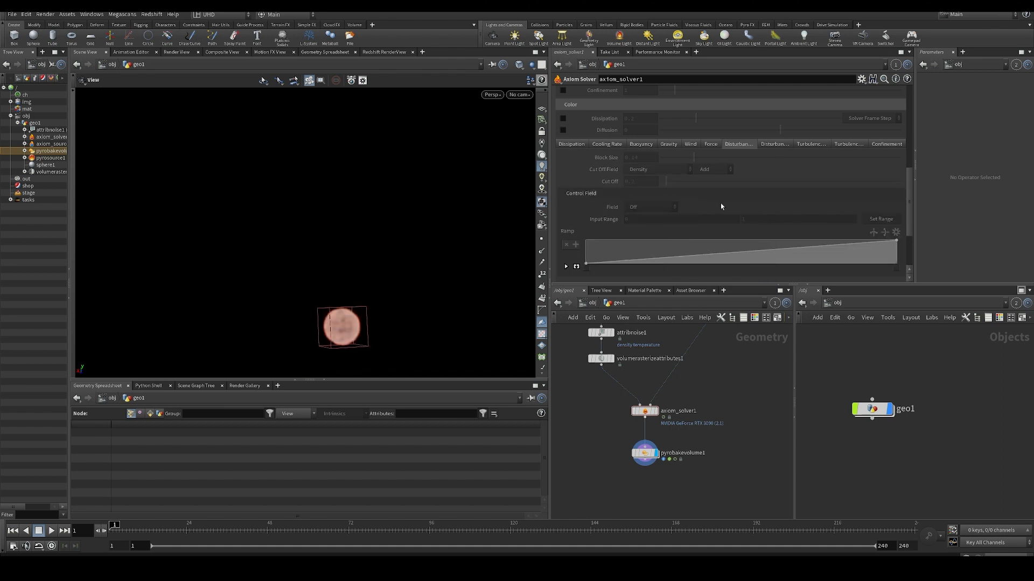
# - Enable Confinement in the Velocity settings of axiom_solver1 and play the simulation with Disturbance 1 off
pyautogui.scroll(2, 670, 214)
pyautogui.scroll(5, 672, 132)
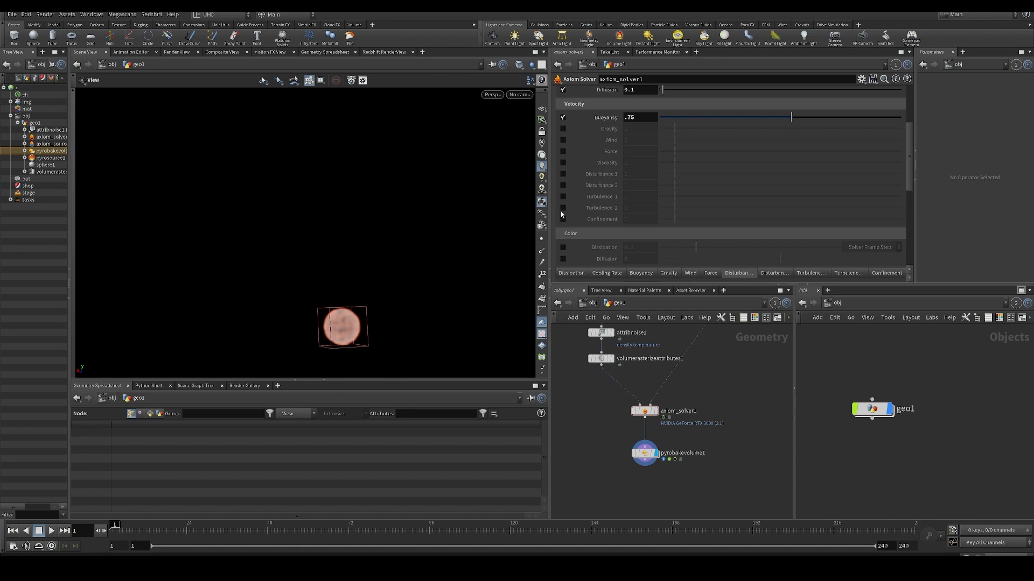
pyautogui.moveTo(413, 293); pyautogui.dragTo(368, 309)
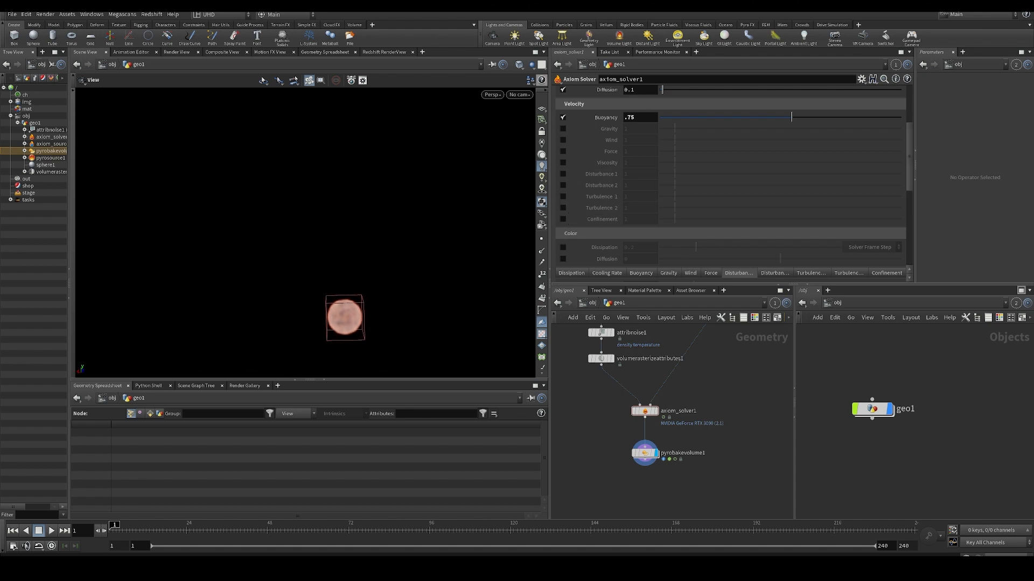
pyautogui.click(563, 219)
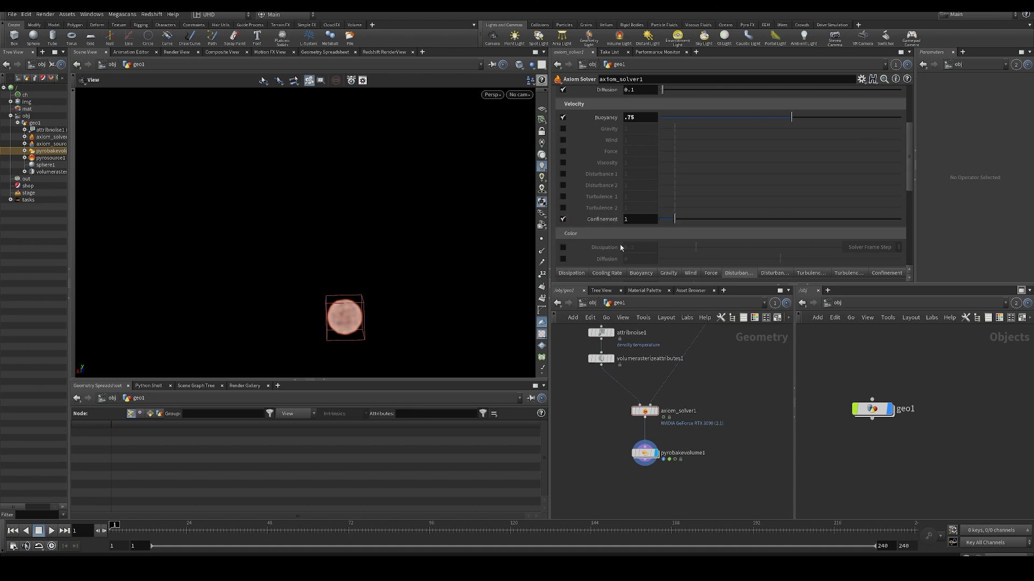
pyautogui.press('Up')
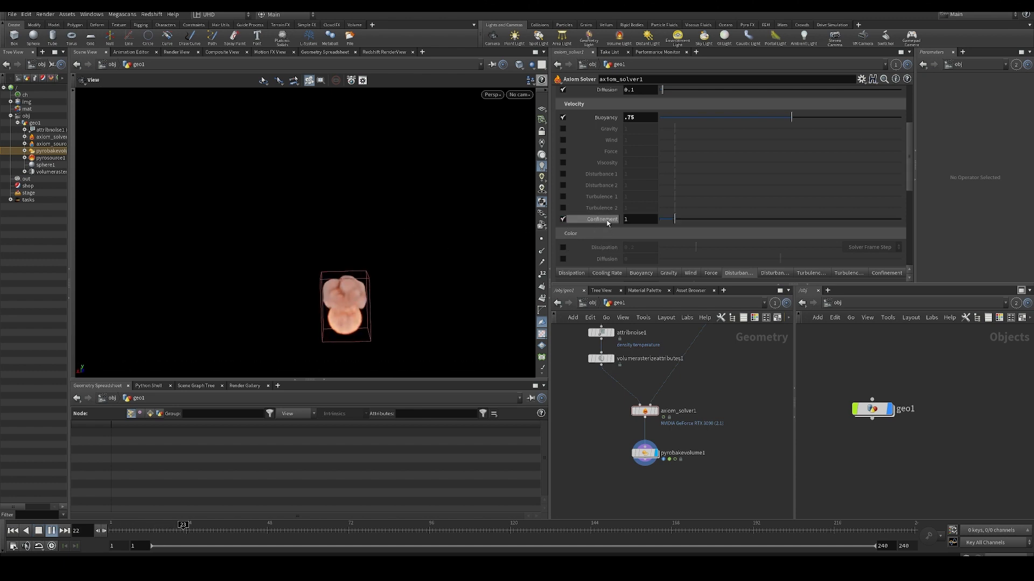
pyautogui.press('Up')
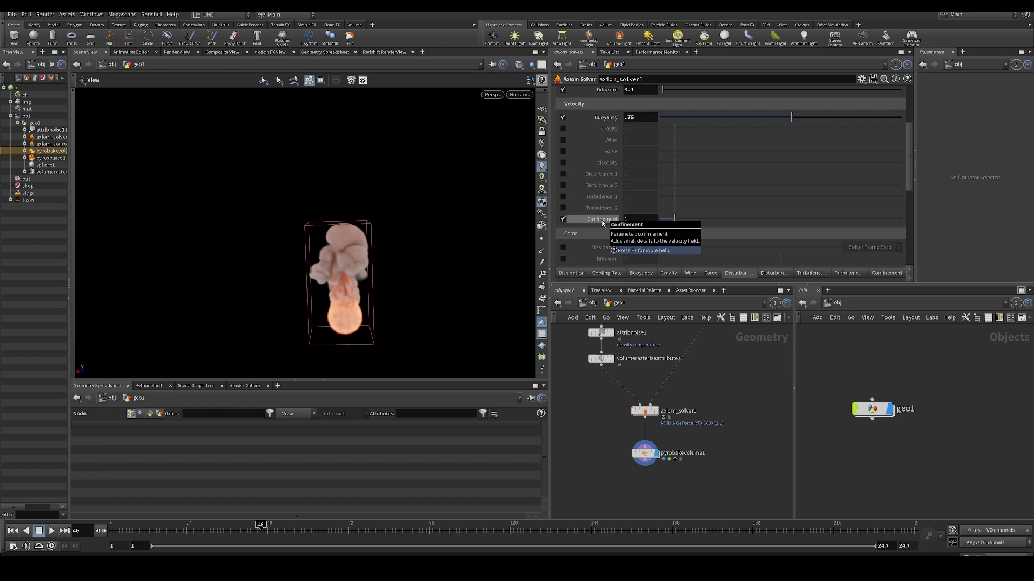
pyautogui.press('Up')
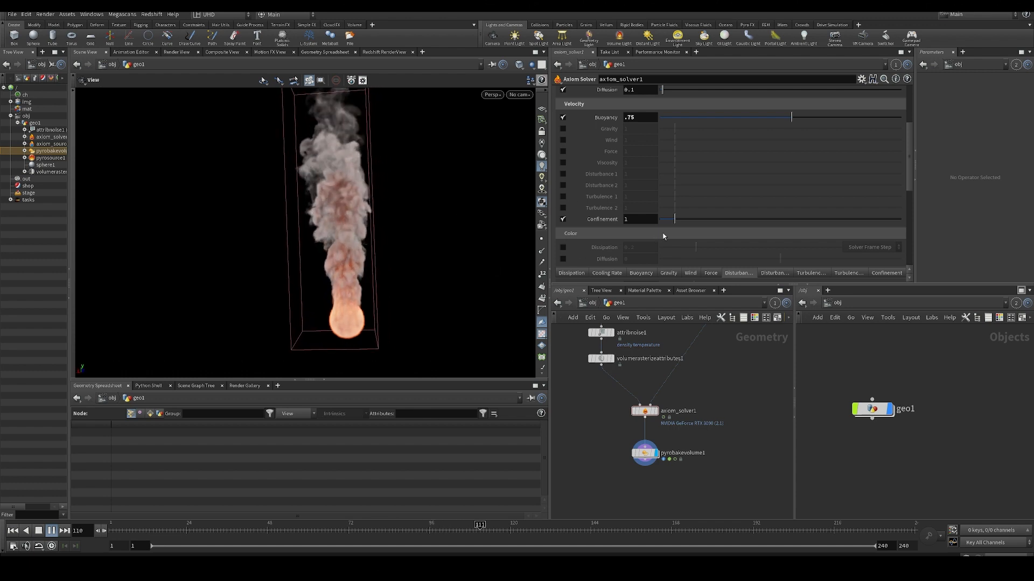
pyautogui.press('Up')
# - Enable Disturbance 1 together with Confinement and play the simulation from the first frame
pyautogui.click(563, 174)
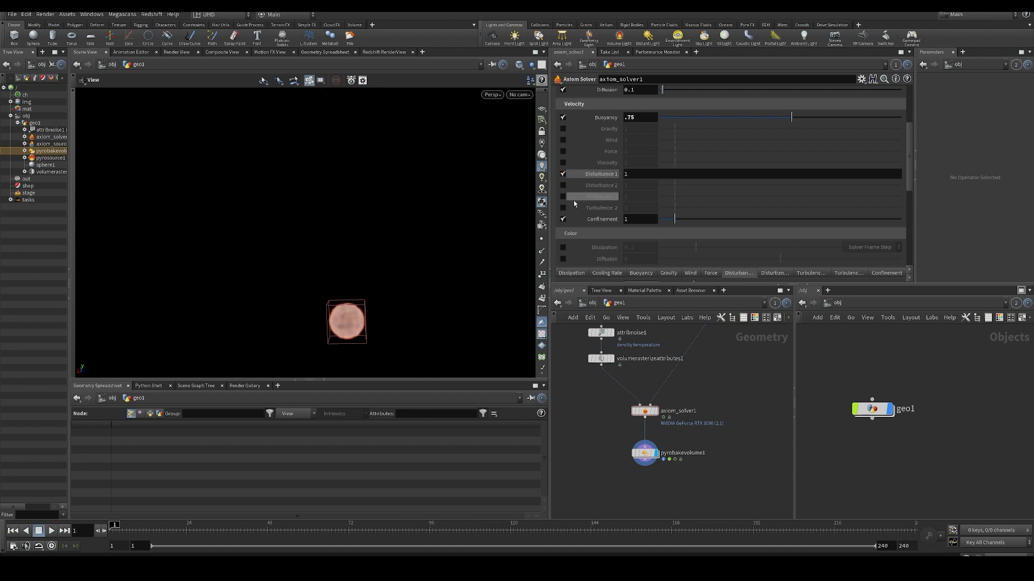
pyautogui.hotkey('ctrl', 'Up')
pyautogui.press('Up')
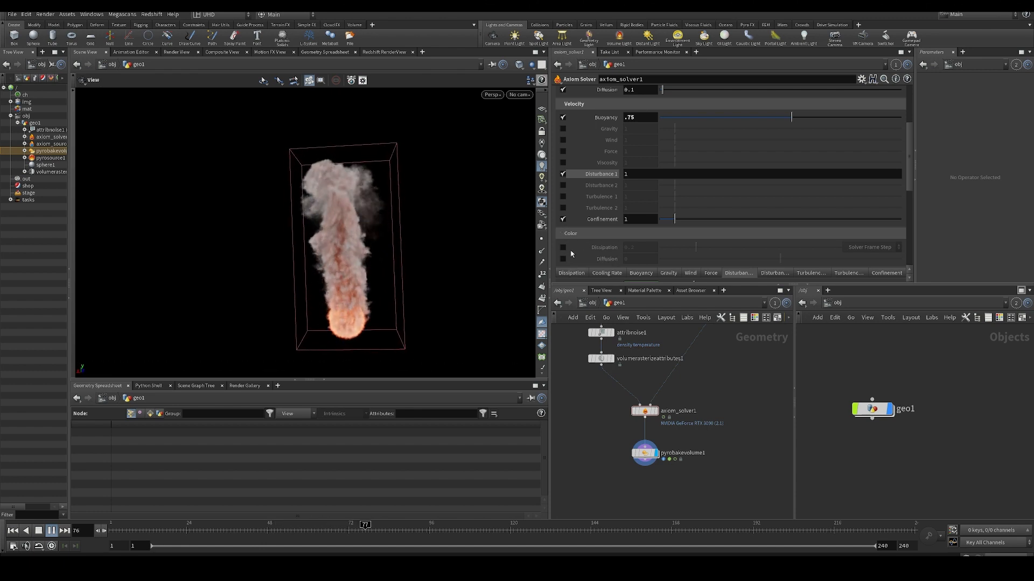
# - Disable Confinement, replay the simulation with only Disturbance 1 for comparison, and rewind it
pyautogui.click(564, 220)
pyautogui.hotkey('ctrl', 'Up')
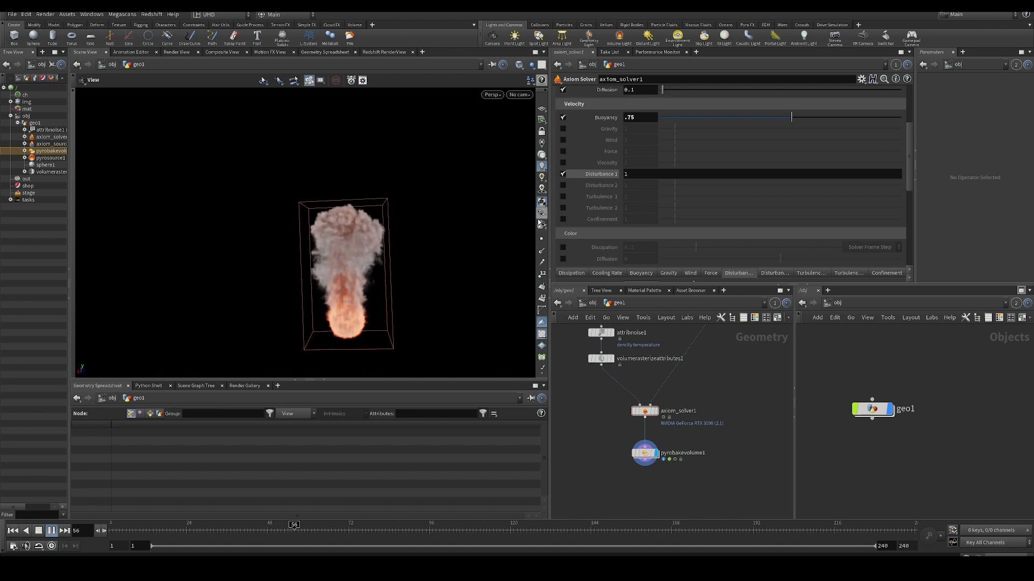
pyautogui.hotkey('ctrl', 'Up')
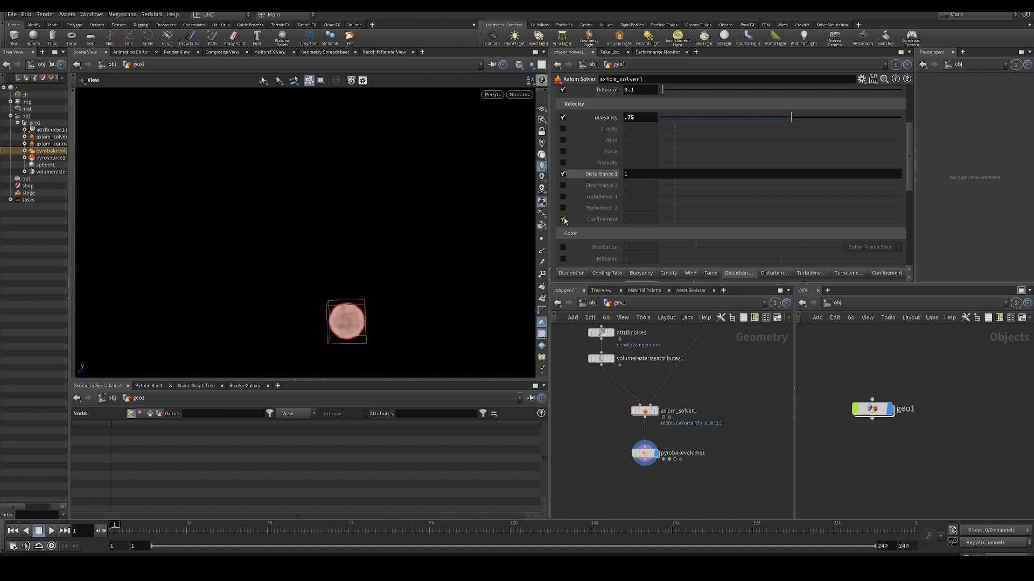
# - Re-enable Confinement, show its control field settings, and play the simulation
pyautogui.click(563, 219)
pyautogui.scroll(-3, 773, 224)
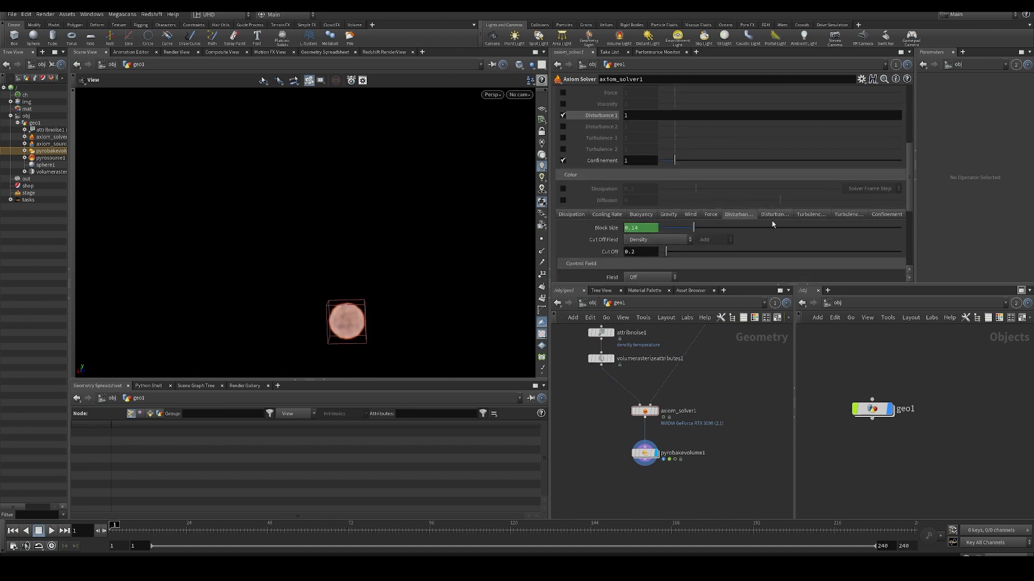
pyautogui.click(895, 216)
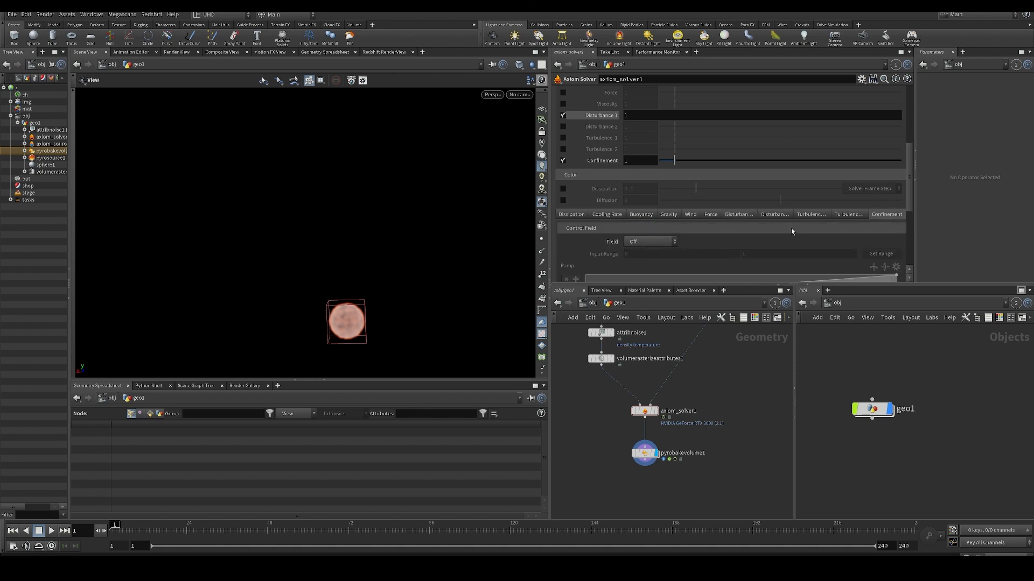
pyautogui.scroll(-3, 753, 227)
pyautogui.scroll(2, 734, 227)
pyautogui.press('Up')
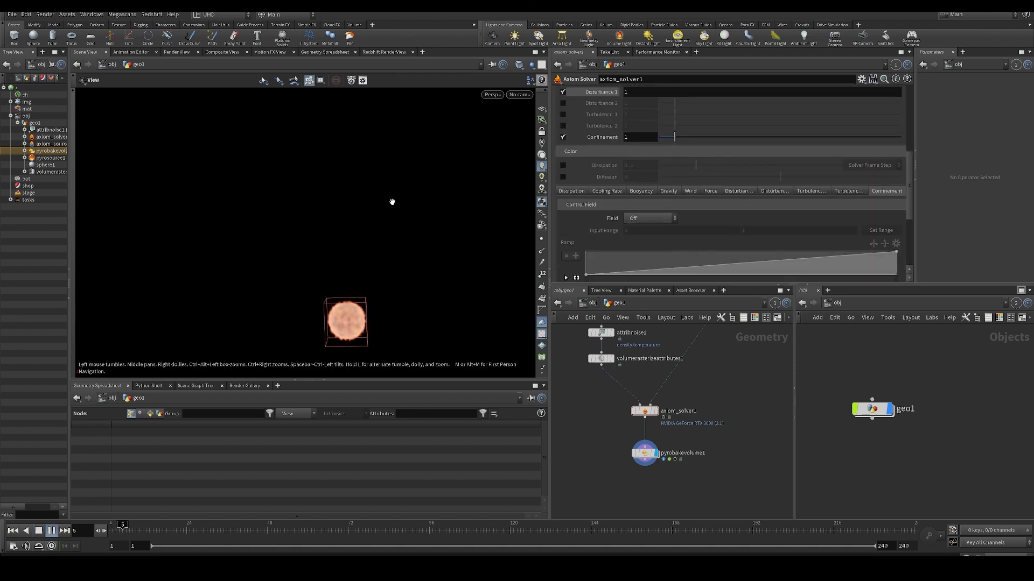
# - Try Confinement values of 100 and 10 on axiom_solver1 while playing the simulation
pyautogui.click(643, 139)
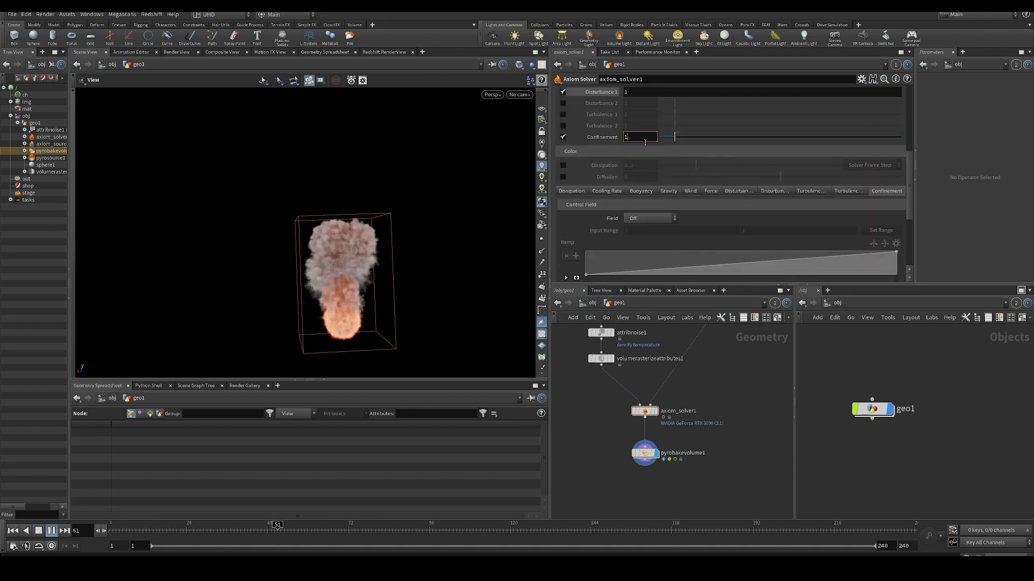
pyautogui.write('00')
pyautogui.press('Return')
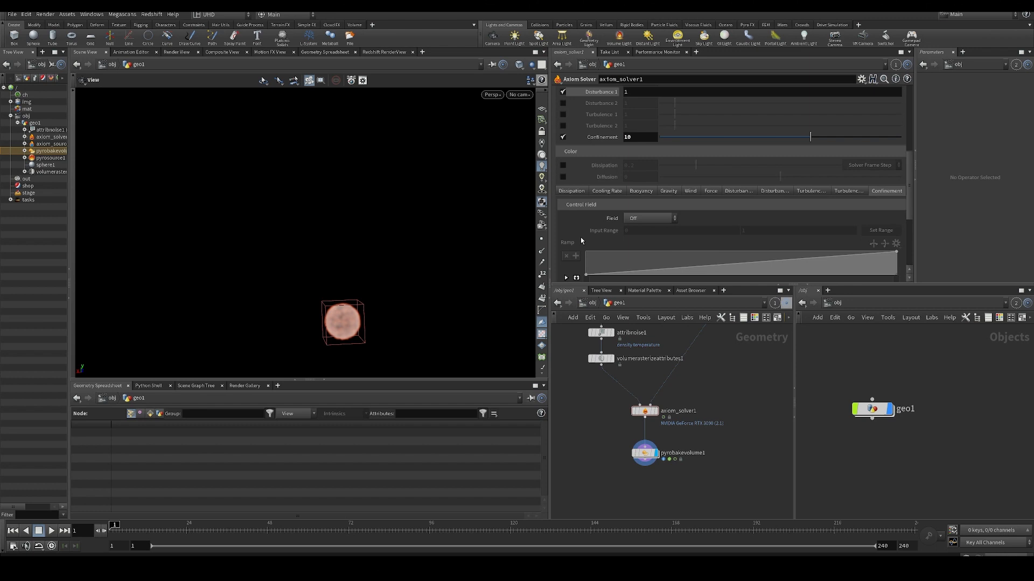
pyautogui.press('Up')
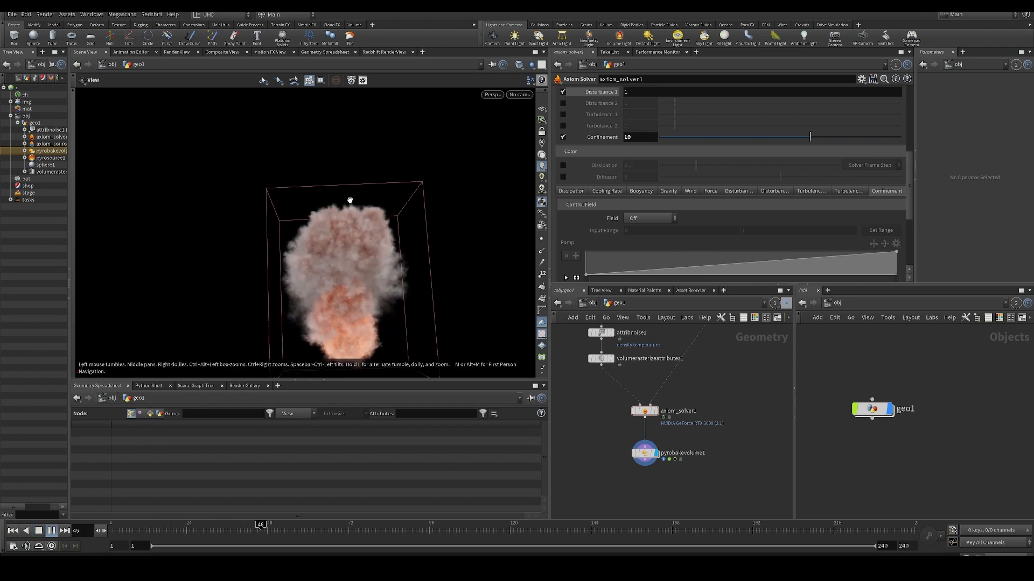
# - Rewind the simulation, set Confinement to 3, and play it again
pyautogui.hotkey('ctrl', 'Up')
pyautogui.click(631, 140)
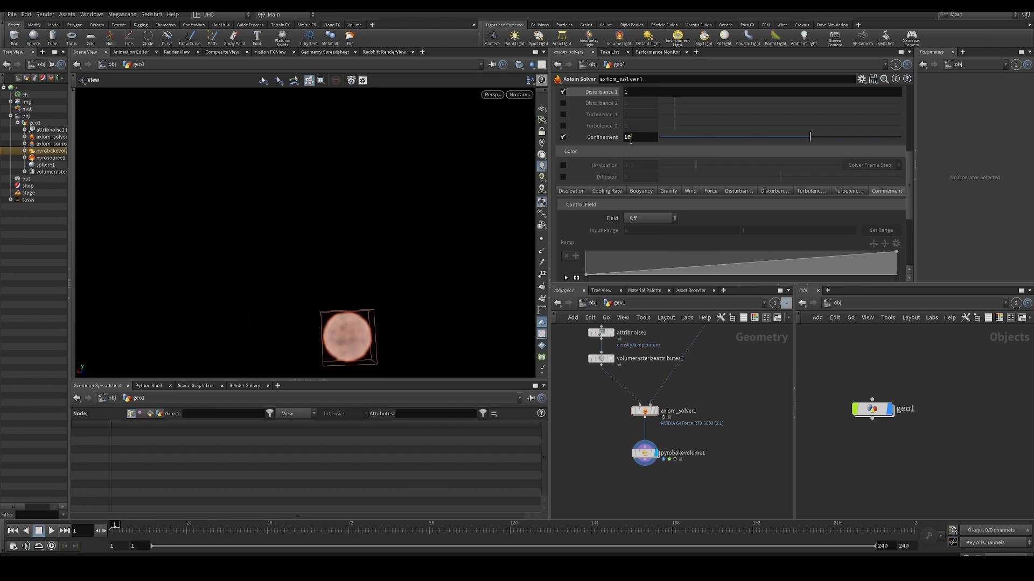
pyautogui.write('3')
pyautogui.press('Return')
pyautogui.press('Up')
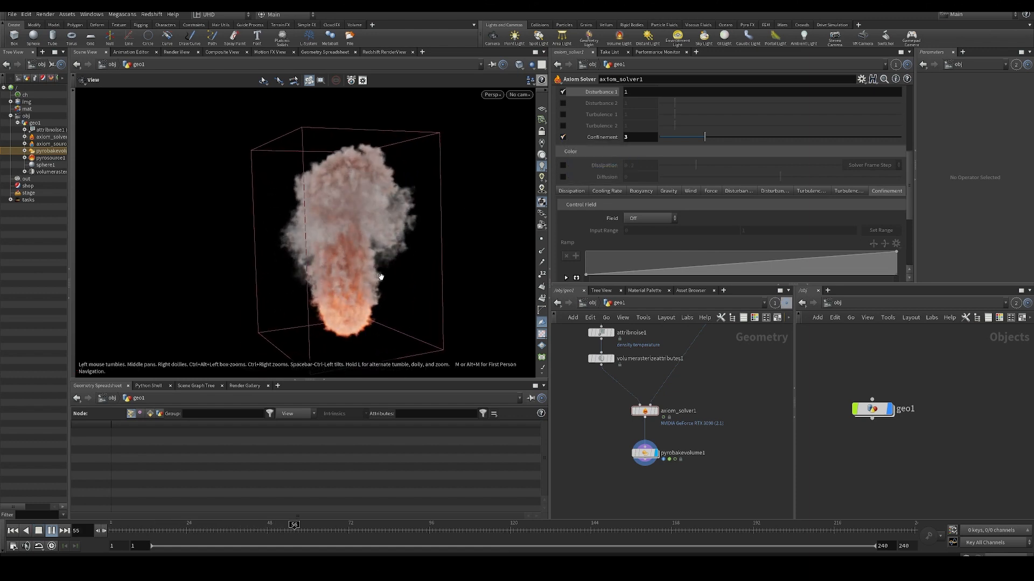
# - Set Confinement to 1 on axiom_solver1 and replay the simulation from the first frame
pyautogui.moveTo(377, 269); pyautogui.dragTo(346, 293)
pyautogui.scroll(5, 610, 199)
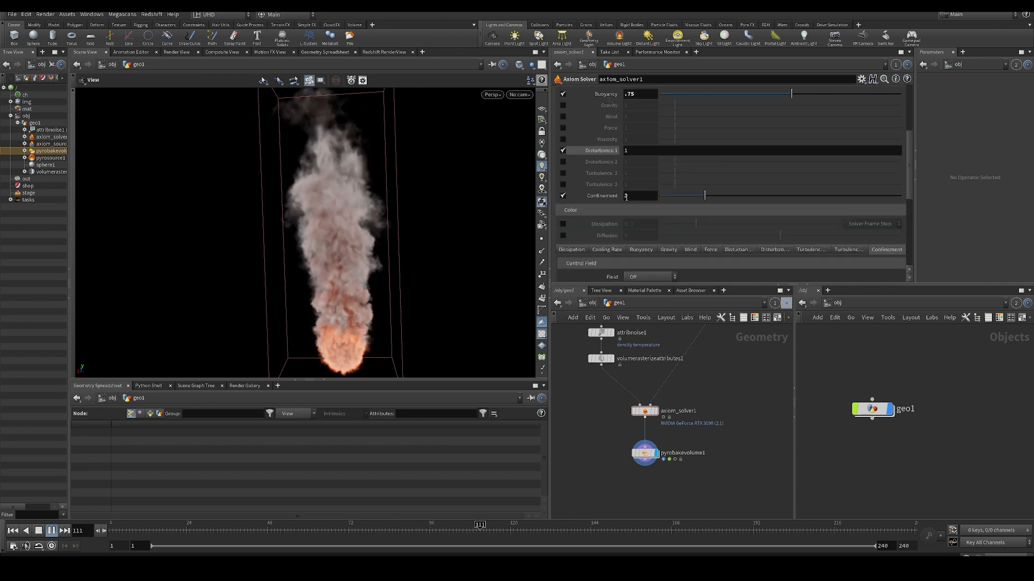
pyautogui.write('5')
pyautogui.press('Return')
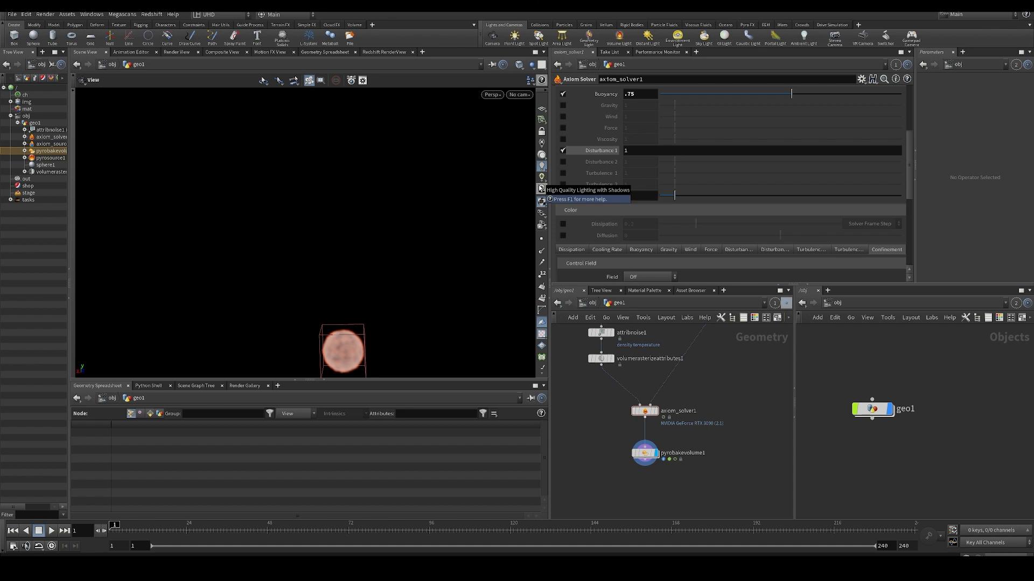
pyautogui.press('Up')
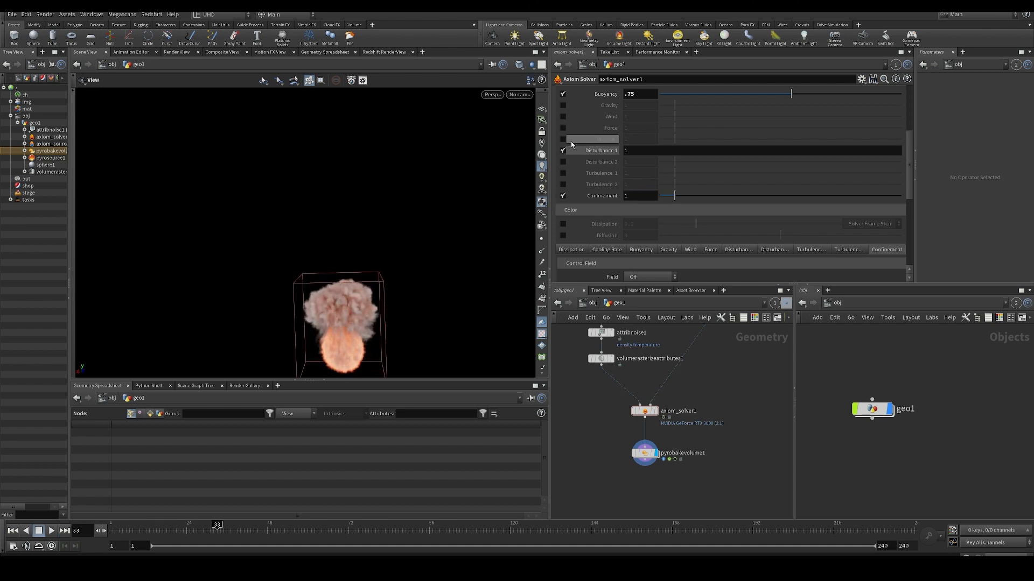
# - Try Viscosity at 1 while the simulation plays, and turn it off again
pyautogui.click(563, 139)
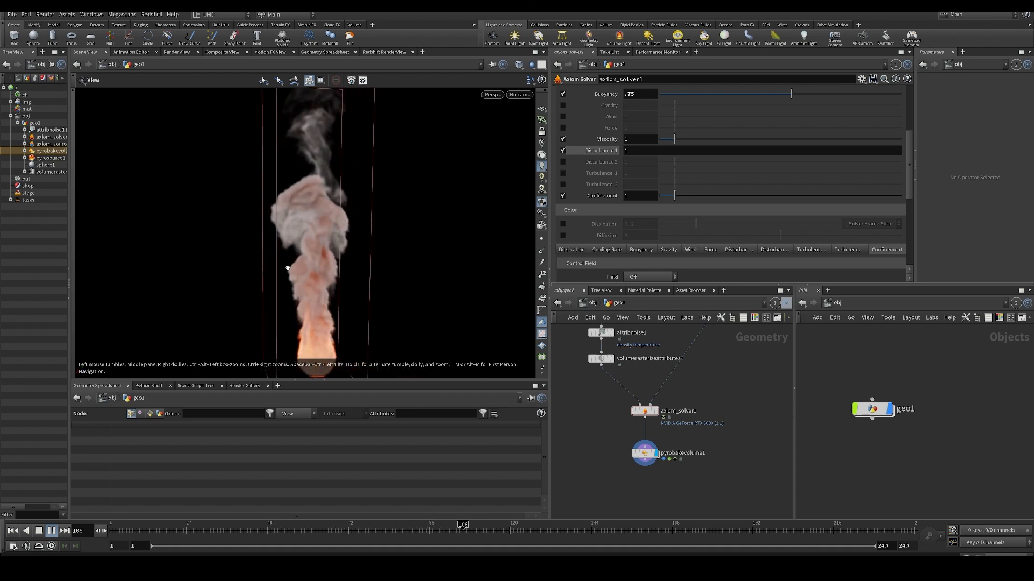
pyautogui.moveTo(330, 296); pyautogui.dragTo(555, 198)
pyautogui.click(563, 139)
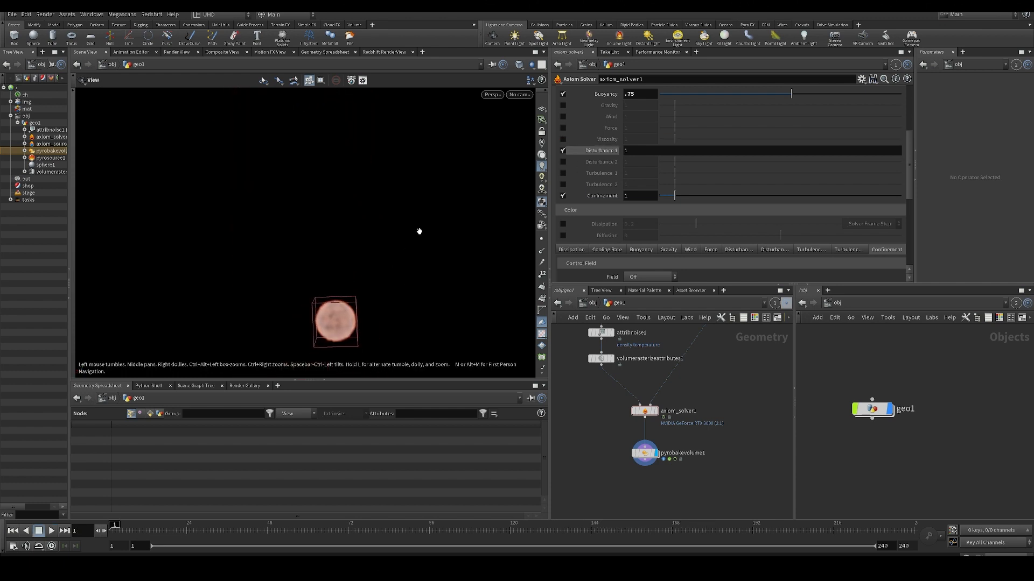
# - Enable Disturbance 2 alongside Disturbance 1 and set its value to 0.5
pyautogui.click(563, 162)
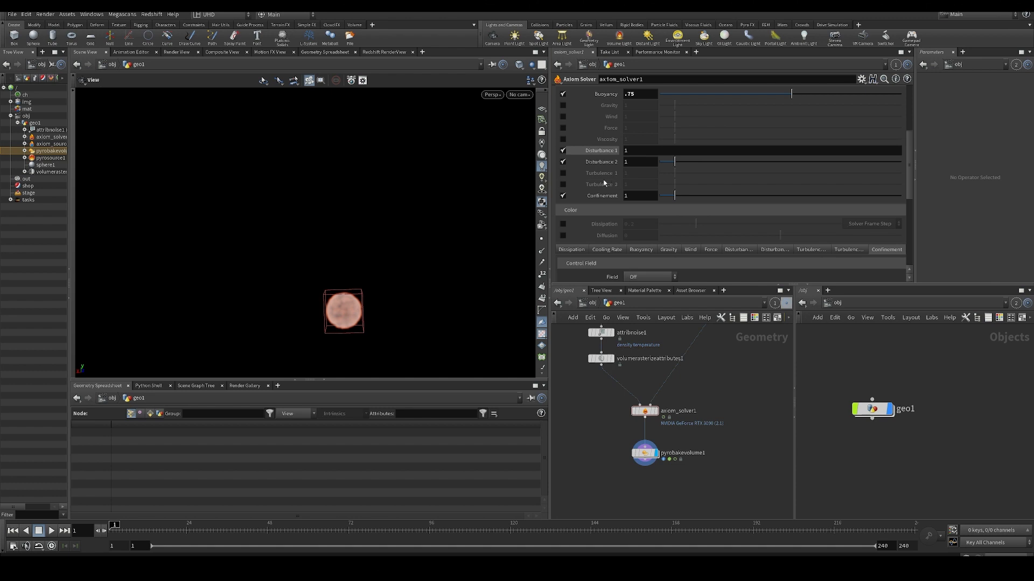
pyautogui.click(597, 162)
pyautogui.click(601, 152)
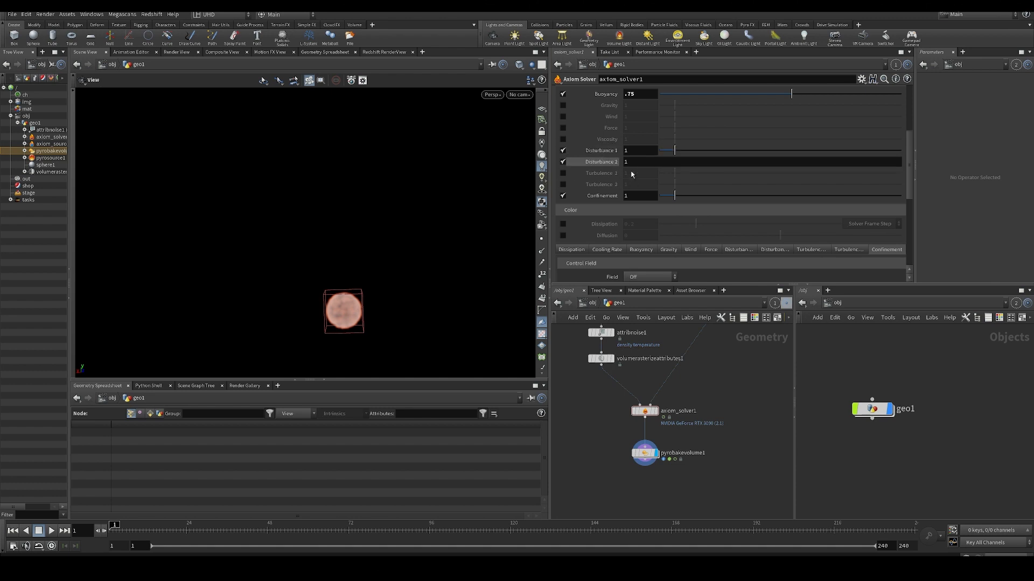
pyautogui.click(615, 162)
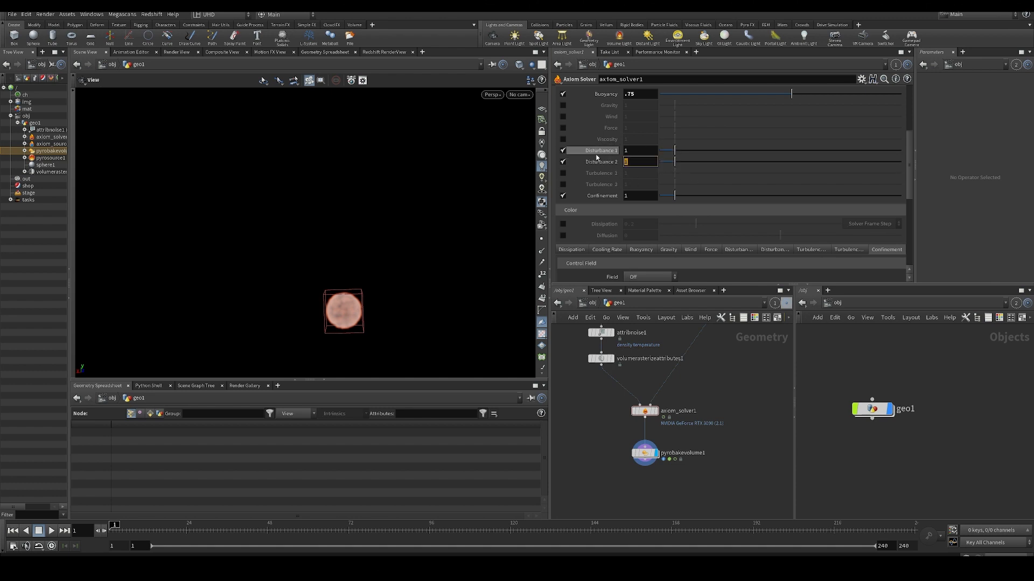
# - Enable Turbulence 1 and Turbulence 2 at 1 and play the simulation, viewing the plume from several angles
pyautogui.click(563, 173)
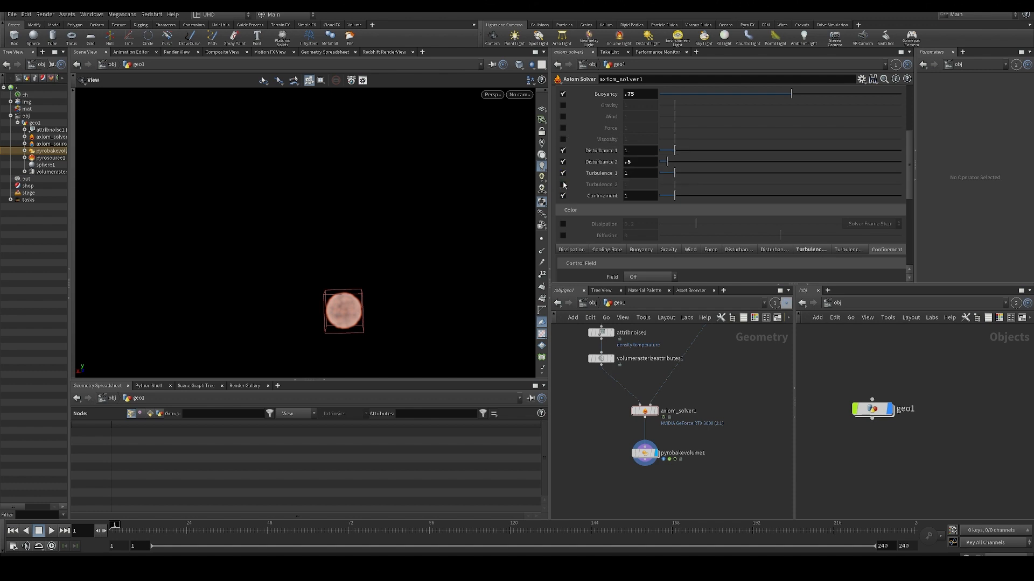
pyautogui.click(563, 185)
pyautogui.press('Up')
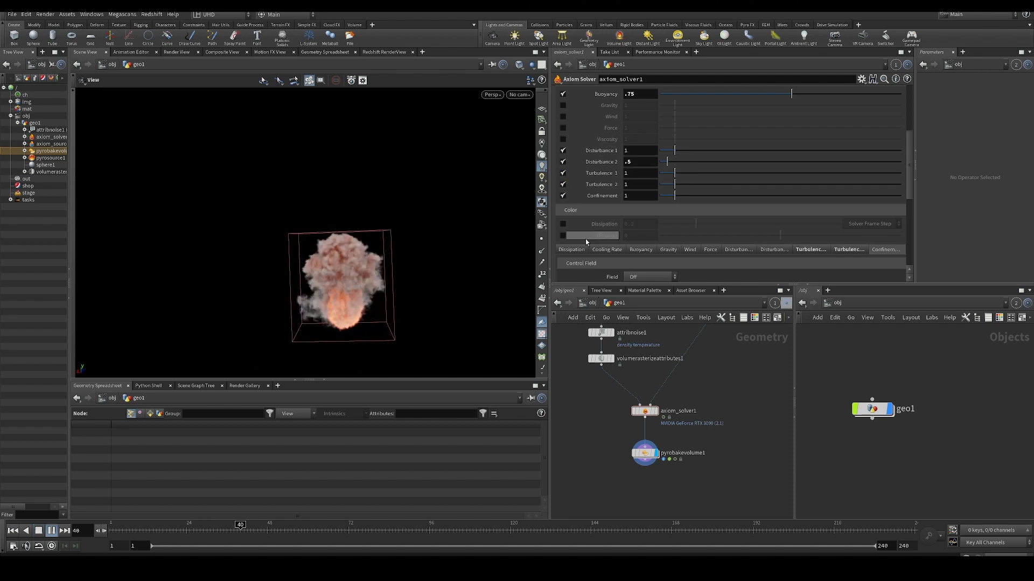
pyautogui.moveTo(274, 298); pyautogui.dragTo(377, 251)
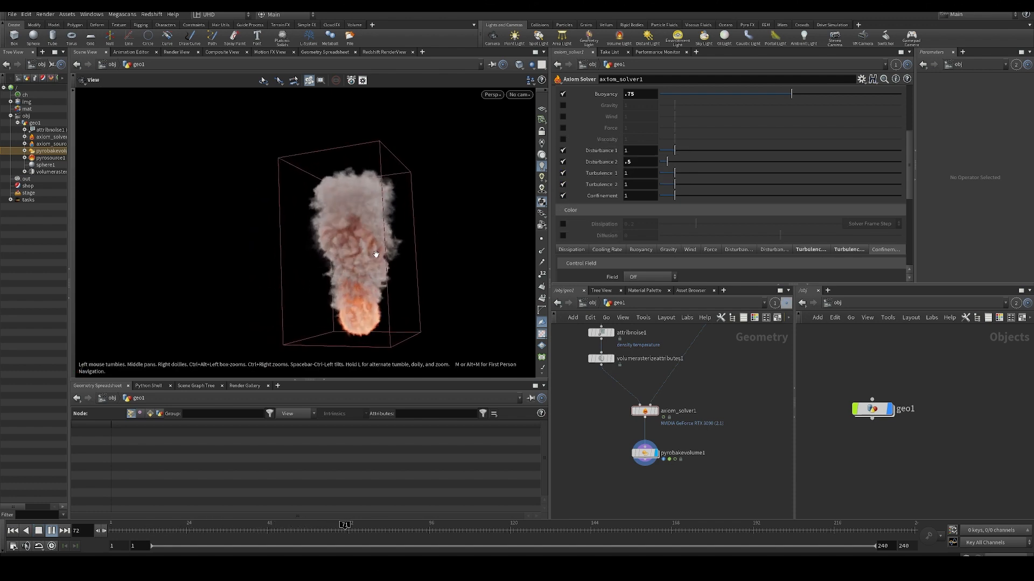
pyautogui.moveTo(452, 143); pyautogui.dragTo(433, 278, button='right')
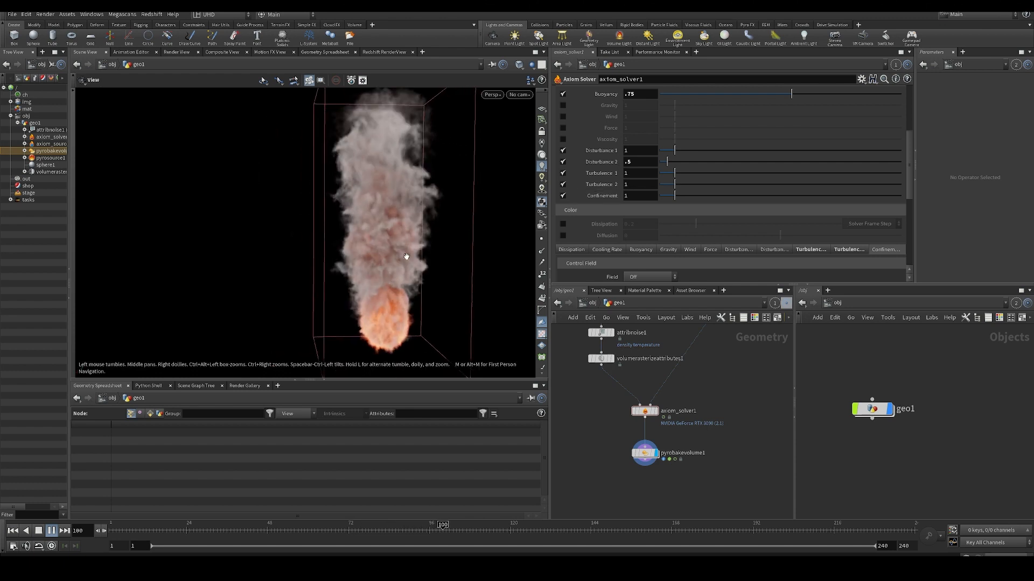
pyautogui.moveTo(408, 254); pyautogui.dragTo(353, 268, button='middle')
pyautogui.moveTo(307, 260); pyautogui.dragTo(243, 261)
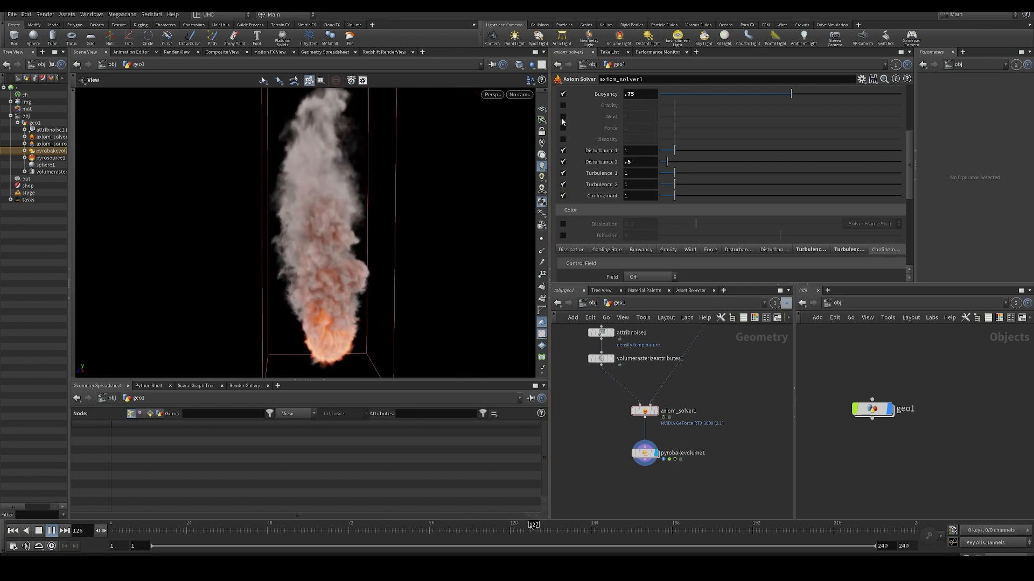
# - Enable Wind at 1 during playback, view the plume from different angles, and rewind the simulation
pyautogui.click(563, 117)
pyautogui.moveTo(381, 266); pyautogui.dragTo(244, 265)
pyautogui.moveTo(377, 345); pyautogui.dragTo(360, 281, button='right')
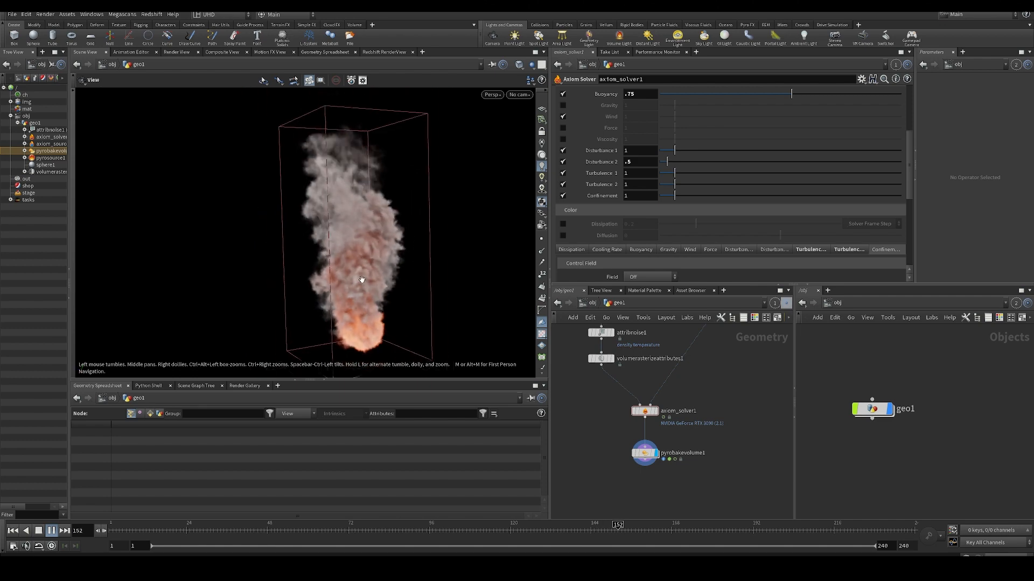
pyautogui.moveTo(361, 281); pyautogui.dragTo(320, 280)
pyautogui.press('Up')
# - Set axiom_solver1's Division Size to 0.04, play the simulation, and inspect pyrobakevolume1's voxel information
pyautogui.middleClick(644, 458)
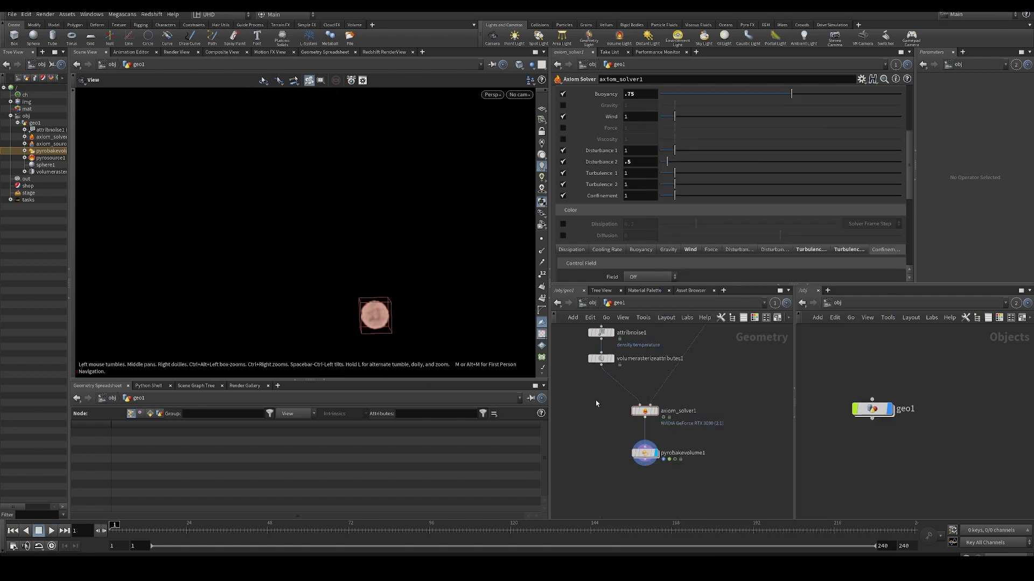
pyautogui.click(645, 412)
pyautogui.scroll(10, 635, 132)
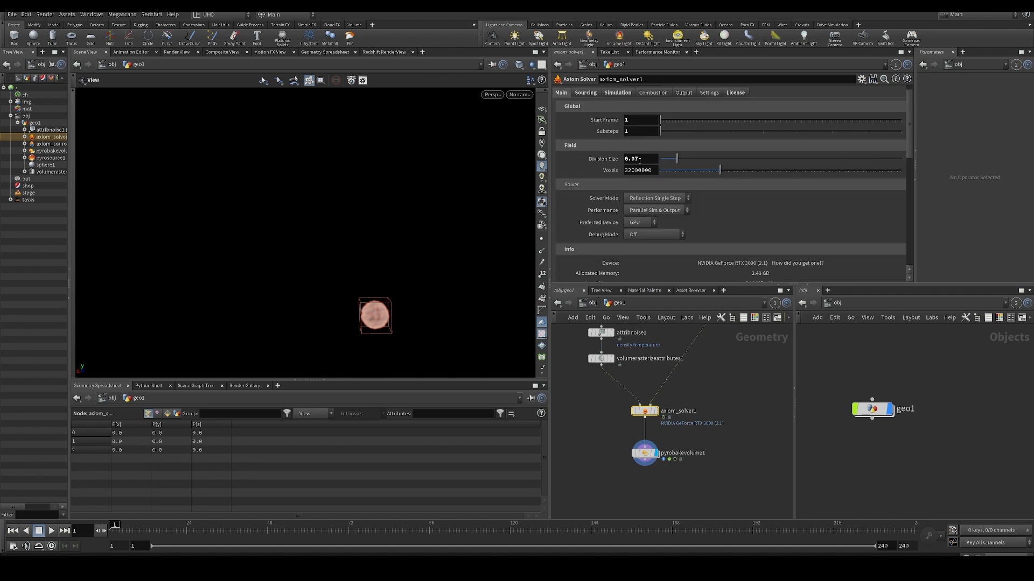
pyautogui.press('Up')
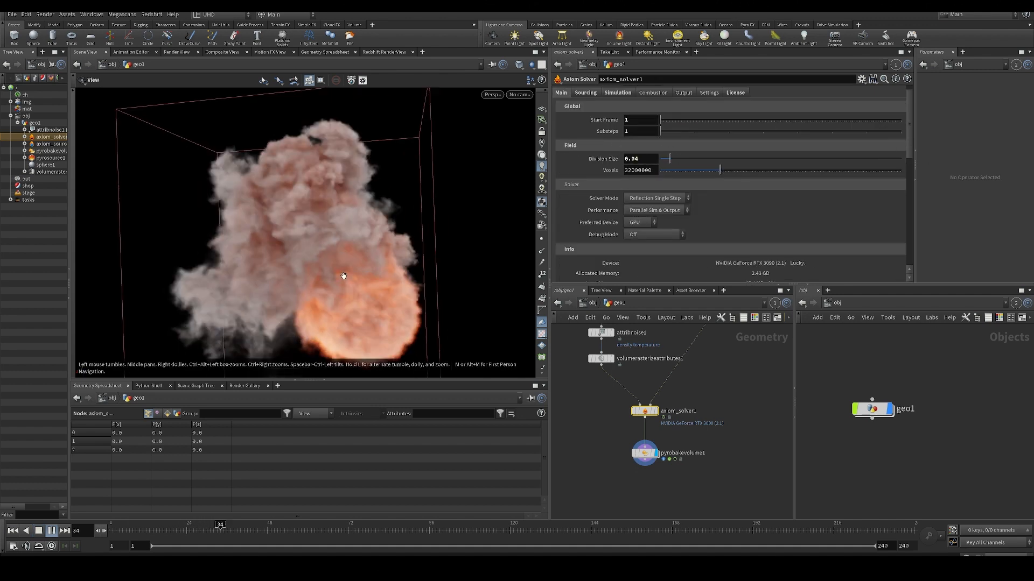
pyautogui.middleClick(649, 455)
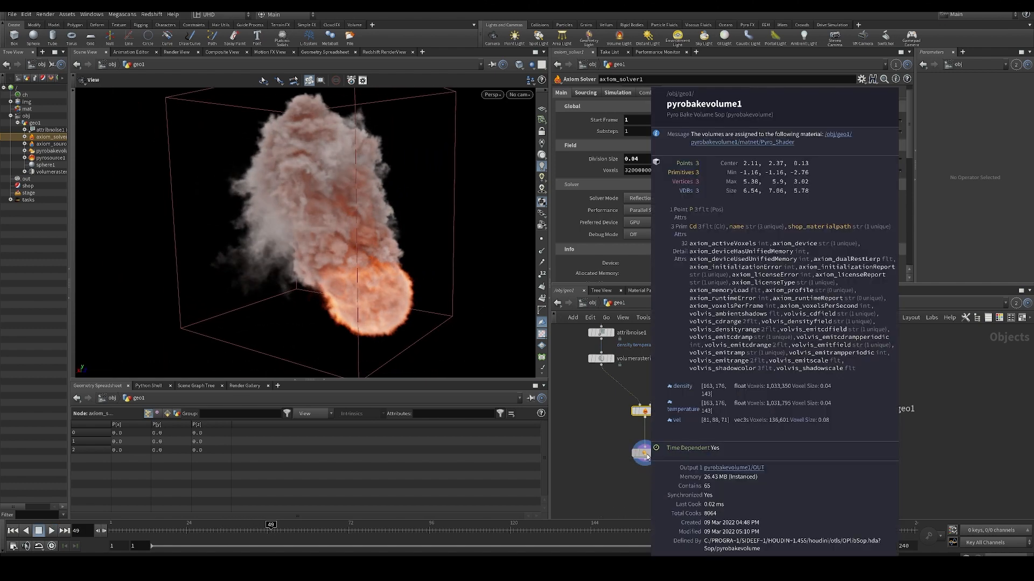
pyautogui.moveTo(365, 292); pyautogui.dragTo(436, 217)
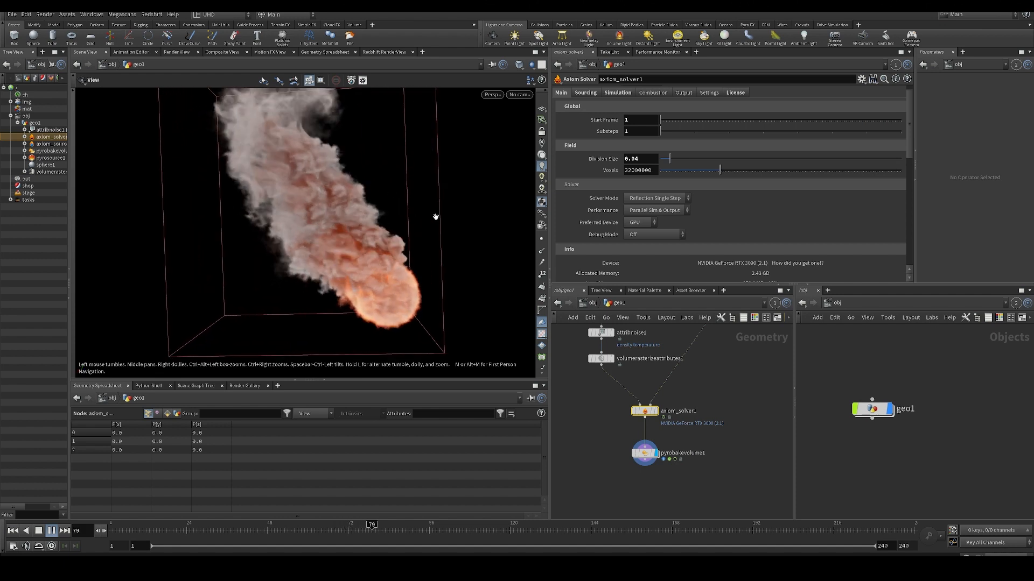
# - Try a Division Size of 0.02, replay from the first frame, and inspect pyrobakevolume1's voxel information
pyautogui.click(640, 162)
pyautogui.hotkey('ctrl', 'Up')
pyautogui.click(640, 162)
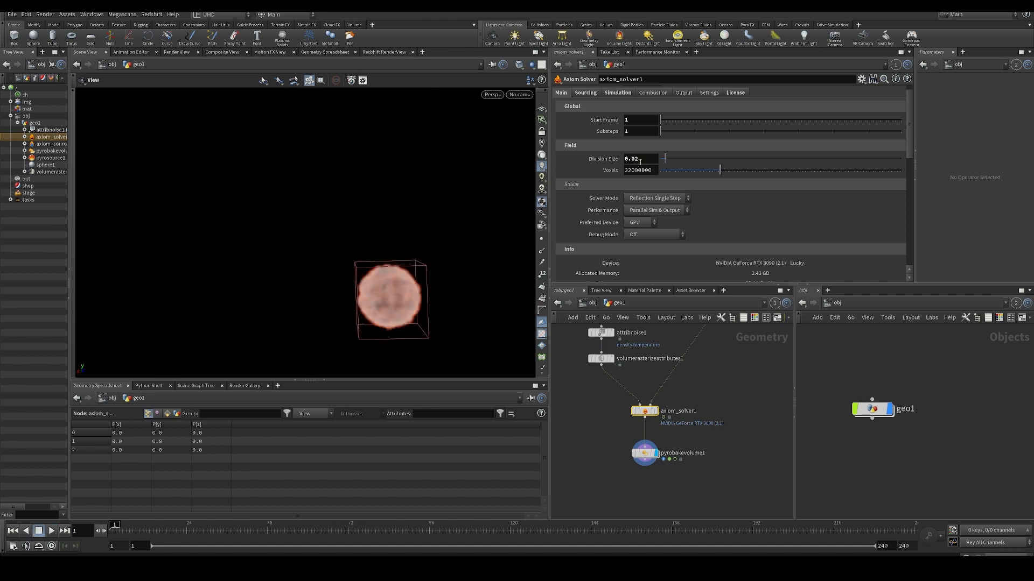
pyautogui.press('Up')
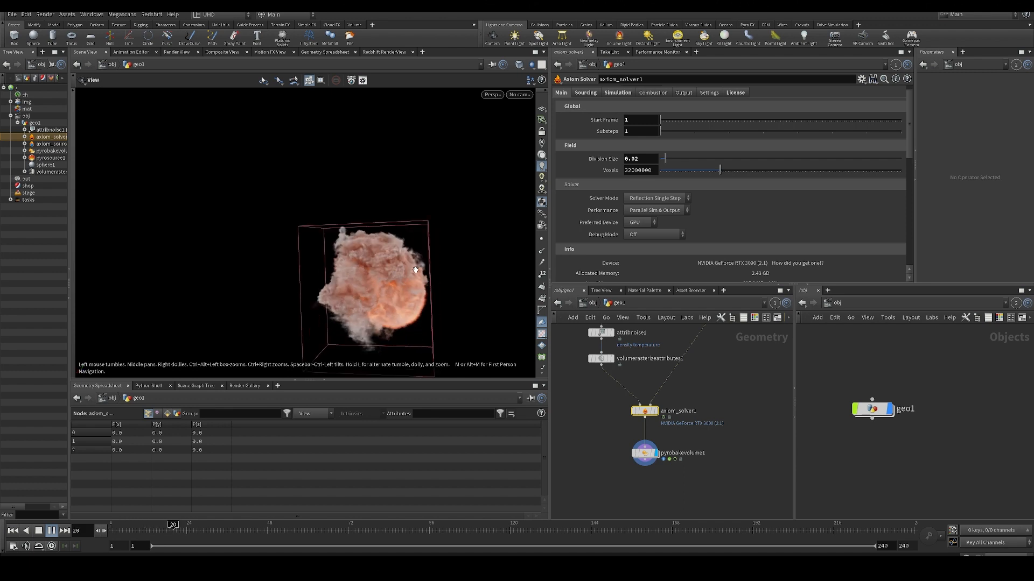
pyautogui.scroll(5, 409, 275)
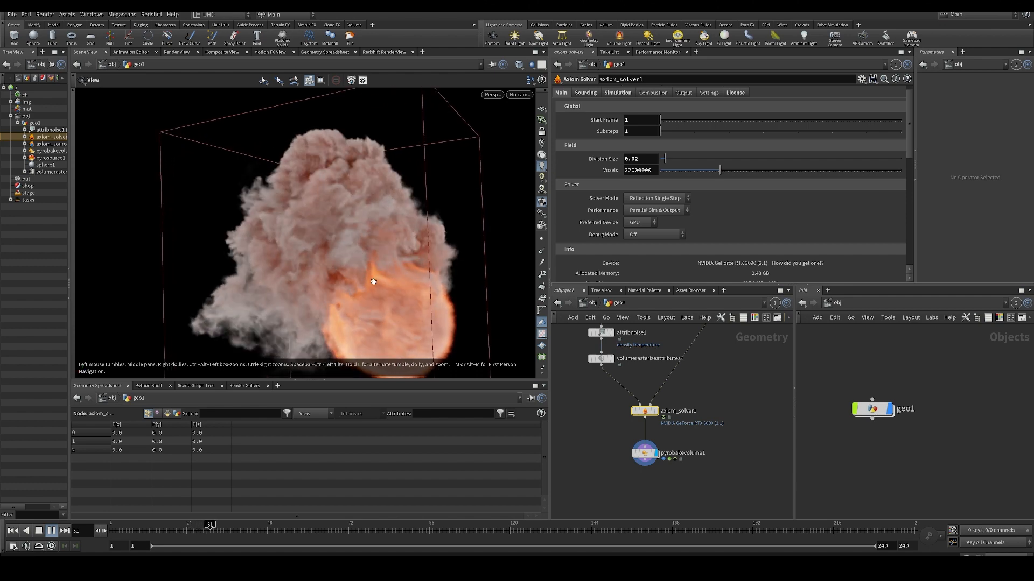
pyautogui.middleClick(649, 455)
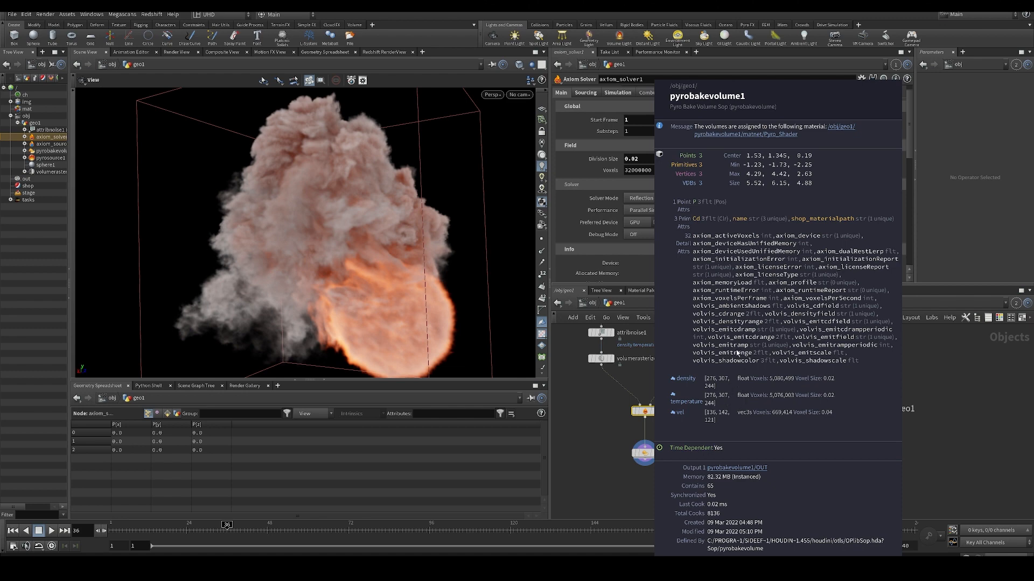
pyautogui.press('Up')
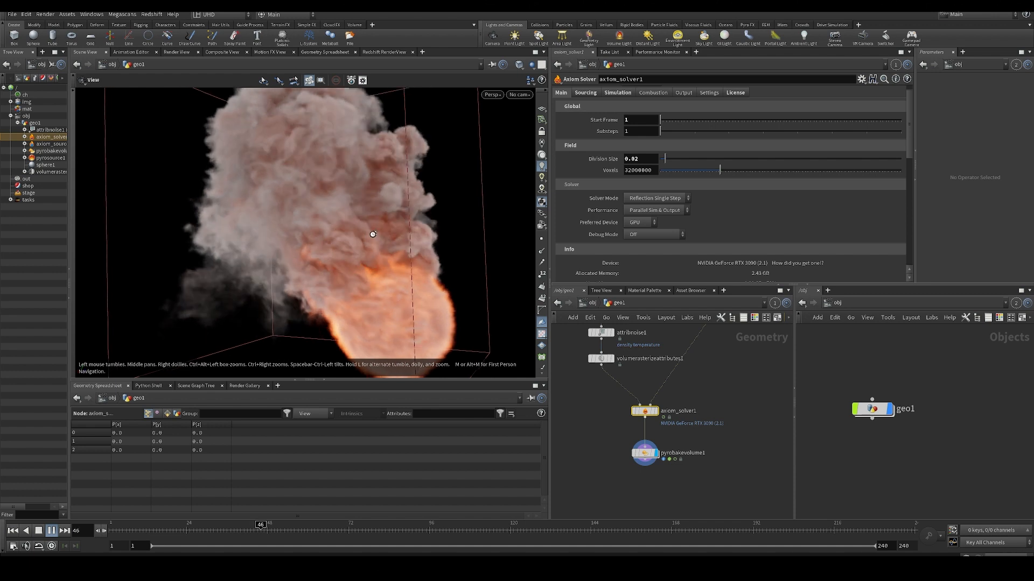
pyautogui.moveTo(376, 234); pyautogui.dragTo(372, 234)
# - Try a Division Size of 0.01 and replay the simulation from the first frame
pyautogui.click(646, 162)
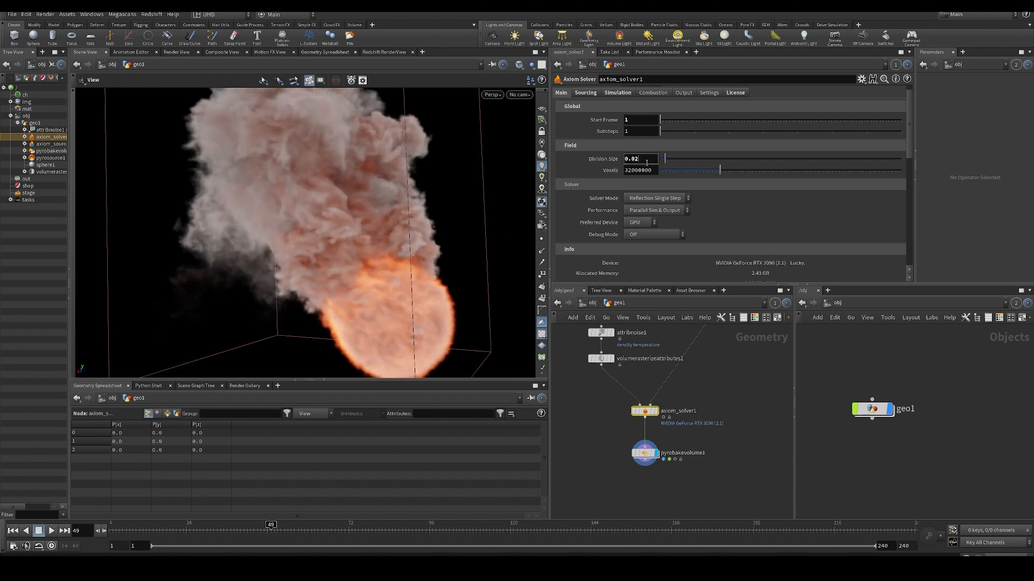
pyautogui.press('BackSpace')
pyautogui.write('1')
pyautogui.press('Return')
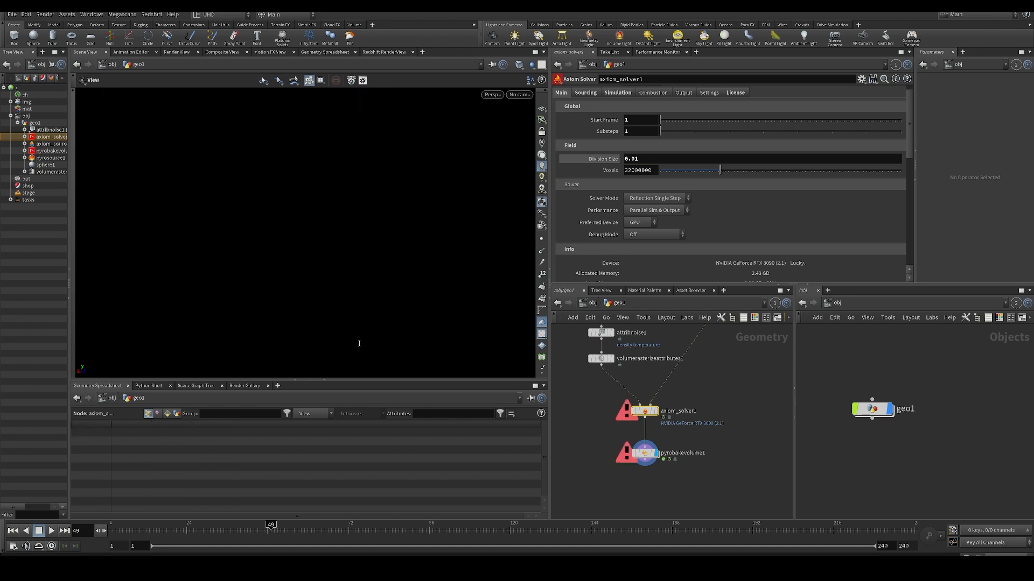
pyautogui.click(13, 531)
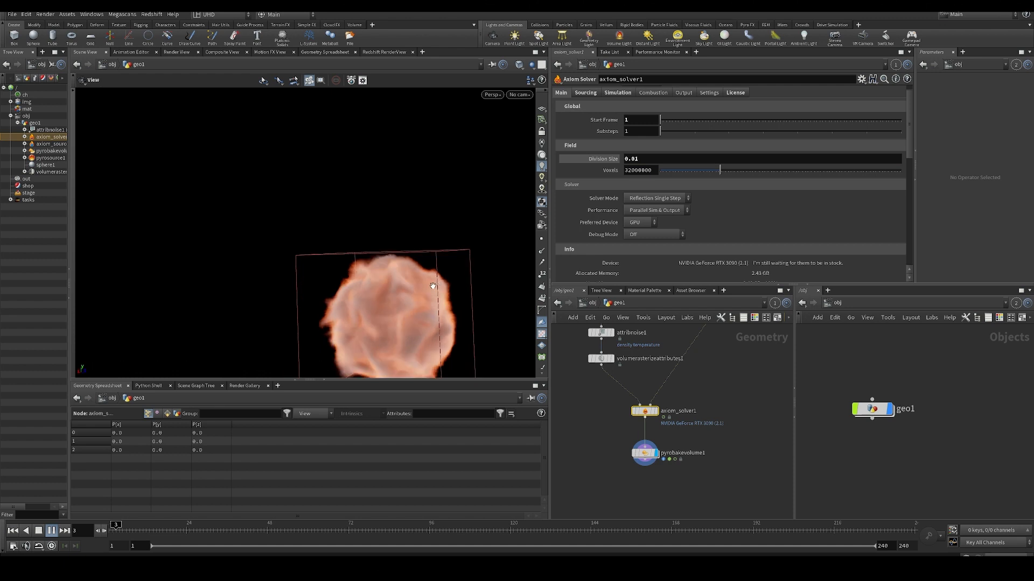
pyautogui.moveTo(398, 282)
pyautogui.mouseDown()
pyautogui.moveTo(416, 283)
pyautogui.moveTo(407, 275)
pyautogui.mouseUp()
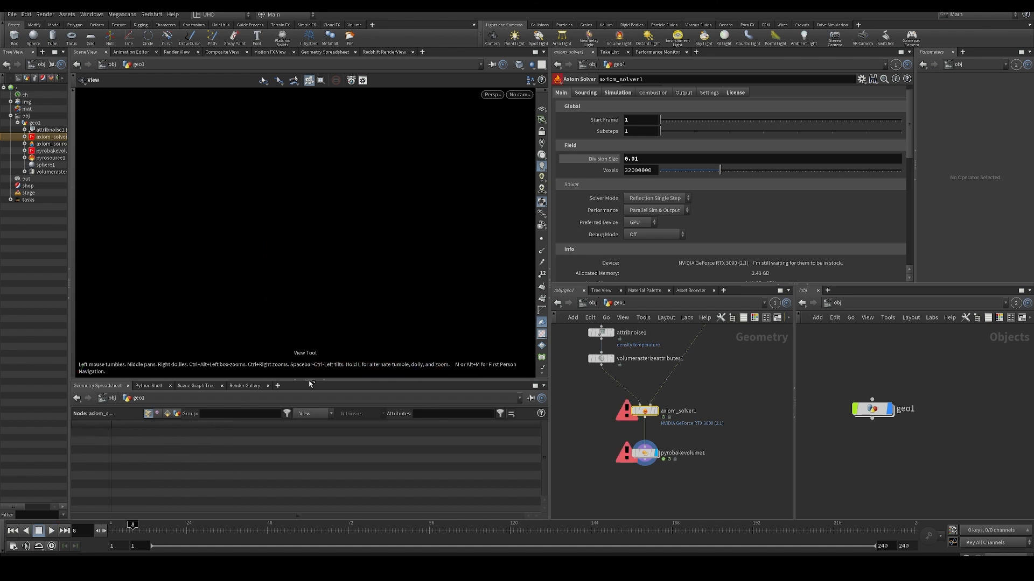
# - Set the Division Size to 0.0175 and play the simulation
pyautogui.click(652, 159)
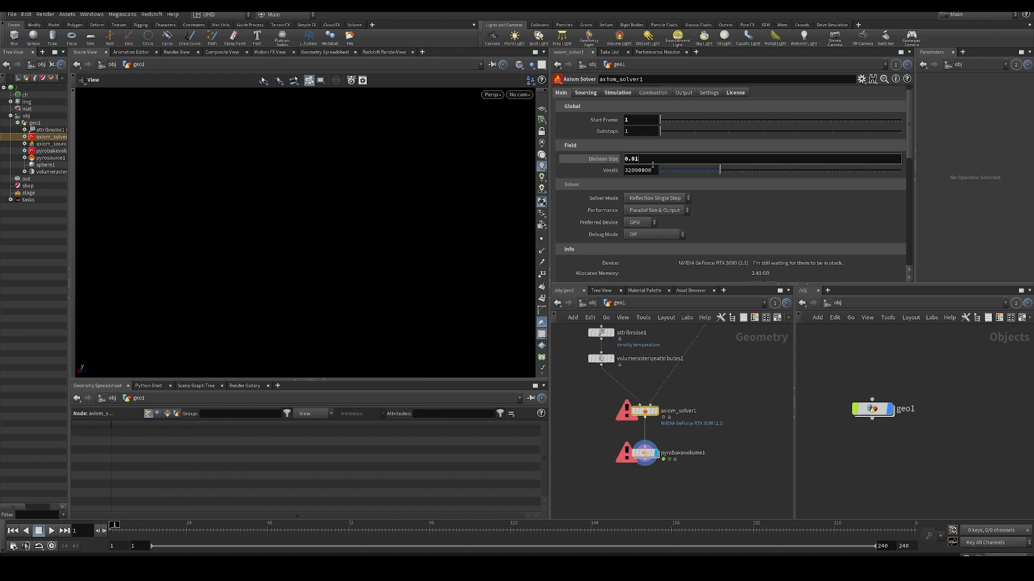
pyautogui.write('75')
pyautogui.press('Return')
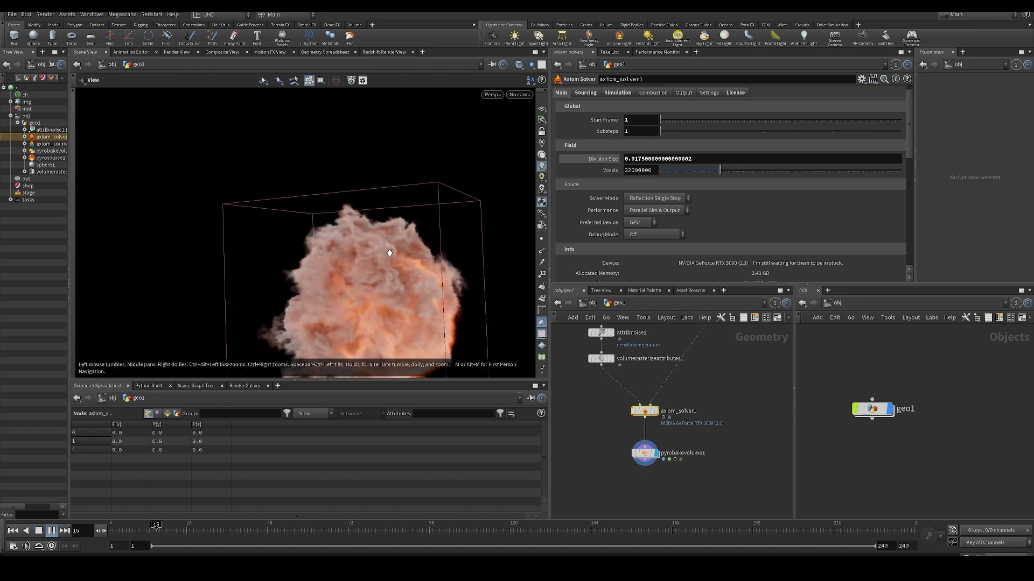
pyautogui.moveTo(348, 231); pyautogui.dragTo(368, 249)
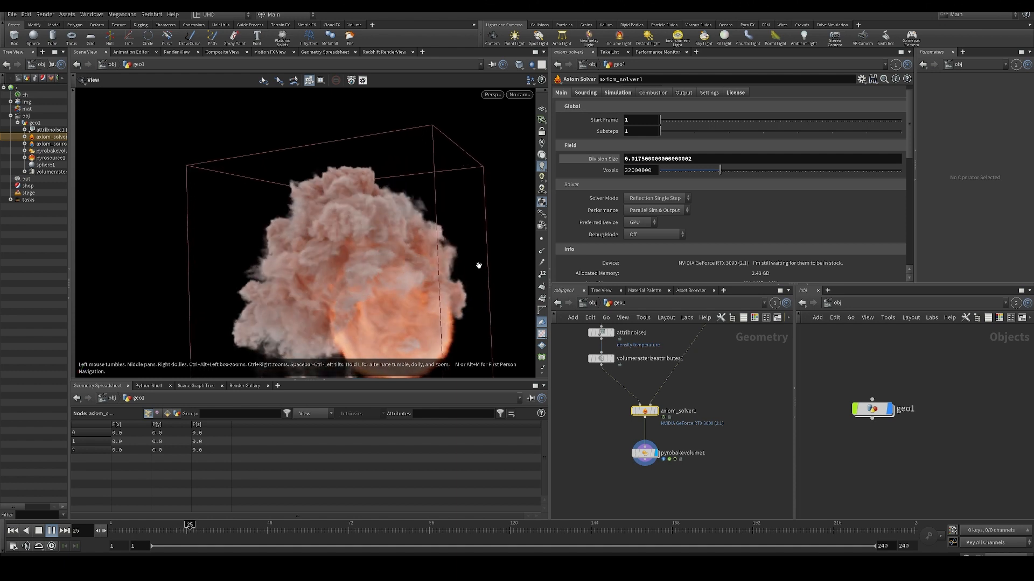
# - Stop playback and inspect pyrobakevolume1's voxel counts and memory use at frame 30 and again at frame 44
pyautogui.press('Escape')
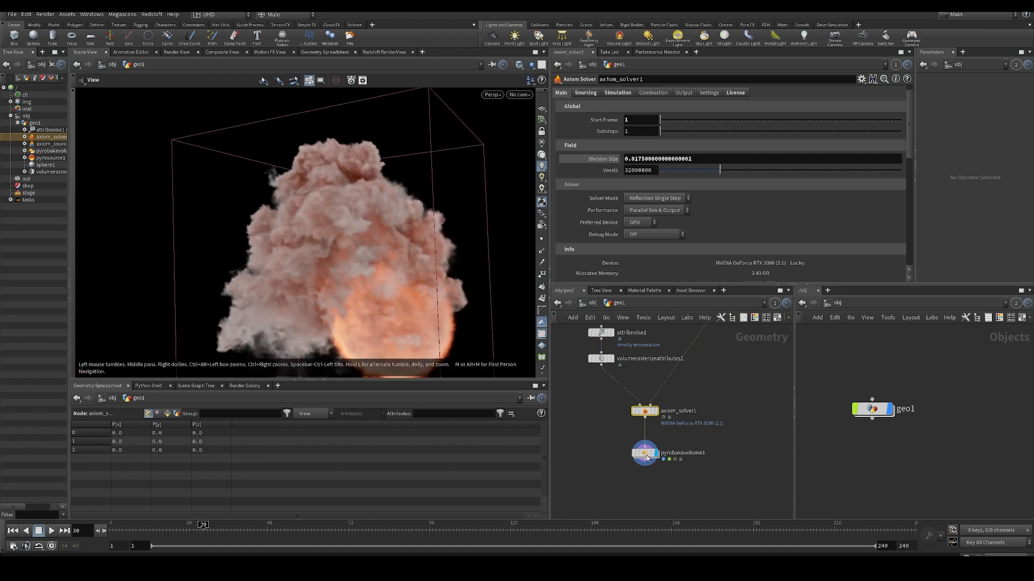
pyautogui.middleClick(642, 458)
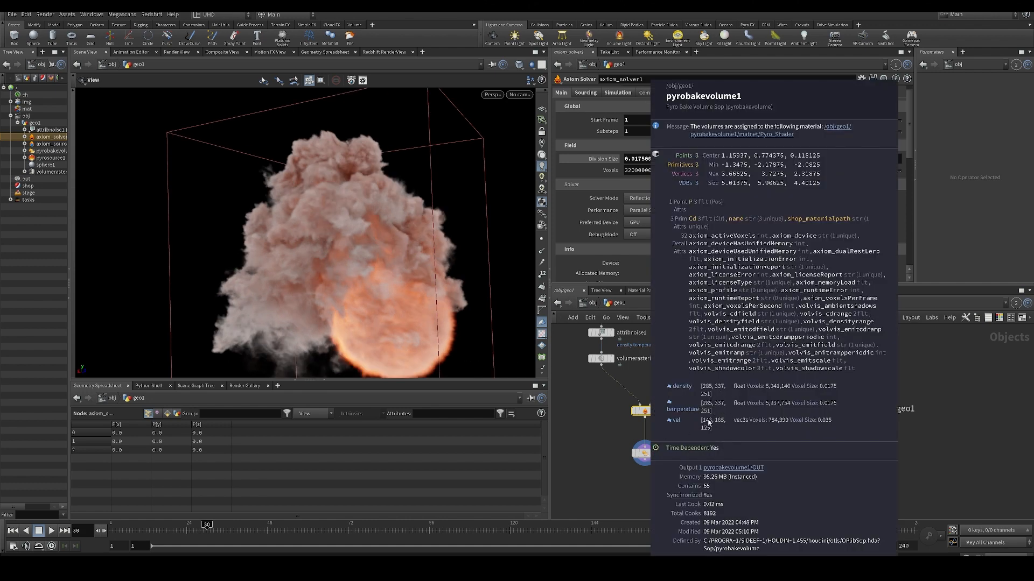
pyautogui.scroll(-10, 401, 275)
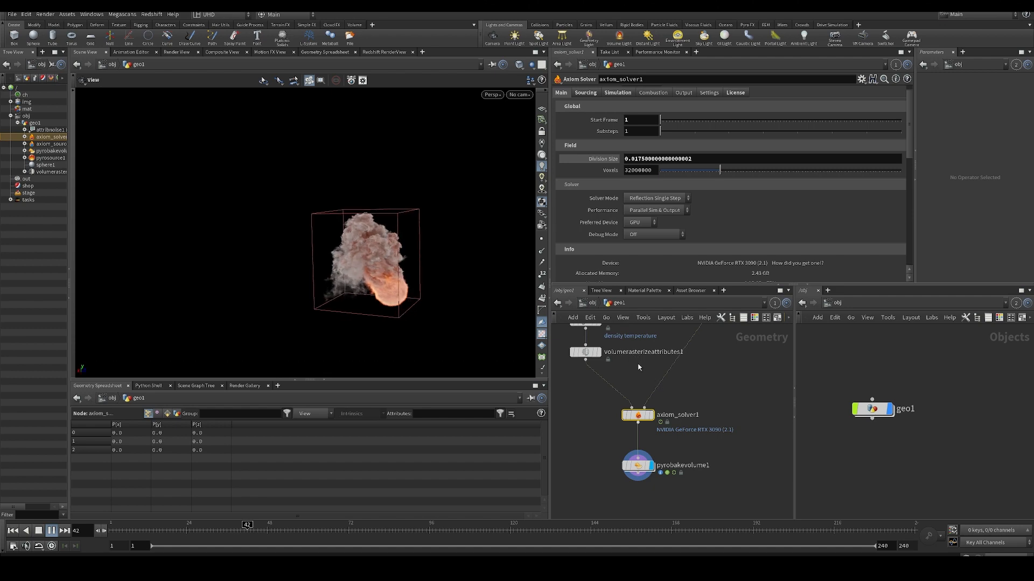
pyautogui.middleClick(638, 461)
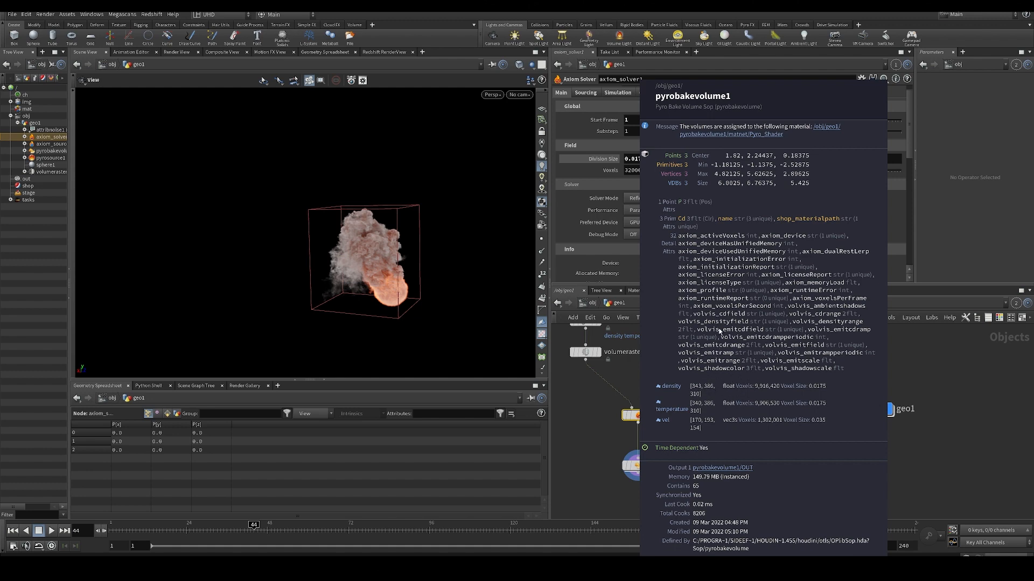
# - Set axiom_solver1's Division Size to 0.04 and replay the simulation from the first frame
pyautogui.moveTo(393, 263); pyautogui.dragTo(467, 276)
pyautogui.scroll(3, 426, 290)
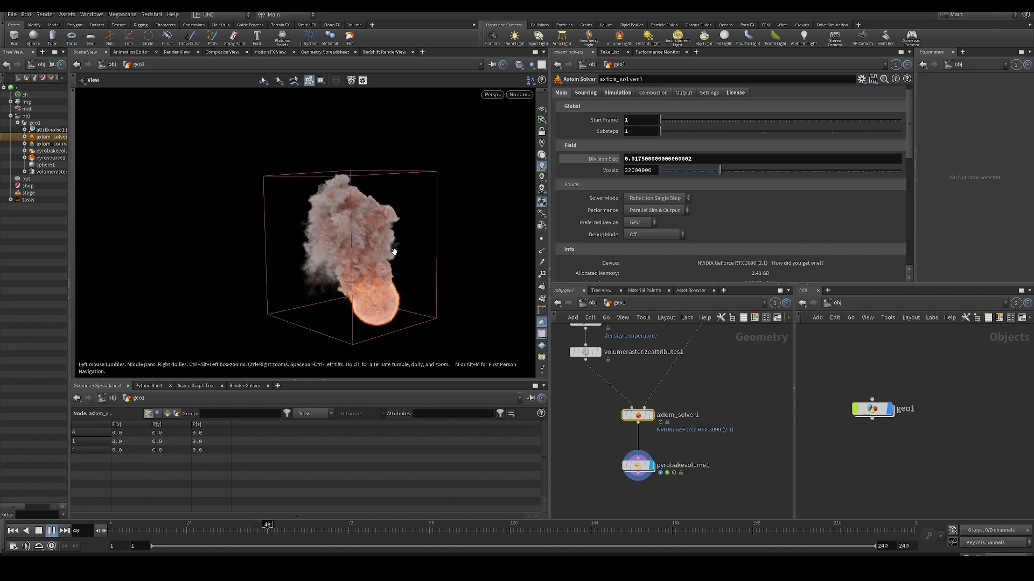
pyautogui.moveTo(639, 159); pyautogui.dragTo(1022, 161)
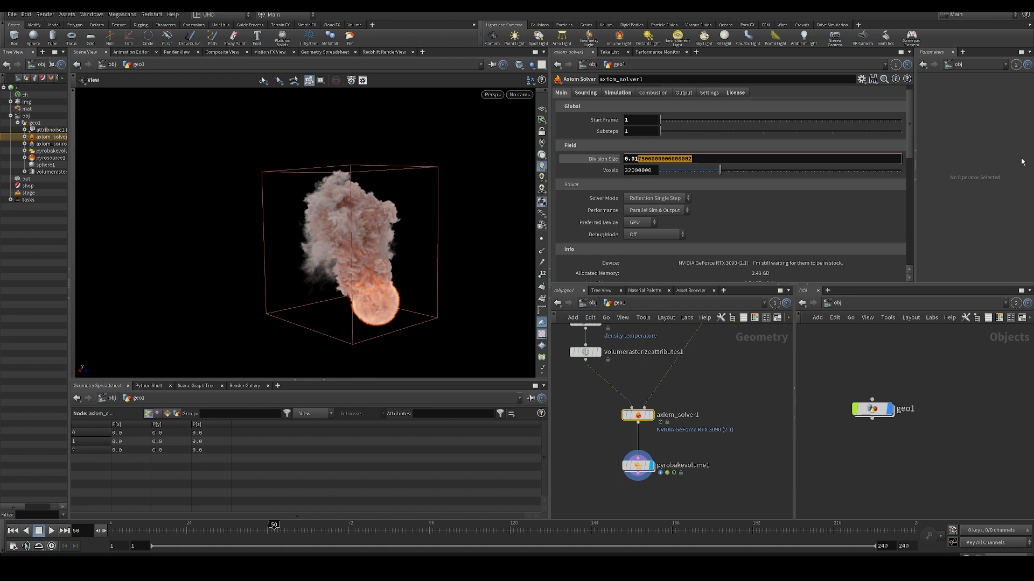
pyautogui.press('Return')
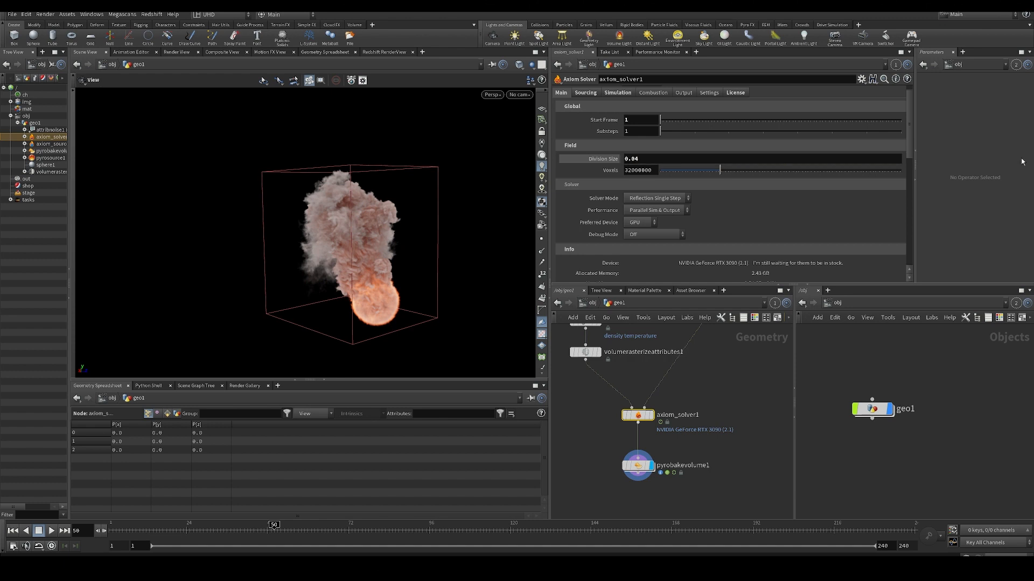
pyautogui.hotkey('ctrl', 'Up')
pyautogui.press('Up')
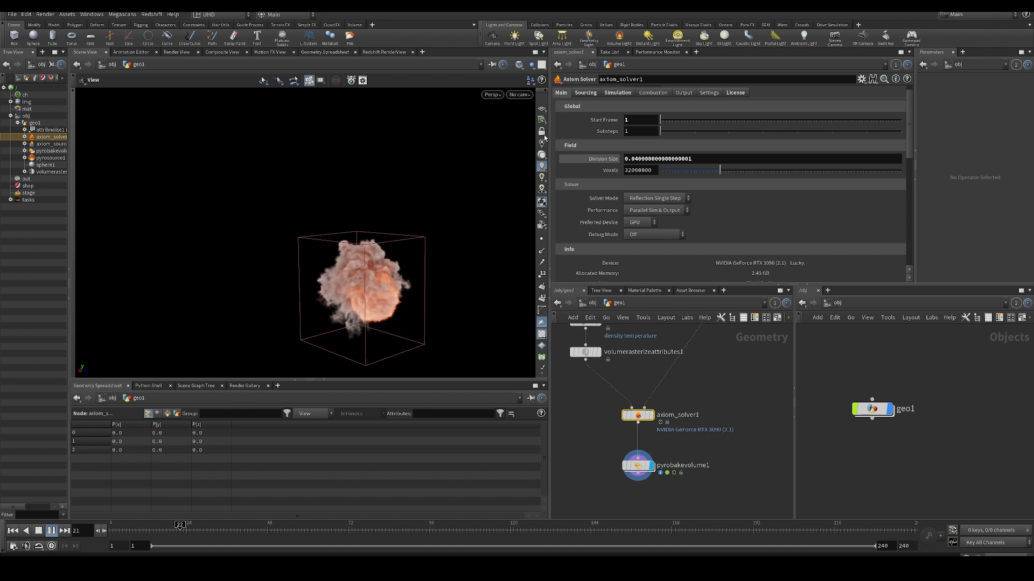
# - Try 2 Substeps by replaying the simulation from the first frame, and set Substeps back to 1
pyautogui.press('Up')
pyautogui.write('2')
pyautogui.press('Return')
pyautogui.hotkey('ctrl', 'Up')
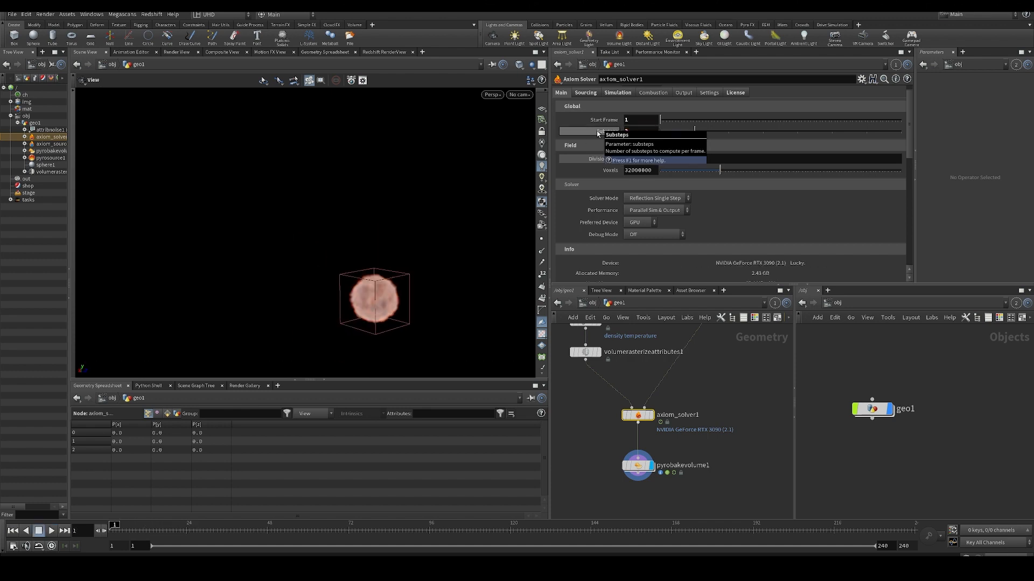
pyautogui.press('Up')
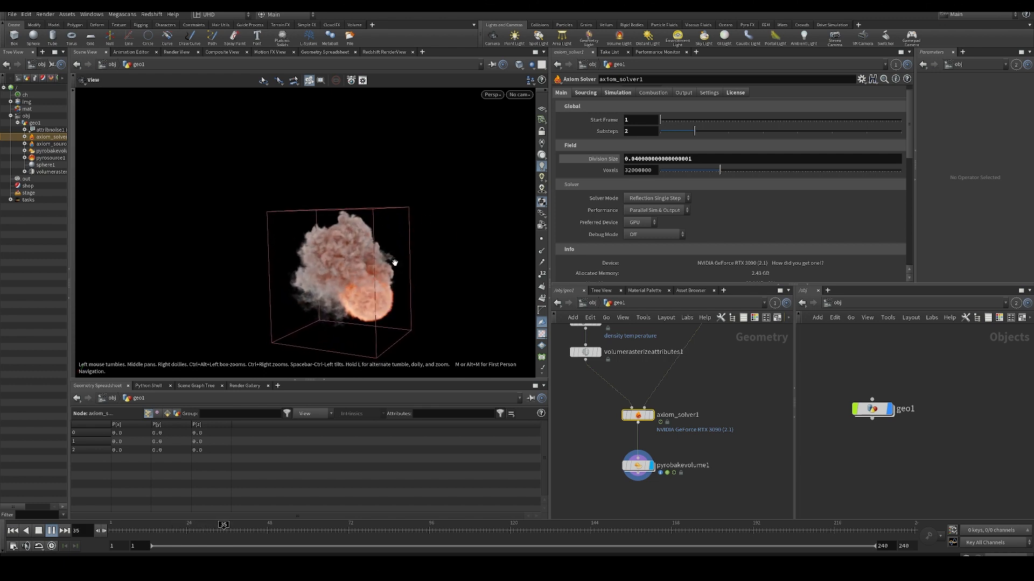
pyautogui.moveTo(393, 263); pyautogui.dragTo(444, 258)
pyautogui.press('Up')
pyautogui.hotkey('ctrl', 'Up')
pyautogui.moveTo(632, 132); pyautogui.dragTo(591, 140)
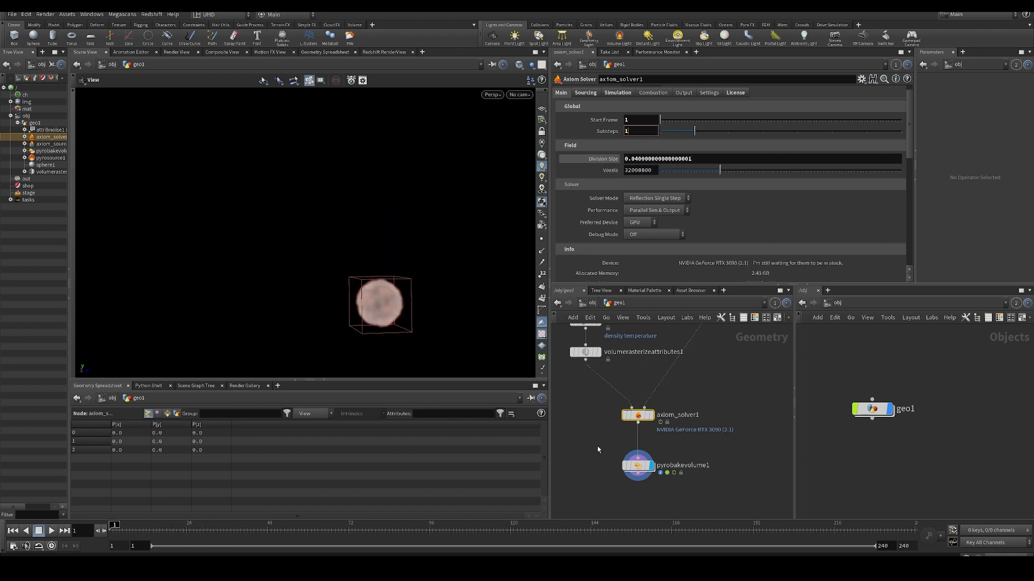
pyautogui.press('Return')
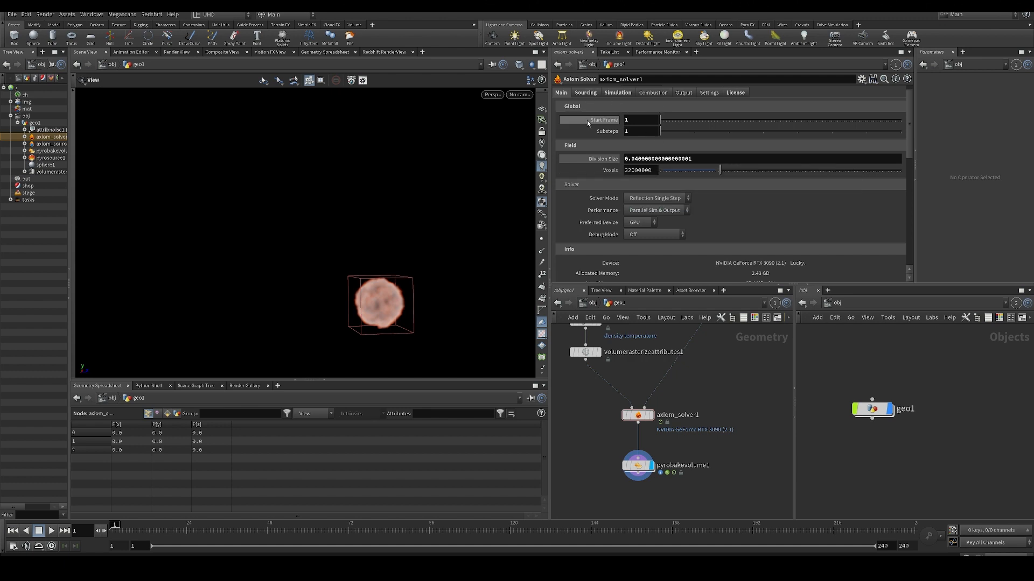
# - Look through axiom_solver1's Simulation, Combustion and Sourcing settings
pyautogui.click(628, 94)
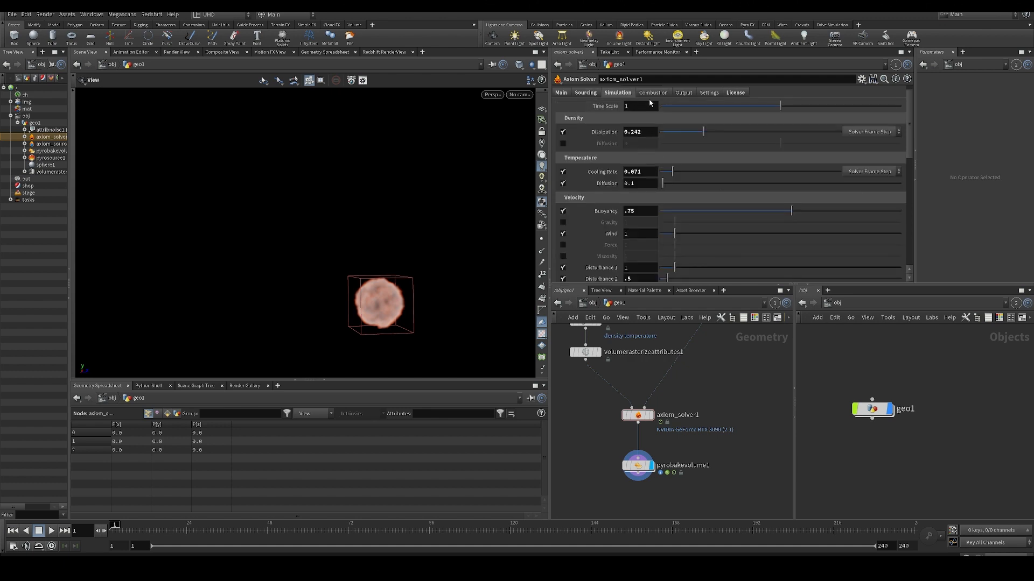
pyautogui.click(652, 93)
pyautogui.moveTo(362, 271); pyautogui.dragTo(422, 305)
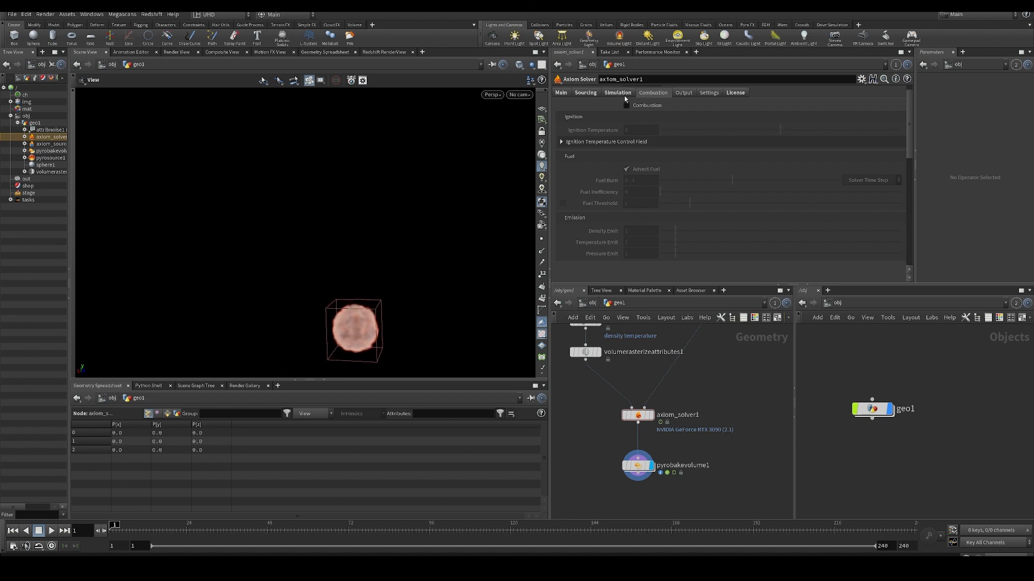
pyautogui.scroll(1, 653, 157)
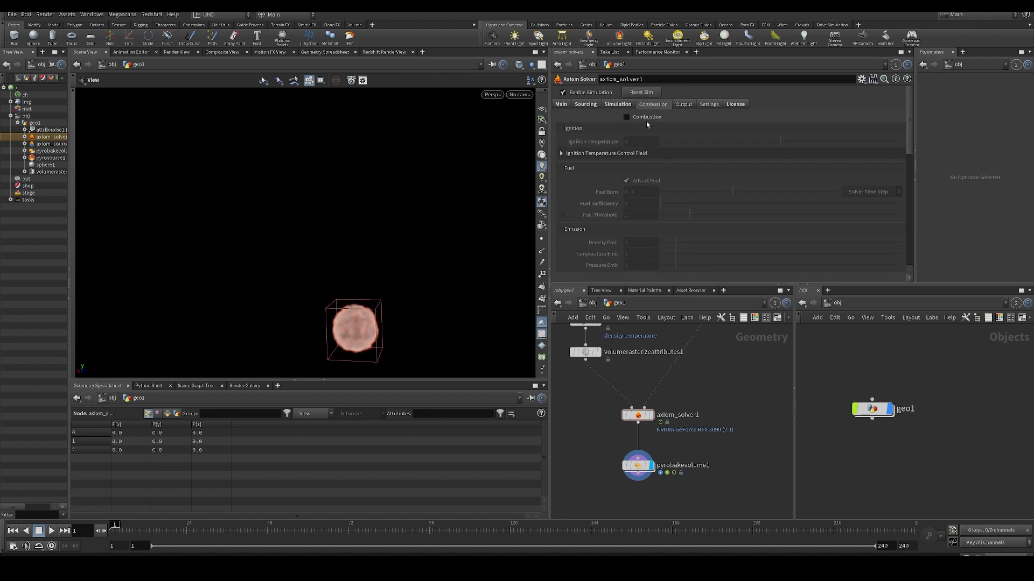
pyautogui.click(618, 104)
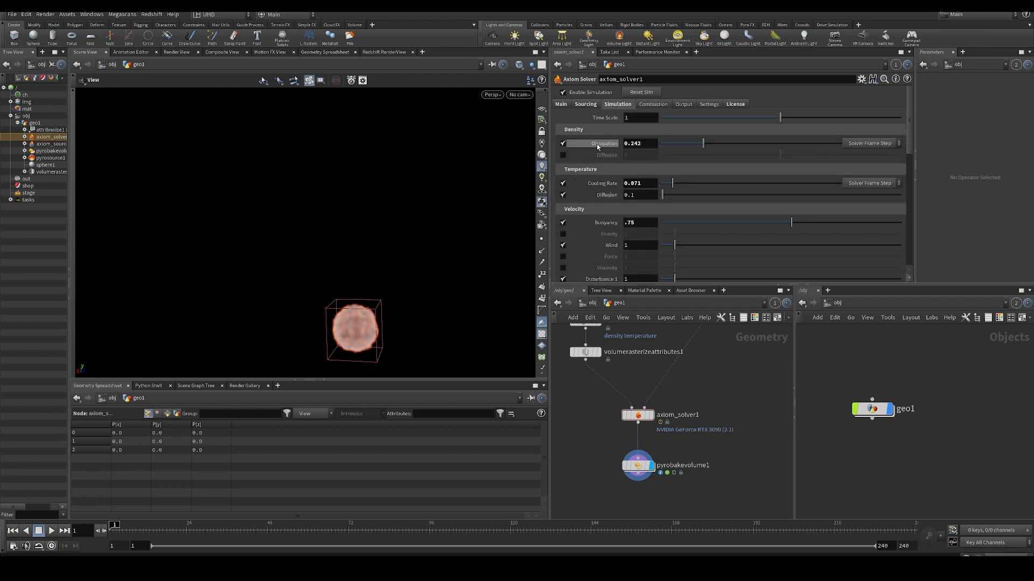
pyautogui.click(585, 104)
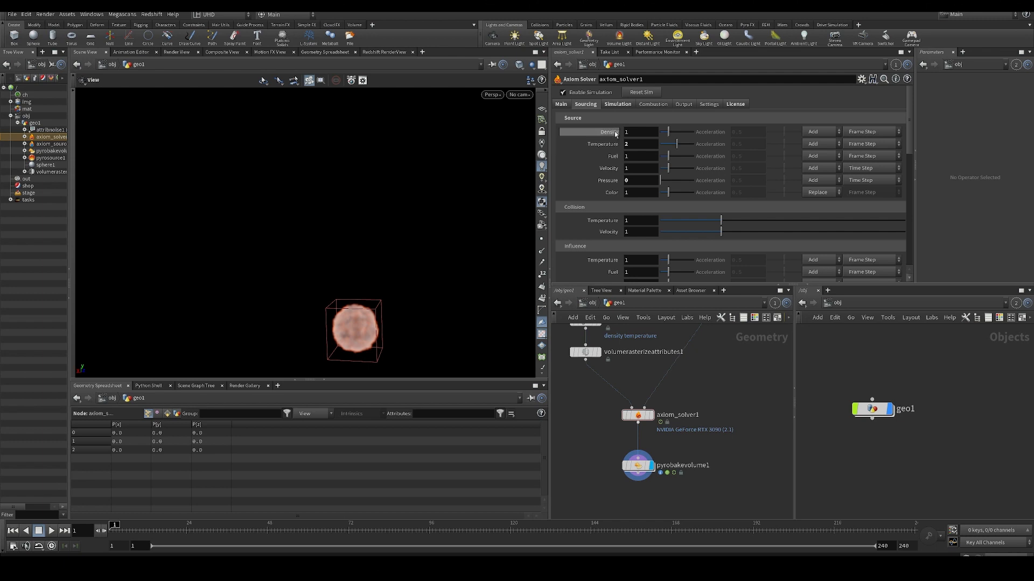
# - Disconnect volumerasterizeattributes1 from the solver and set axiom_sourceShape1's Density to 0
pyautogui.moveTo(723, 402); pyautogui.dragTo(723, 404, button='middle')
pyautogui.press('h')
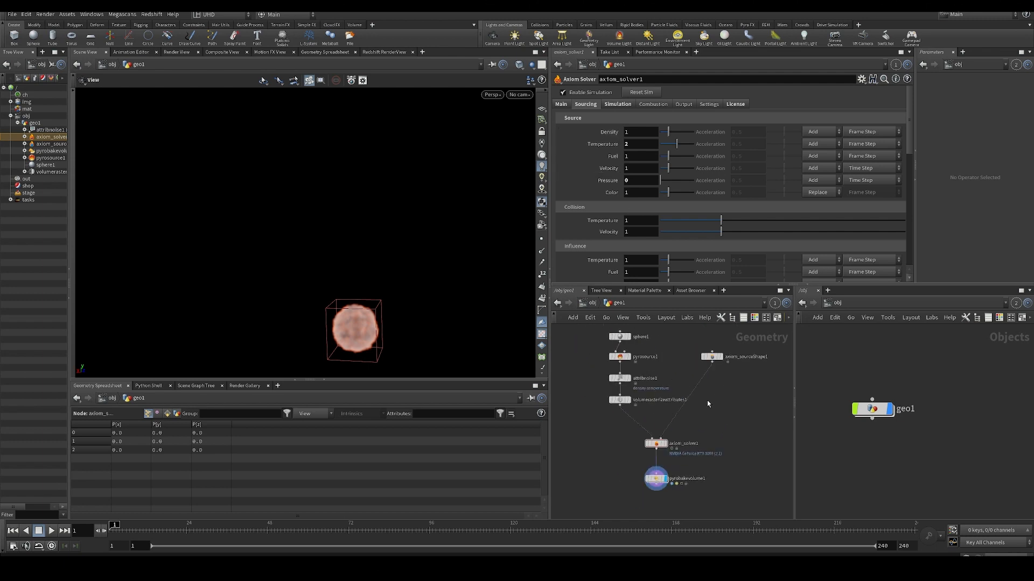
pyautogui.click(712, 357)
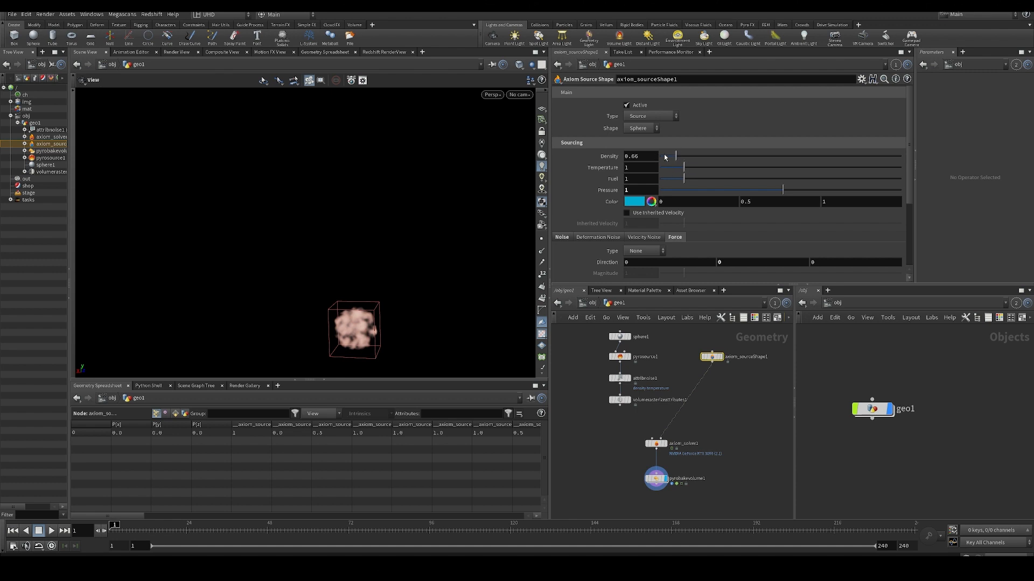
pyautogui.moveTo(665, 156); pyautogui.dragTo(655, 156)
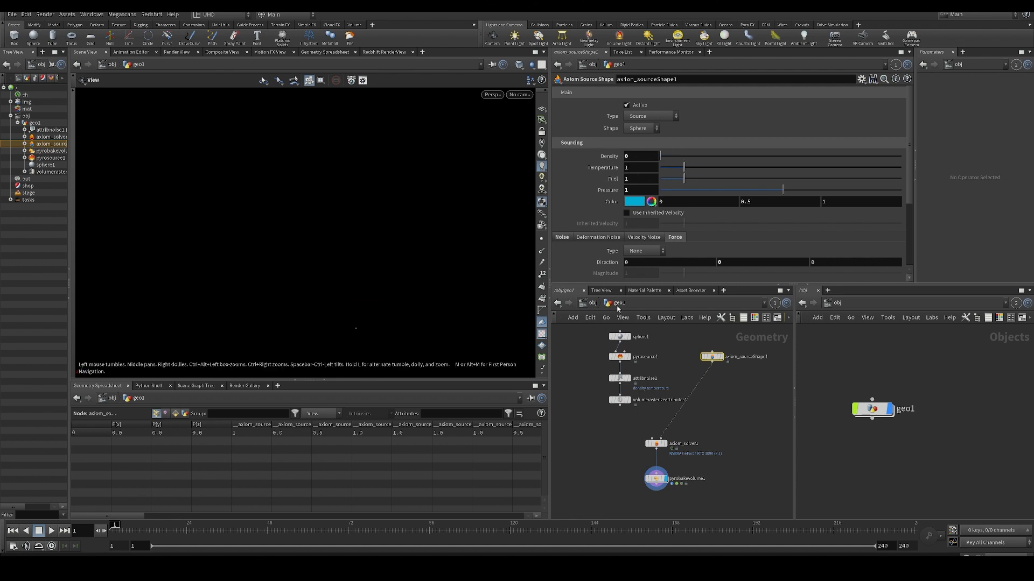
# - Enable Combustion on axiom_solver1 and play the simulation from the first frame to examine the fire
pyautogui.click(655, 444)
pyautogui.click(653, 103)
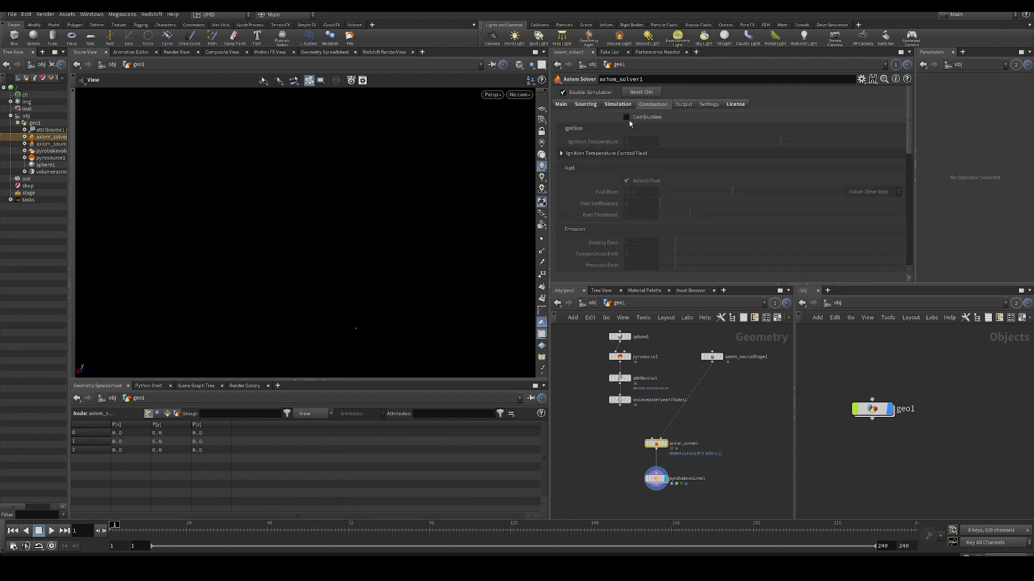
pyautogui.press('Up')
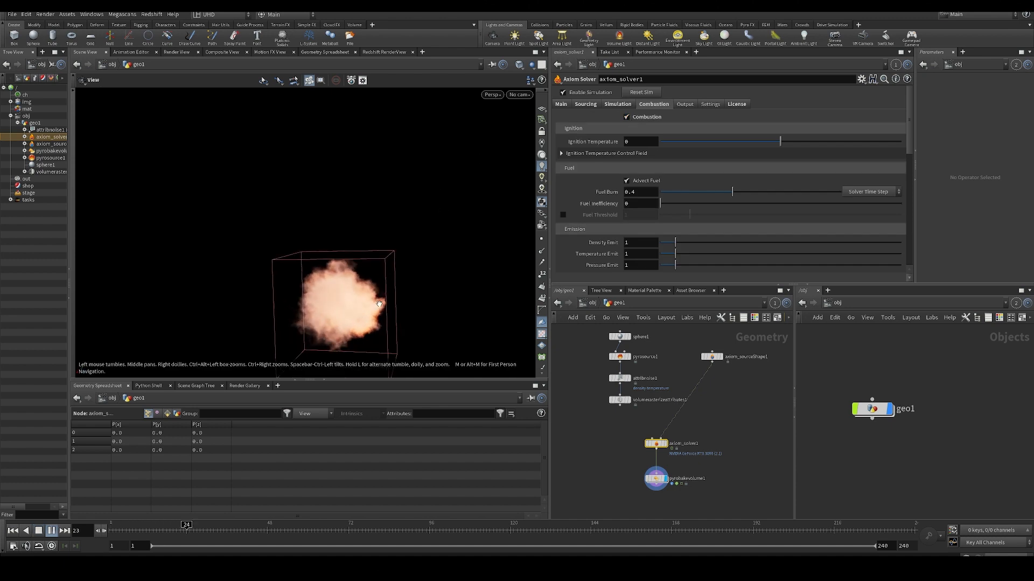
pyautogui.moveTo(393, 305); pyautogui.dragTo(351, 302)
pyautogui.press('Up')
pyautogui.hotkey('ctrl', 'Up')
pyautogui.press('Up')
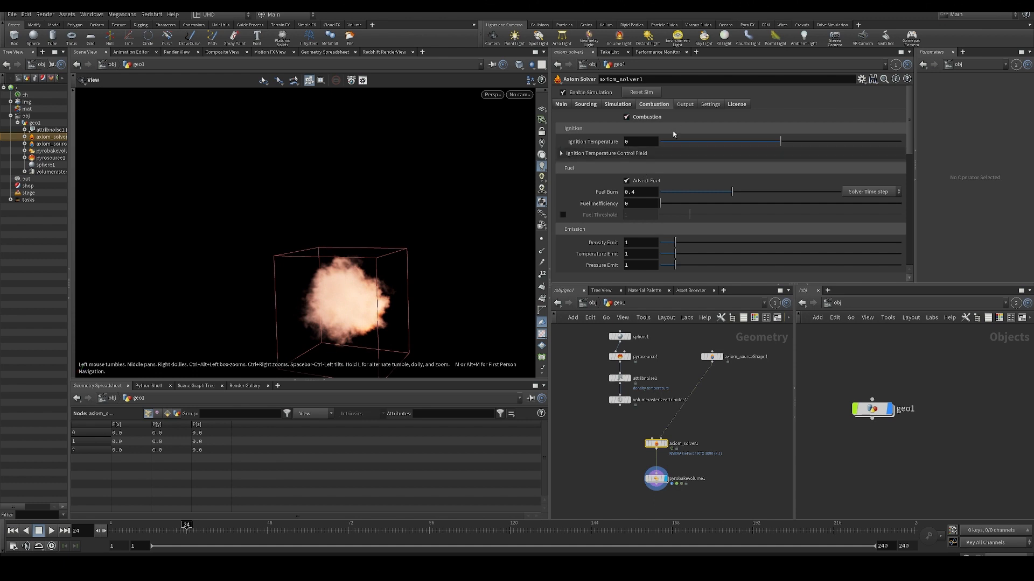
pyautogui.moveTo(438, 215); pyautogui.dragTo(467, 212)
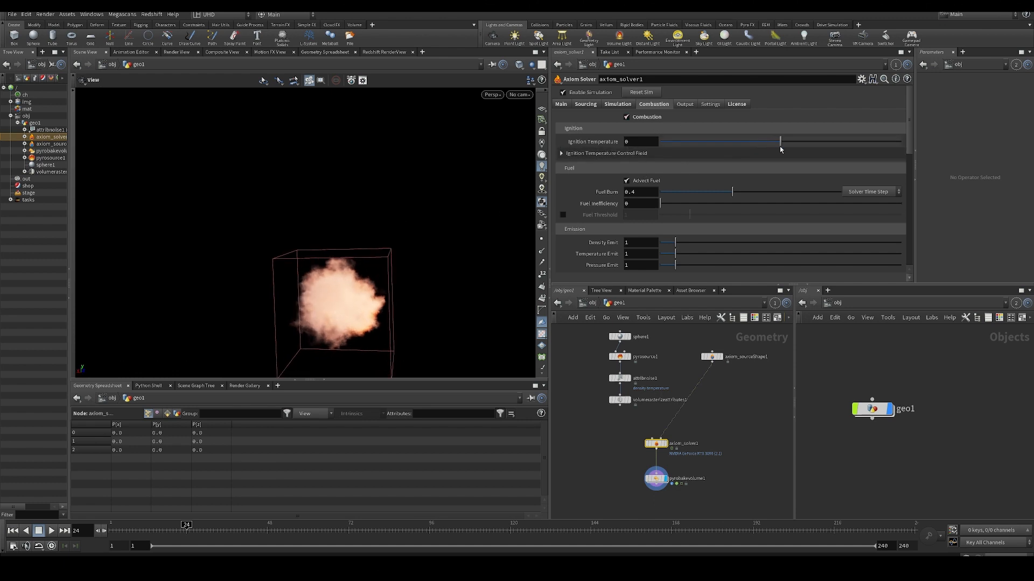
# - Try an Ignition Temperature of 0.523 and replay the simulation from the first frame
pyautogui.moveTo(780, 143); pyautogui.dragTo(843, 142)
pyautogui.hotkey('ctrl', 'Up')
pyautogui.press('Up')
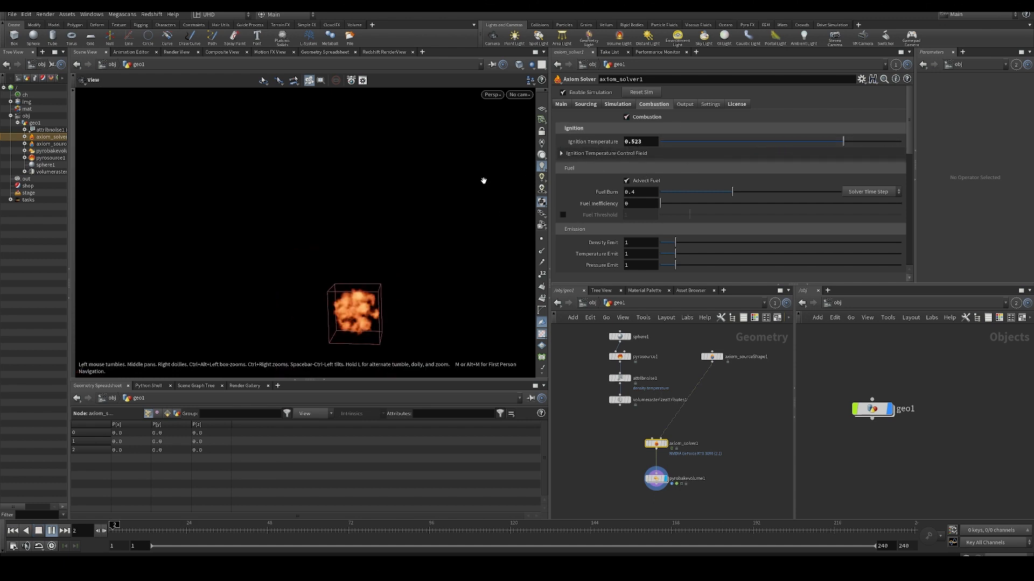
pyautogui.hotkey('ctrl', 'Up')
# - Raise the Ignition Temperature to 5 and play the simulation
pyautogui.moveTo(647, 143); pyautogui.dragTo(612, 145)
pyautogui.write('5')
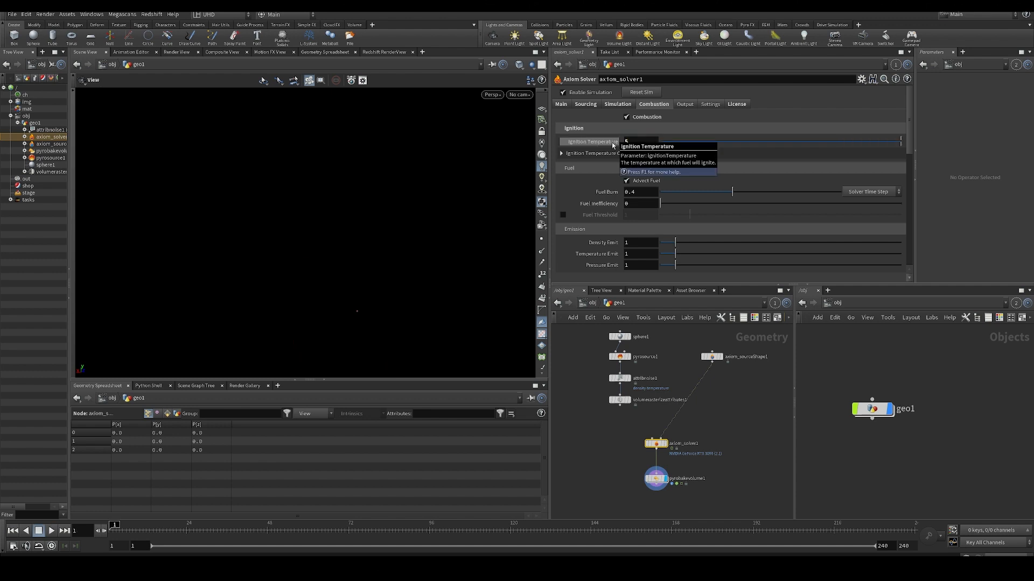
pyautogui.press('Return')
pyautogui.press('Up')
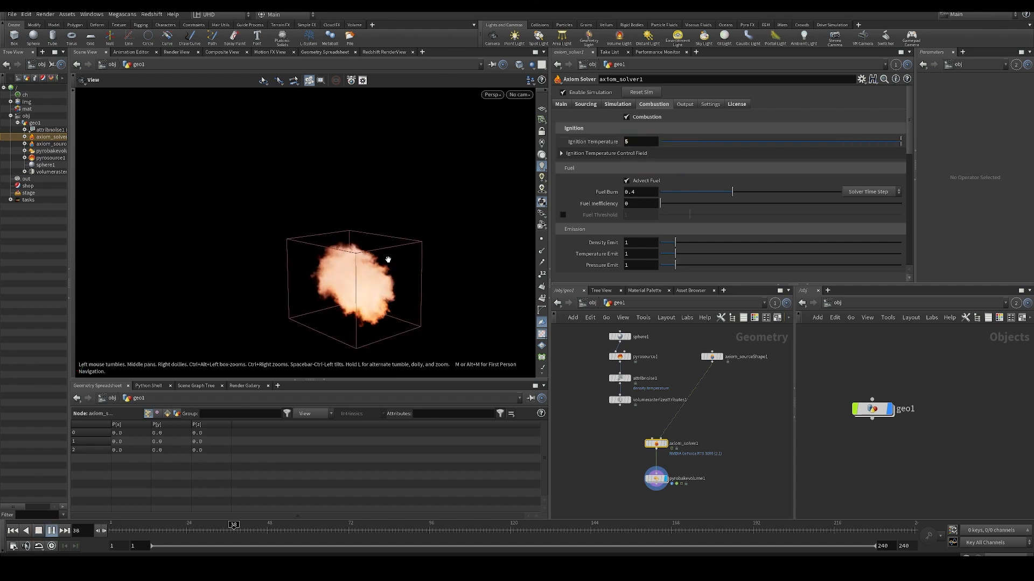
# - Try Ignition Temperatures of 50, 30 and 15, restarting the simulation to compare when the fuel ignites
pyautogui.click(639, 142)
pyautogui.write('0')
pyautogui.press('Return')
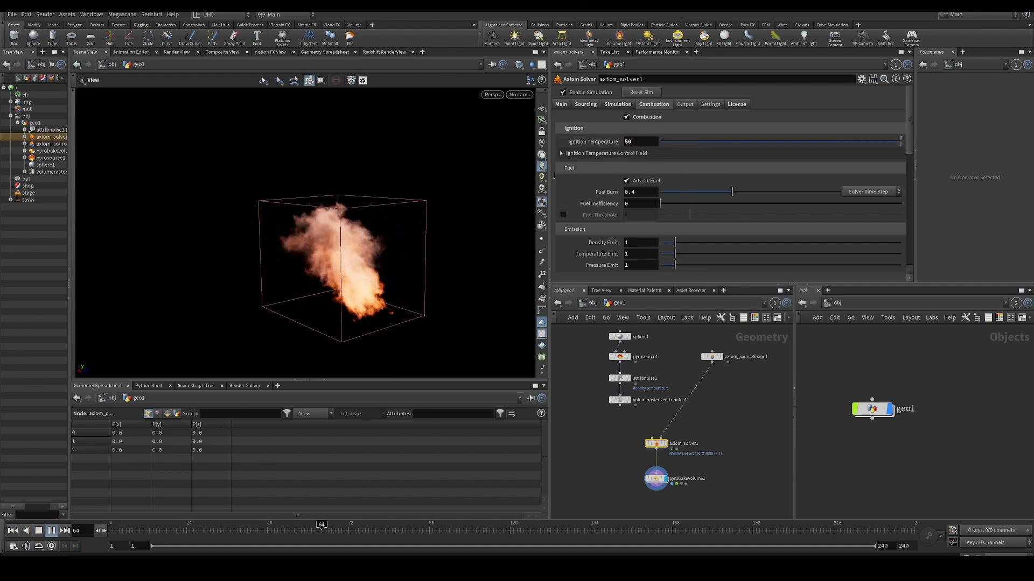
pyautogui.hotkey('ctrl', 'Up')
pyautogui.doubleClick(640, 142)
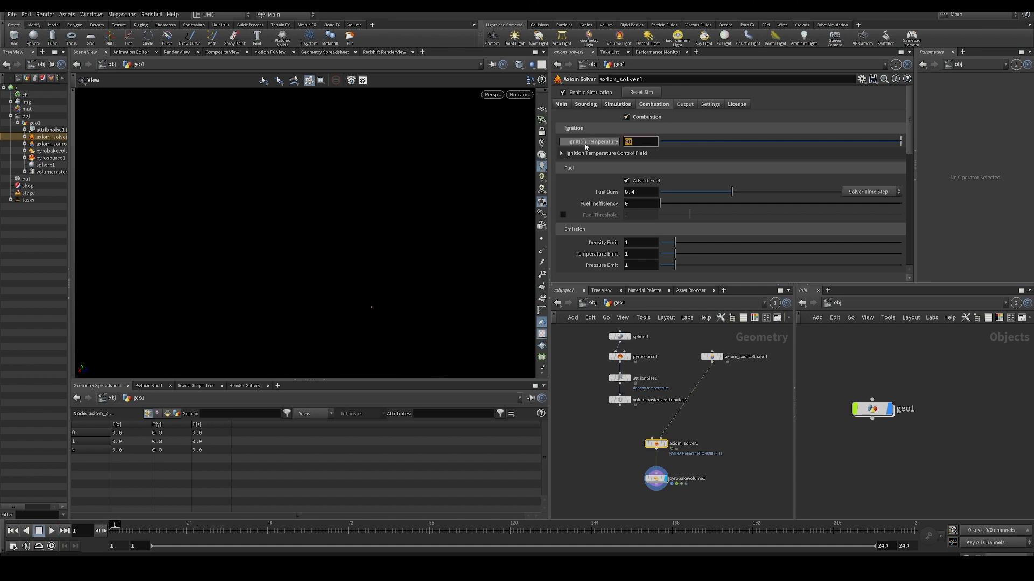
pyautogui.write('30')
pyautogui.press('Return')
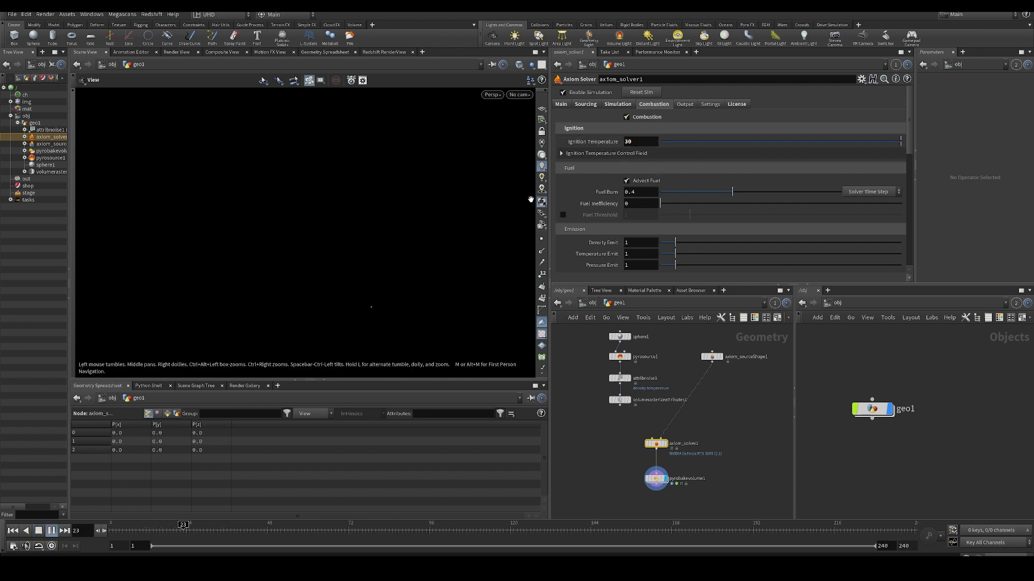
pyautogui.doubleClick(639, 142)
pyautogui.write('15')
pyautogui.press('Return')
# - Set the Ignition Temperature back to 5, play the simulation, and examine the flames from another angle
pyautogui.doubleClick(639, 142)
pyautogui.write('5')
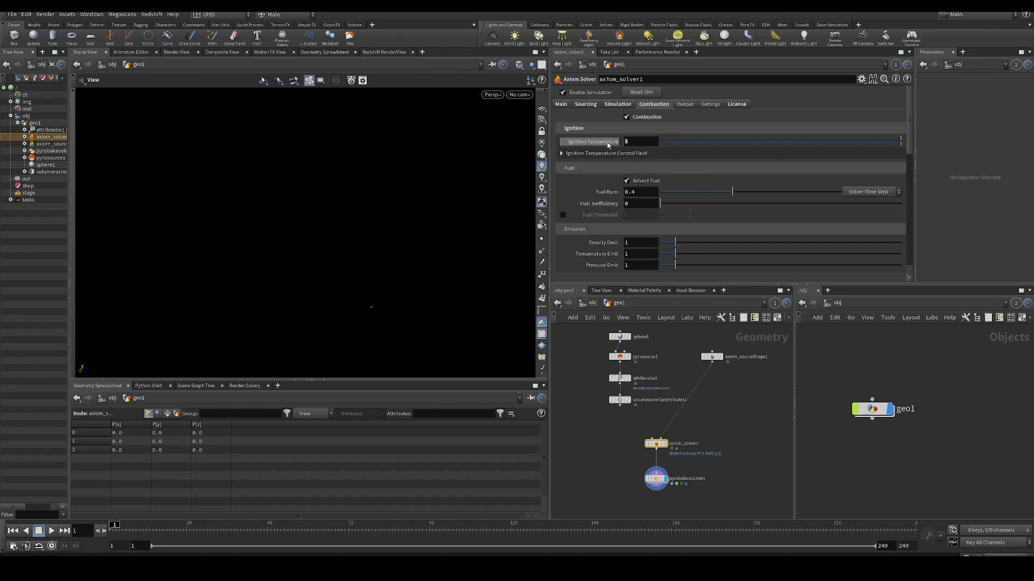
pyautogui.press('Return')
pyautogui.press('Up')
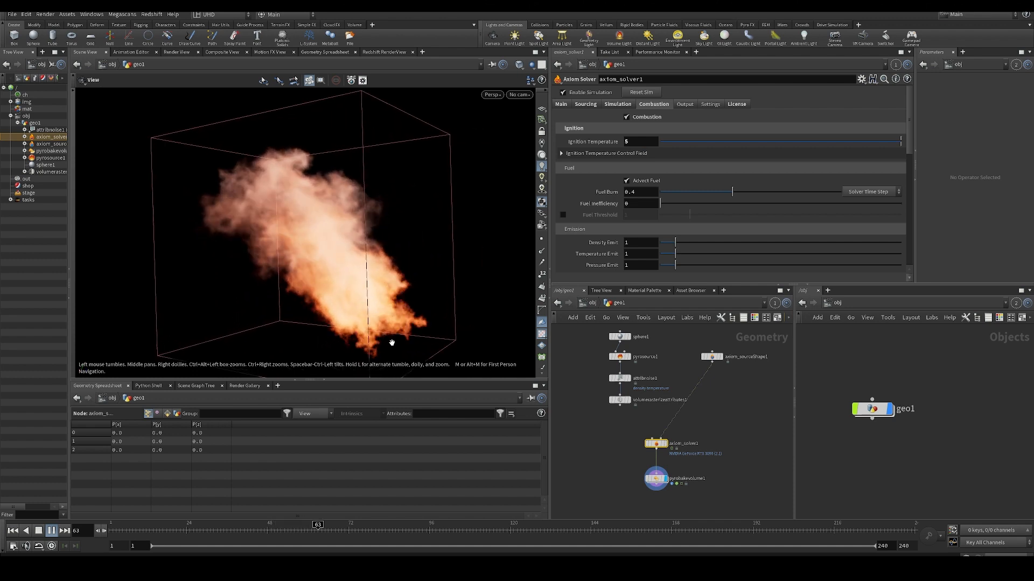
pyautogui.moveTo(391, 342); pyautogui.dragTo(323, 296)
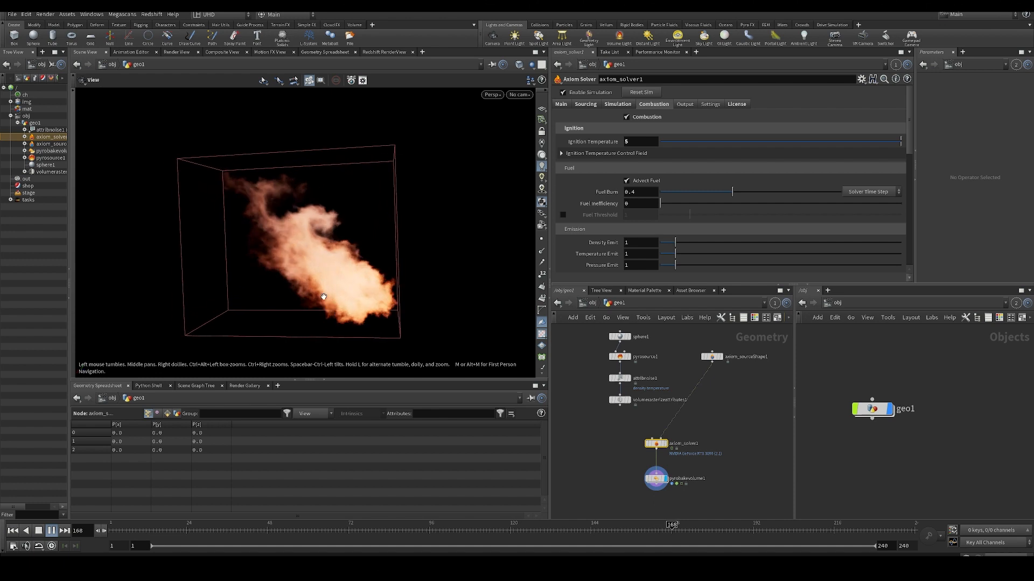
# - Check axiom_sourceShape1's sourcing values and set the source Density on axiom_solver1 to 0 while the simulation plays
pyautogui.click(585, 103)
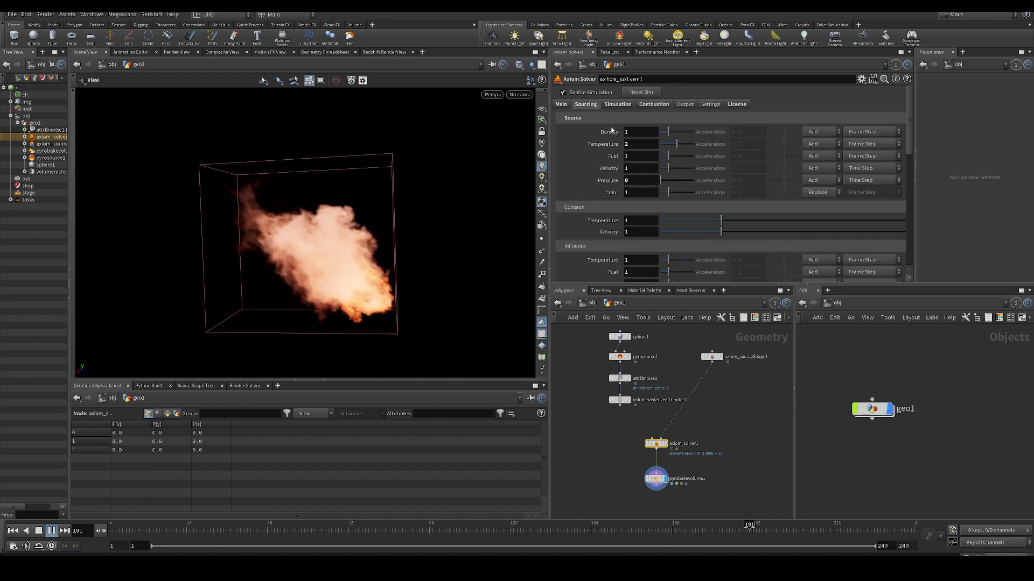
pyautogui.click(619, 105)
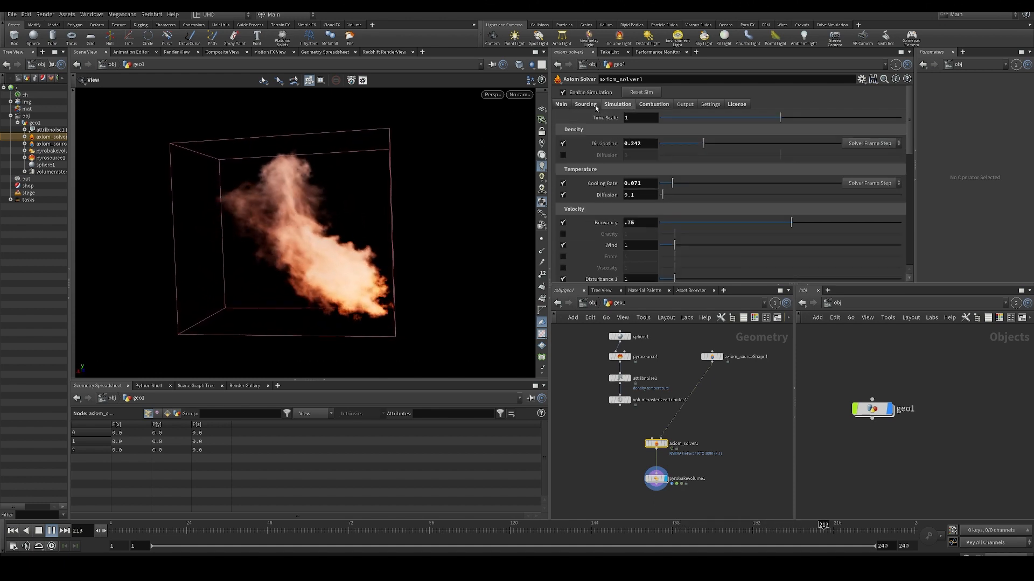
pyautogui.click(594, 105)
pyautogui.click(714, 357)
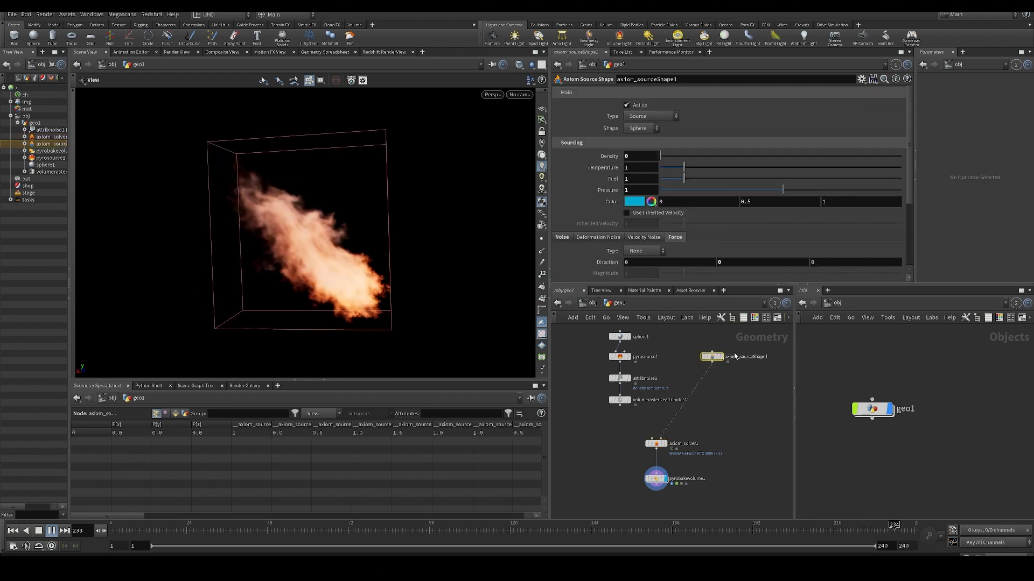
pyautogui.moveTo(678, 434); pyautogui.dragTo(639, 456)
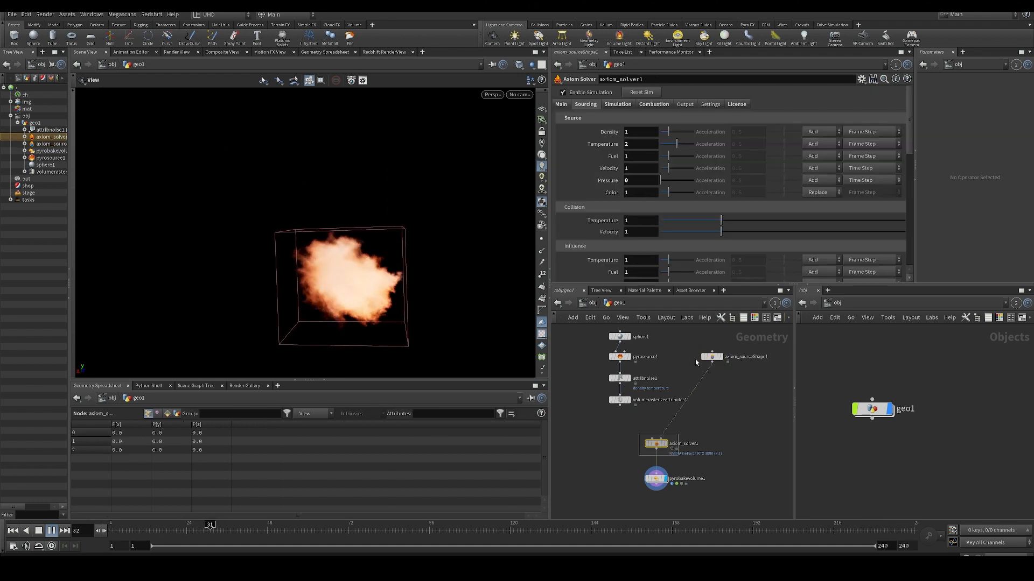
pyautogui.doubleClick(633, 132)
pyautogui.write('0')
pyautogui.press('Return')
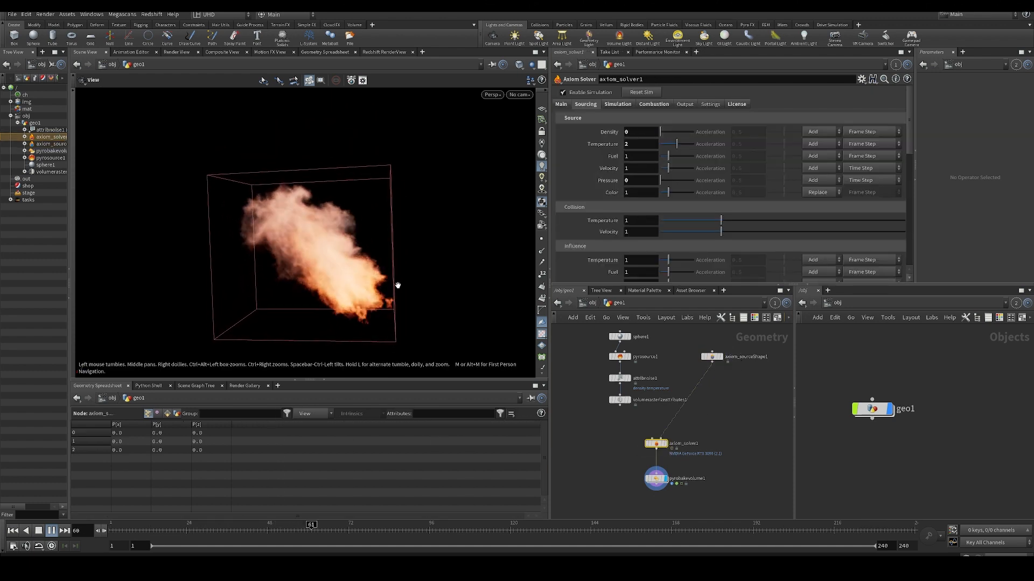
pyautogui.moveTo(398, 285); pyautogui.dragTo(323, 290)
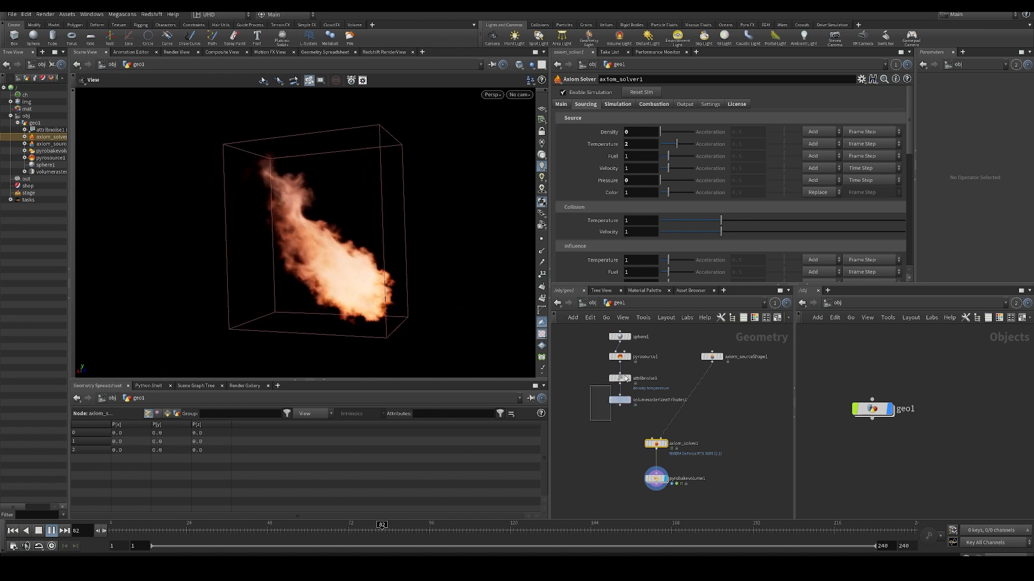
# - Check volumerasterizeattributes1's attributes and replay the simulation from the first frame
pyautogui.click(620, 400)
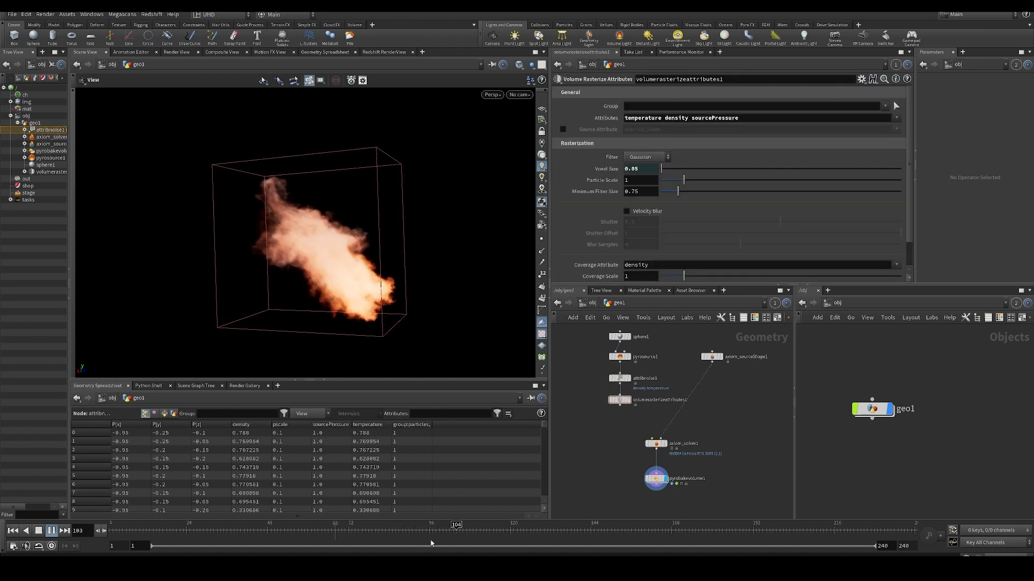
pyautogui.click(428, 531)
pyautogui.hotkey('ctrl', 'Up')
pyautogui.press('Up')
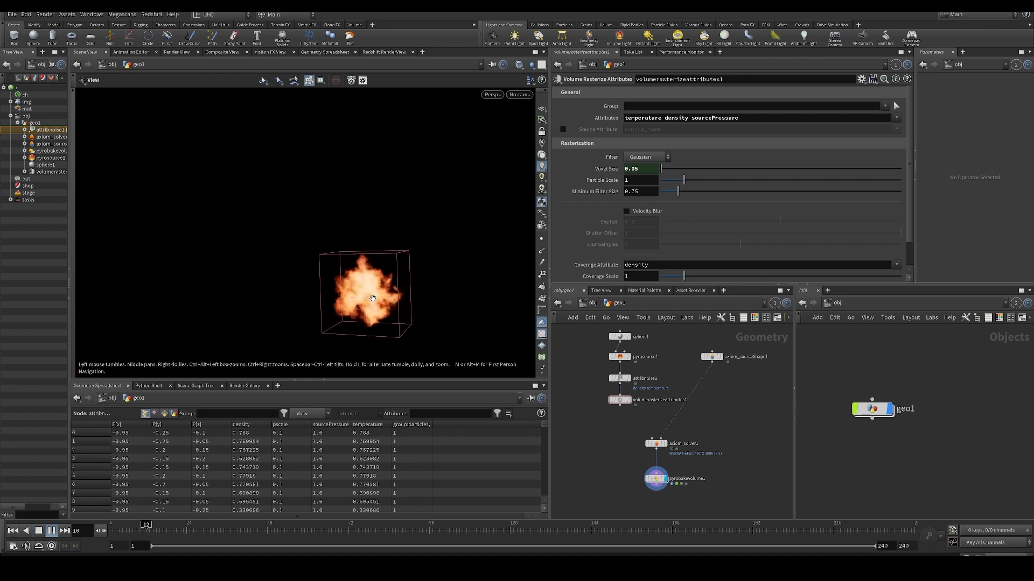
pyautogui.press('Up')
# - Try a Fuel Burn of 0.894 in axiom_solver1's combustion settings and replay the simulation from the start
pyautogui.click(655, 443)
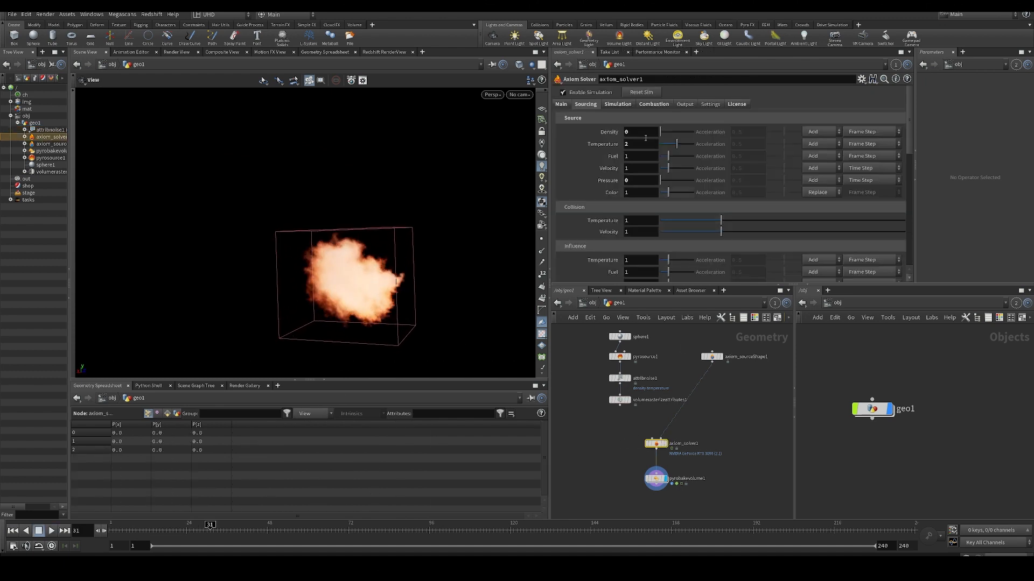
pyautogui.click(646, 105)
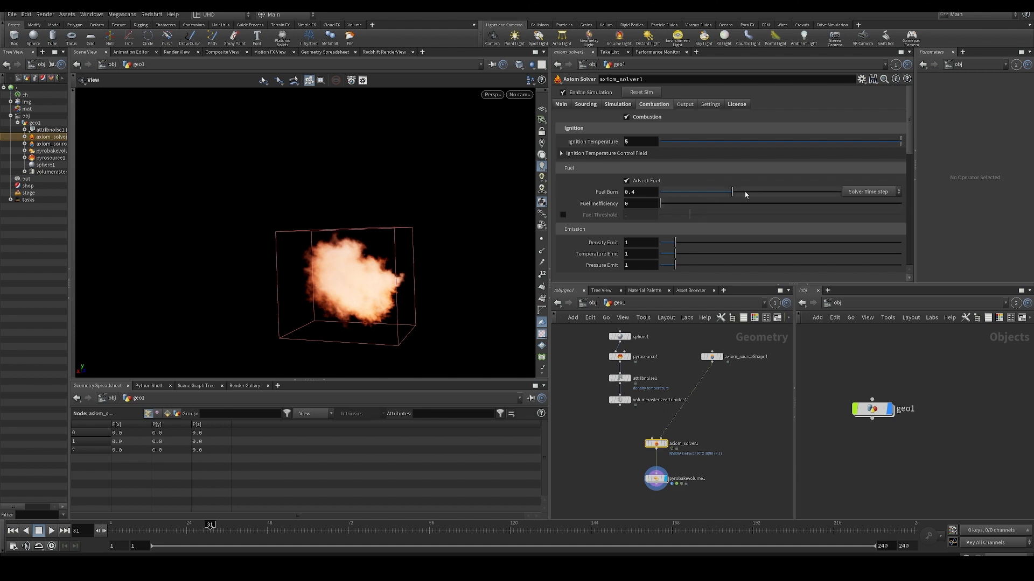
pyautogui.moveTo(732, 191); pyautogui.dragTo(821, 191)
pyautogui.hotkey('ctrl', 'Up')
pyautogui.press('Up')
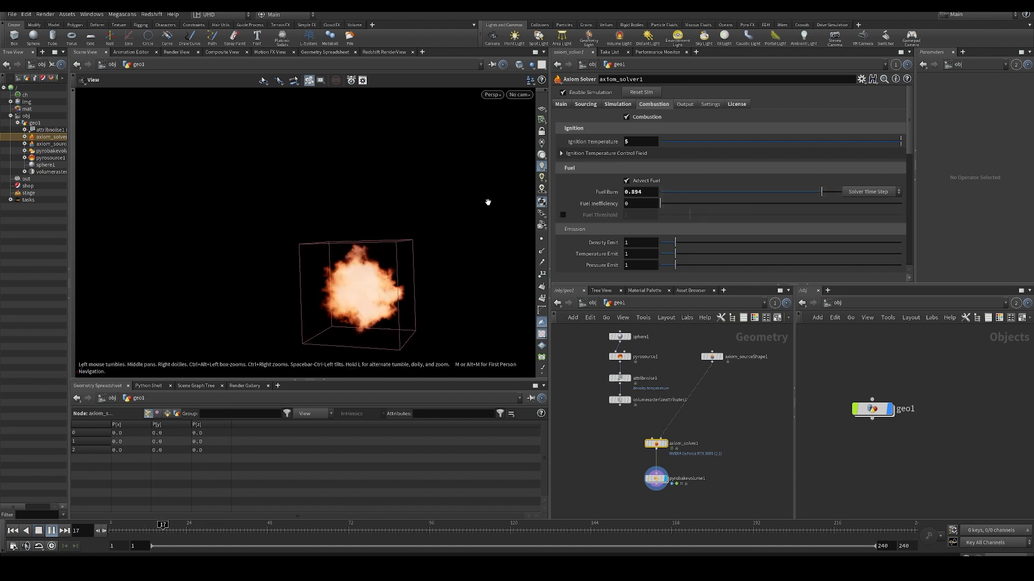
# - Try a Fuel Inefficiency of 0.745, restart the simulation and examine the growing fireball from another angle
pyautogui.hotkey('ctrl', 'Up')
pyautogui.moveTo(663, 204); pyautogui.dragTo(840, 204)
pyautogui.press('Up')
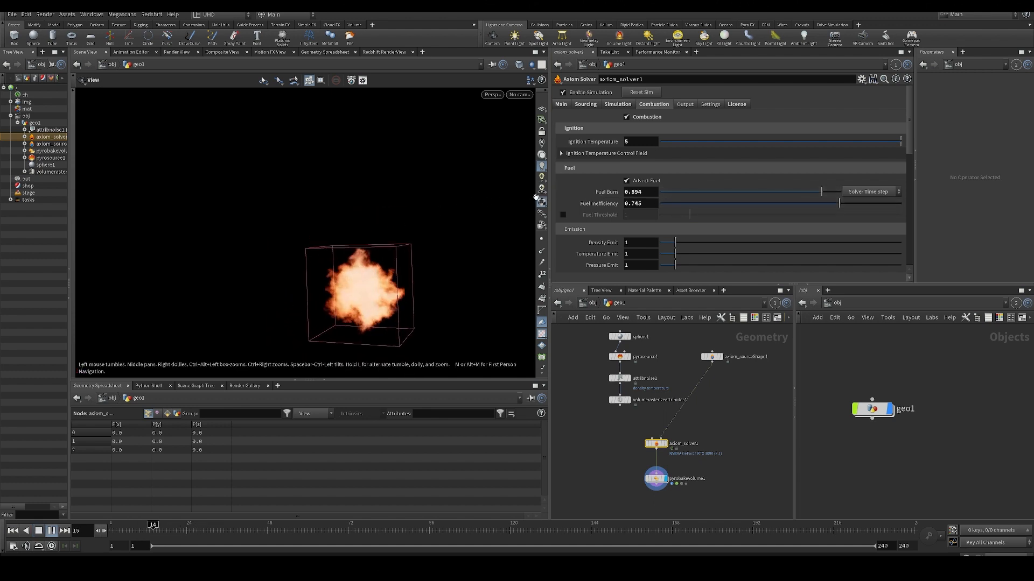
pyautogui.hotkey('ctrl', 'Up')
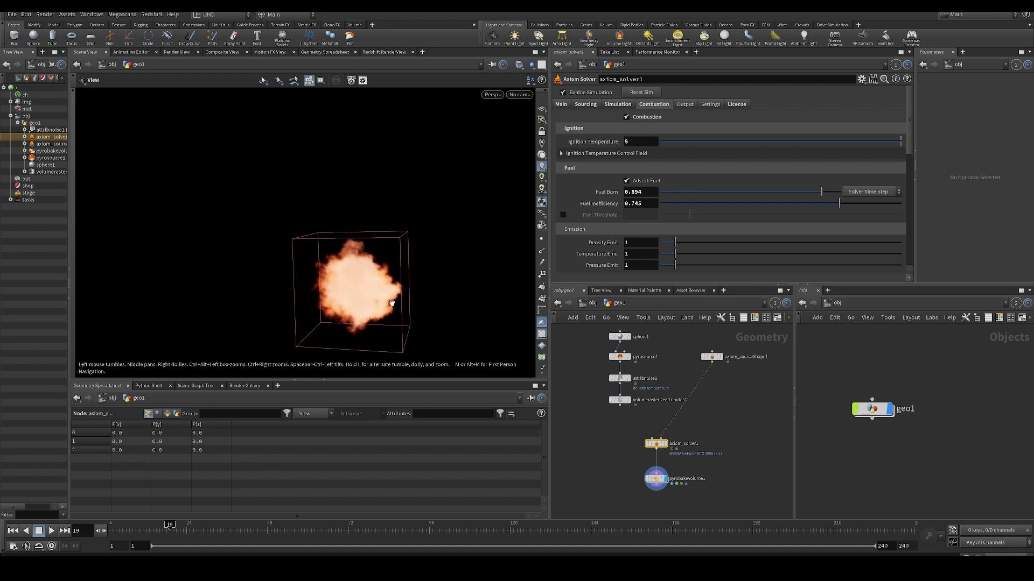
pyautogui.press('Up')
pyautogui.moveTo(378, 292); pyautogui.dragTo(396, 302)
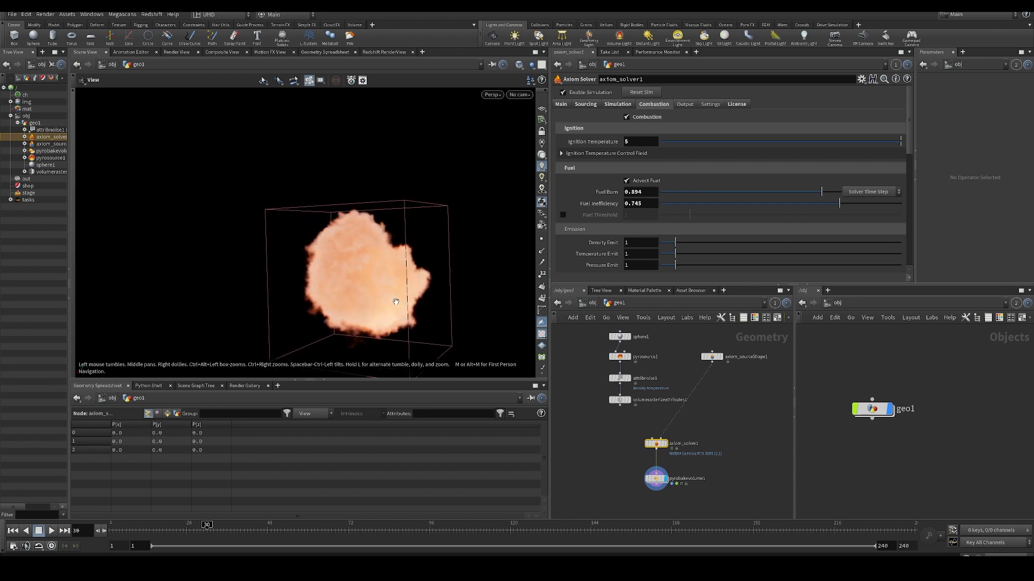
pyautogui.press('Up')
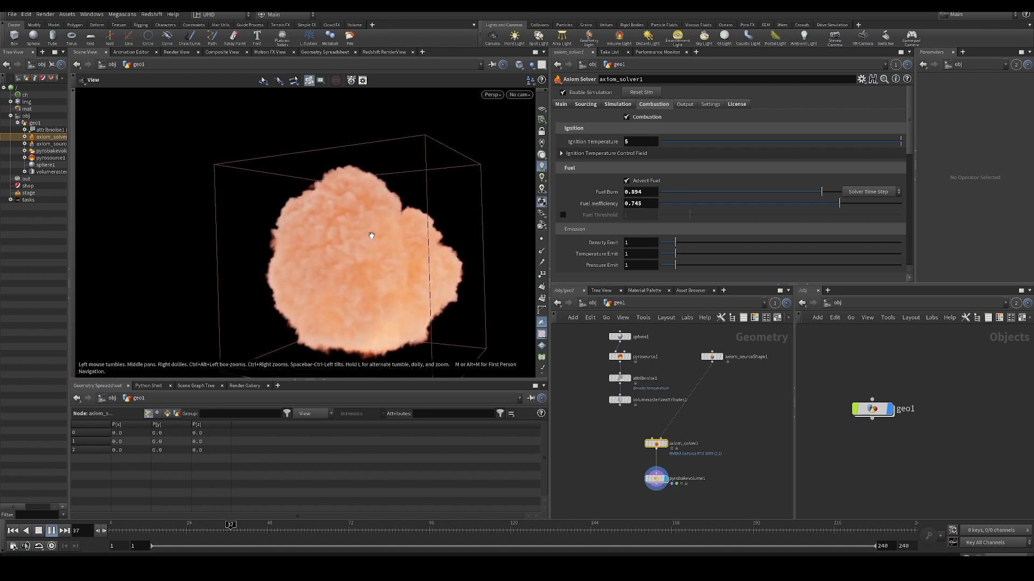
pyautogui.press('Up')
# - Set the Fuel Burn to 0.064 and the Fuel Inefficiency to 0.719, restarting the simulation to compare the flames
pyautogui.hotkey('ctrl', 'Up')
pyautogui.moveTo(697, 204)
pyautogui.mouseDown()
pyautogui.moveTo(672, 204)
pyautogui.moveTo(709, 205)
pyautogui.moveTo(677, 204)
pyautogui.mouseUp()
pyautogui.press('Up')
pyautogui.hotkey('ctrl', 'Up')
pyautogui.moveTo(753, 193)
pyautogui.mouseDown()
pyautogui.moveTo(672, 198)
pyautogui.moveTo(832, 204)
pyautogui.mouseUp()
pyautogui.press('Up')
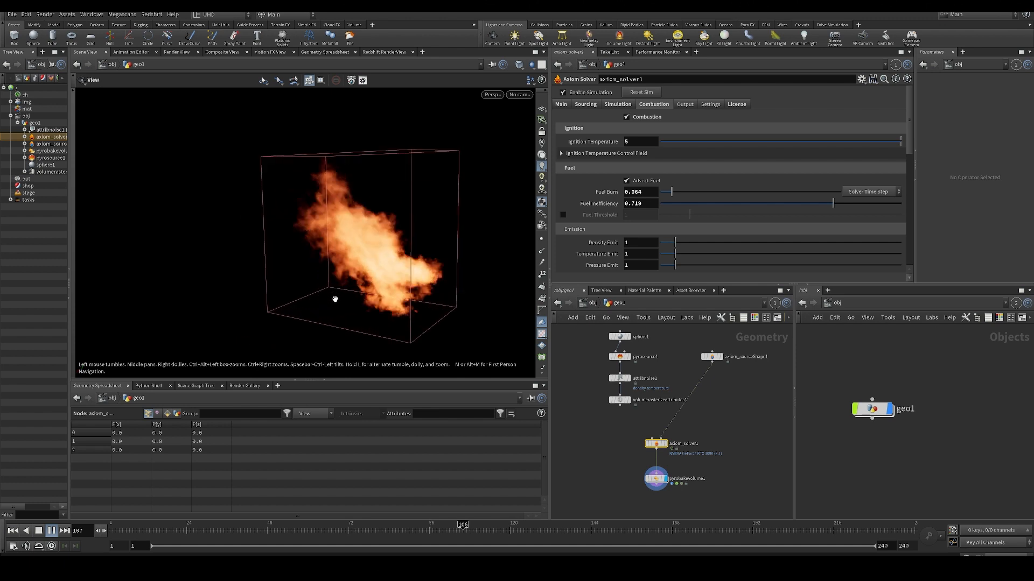
# - Raise the Fuel Burn slightly and examine the playing flames from other angles
pyautogui.moveTo(672, 191)
pyautogui.mouseDown()
pyautogui.moveTo(793, 196)
pyautogui.moveTo(683, 194)
pyautogui.mouseUp()
pyautogui.keyDown('alt'); pyautogui.moveTo(502, 229); pyautogui.dragTo(361, 251); pyautogui.keyUp('alt')
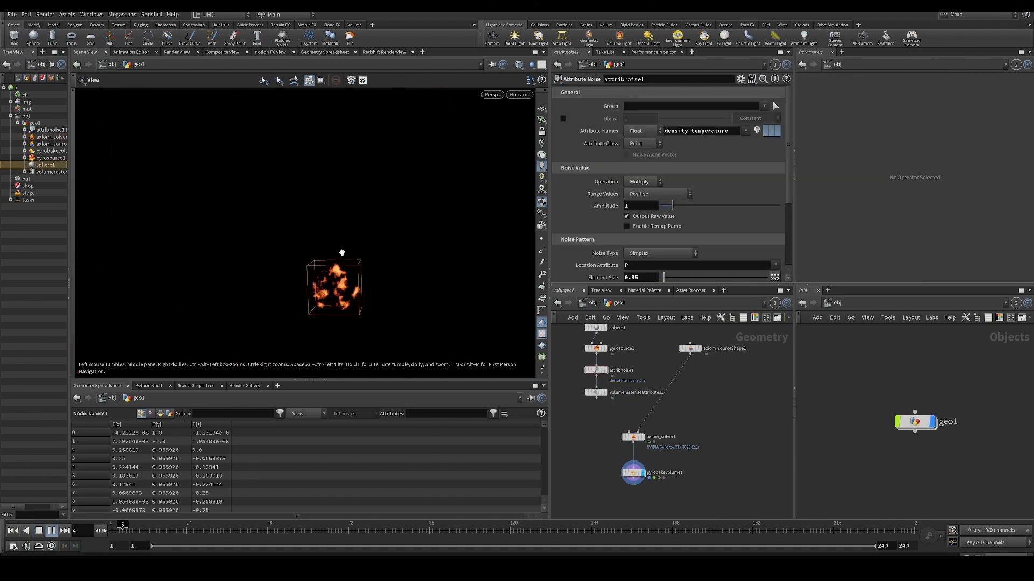
pyautogui.keyDown('alt'); pyautogui.moveTo(258, 280); pyautogui.dragTo(417, 271); pyautogui.keyUp('alt')
pyautogui.press('Up')
# - Add a Pig Head test geometry beside the source nodes in geo1 and display it
pyautogui.moveTo(595, 415); pyautogui.dragTo(629, 431, button='middle')
pyautogui.press('Tab')
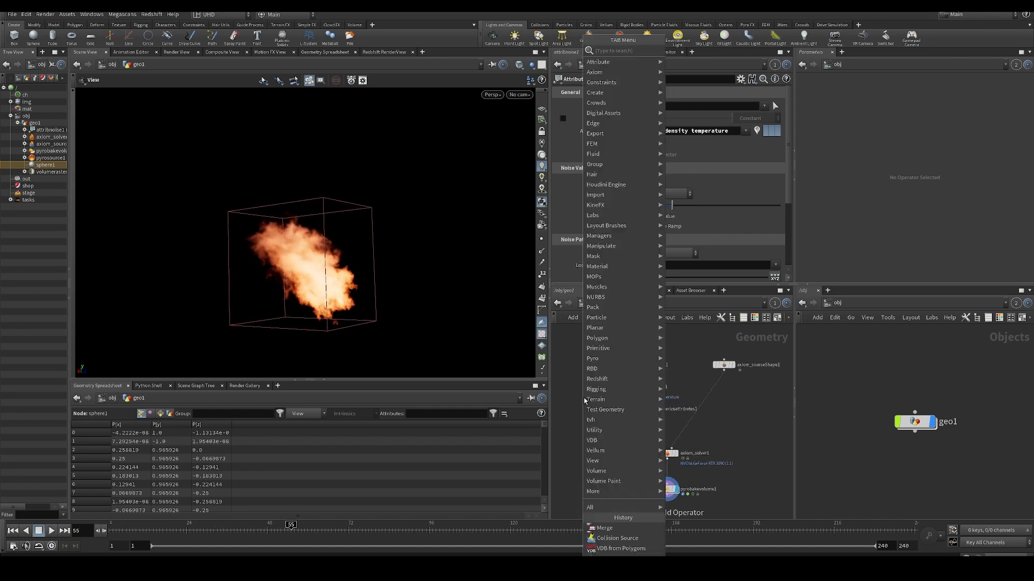
pyautogui.write('pig')
pyautogui.press('Return')
pyautogui.press('Return')
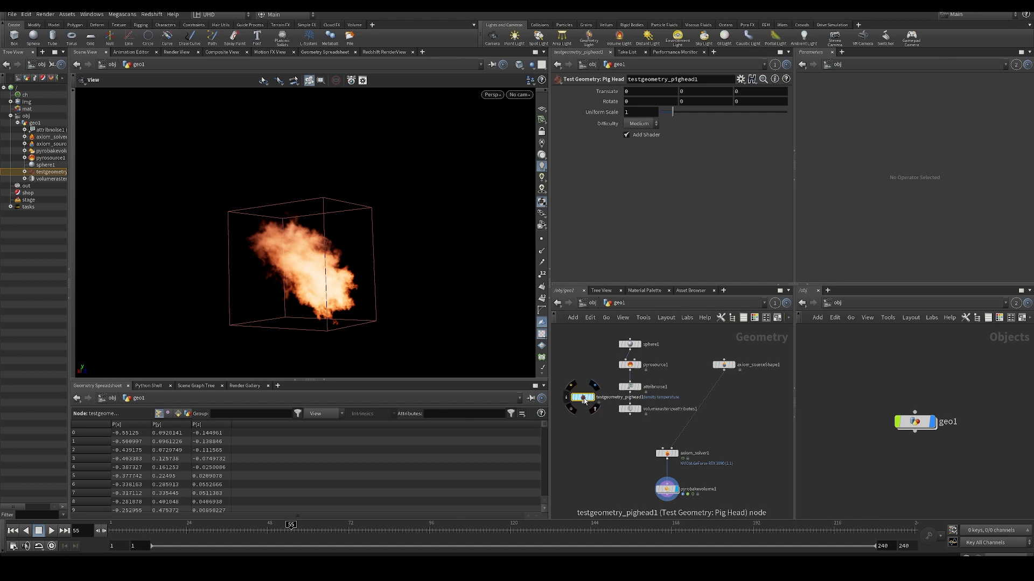
pyautogui.moveTo(584, 398)
pyautogui.mouseDown()
pyautogui.moveTo(588, 389)
pyautogui.moveTo(578, 388)
pyautogui.mouseUp()
pyautogui.click(587, 388)
# - Set the pig head's translation to 3.3 in X and 1.3 in Y, and its uniform scale to 1.4
pyautogui.press('Tab')
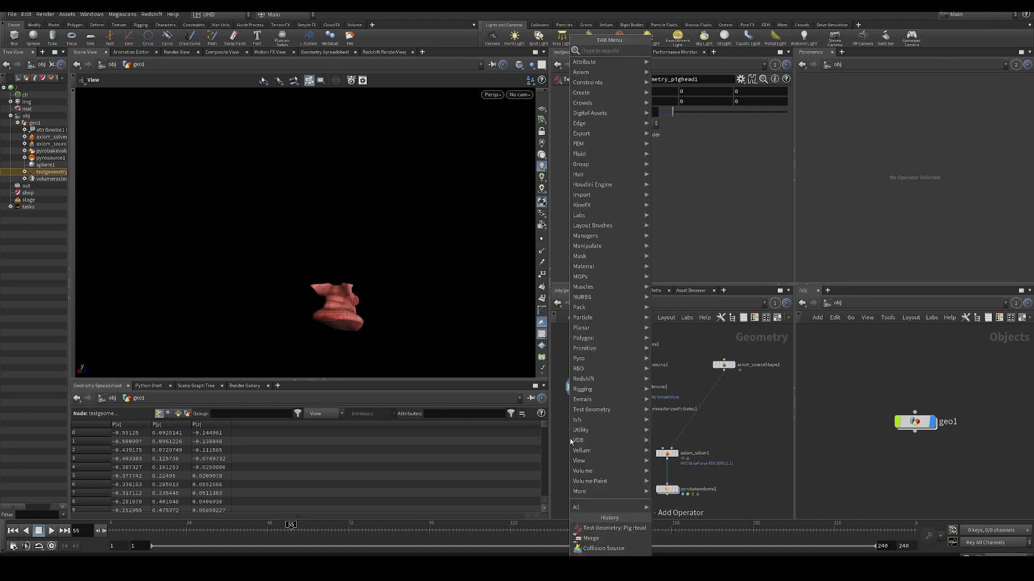
pyautogui.click(694, 364)
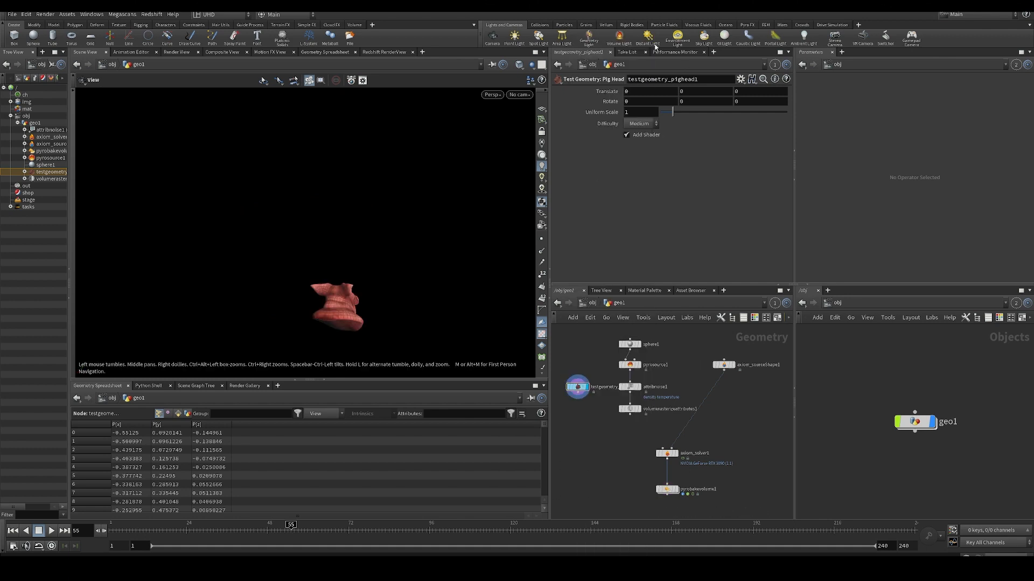
pyautogui.moveTo(683, 91); pyautogui.dragTo(749, 84, button='middle')
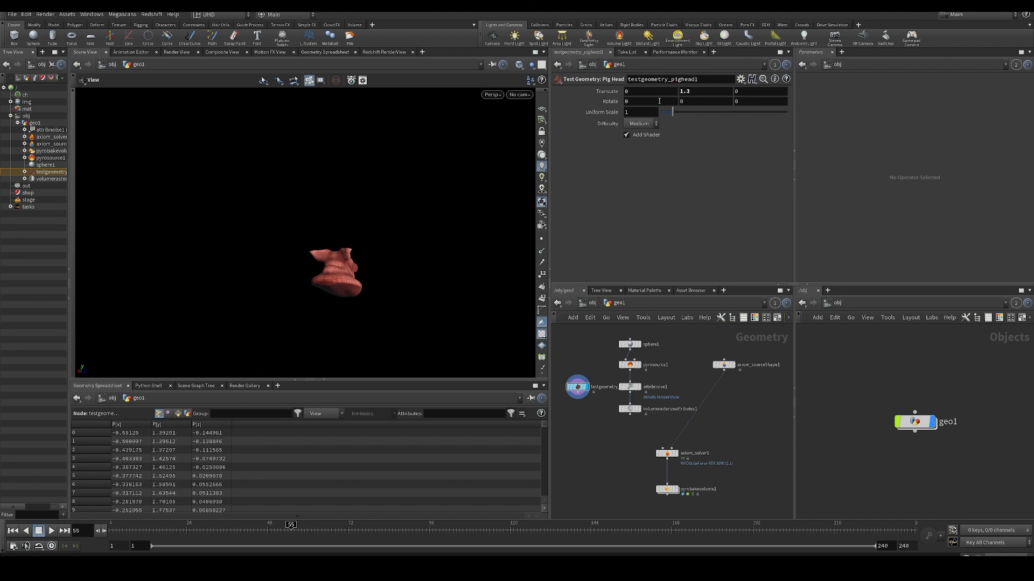
pyautogui.moveTo(636, 91); pyautogui.dragTo(679, 89, button='middle')
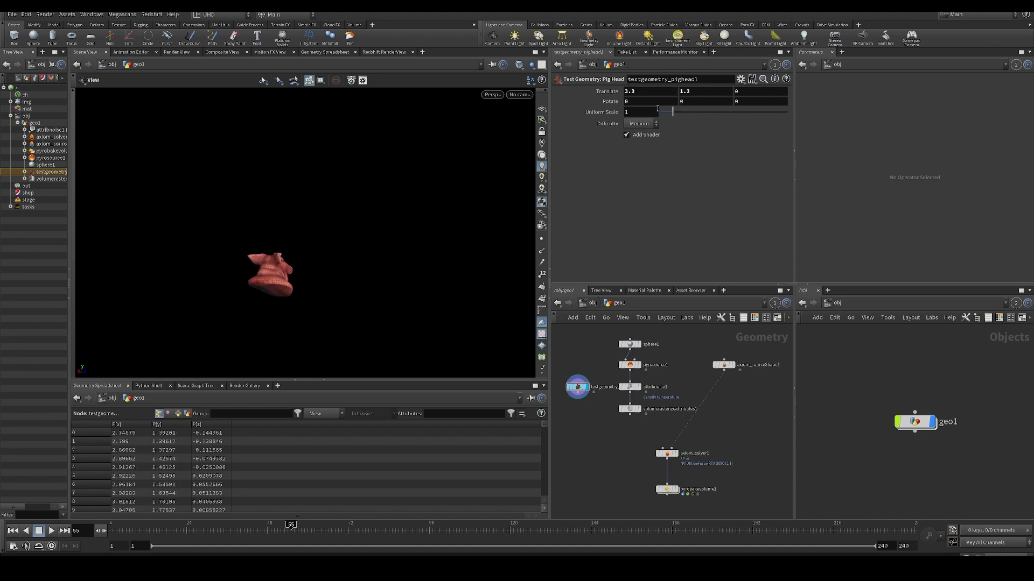
# - Add a VDB from Polygons node below the pig head and display the converted volume
pyautogui.press('Tab')
pyautogui.write('vd')
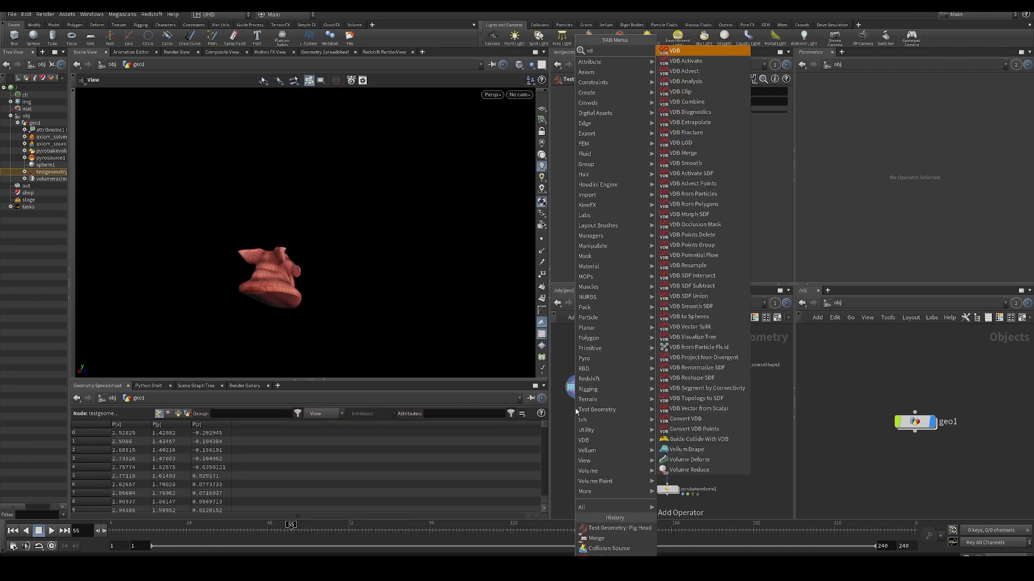
pyautogui.write('bf')
pyautogui.press('Down')
pyautogui.press('Down')
pyautogui.press('Down')
pyautogui.press('Up')
pyautogui.press('Return')
pyautogui.click(575, 408)
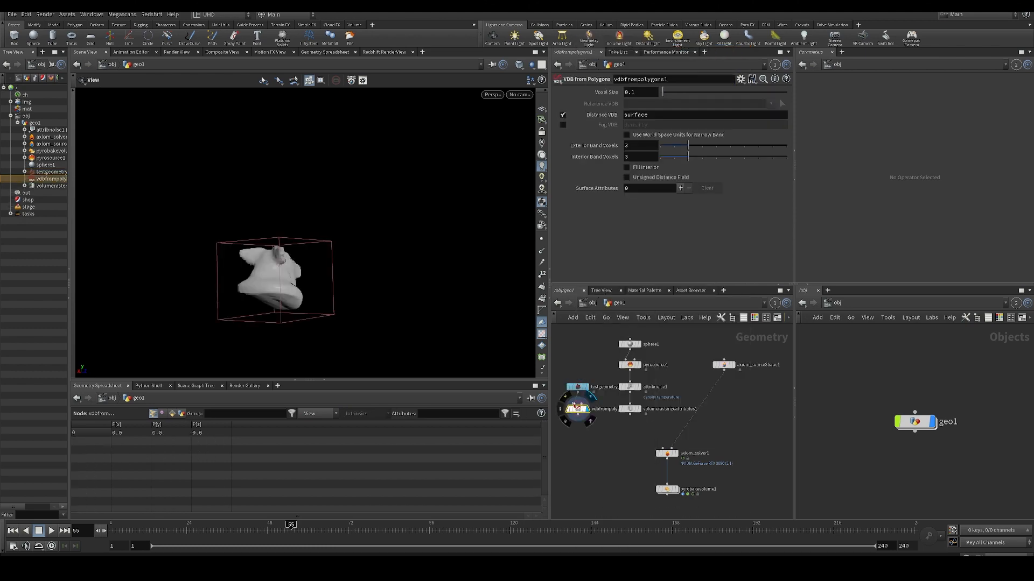
# - Add a Collision Source node fed by the pig head, display it and inspect its node information
pyautogui.press('Tab')
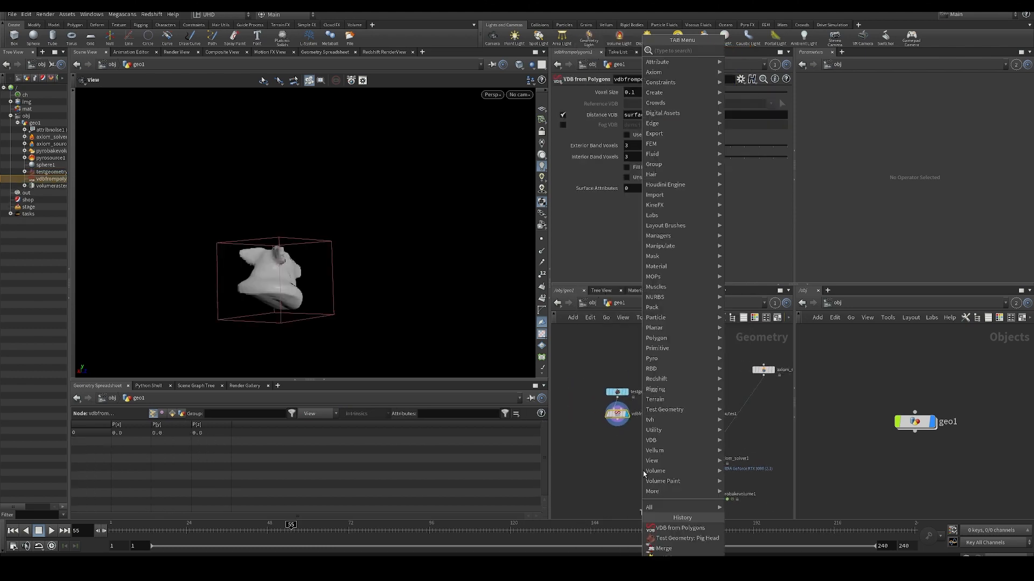
pyautogui.click(643, 471)
pyautogui.click(594, 472)
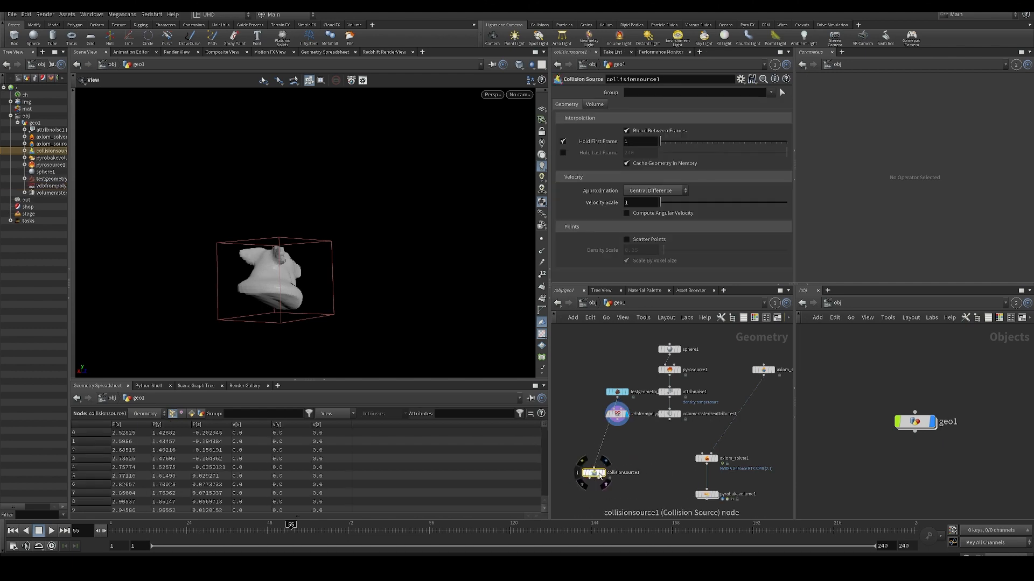
pyautogui.click(602, 473)
pyautogui.middleClick(595, 473)
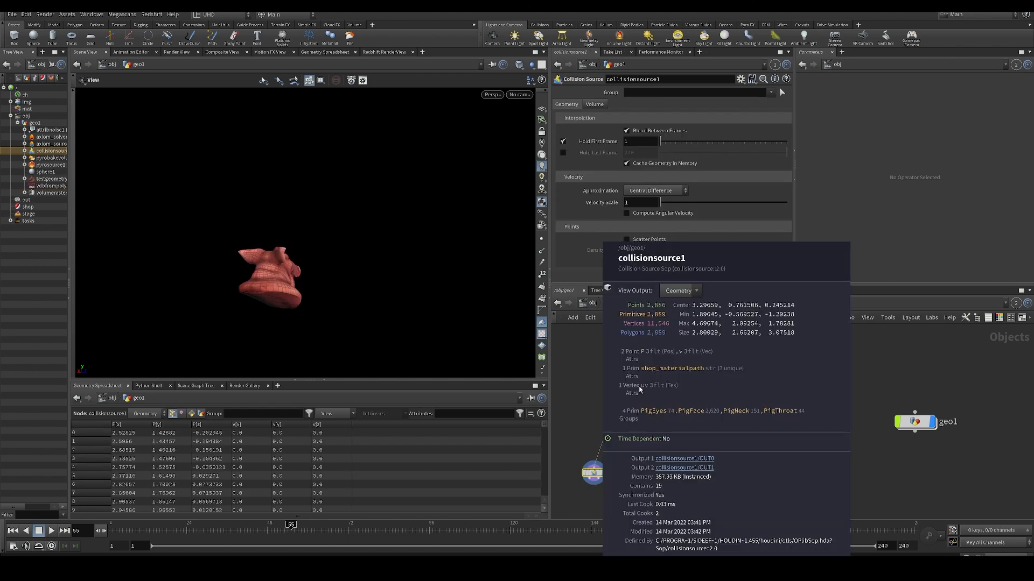
# - Add a displayed Null on collisionsource1's second output and move vdbfrompolygons1 clear of the other nodes
pyautogui.moveTo(626, 480); pyautogui.dragTo(626, 440, button='middle')
pyautogui.press('Tab')
pyautogui.write('null')
pyautogui.press('Return')
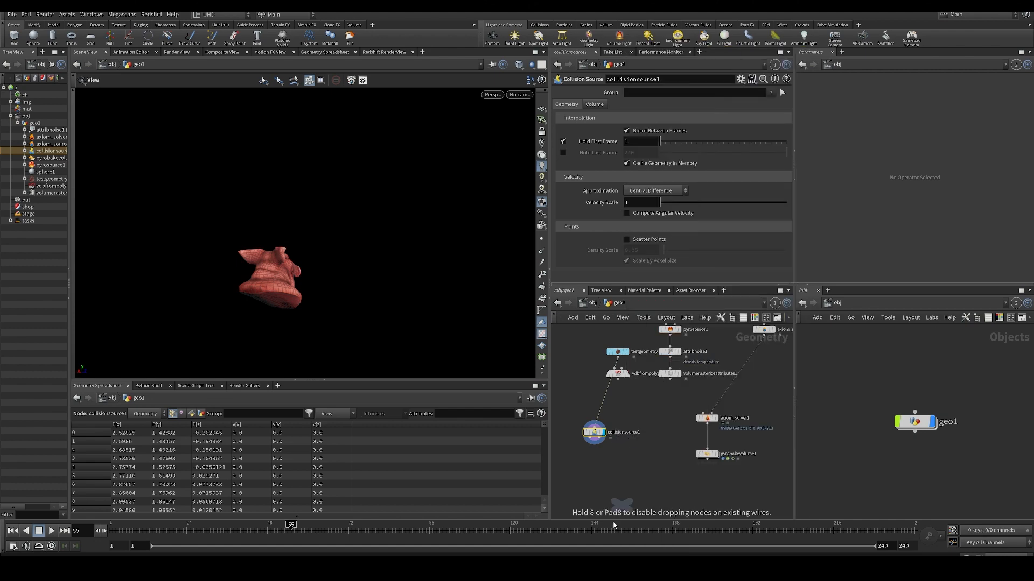
pyautogui.click(598, 473)
pyautogui.click(609, 462)
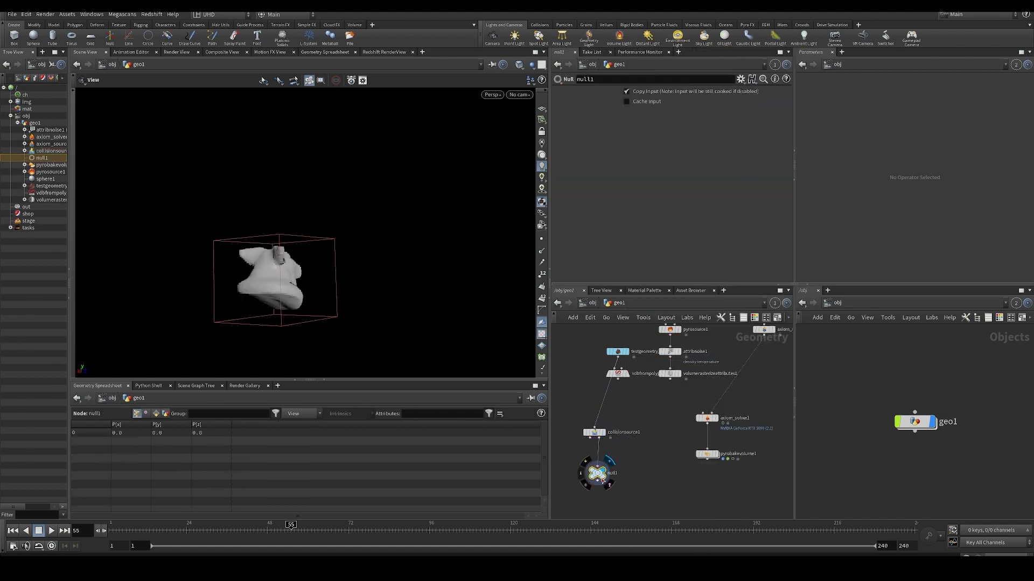
pyautogui.middleClick(598, 474)
pyautogui.middleClick(628, 379)
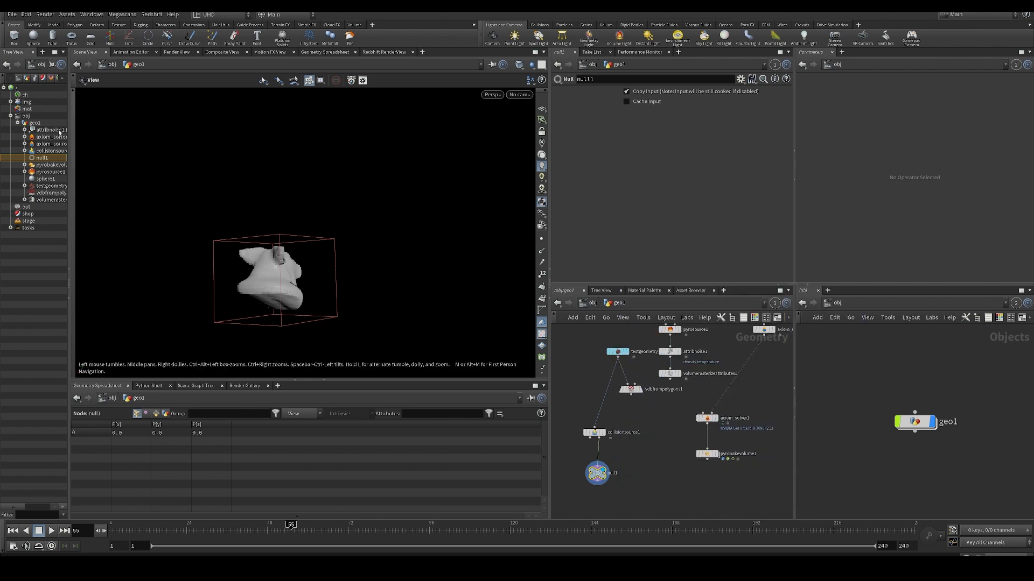
pyautogui.keyDown('alt'); pyautogui.moveTo(258, 186); pyautogui.dragTo(148, 212); pyautogui.keyUp('alt')
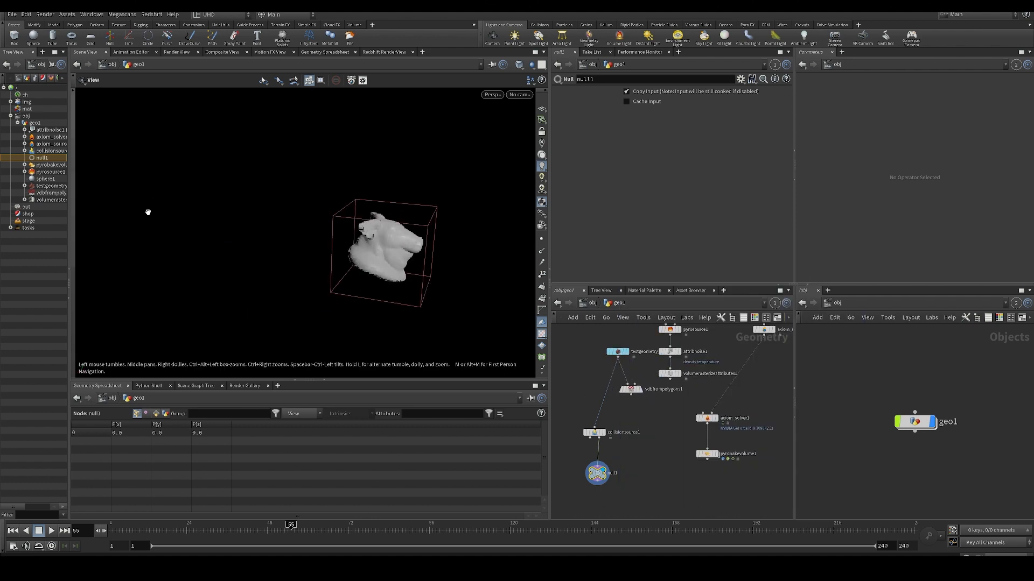
# - Display axiom_solver1 and play the simulation while viewing the smoke from another angle
pyautogui.click(716, 420)
pyautogui.press('Up')
pyautogui.moveTo(360, 206); pyautogui.dragTo(338, 254)
pyautogui.press('Up')
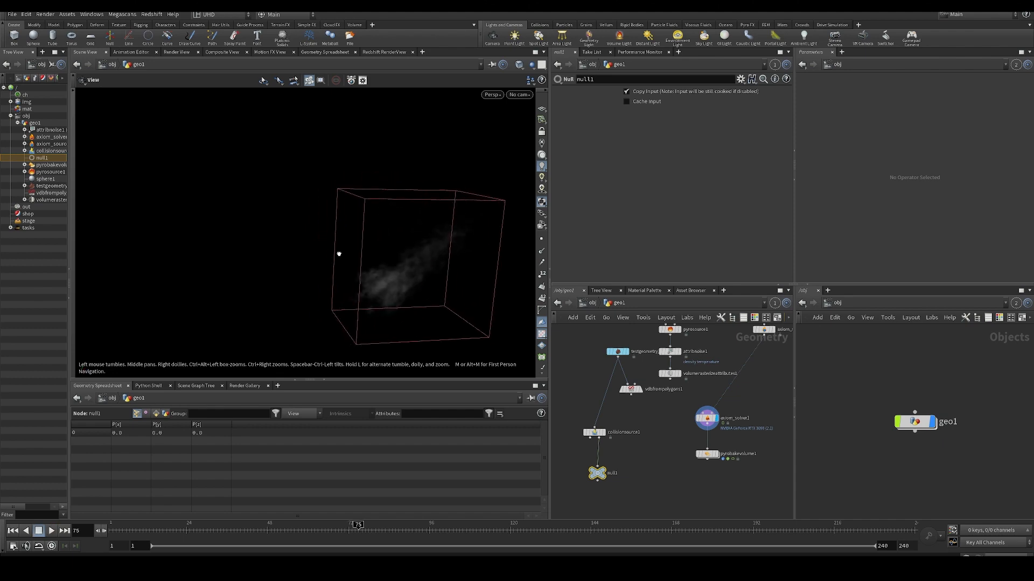
pyautogui.press('Up')
pyautogui.press('Up')
# - Display pyrobakevolume1 and reposition the pig head in the flames' path at 2.2 in X and 2.1 in Y
pyautogui.click(617, 352)
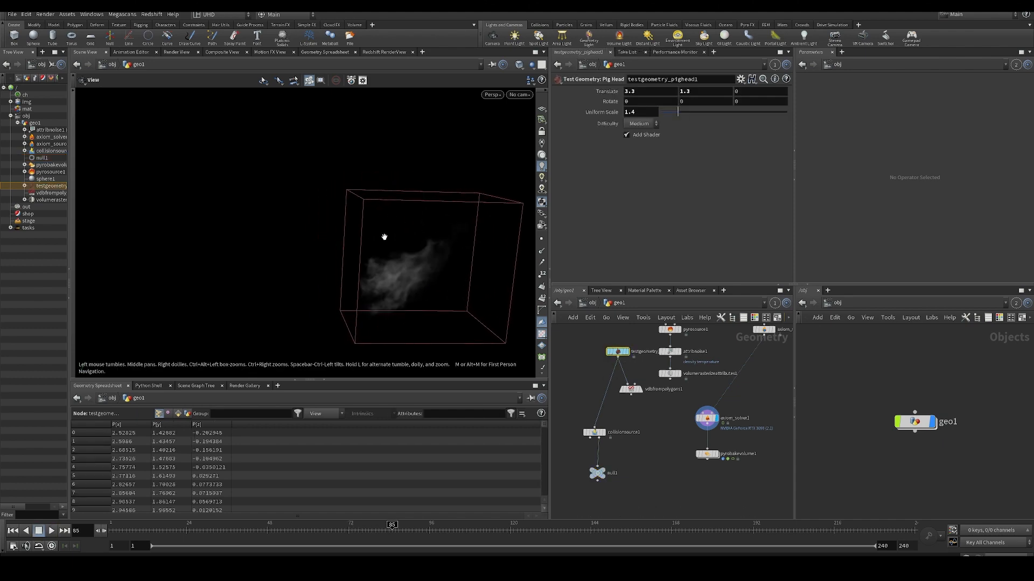
pyautogui.press('Return')
pyautogui.keyDown('alt'); pyautogui.moveTo(399, 231); pyautogui.dragTo(332, 279); pyautogui.keyUp('alt')
pyautogui.click(716, 454)
pyautogui.press('Return')
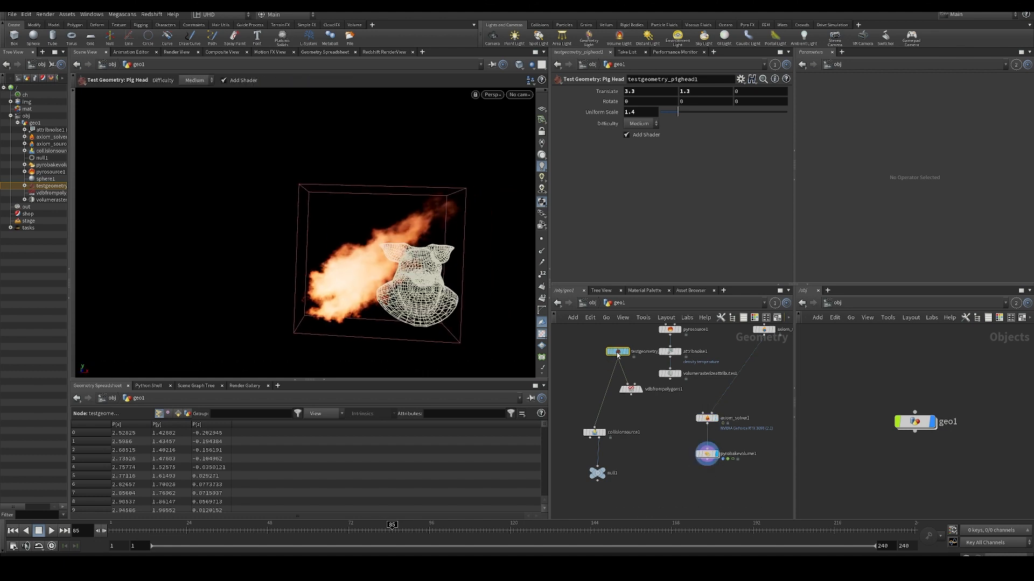
pyautogui.moveTo(636, 91); pyautogui.dragTo(598, 91, button='middle')
pyautogui.moveTo(685, 91); pyautogui.dragTo(724, 87, button='middle')
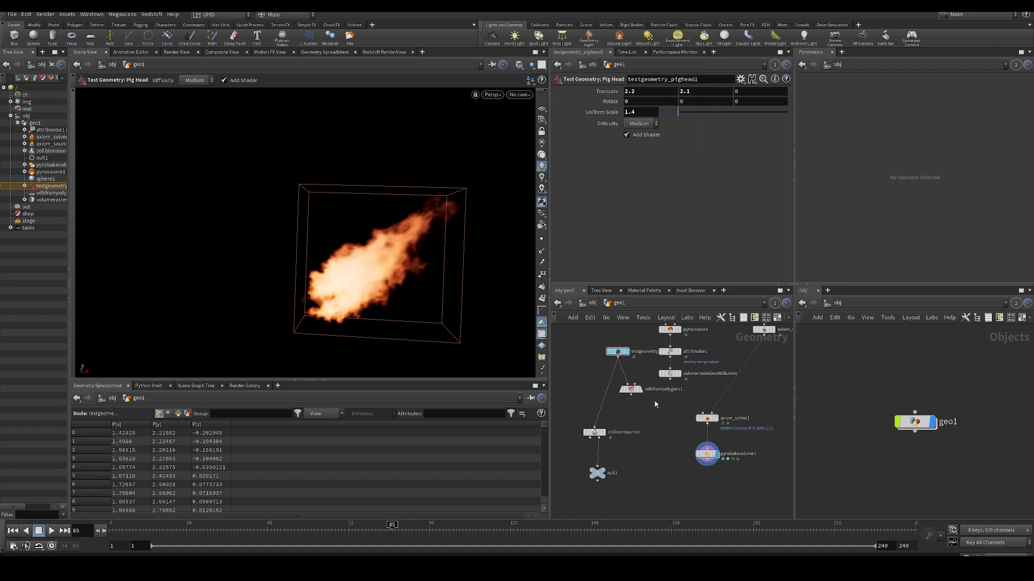
# - Connect vdbfrompolygons1 to axiom_solver1 as its collision input and replay the simulation from the first frame
pyautogui.moveTo(645, 403); pyautogui.dragTo(707, 413)
pyautogui.hotkey('ctrl', 'Up')
pyautogui.press('Up')
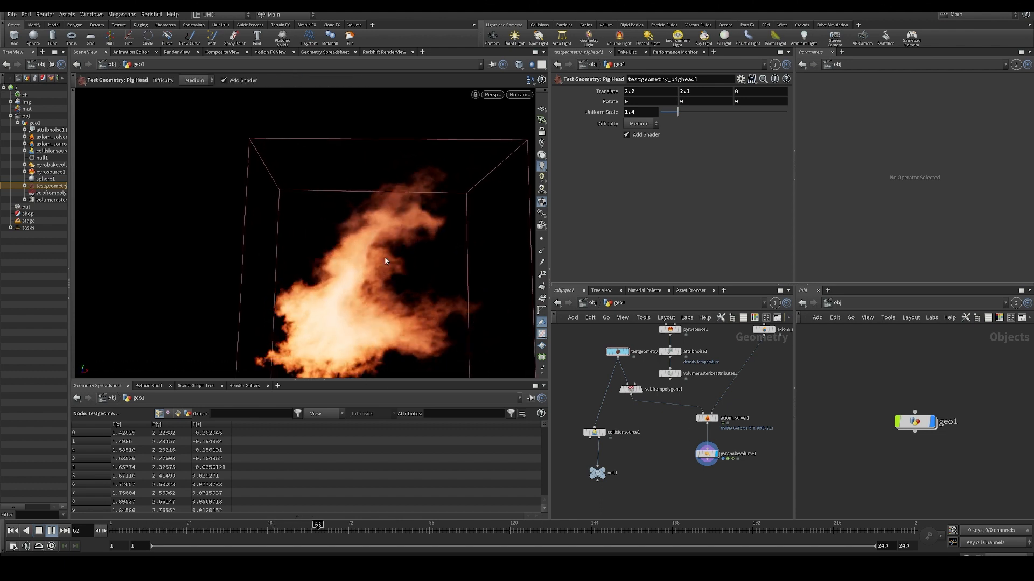
# - Examine the flames around the collision shape from other angles, comparing them with the pig head's wireframe
pyautogui.press('Escape')
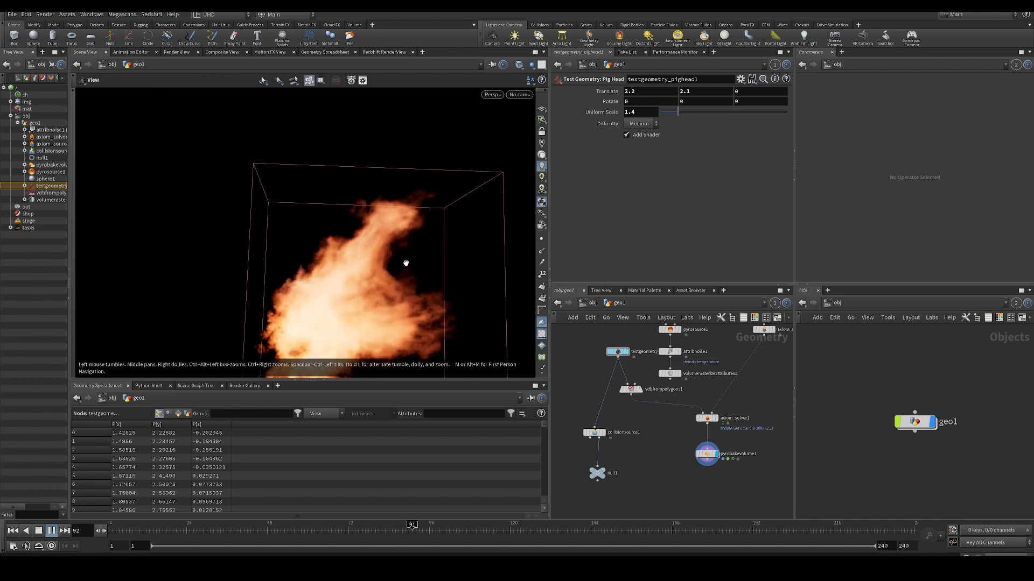
pyautogui.keyDown('alt'); pyautogui.moveTo(406, 263); pyautogui.dragTo(379, 232); pyautogui.keyUp('alt')
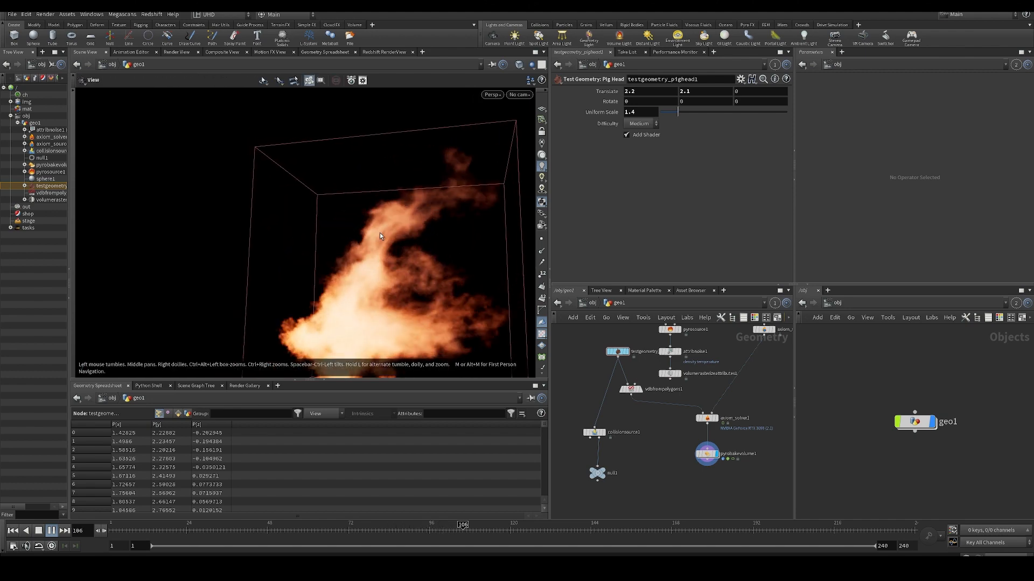
pyautogui.click(619, 357)
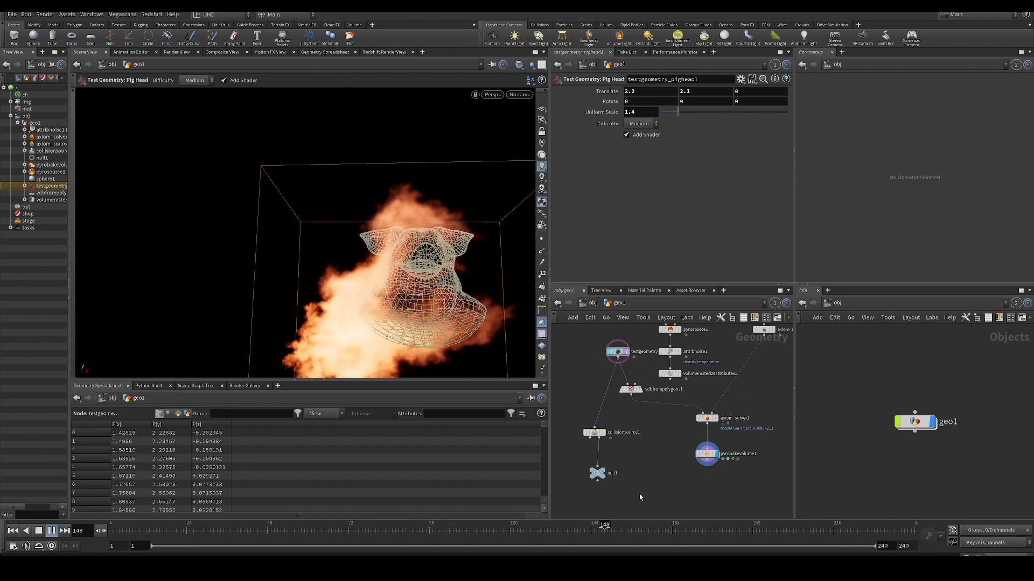
pyautogui.click(619, 357)
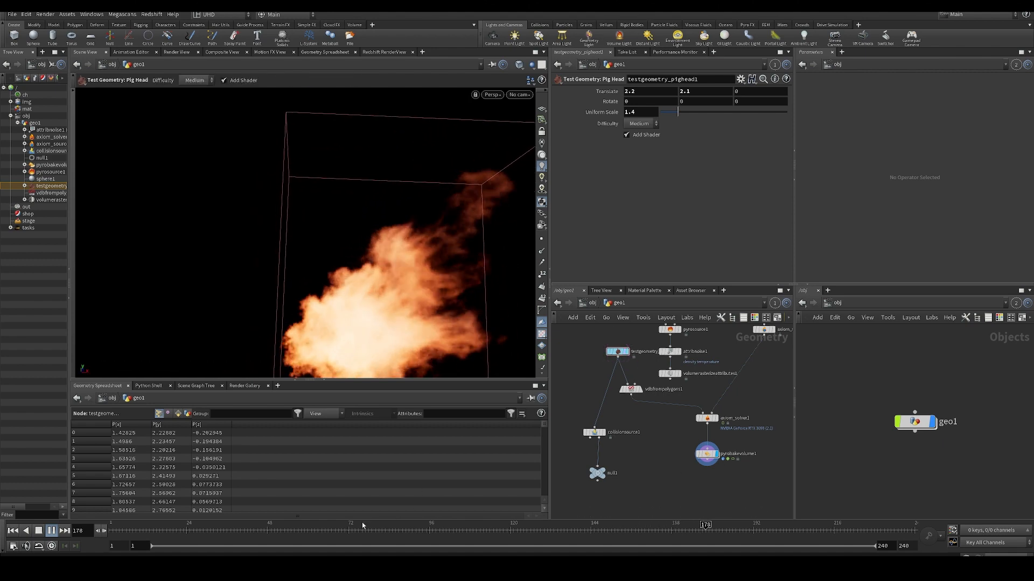
# - Insert a Merge node between vdbfrompolygons1 and axiom_solver1, connect volumerasterizeattributes1 into it too, and play the simulation from the first frame
pyautogui.click(13, 531)
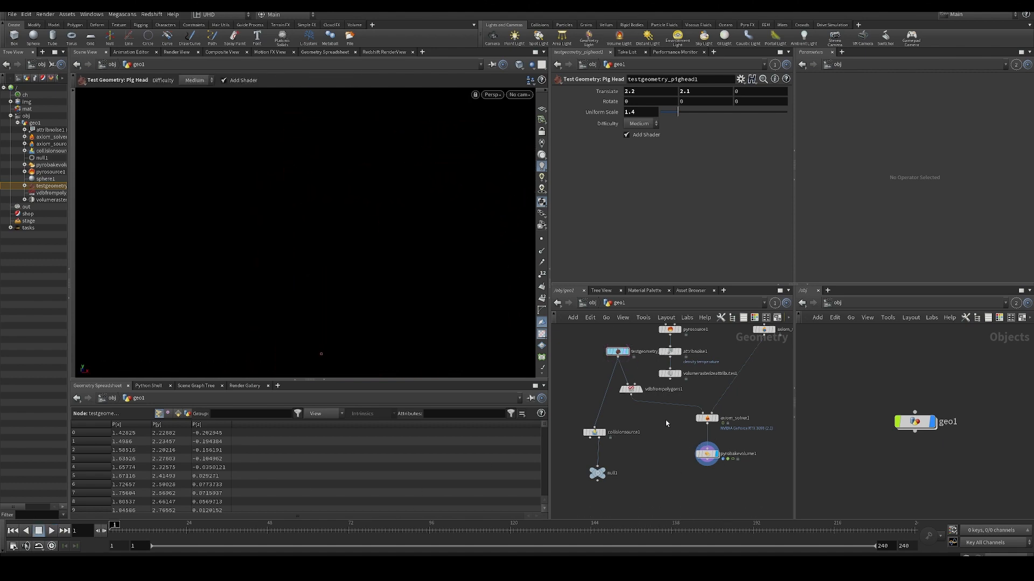
pyautogui.press('Tab')
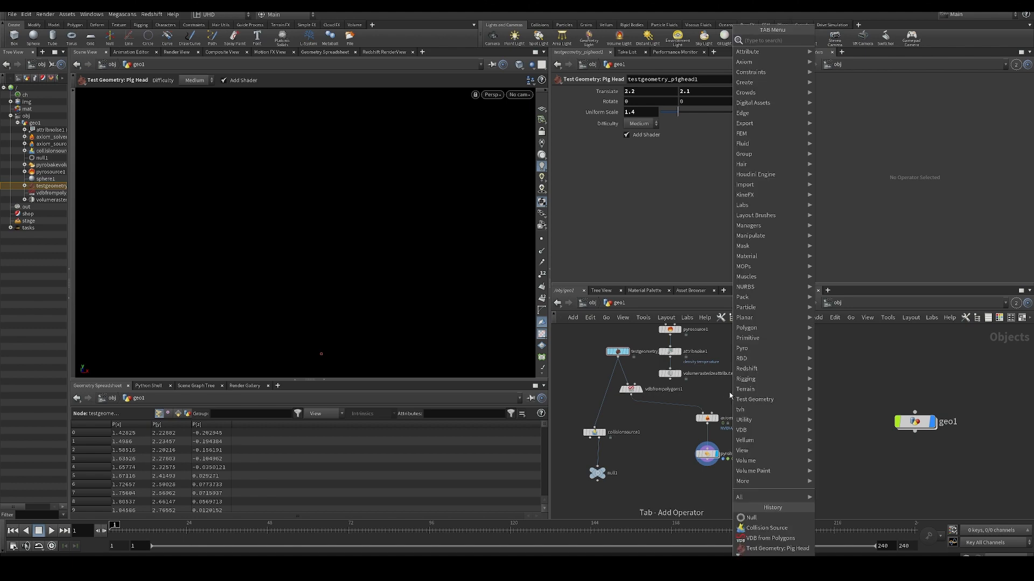
pyautogui.write('mer')
pyautogui.press('Return')
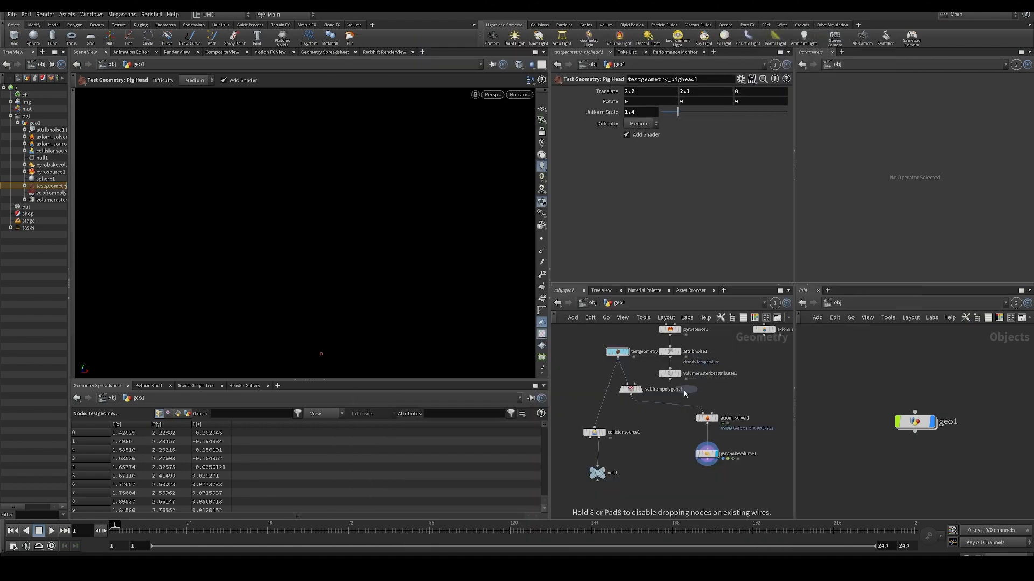
pyautogui.click(672, 412)
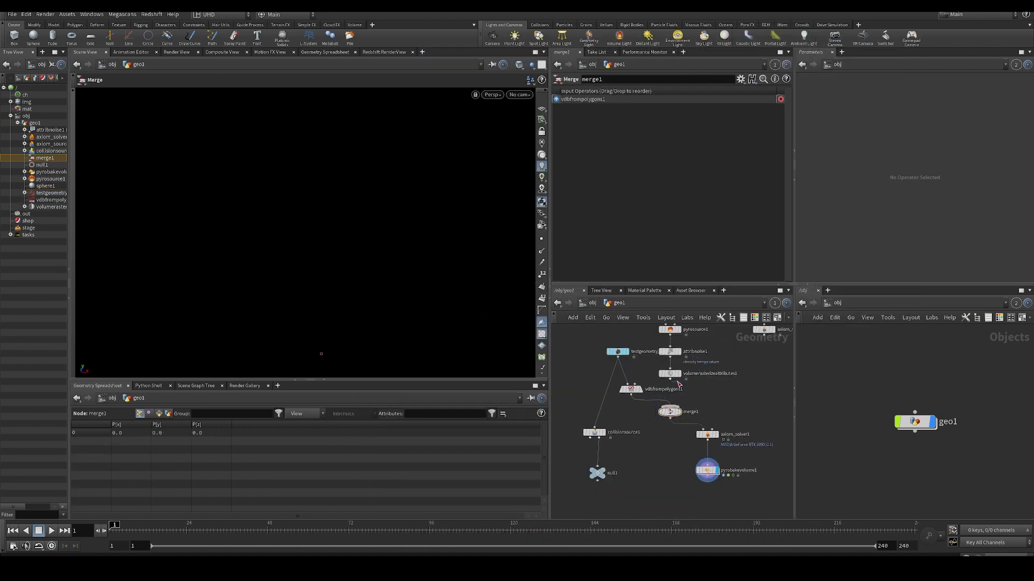
pyautogui.moveTo(671, 380); pyautogui.dragTo(671, 405)
pyautogui.moveTo(693, 401); pyautogui.dragTo(668, 361, button='middle')
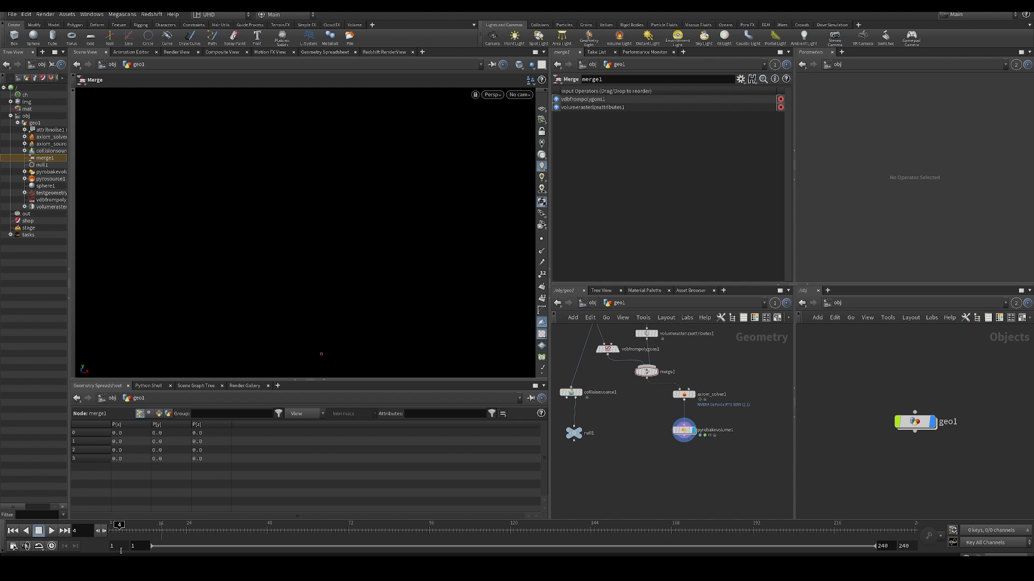
pyautogui.click(352, 448)
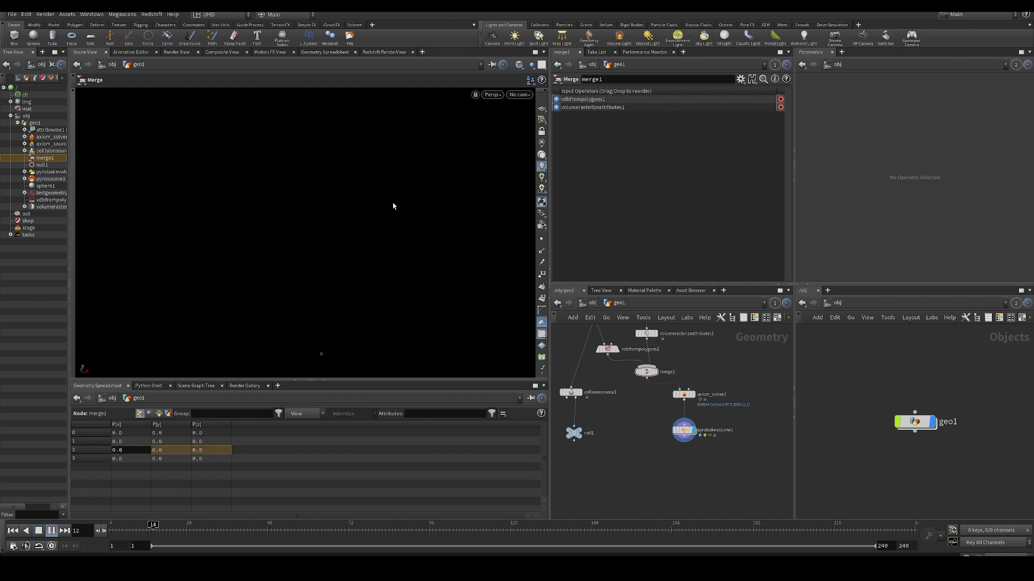
pyautogui.moveTo(731, 488); pyautogui.dragTo(720, 520, button='middle')
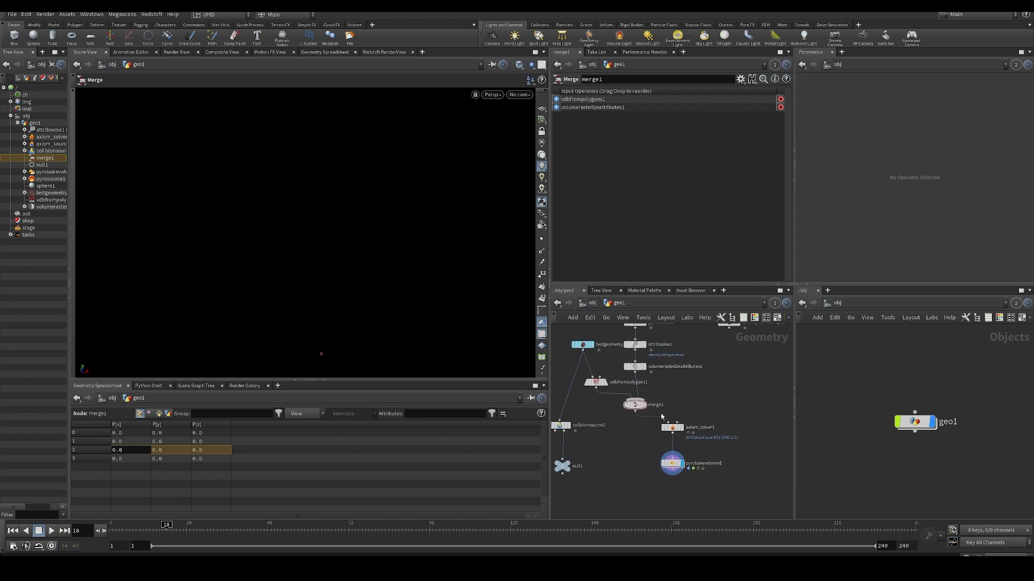
# - Connect volumerasterizeattributes1 directly to axiom_solver1 as its source and play the simulation
pyautogui.moveTo(634, 411); pyautogui.dragTo(620, 415)
pyautogui.click(636, 368)
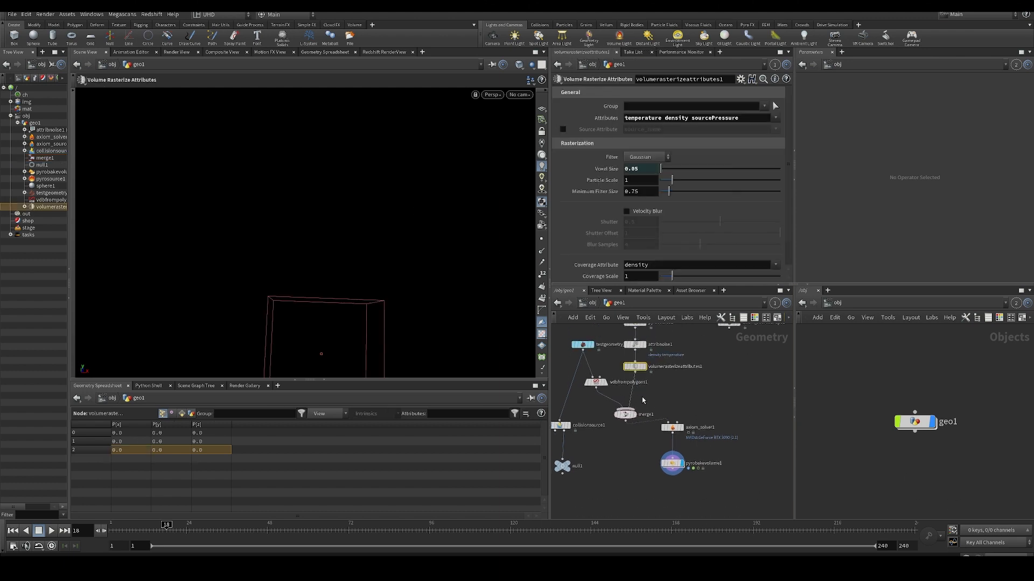
pyautogui.click(669, 422)
pyautogui.click(636, 373)
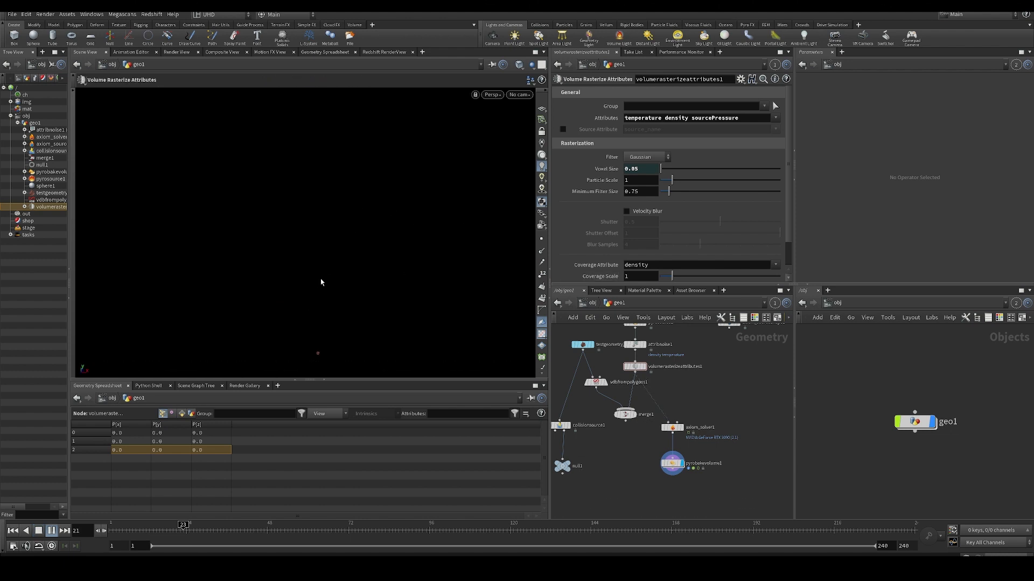
# - Inspect the source chain by displaying its nodes from sphere1 and pyrosource1 down to volumerasterizeattributes1
pyautogui.moveTo(657, 366); pyautogui.dragTo(643, 397, button='middle')
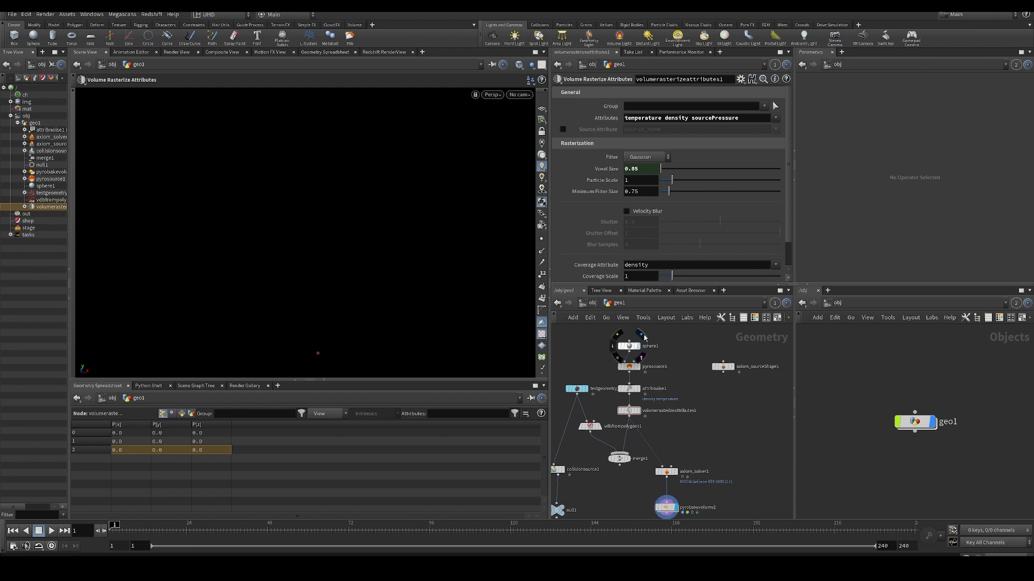
pyautogui.click(644, 337)
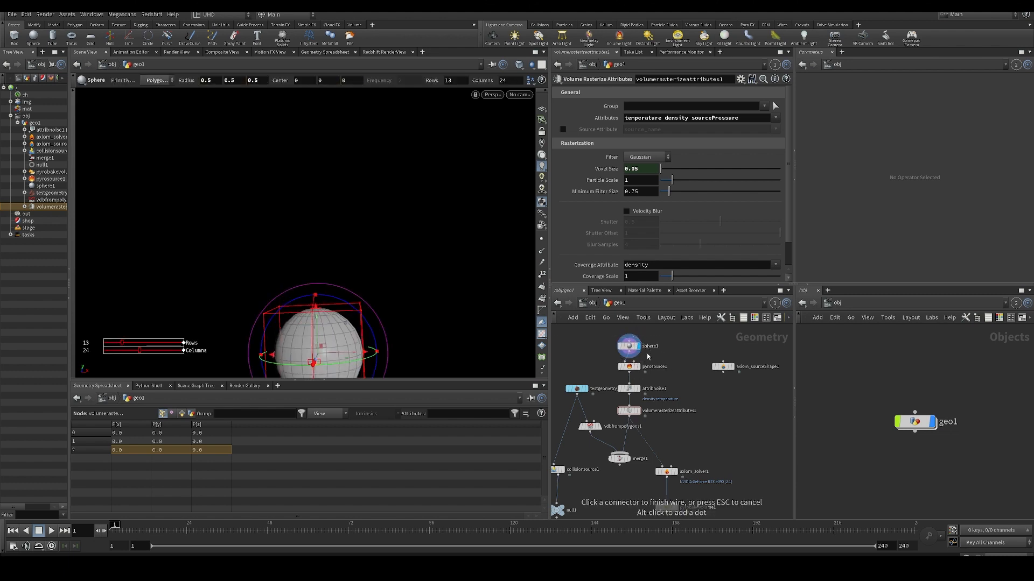
pyautogui.click(639, 367)
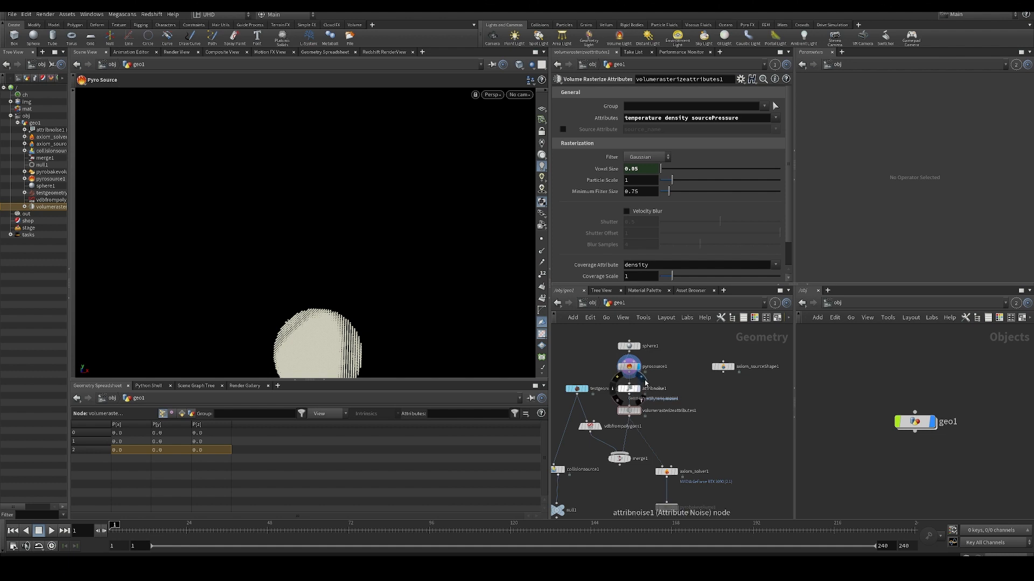
pyautogui.moveTo(646, 383); pyautogui.dragTo(640, 371, button='middle')
pyautogui.click(626, 401)
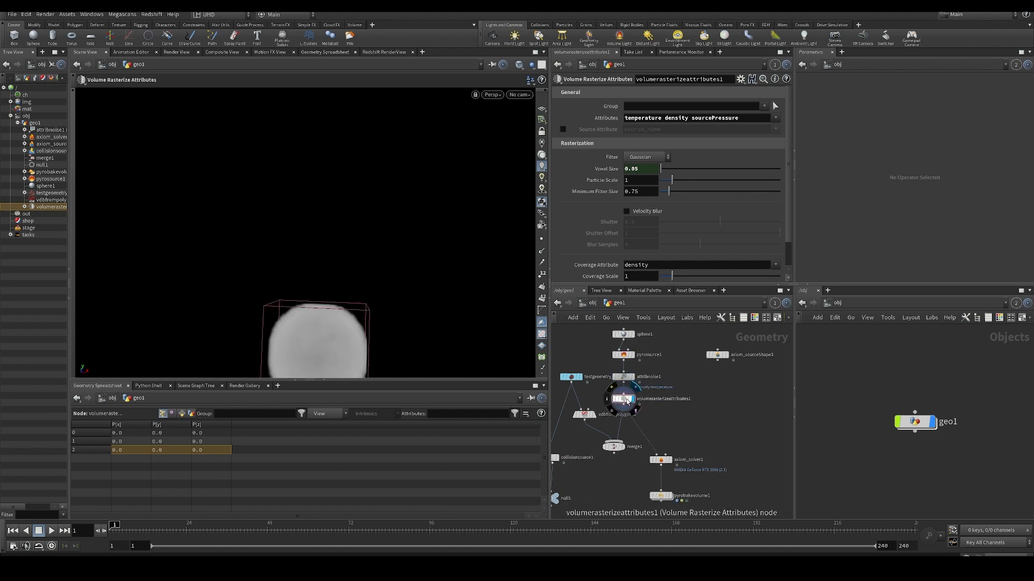
pyautogui.middleClick(626, 401)
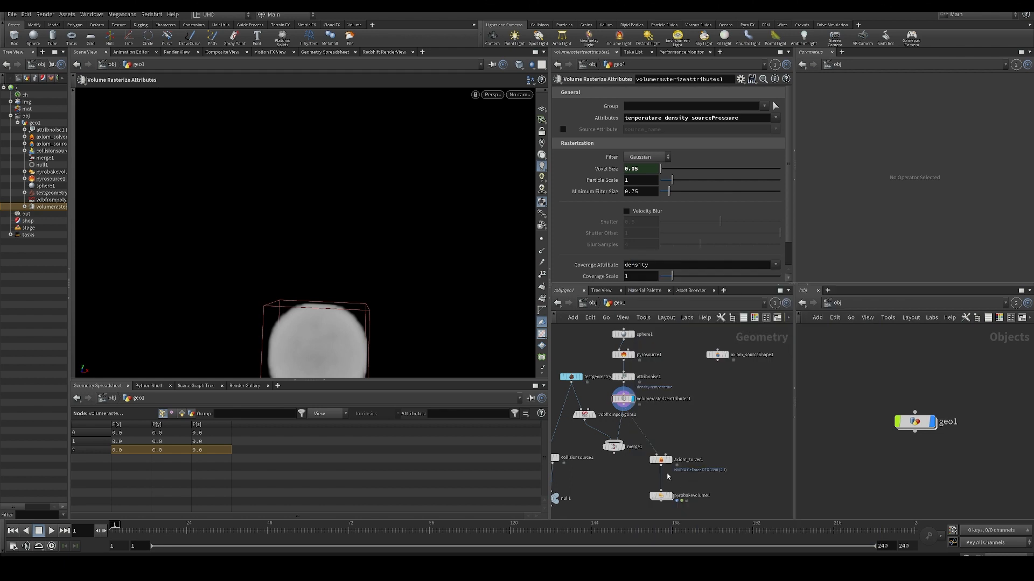
# - Display axiom_solver1, set its source Fuel to 0, and play the simulation
pyautogui.click(667, 461)
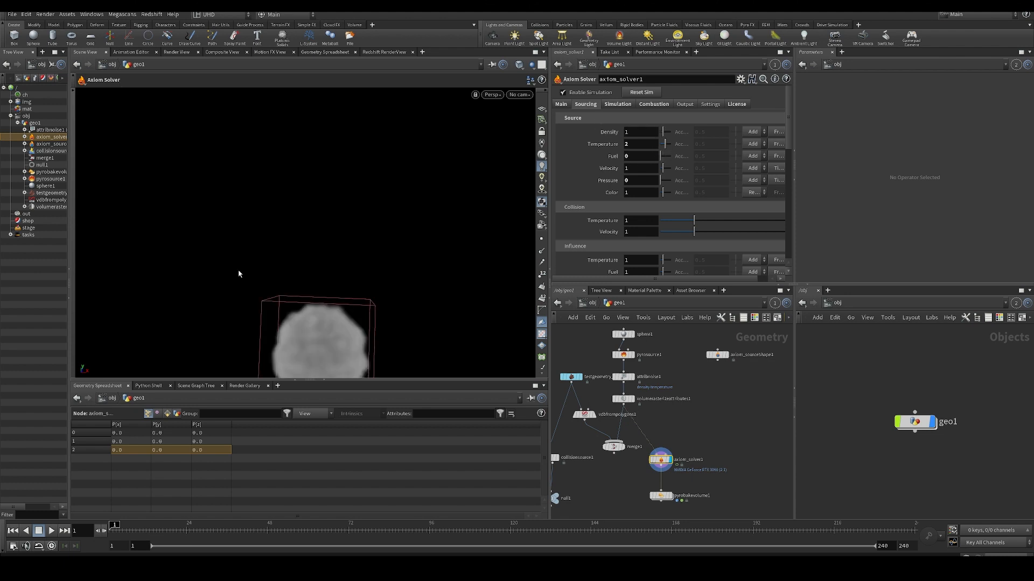
pyautogui.press('Up')
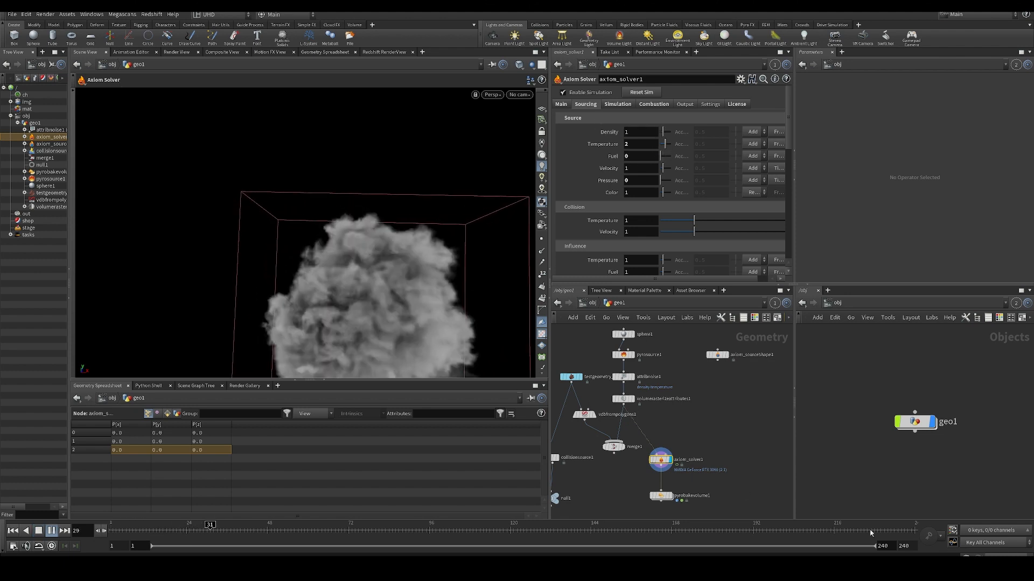
pyautogui.press('Up')
# - Display pyrobakevolume1, connect merge1 to axiom_solver1 as its source, and replay the simulation from the first frame
pyautogui.moveTo(626, 473); pyautogui.dragTo(613, 437, button='middle')
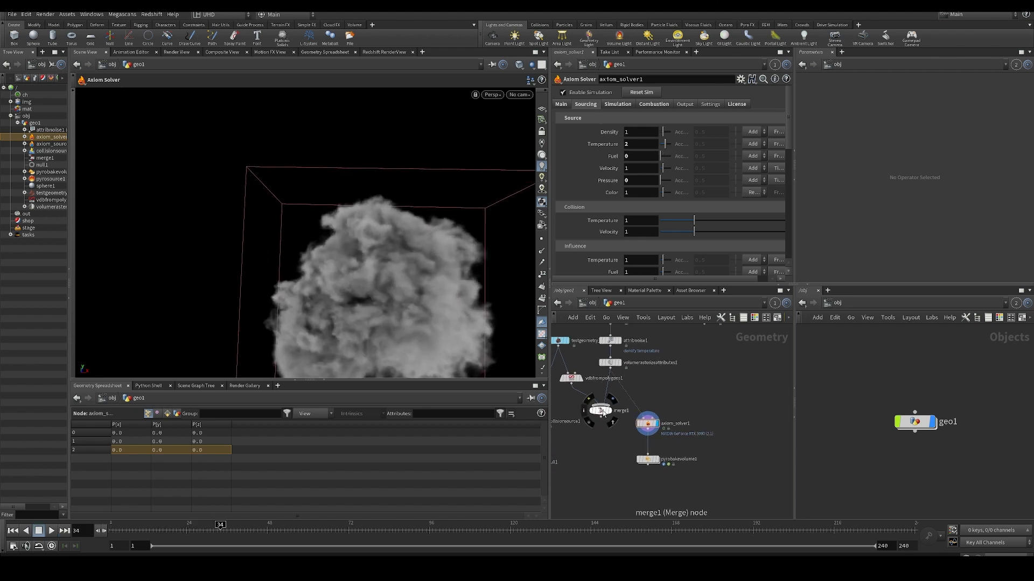
pyautogui.click(658, 460)
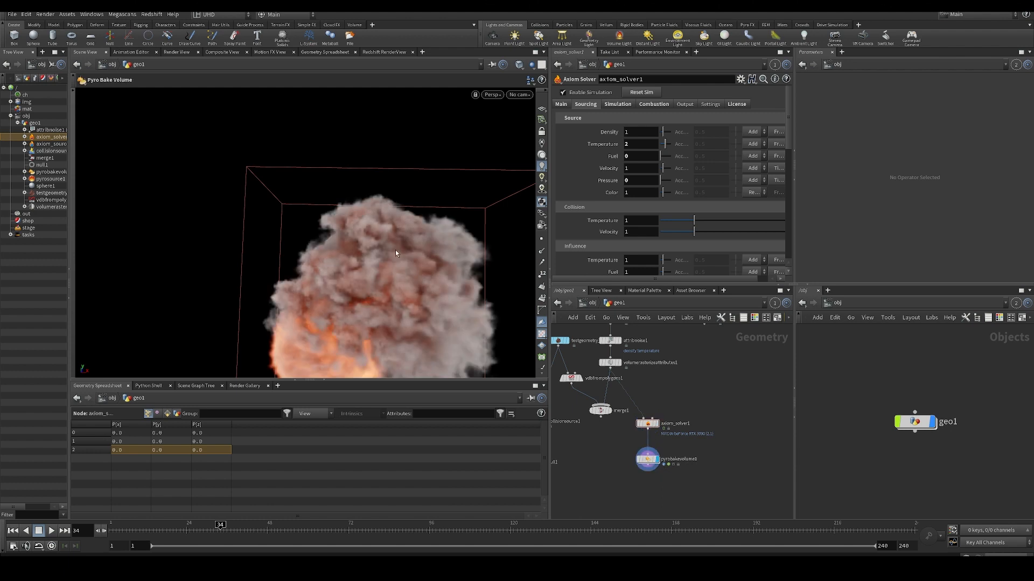
pyautogui.click(602, 418)
pyautogui.click(647, 418)
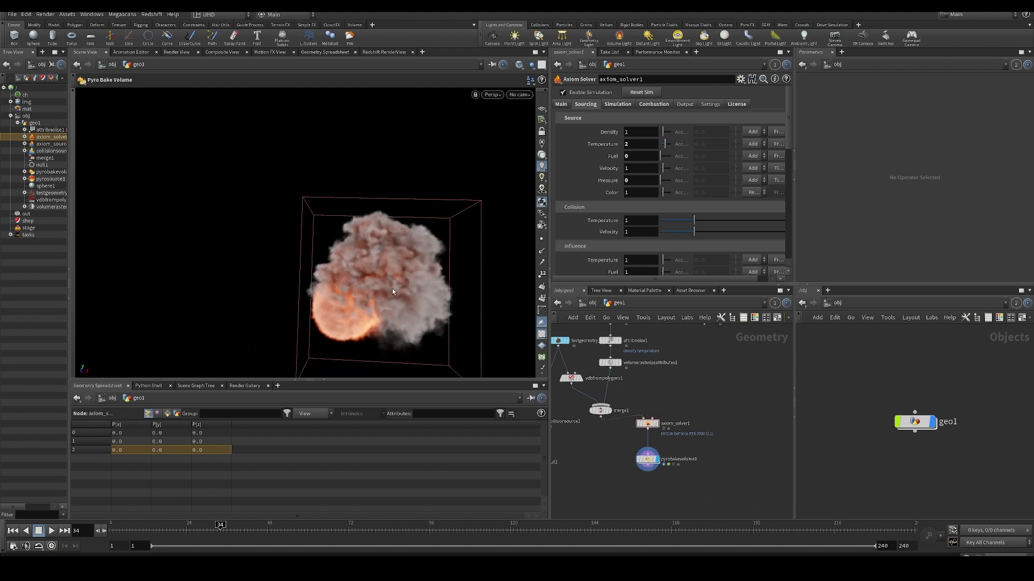
pyautogui.hotkey('ctrl', 'Up')
pyautogui.press('Up')
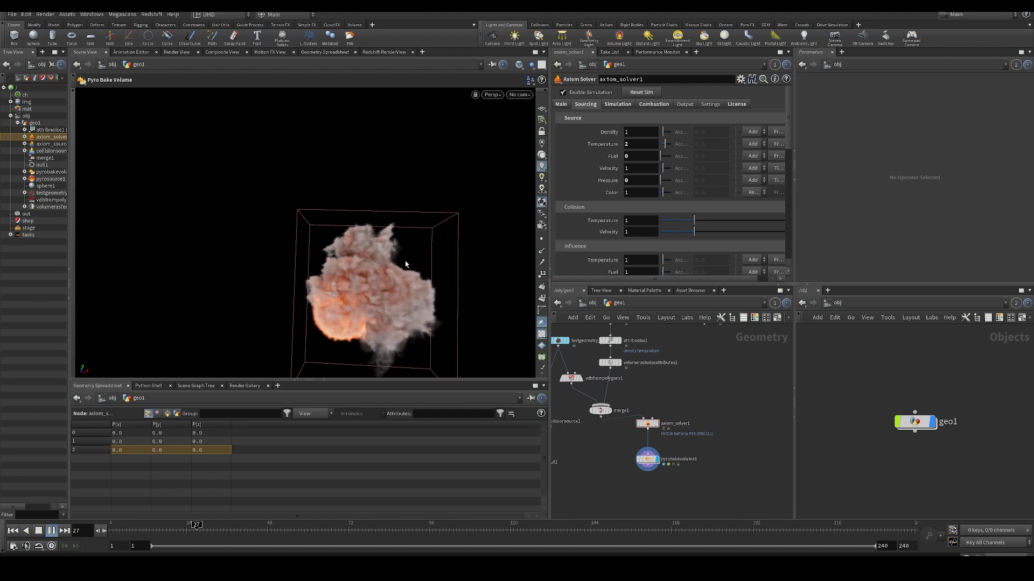
# - Examine the smoke and fire around the collision shape from several angles during playback
pyautogui.keyDown('alt'); pyautogui.moveTo(405, 261); pyautogui.dragTo(319, 276); pyautogui.keyUp('alt')
pyautogui.keyDown('alt'); pyautogui.moveTo(318, 275); pyautogui.dragTo(422, 240, button='right'); pyautogui.keyUp('alt')
pyautogui.keyDown('alt'); pyautogui.moveTo(423, 240); pyautogui.dragTo(416, 241); pyautogui.keyUp('alt')
# - Try feeding merge1 from null1 instead of vdbfrompolygons1, replaying the simulation from the first frame
pyautogui.moveTo(587, 460); pyautogui.dragTo(639, 457, button='middle')
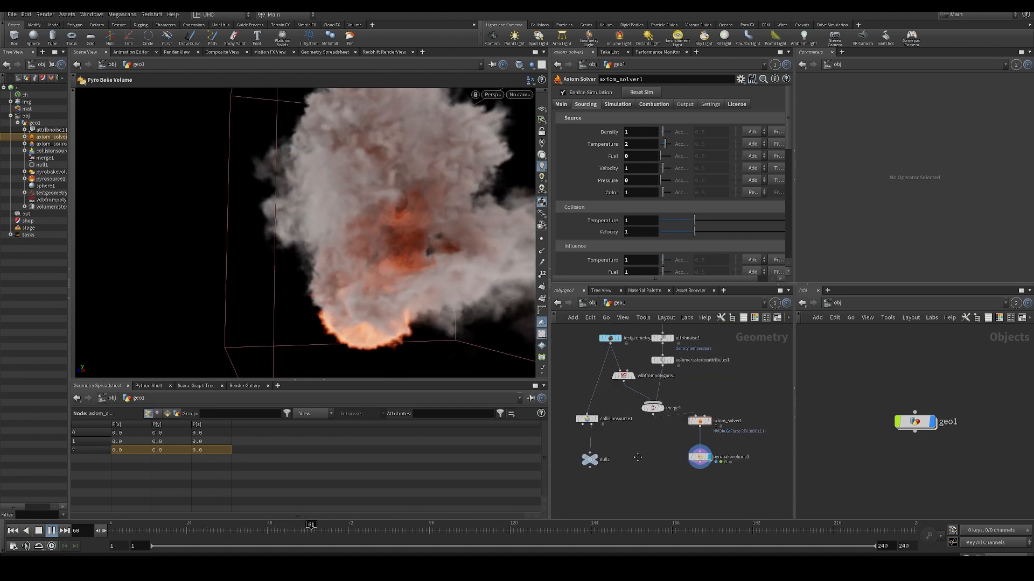
pyautogui.click(13, 530)
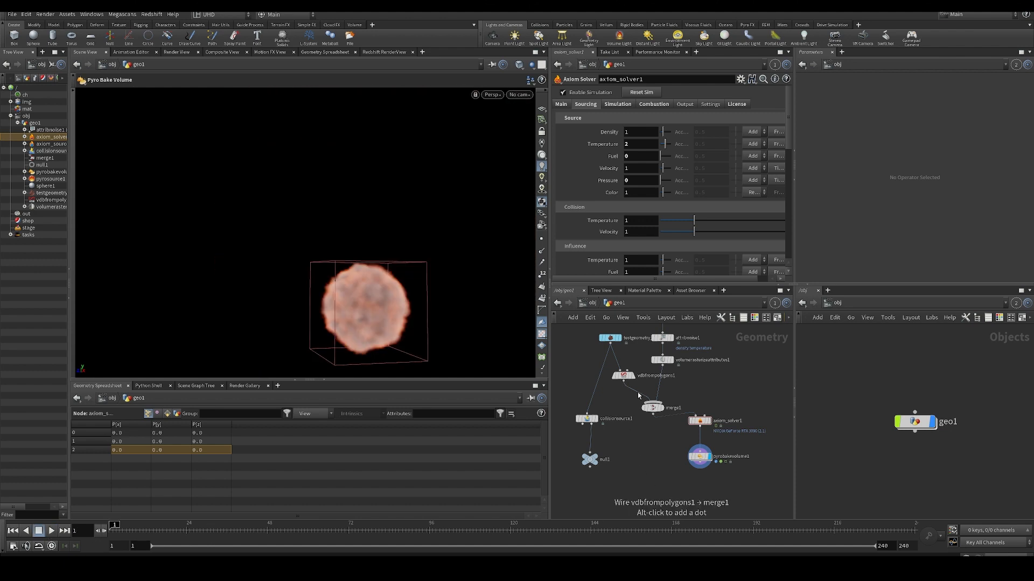
pyautogui.moveTo(638, 396); pyautogui.dragTo(590, 425)
pyautogui.press('Up')
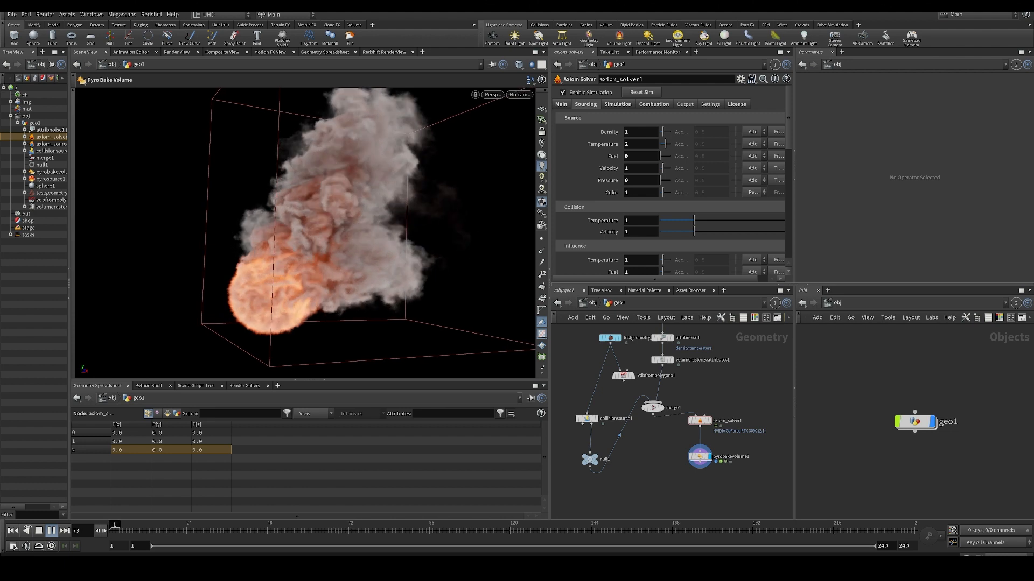
pyautogui.hotkey('ctrl', 'Up')
# - Check vdbfrompolygons1's node information and reconnect it to merge1 in place of null1
pyautogui.middleClick(615, 376)
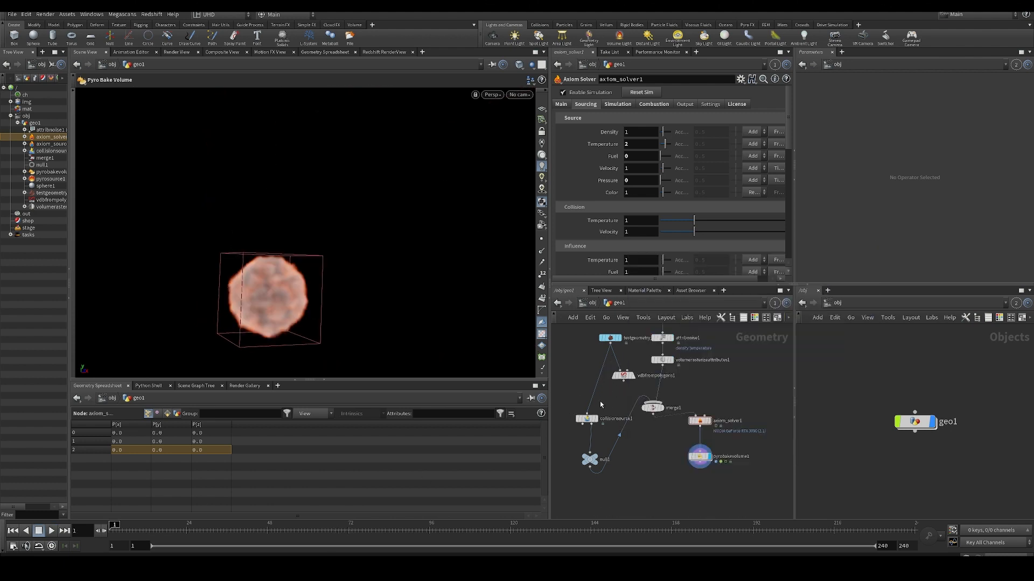
pyautogui.click(620, 375)
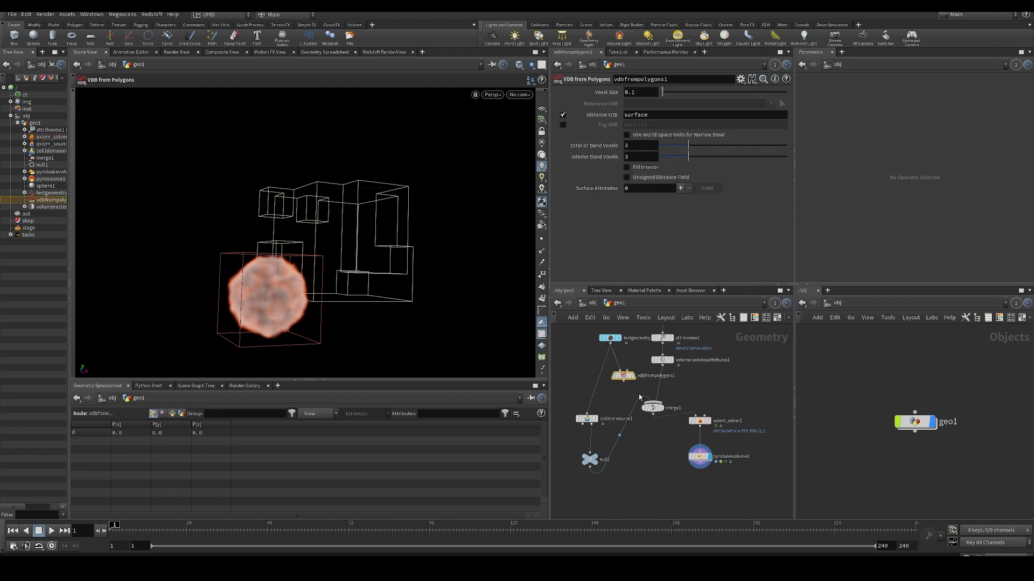
pyautogui.click(642, 400)
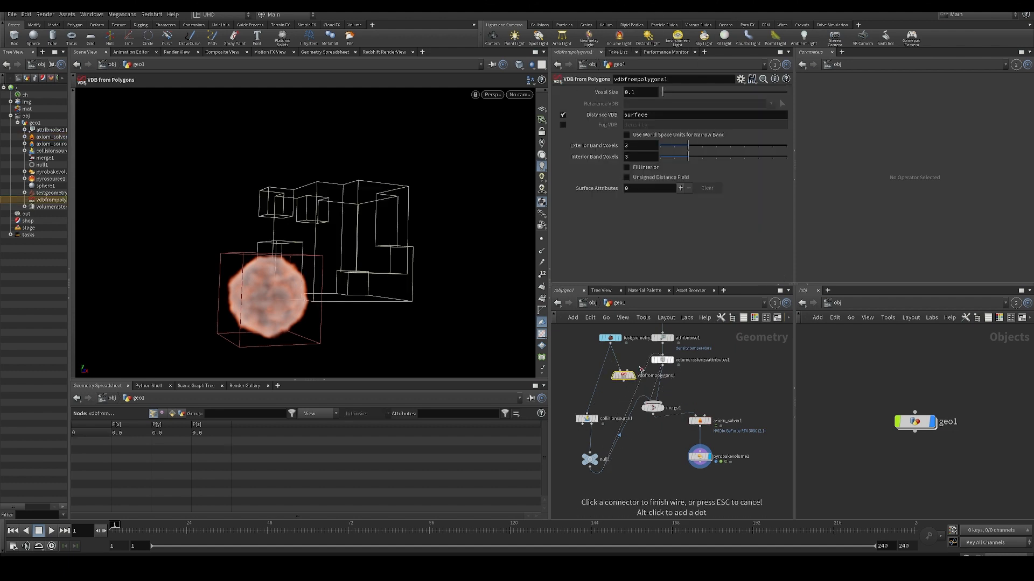
pyautogui.click(623, 381)
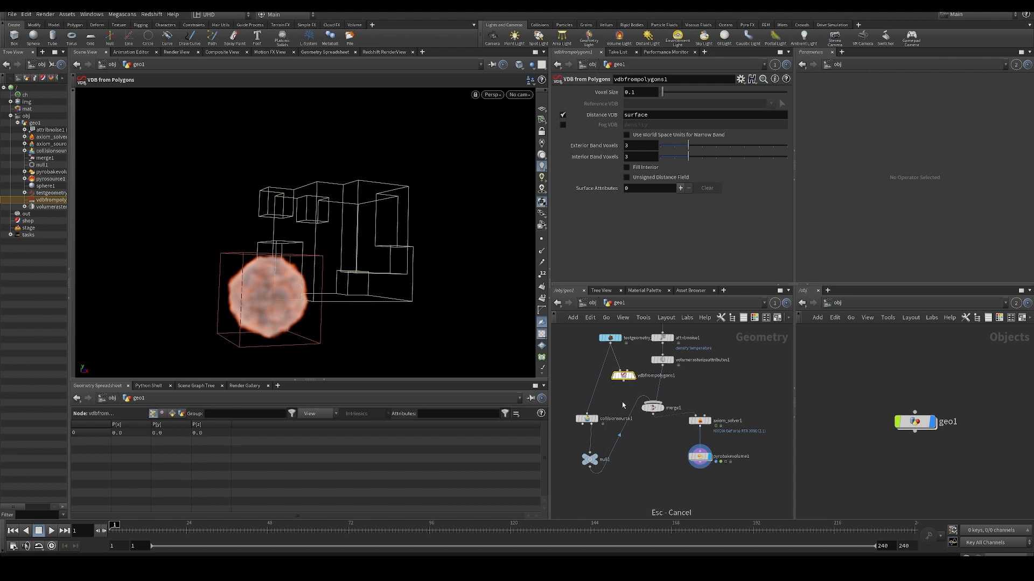
# - Try outputting vdbfrompolygons1 as a Fog VDB named density instead of a Distance VDB, and play the simulation
pyautogui.click(563, 125)
pyautogui.press('Up')
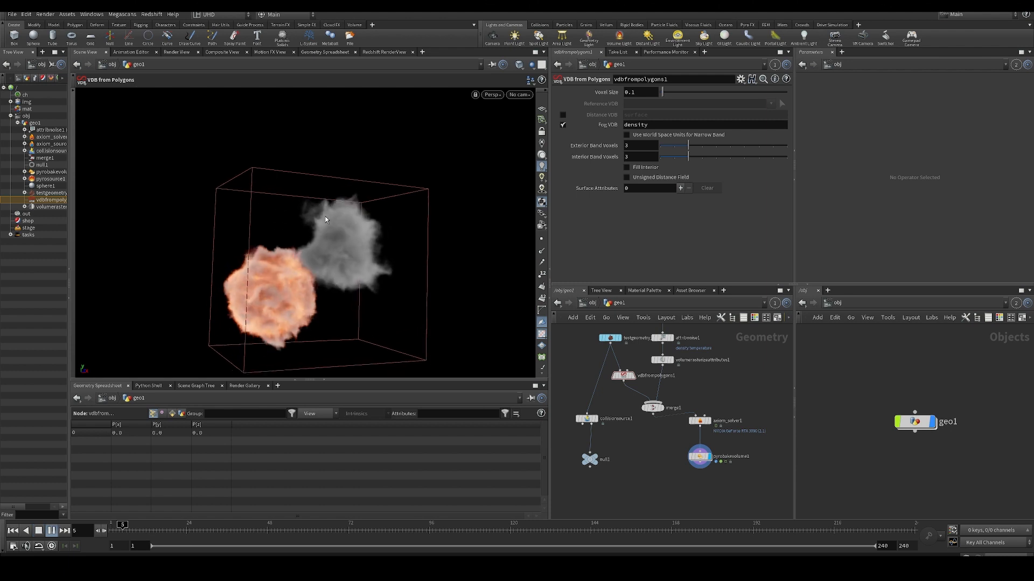
pyautogui.press('Up')
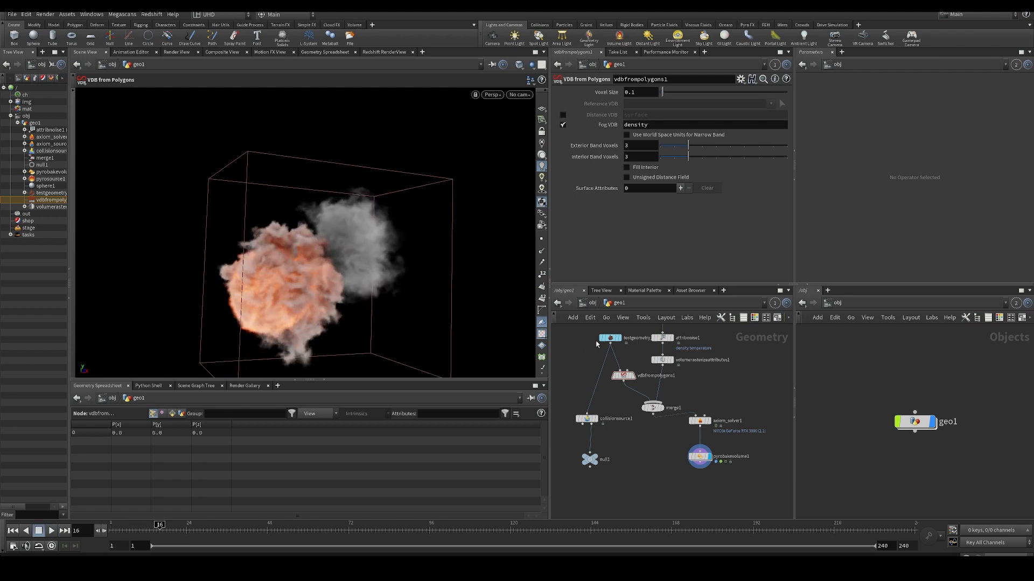
# - Switch vdbfrompolygons1 back from Fog VDB to a Distance VDB named surface and replay the simulation
pyautogui.click(564, 125)
pyautogui.click(563, 115)
pyautogui.press('Up')
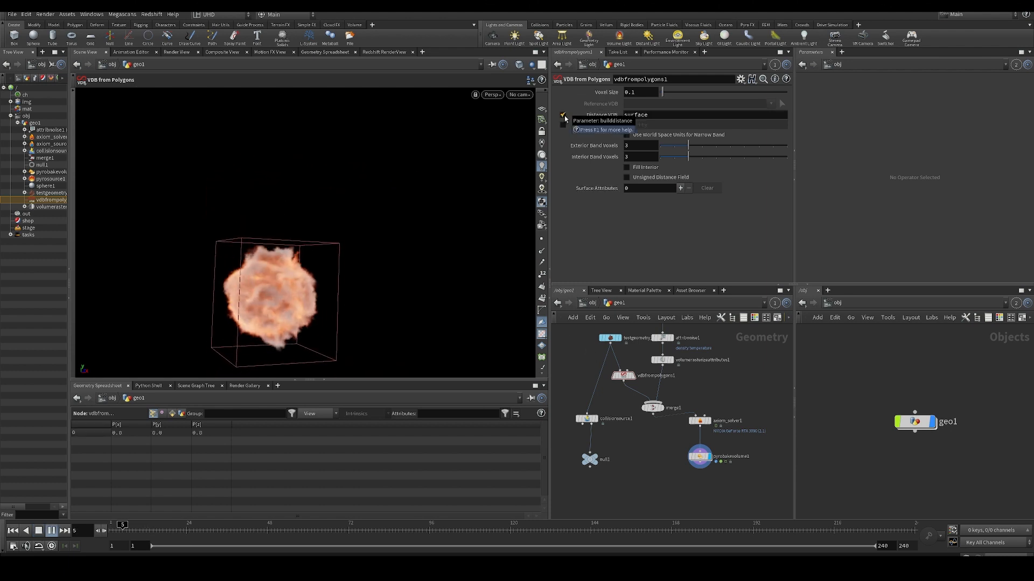
pyautogui.keyDown('alt'); pyautogui.moveTo(350, 226); pyautogui.dragTo(192, 321); pyautogui.keyUp('alt')
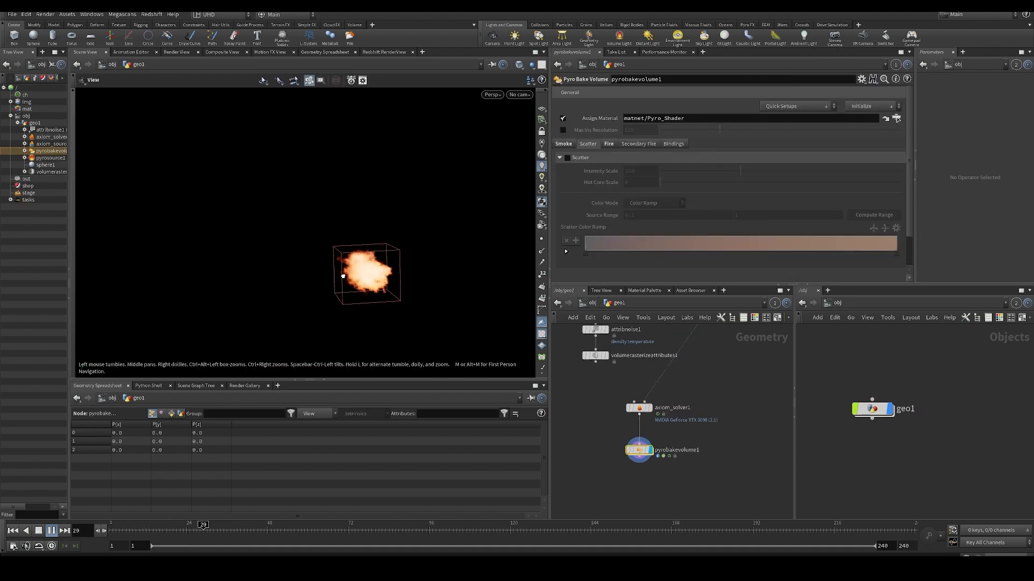
# - Review axiom_solver1's combustion, simulation and sourcing settings while the flame simulation plays
pyautogui.moveTo(343, 276); pyautogui.dragTo(322, 276)
pyautogui.moveTo(681, 394); pyautogui.dragTo(680, 409, button='middle')
pyautogui.scroll(-1, 677, 409)
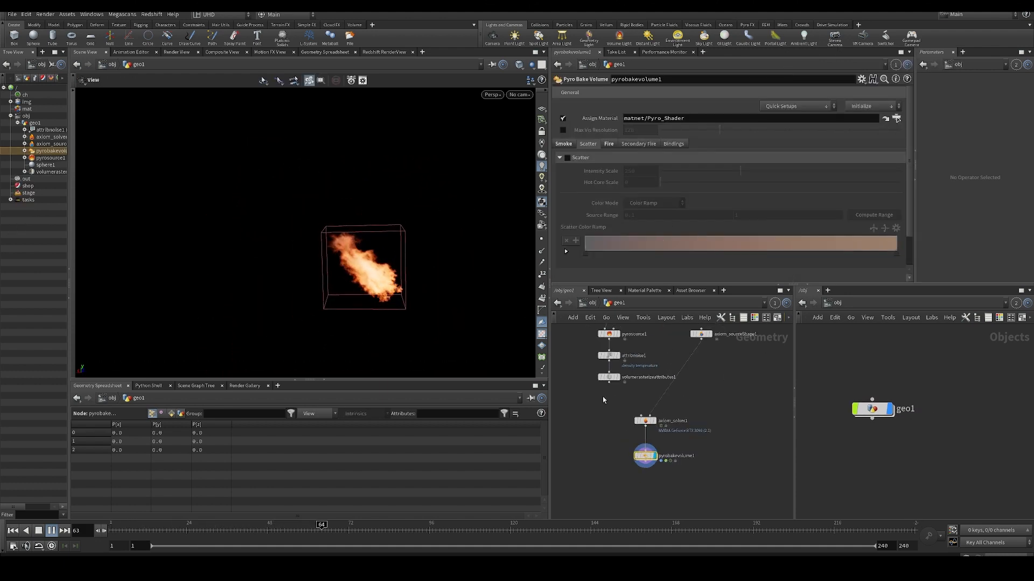
pyautogui.click(645, 421)
pyautogui.click(653, 103)
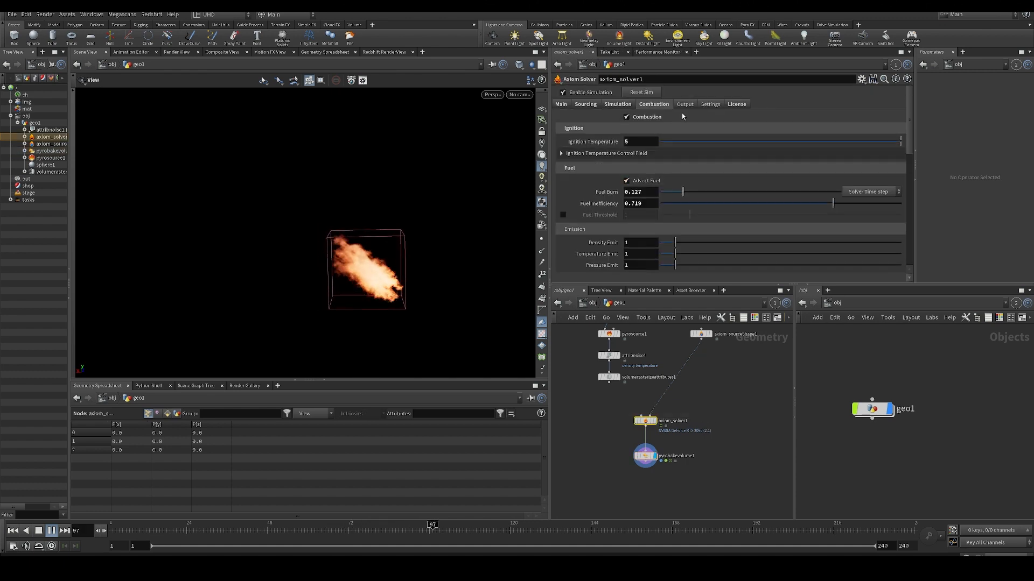
pyautogui.click(617, 104)
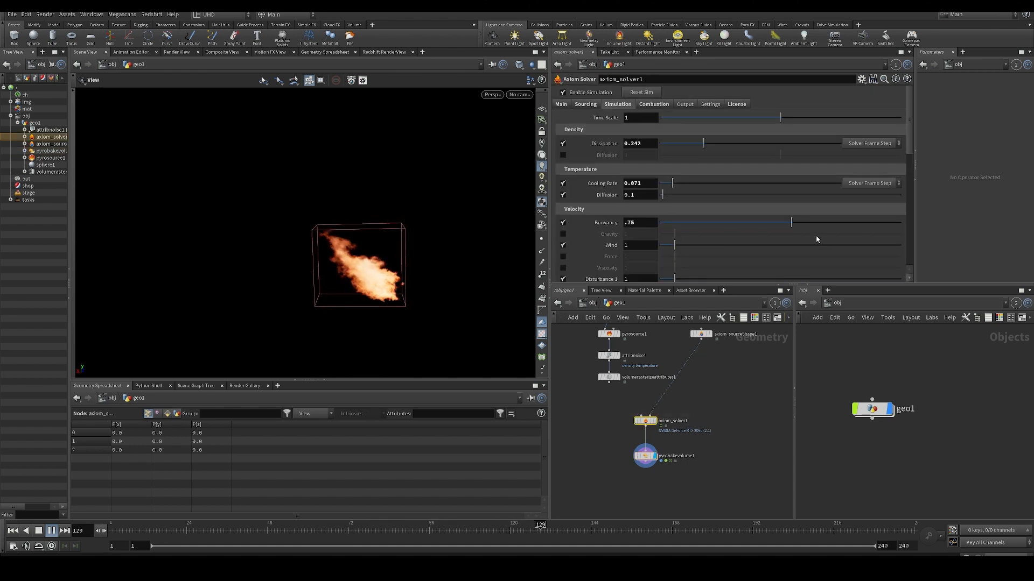
pyautogui.scroll(-2, 712, 140)
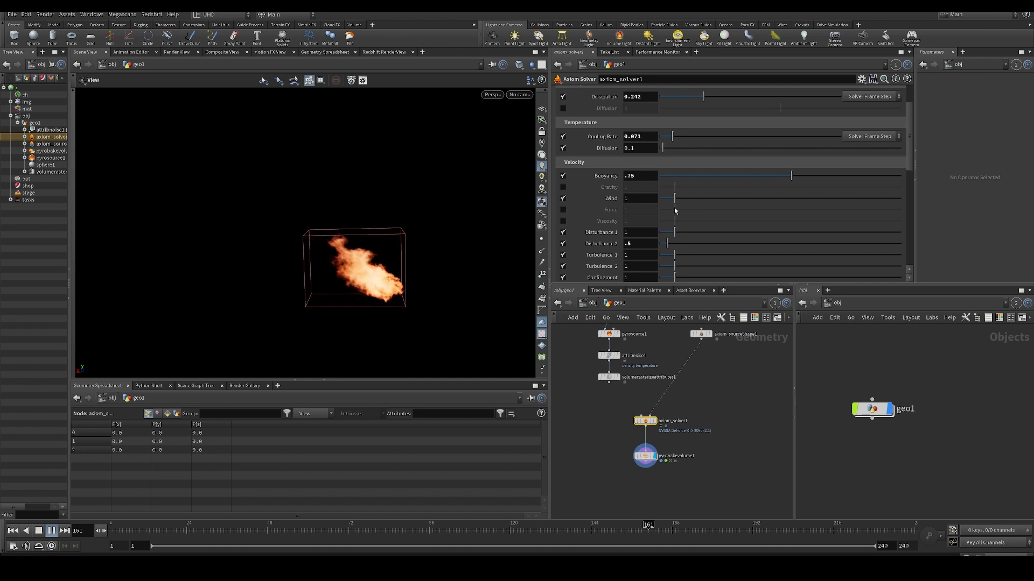
pyautogui.scroll(1, 622, 114)
pyautogui.scroll(1, 602, 114)
pyautogui.click(588, 104)
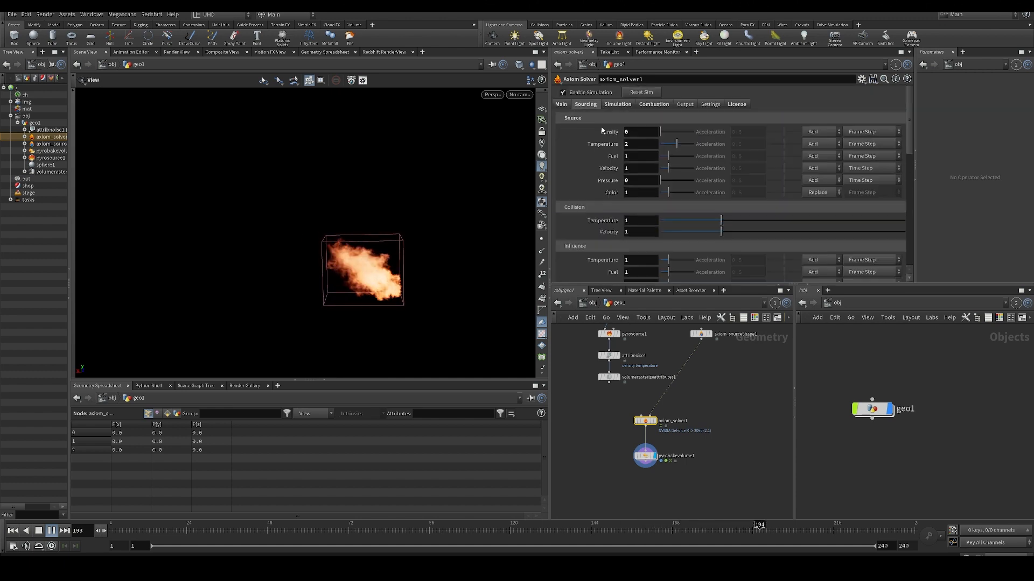
# - Examine the playing flame simulation from several angles and distances, then restart playback and stop it
pyautogui.scroll(-2, 618, 210)
pyautogui.scroll(2, 617, 215)
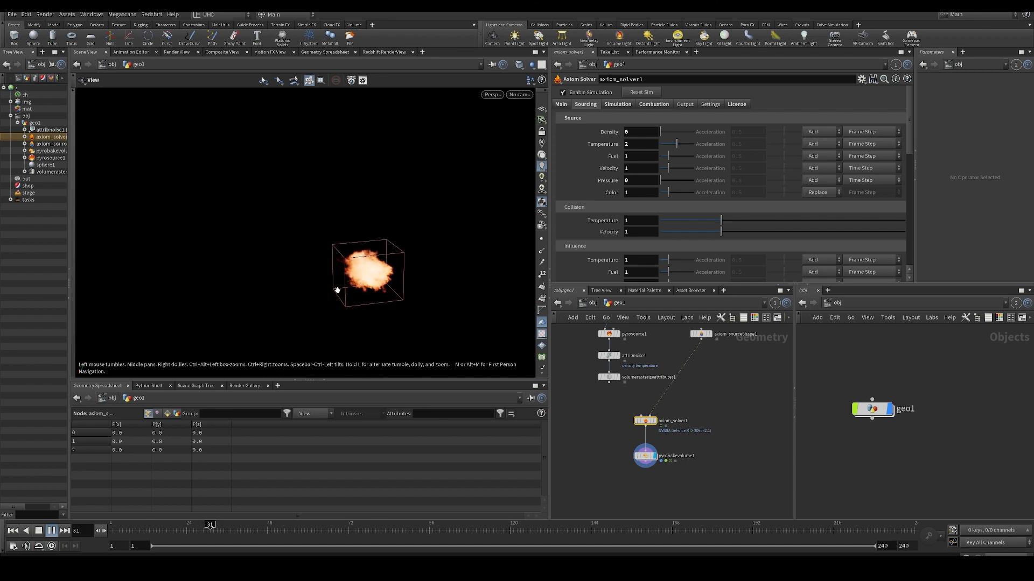
pyautogui.moveTo(442, 281); pyautogui.dragTo(469, 277)
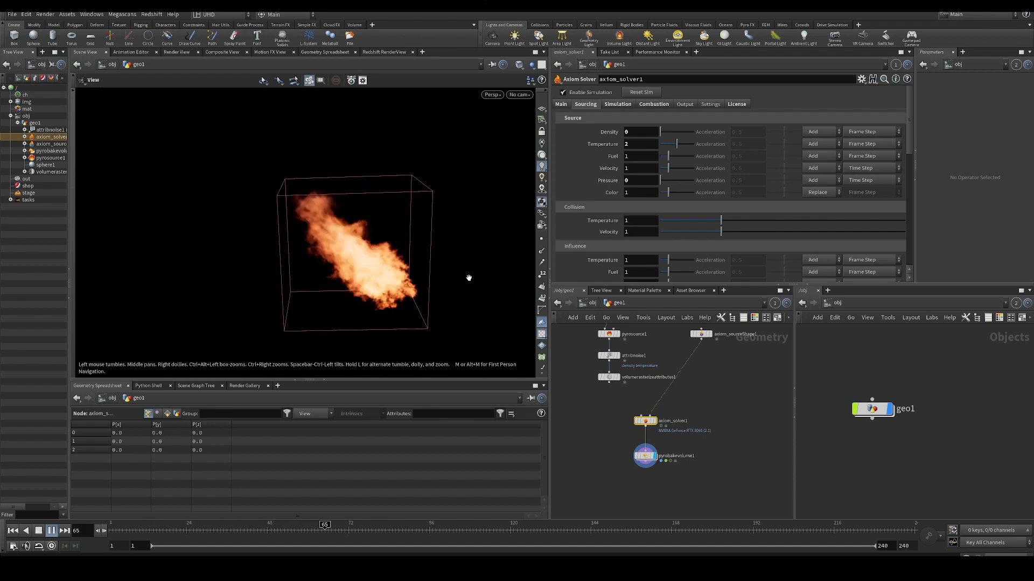
pyautogui.scroll(3, 431, 272)
pyautogui.moveTo(397, 267); pyautogui.dragTo(388, 261)
pyautogui.moveTo(388, 261); pyautogui.dragTo(422, 229, button='middle')
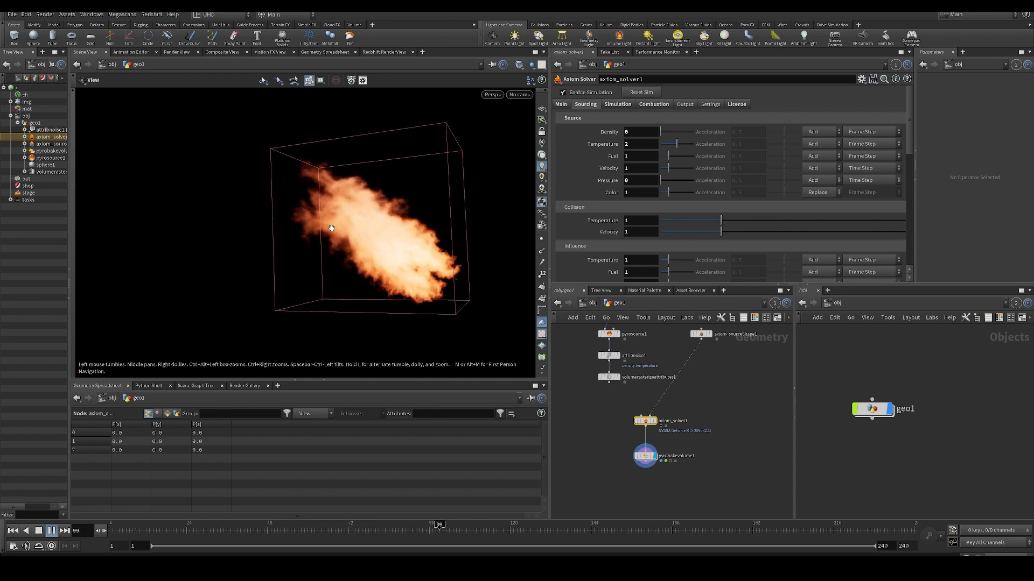
pyautogui.scroll(-2, 353, 259)
pyautogui.moveTo(422, 229); pyautogui.dragTo(337, 273)
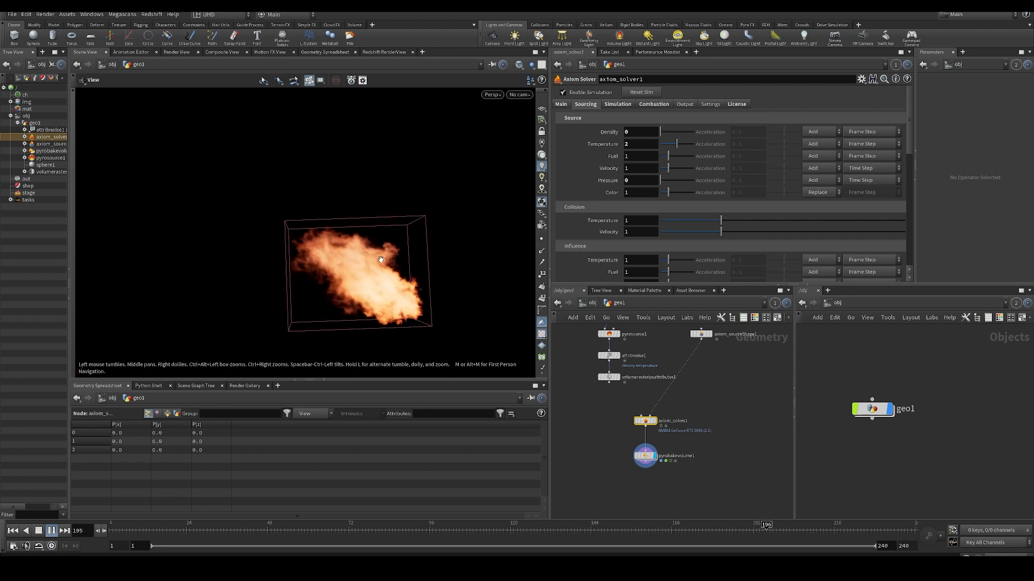
pyautogui.moveTo(375, 267); pyautogui.dragTo(372, 282, button='middle')
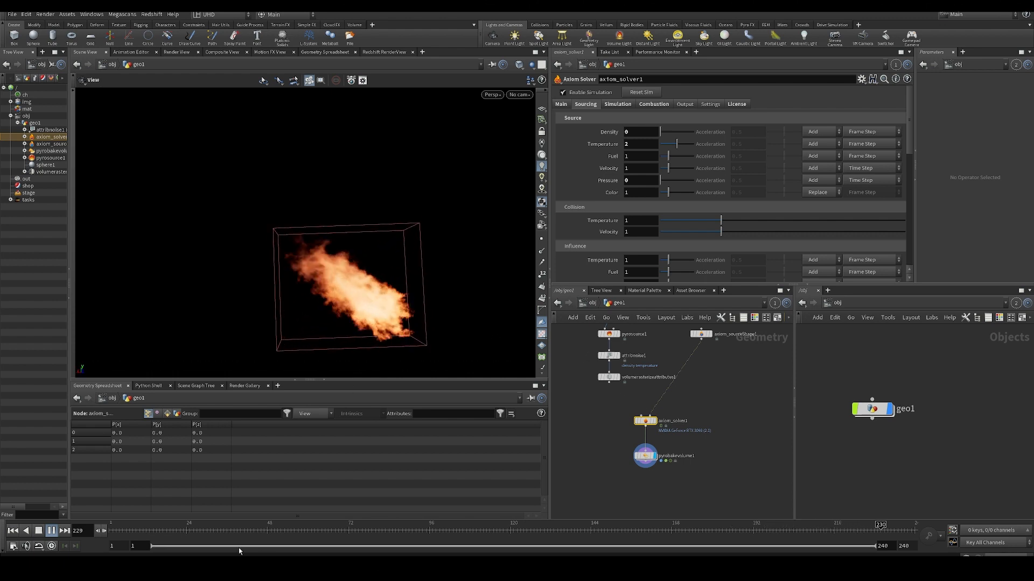
pyautogui.moveTo(162, 532); pyautogui.dragTo(106, 531)
pyautogui.click(52, 531)
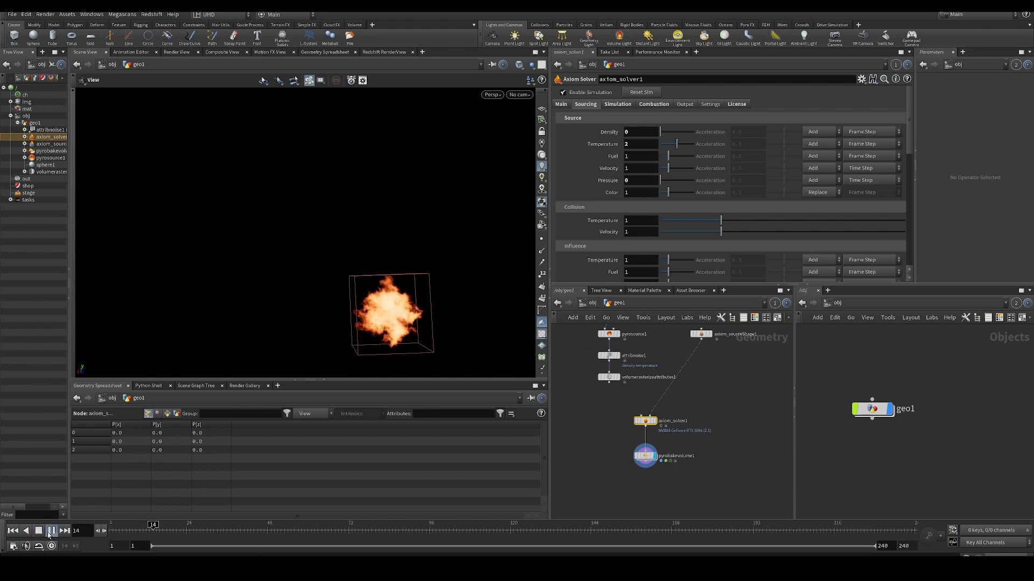
# - Look inside axiom_solver1 at the axiom_solver_core node and its surrounding network, then return to geo1
pyautogui.moveTo(624, 414); pyautogui.dragTo(635, 399, button='middle')
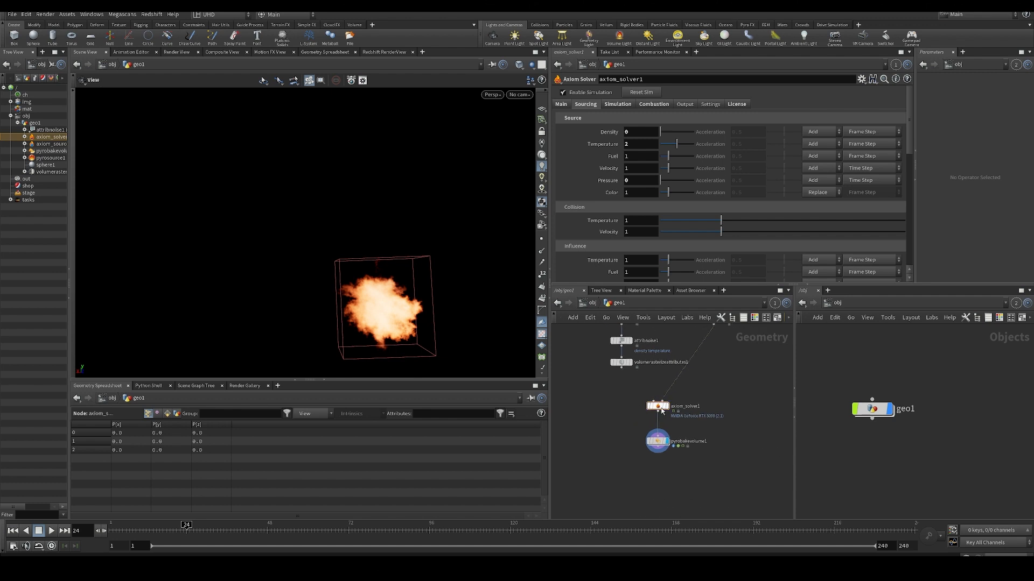
pyautogui.doubleClick(657, 407)
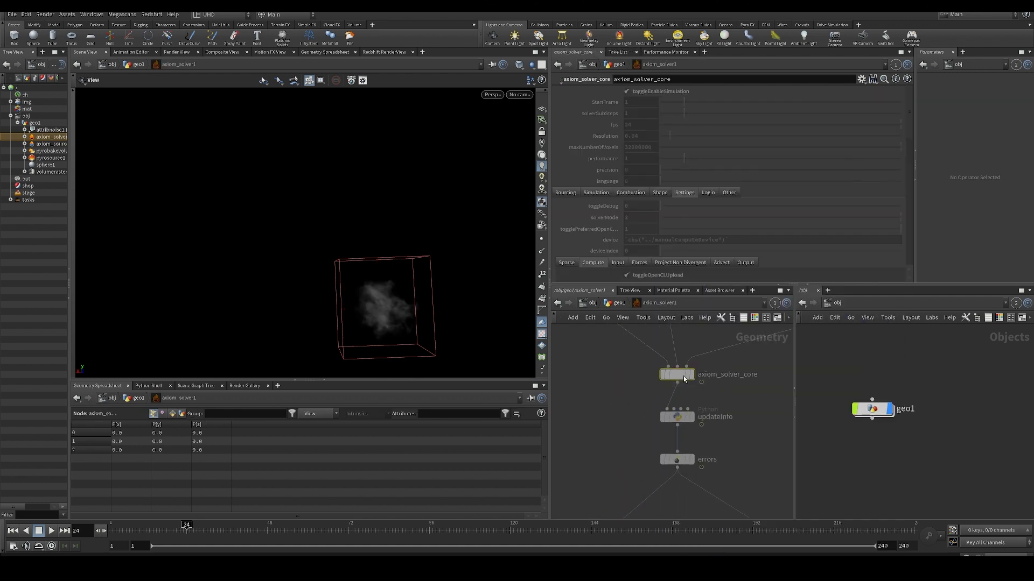
pyautogui.click(679, 375)
pyautogui.doubleClick(685, 376)
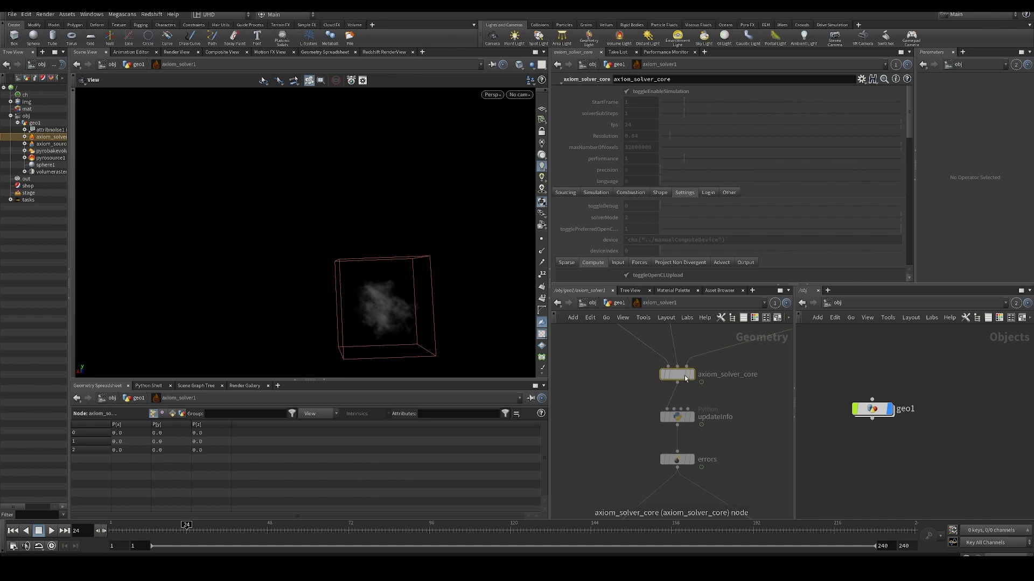
pyautogui.moveTo(616, 357); pyautogui.dragTo(617, 392, button='middle')
pyautogui.scroll(-4, 639, 396)
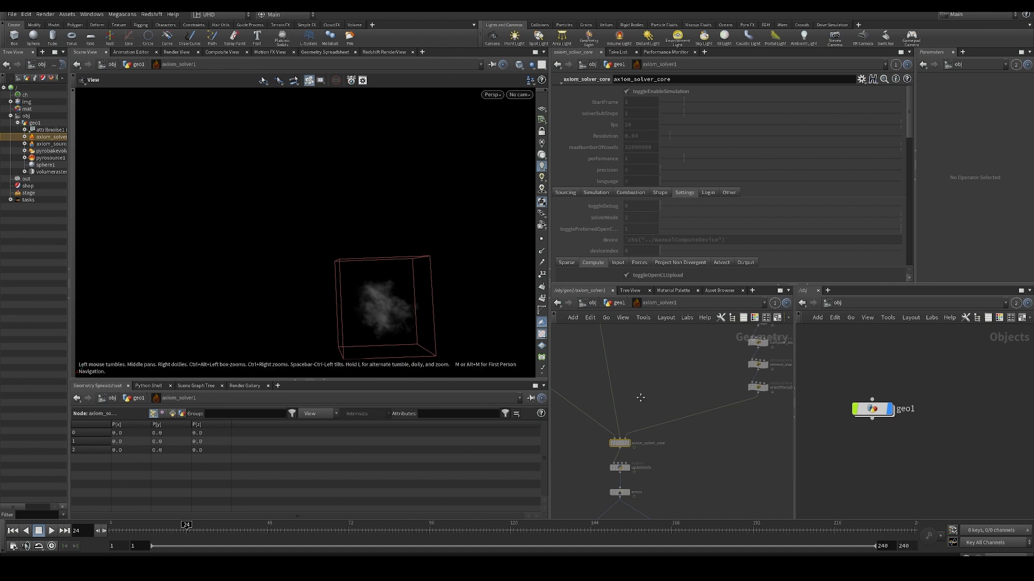
pyautogui.moveTo(640, 398); pyautogui.dragTo(707, 406, button='middle')
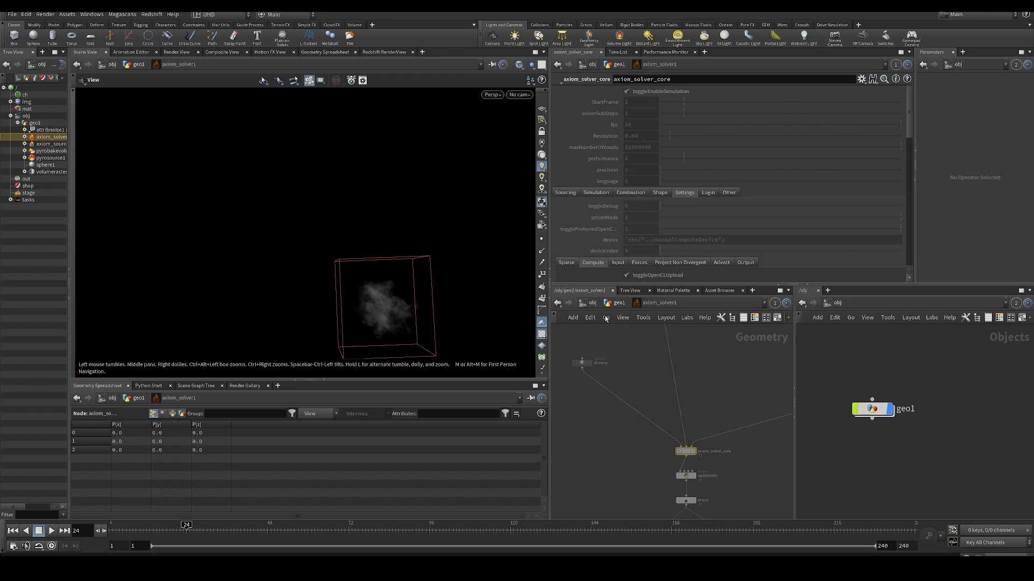
pyautogui.click(618, 305)
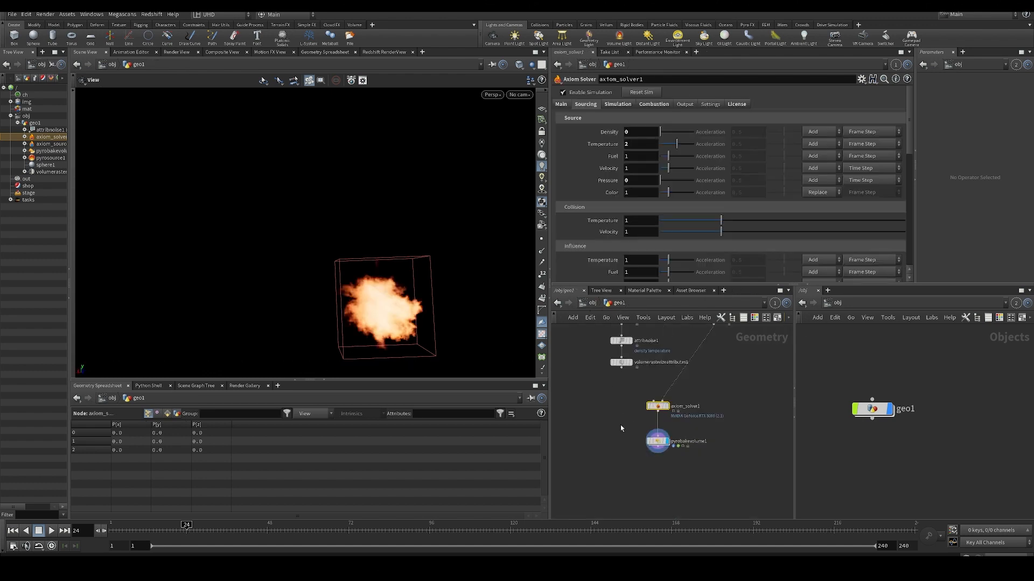
# - Select pyrobakevolume1, play the flame simulation while viewing it from different angles, and return to the first frame
pyautogui.moveTo(475, 282); pyautogui.dragTo(322, 270)
pyautogui.click(657, 442)
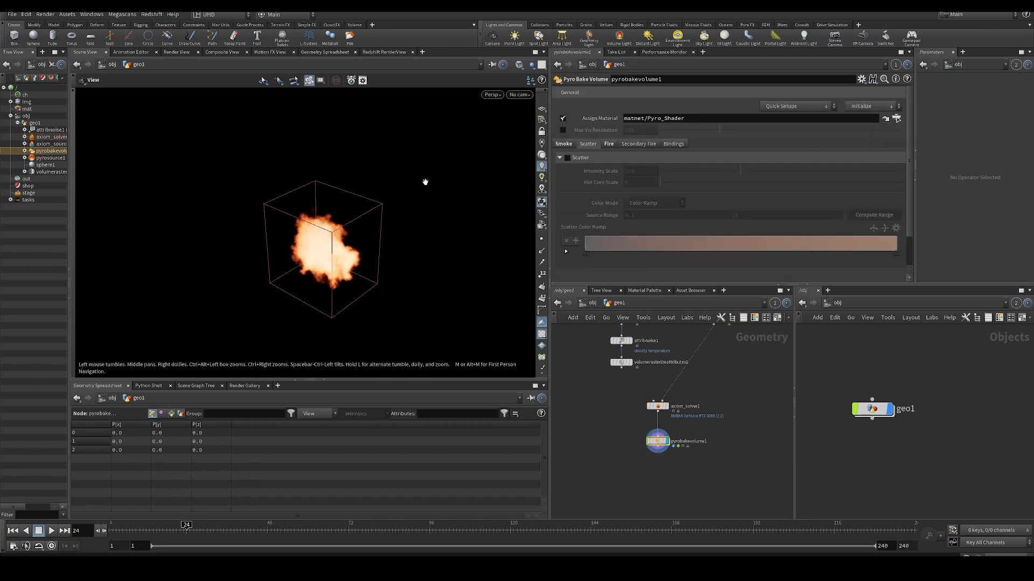
pyautogui.moveTo(425, 179); pyautogui.dragTo(394, 305)
pyautogui.press('Up')
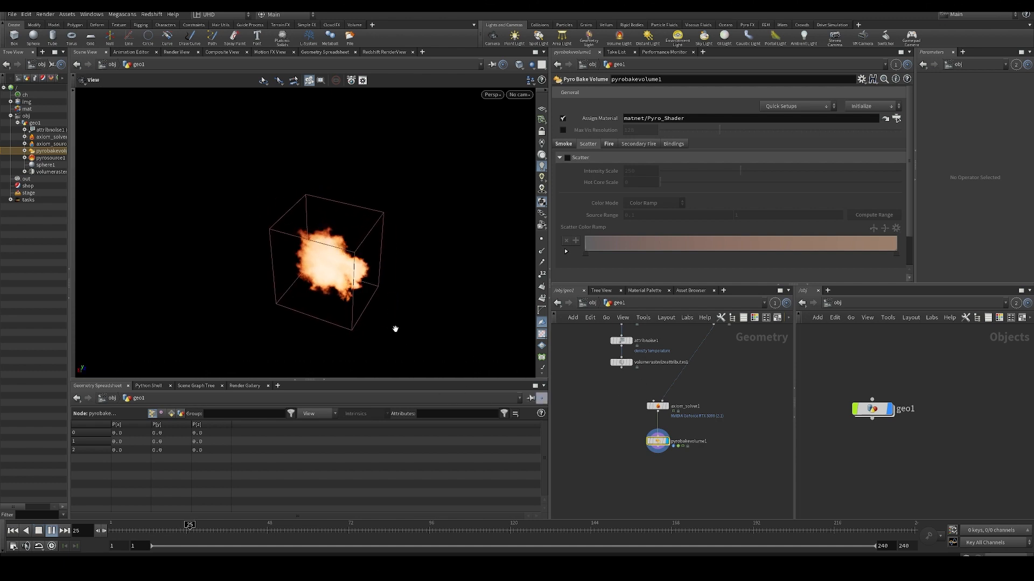
pyautogui.moveTo(412, 320); pyautogui.dragTo(429, 268)
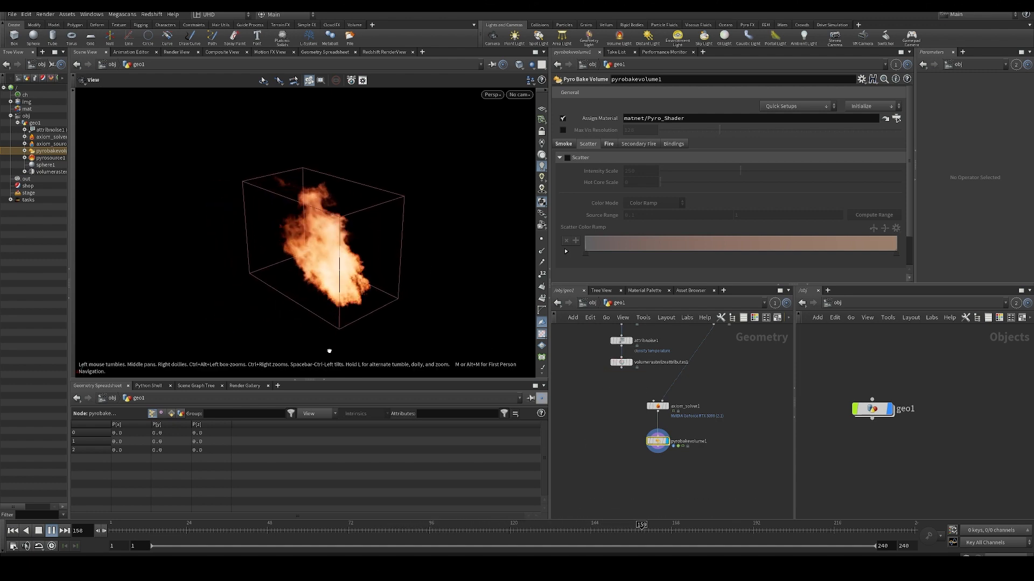
pyautogui.moveTo(329, 351); pyautogui.dragTo(450, 257)
pyautogui.press('Up')
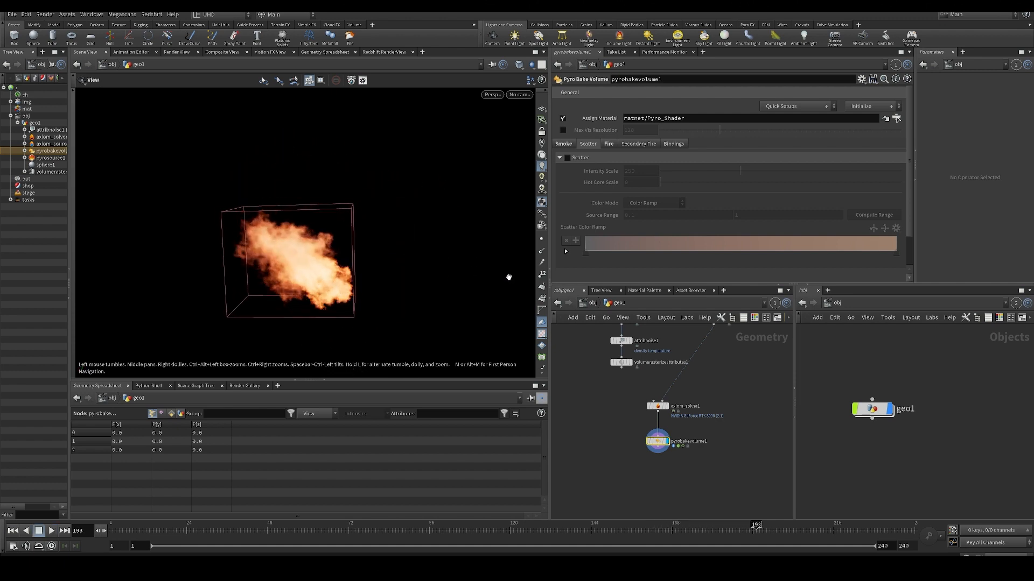
pyautogui.hotkey('ctrl', 'Up')
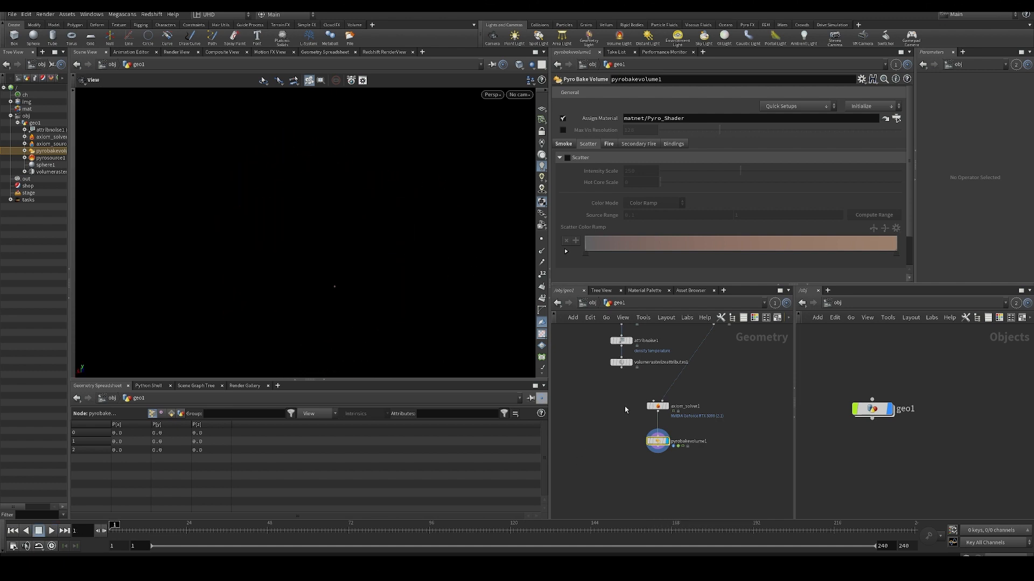
# - Highlight the source chain from sphere1 to volumerasterizeattributes1, then clear the selection
pyautogui.moveTo(662, 362); pyautogui.dragTo(706, 418, button='middle')
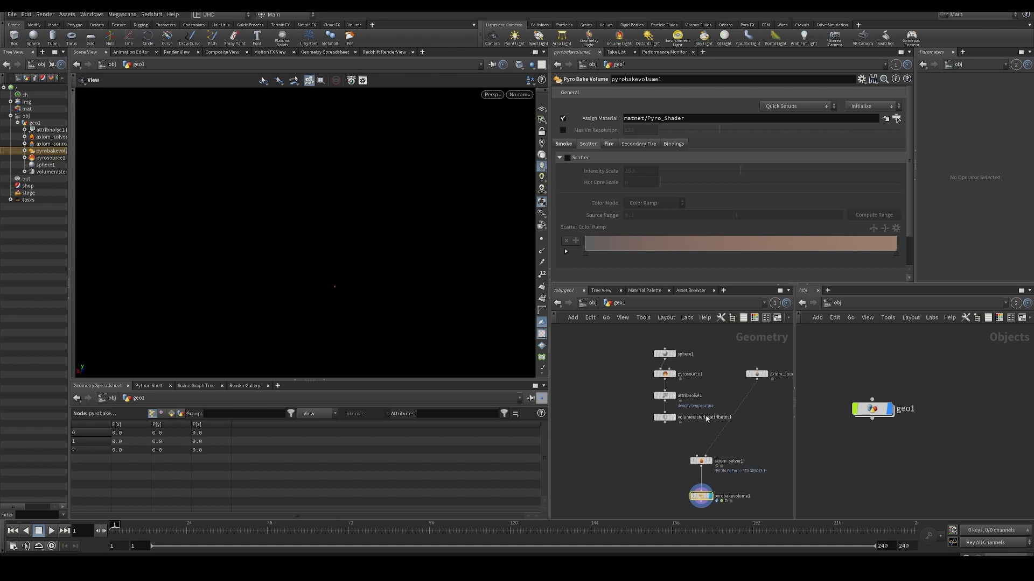
pyautogui.moveTo(620, 347); pyautogui.dragTo(700, 431)
pyautogui.click(597, 347)
pyautogui.moveTo(600, 348); pyautogui.dragTo(710, 445)
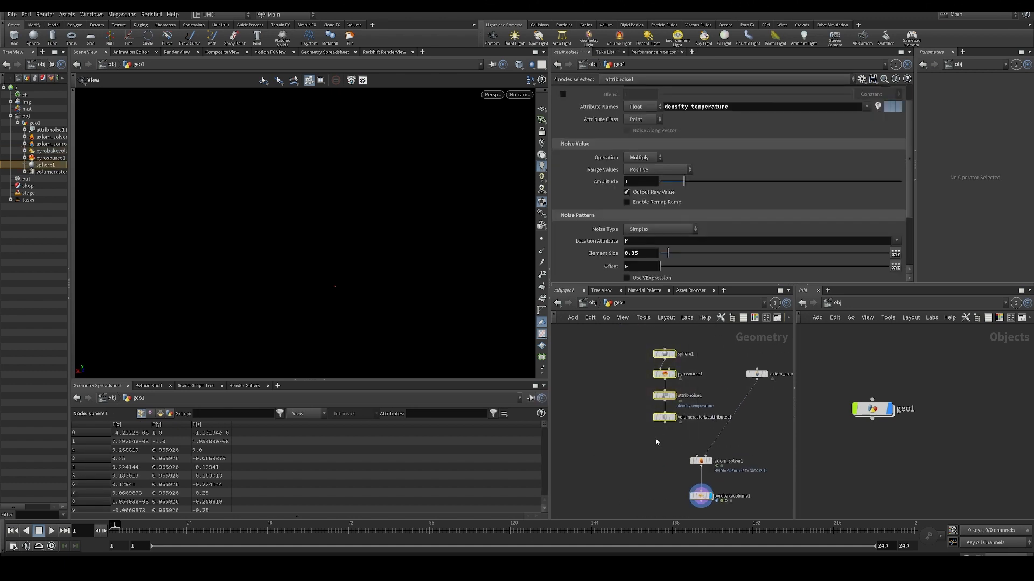
pyautogui.click(675, 438)
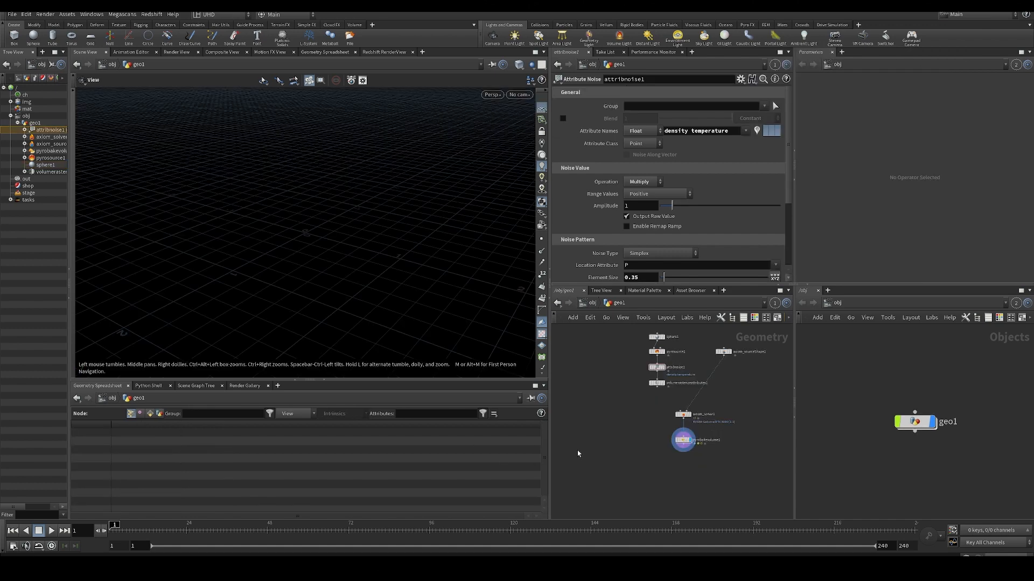
# - Add a Pyro Solver node to the geo1 network beside axiom_solver1
pyautogui.moveTo(578, 454); pyautogui.dragTo(560, 445, button='middle')
pyautogui.moveTo(611, 418); pyautogui.dragTo(611, 452, button='middle')
pyautogui.moveTo(343, 288); pyautogui.dragTo(323, 302)
pyautogui.scroll(5, 624, 419)
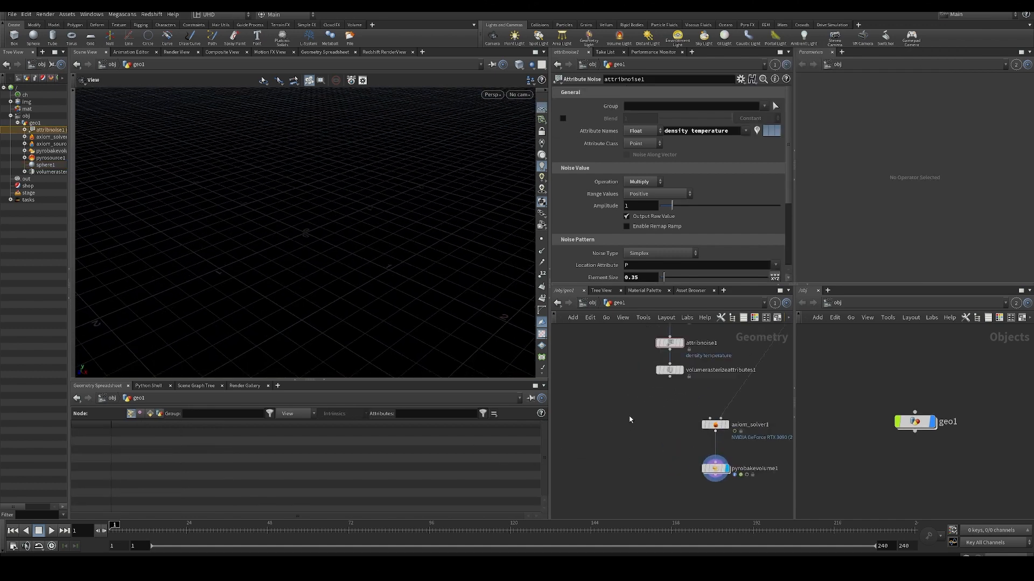
pyautogui.press('Tab')
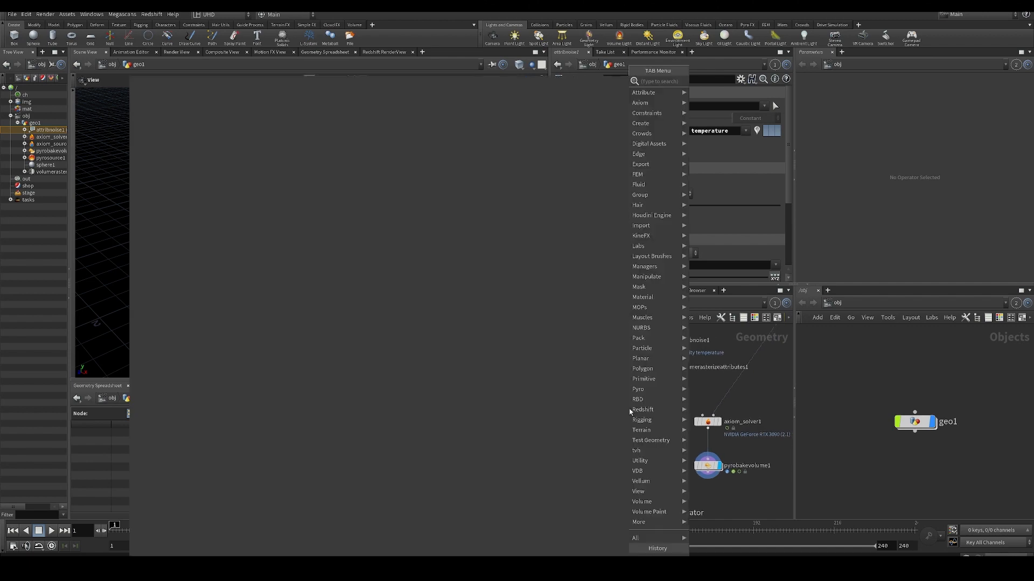
pyautogui.write('pyro')
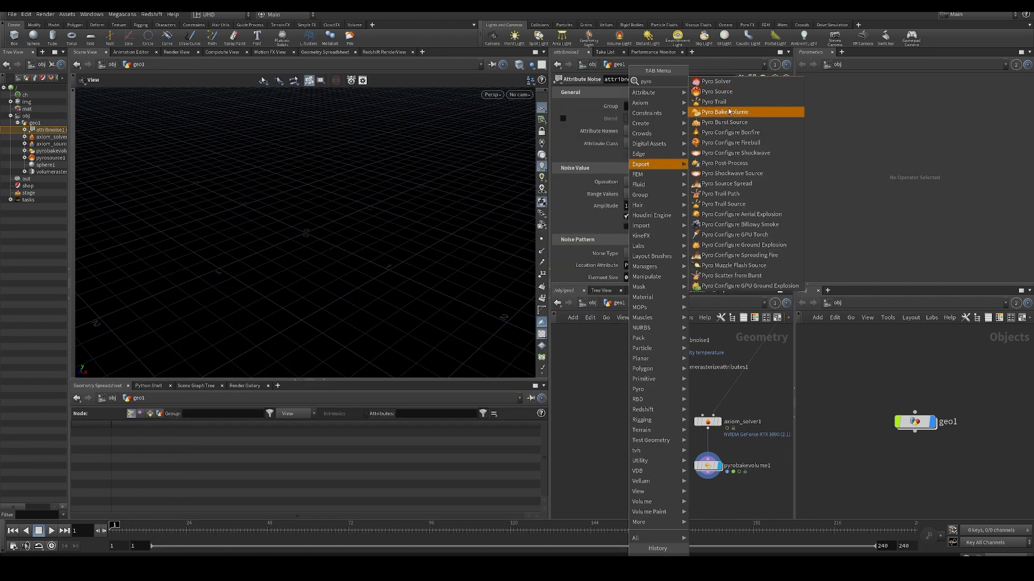
pyautogui.click(721, 83)
pyautogui.click(636, 437)
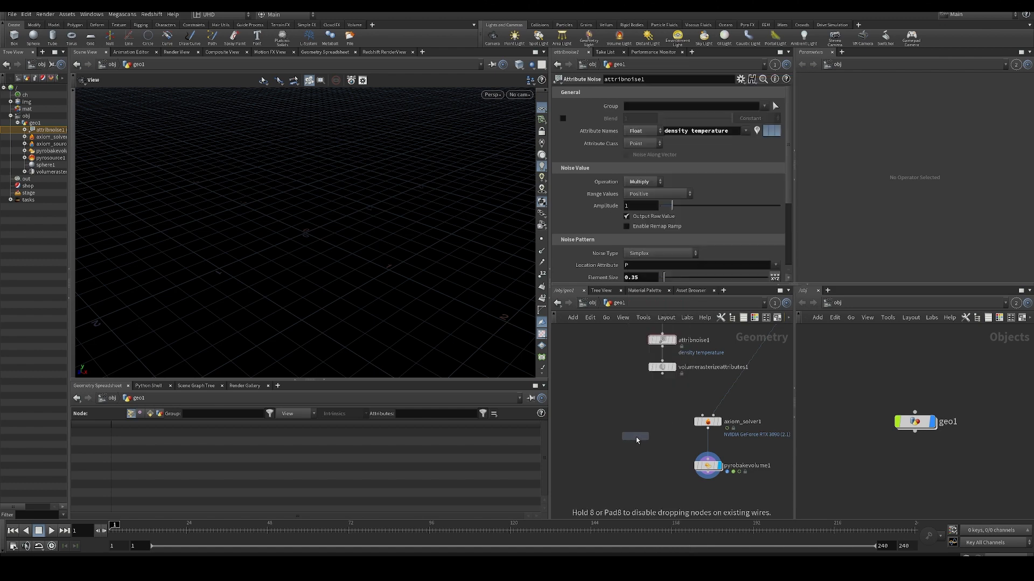
pyautogui.moveTo(651, 399); pyautogui.dragTo(665, 389, button='middle')
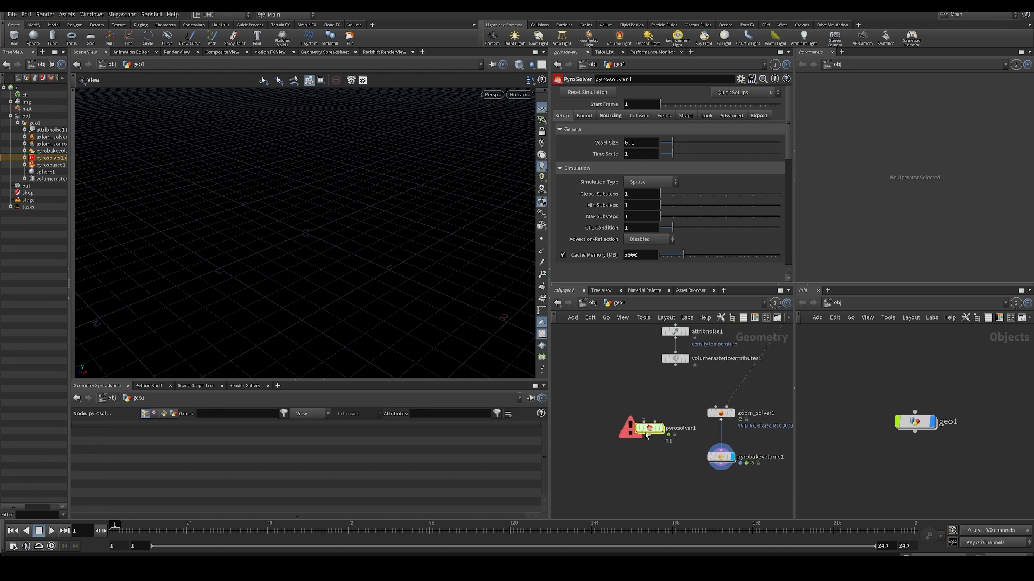
pyautogui.moveTo(657, 428); pyautogui.dragTo(642, 424)
# - Look inside pyrosolver1 at its dopnet1 network and FORCES subnetwork, then return to geo1
pyautogui.doubleClick(645, 425)
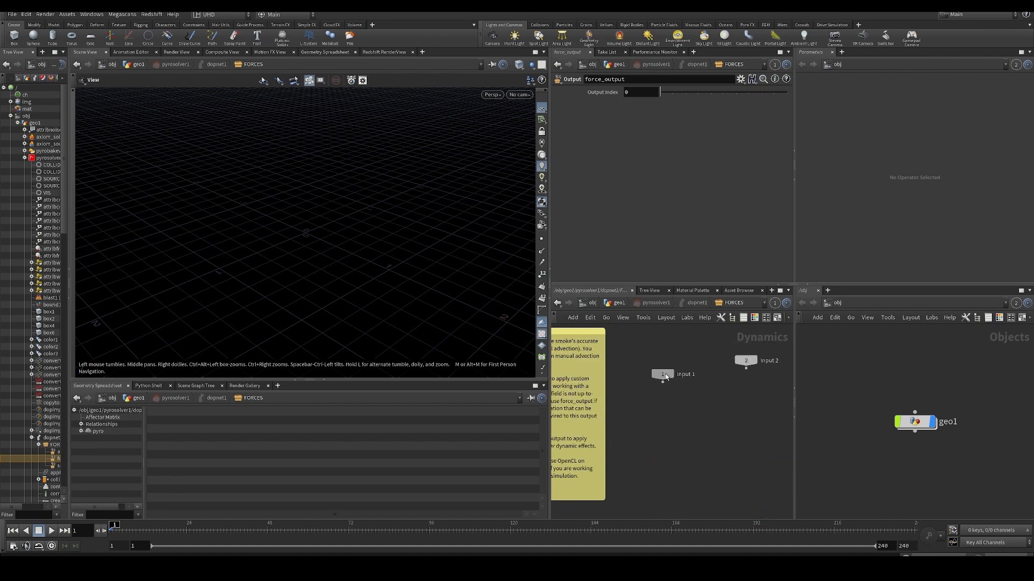
pyautogui.press('u')
pyautogui.scroll(-5, 630, 403)
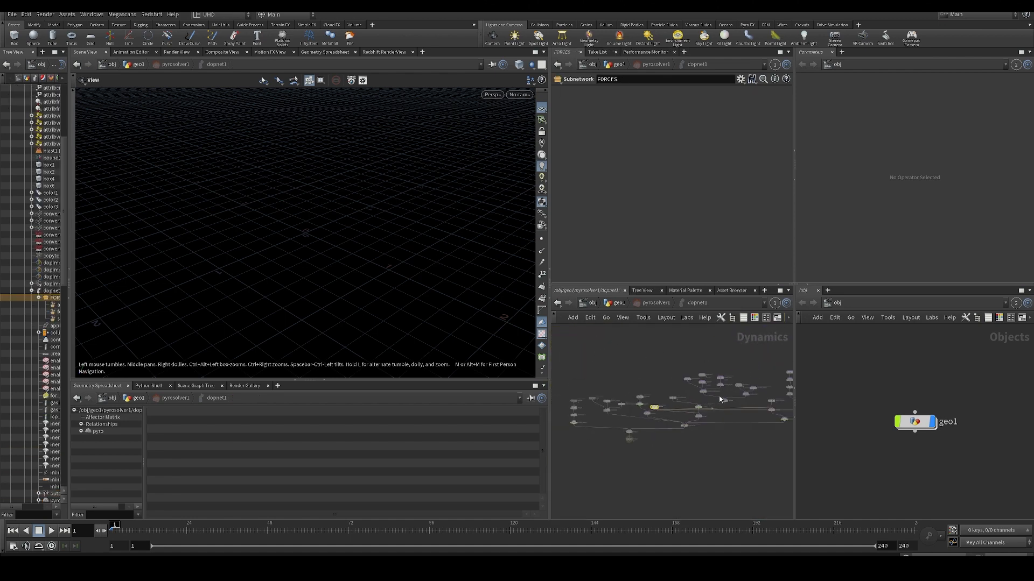
pyautogui.scroll(4, 629, 401)
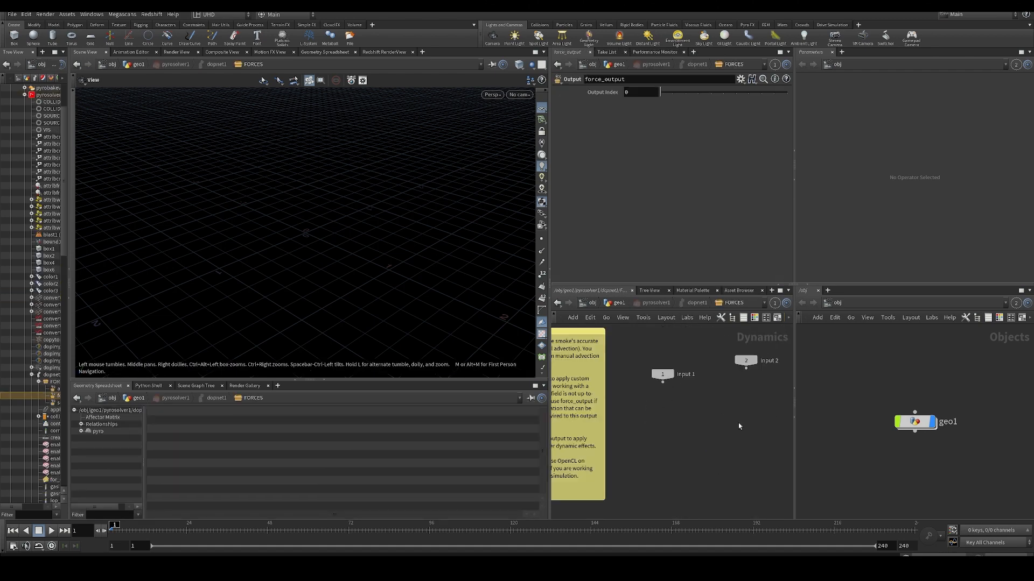
pyautogui.press('u')
pyautogui.press('u')
pyautogui.press('u')
pyautogui.scroll(-3, 619, 394)
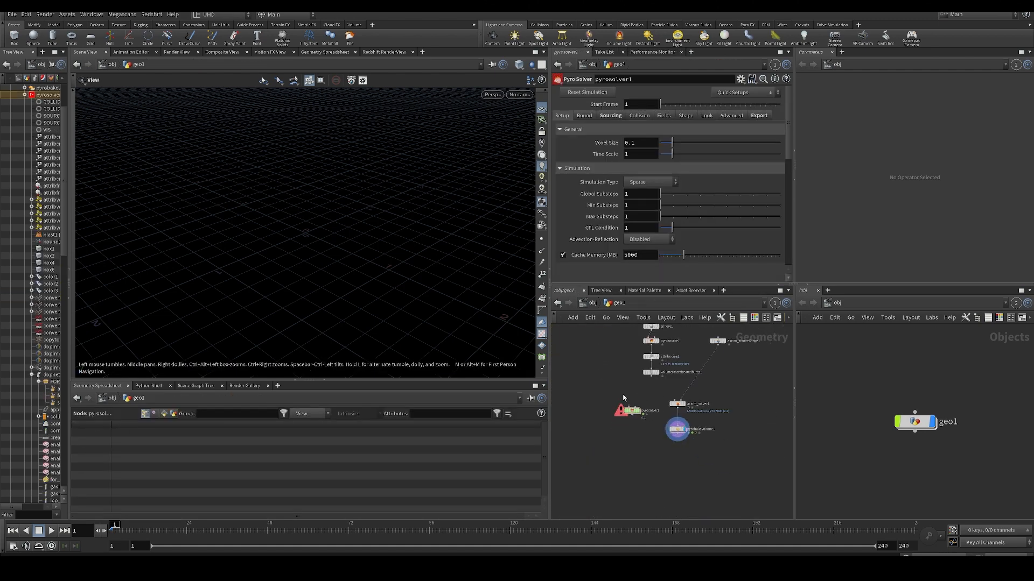
pyautogui.scroll(3, 623, 396)
pyautogui.moveTo(624, 390); pyautogui.dragTo(671, 434, button='middle')
pyautogui.scroll(-3, 668, 415)
pyautogui.moveTo(686, 390); pyautogui.dragTo(673, 452)
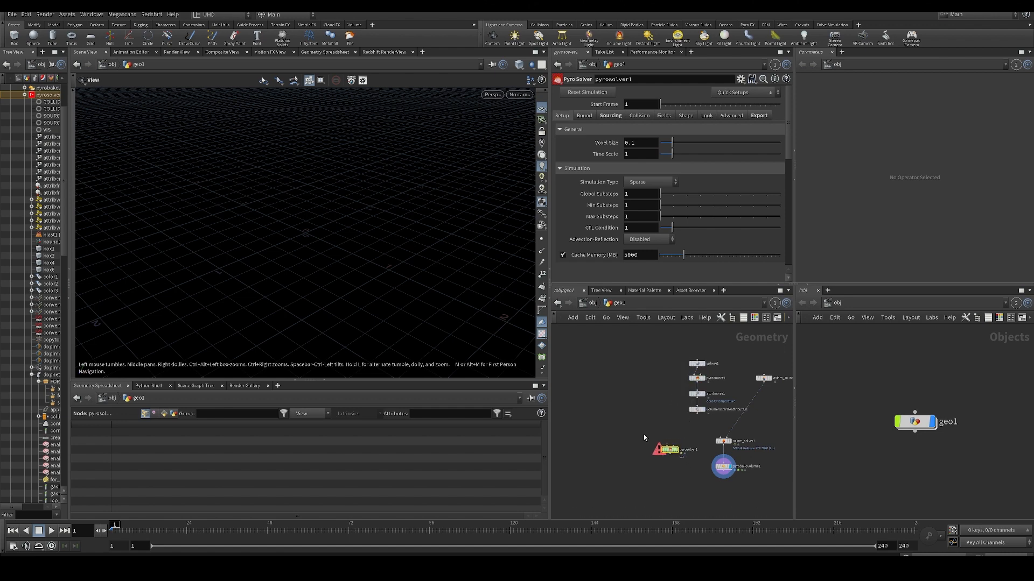
pyautogui.scroll(3, 654, 432)
pyautogui.moveTo(656, 431); pyautogui.dragTo(628, 406, button='middle')
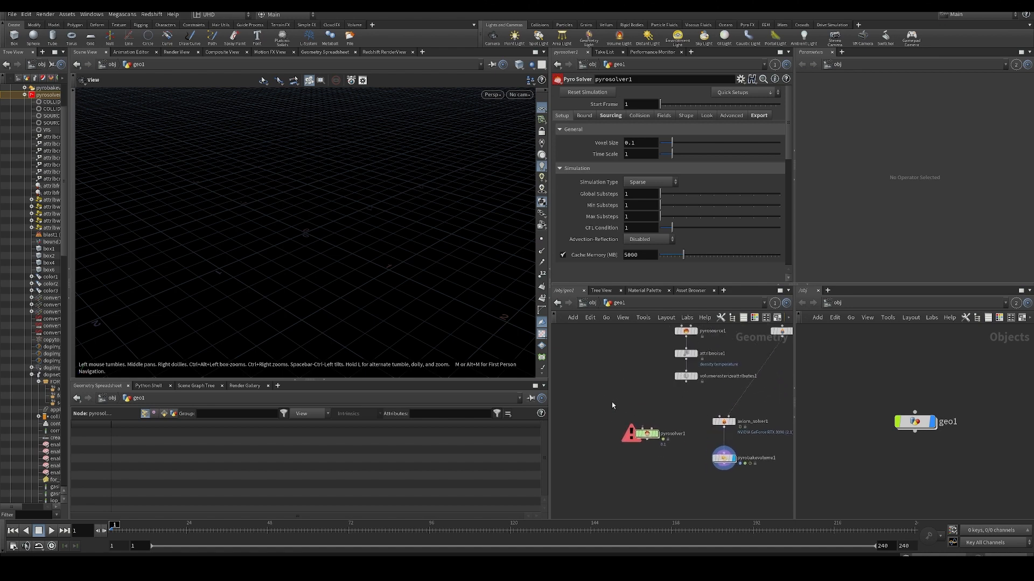
pyautogui.moveTo(656, 437)
pyautogui.mouseDown()
pyautogui.moveTo(636, 420)
pyautogui.moveTo(642, 433)
pyautogui.moveTo(669, 424)
pyautogui.moveTo(660, 432)
pyautogui.mouseUp()
pyautogui.moveTo(634, 407); pyautogui.dragTo(633, 428, button='middle')
pyautogui.scroll(-1, 633, 428)
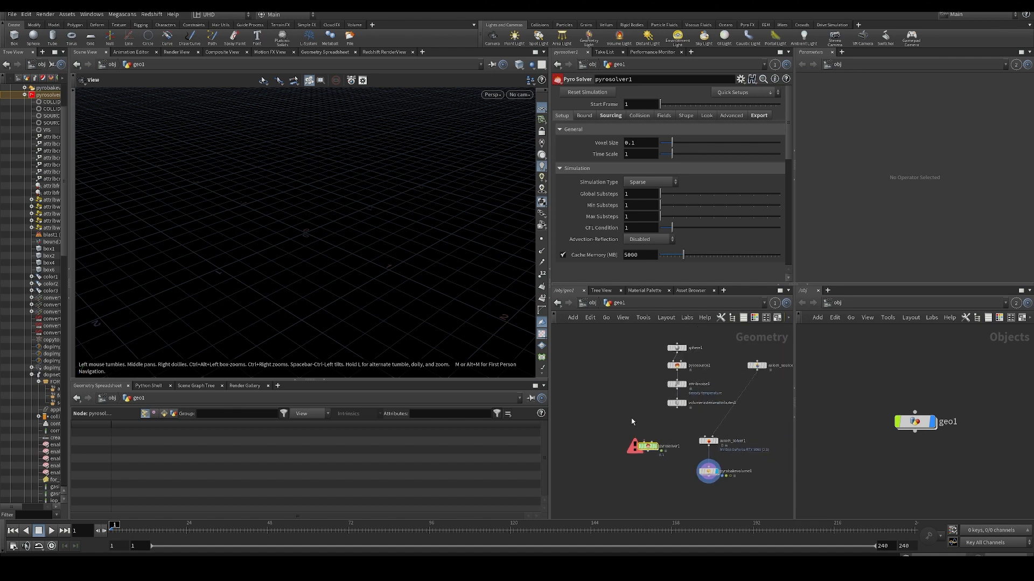
pyautogui.moveTo(653, 444); pyautogui.dragTo(652, 451)
pyautogui.click(633, 429)
pyautogui.moveTo(633, 429); pyautogui.dragTo(644, 408, button='middle')
pyautogui.scroll(3, 630, 397)
pyautogui.scroll(-3, 645, 408)
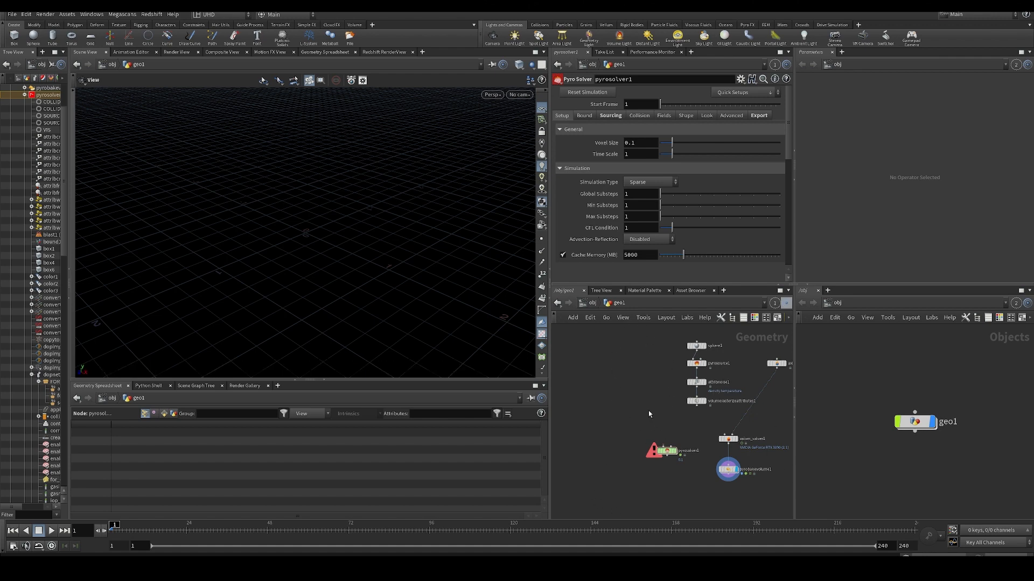
pyautogui.moveTo(667, 429); pyautogui.dragTo(691, 439, button='middle')
pyautogui.scroll(2, 690, 405)
pyautogui.scroll(-2, 646, 424)
pyautogui.scroll(-3, 665, 427)
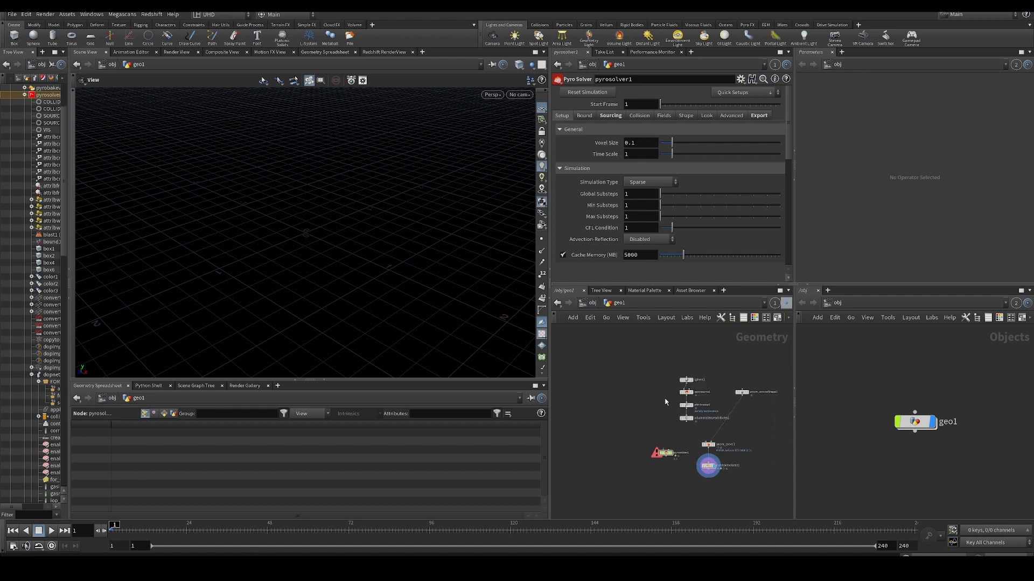
pyautogui.moveTo(655, 403)
pyautogui.mouseDown(button='middle')
pyautogui.moveTo(648, 381)
pyautogui.moveTo(658, 388)
pyautogui.mouseUp(button='middle')
pyautogui.scroll(5, 650, 381)
pyautogui.scroll(-3, 652, 394)
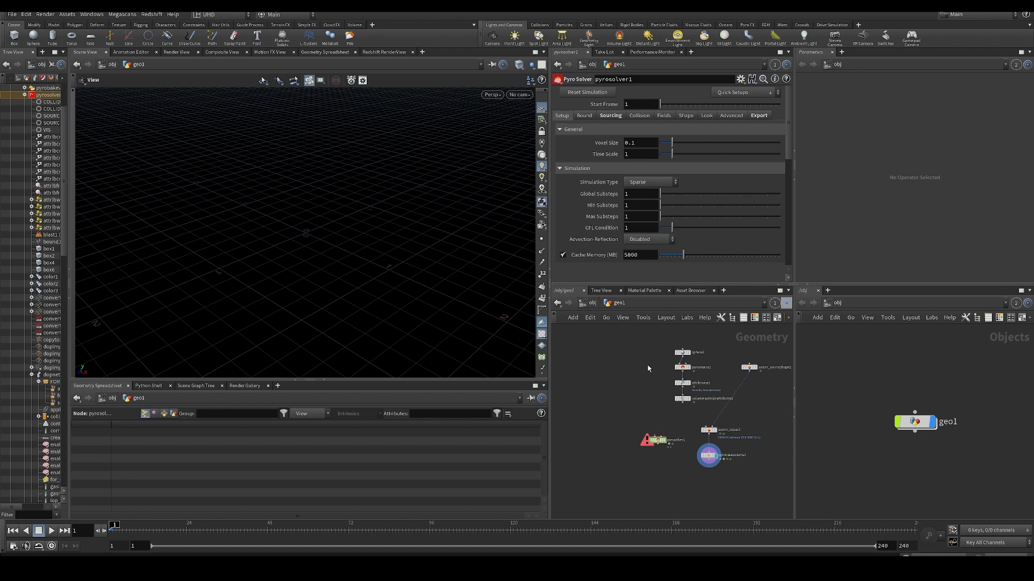
# - Duplicate the source chain from sphere1 to volumerasterizeattributes1 and place the copy beside the original, above pyrosolver1
pyautogui.moveTo(648, 349); pyautogui.dragTo(694, 416)
pyautogui.hotkey('ctrl', 'c')
pyautogui.hotkey('ctrl', 'v')
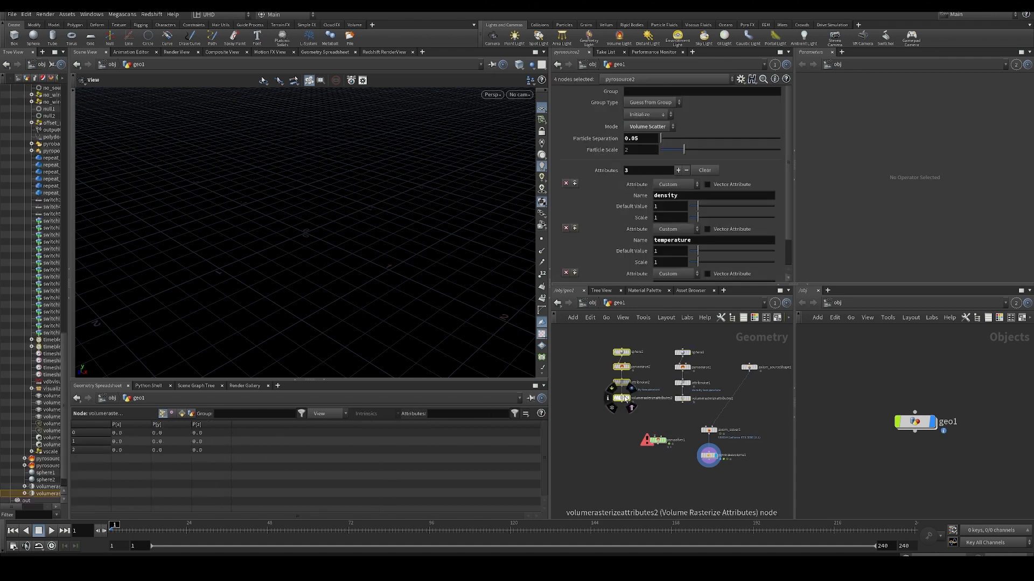
pyautogui.click(625, 412)
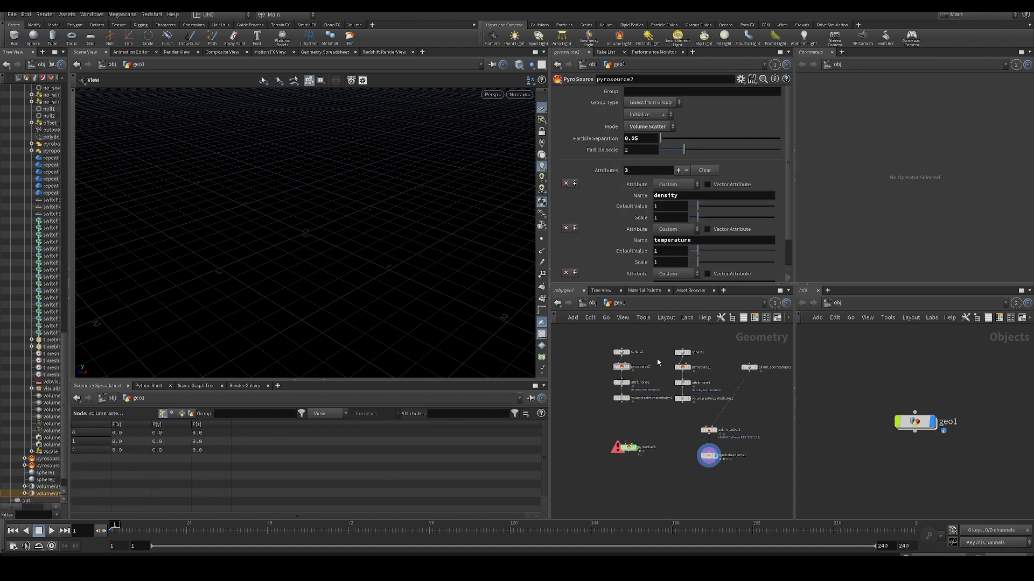
pyautogui.moveTo(596, 353); pyautogui.dragTo(616, 374, button='middle')
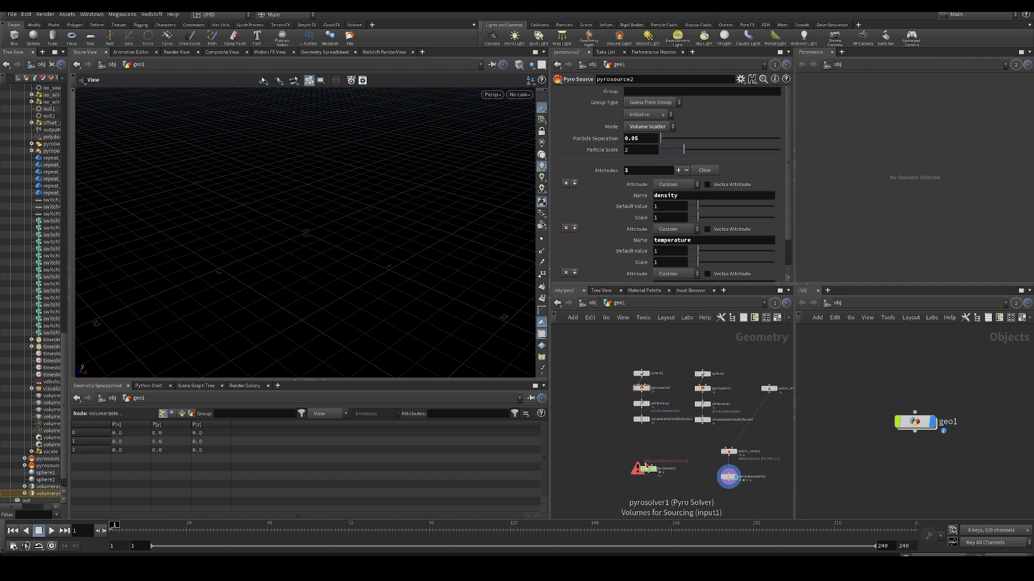
# - Connect volumerasterizeattributes2 to the Volumes for Sourcing input of pyrosolver1 and display pyrosolver1
pyautogui.click(644, 465)
pyautogui.click(641, 424)
pyautogui.click(655, 469)
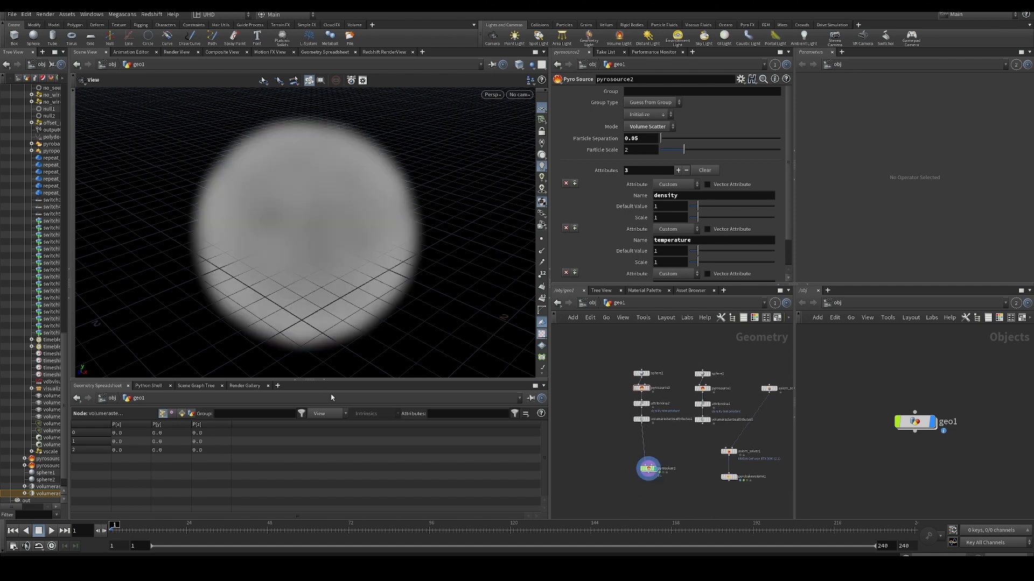
# - Play the pyrosolver1 smoke simulation, frame it in the viewport, and stop at frame 45
pyautogui.click(51, 531)
pyautogui.hotkey('space', 'f')
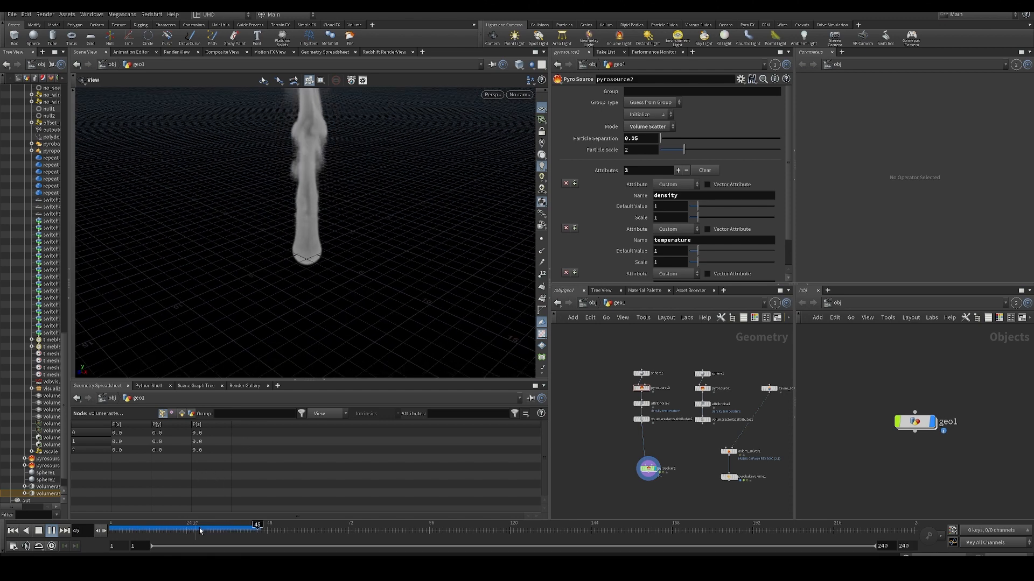
pyautogui.moveTo(201, 531); pyautogui.dragTo(257, 531)
# - Apply the Initialize Fire quick setup to pyrosolver1 and return to the first frame
pyautogui.click(649, 469)
pyautogui.click(733, 92)
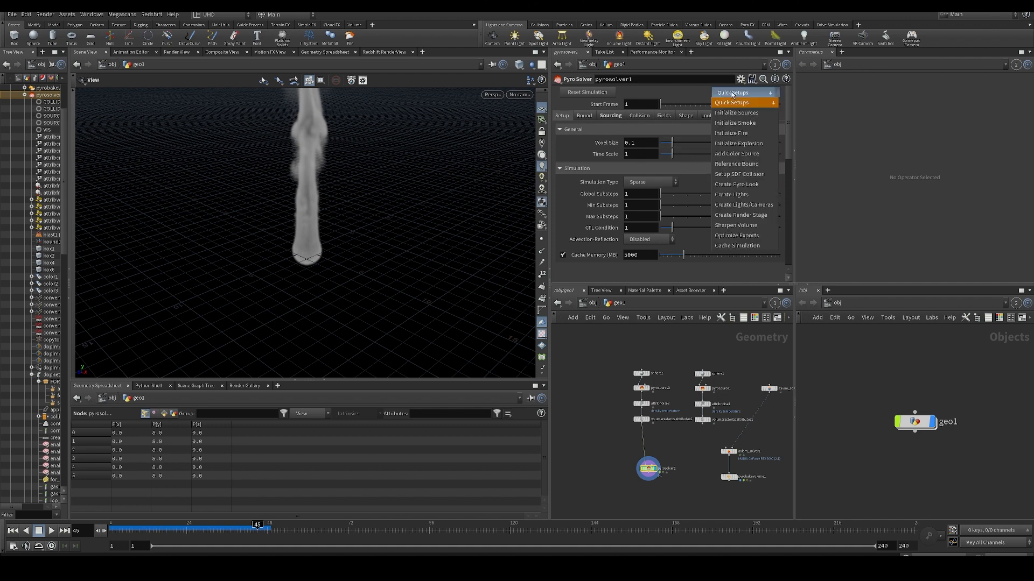
pyautogui.click(740, 135)
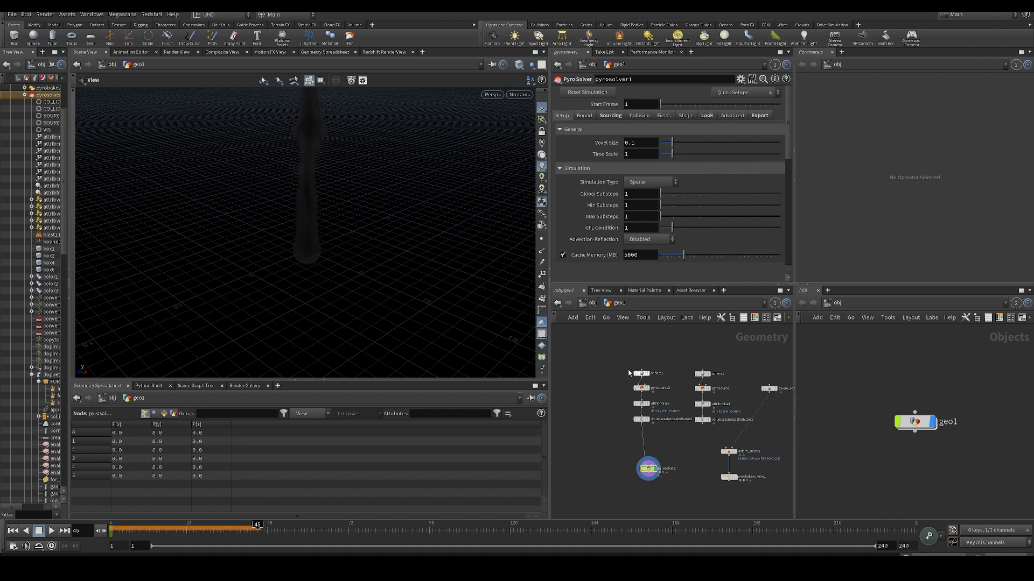
pyautogui.click(13, 531)
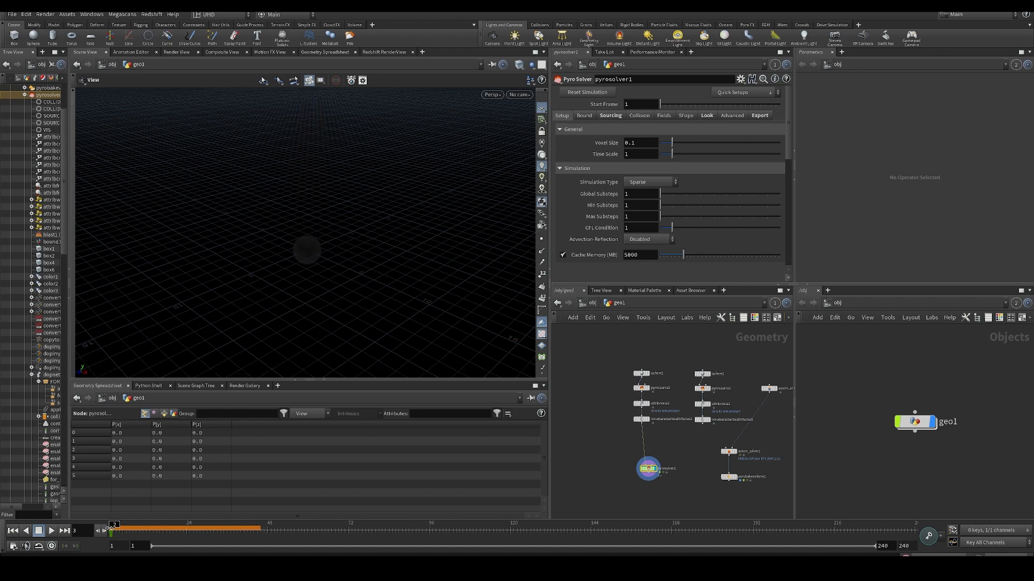
# - Duplicate pyrobakevolume1 below pyrosolver1, connect the copy to the solver's output, and display it
pyautogui.moveTo(681, 483); pyautogui.dragTo(684, 442, button='middle')
pyautogui.moveTo(709, 476); pyautogui.dragTo(774, 421)
pyautogui.hotkey('ctrl', 'c')
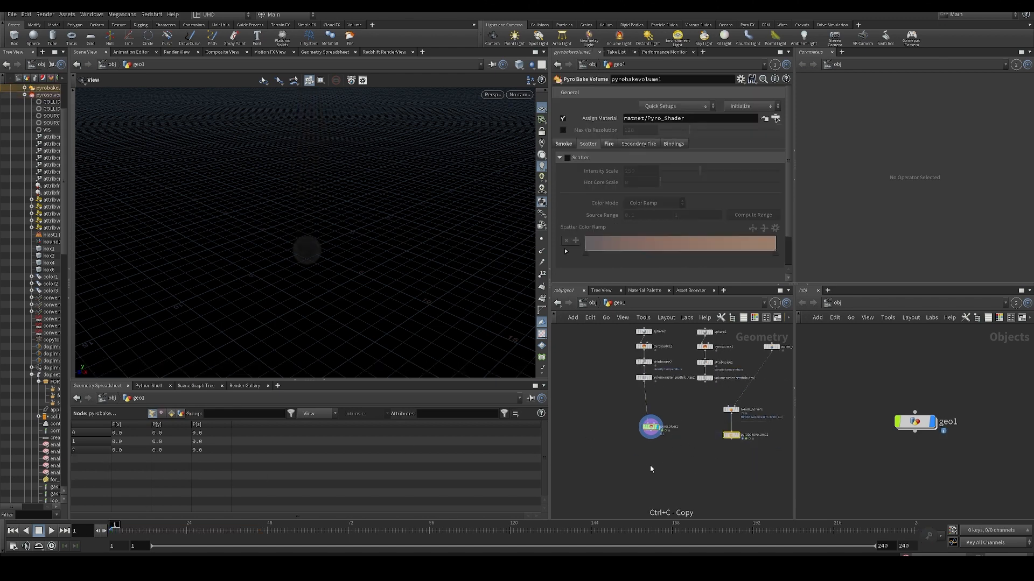
pyautogui.hotkey('ctrl', 'v')
pyautogui.moveTo(645, 464); pyautogui.dragTo(650, 460)
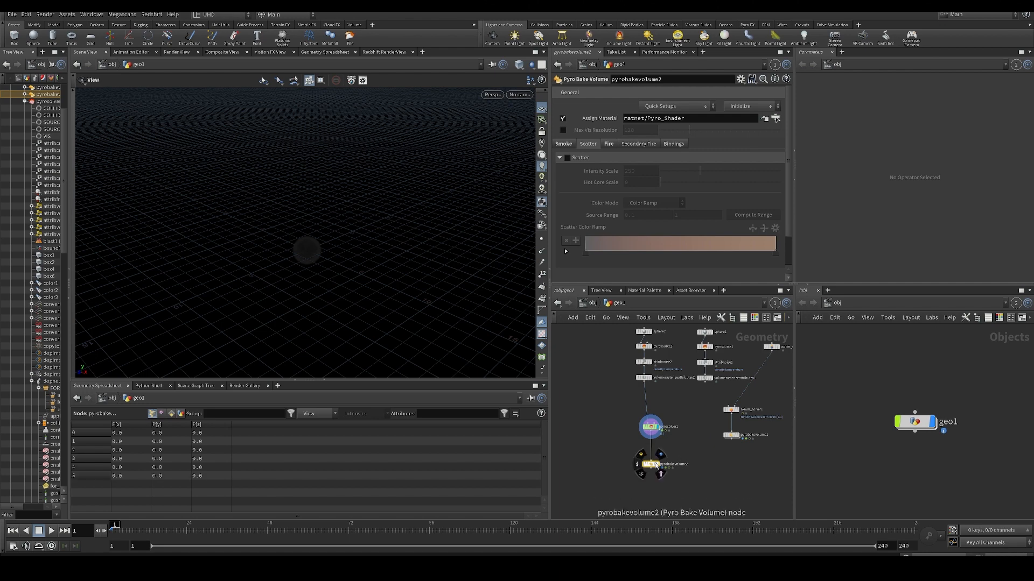
pyautogui.click(658, 464)
# - Play the baked pyro simulation while viewing it from a lower angle, and return to the first frame
pyautogui.click(51, 531)
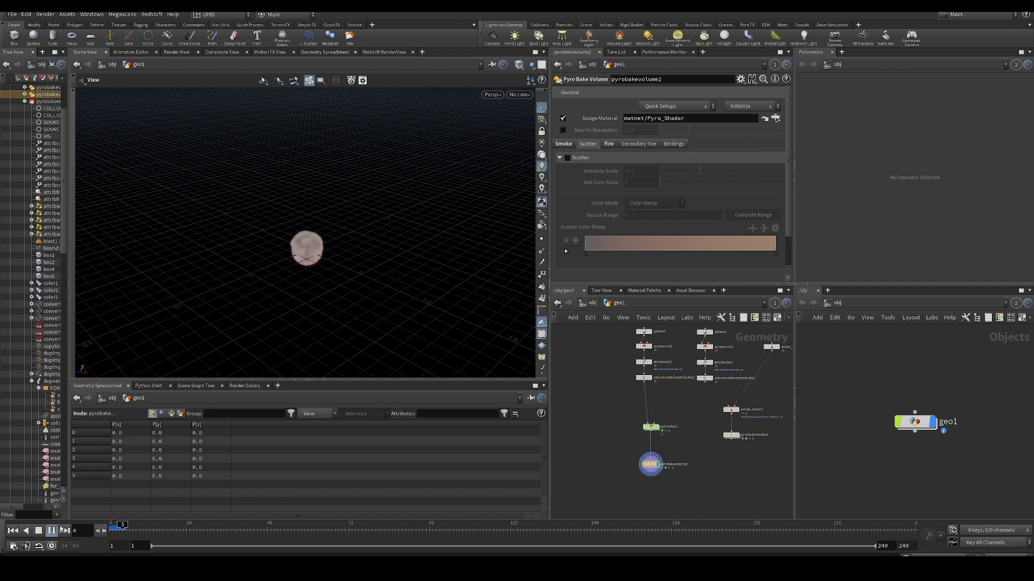
pyautogui.moveTo(300, 240); pyautogui.dragTo(325, 219)
pyautogui.moveTo(304, 171); pyautogui.dragTo(311, 219, button='middle')
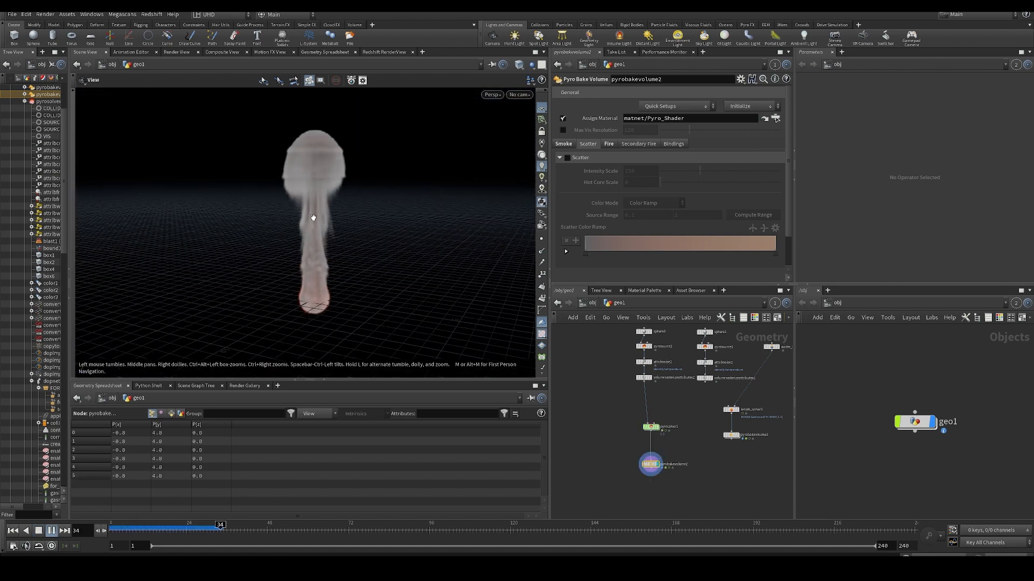
pyautogui.moveTo(187, 528); pyautogui.dragTo(110, 529)
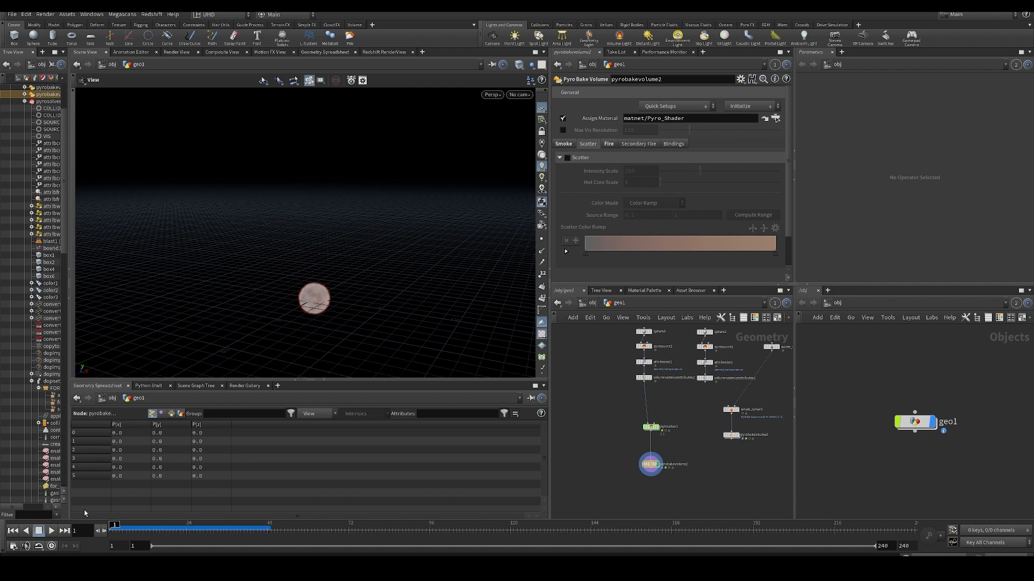
# - Examine the source and target fields of the four source volumes in pyrosolver1's Sourcing settings
pyautogui.click(650, 427)
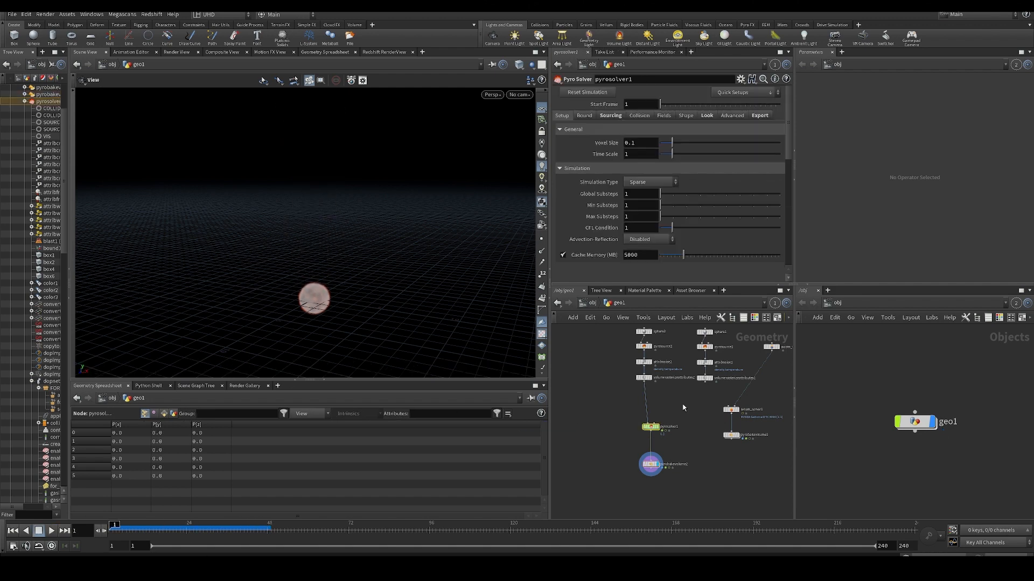
pyautogui.click(609, 115)
pyautogui.scroll(-5, 633, 183)
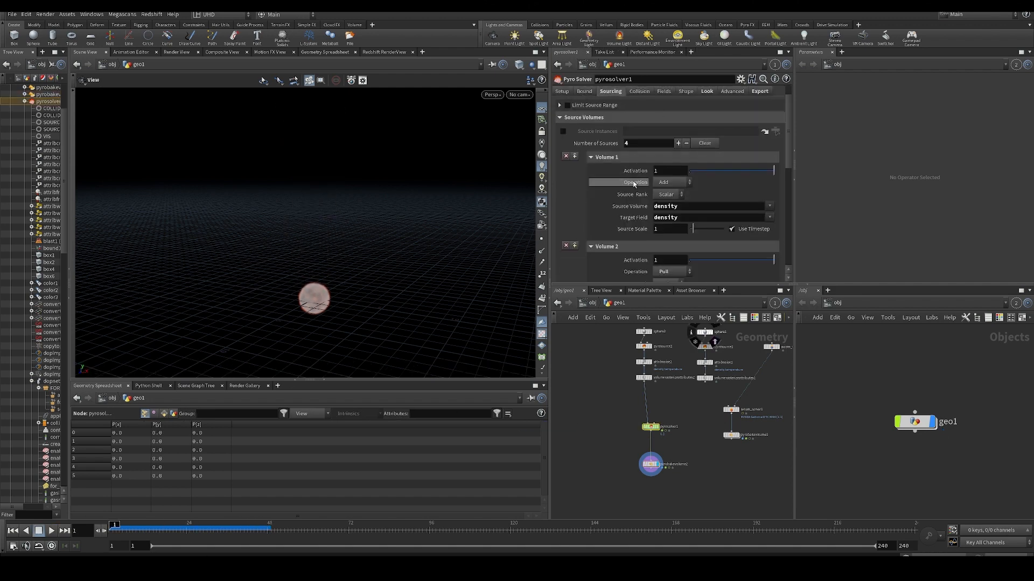
pyautogui.scroll(5, 631, 190)
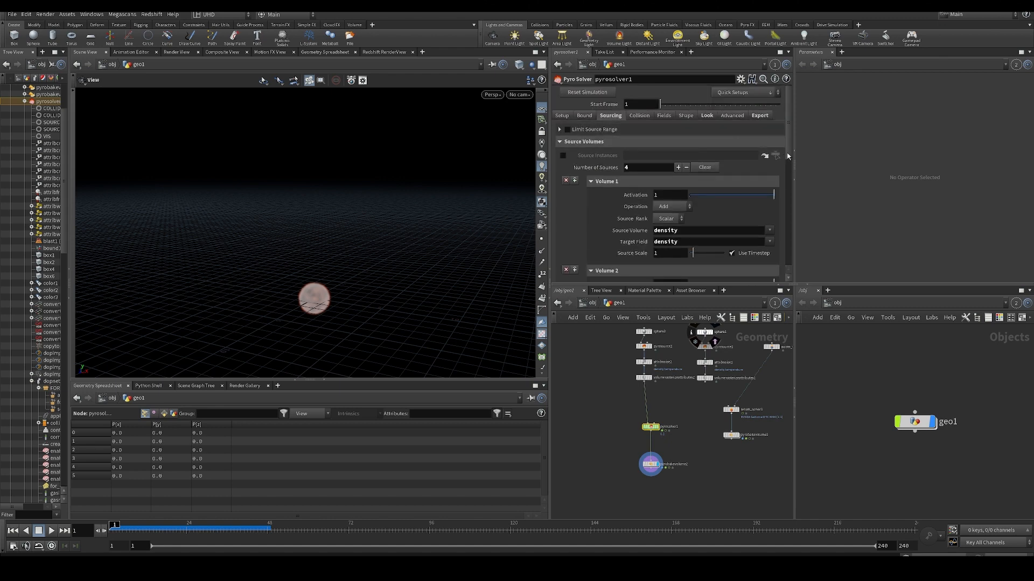
pyautogui.scroll(-5, 784, 216)
pyautogui.scroll(5, 785, 185)
pyautogui.scroll(-9, 656, 202)
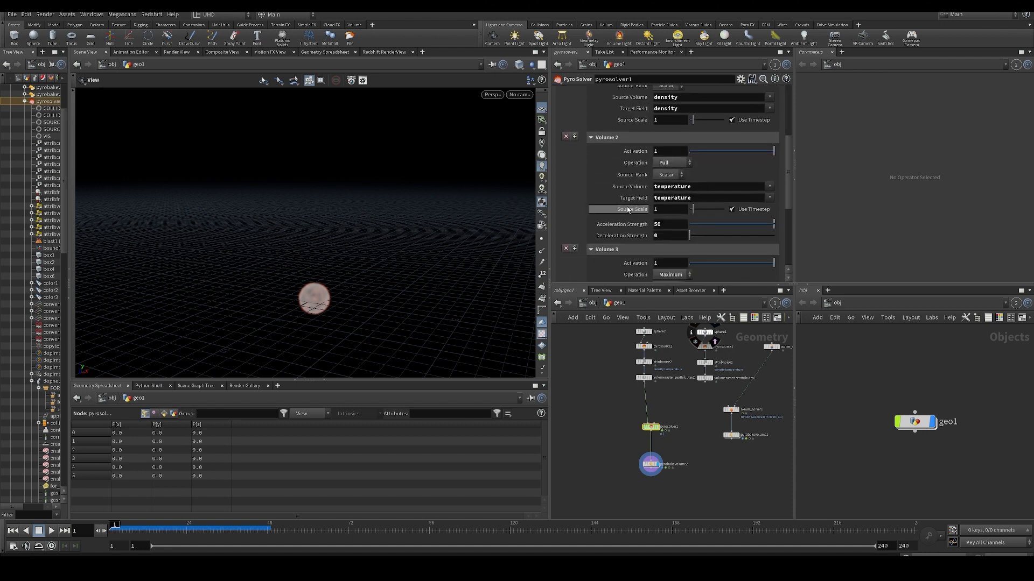
pyautogui.scroll(1, 649, 173)
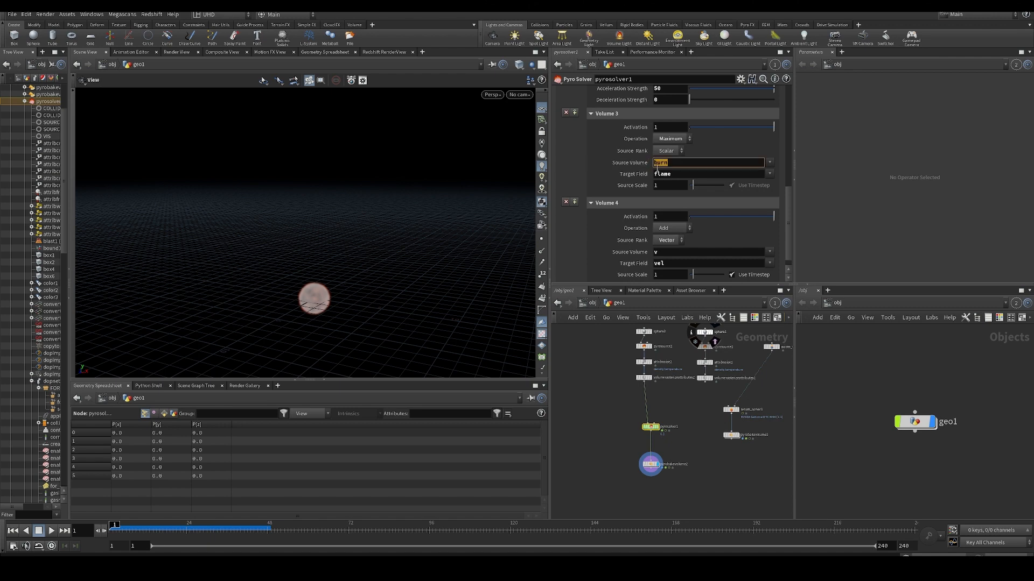
pyautogui.scroll(2, 619, 398)
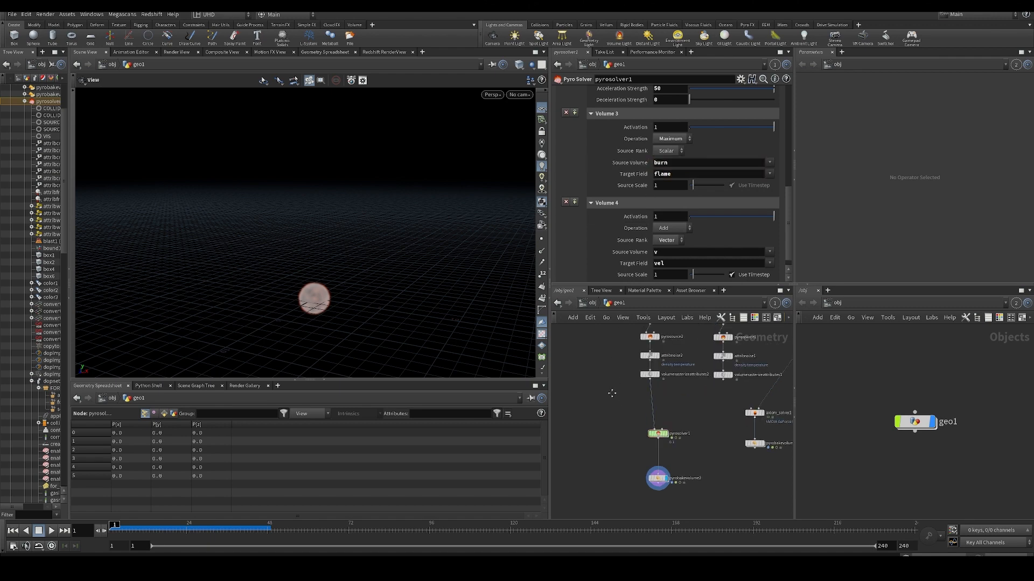
# - Rename the sourcePressure attribute in pyrosource2 to burn
pyautogui.click(649, 376)
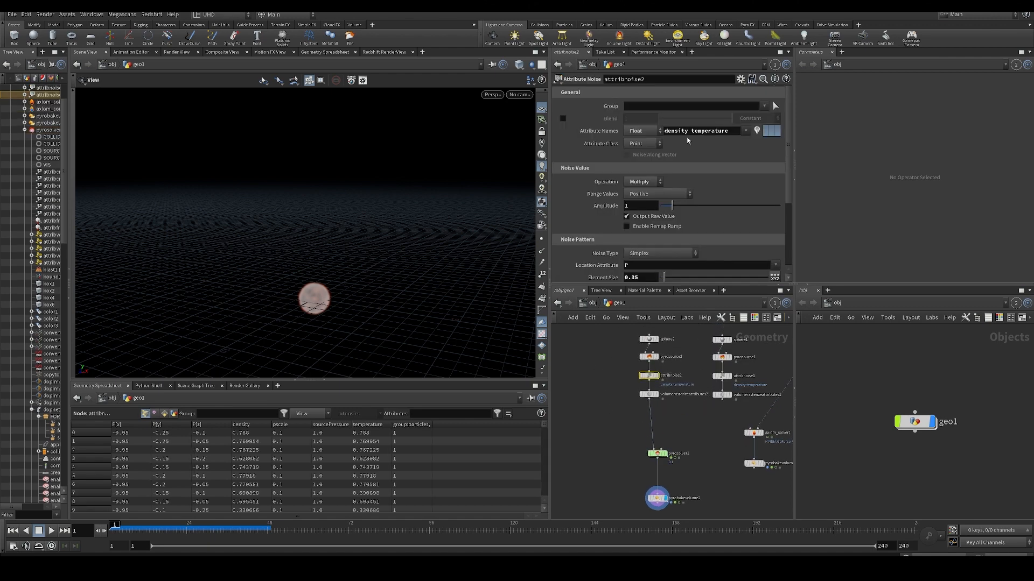
pyautogui.click(649, 357)
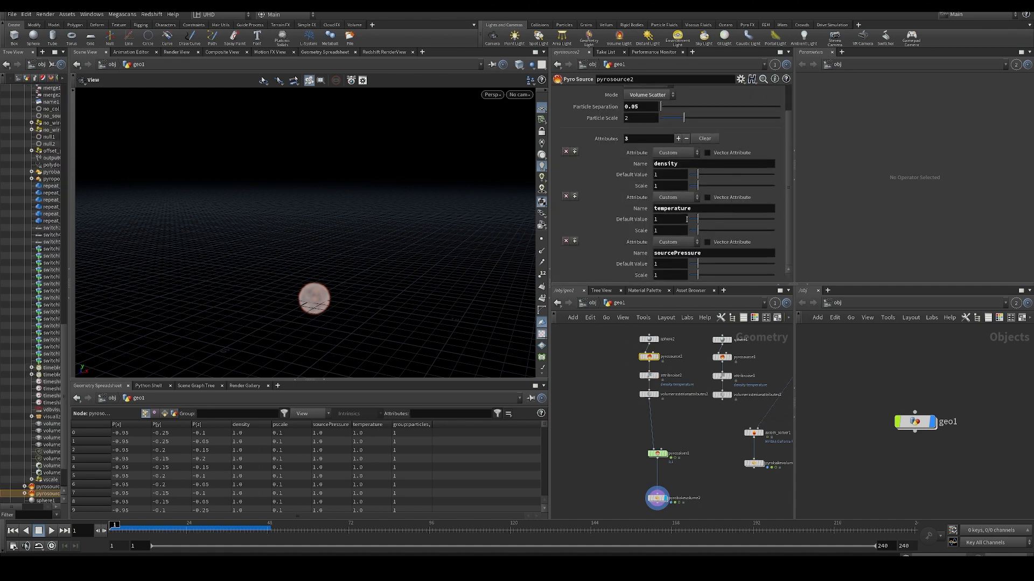
pyautogui.doubleClick(689, 253)
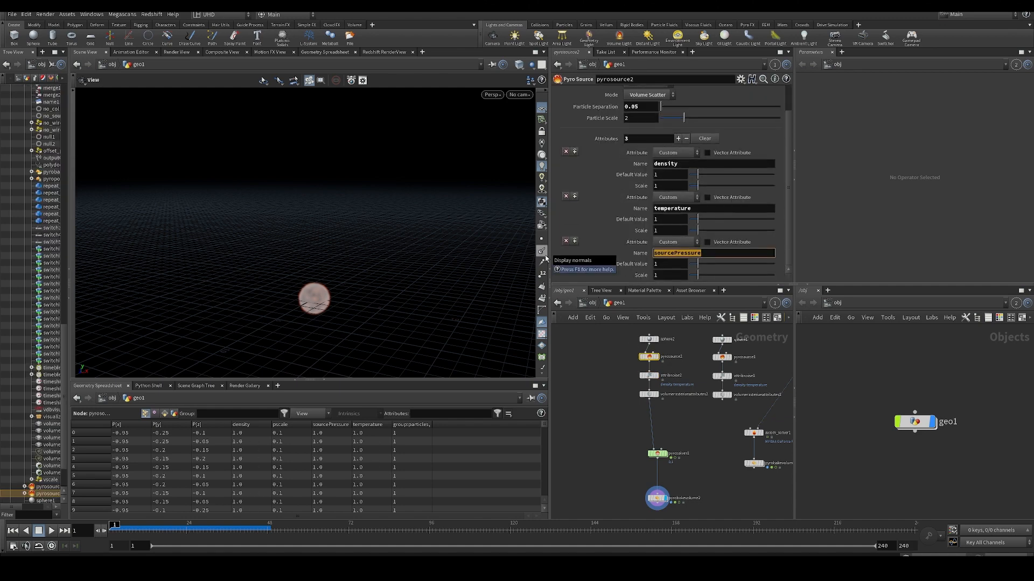
pyautogui.write('burn')
pyautogui.press('Return')
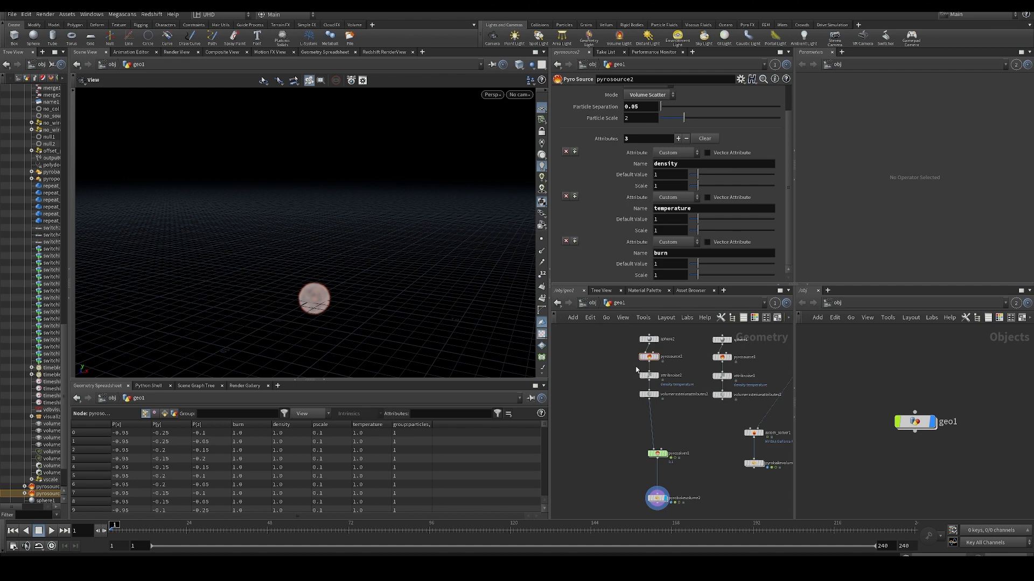
# - Add burn to the density and temperature attribute names in attribnoise2
pyautogui.click(649, 375)
pyautogui.click(732, 134)
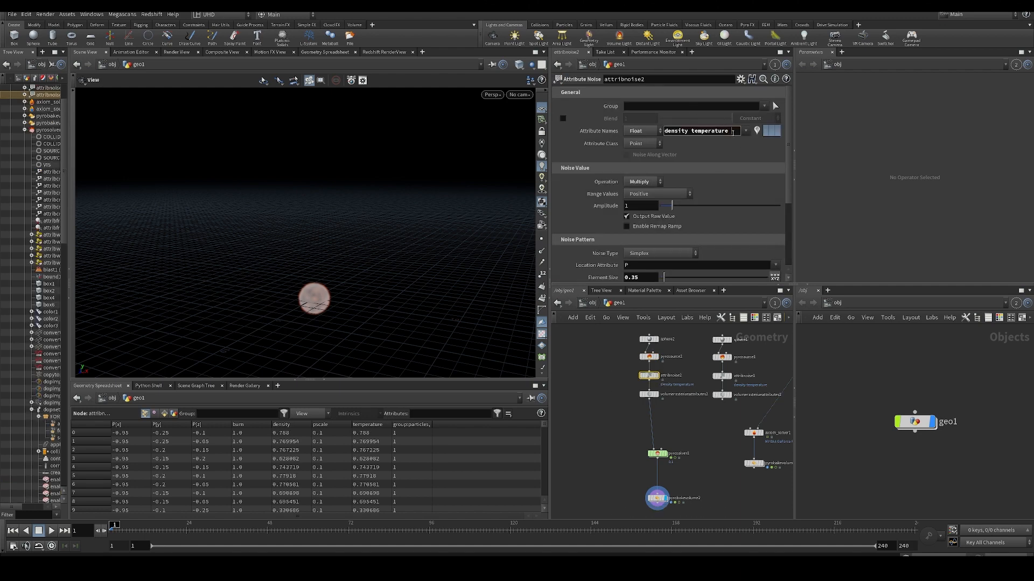
pyautogui.write('burn')
pyautogui.press('Return')
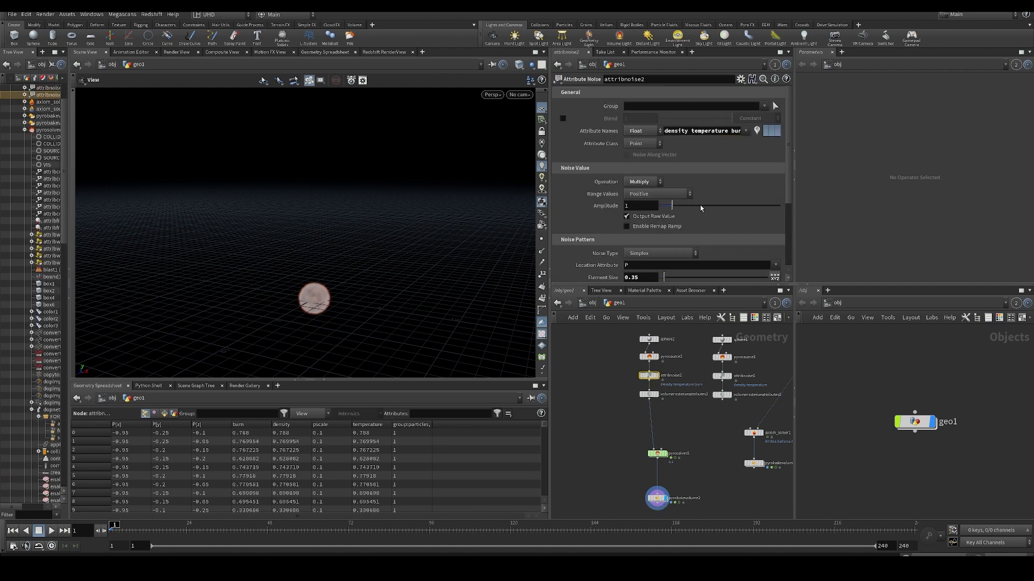
# - Recheck pyrosolver1's burn-to-flame sourcing, and switch to the browser to read the Flame field section of the Houdini Flames documentation
pyautogui.click(657, 454)
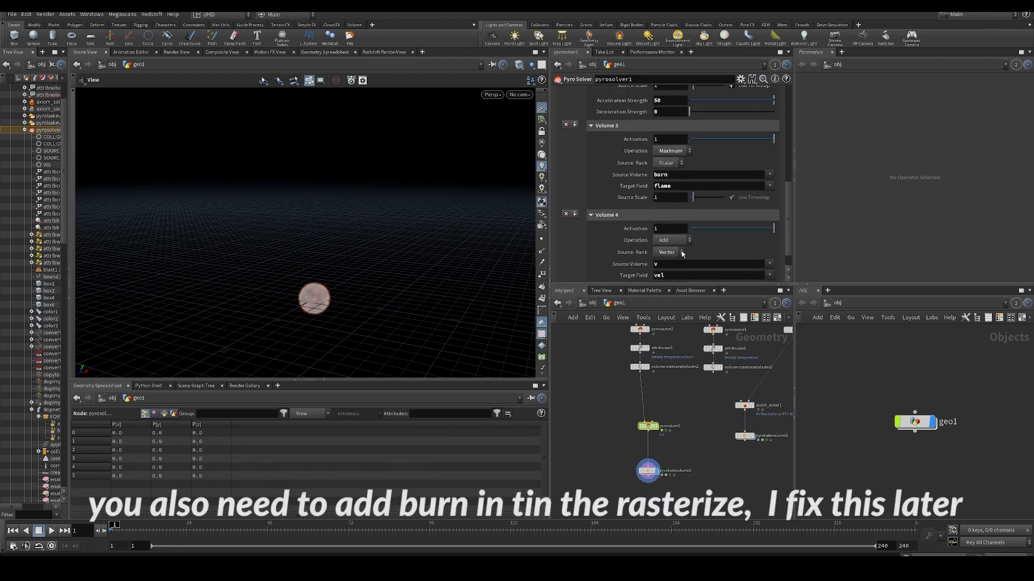
pyautogui.moveTo(611, 369); pyautogui.dragTo(584, 394, button='middle')
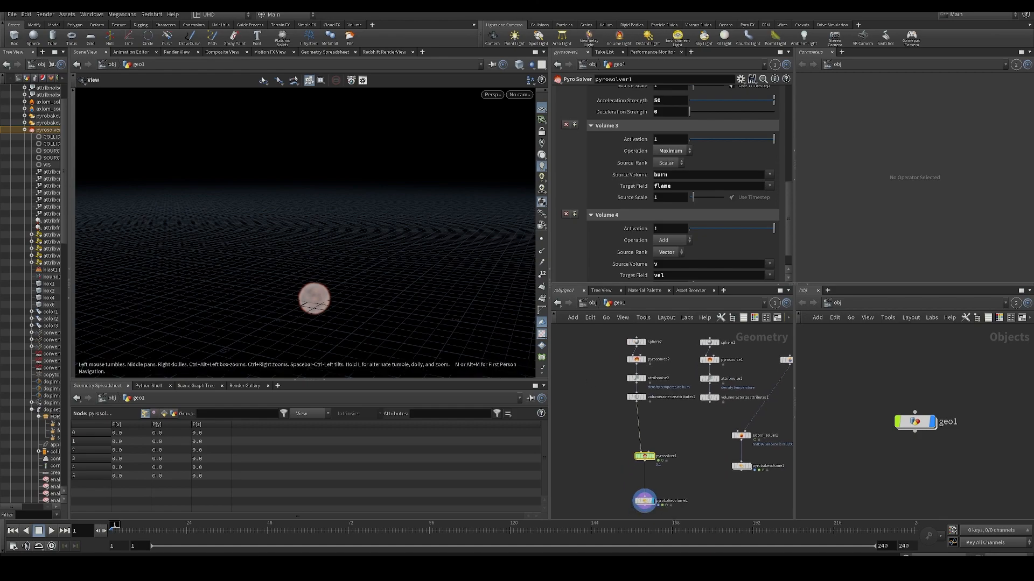
pyautogui.moveTo(1, 237); pyautogui.dragTo(415, 12)
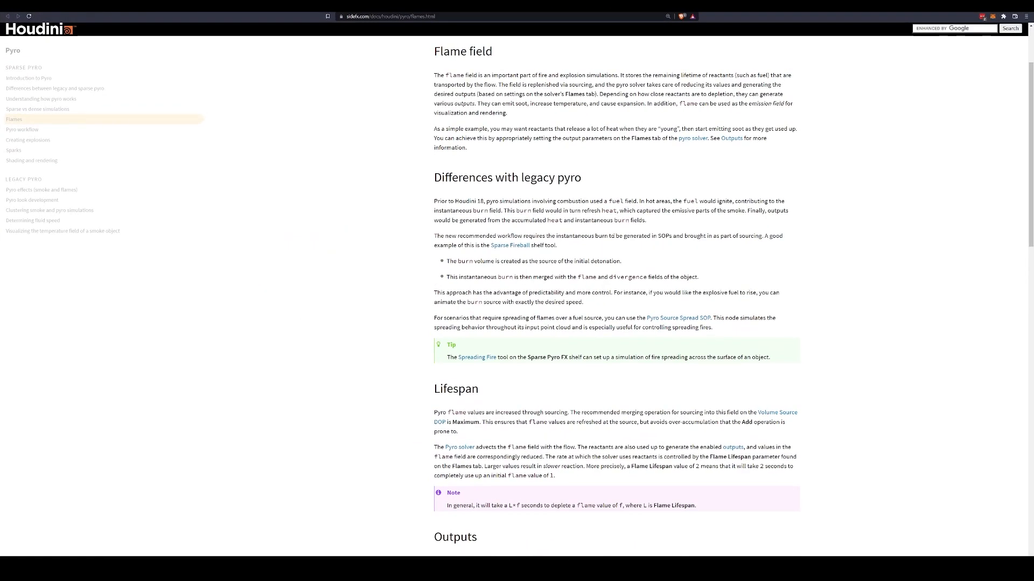
pyautogui.scroll(1, 616, 296)
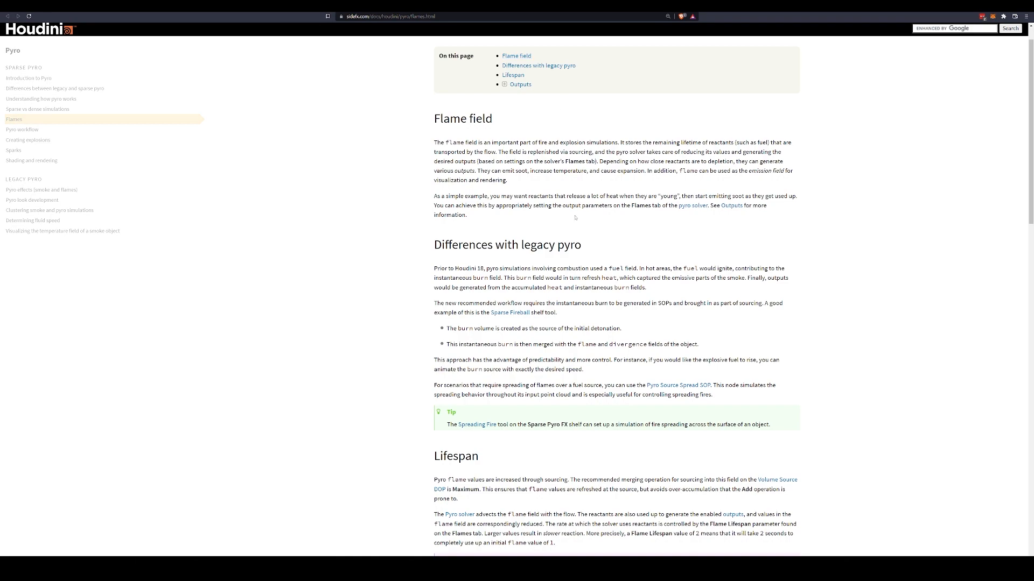
pyautogui.scroll(1, 478, 146)
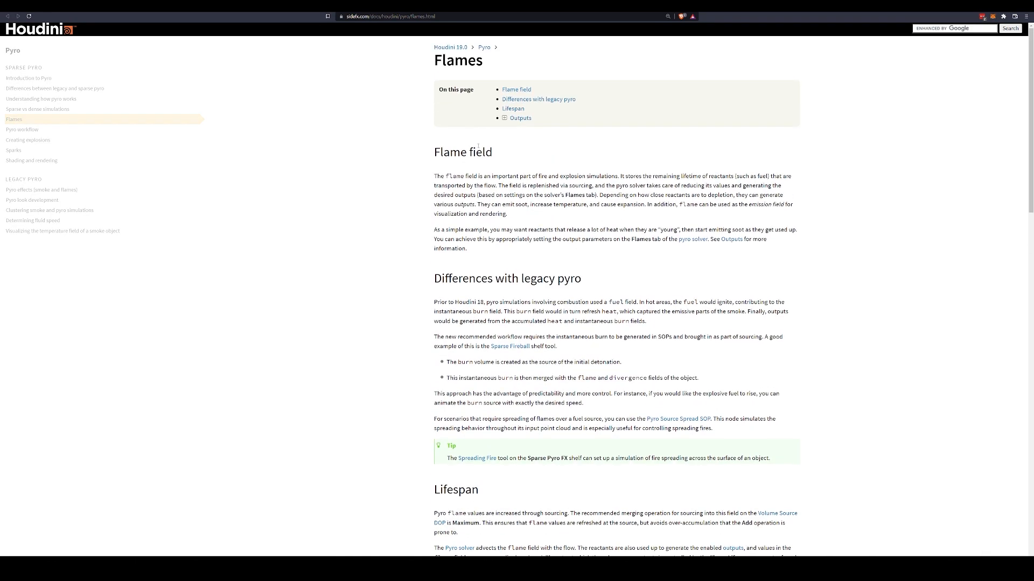
pyautogui.scroll(-1, 458, 268)
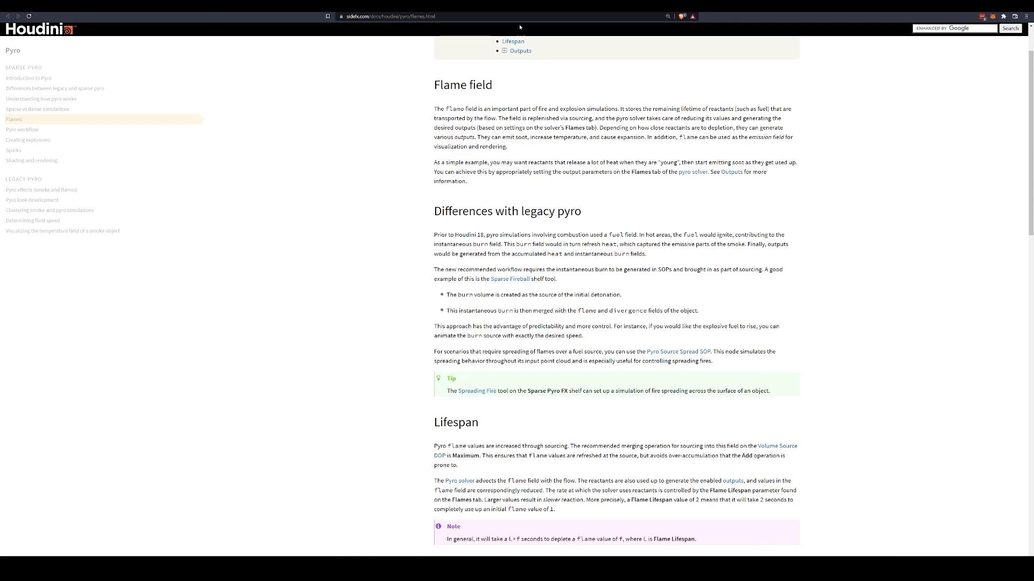
# - Switch back to Houdini and inspect the Sourcing settings of axiom_solver1 beside the Pyro Solver network
pyautogui.moveTo(521, 7); pyautogui.dragTo(0, 302)
pyautogui.moveTo(705, 444); pyautogui.dragTo(615, 417, button='middle')
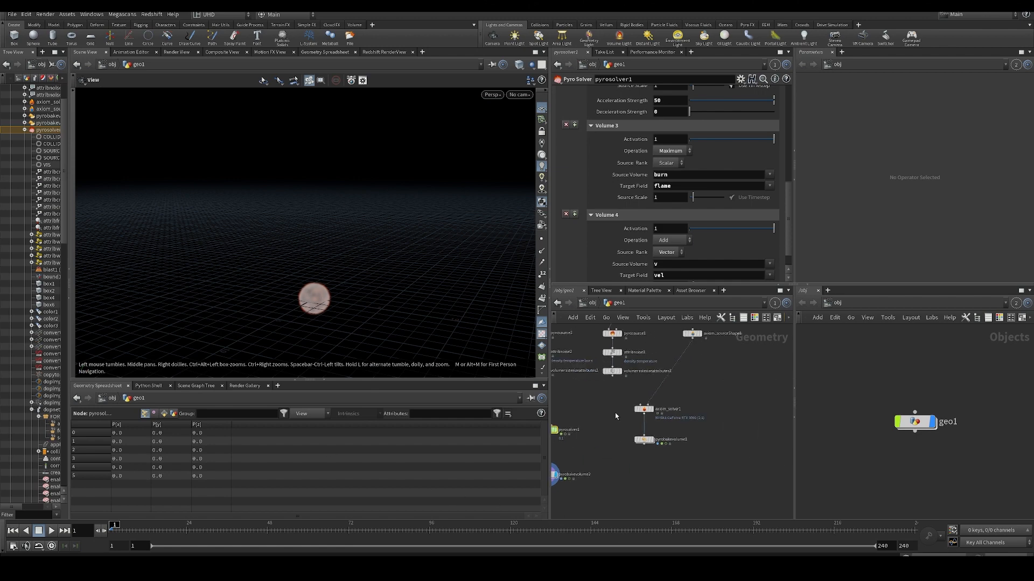
pyautogui.click(643, 409)
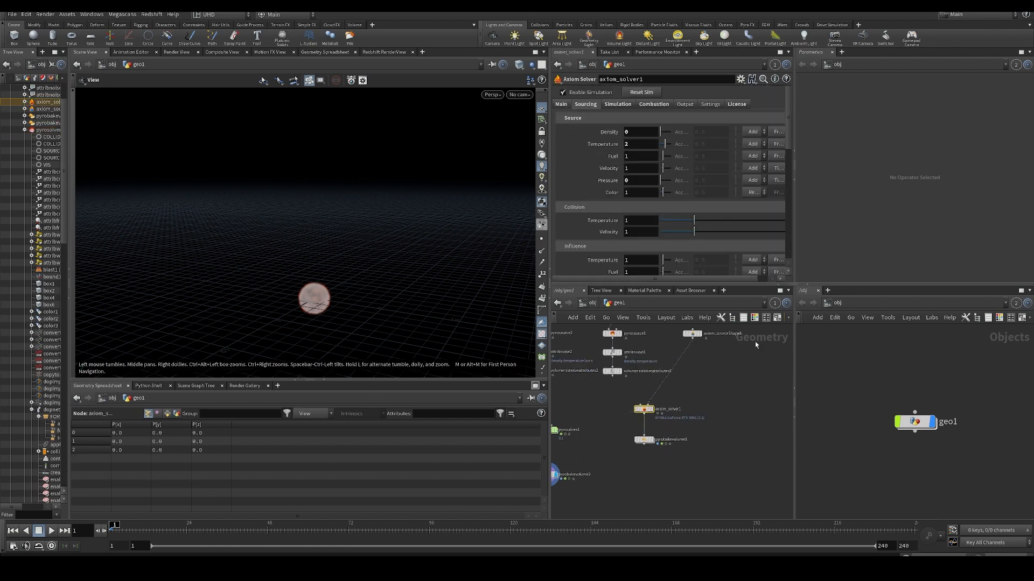
pyautogui.moveTo(610, 473); pyautogui.dragTo(651, 475, button='middle')
pyautogui.scroll(-2, 654, 474)
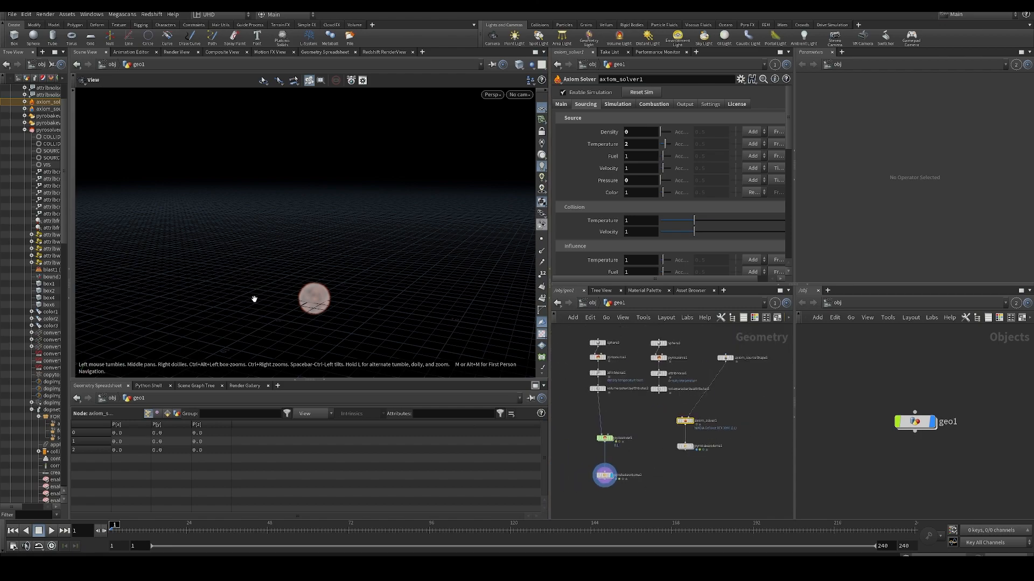
# - Switch to the browser with the Flames documentation and read how fuel, burn and heat work under Differences with legacy pyro
pyautogui.hotkey('alt', 'Tab')
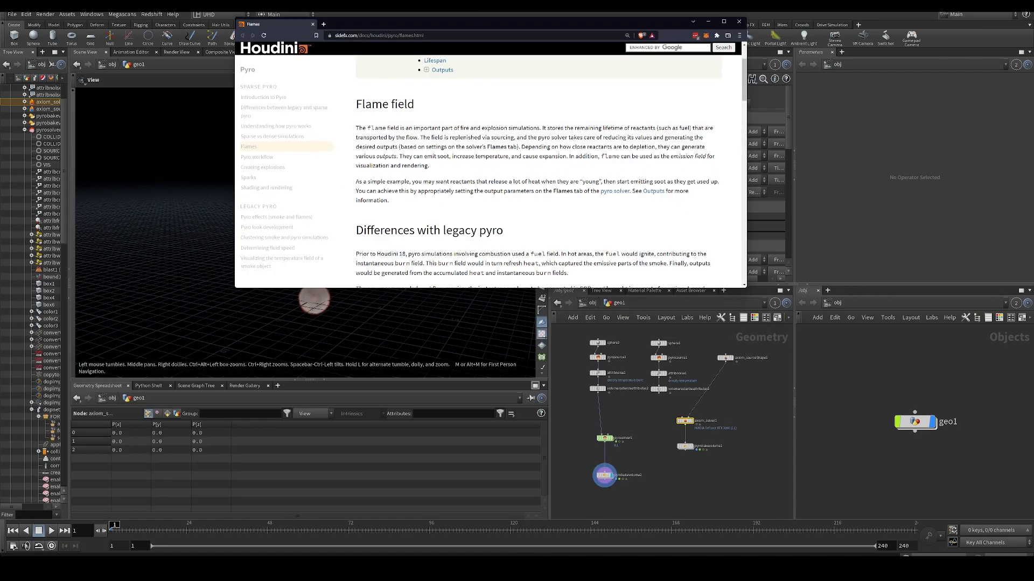
pyautogui.doubleClick(430, 24)
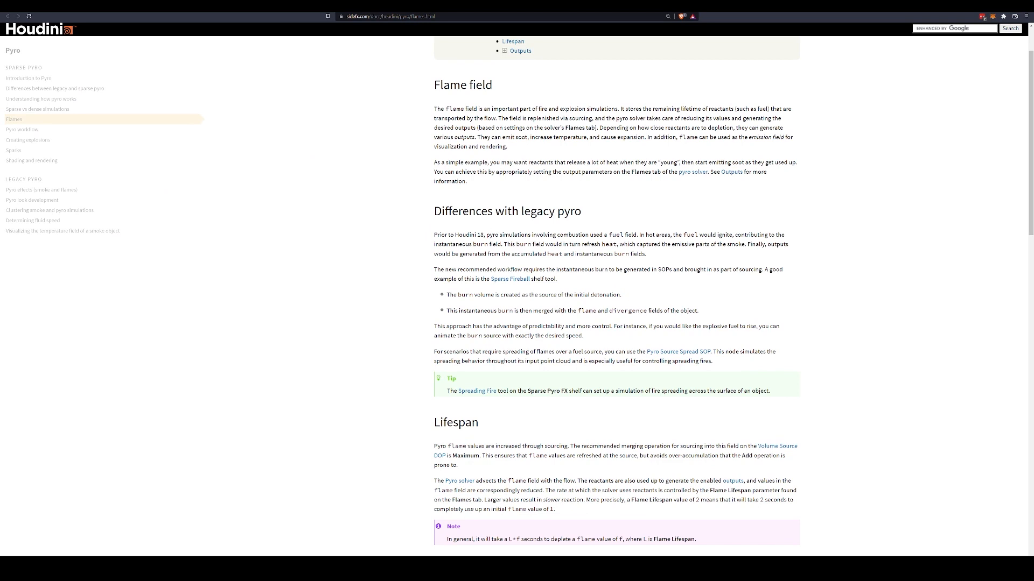
pyautogui.moveTo(432, 211); pyautogui.dragTo(566, 221)
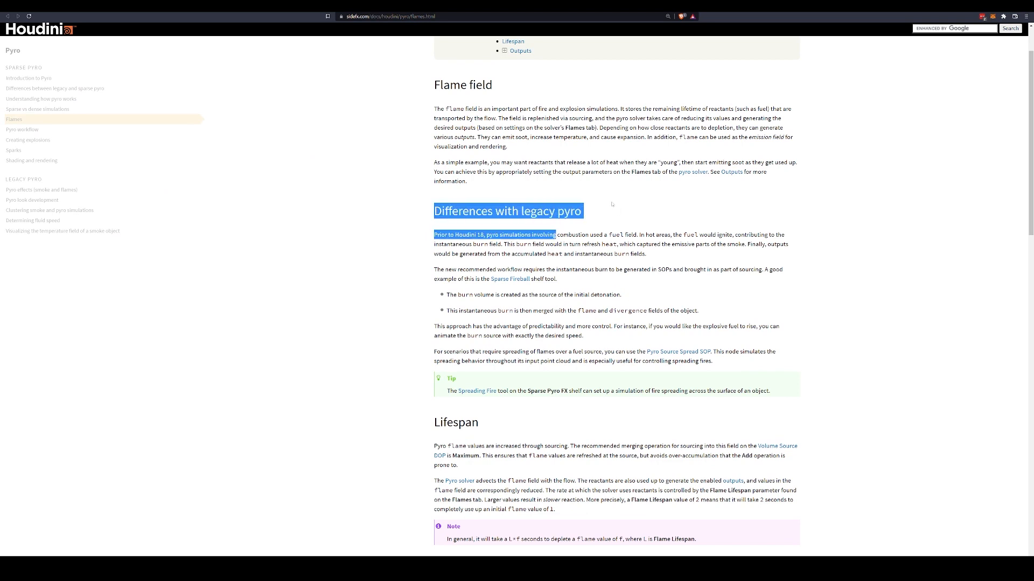
pyautogui.click(448, 251)
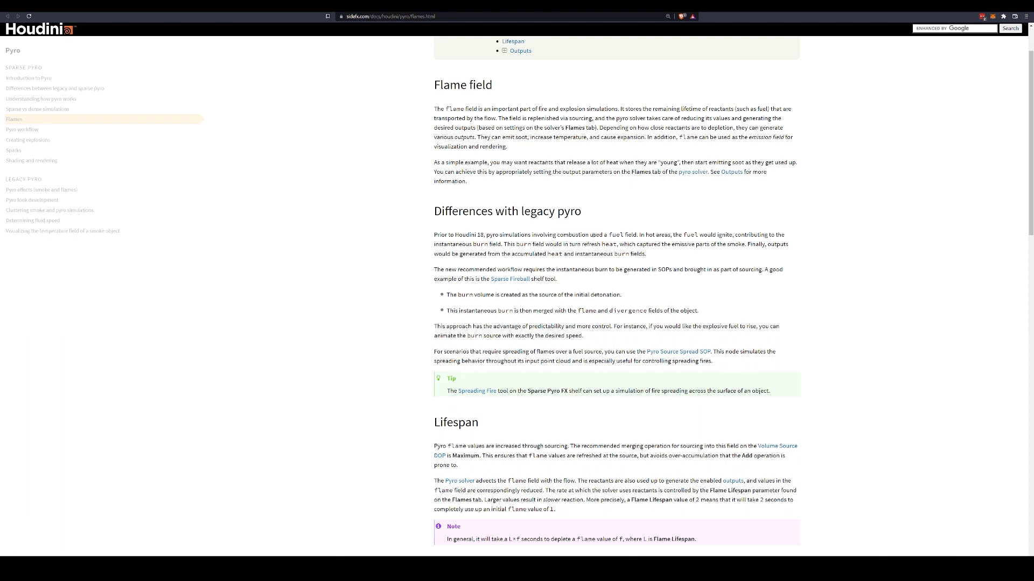
pyautogui.moveTo(593, 235); pyautogui.dragTo(602, 244)
pyautogui.click(642, 222)
pyautogui.doubleClick(584, 245)
pyautogui.click(648, 245)
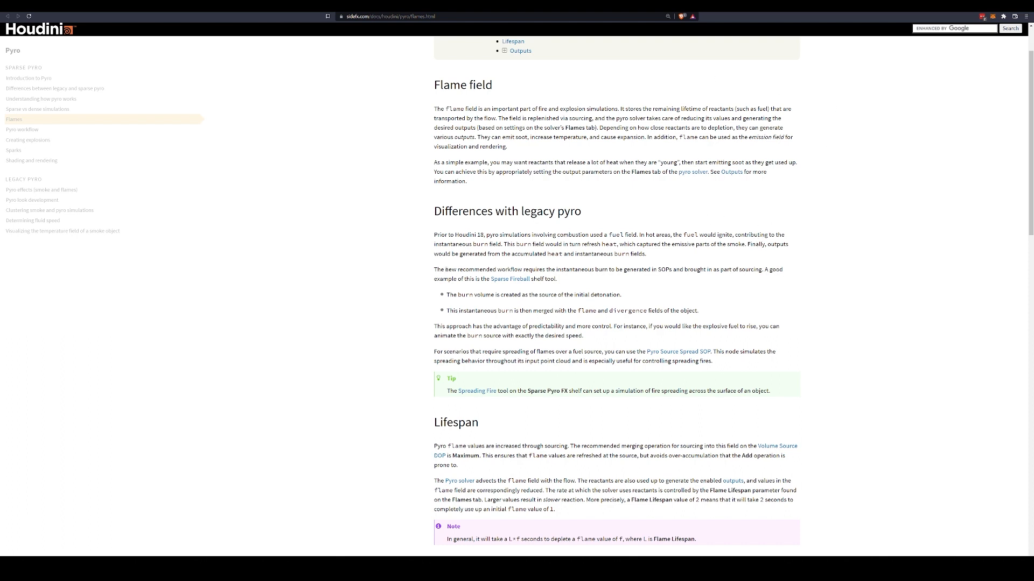
# - Read how burn is sourced into flame and divergence in the new workflow described under Differences with legacy pyro
pyautogui.moveTo(442, 269); pyautogui.dragTo(615, 269)
pyautogui.click(559, 268)
pyautogui.click(641, 276)
pyautogui.moveTo(465, 294); pyautogui.dragTo(635, 295)
pyautogui.scroll(-1, 585, 294)
pyautogui.moveTo(589, 277); pyautogui.dragTo(639, 278)
pyautogui.click(609, 281)
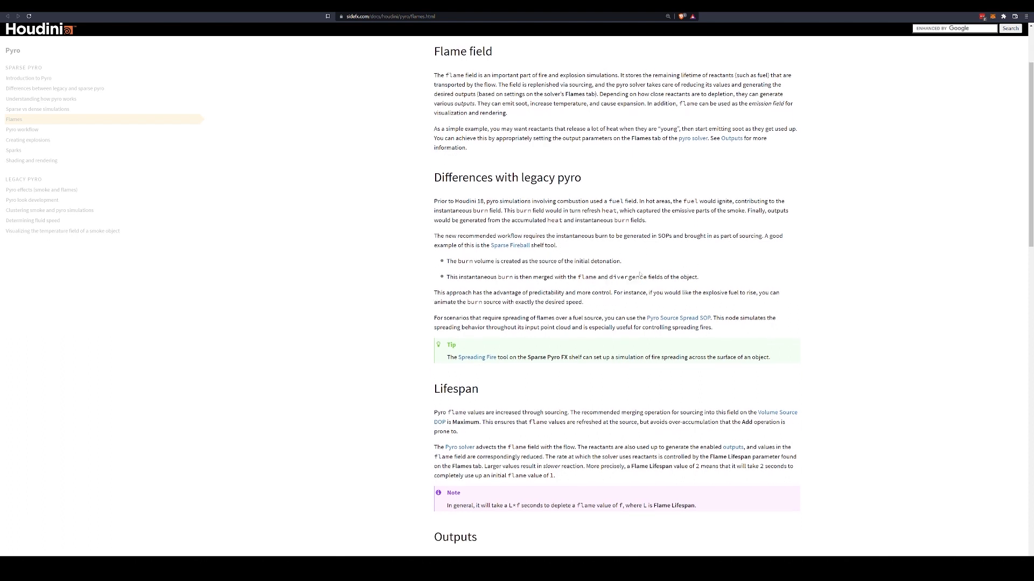
pyautogui.doubleClick(640, 275)
pyautogui.click(615, 276)
pyautogui.scroll(-2, 618, 298)
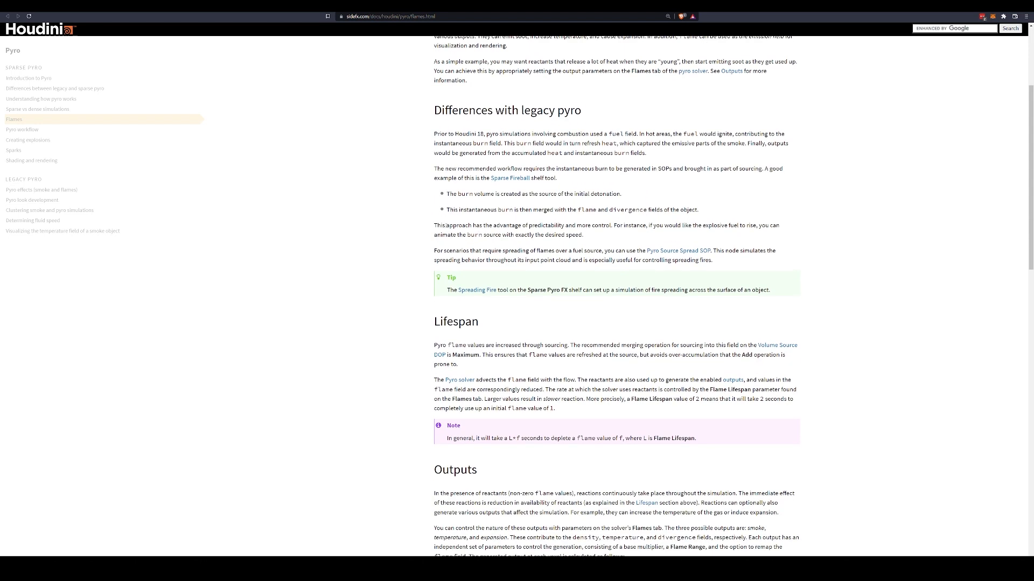
pyautogui.moveTo(434, 225); pyautogui.dragTo(480, 227)
pyautogui.click(456, 222)
pyautogui.click(481, 226)
# - Switch back to Houdini and compare the Pyro Solver and Axiom solver node chains in the geometry network
pyautogui.moveTo(512, 6); pyautogui.dragTo(0, 194)
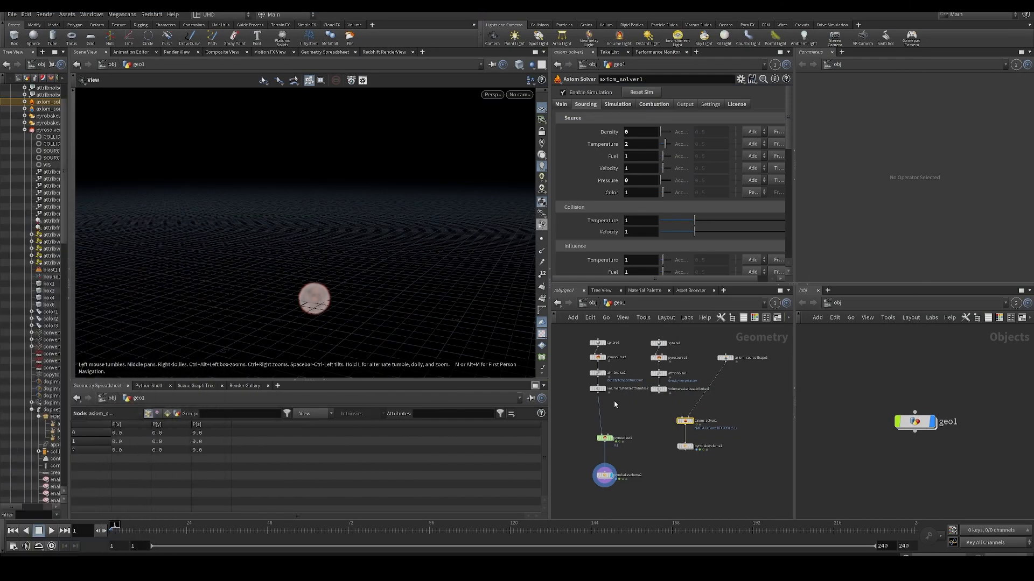
pyautogui.moveTo(630, 424); pyautogui.dragTo(653, 433, button='middle')
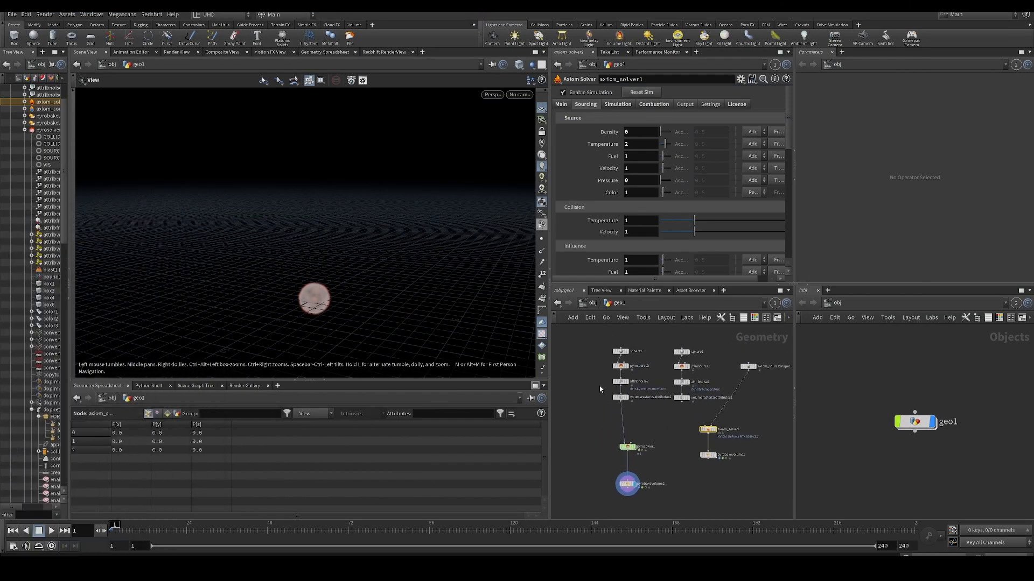
pyautogui.click(593, 421)
pyautogui.moveTo(593, 422); pyautogui.dragTo(593, 415, button='middle')
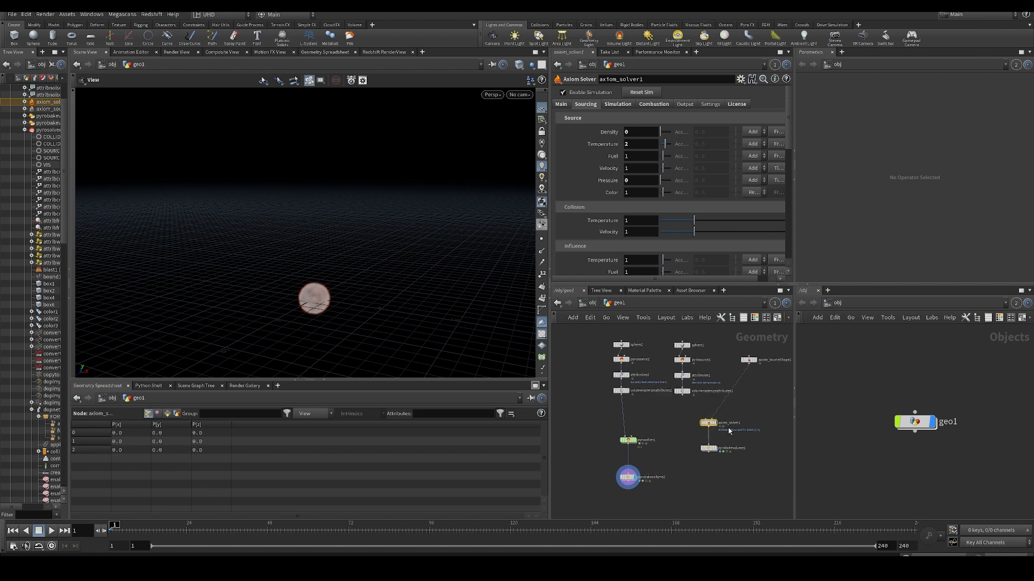
pyautogui.moveTo(691, 428); pyautogui.dragTo(658, 387, button='middle')
pyautogui.scroll(2, 675, 431)
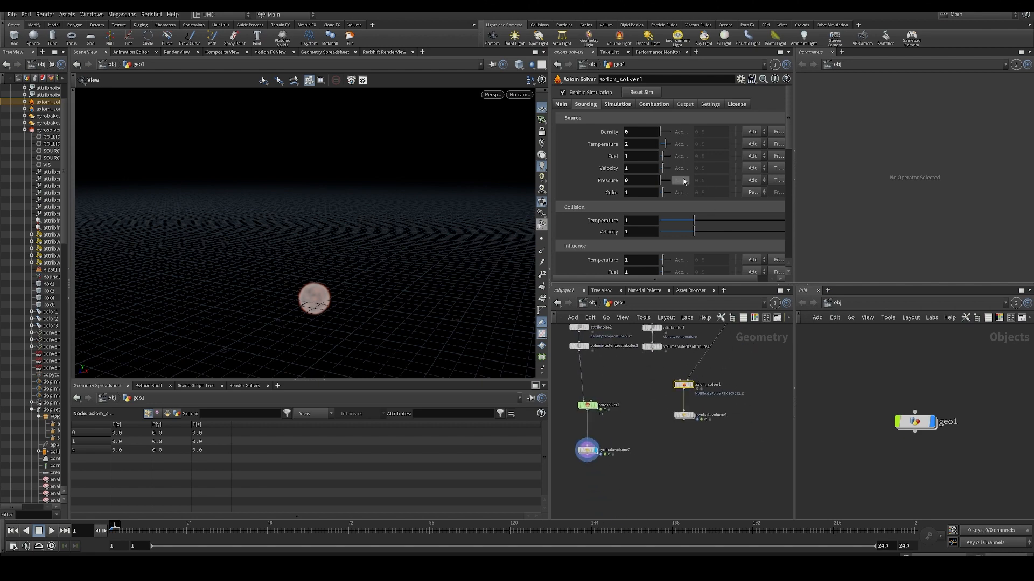
pyautogui.moveTo(649, 439); pyautogui.dragTo(676, 430, button='middle')
pyautogui.scroll(-4, 676, 430)
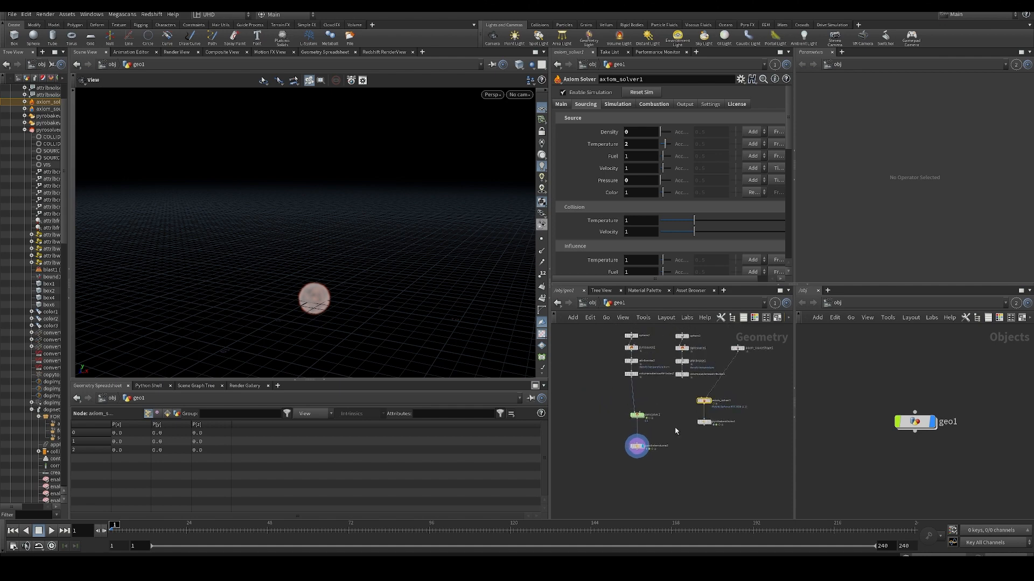
pyautogui.scroll(5, 663, 398)
pyautogui.moveTo(660, 385)
pyautogui.mouseDown(button='middle')
pyautogui.moveTo(660, 410)
pyautogui.moveTo(662, 385)
pyautogui.mouseUp(button='middle')
pyautogui.scroll(-2, 660, 411)
# - Inspect the settings of pyrosolver1, pyrosource2's density, temperature and burn attributes, and attribnoise2's attribute names
pyautogui.click(632, 430)
pyautogui.moveTo(570, 343); pyautogui.dragTo(574, 364, button='middle')
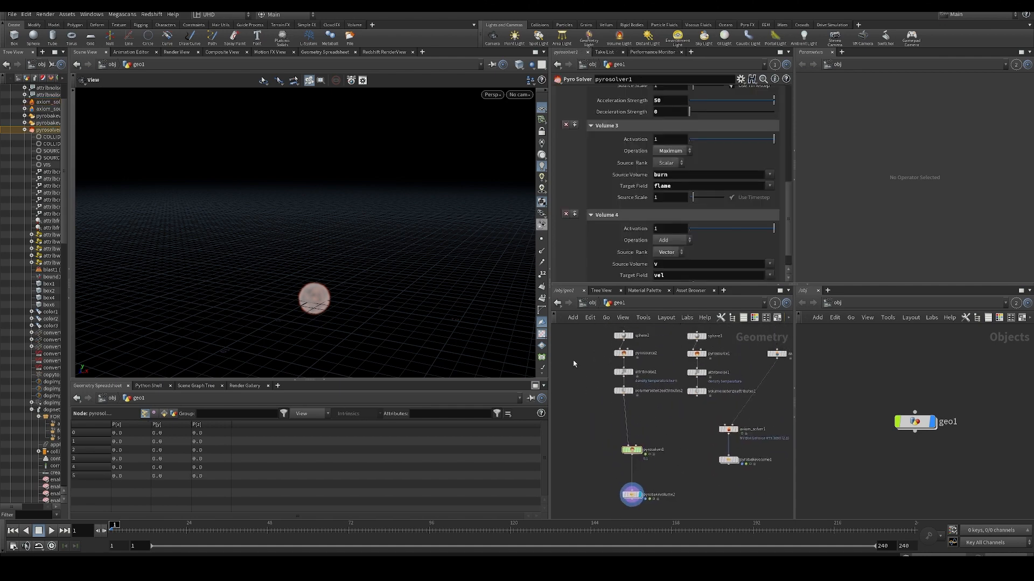
pyautogui.moveTo(632, 360); pyautogui.dragTo(634, 361)
pyautogui.moveTo(340, 231); pyautogui.dragTo(366, 207)
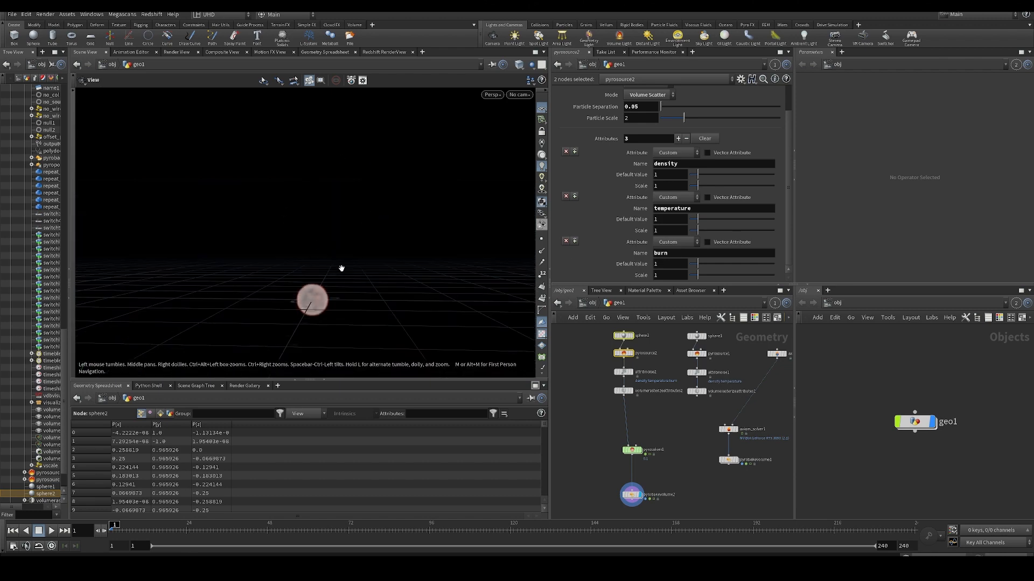
pyautogui.moveTo(659, 419); pyautogui.dragTo(632, 418, button='middle')
pyautogui.click(660, 385)
pyautogui.scroll(-2, 660, 386)
pyautogui.moveTo(607, 356); pyautogui.dragTo(620, 380)
pyautogui.click(651, 412)
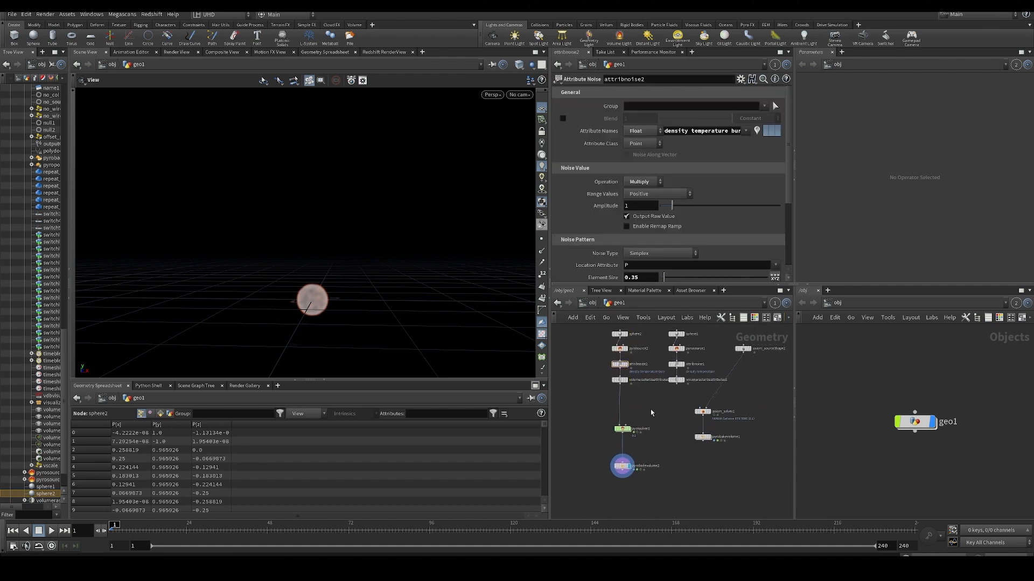
# - Move pyrosolver1 up closer to its source nodes and pyrobakevolume2 up directly beneath pyrosolver1
pyautogui.moveTo(651, 413); pyautogui.dragTo(647, 426, button='middle')
pyautogui.moveTo(619, 443); pyautogui.dragTo(617, 423)
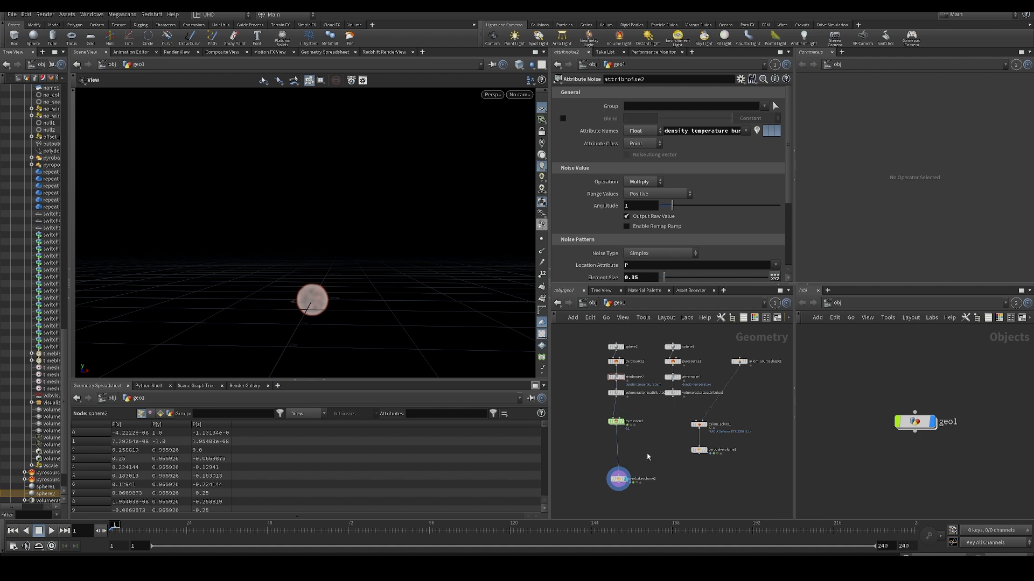
pyautogui.moveTo(649, 457); pyautogui.dragTo(669, 417, button='middle')
pyautogui.click(613, 419)
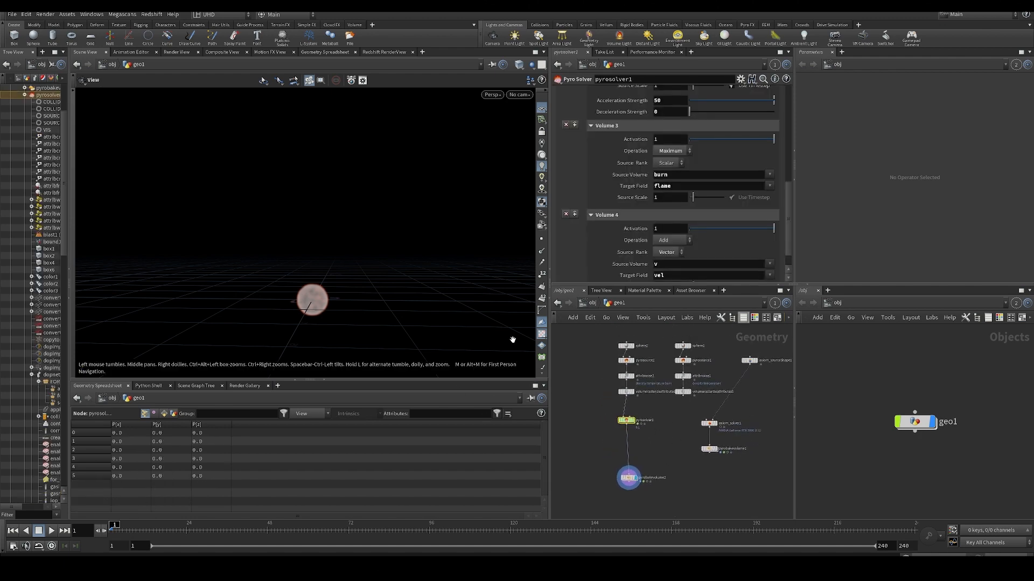
pyautogui.moveTo(383, 306); pyautogui.dragTo(364, 325)
pyautogui.scroll(2, 615, 426)
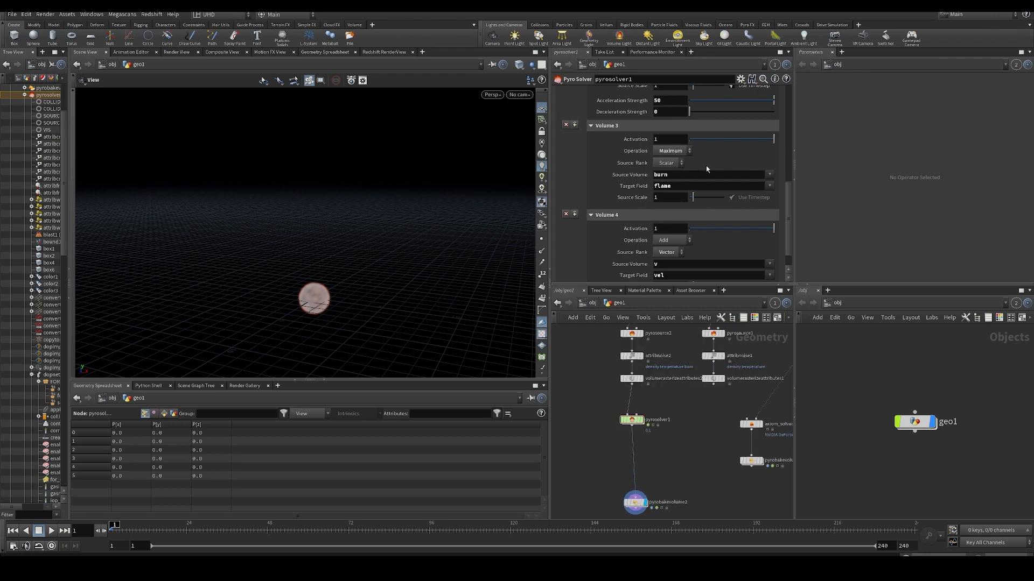
pyautogui.moveTo(664, 457); pyautogui.dragTo(662, 449, button='middle')
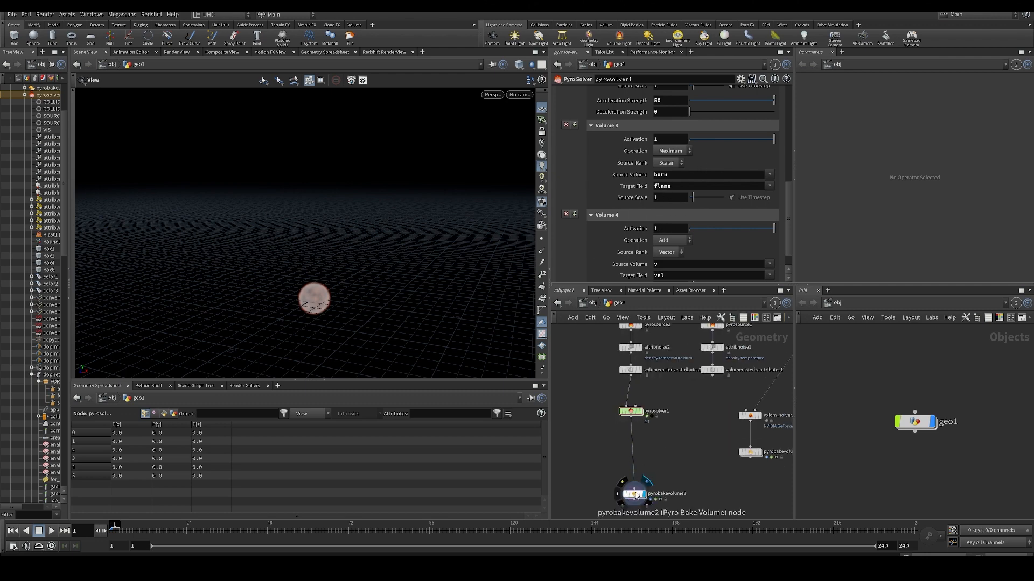
pyautogui.moveTo(635, 495); pyautogui.dragTo(633, 460)
pyautogui.moveTo(454, 274); pyautogui.dragTo(262, 275)
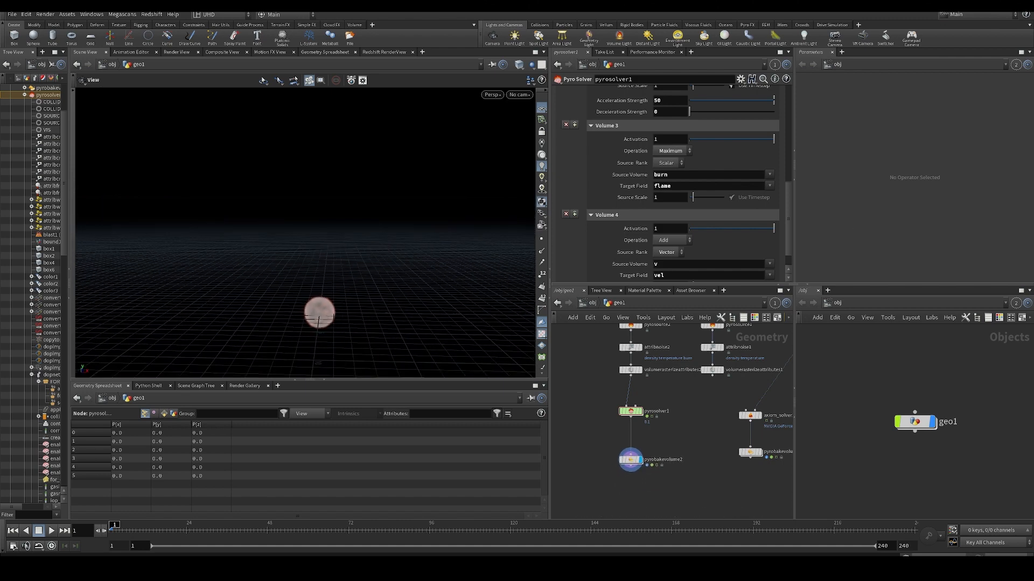
# - Review the operations of the density, temperature and burn source volumes in pyrosolver1's Sourcing settings
pyautogui.moveTo(619, 412); pyautogui.dragTo(640, 421)
pyautogui.moveTo(689, 401); pyautogui.dragTo(687, 385, button='middle')
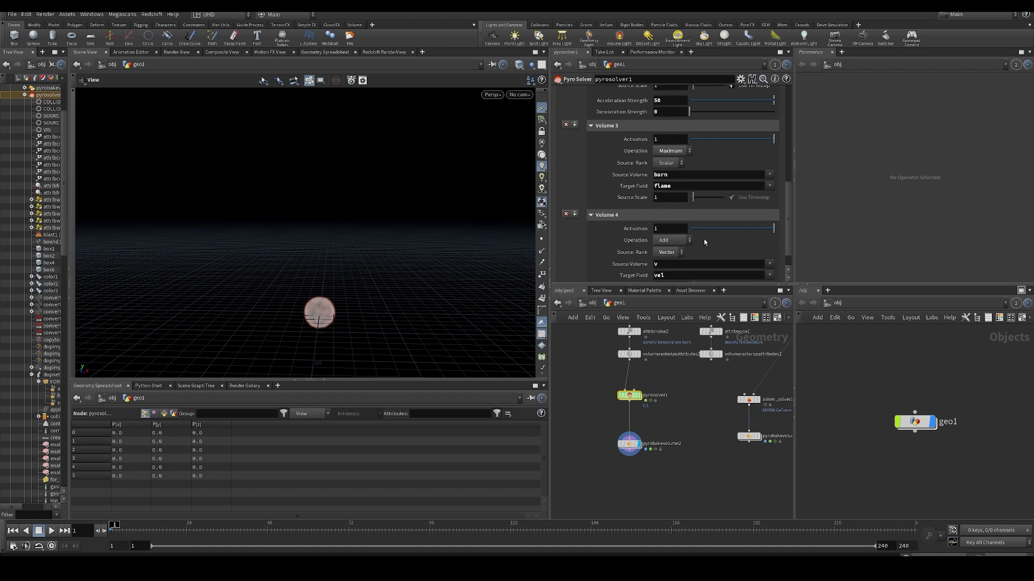
pyautogui.scroll(8, 634, 196)
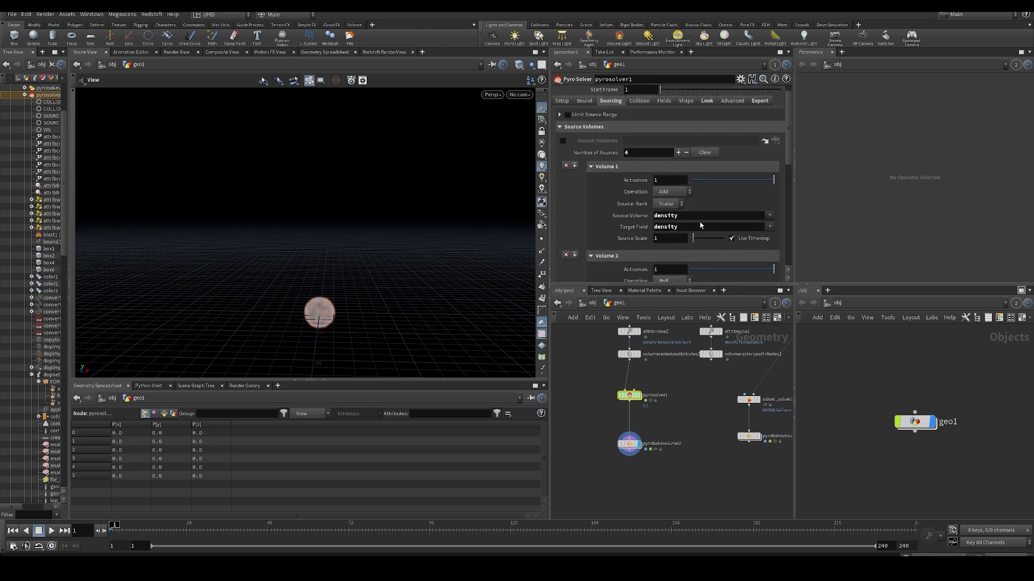
pyautogui.scroll(-8, 701, 225)
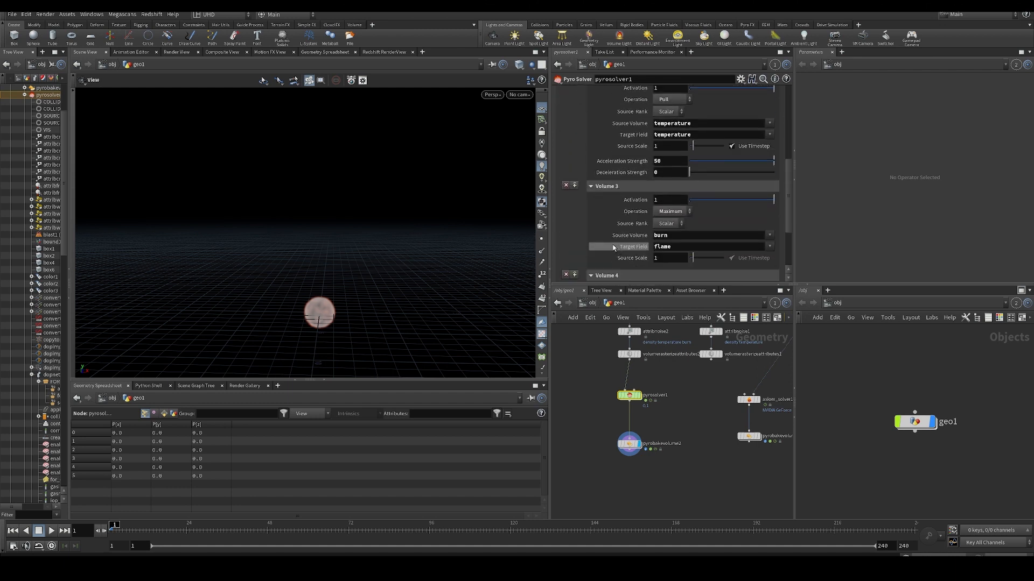
pyautogui.scroll(2, 614, 248)
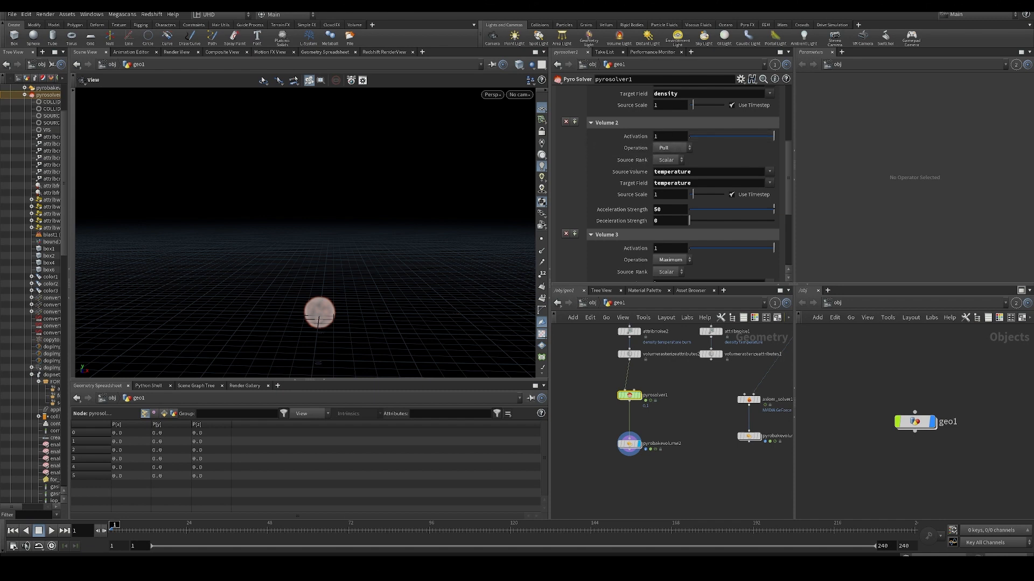
# - Open the help page for the Pyro Solver node
pyautogui.click(776, 79)
pyautogui.click(766, 11)
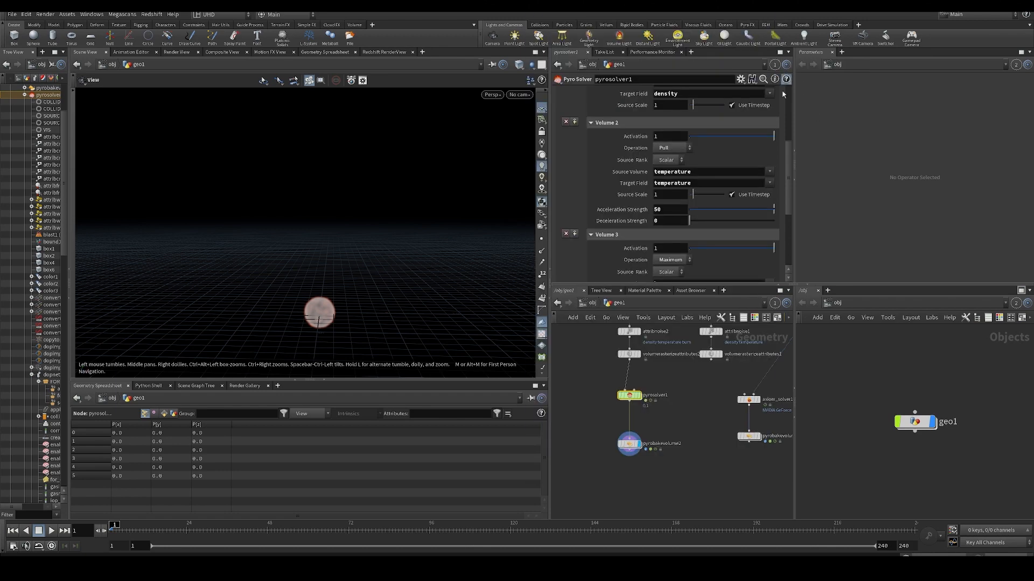
pyautogui.click(785, 80)
pyautogui.moveTo(361, 247); pyautogui.dragTo(559, 145)
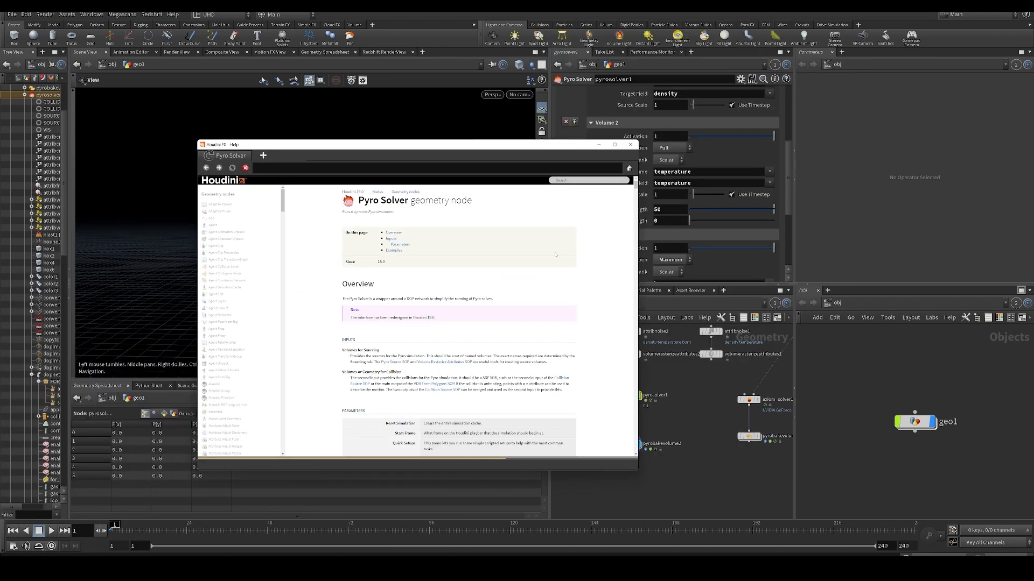
# - Search the Pyro Solver help page for "pull" to find the Pull operation, and close the search
pyautogui.hotkey('ctrl', 'f')
pyautogui.write('pull')
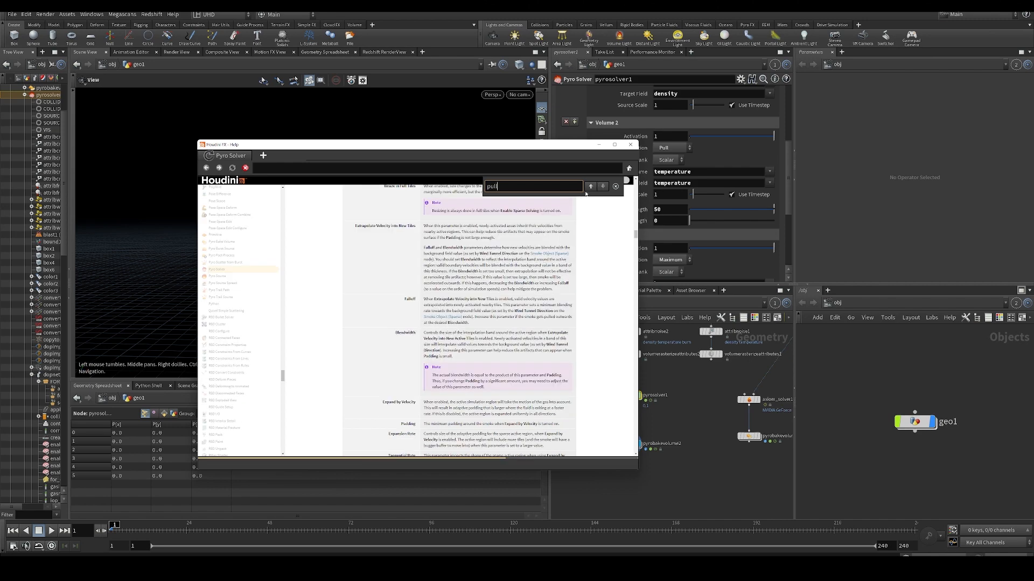
pyautogui.moveTo(545, 247); pyautogui.dragTo(532, 244)
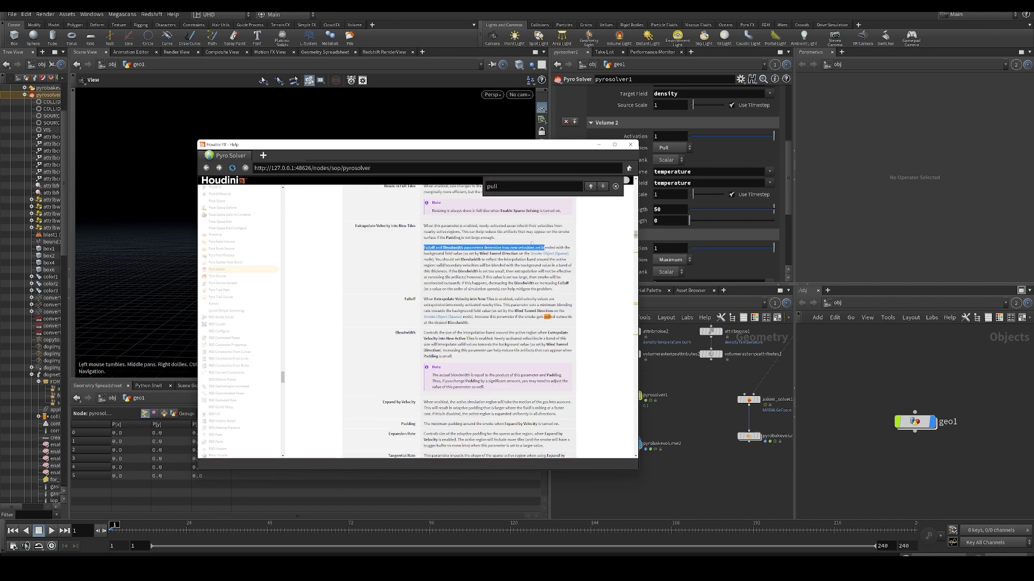
pyautogui.hotkey('ctrl', 'f')
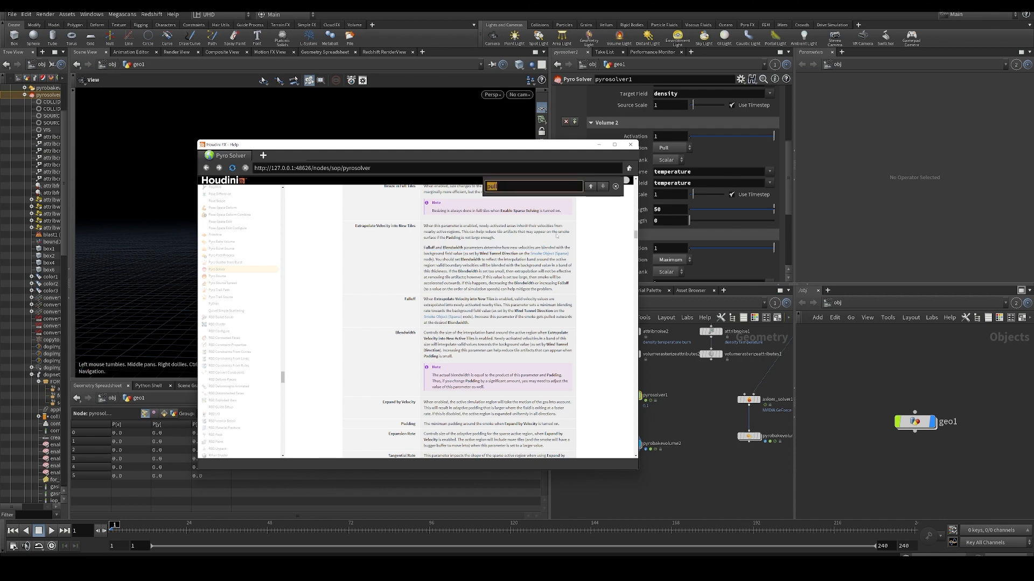
pyautogui.write('py')
pyautogui.write('u')
pyautogui.press('BackSpace')
pyautogui.press('BackSpace')
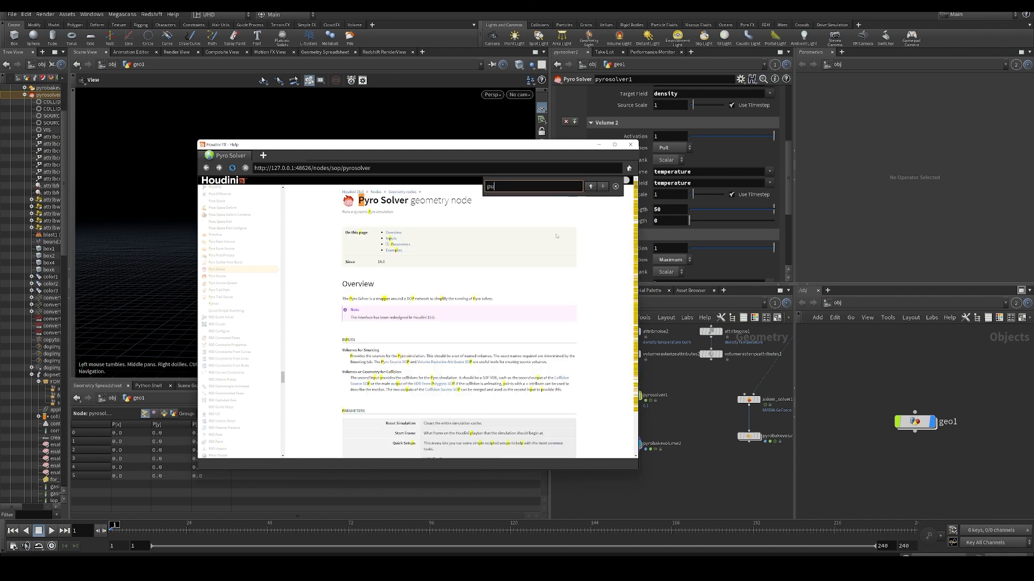
pyautogui.write('ull')
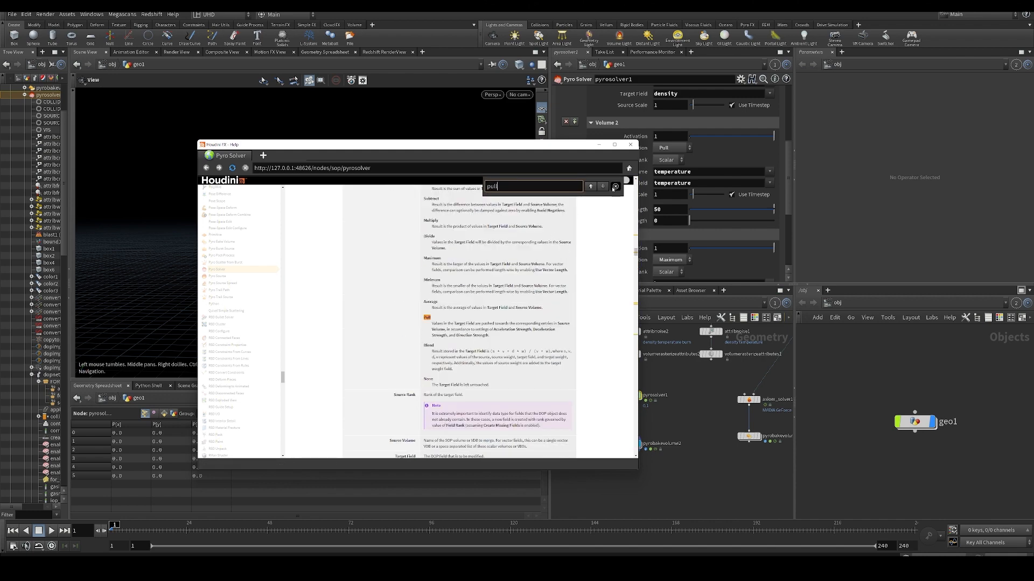
pyautogui.click(616, 187)
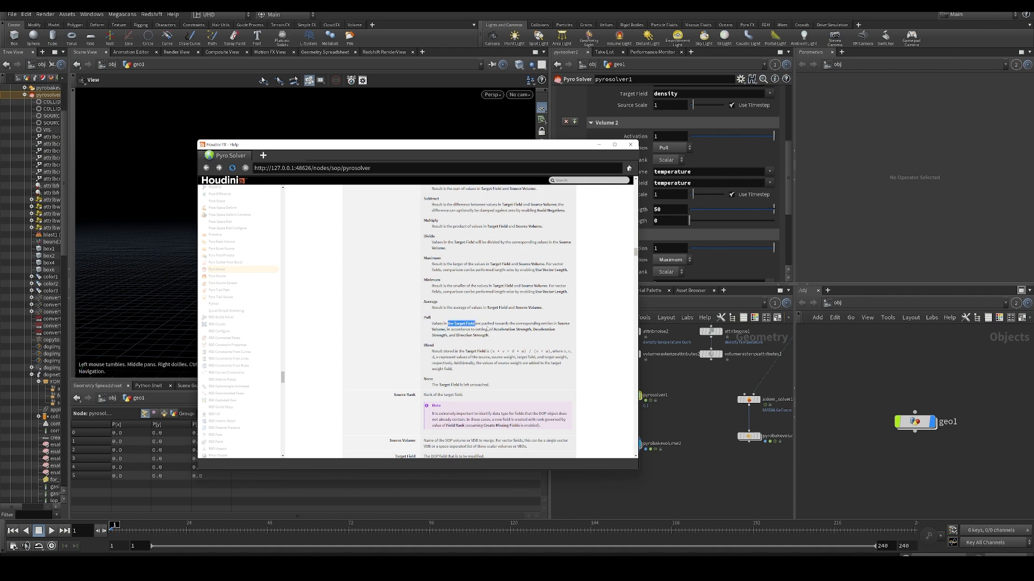
# - Read how the Pull operation changes the target field using its acceleration, deceleration and direction strengths
pyautogui.moveTo(488, 330); pyautogui.dragTo(490, 329)
pyautogui.click(512, 326)
pyautogui.click(558, 324)
pyautogui.click(563, 326)
pyautogui.moveTo(457, 330); pyautogui.dragTo(522, 331)
pyautogui.click(538, 333)
# - Set the help window beside pyrosolver1's parameters, read the Add and other merging operations, and minimize the help
pyautogui.moveTo(537, 148); pyautogui.dragTo(465, 148)
pyautogui.scroll(1, 444, 315)
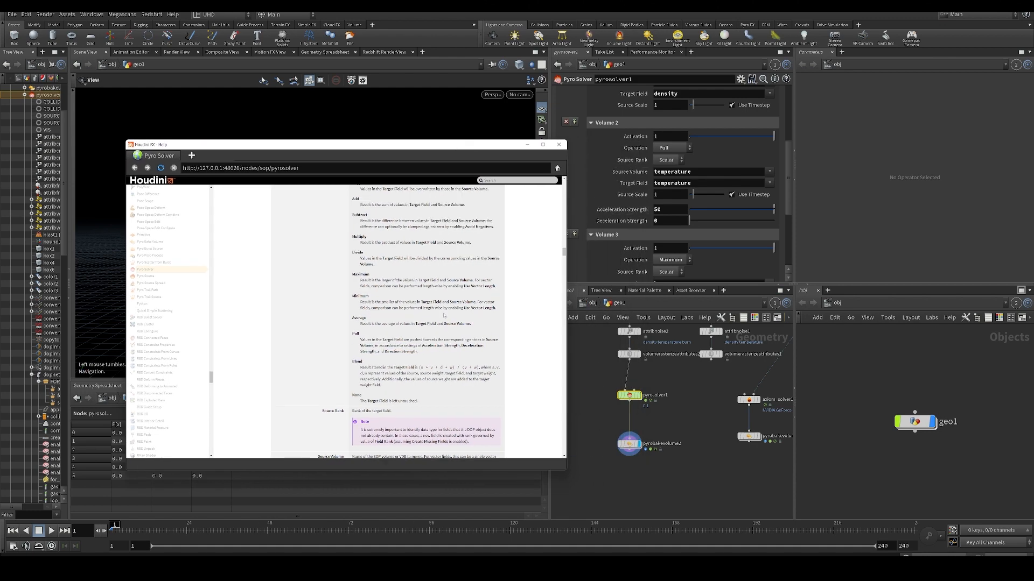
pyautogui.scroll(2, 444, 315)
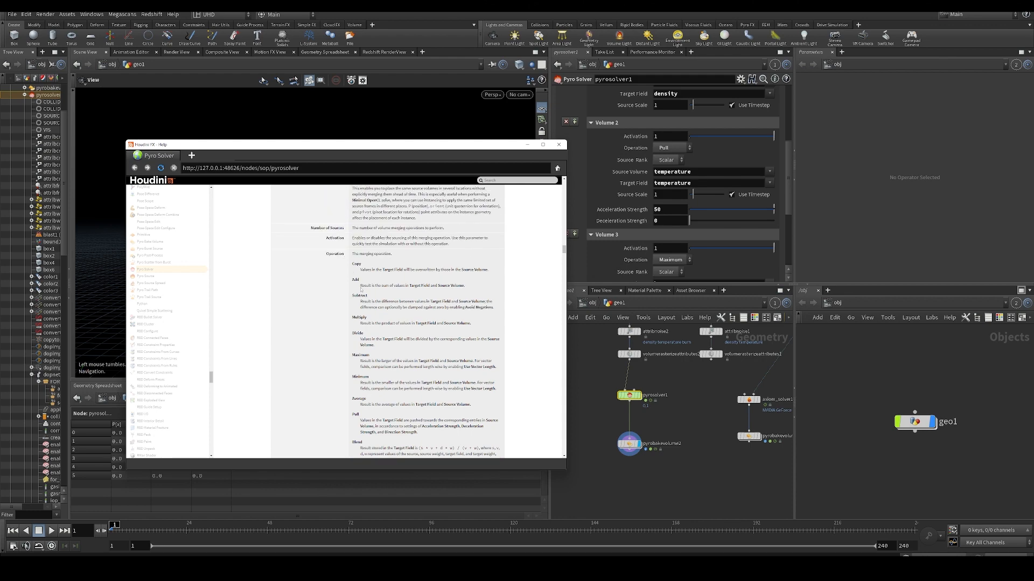
pyautogui.moveTo(360, 289); pyautogui.dragTo(421, 290)
pyautogui.click(447, 285)
pyautogui.scroll(-1, 466, 286)
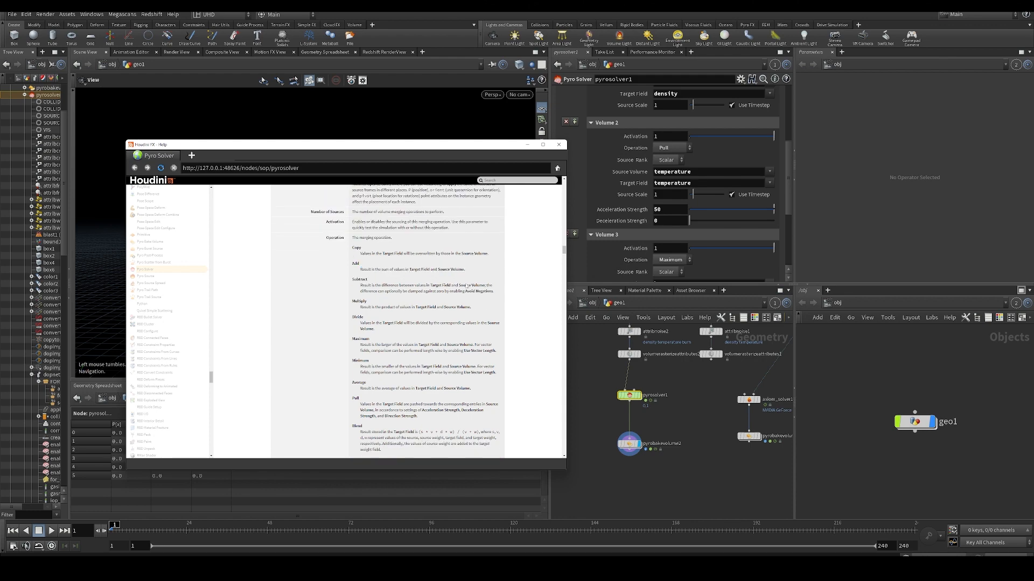
pyautogui.scroll(-2, 450, 276)
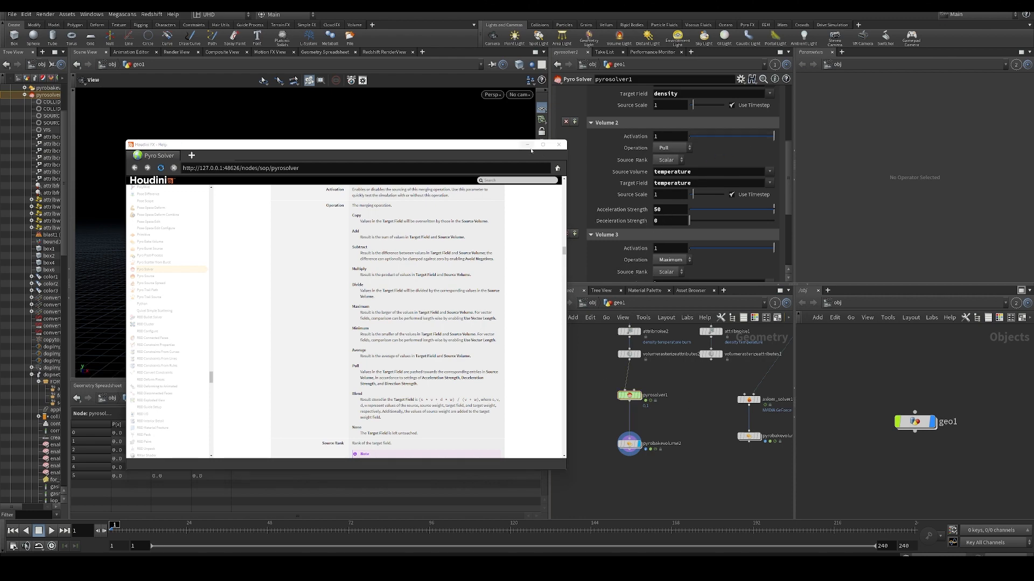
pyautogui.click(528, 145)
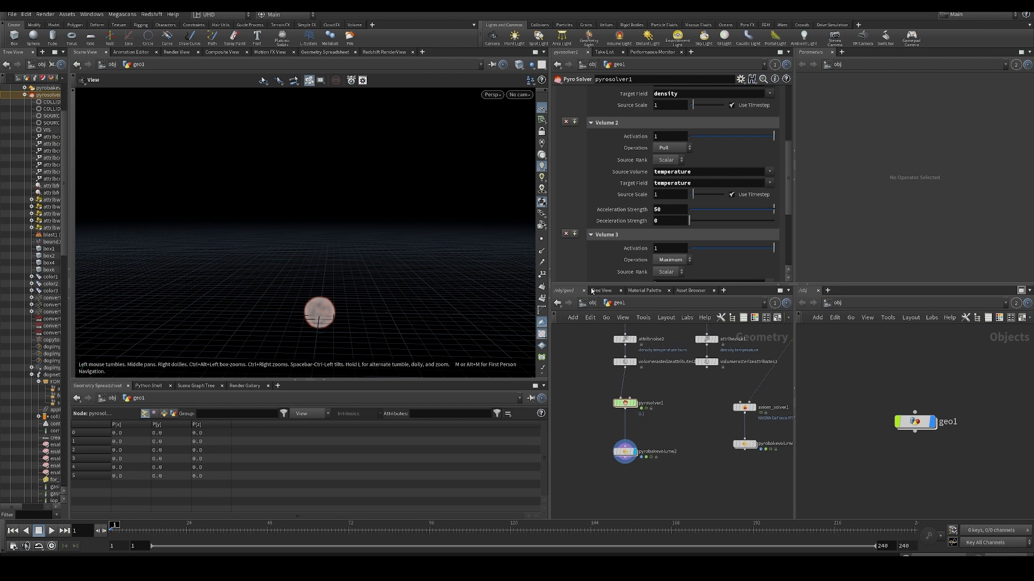
# - Recheck pyrosolver1's source volumes and look through its Collision and Shape settings, ending on the Fields settings
pyautogui.scroll(3, 650, 237)
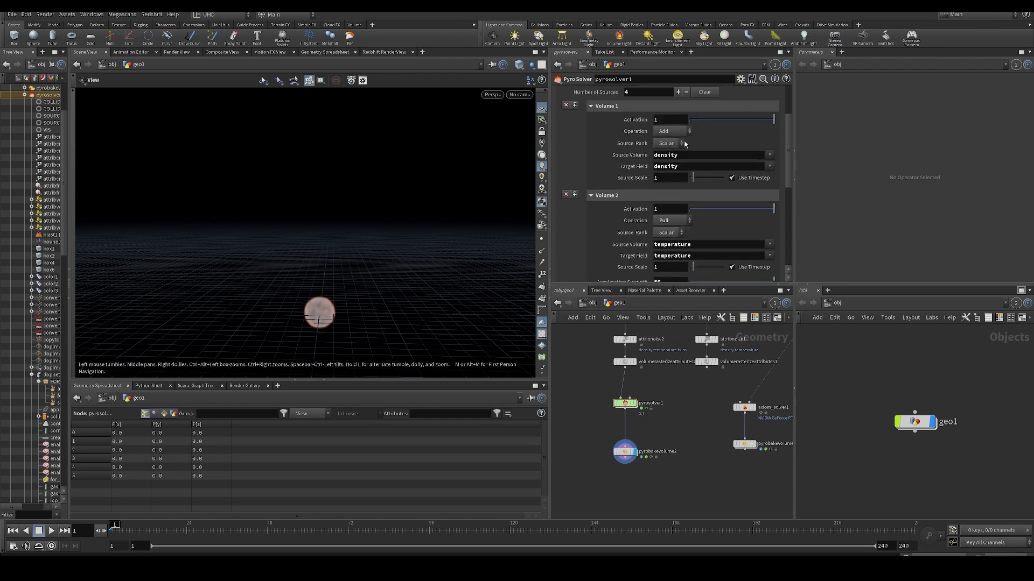
pyautogui.scroll(-1, 785, 138)
pyautogui.scroll(4, 786, 162)
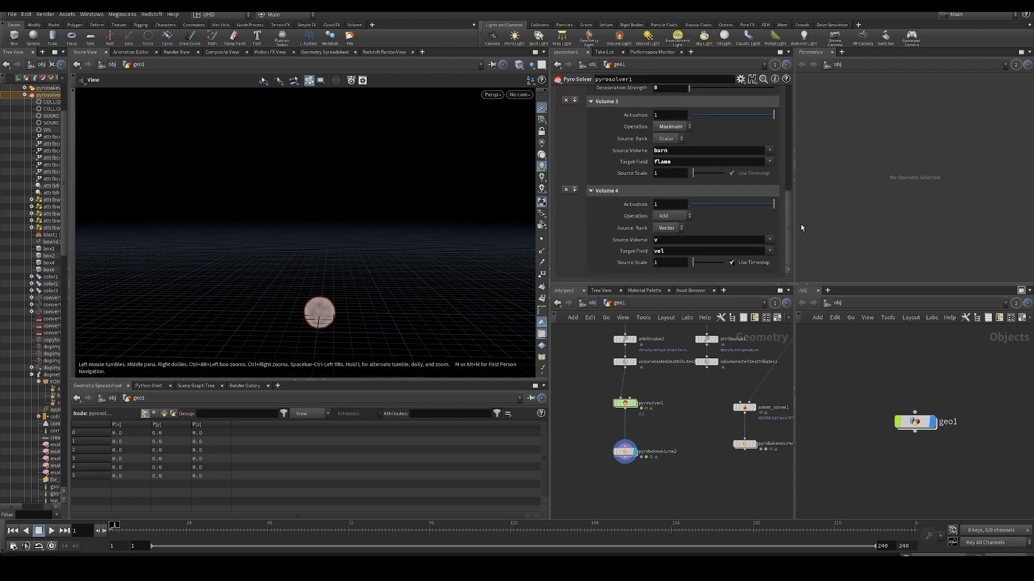
pyautogui.click(645, 117)
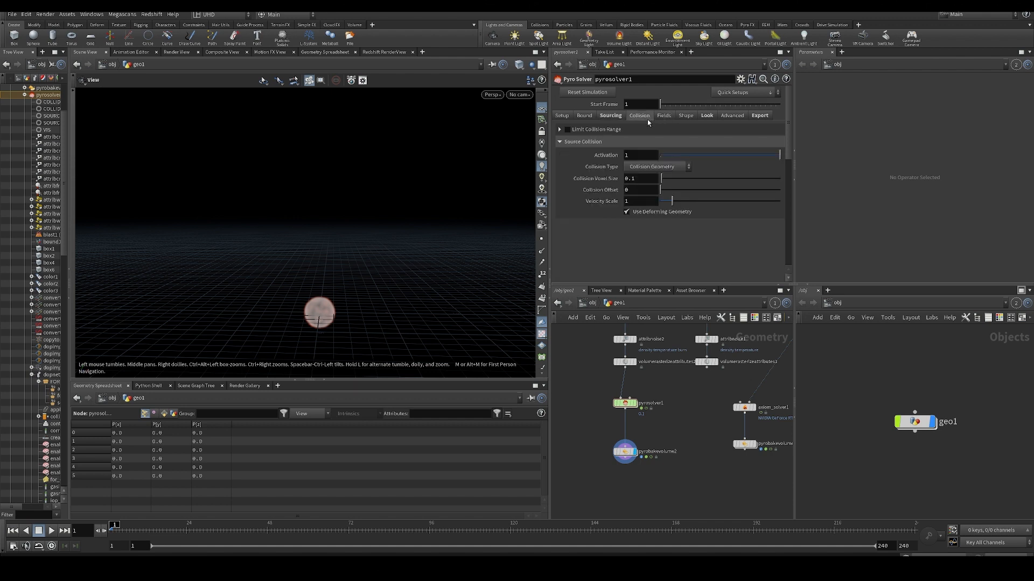
pyautogui.click(666, 118)
pyautogui.click(685, 118)
pyautogui.click(666, 117)
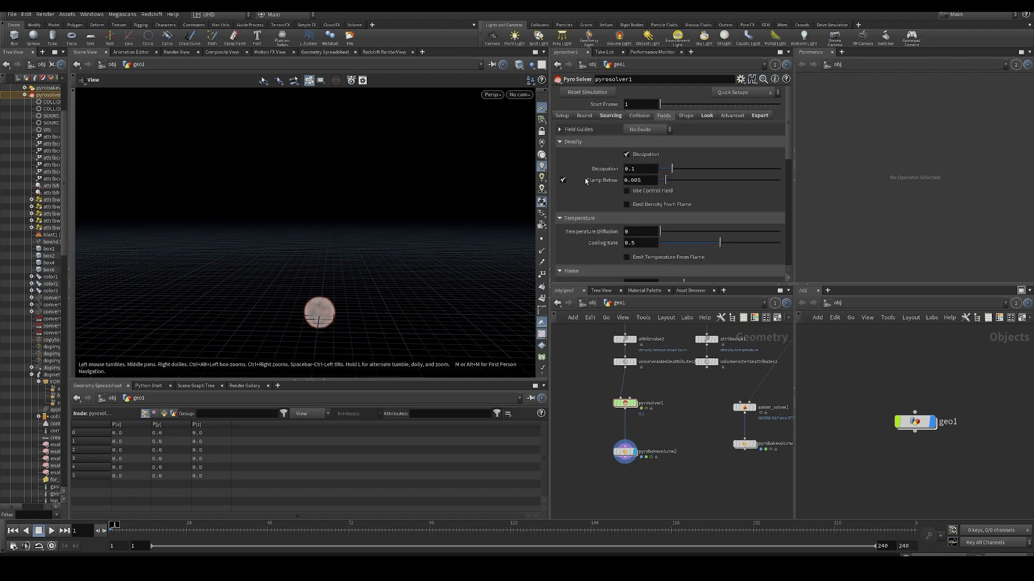
# - Raise pyrosolver1's density Dissipation to about 0.98 and replay the simulation from the first frame
pyautogui.moveTo(676, 428); pyautogui.dragTo(670, 412, button='middle')
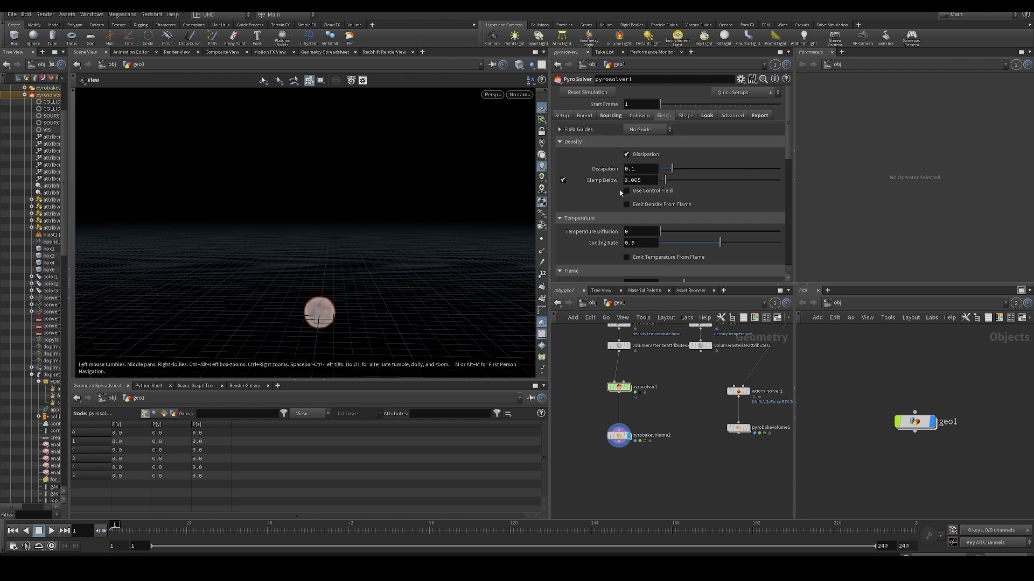
pyautogui.scroll(-3, 621, 193)
pyautogui.scroll(3, 627, 186)
pyautogui.moveTo(717, 171); pyautogui.dragTo(769, 167)
pyautogui.press('Up')
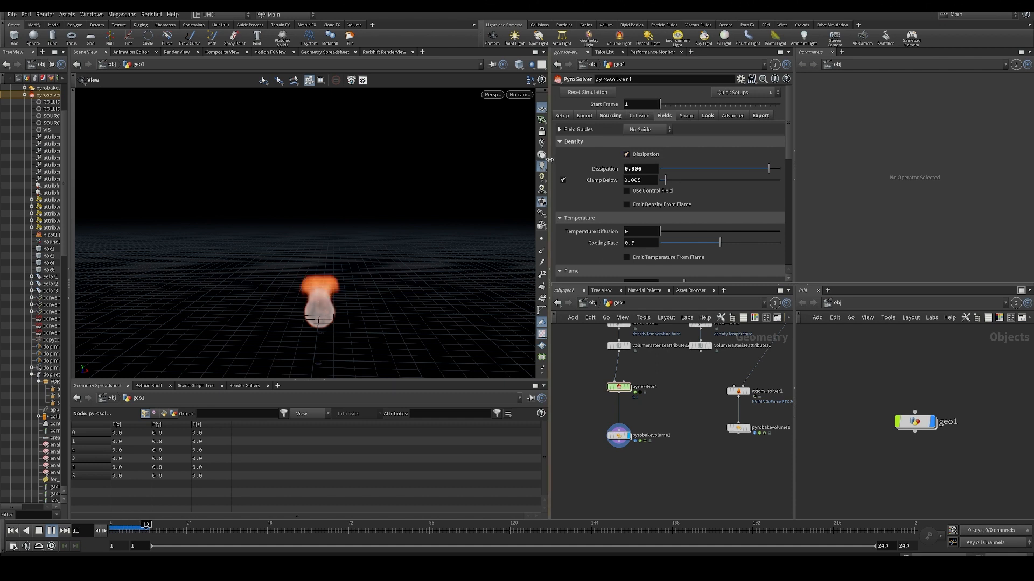
pyautogui.moveTo(768, 169); pyautogui.dragTo(777, 167)
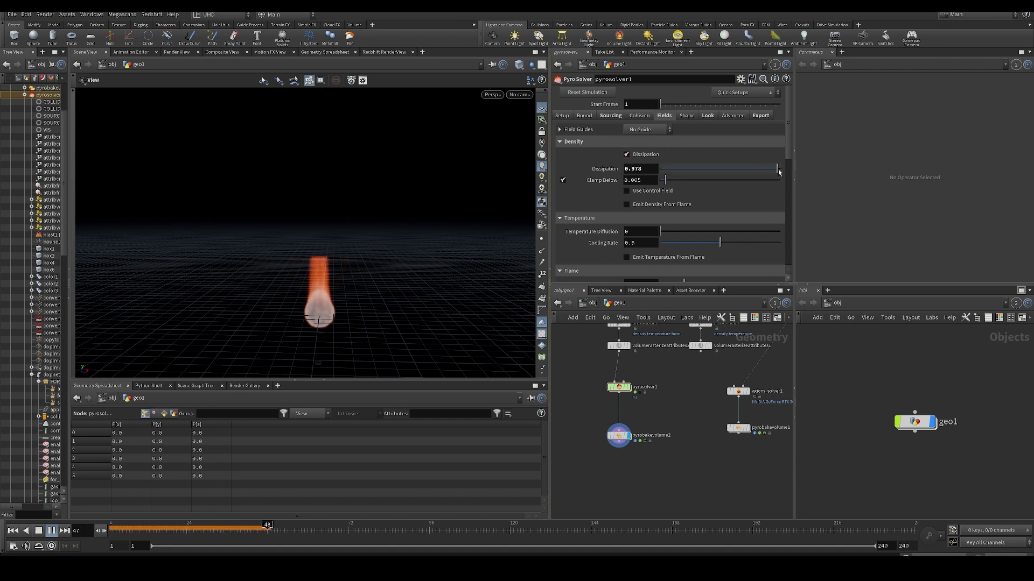
pyautogui.moveTo(394, 265); pyautogui.dragTo(387, 251)
pyautogui.hotkey('ctrl', 'Up')
pyautogui.press('Up')
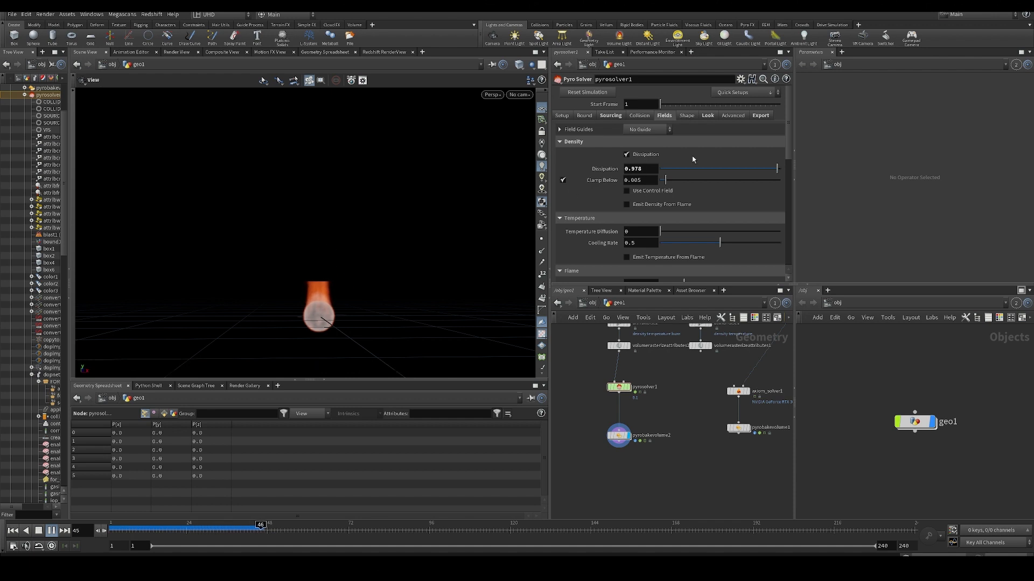
# - Try density Dissipation values of 0.173 and 0.876, resimulating from the first frame for each
pyautogui.moveTo(699, 169); pyautogui.dragTo(680, 169)
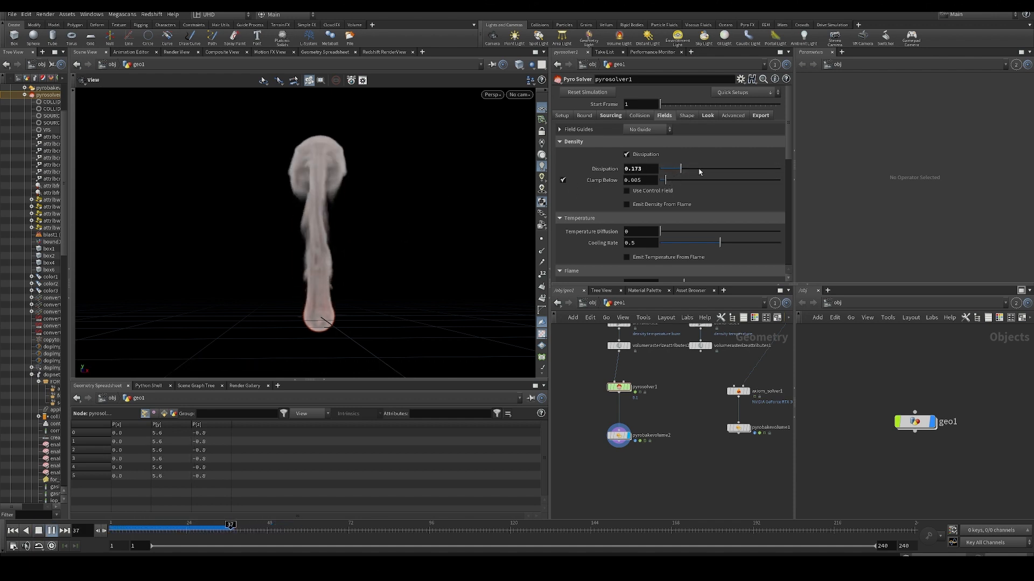
pyautogui.moveTo(681, 169); pyautogui.dragTo(719, 169)
pyautogui.hotkey('ctrl', 'Up')
pyautogui.press('Up')
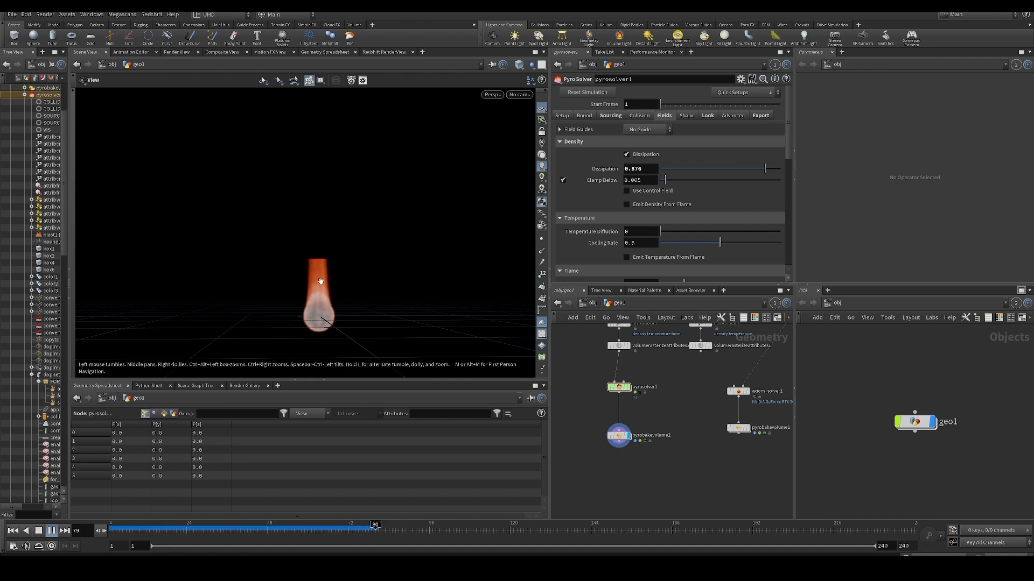
# - Examine the flame's upper edge from several angles, scrubbing the simulation back to frame 50
pyautogui.moveTo(326, 210); pyautogui.dragTo(325, 255)
pyautogui.moveTo(324, 199); pyautogui.dragTo(323, 175)
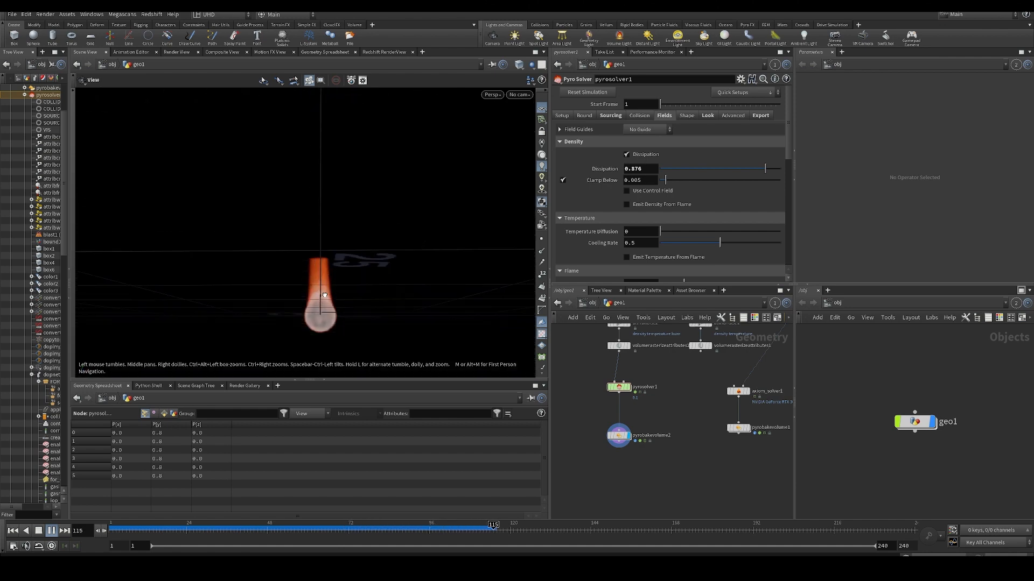
pyautogui.moveTo(311, 529); pyautogui.dragTo(334, 533)
pyautogui.moveTo(234, 533); pyautogui.dragTo(275, 533)
pyautogui.moveTo(323, 178); pyautogui.dragTo(323, 289)
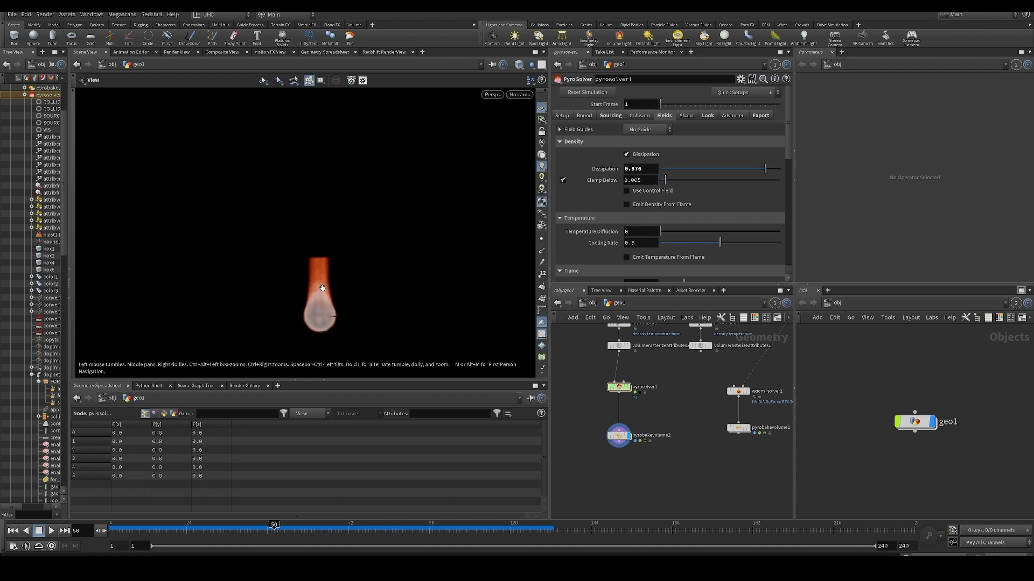
pyautogui.moveTo(328, 194); pyautogui.dragTo(445, 238)
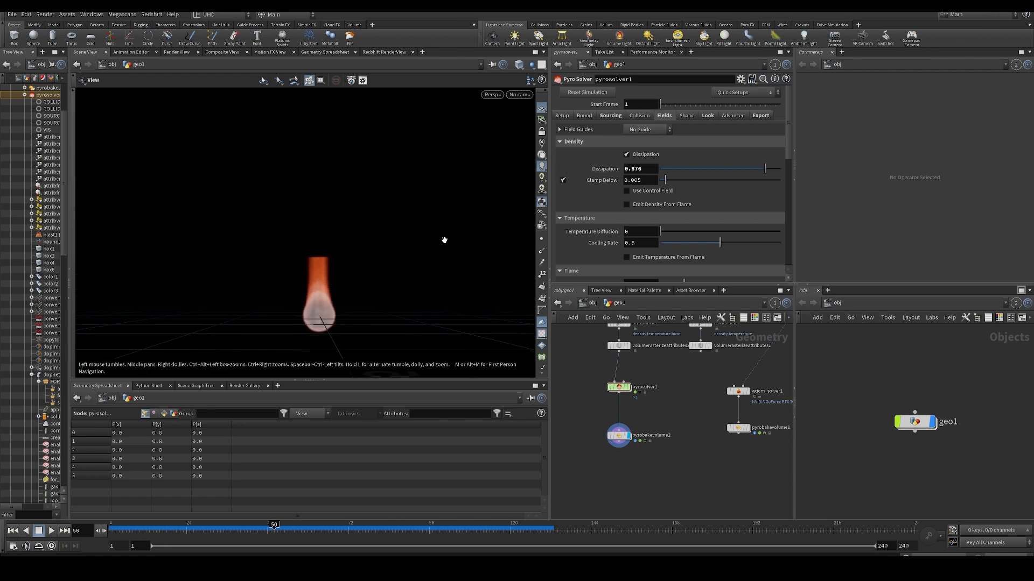
# - Set the Flame Lifespan to 10 and play the simulation from the first frame
pyautogui.scroll(-2, 642, 221)
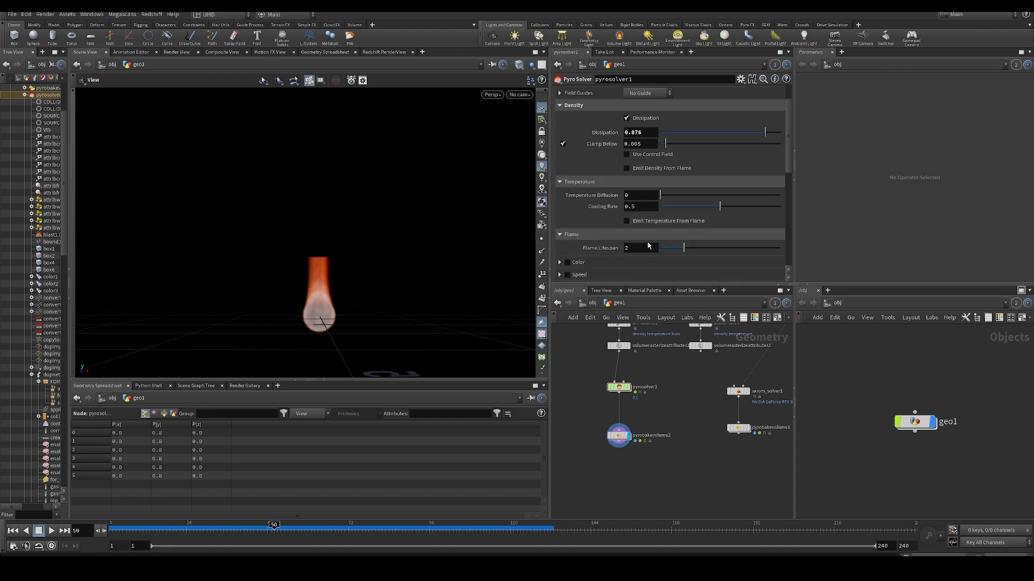
pyautogui.hotkey('ctrl', 'Up')
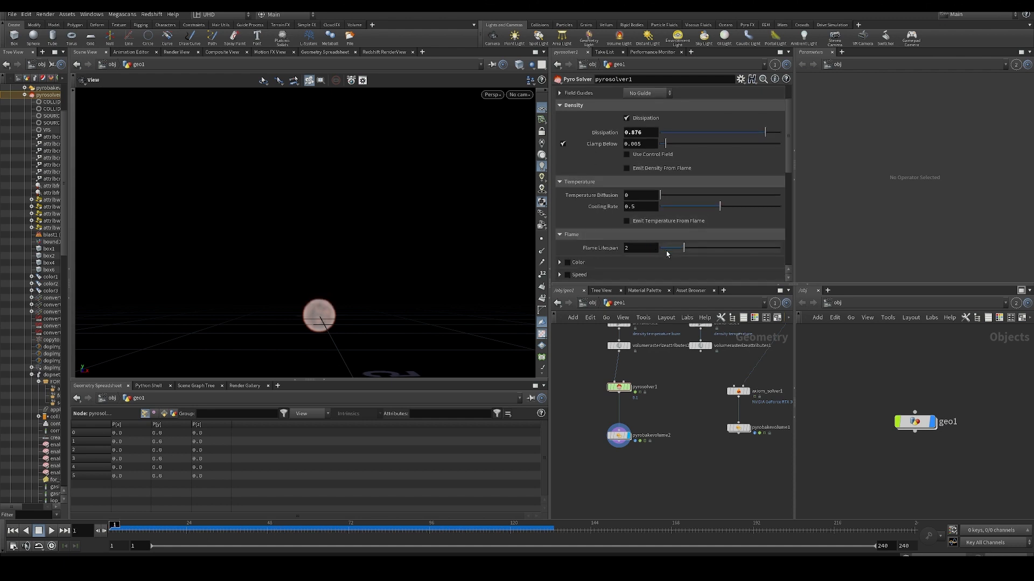
pyautogui.moveTo(710, 249); pyautogui.dragTo(782, 249)
pyautogui.press('Up')
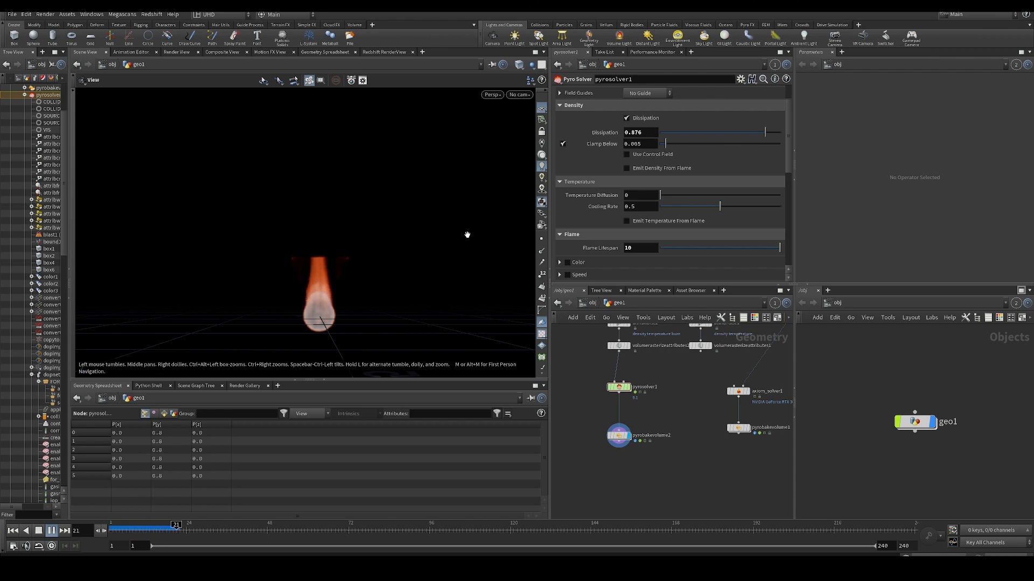
# - Try a Flame Lifespan of 0 in a fresh simulation, and undo both lifespan changes
pyautogui.hotkey('ctrl', 'Up')
pyautogui.moveTo(681, 249); pyautogui.dragTo(623, 246)
pyautogui.press('Up')
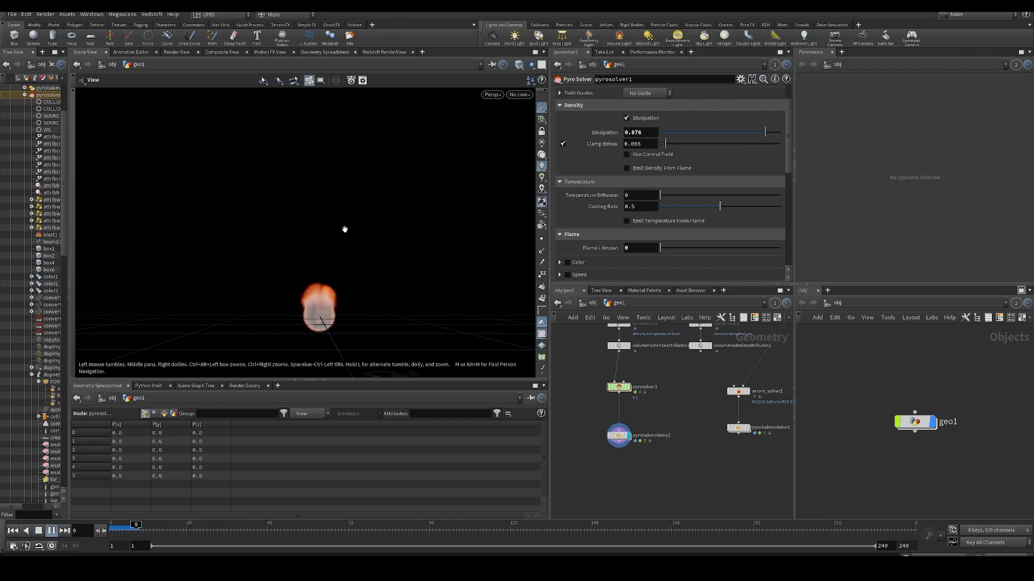
pyautogui.press('Up')
pyautogui.hotkey('ctrl', 'z')
pyautogui.hotkey('ctrl', 'z')
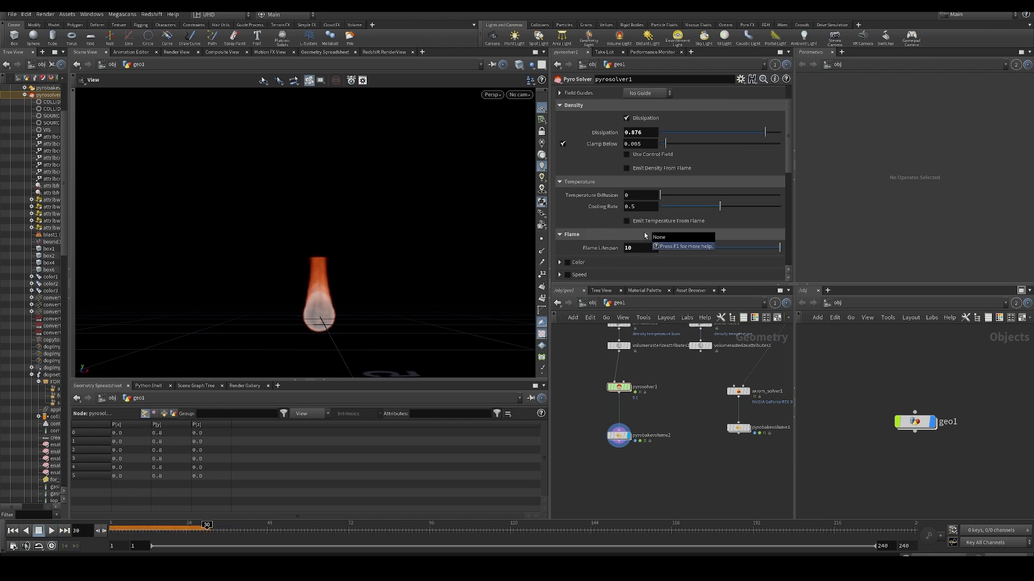
# - Look over pyrosolver1's Shape and Fields settings and replay the simulation from the first frame
pyautogui.moveTo(674, 399); pyautogui.dragTo(668, 421, button='middle')
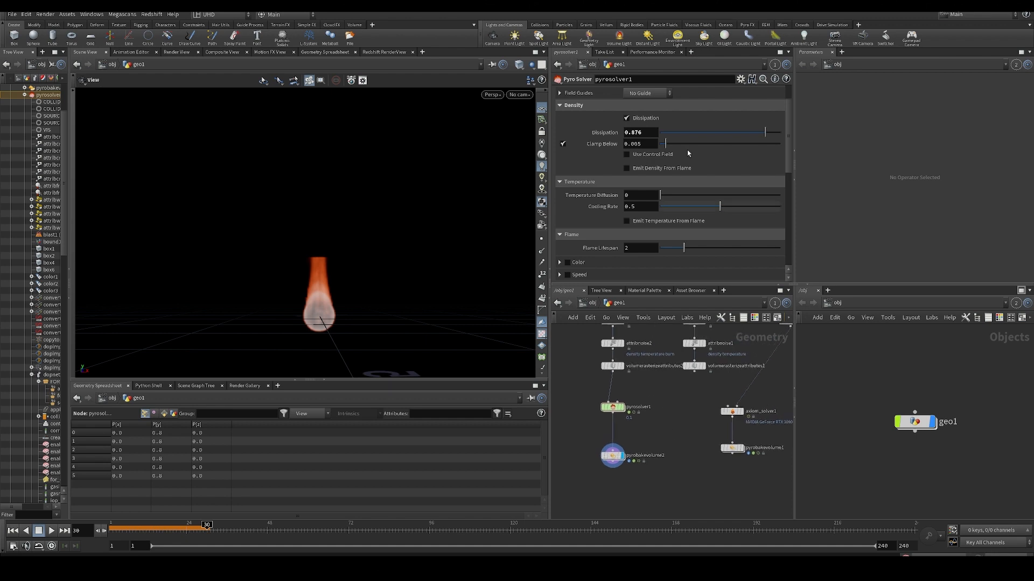
pyautogui.scroll(3, 720, 200)
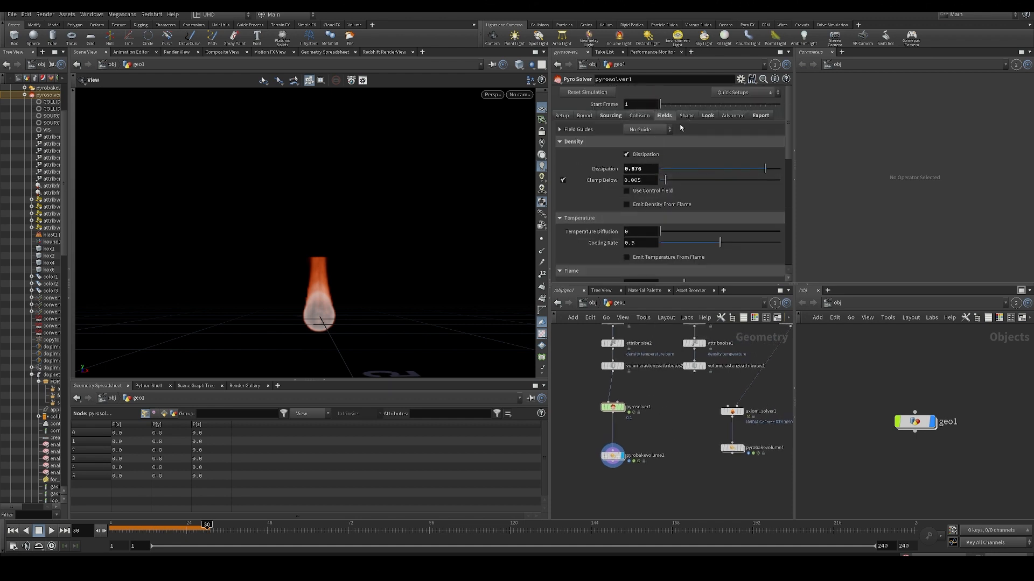
pyautogui.click(687, 116)
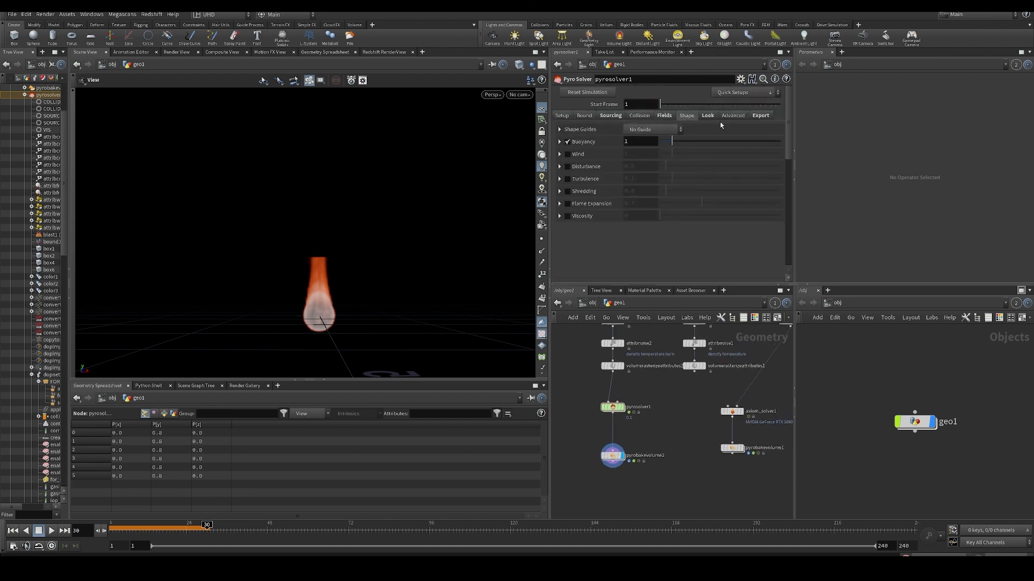
pyautogui.click(664, 116)
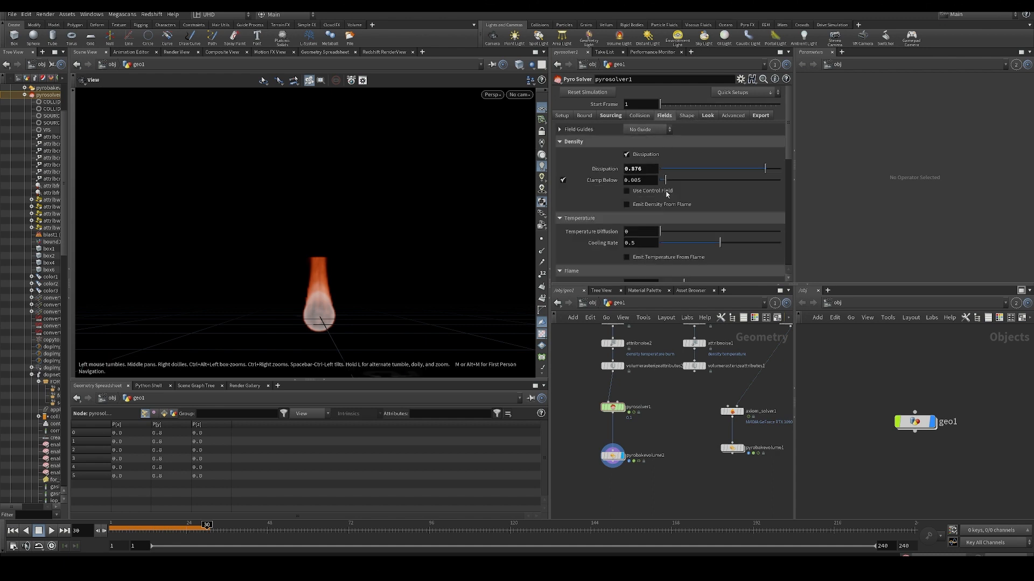
pyautogui.scroll(-5, 627, 181)
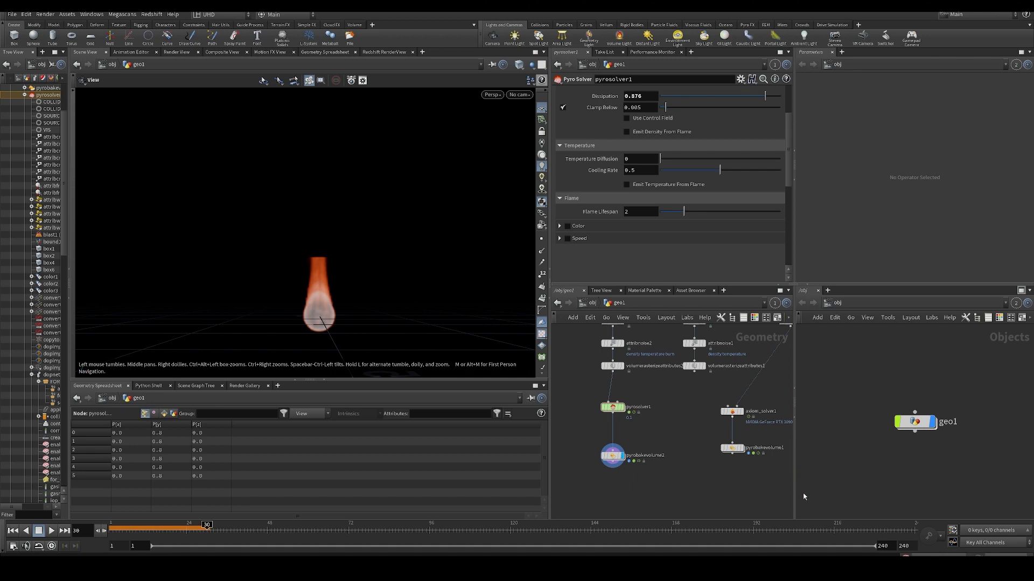
pyautogui.press('Up')
pyautogui.hotkey('ctrl', 'Up')
pyautogui.press('Up')
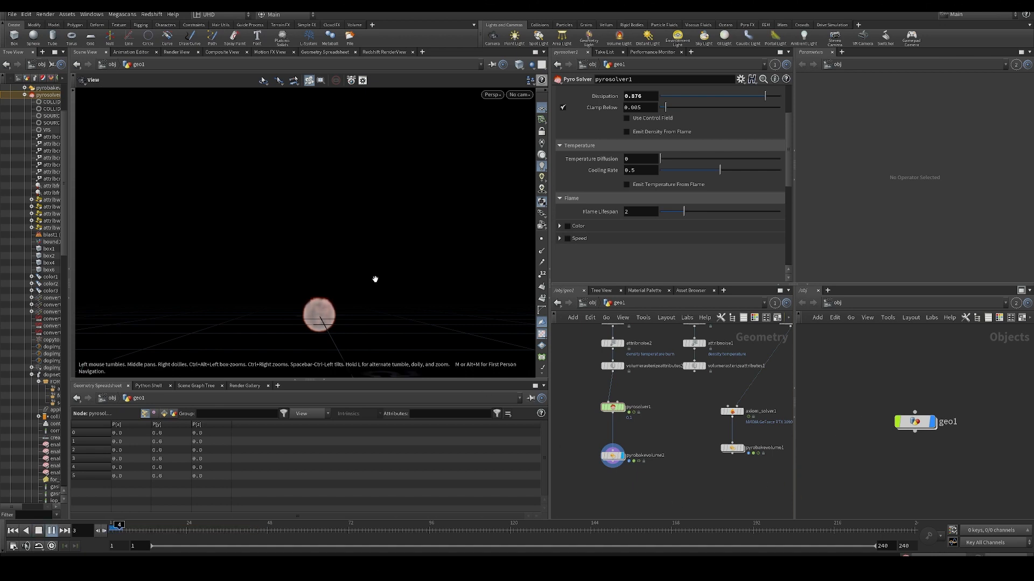
pyautogui.press('Up')
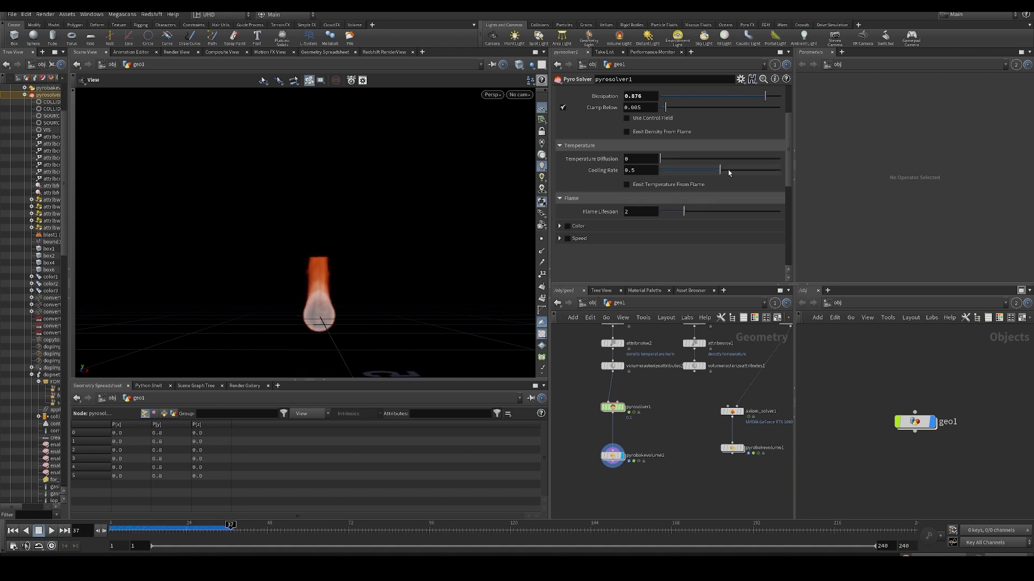
# - Raise the temperature Cooling Rate to 0.885 and resimulate the flame
pyautogui.moveTo(728, 170); pyautogui.dragTo(773, 170)
pyautogui.press('Up')
pyautogui.hotkey('ctrl', 'Up')
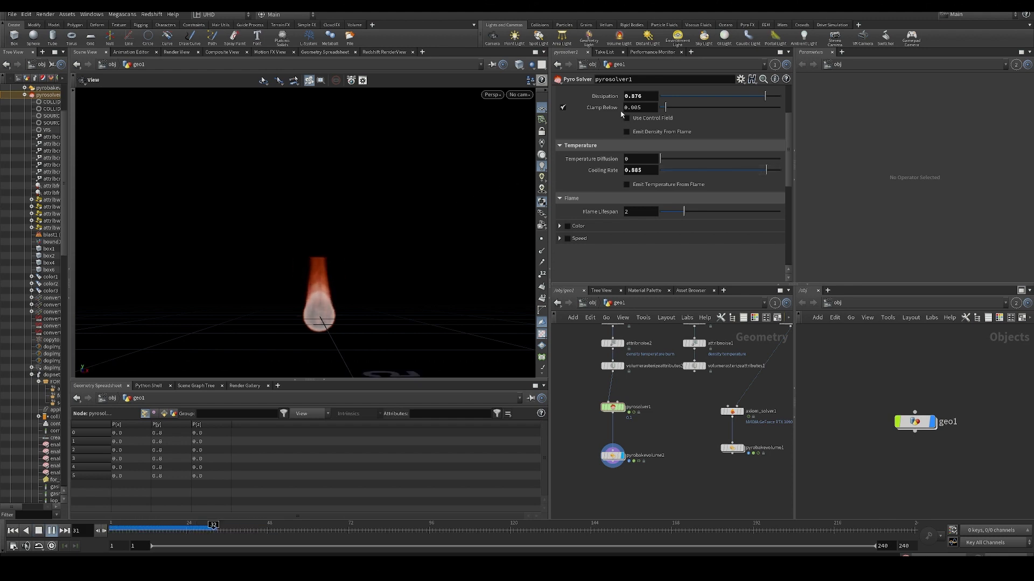
pyautogui.press('Up')
# - Lower pyrosolver1's Buoyancy to 0.25 and resimulate from the first frame
pyautogui.scroll(3, 653, 133)
pyautogui.scroll(2, 653, 133)
pyautogui.click(687, 115)
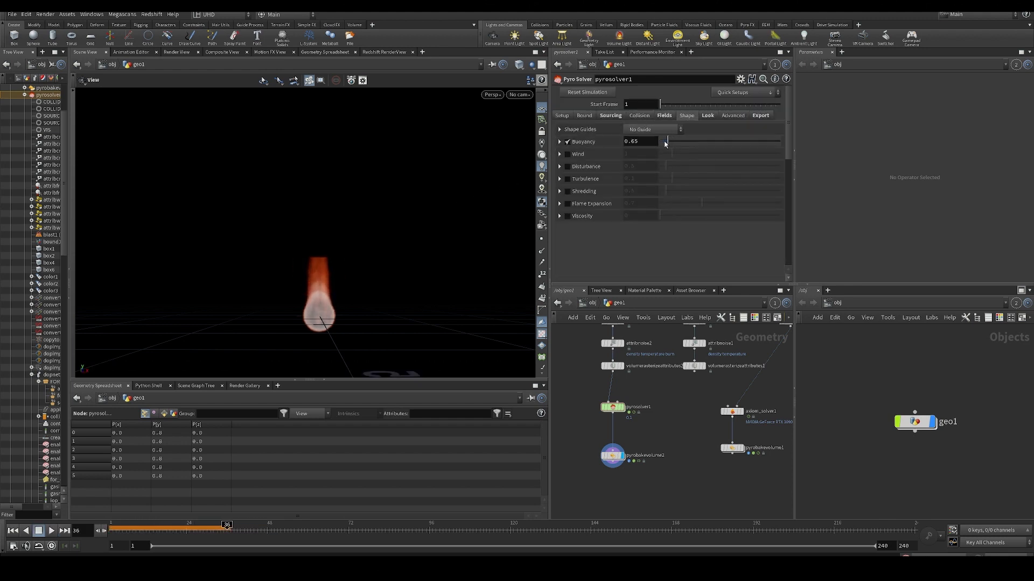
pyautogui.hotkey('ctrl', 'Up')
pyautogui.press('Up')
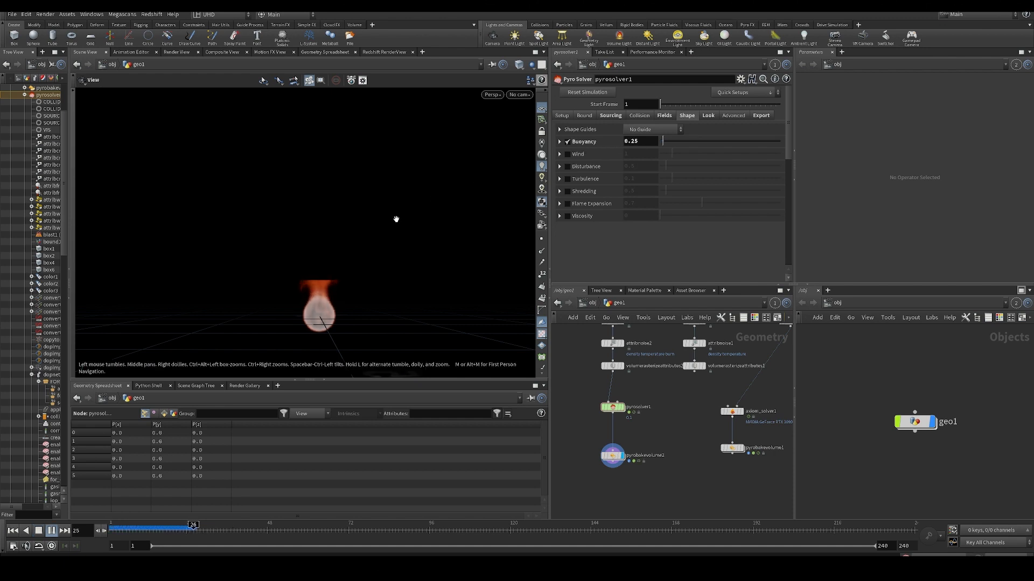
pyautogui.press('Up')
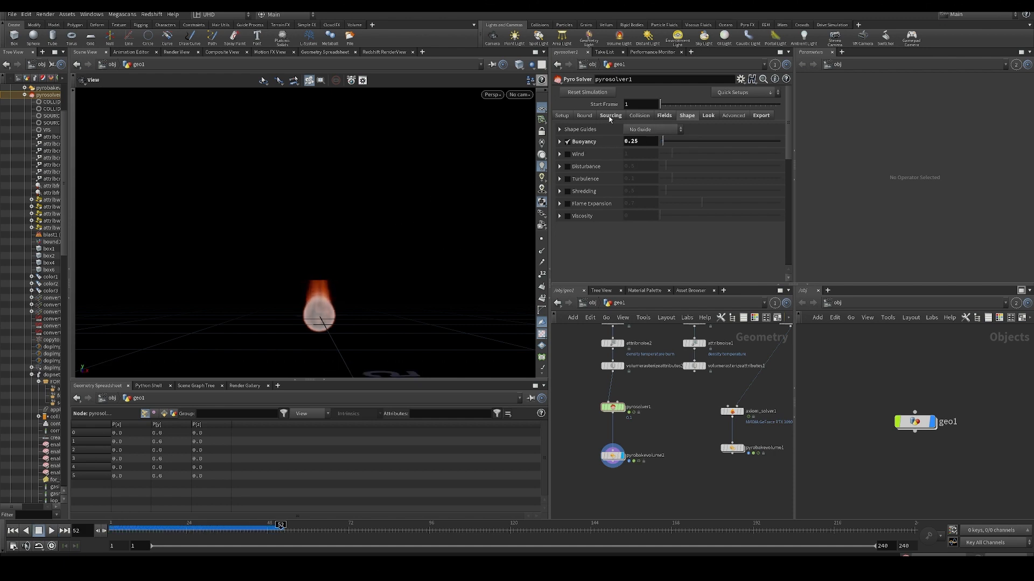
# - Lower the density Dissipation to 0.207, resimulate, and view the rising smoke column
pyautogui.click(659, 116)
pyautogui.click(685, 169)
pyautogui.hotkey('ctrl', 'Up')
pyautogui.press('Up')
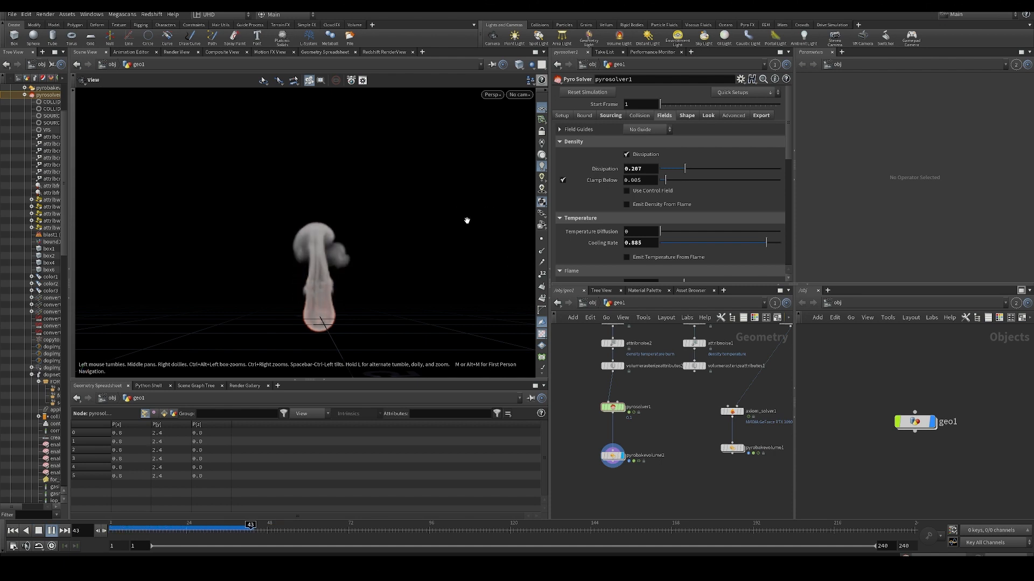
pyautogui.moveTo(394, 237); pyautogui.dragTo(362, 203)
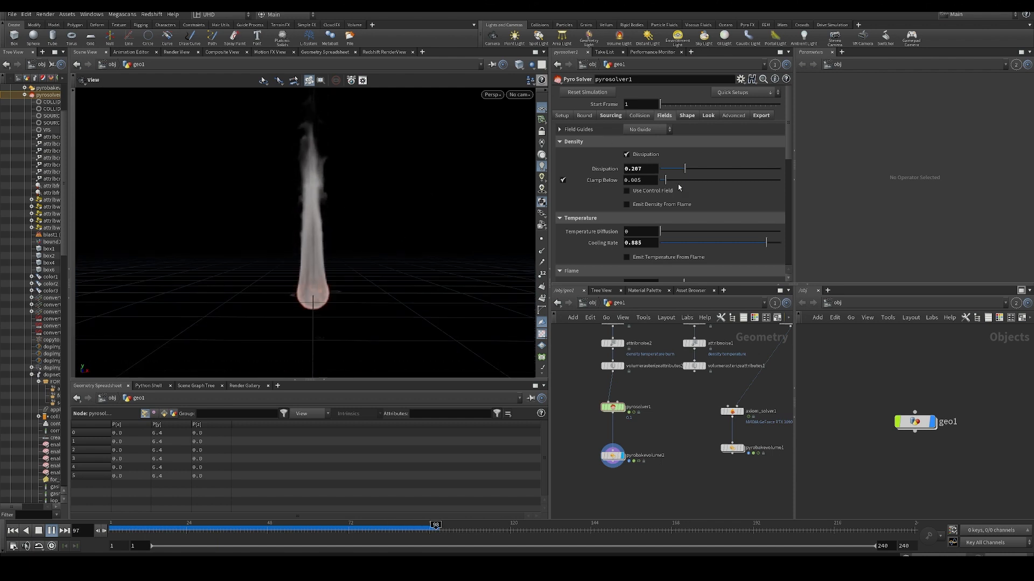
# - Set pyrosolver1's Buoyancy to 0.2 and replay the simulation from the first frame
pyautogui.click(687, 115)
pyautogui.click(642, 142)
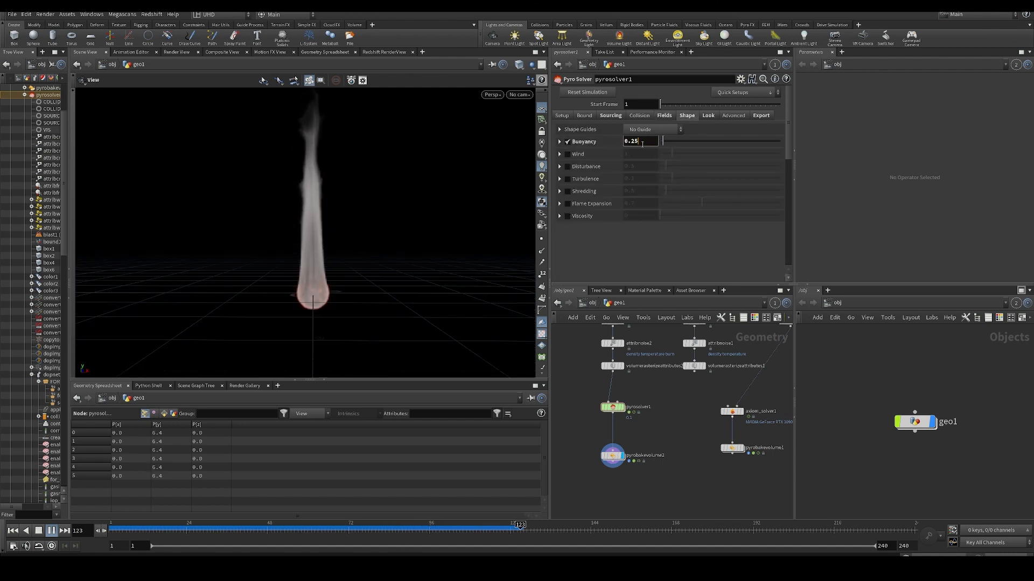
pyautogui.press('BackSpace')
pyautogui.press('BackSpace')
pyautogui.write('1')
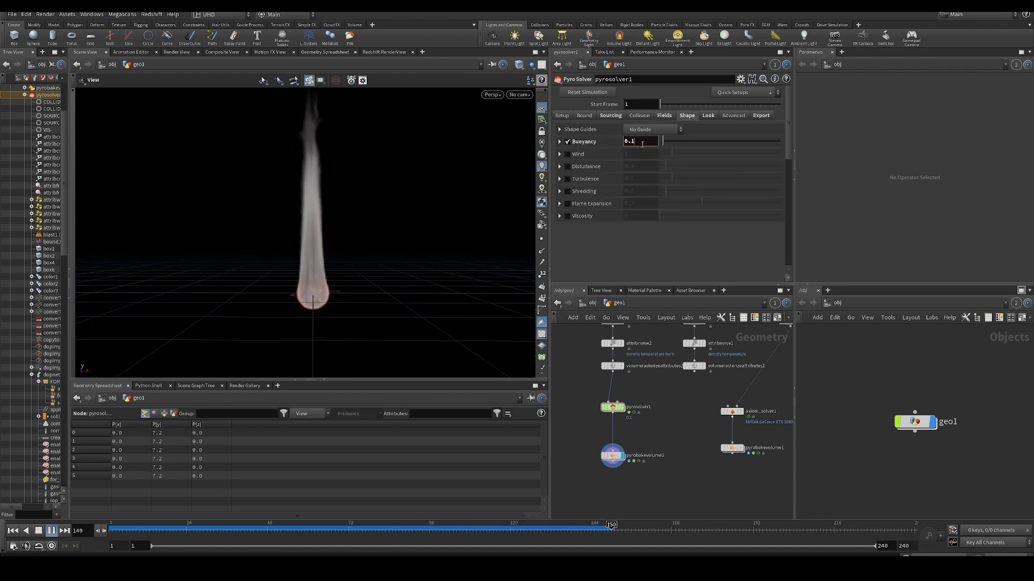
pyautogui.press('BackSpace')
pyautogui.write('2')
pyautogui.press('Return')
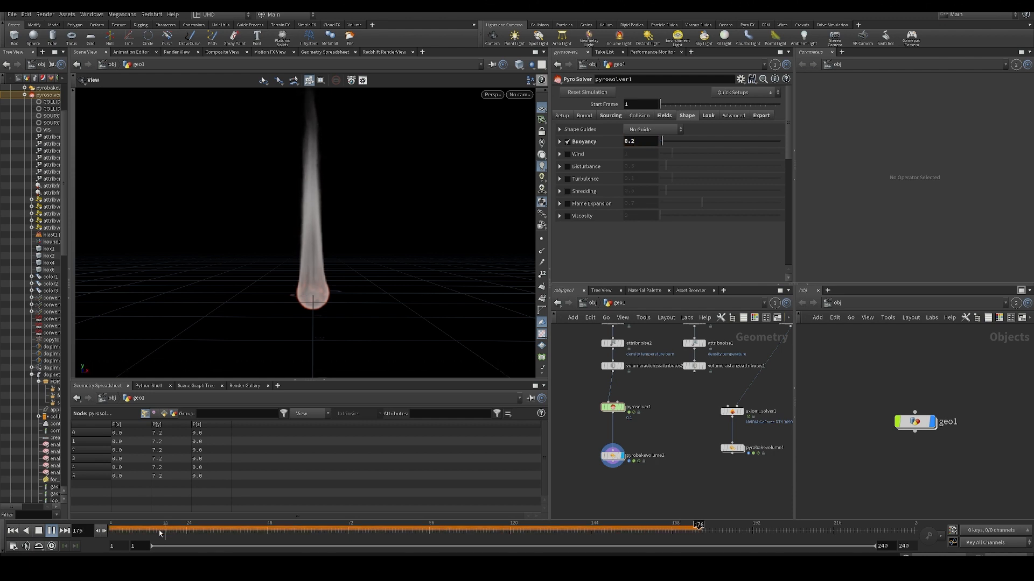
pyautogui.click(13, 531)
# - Raise the temperature Cooling Rate to 0.917 in pyrosolver1's Fields settings and resimulate
pyautogui.click(664, 116)
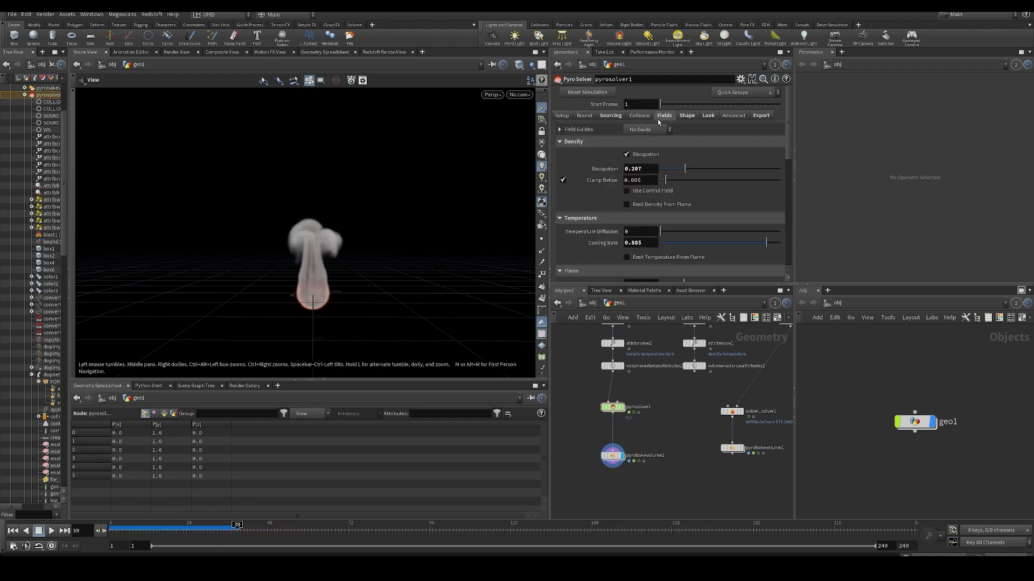
pyautogui.scroll(-3, 661, 221)
pyautogui.moveTo(773, 160); pyautogui.dragTo(770, 160)
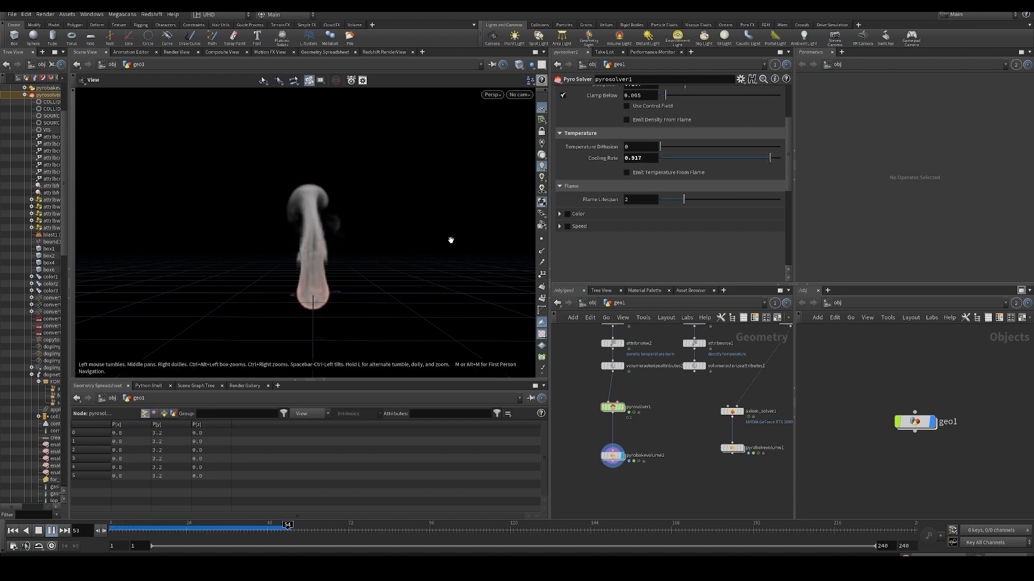
# - Set pyrobakevolume2's fire Intensity Scale to 261 and inspect the brighter fire up close at frame 30
pyautogui.click(613, 455)
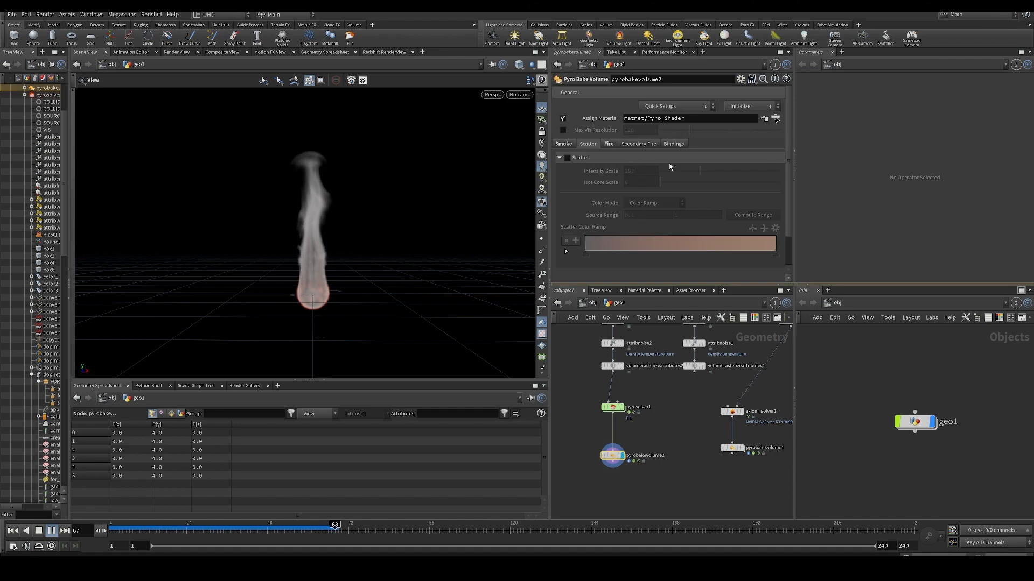
pyautogui.click(609, 144)
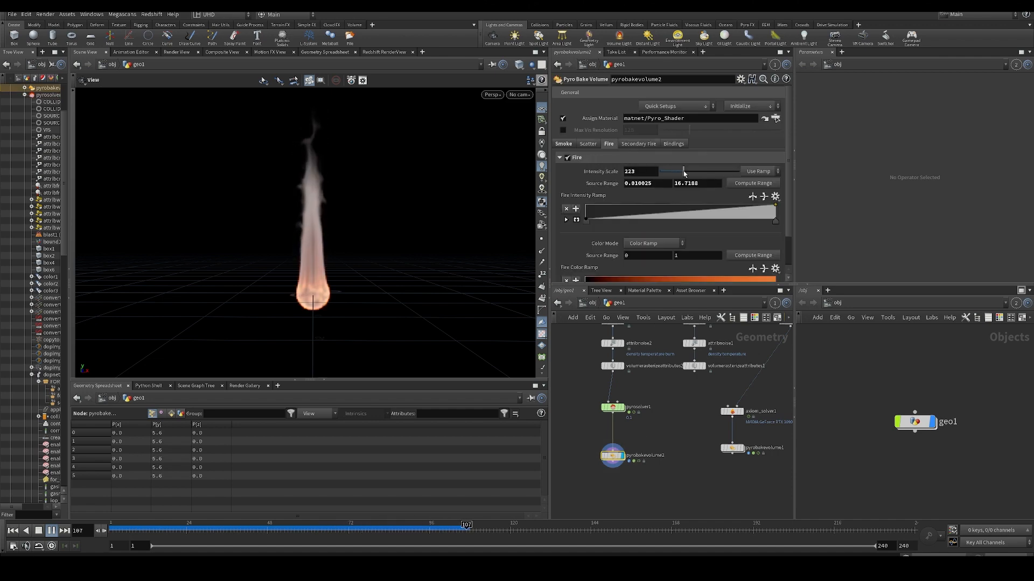
pyautogui.moveTo(684, 171); pyautogui.dragTo(687, 171)
pyautogui.moveTo(415, 249); pyautogui.dragTo(288, 285)
pyautogui.click(207, 530)
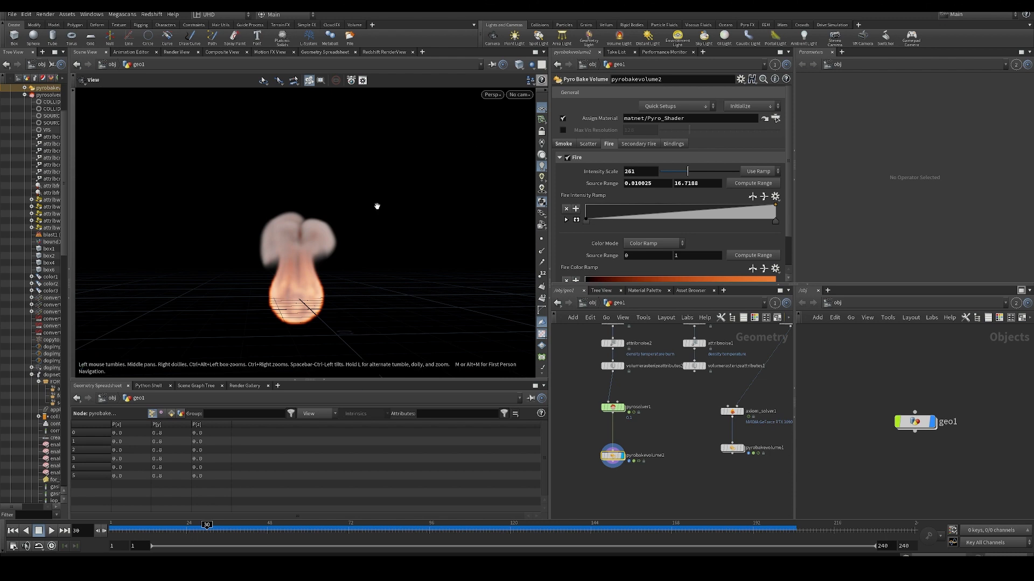
# - Enable Turbulence in pyrosolver1's Shape settings, raise it to 1, and view the simulated plume from several angles
pyautogui.click(607, 408)
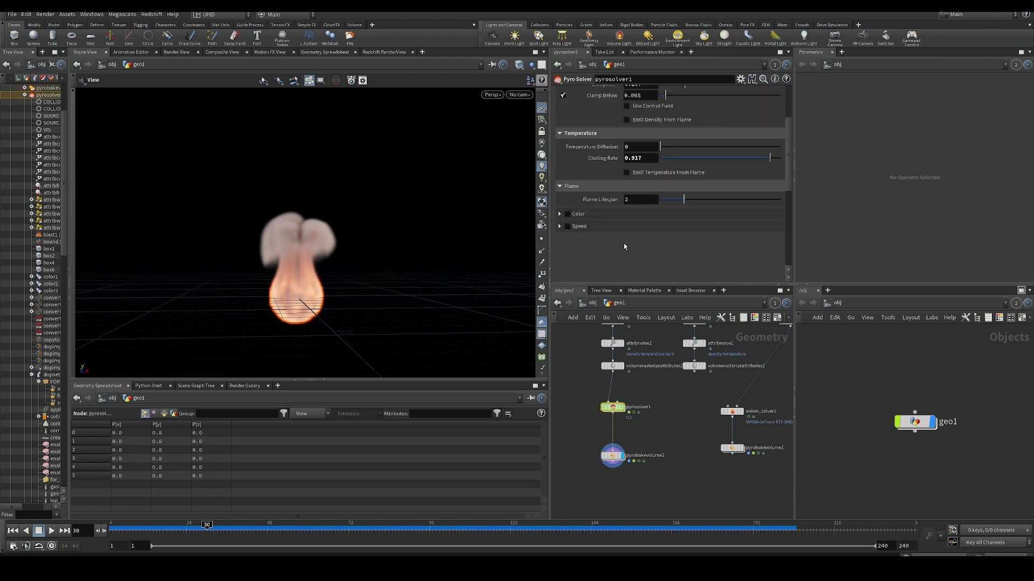
pyautogui.scroll(3, 625, 246)
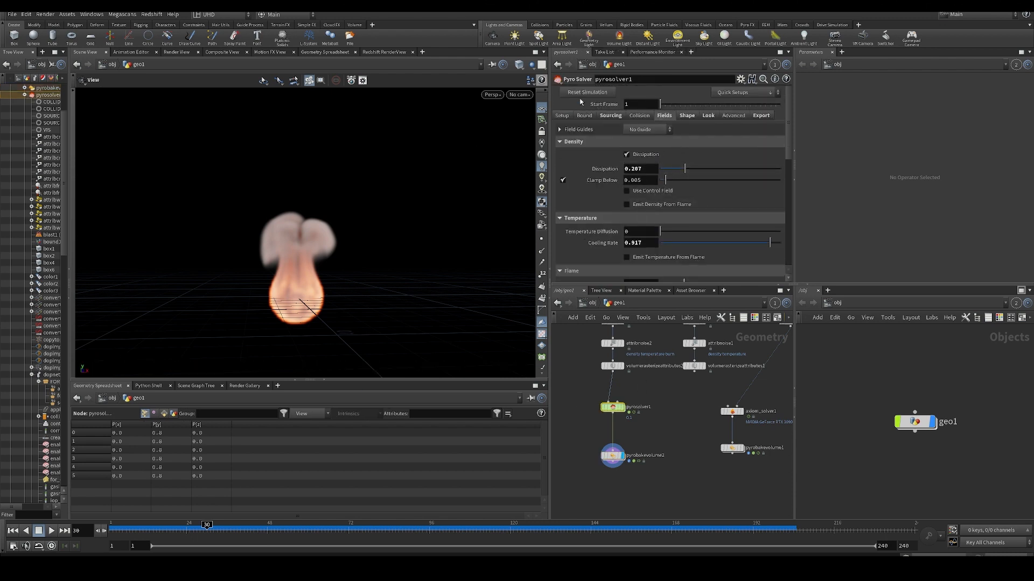
pyautogui.click(692, 118)
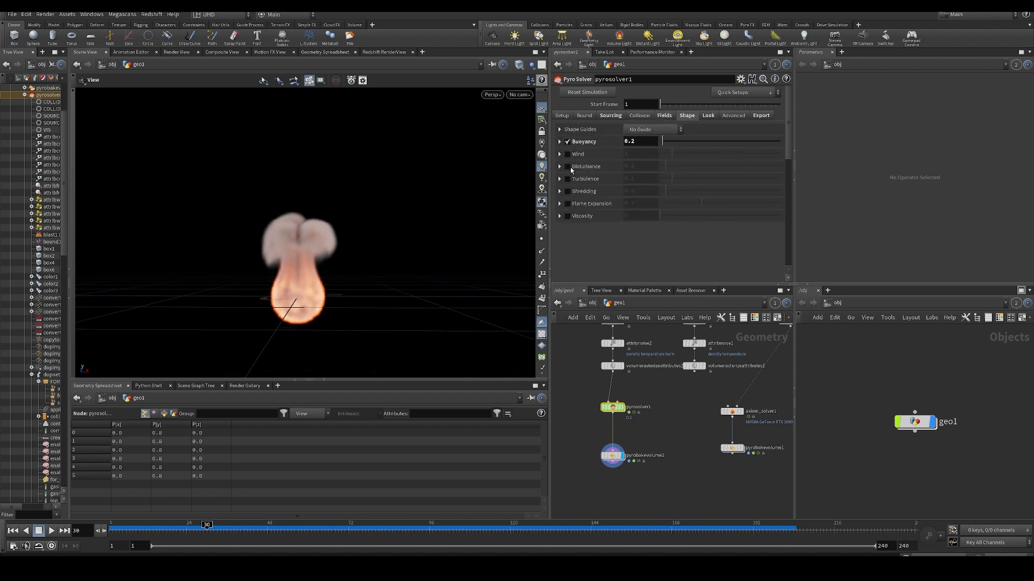
pyautogui.click(567, 179)
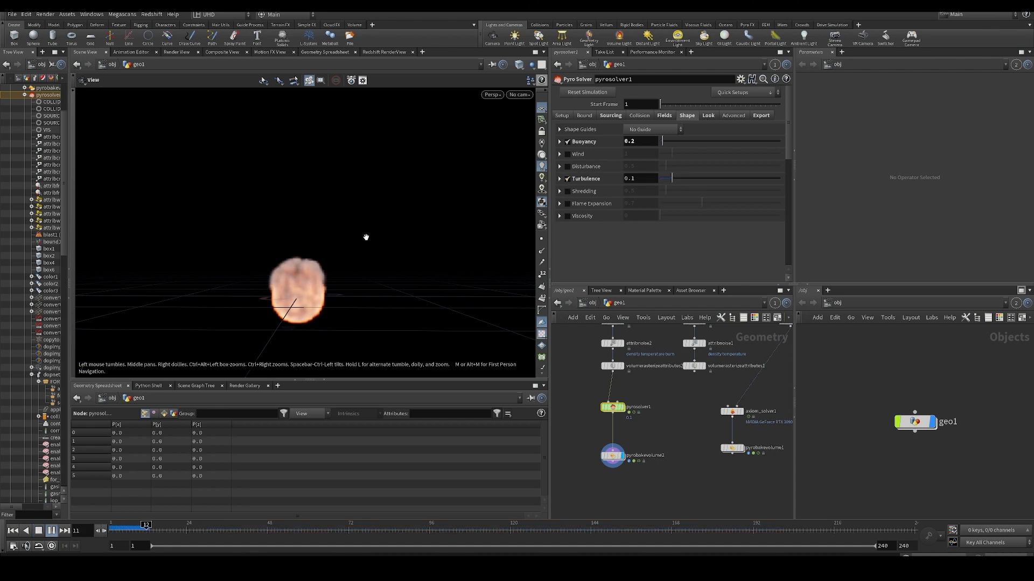
pyautogui.moveTo(377, 224); pyautogui.dragTo(349, 259)
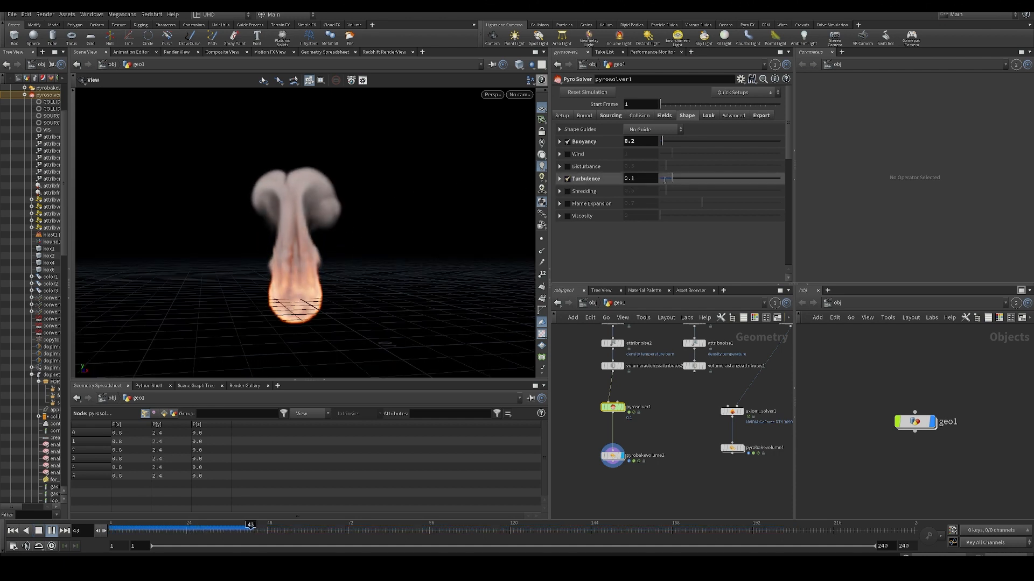
pyautogui.moveTo(672, 178); pyautogui.dragTo(782, 179)
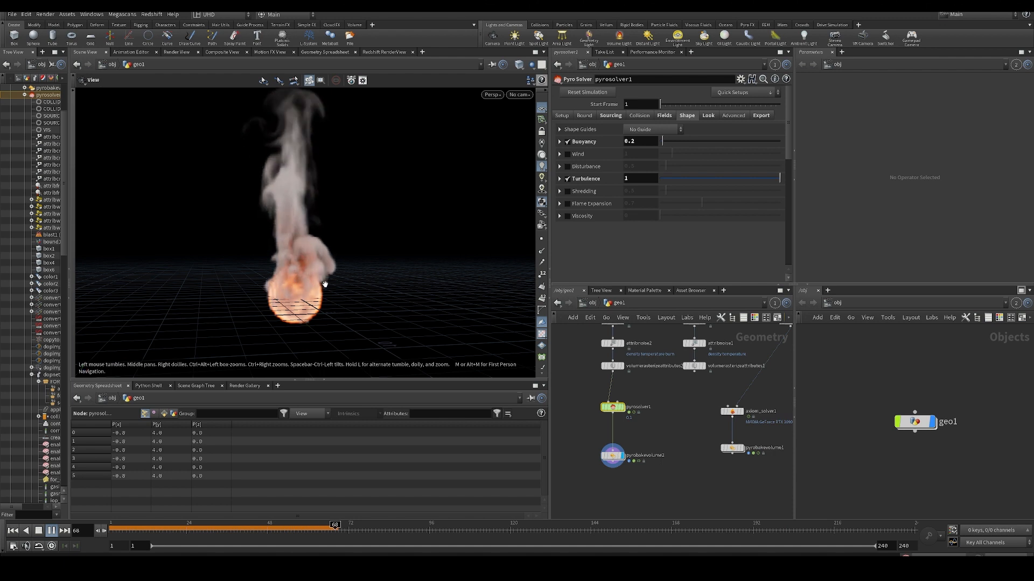
pyautogui.moveTo(323, 237); pyautogui.dragTo(282, 232)
pyautogui.moveTo(332, 272); pyautogui.dragTo(324, 277)
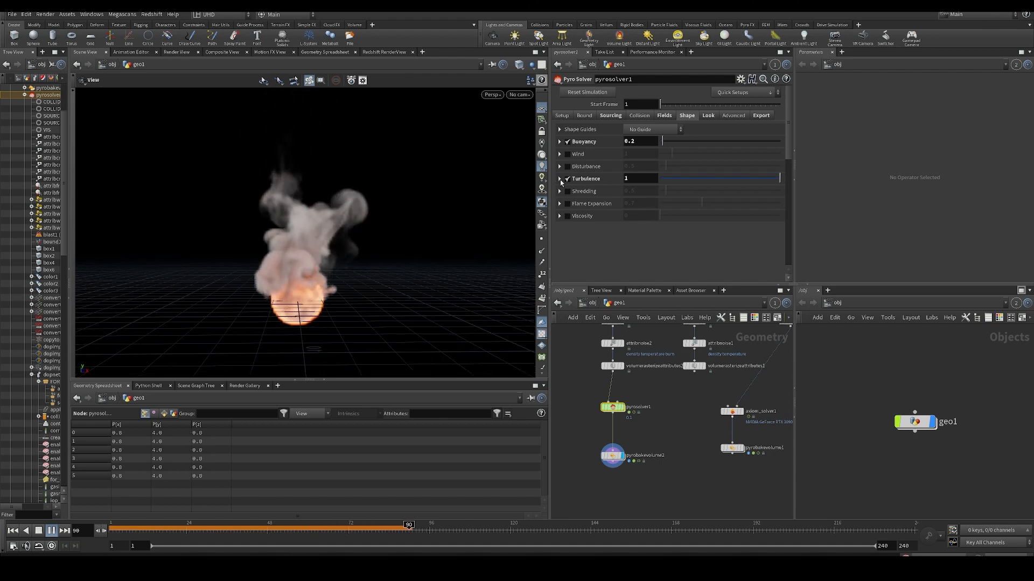
# - Expand the Turbulence settings, set Turbulence to 0.827, and inspect the resulting smoke and fire
pyautogui.click(559, 179)
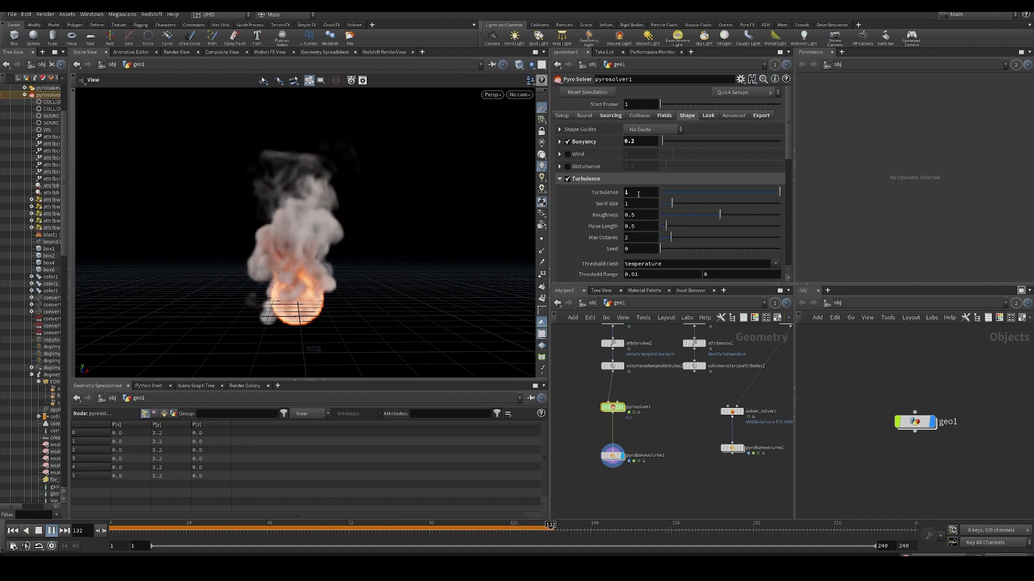
pyautogui.moveTo(331, 254)
pyautogui.mouseDown()
pyautogui.moveTo(364, 266)
pyautogui.moveTo(324, 266)
pyautogui.mouseUp()
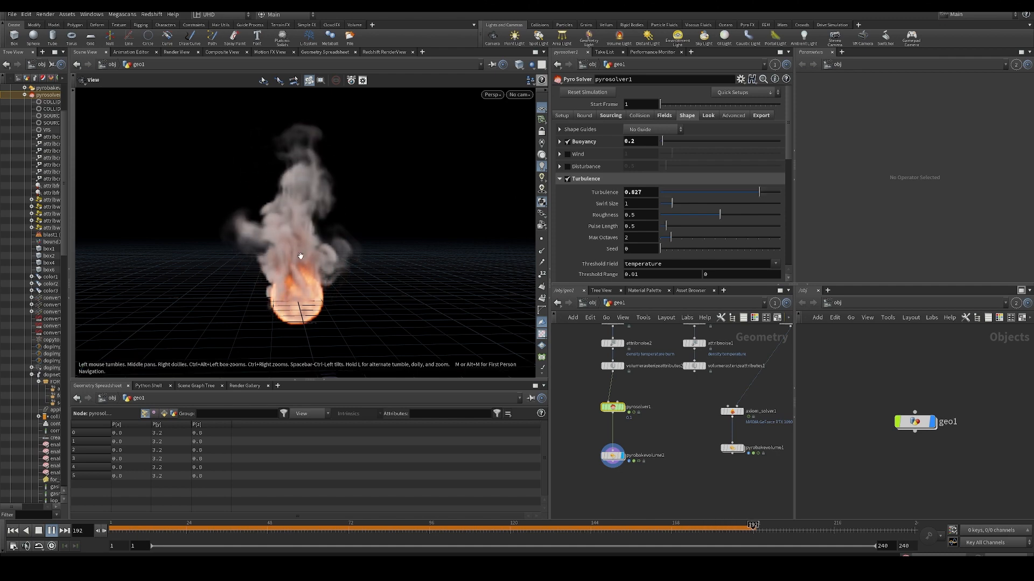
pyautogui.moveTo(300, 256); pyautogui.dragTo(280, 205)
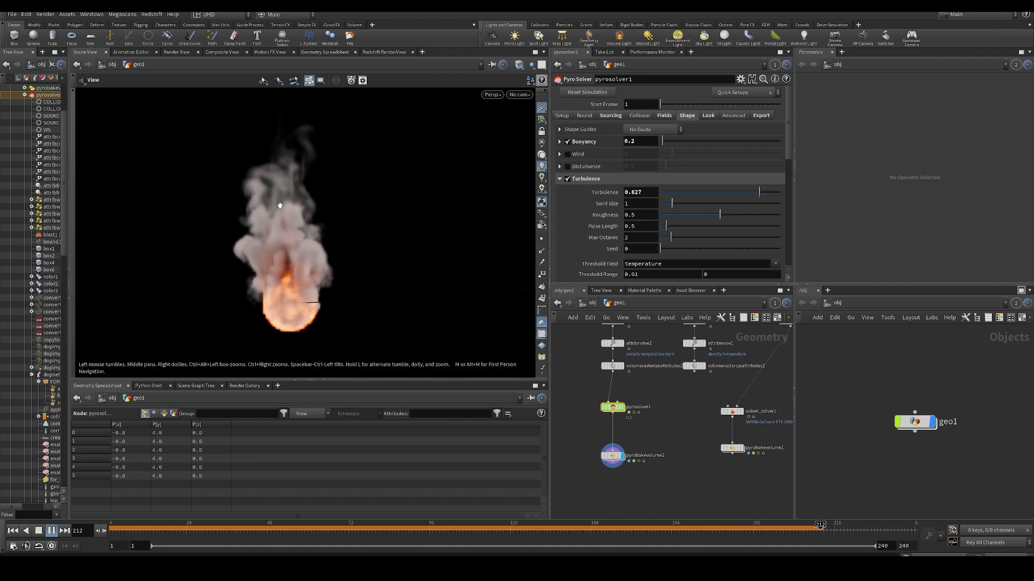
pyautogui.moveTo(311, 265); pyautogui.dragTo(315, 249)
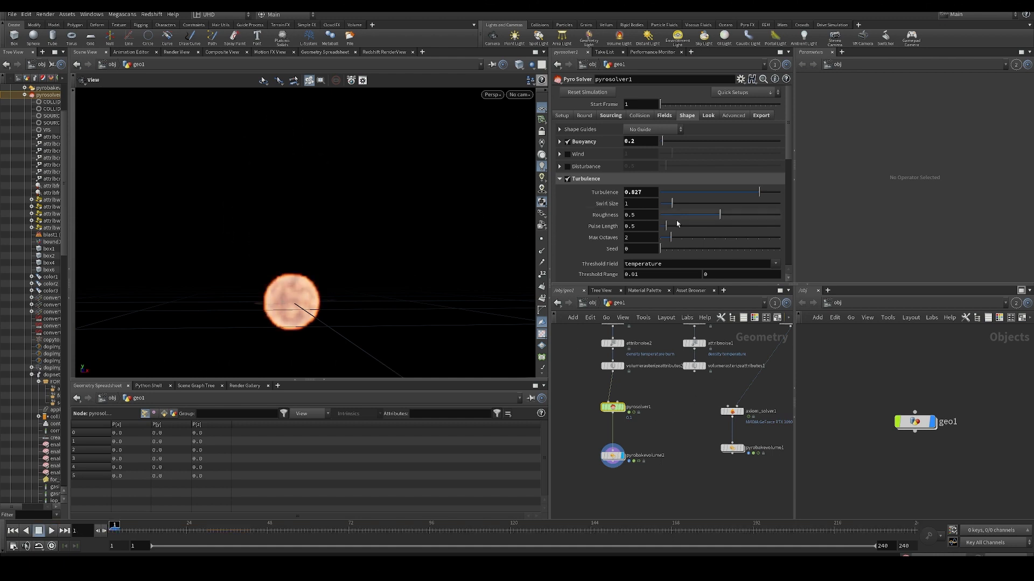
# - Look briefly inside pyrosolver1's FORCES network and turn off the solver's built-in Turbulence
pyautogui.scroll(-3, 657, 243)
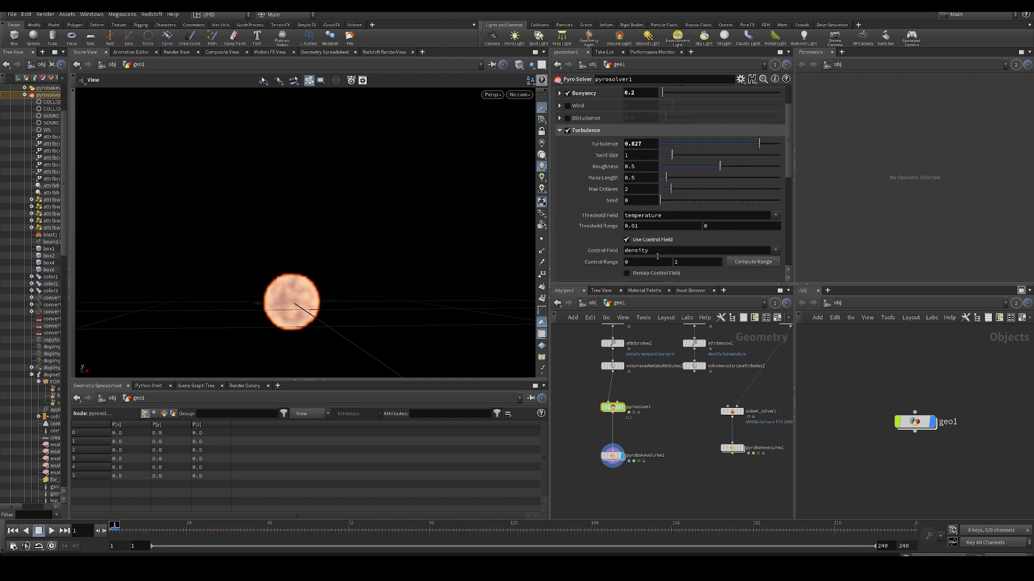
pyautogui.doubleClick(602, 409)
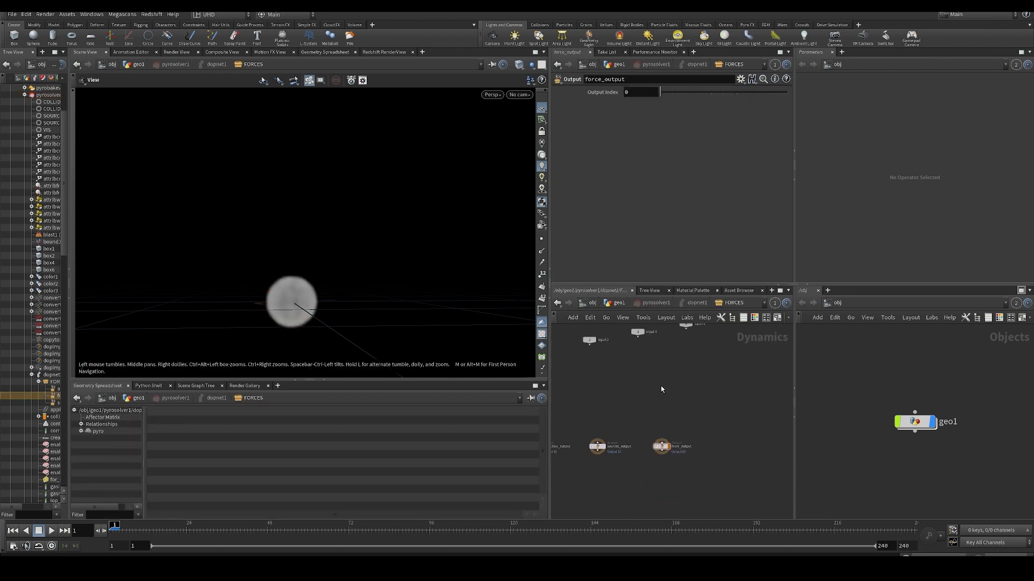
pyautogui.press('u')
pyautogui.press('u')
pyautogui.press('u')
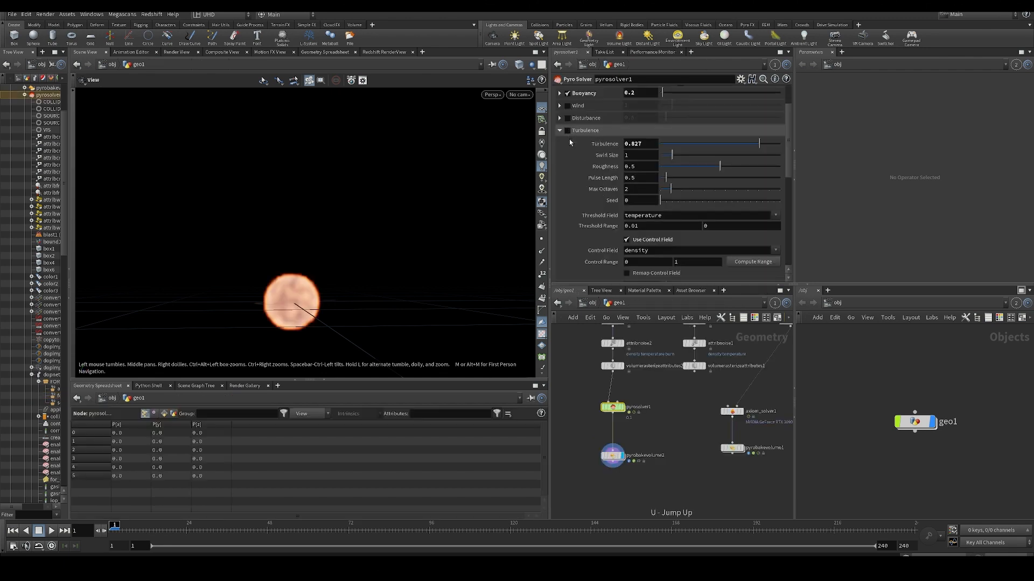
# - Add a Gas Turbulence node inside pyrosolver1's FORCES network, feeding force_output, and simulate
pyautogui.doubleClick(602, 408)
pyautogui.press('Tab')
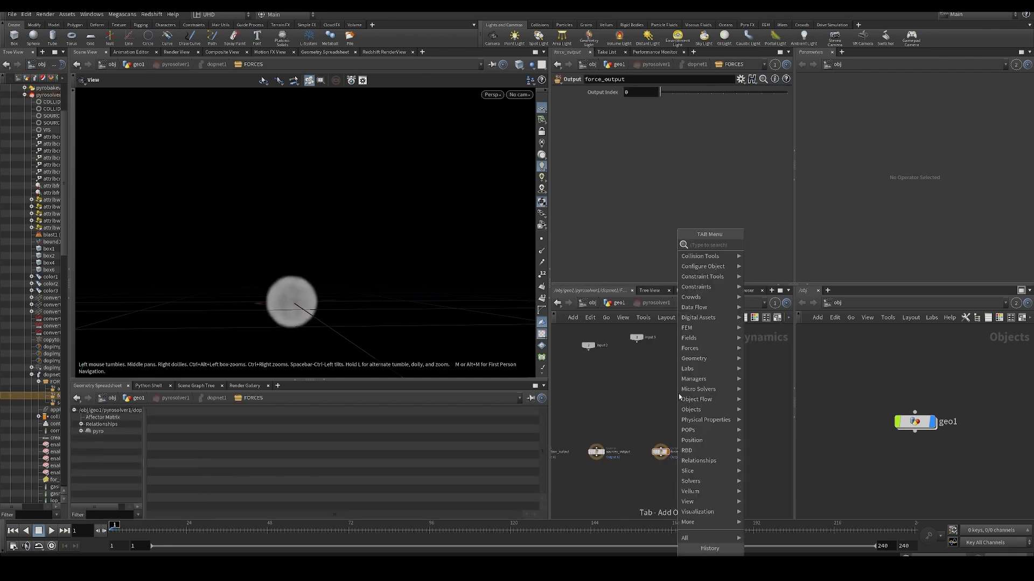
pyautogui.write('turb')
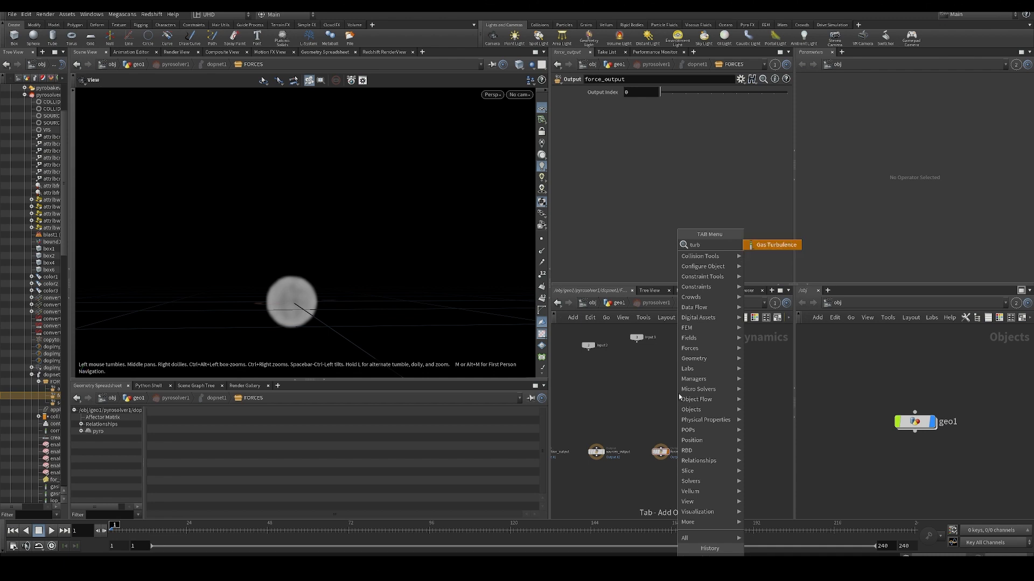
pyautogui.press('Return')
pyautogui.click(679, 394)
pyautogui.moveTo(678, 394); pyautogui.dragTo(662, 393)
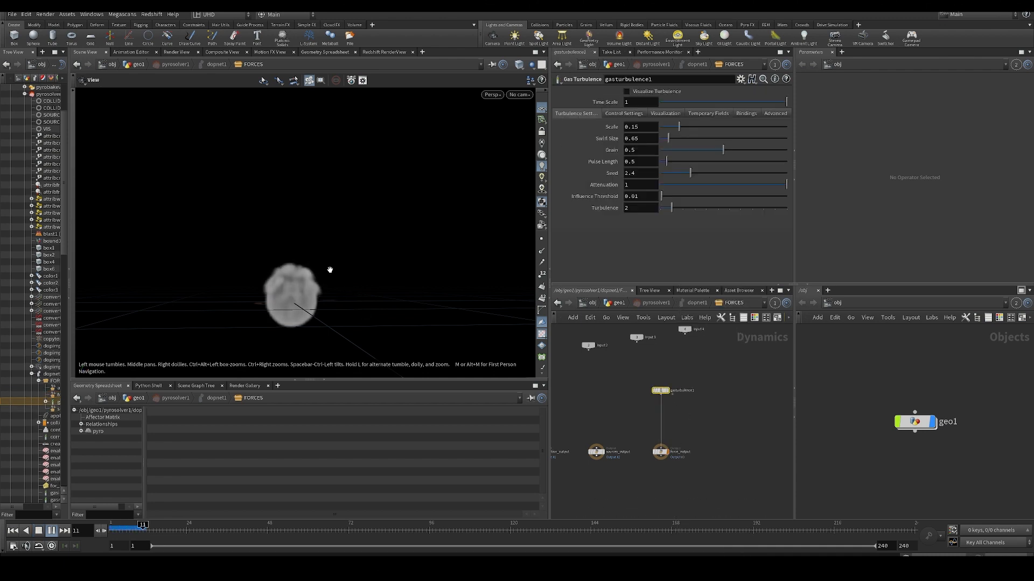
# - Set gasturbulence1's Scale to 1 and Swirl Size to 1.02, watch the smoke, and rewind to the first frame
pyautogui.moveTo(681, 127); pyautogui.dragTo(787, 128)
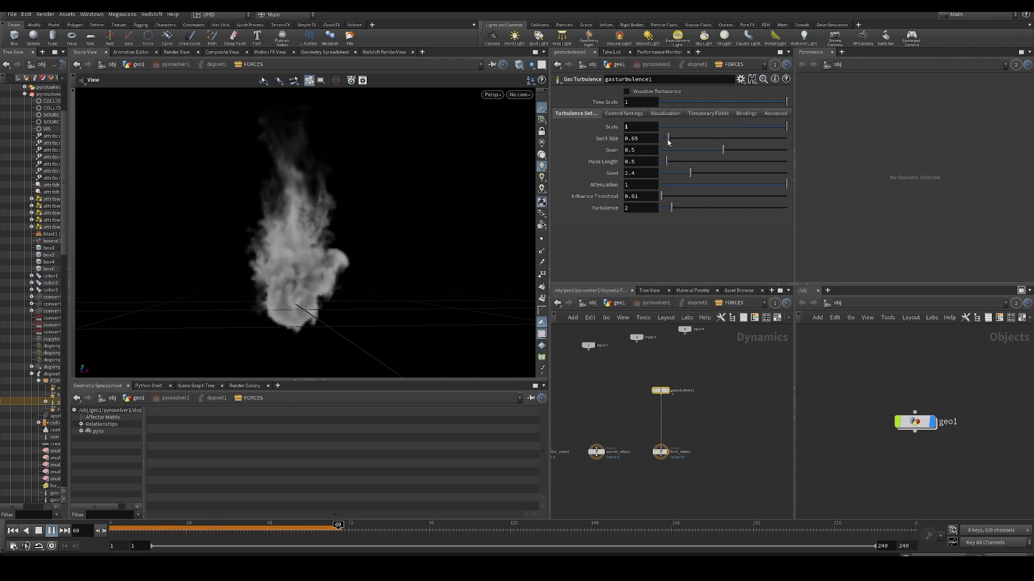
pyautogui.moveTo(668, 138); pyautogui.dragTo(673, 138)
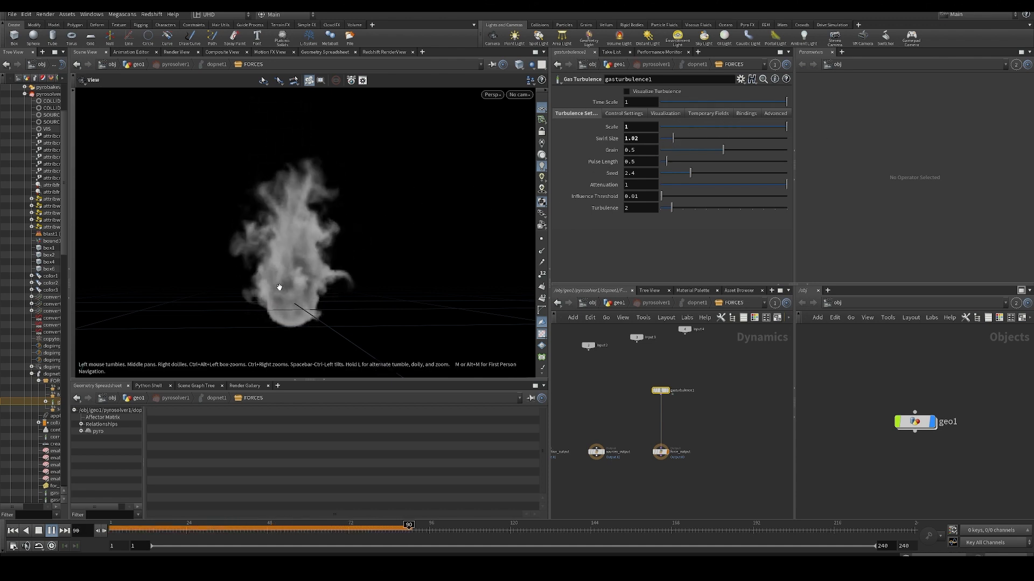
pyautogui.hotkey('ctrl', 'Up')
# - Insert a Merge node between gasturbulence1 and force_output, and return to pyrosolver1's Shape settings in geo1
pyautogui.press('Tab')
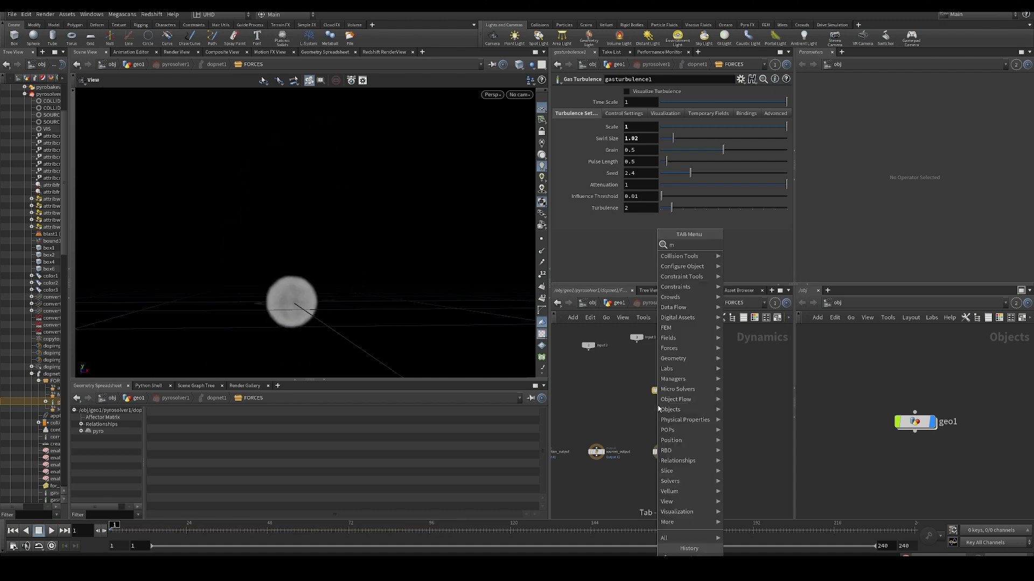
pyautogui.write('merge')
pyautogui.press('Return')
pyautogui.click(661, 410)
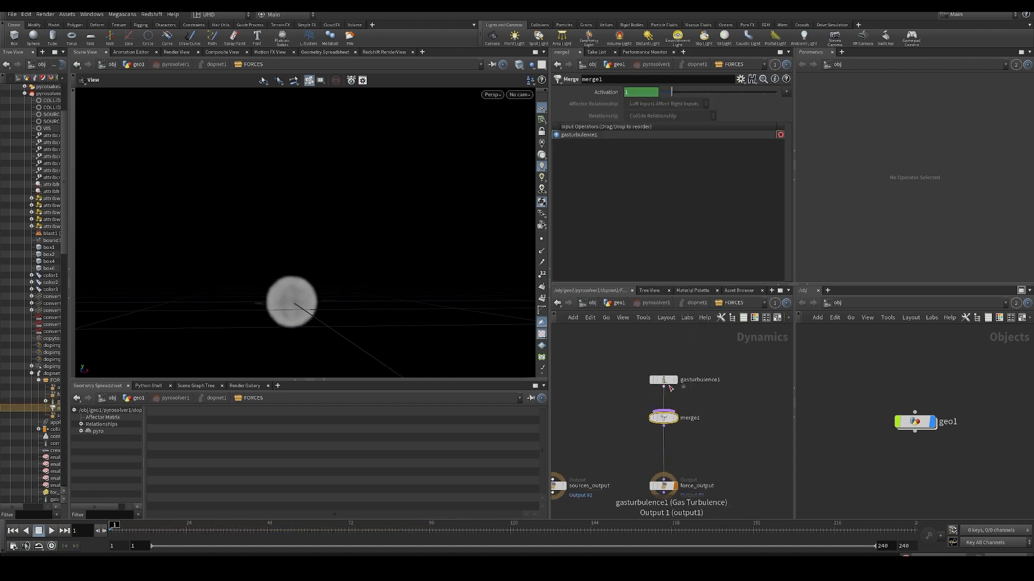
pyautogui.moveTo(670, 385); pyautogui.dragTo(644, 374)
pyautogui.click(709, 395)
pyautogui.scroll(-2, 707, 387)
pyautogui.moveTo(706, 380); pyautogui.dragTo(688, 400, button='middle')
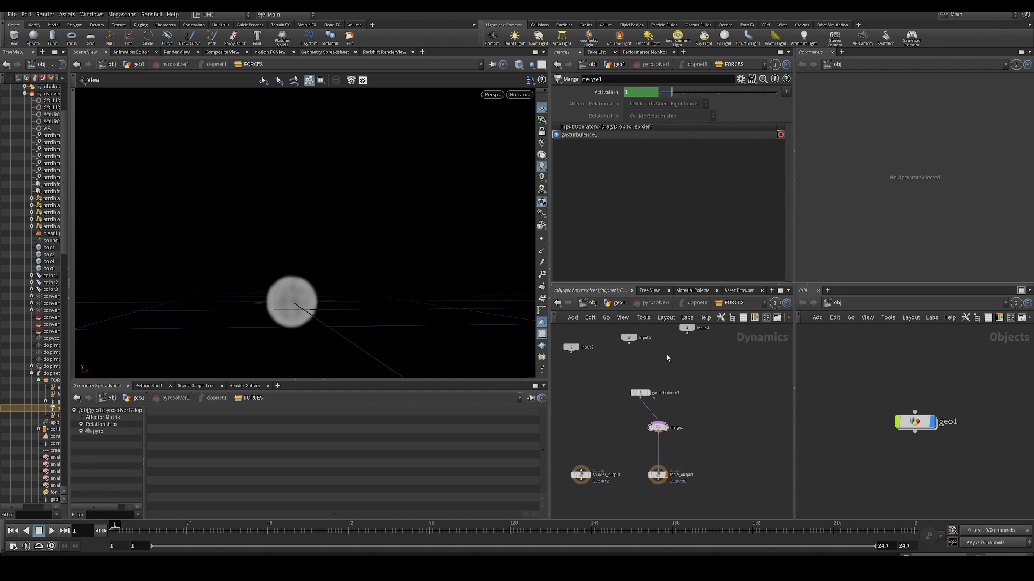
pyautogui.press('u')
pyautogui.press('u')
pyautogui.press('u')
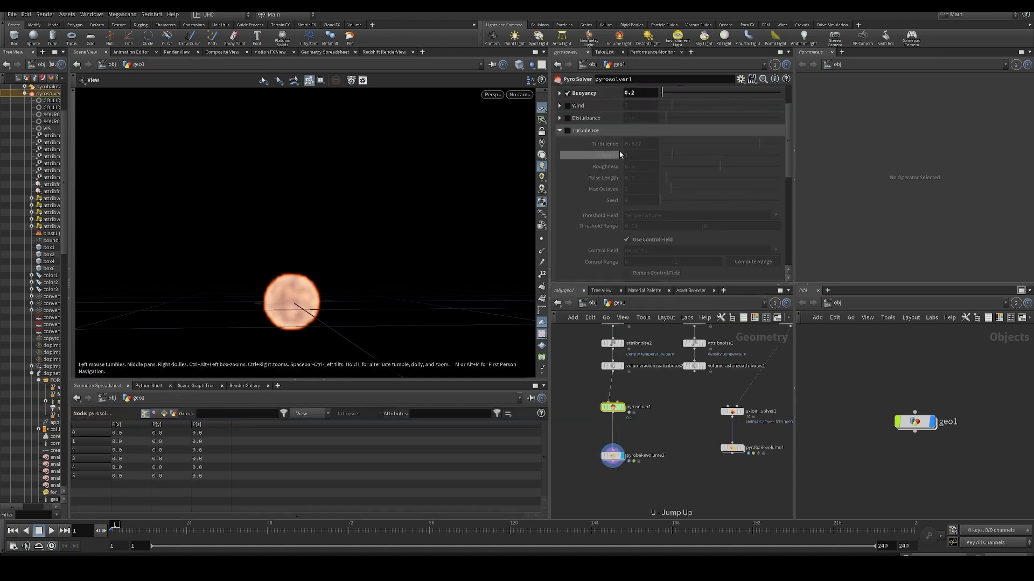
pyautogui.scroll(3, 620, 154)
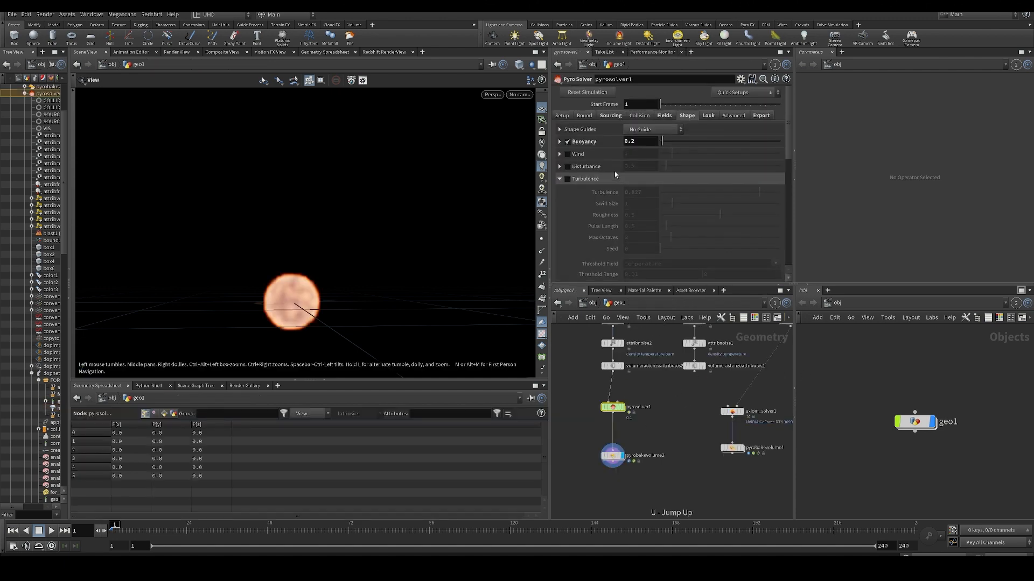
# - Delete the Merge and Gas Turbulence nodes from pyrosolver1's FORCES network and return to geo1
pyautogui.doubleClick(613, 408)
pyautogui.moveTo(734, 444); pyautogui.dragTo(732, 443)
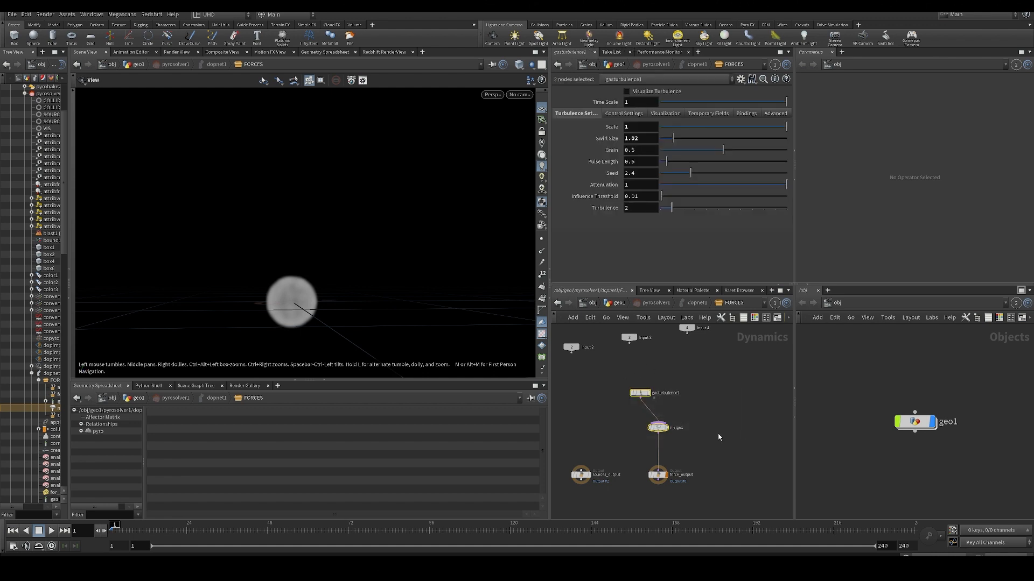
pyautogui.scroll(-2, 672, 428)
pyautogui.moveTo(692, 429)
pyautogui.mouseDown(button='middle')
pyautogui.moveTo(725, 424)
pyautogui.moveTo(697, 435)
pyautogui.mouseUp(button='middle')
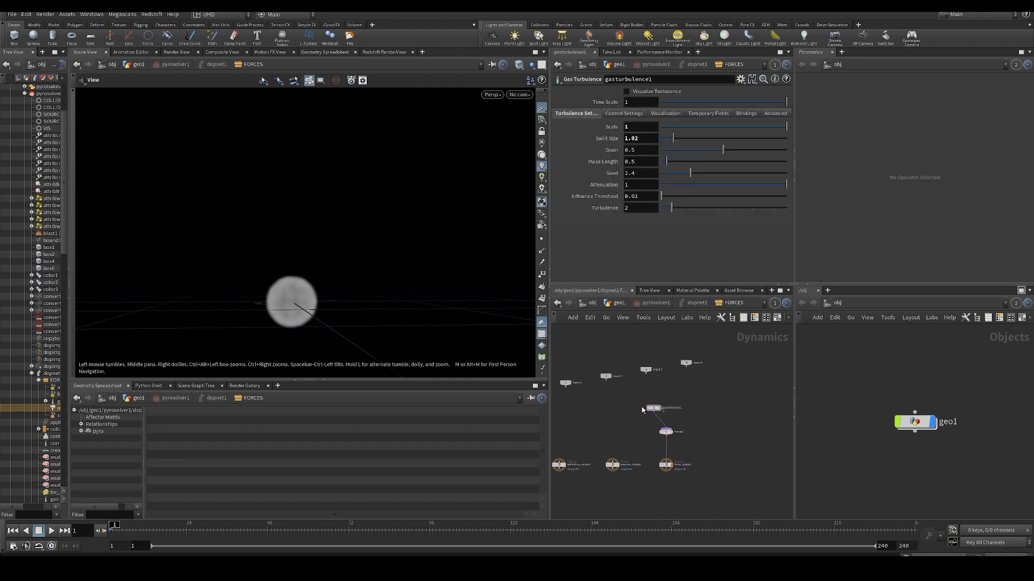
pyautogui.moveTo(652, 411); pyautogui.dragTo(682, 453)
pyautogui.scroll(-2, 720, 417)
pyautogui.scroll(3, 683, 415)
pyautogui.press('Delete')
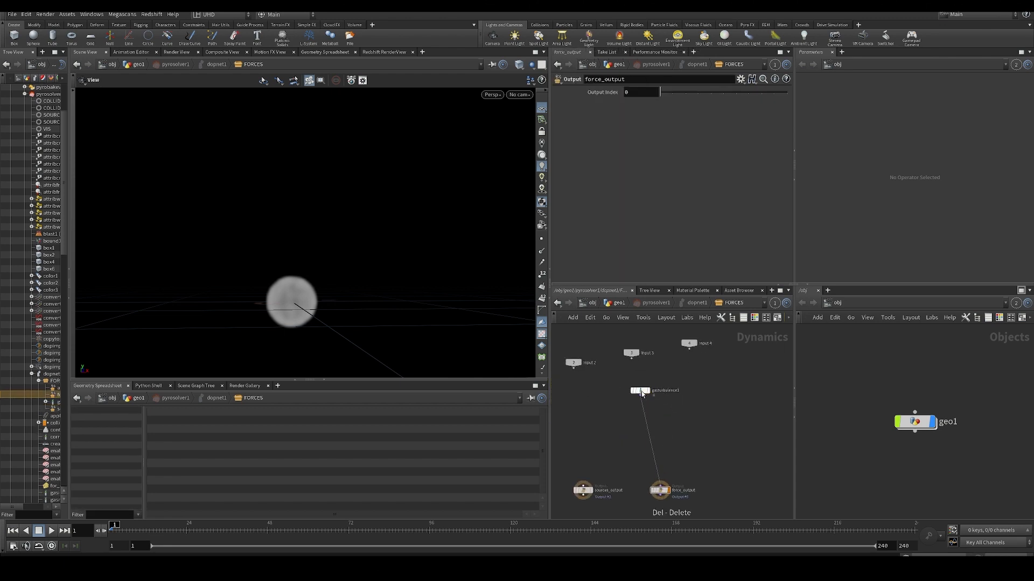
pyautogui.moveTo(641, 392); pyautogui.dragTo(721, 432)
pyautogui.press('Delete')
pyautogui.press('u')
pyautogui.press('u')
pyautogui.press('u')
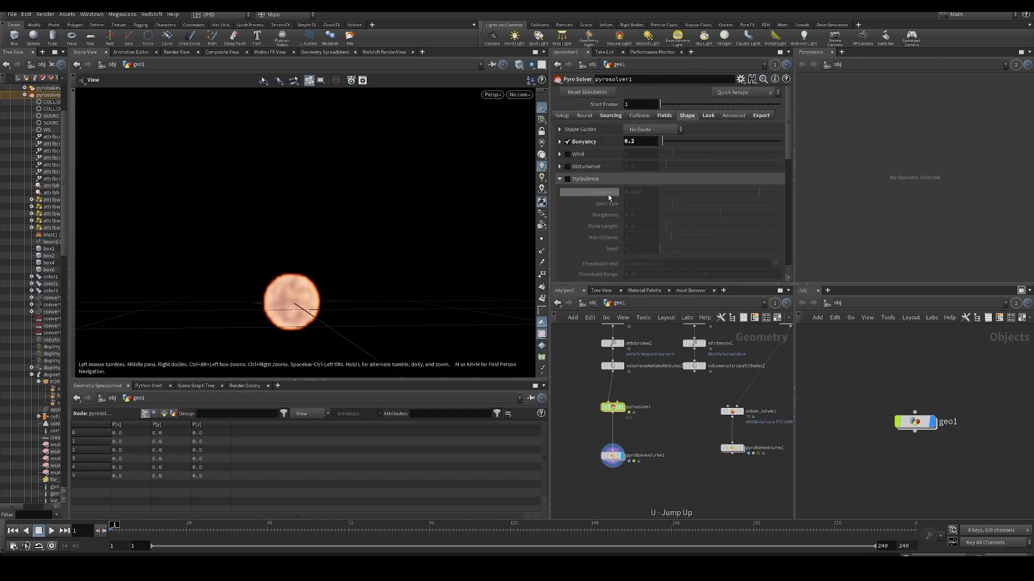
# - Re-enable pyrosolver1's built-in Turbulence, collapse its settings, and replay the simulation
pyautogui.click(568, 179)
pyautogui.click(559, 180)
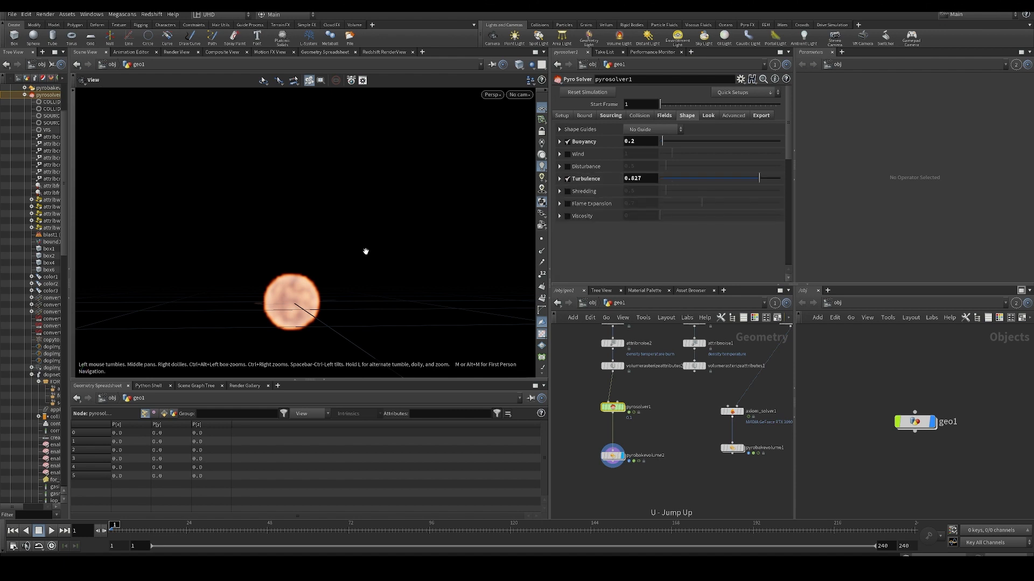
pyautogui.press('Up')
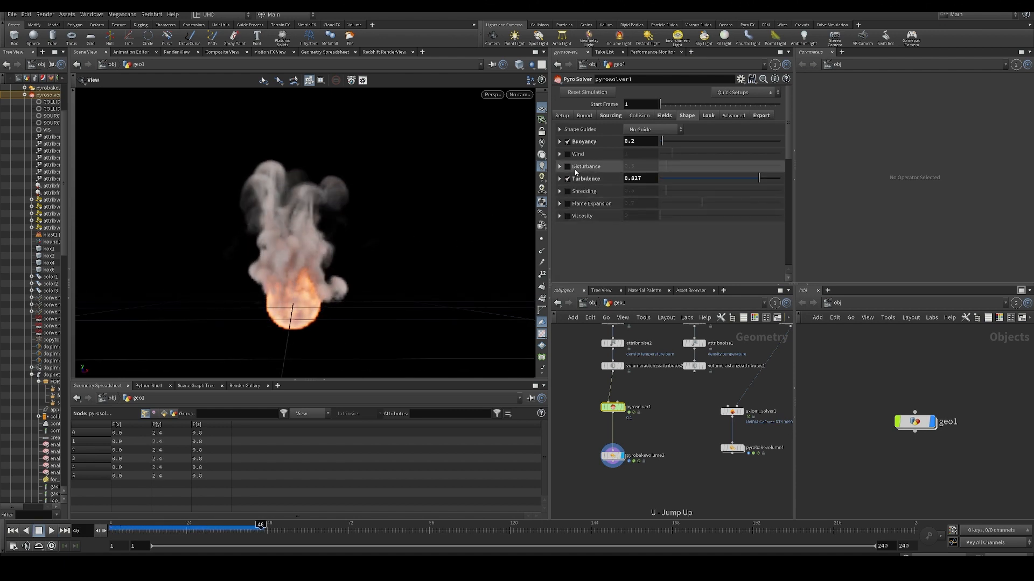
# - Enable Disturbance in pyrosolver1's Shape settings, resimulate from the first frame, and look over its expanded parameters
pyautogui.hotkey('ctrl', 'Up')
pyautogui.click(568, 167)
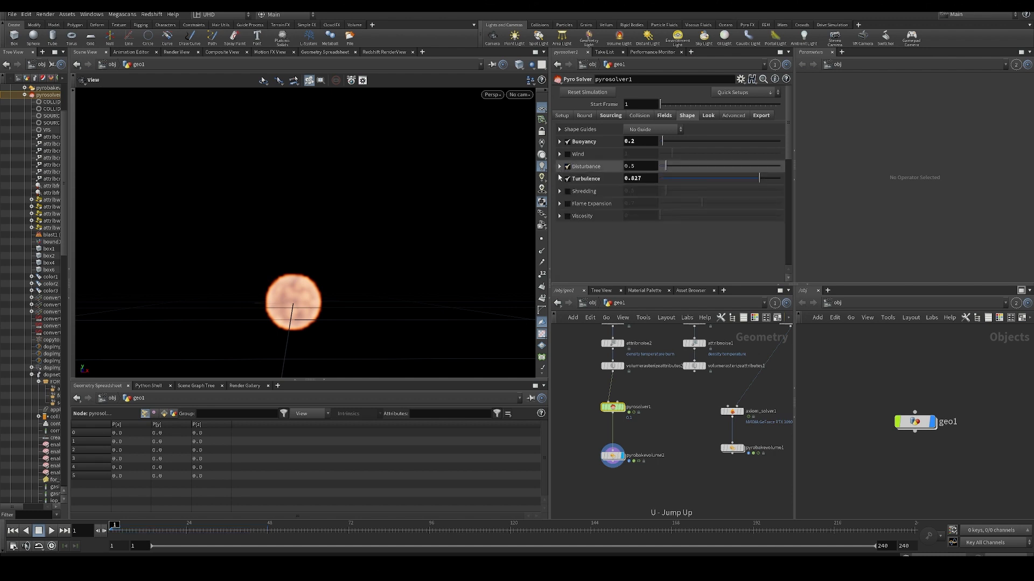
pyautogui.click(560, 167)
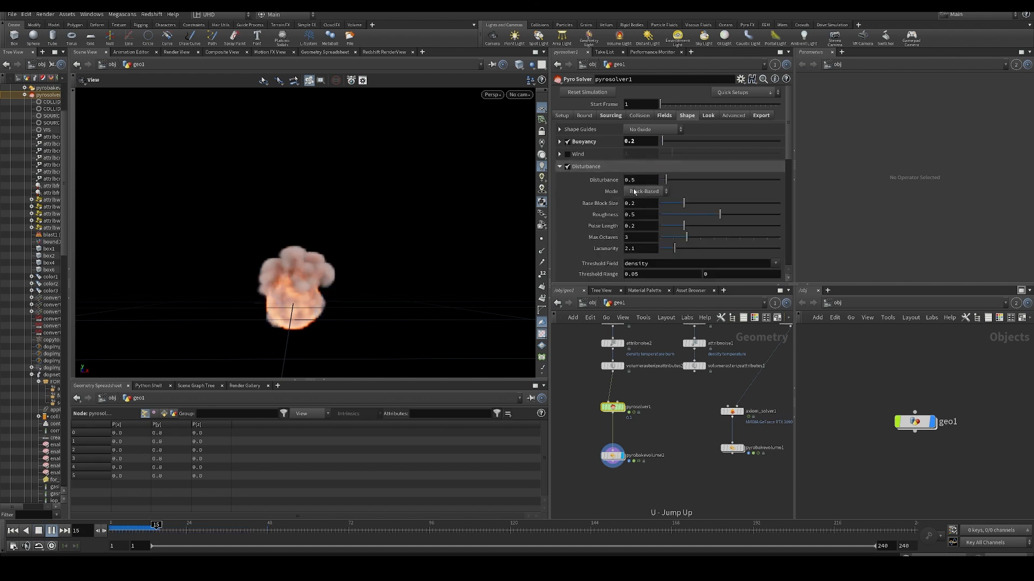
pyautogui.click(560, 167)
# - Disable pyrosolver1's Turbulence and set Disturbance to 10, checking its effect on the rising smoke
pyautogui.click(567, 179)
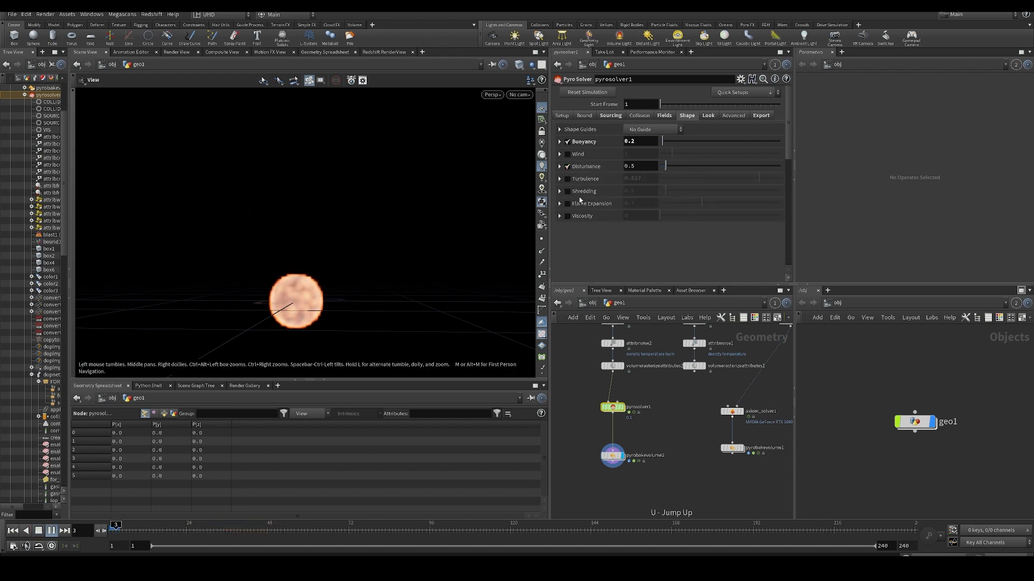
pyautogui.click(646, 168)
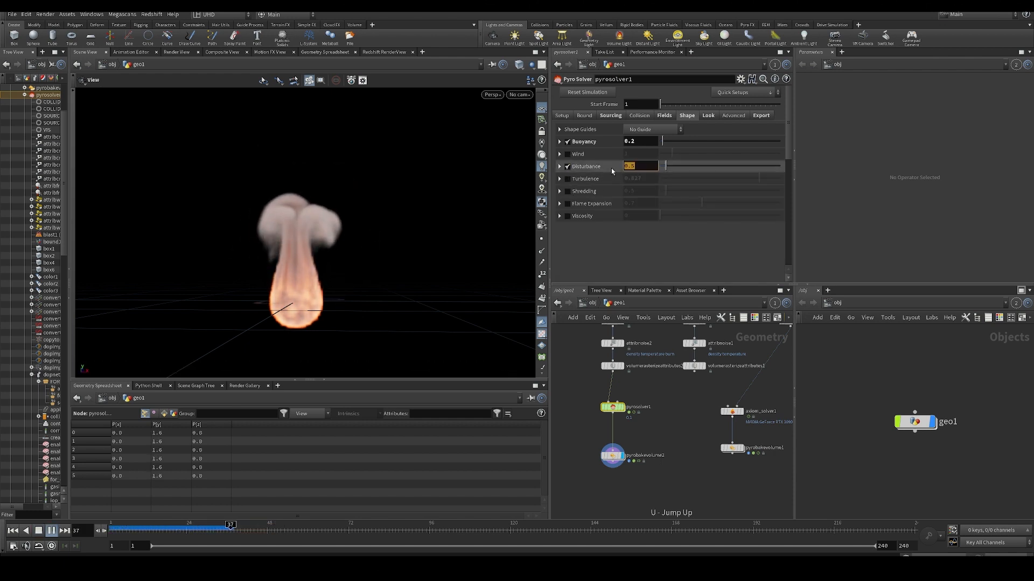
pyautogui.write('10')
pyautogui.press('Return')
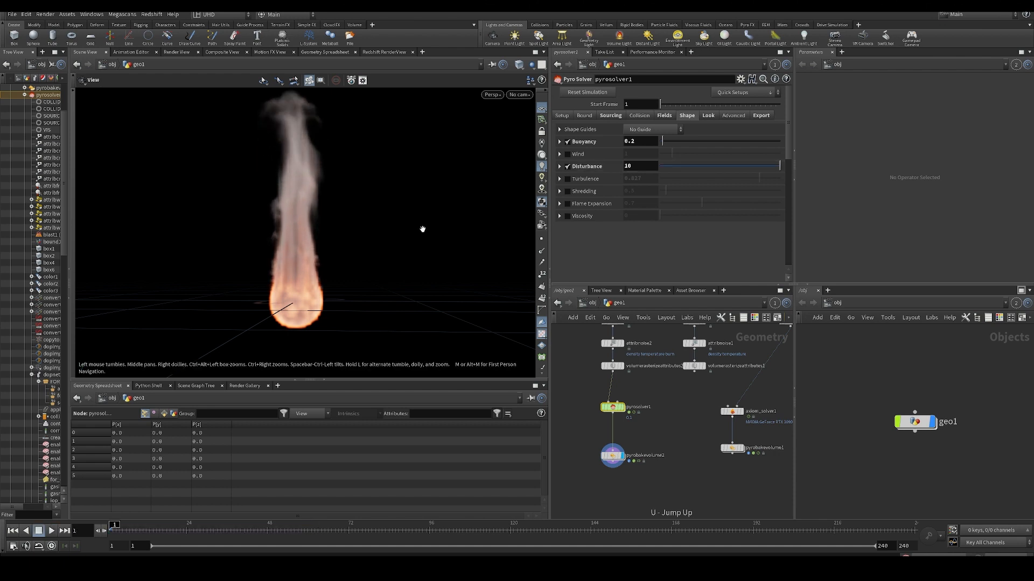
# - Set pyrosolver1's Disturbance to 15 and resimulate the fire from the first frame
pyautogui.scroll(3, 290, 256)
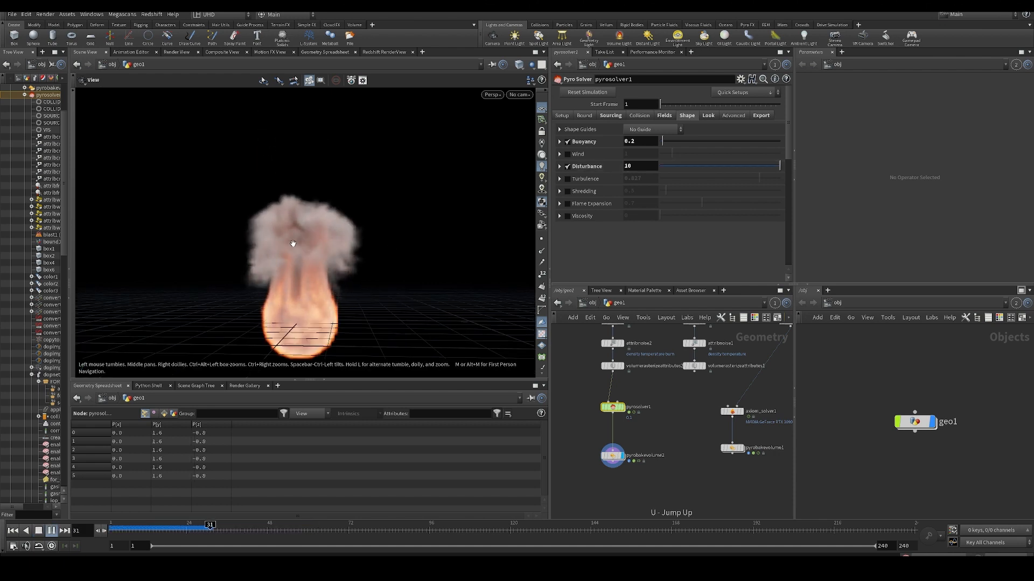
pyautogui.moveTo(293, 243)
pyautogui.mouseDown()
pyautogui.moveTo(319, 232)
pyautogui.moveTo(289, 237)
pyautogui.mouseUp()
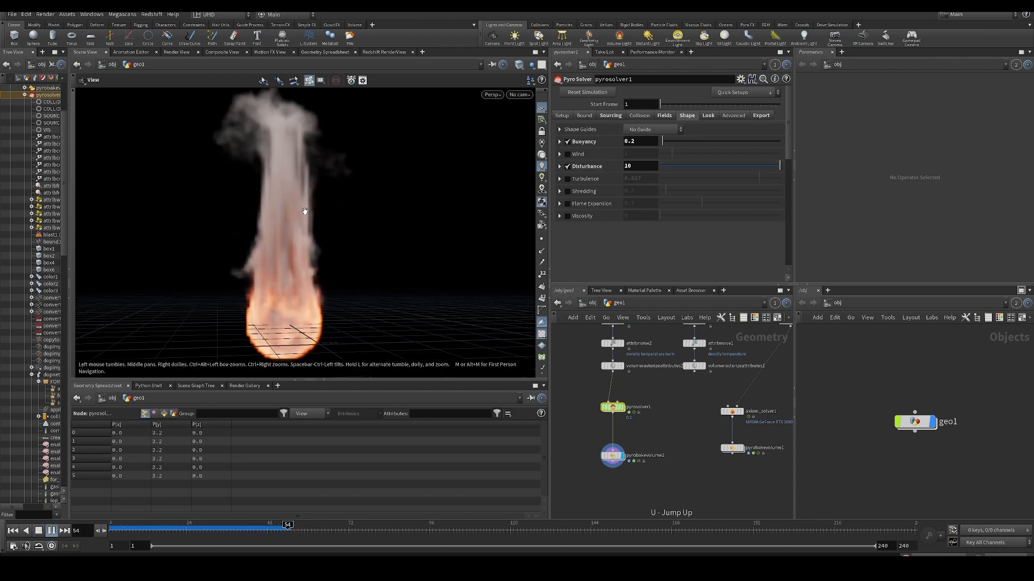
pyautogui.click(592, 166)
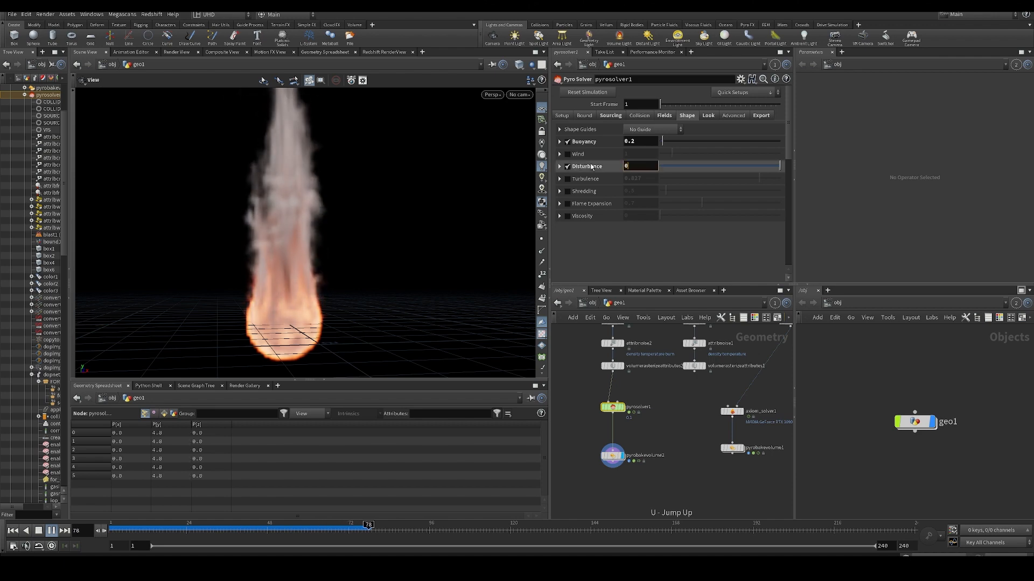
pyautogui.write('15')
pyautogui.press('Return')
pyautogui.hotkey('ctrl', 'Up')
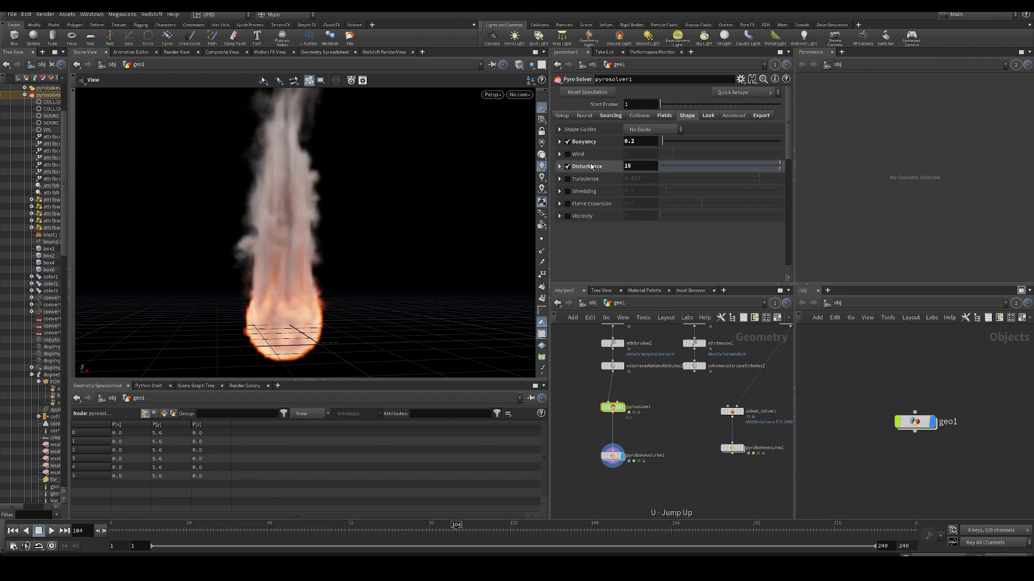
pyautogui.press('Up')
pyautogui.moveTo(668, 446); pyautogui.dragTo(672, 407, button='middle')
pyautogui.middleClick(615, 417)
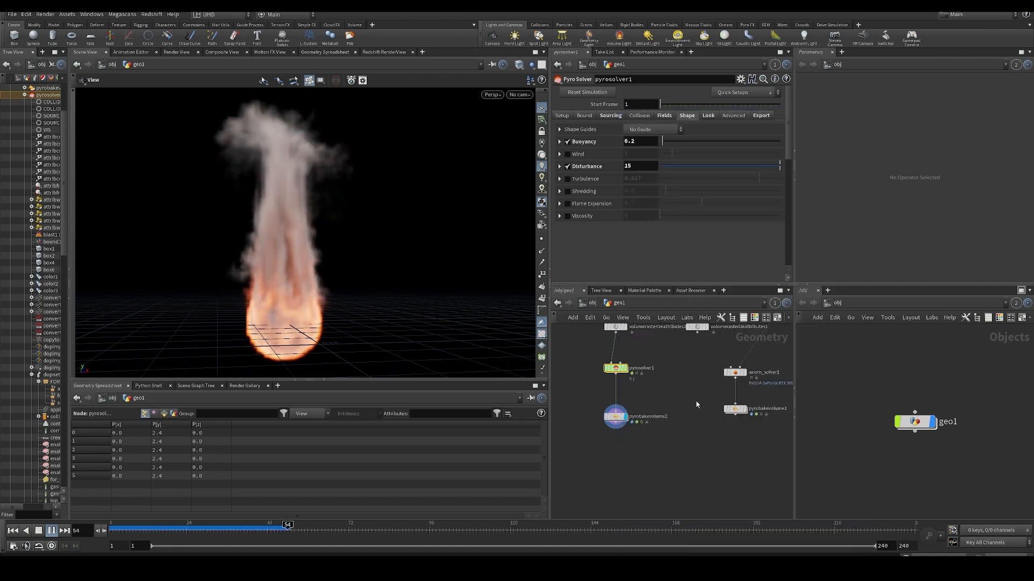
# - Set pyrosolver1's Voxel Size to 0.06, resimulate from the first frame, and check pyrobakevolume2's volume info
pyautogui.hotkey('ctrl', 'Up')
pyautogui.scroll(-4, 723, 431)
pyautogui.moveTo(721, 427); pyautogui.dragTo(703, 438, button='middle')
pyautogui.scroll(3, 700, 409)
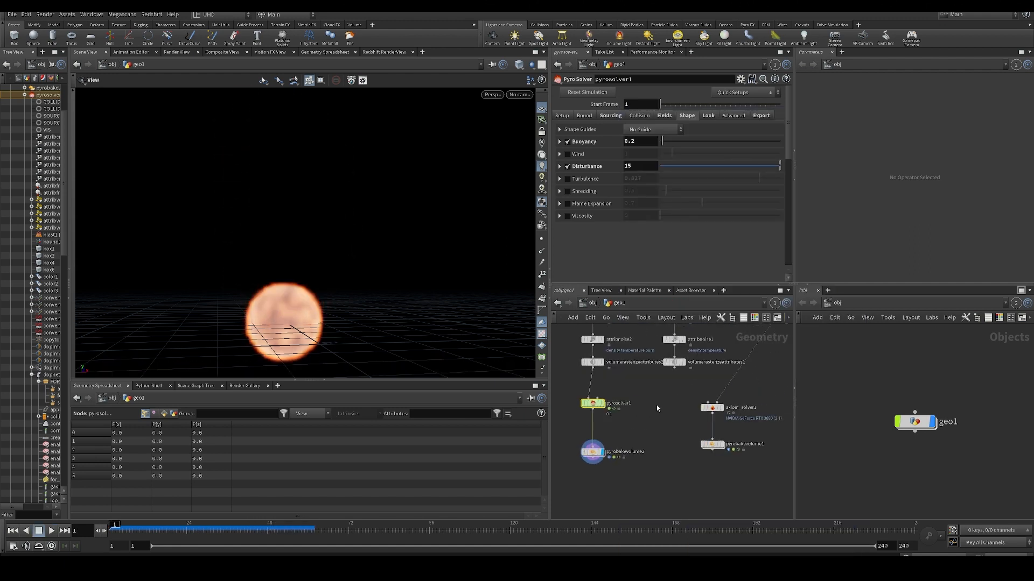
pyautogui.click(563, 115)
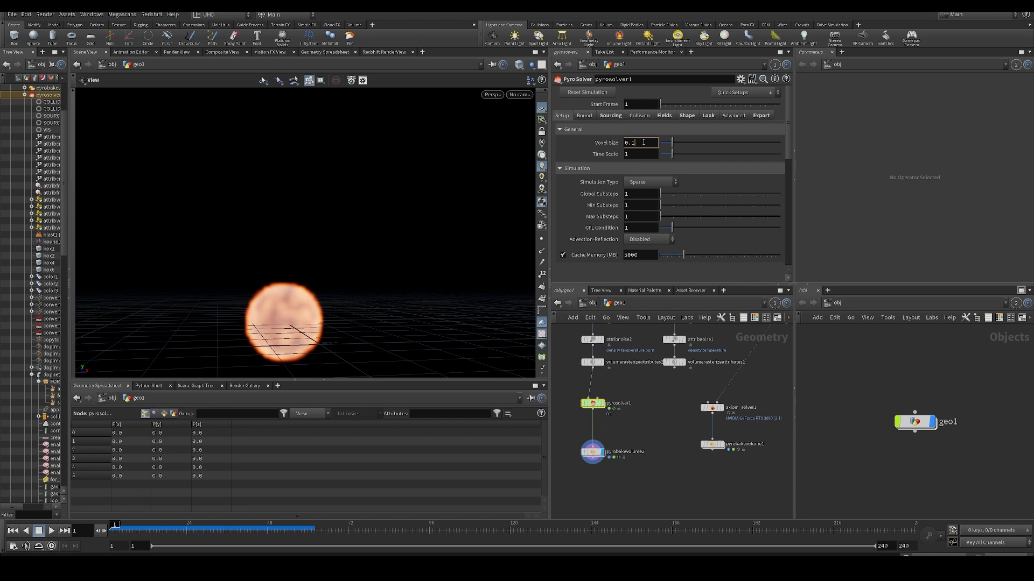
pyautogui.press('Return')
pyautogui.press('Up')
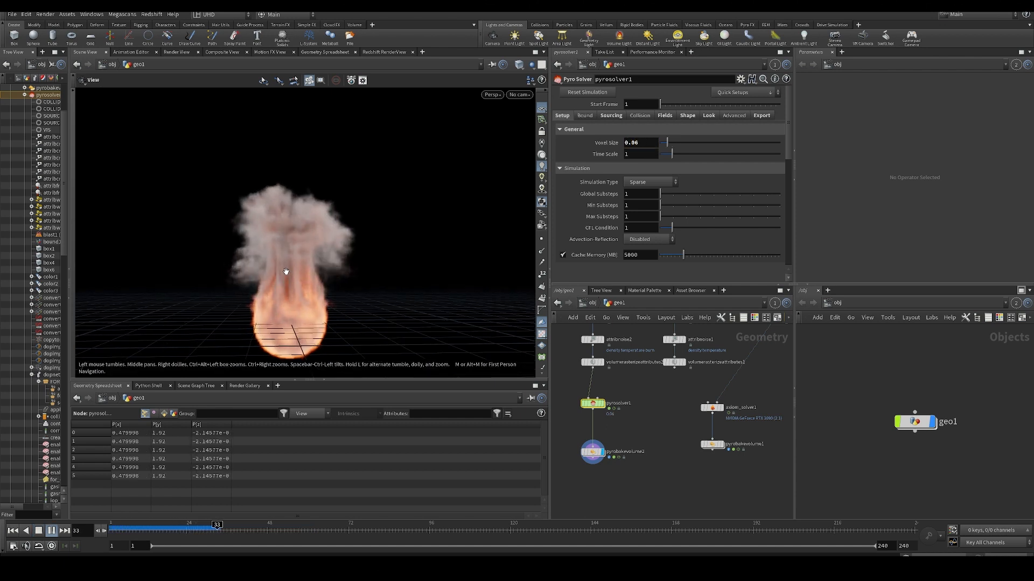
pyautogui.middleClick(592, 452)
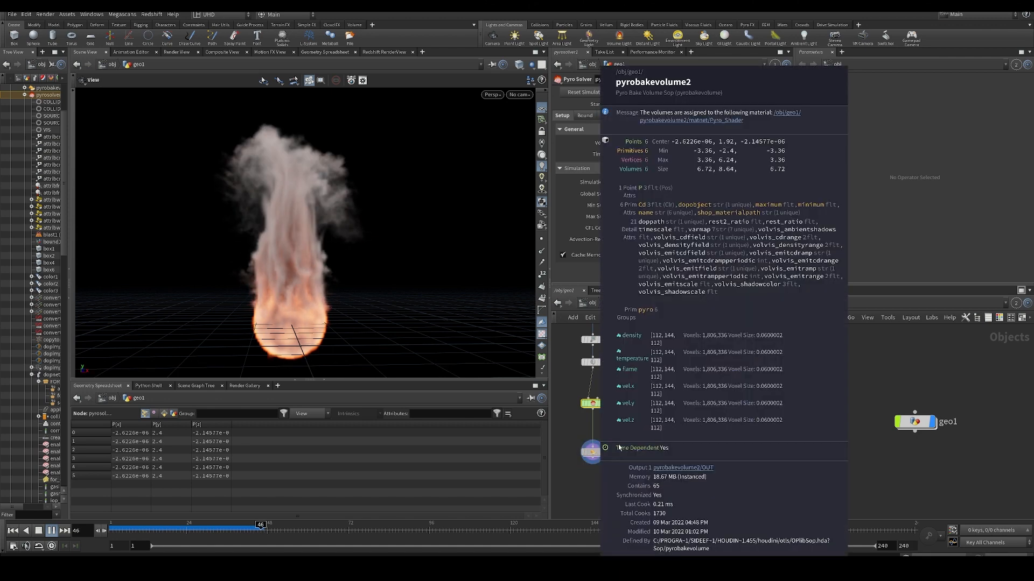
pyautogui.moveTo(350, 237); pyautogui.dragTo(312, 262)
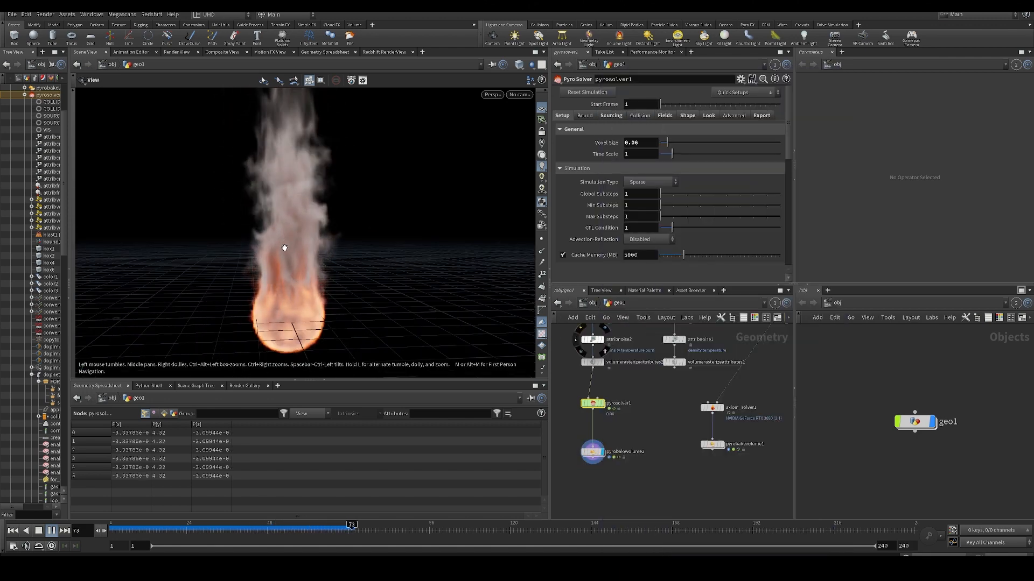
# - Replay the finer-resolution simulation from the first frame and scrub to frame 70 to examine the plume
pyautogui.hotkey('ctrl', 'Up')
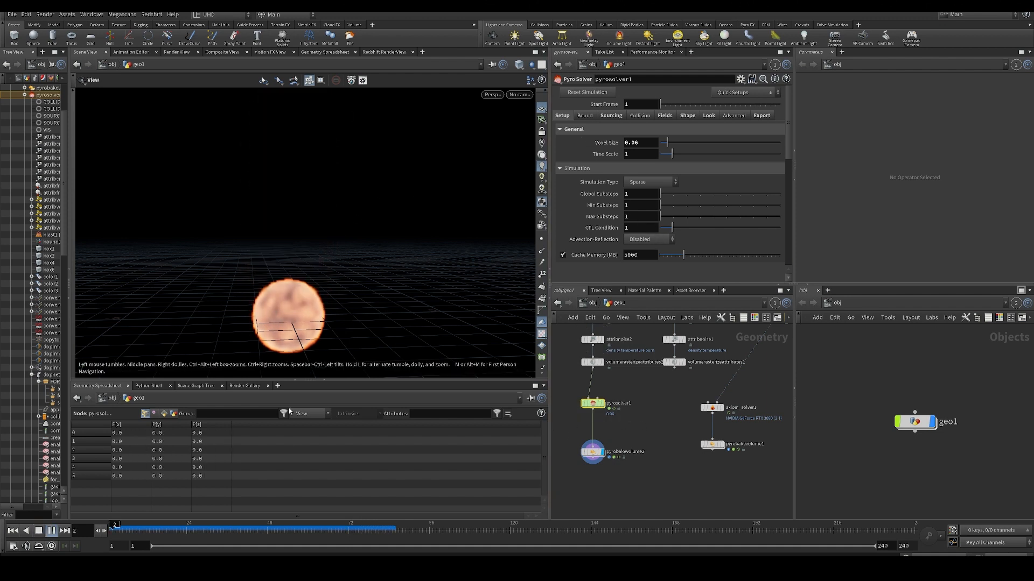
pyautogui.press('Up')
pyautogui.hotkey('ctrl', 'Up')
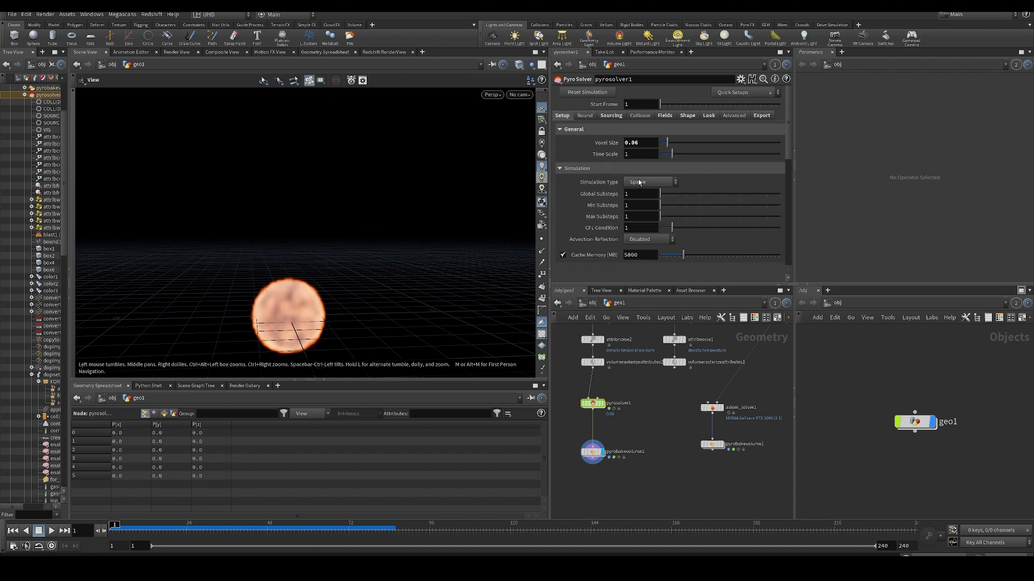
pyautogui.press('Up')
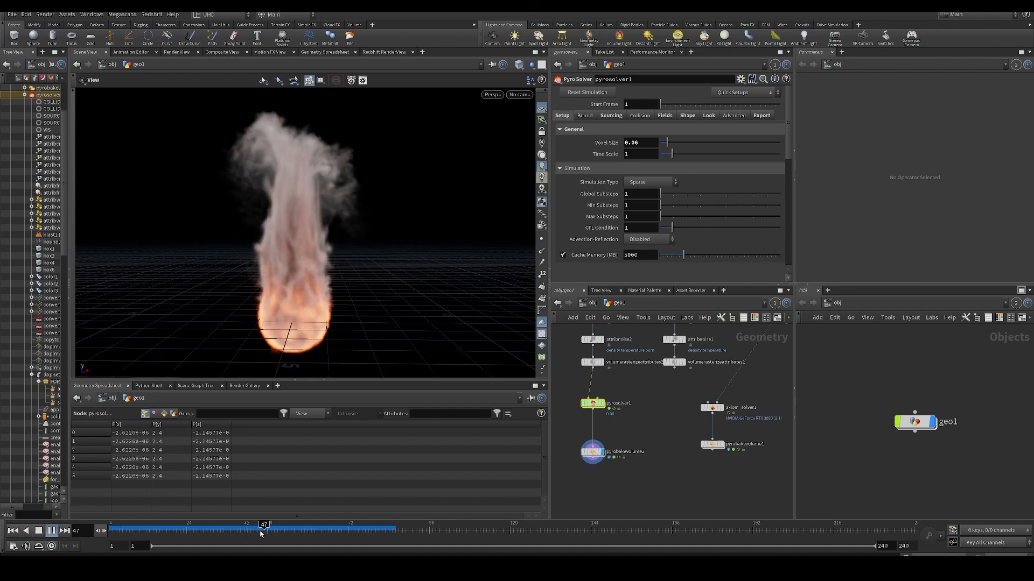
pyautogui.moveTo(262, 534); pyautogui.dragTo(342, 531)
pyautogui.scroll(-4, 345, 339)
pyautogui.moveTo(333, 270); pyautogui.dragTo(279, 210)
# - Add a Box node fed by pyrobakevolume2, display it, and view the bounding box from above
pyautogui.scroll(-5, 327, 269)
pyautogui.moveTo(654, 477); pyautogui.dragTo(666, 438, button='middle')
pyautogui.press('Tab')
pyautogui.write('box')
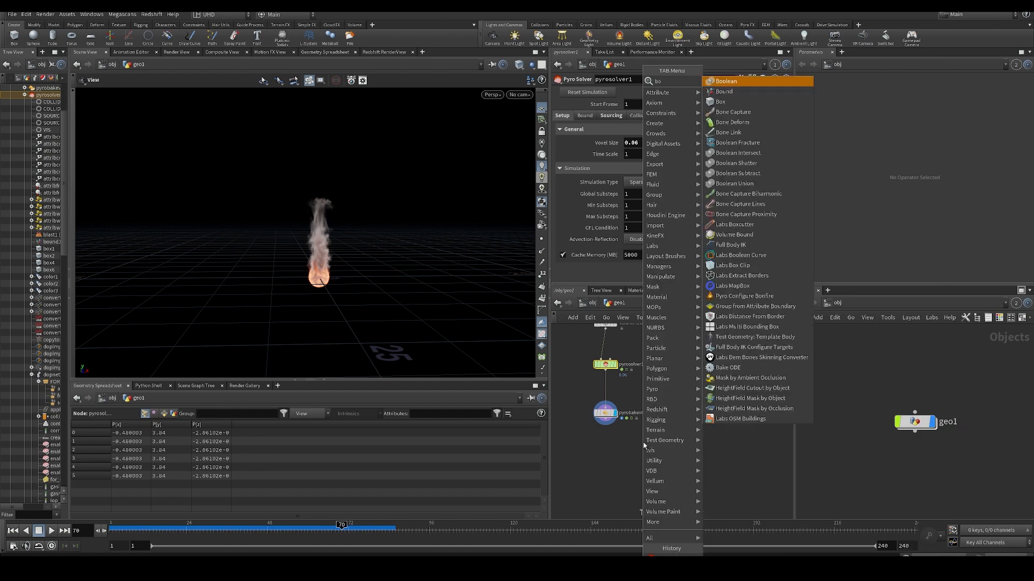
pyautogui.press('Return')
pyautogui.click(644, 443)
pyautogui.click(606, 420)
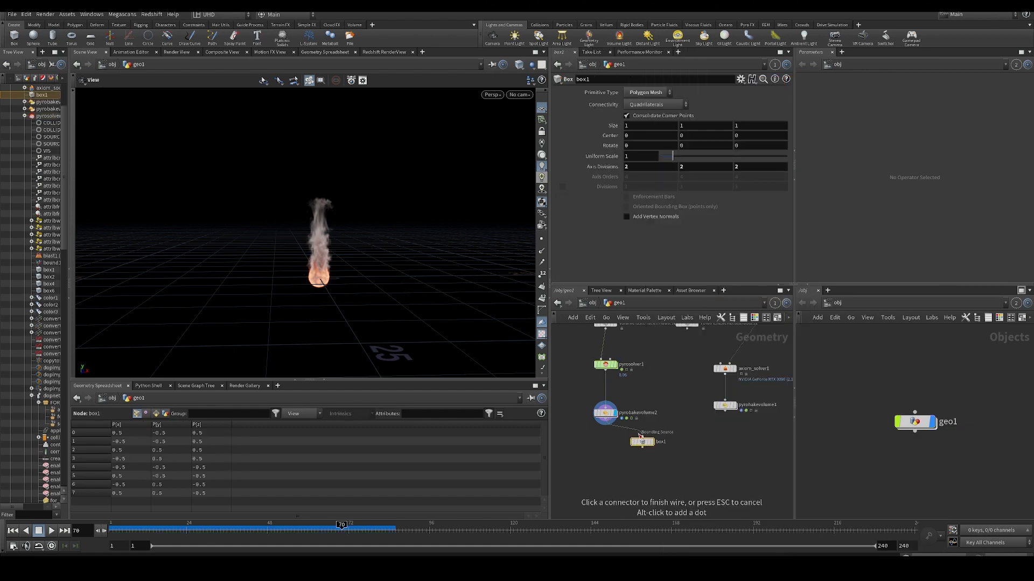
pyautogui.click(642, 437)
pyautogui.click(651, 442)
pyautogui.moveTo(403, 247); pyautogui.dragTo(308, 227)
pyautogui.moveTo(304, 310); pyautogui.dragTo(369, 328)
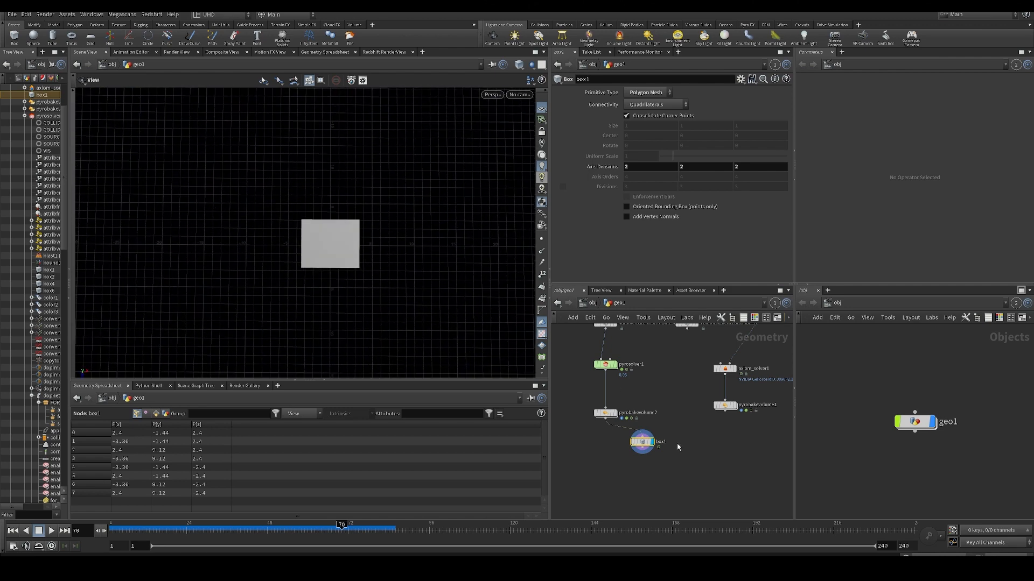
# - Add a Transform node fed by pyrobakevolume2 and move the copy about 5.26 in X and -6.39 in Z
pyautogui.press('Tab')
pyautogui.write('trans')
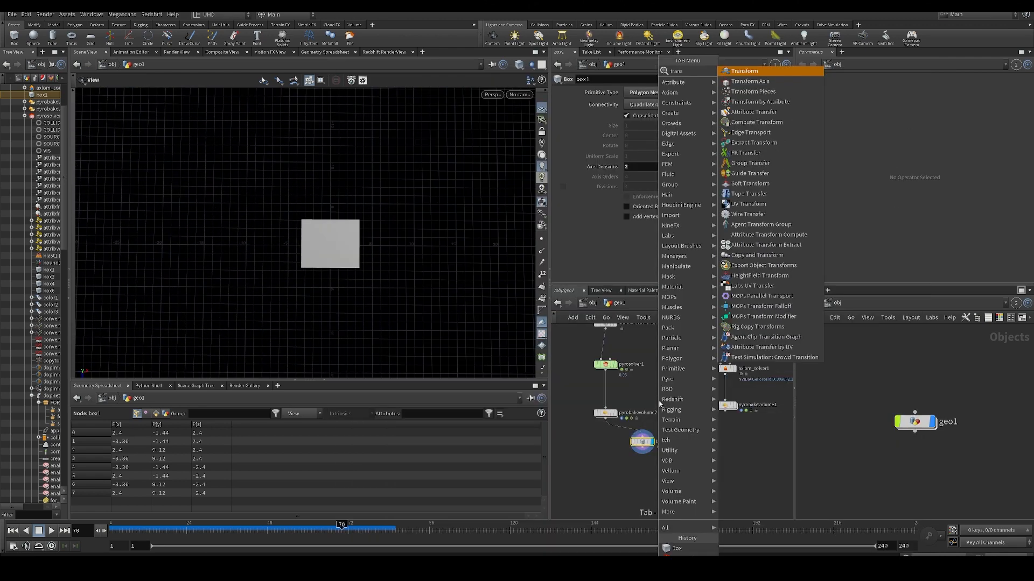
pyautogui.press('Return')
pyautogui.click(660, 401)
pyautogui.click(607, 418)
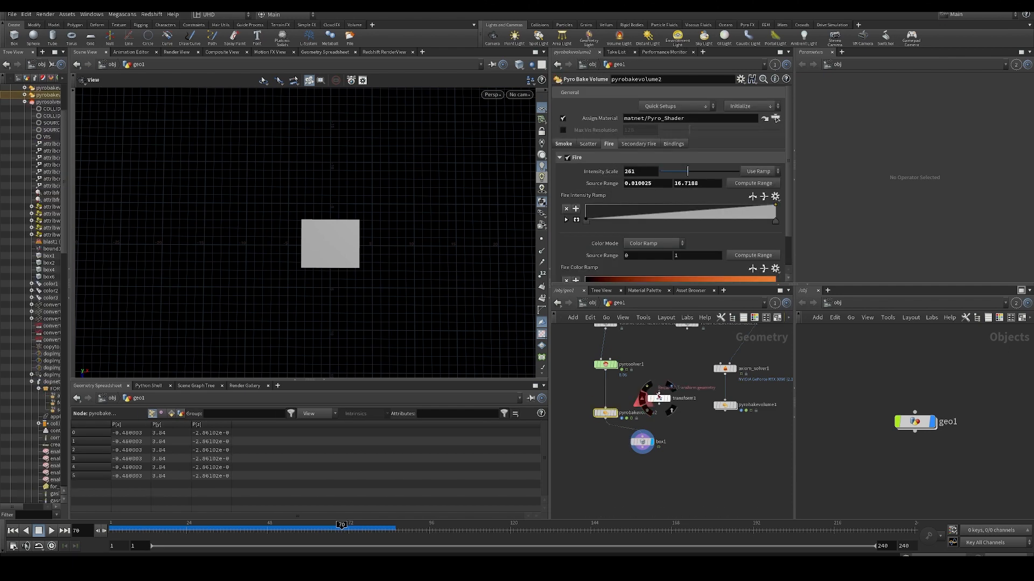
pyautogui.click(659, 393)
pyautogui.click(659, 399)
pyautogui.press('Return')
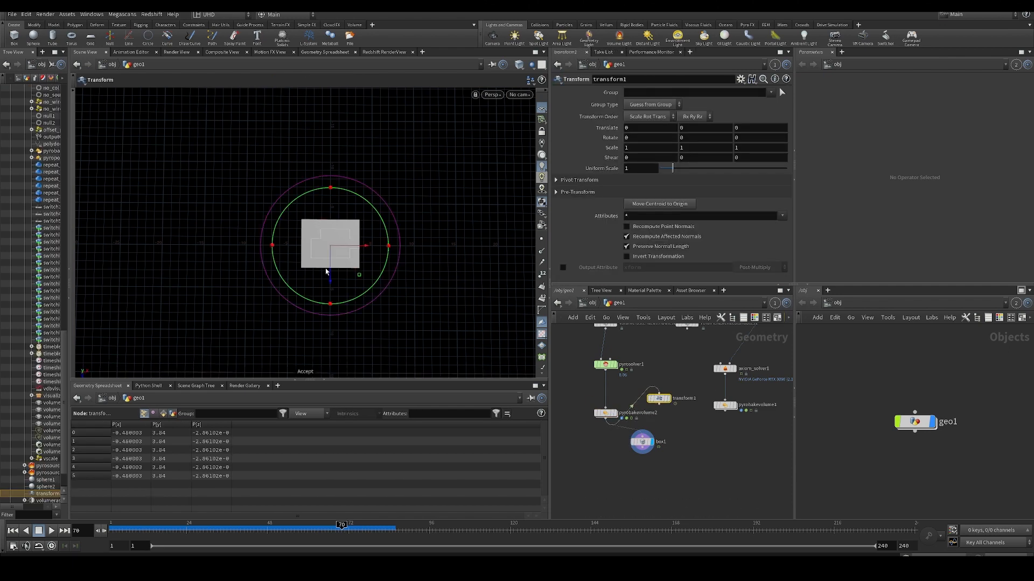
pyautogui.moveTo(333, 261); pyautogui.dragTo(462, 278)
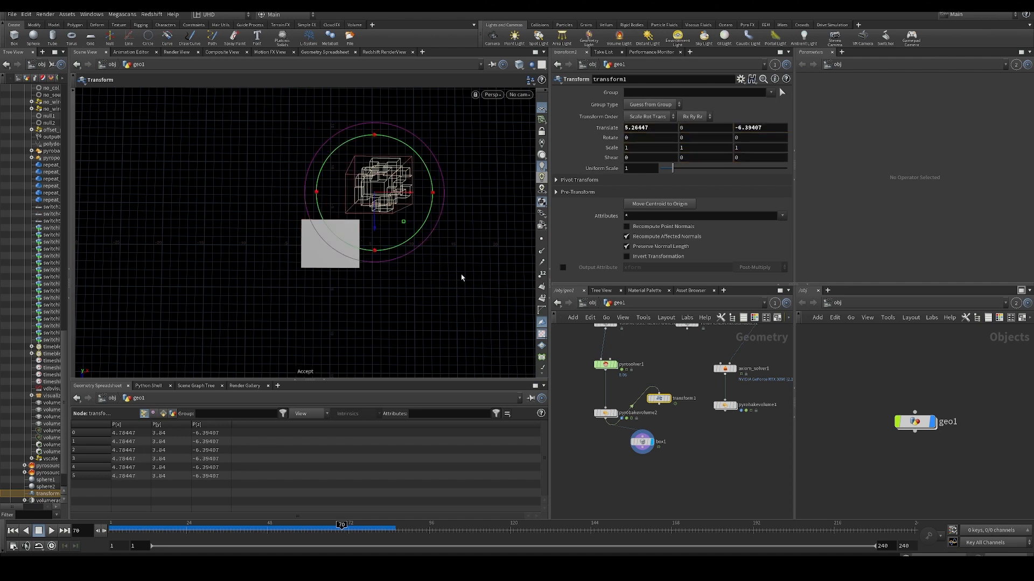
pyautogui.press('Tab')
pyautogui.write('m')
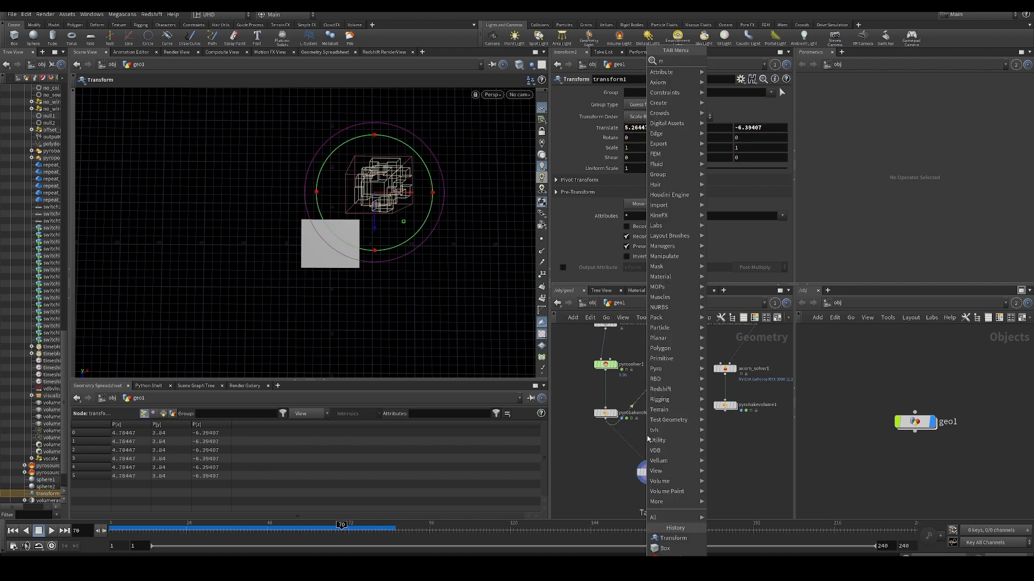
pyautogui.write('e')
pyautogui.press('Return')
pyautogui.click(653, 444)
pyautogui.hotkey('ctrl', 'x')
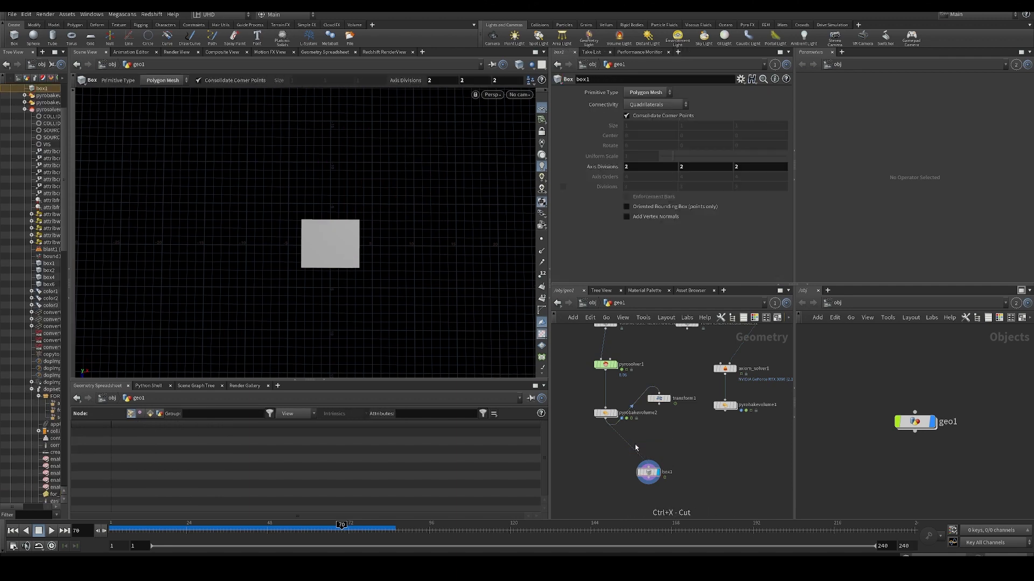
# - Insert a Merge between pyrobakevolume2 and box1, connect transform1 to it, and inspect the combined bounding box
pyautogui.press('Tab')
pyautogui.write('mer')
pyautogui.press('Return')
pyautogui.scroll(3, 620, 443)
pyautogui.click(633, 447)
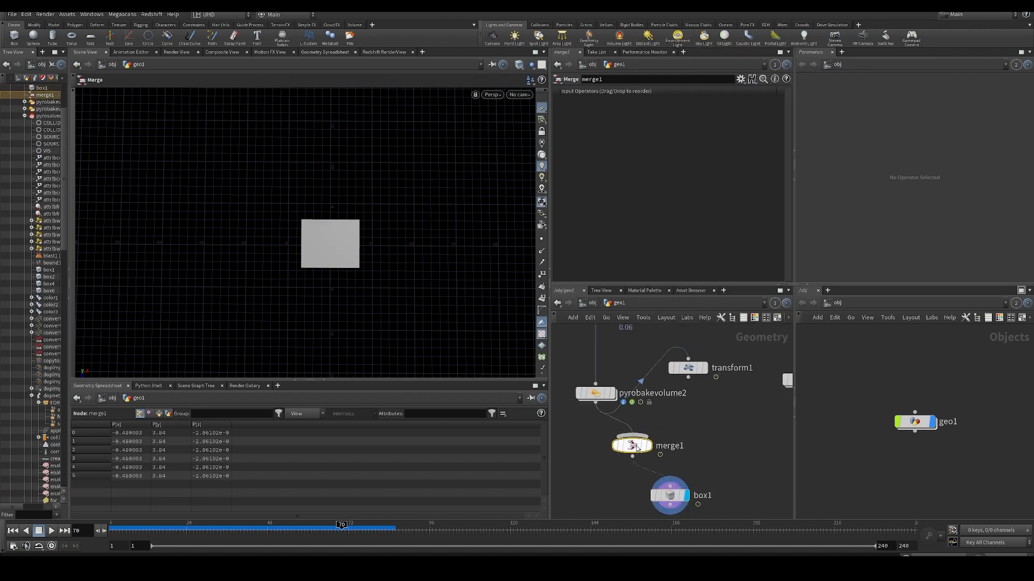
pyautogui.moveTo(633, 436); pyautogui.dragTo(689, 378)
pyautogui.keyDown('alt'); pyautogui.moveTo(322, 285); pyautogui.dragTo(332, 200); pyautogui.keyUp('alt')
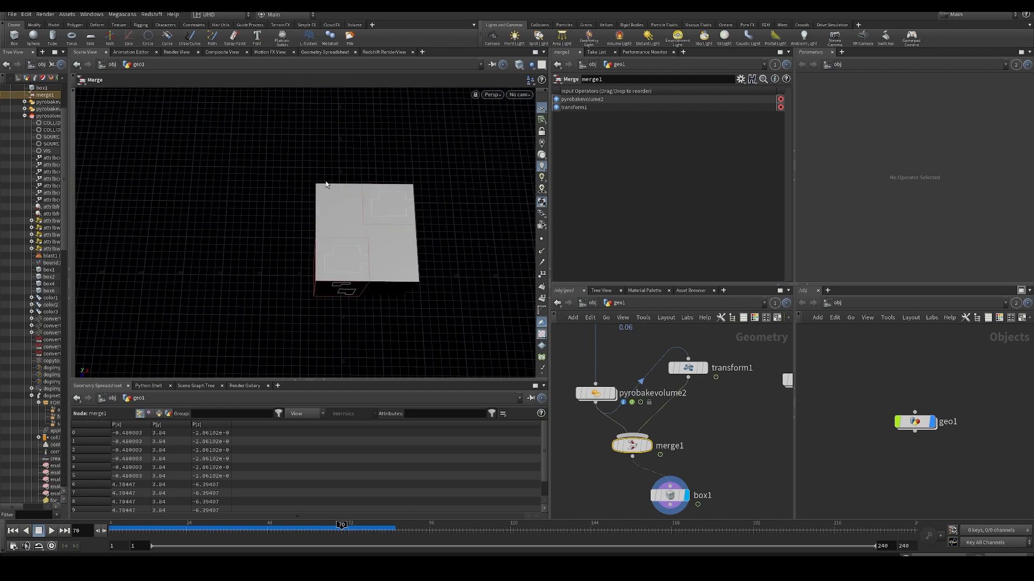
pyautogui.keyDown('alt'); pyautogui.moveTo(373, 253); pyautogui.dragTo(346, 309); pyautogui.keyUp('alt')
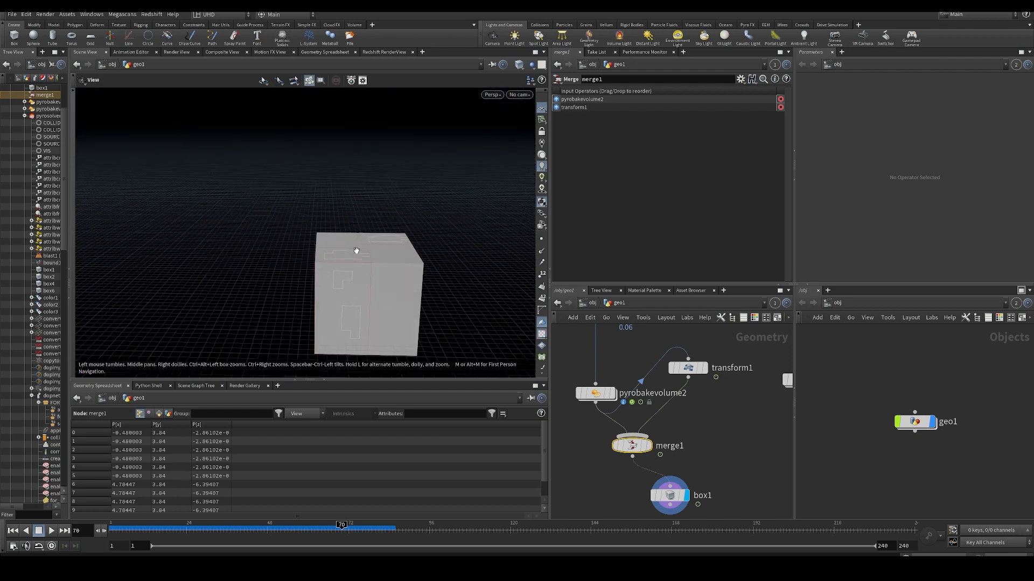
pyautogui.keyDown('alt'); pyautogui.moveTo(357, 247); pyautogui.dragTo(396, 226); pyautogui.keyUp('alt')
pyautogui.scroll(-2, 608, 453)
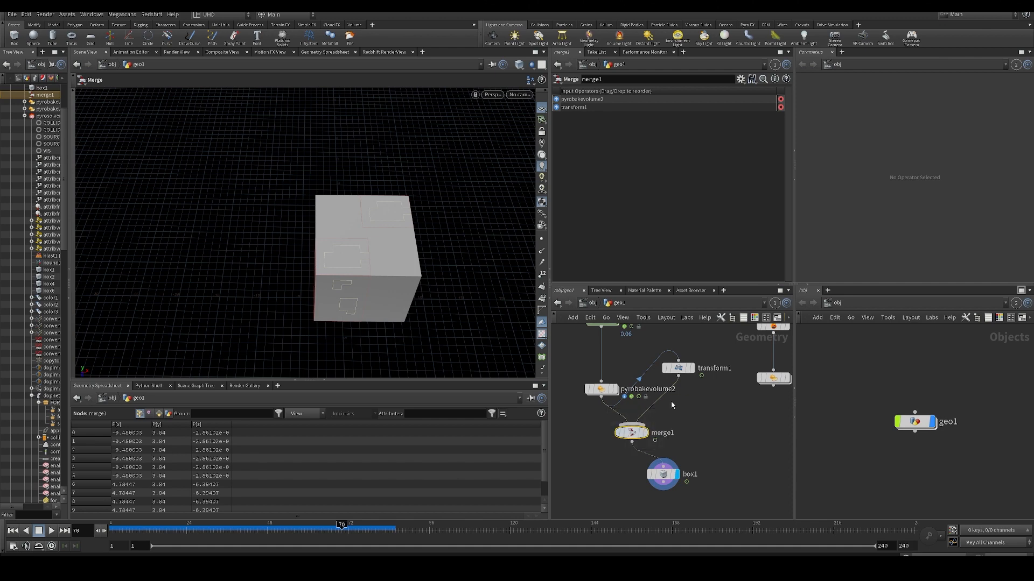
# - Delete merge1, transform1 and box1, and display pyrobakevolume2 again
pyautogui.press('Delete')
pyautogui.click(679, 368)
pyautogui.press('Delete')
pyautogui.moveTo(666, 369); pyautogui.dragTo(671, 405, button='middle')
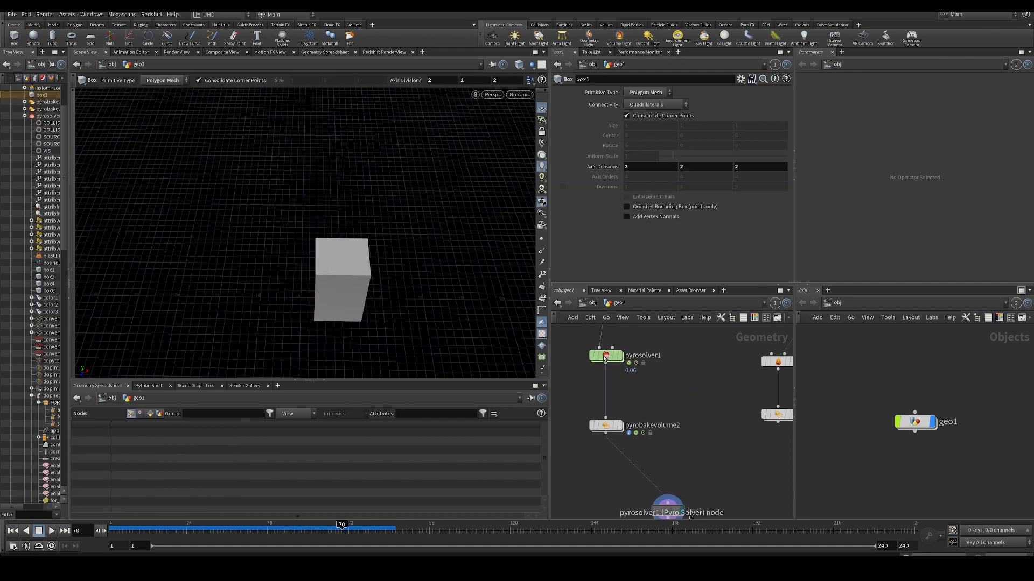
pyautogui.click(605, 356)
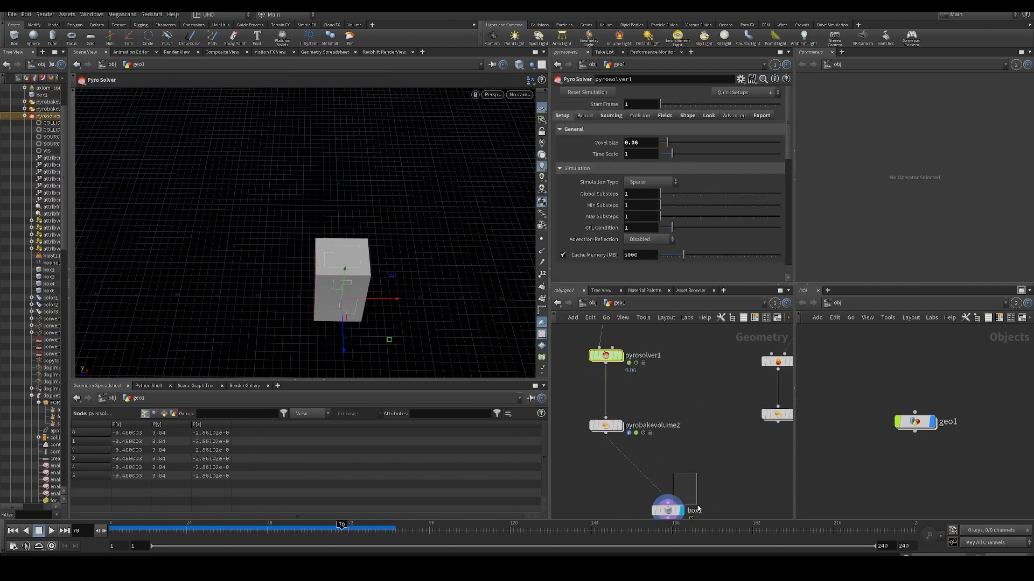
pyautogui.press('Delete')
pyautogui.click(595, 434)
# - Replay the fire from the first frame in a lower side view, then return to frame 1
pyautogui.hotkey('ctrl', 'Up')
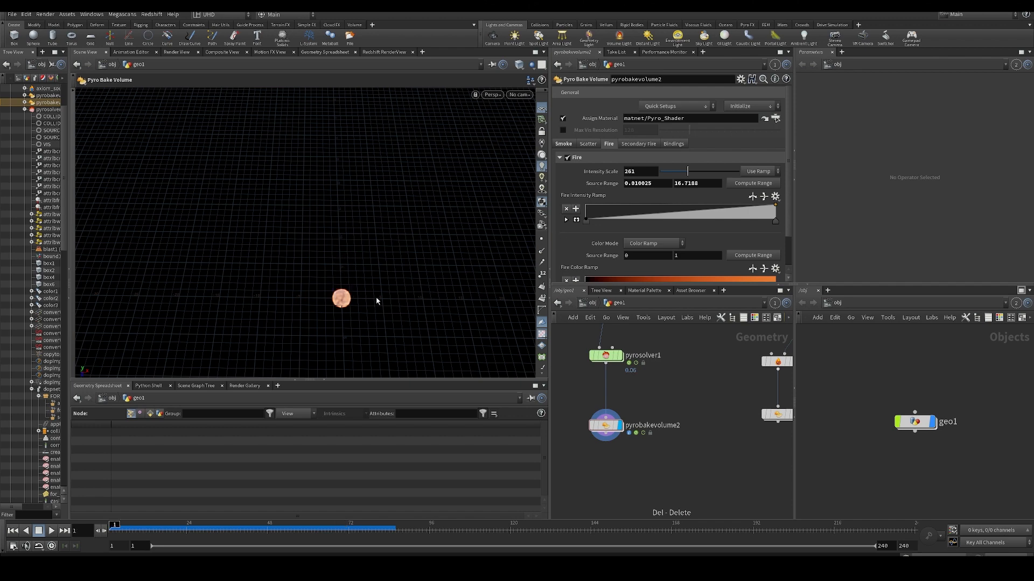
pyautogui.keyDown('alt'); pyautogui.moveTo(363, 305); pyautogui.dragTo(370, 248); pyautogui.keyUp('alt')
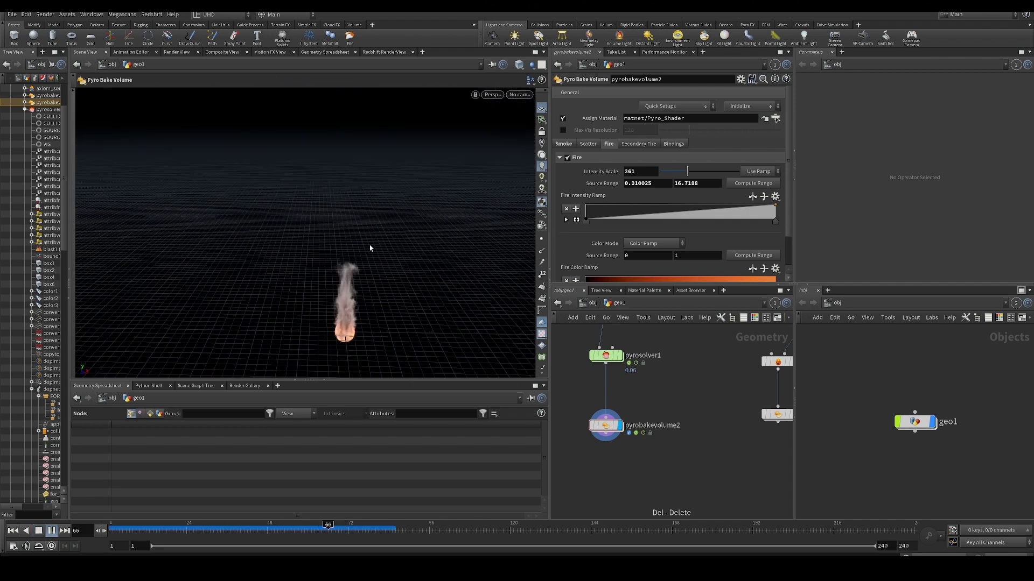
pyautogui.moveTo(284, 530); pyautogui.dragTo(111, 530)
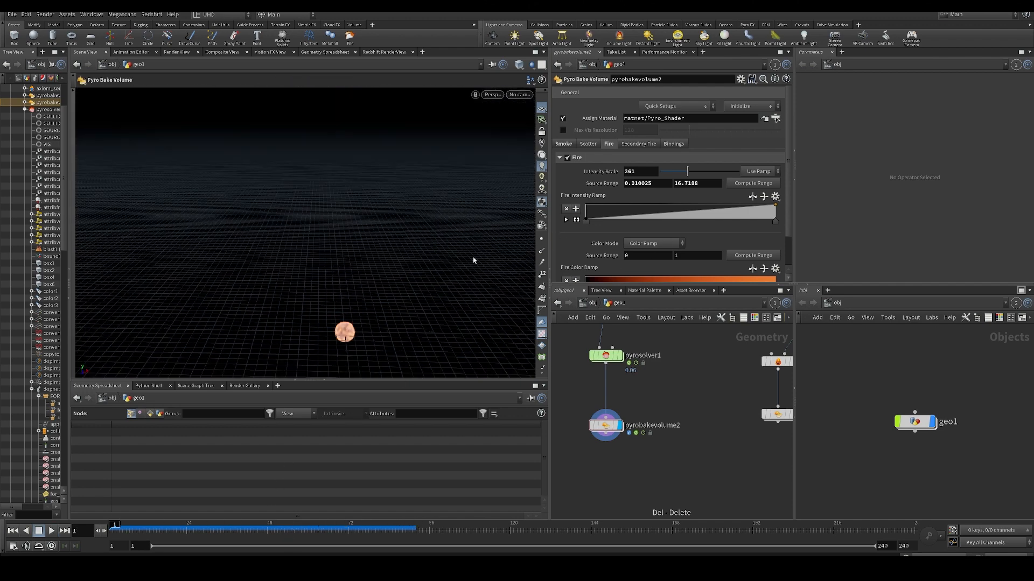
# - Change pyrosolver1's Simulation Type to Dense and resimulate, viewing the rising smoke up close
pyautogui.click(596, 356)
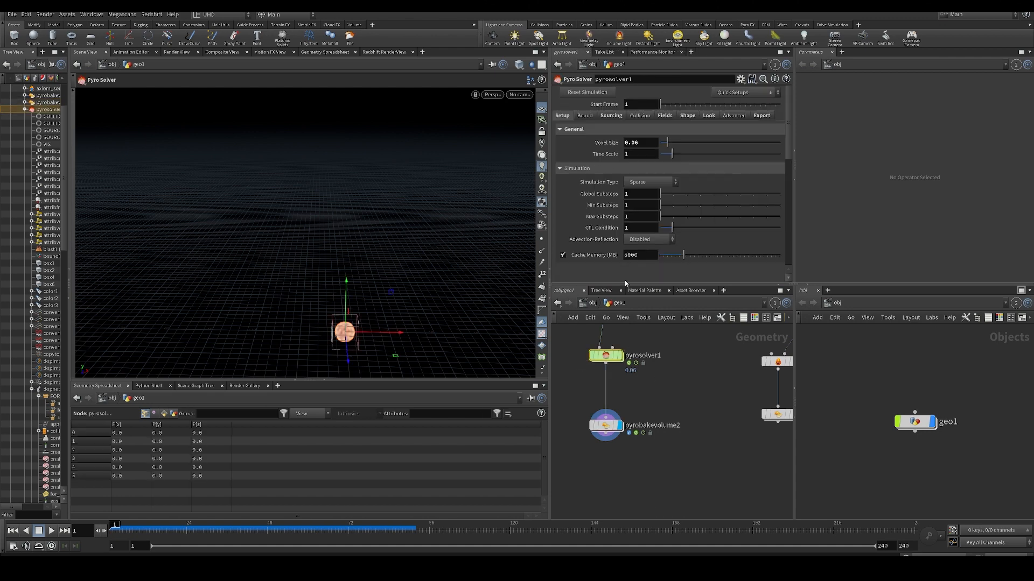
pyautogui.click(648, 183)
pyautogui.click(640, 201)
pyautogui.press('Up')
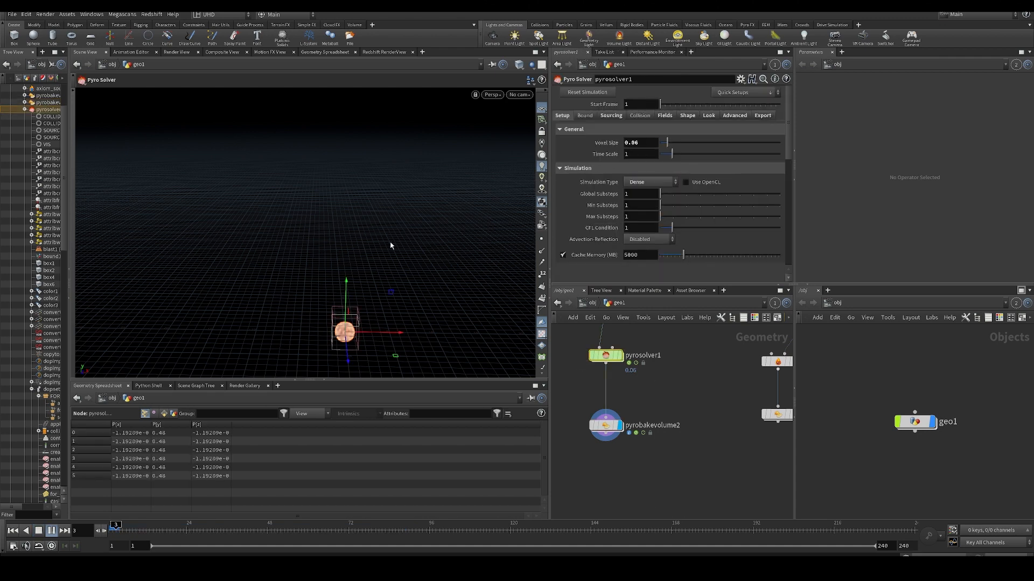
pyautogui.keyDown('alt'); pyautogui.moveTo(364, 298); pyautogui.dragTo(353, 299, button='right'); pyautogui.keyUp('alt')
pyautogui.keyDown('alt'); pyautogui.moveTo(353, 299); pyautogui.dragTo(351, 280); pyautogui.keyUp('alt')
pyautogui.keyDown('alt'); pyautogui.moveTo(350, 281); pyautogui.dragTo(346, 296, button='right'); pyautogui.keyUp('alt')
pyautogui.keyDown('alt'); pyautogui.moveTo(346, 295); pyautogui.dragTo(341, 267); pyautogui.keyUp('alt')
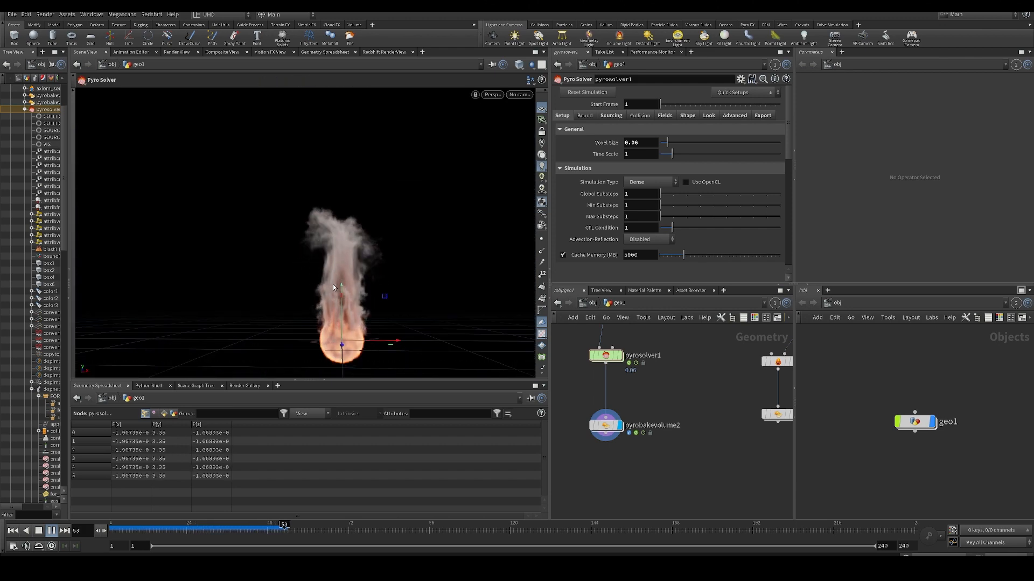
# - Change pyrosolver1's Simulation Type to Minimal OpenCL, run it briefly and reset the simulation
pyautogui.moveTo(271, 533); pyautogui.dragTo(129, 532)
pyautogui.click(647, 184)
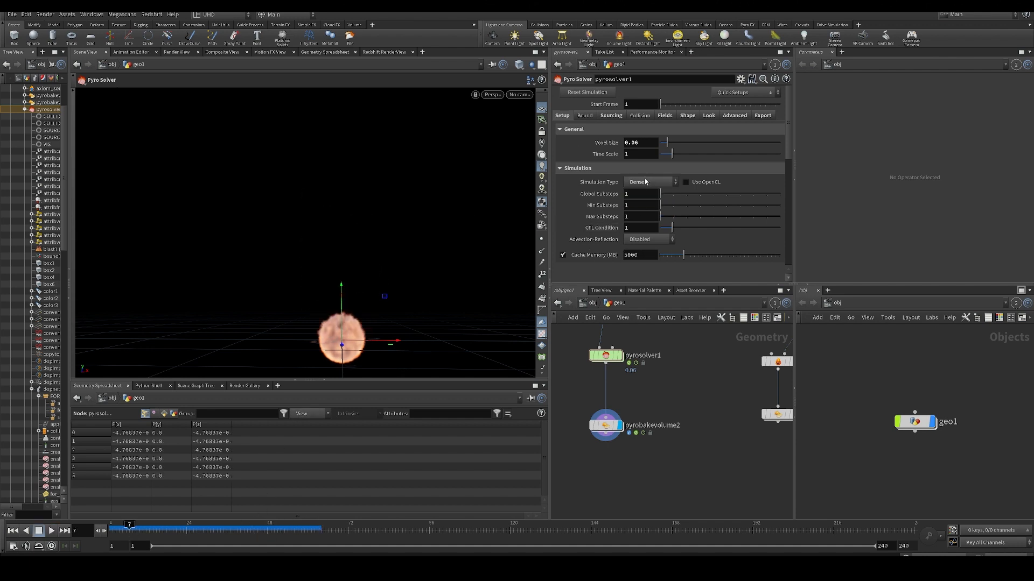
pyautogui.click(634, 214)
pyautogui.press('Up')
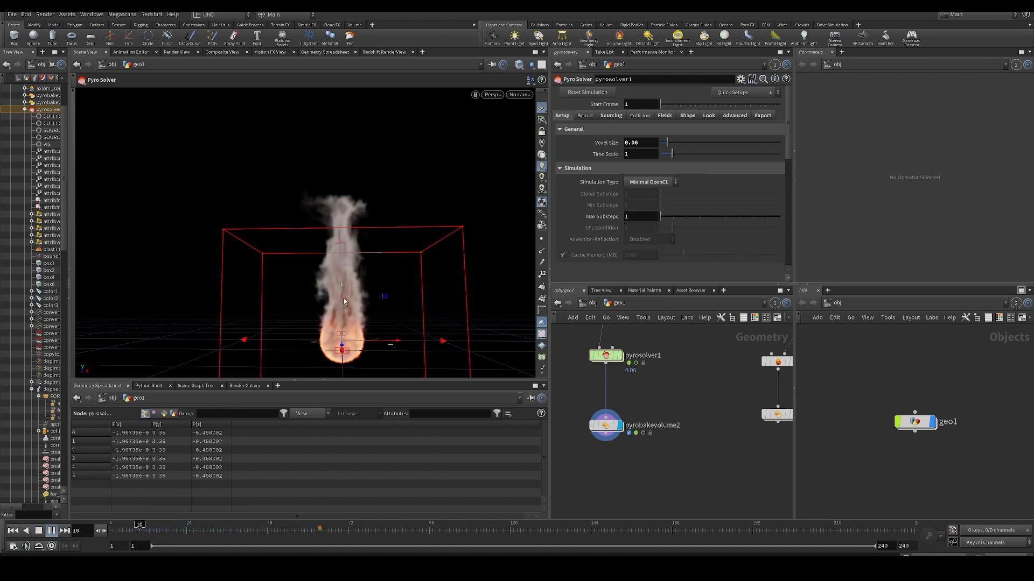
pyautogui.click(587, 92)
pyautogui.click(655, 489)
pyautogui.moveTo(654, 482); pyautogui.dragTo(651, 496, button='middle')
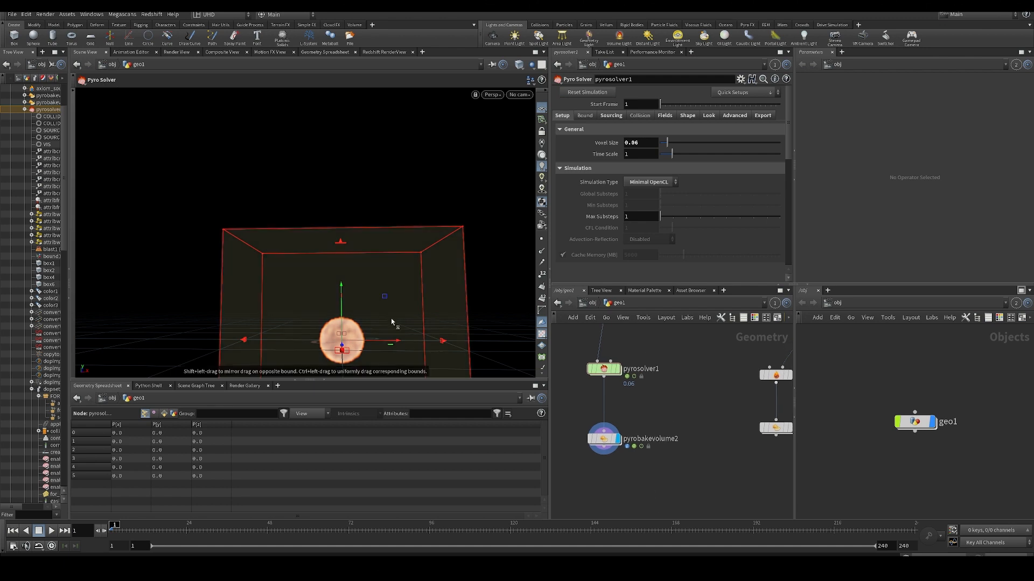
# - Play the Minimal OpenCL simulation against its bounding box and return to frame 1
pyautogui.click(52, 530)
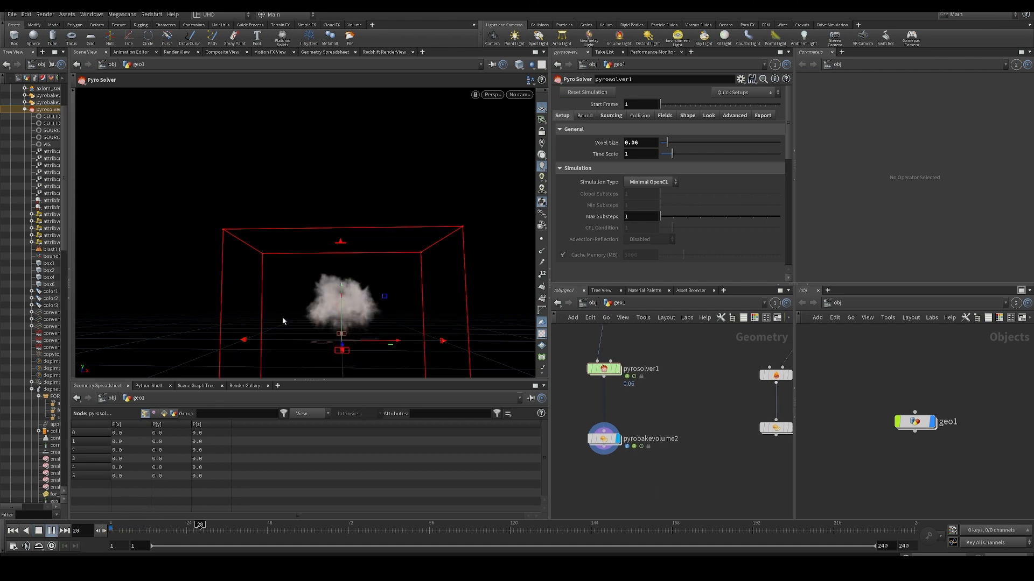
pyautogui.hotkey('ctrl', 'Up')
pyautogui.press('Up')
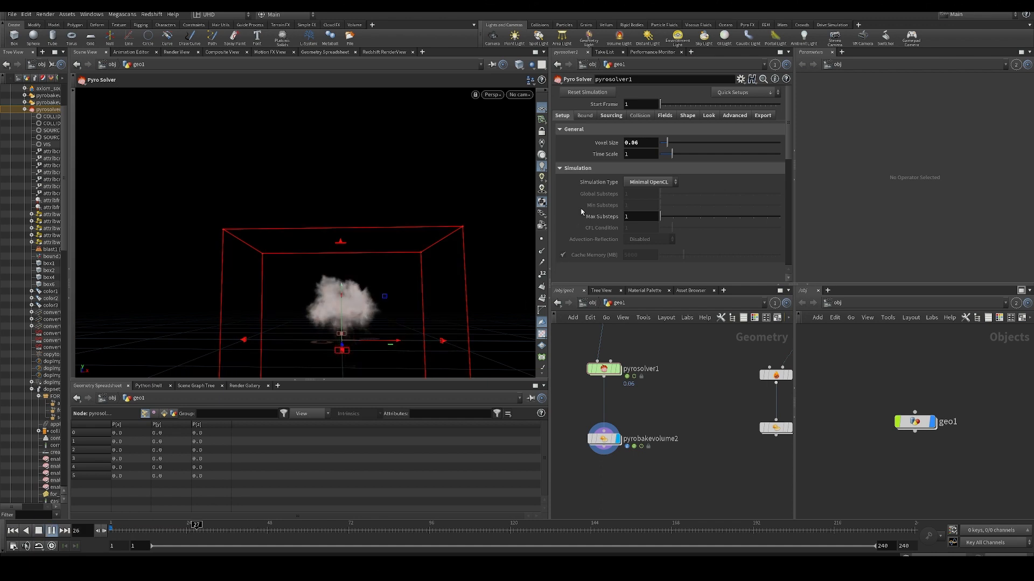
pyautogui.hotkey('ctrl', 'Up')
pyautogui.click(650, 182)
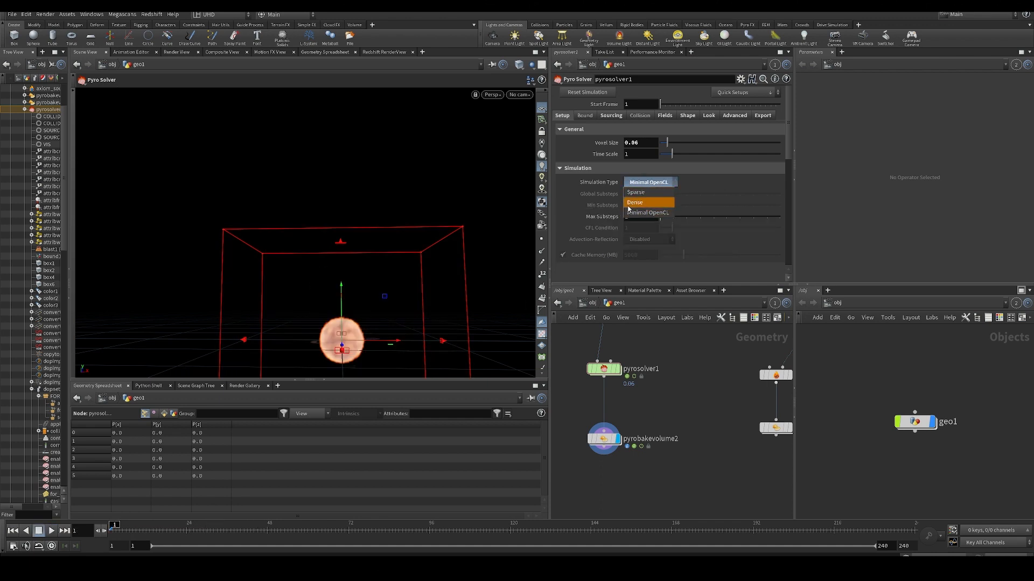
# - Add a Pyro Configure GPU Torch setup in an empty area of the geo1 network
pyautogui.scroll(-5, 684, 401)
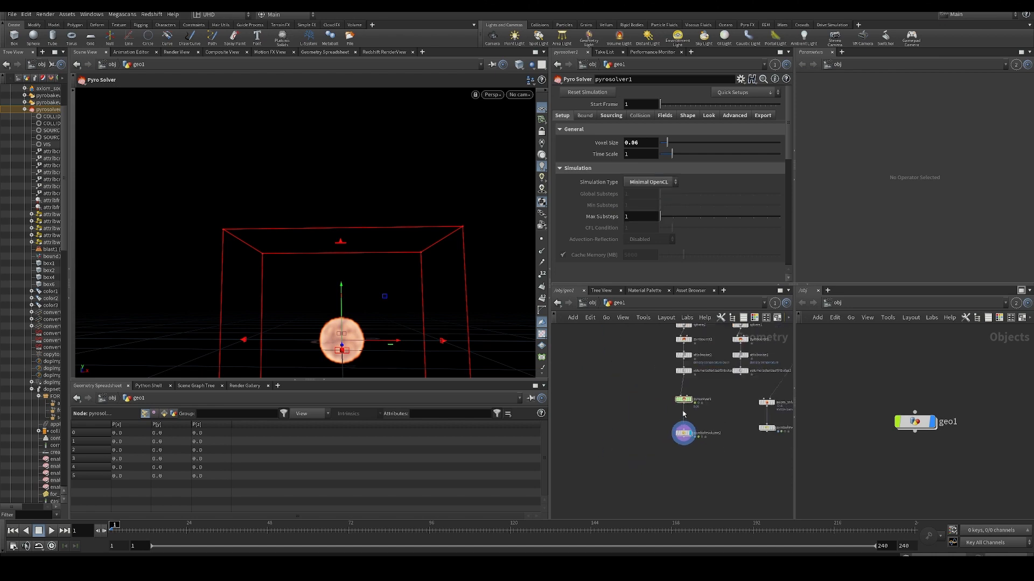
pyautogui.press('Tab')
pyautogui.write('gpu')
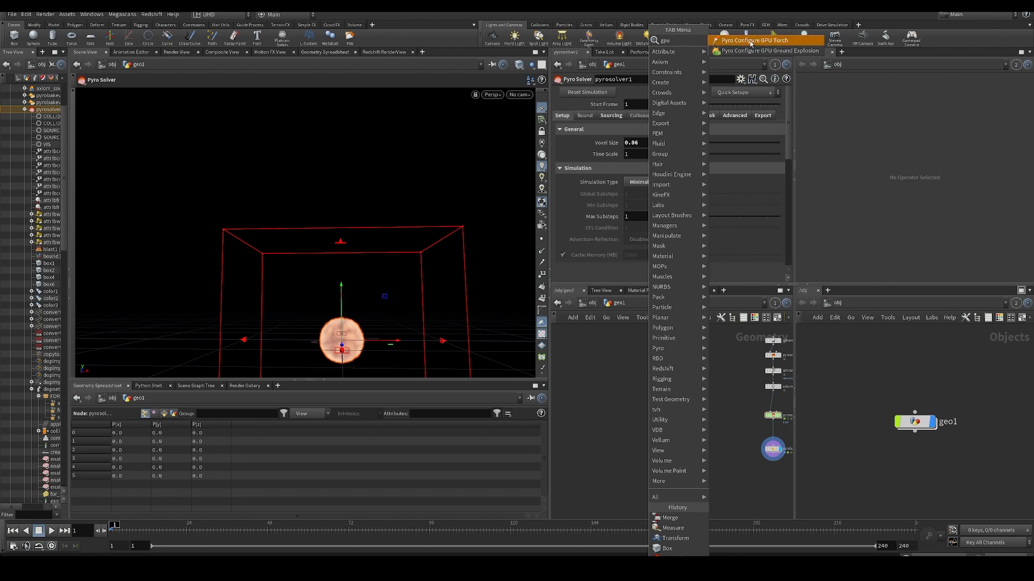
pyautogui.click(751, 41)
pyautogui.click(628, 366)
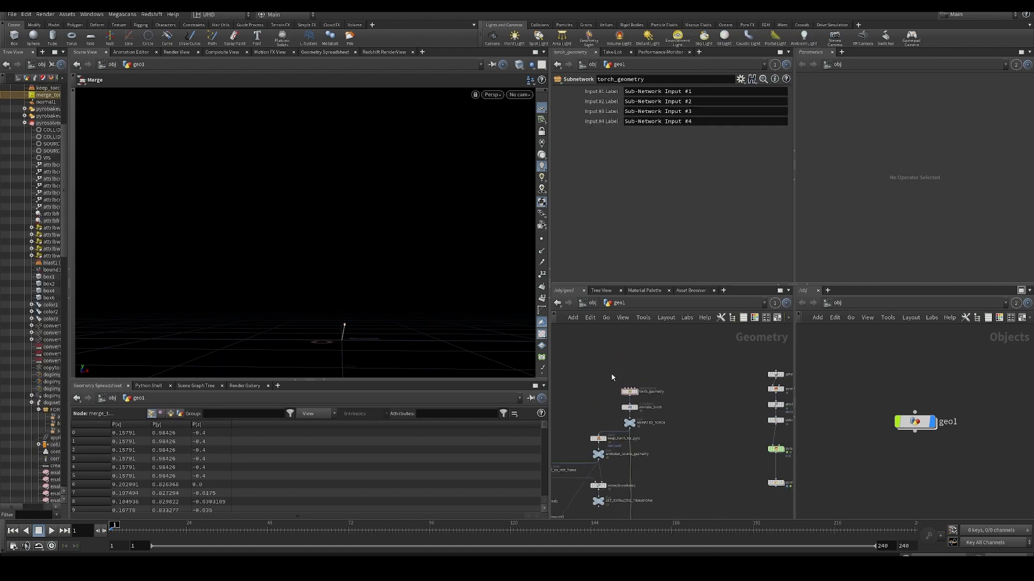
# - Select and display the torch setup's pyrosolver2, play the simulation and frame the flame in the viewport
pyautogui.moveTo(671, 394); pyautogui.dragTo(755, 384, button='middle')
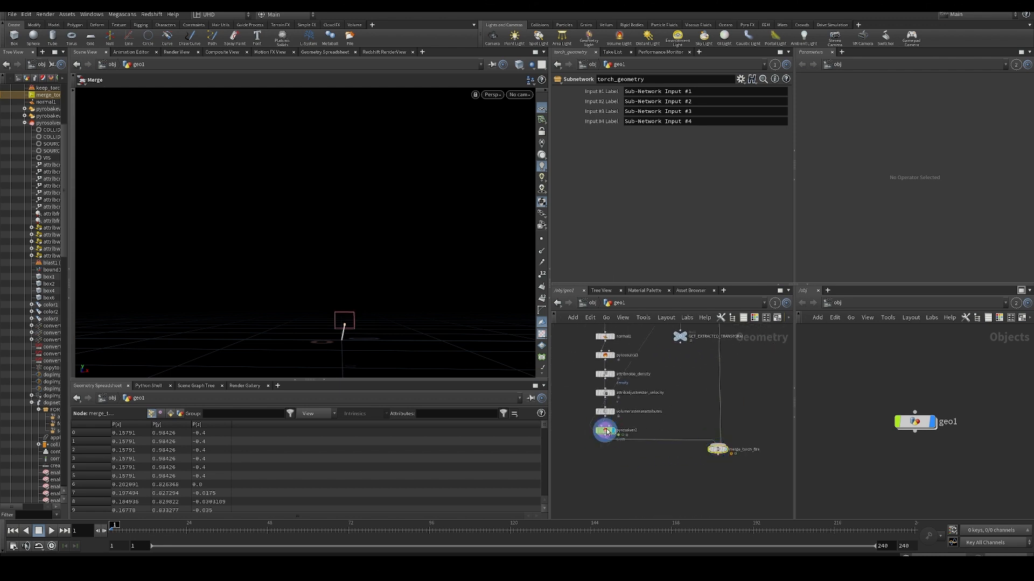
pyautogui.press('Return')
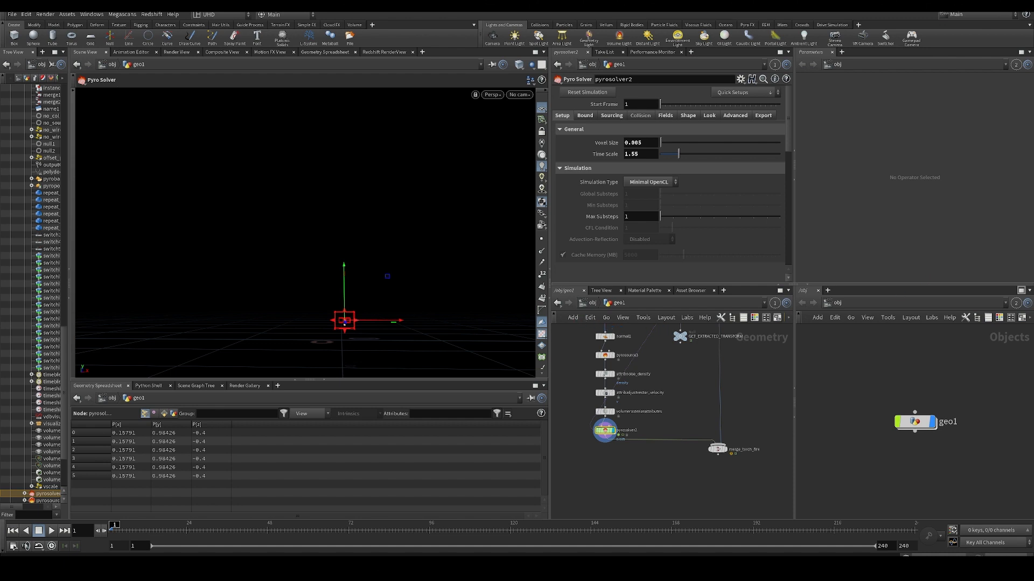
pyautogui.moveTo(691, 483); pyautogui.dragTo(705, 447, button='middle')
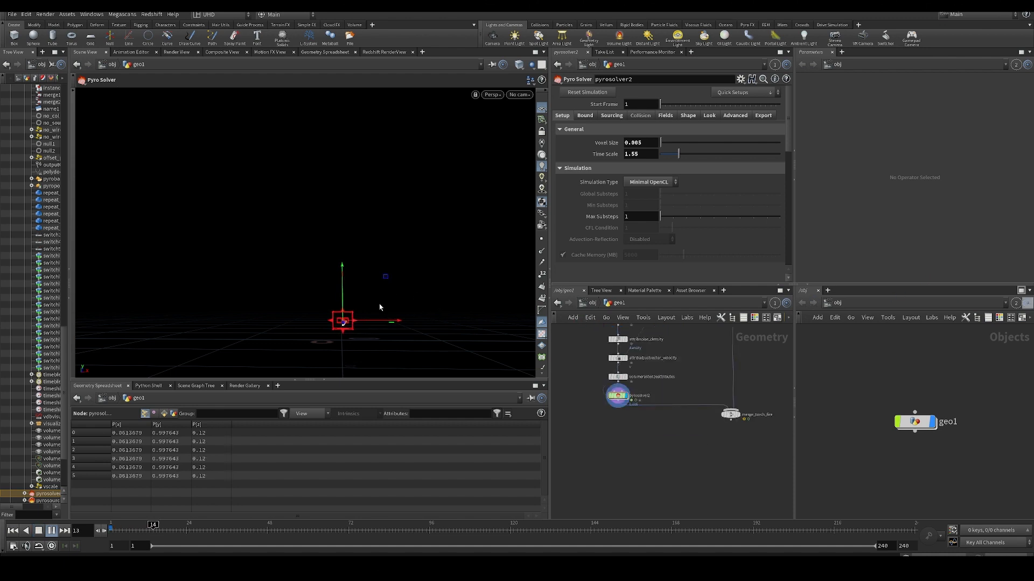
pyautogui.hotkey('space', 'g')
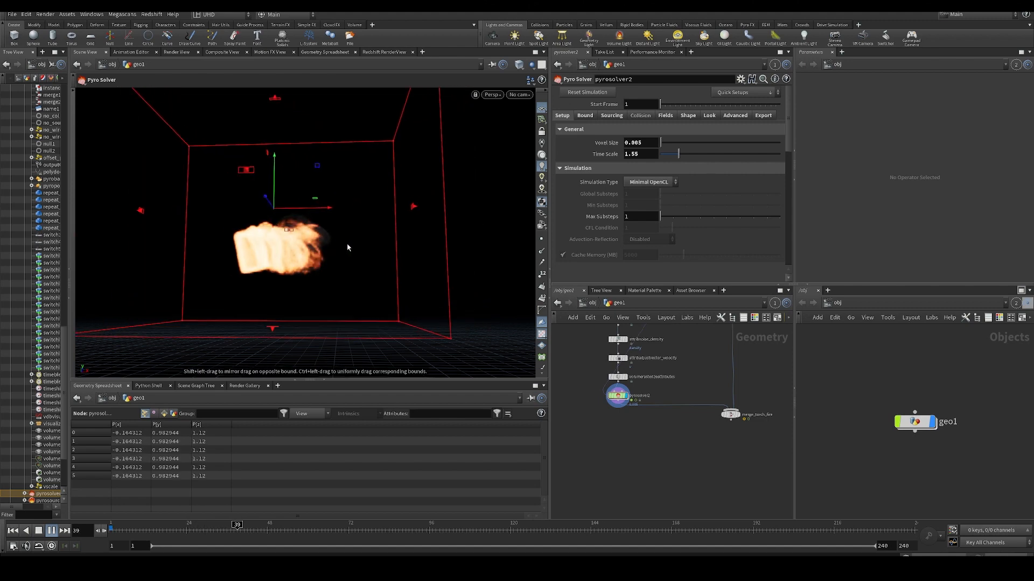
# - Examine how the torch flame and its bounding box move during playback, from near and far angles
pyautogui.keyDown('alt'); pyautogui.moveTo(315, 293); pyautogui.dragTo(302, 340); pyautogui.keyUp('alt')
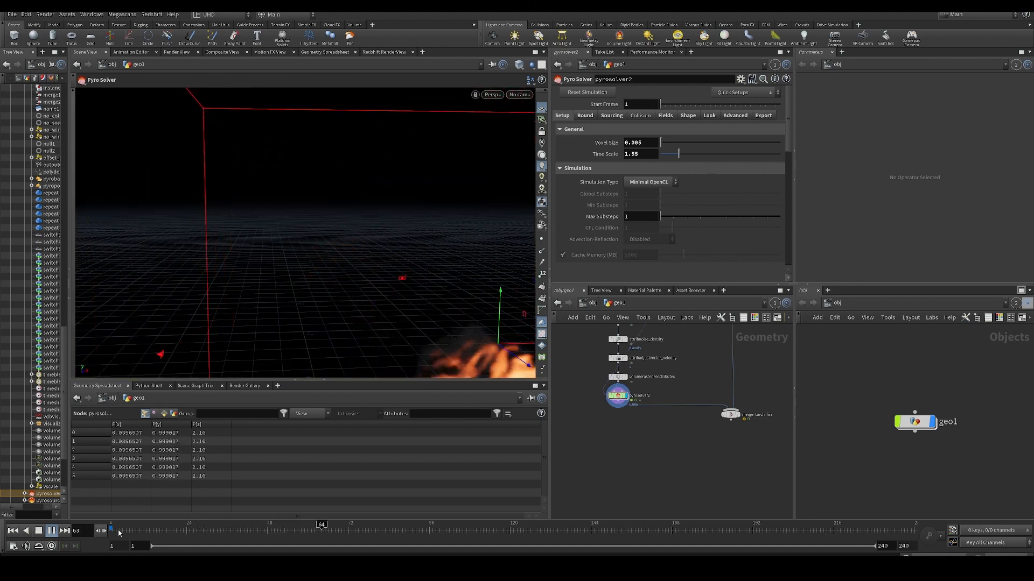
pyautogui.keyDown('alt'); pyautogui.scroll(-10, 339, 302); pyautogui.keyUp('alt')
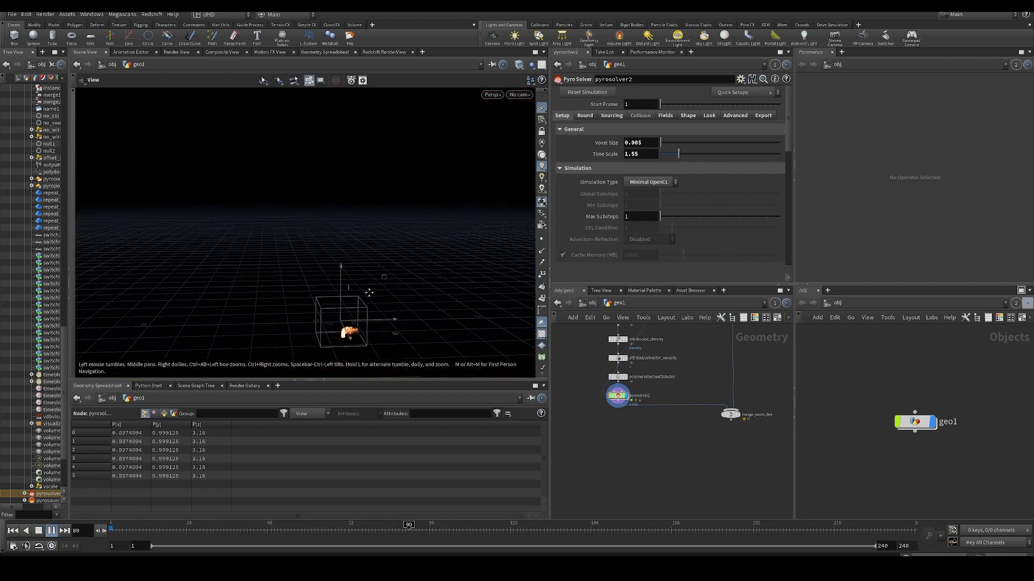
pyautogui.keyDown('alt'); pyautogui.moveTo(343, 297); pyautogui.dragTo(357, 334); pyautogui.keyUp('alt')
pyautogui.keyDown('alt'); pyautogui.moveTo(357, 334); pyautogui.dragTo(416, 250, button='middle'); pyautogui.keyUp('alt')
pyautogui.keyDown('alt'); pyautogui.scroll(3, 370, 302); pyautogui.keyUp('alt')
pyautogui.keyDown('alt'); pyautogui.moveTo(416, 250); pyautogui.dragTo(359, 293); pyautogui.keyUp('alt')
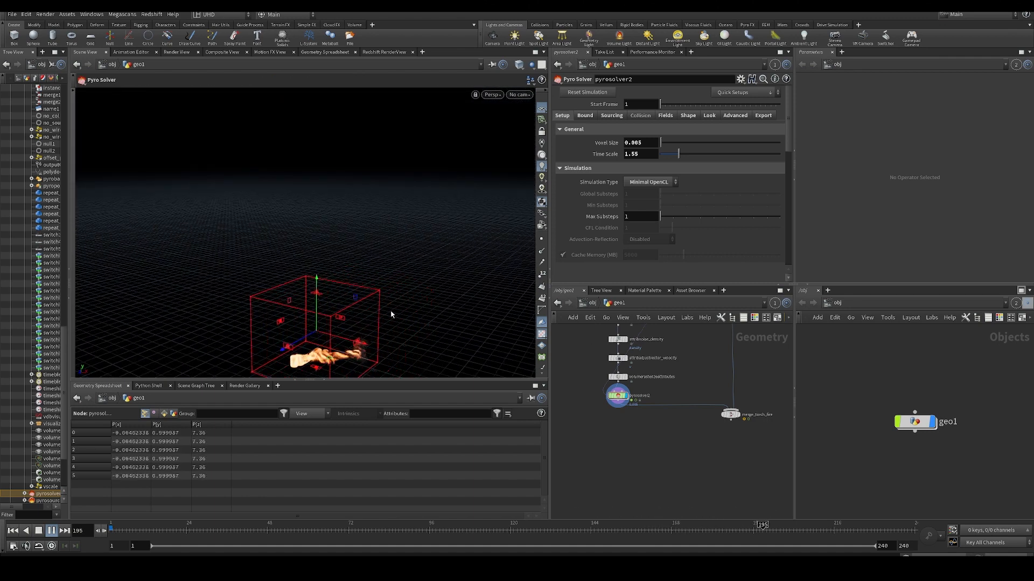
pyautogui.keyDown('alt'); pyautogui.moveTo(400, 321); pyautogui.dragTo(445, 371, button='right'); pyautogui.keyUp('alt')
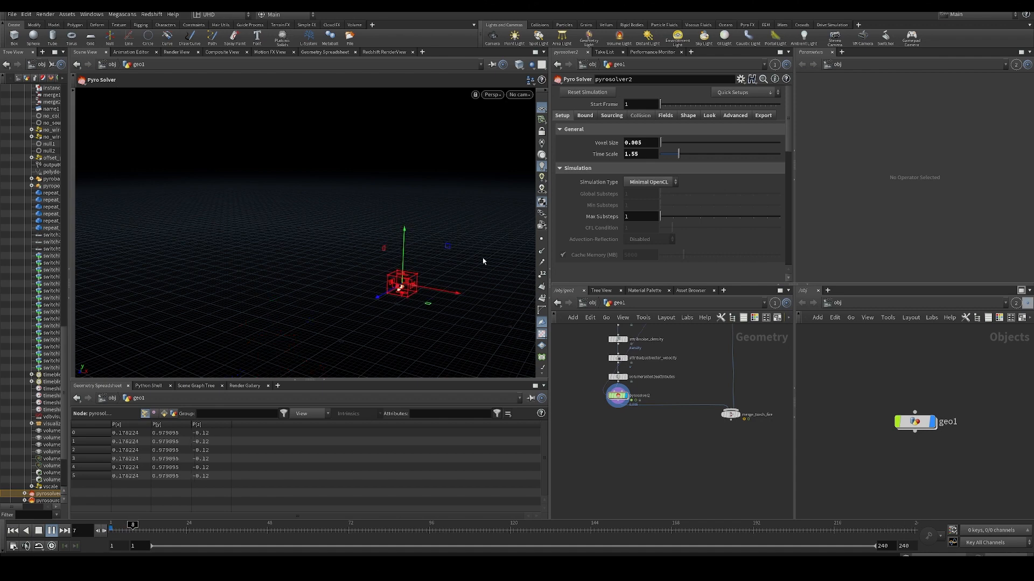
# - Watch the torch's flame trail from a raised view, then return to the first frame
pyautogui.keyDown('alt'); pyautogui.moveTo(483, 261); pyautogui.dragTo(475, 269); pyautogui.keyUp('alt')
pyautogui.moveTo(782, 368); pyautogui.dragTo(592, 402, button='middle')
pyautogui.moveTo(676, 341); pyautogui.dragTo(691, 433, button='middle')
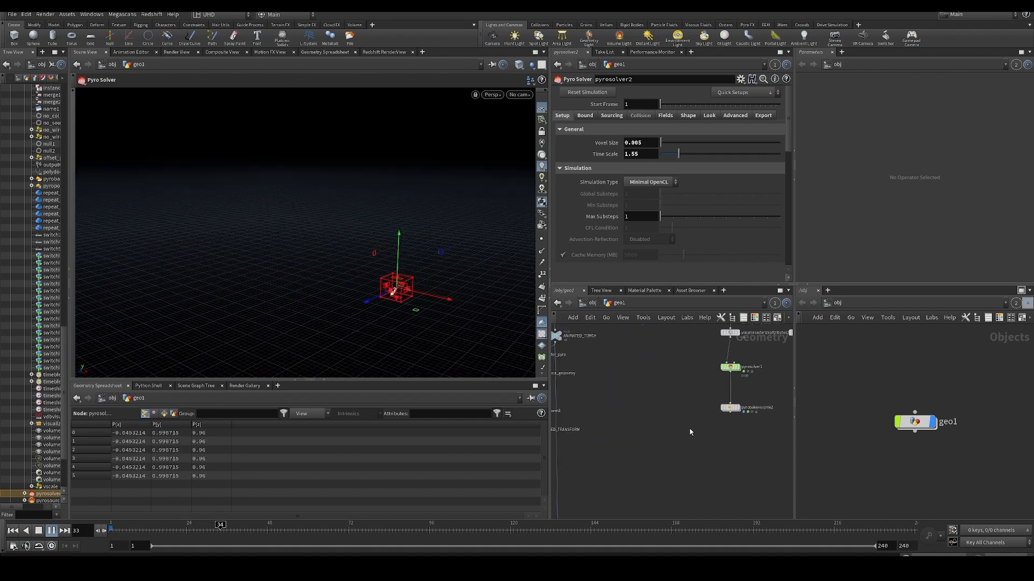
pyautogui.scroll(-3, 691, 432)
pyautogui.keyDown('alt'); pyautogui.moveTo(422, 293); pyautogui.dragTo(362, 278, button='right'); pyautogui.keyUp('alt')
pyautogui.keyDown('alt'); pyautogui.moveTo(363, 278); pyautogui.dragTo(422, 314); pyautogui.keyUp('alt')
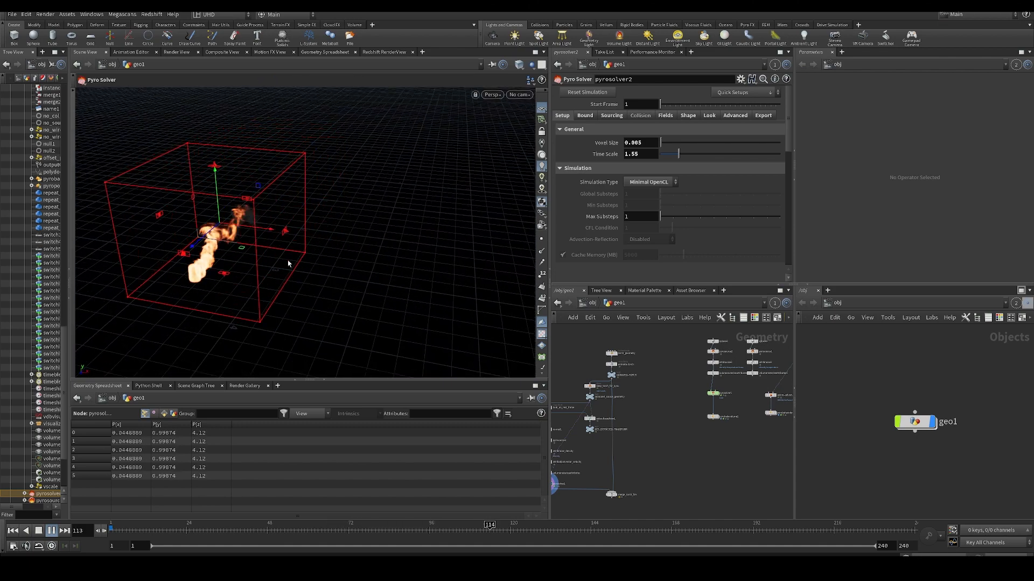
pyautogui.click(13, 531)
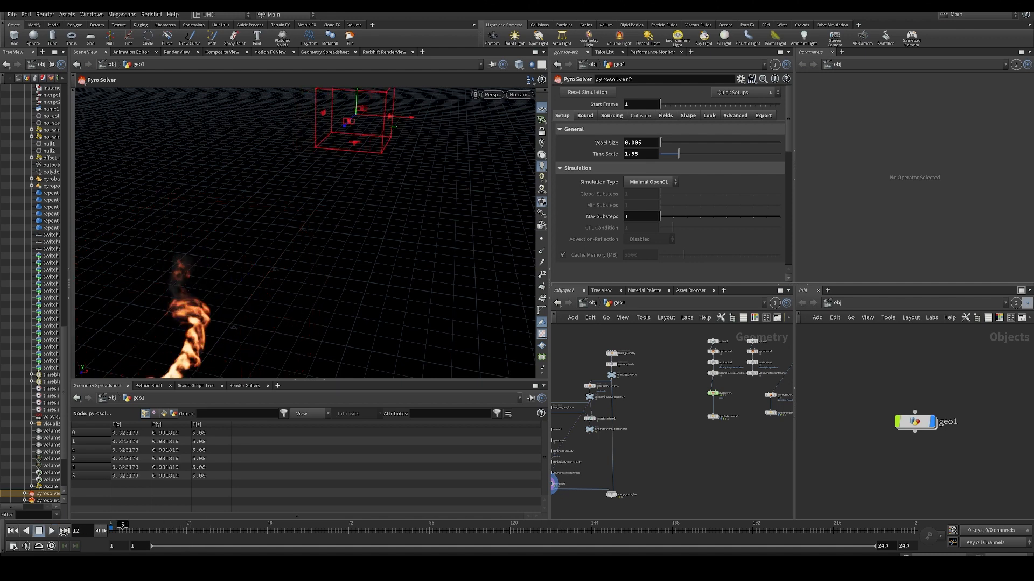
pyautogui.keyDown('alt'); pyautogui.moveTo(371, 172); pyautogui.dragTo(457, 187); pyautogui.keyUp('alt')
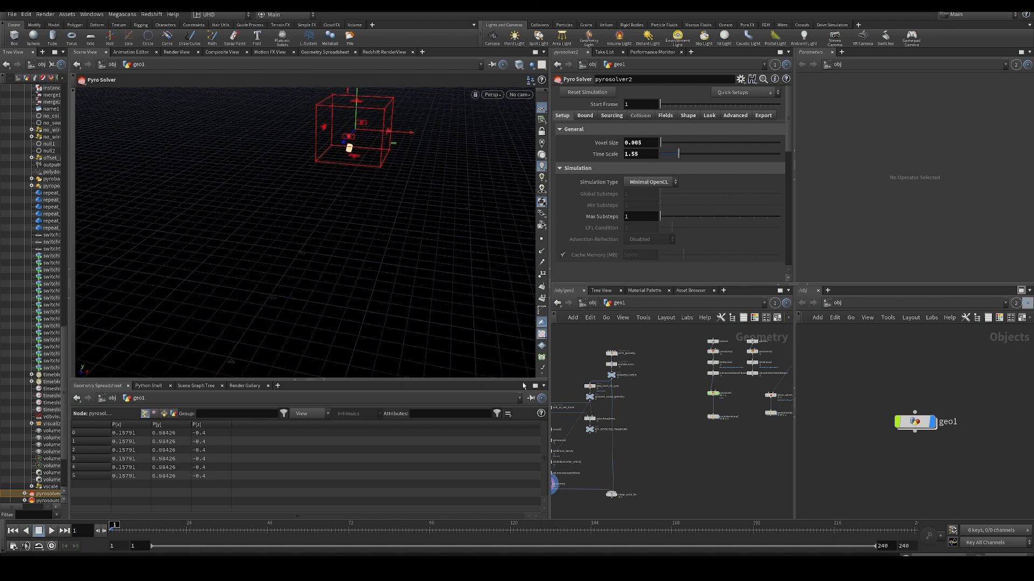
# - Delete the whole GPU torch node setup from the geo1 network
pyautogui.scroll(-4, 660, 404)
pyautogui.moveTo(660, 380); pyautogui.dragTo(585, 500)
pyautogui.press('Delete')
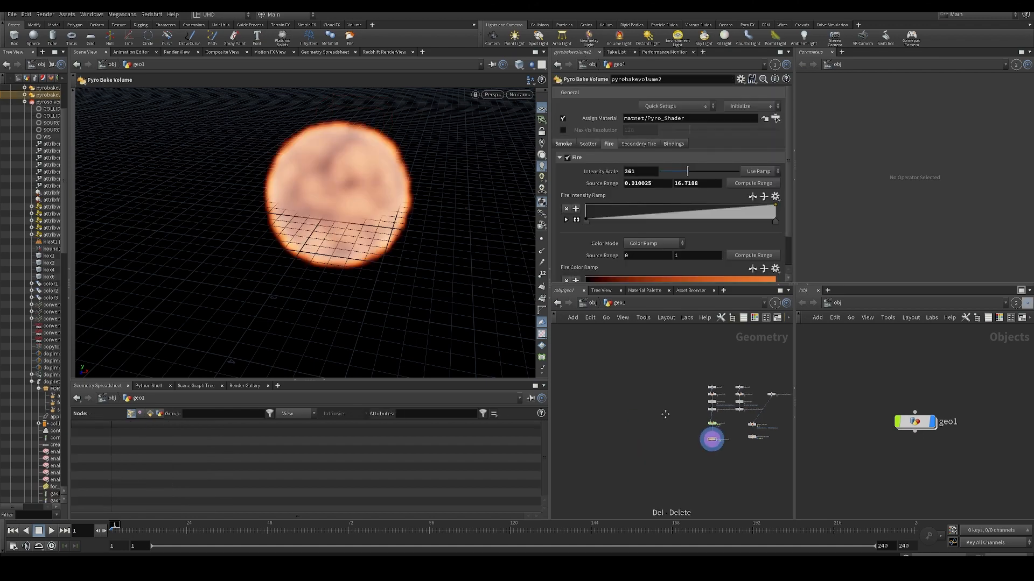
# - Search the node list for pyro and look through the Pyro Configure presets
pyautogui.scroll(3, 656, 384)
pyautogui.press('Tab')
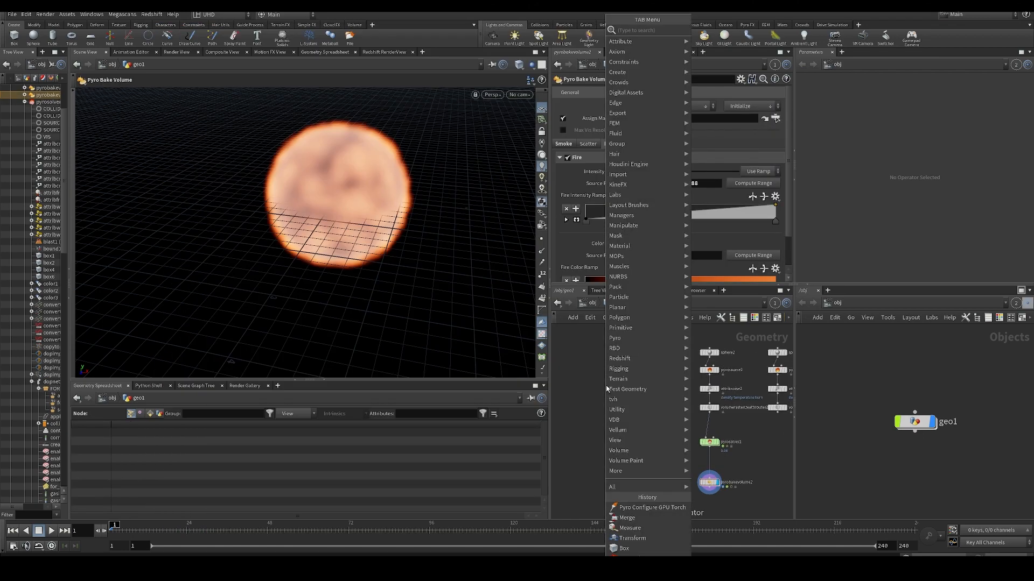
pyautogui.write('pyro')
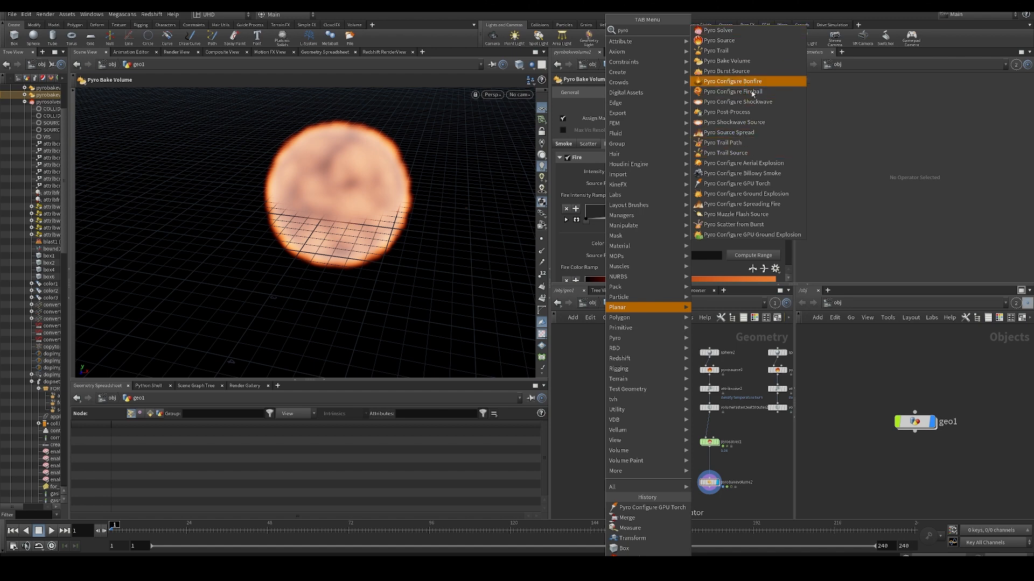
pyautogui.press('Return')
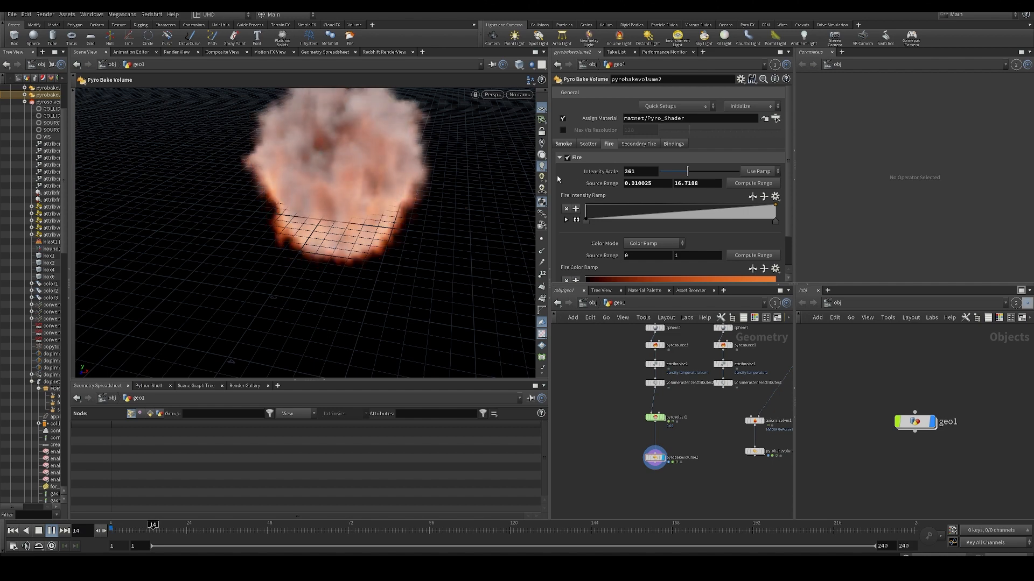
# - Set pyrosolver1's Simulation Type to Sparse and play the simulation from frame 1 in a wider side view
pyautogui.hotkey('ctrl', 'Up')
pyautogui.click(653, 417)
pyautogui.click(652, 182)
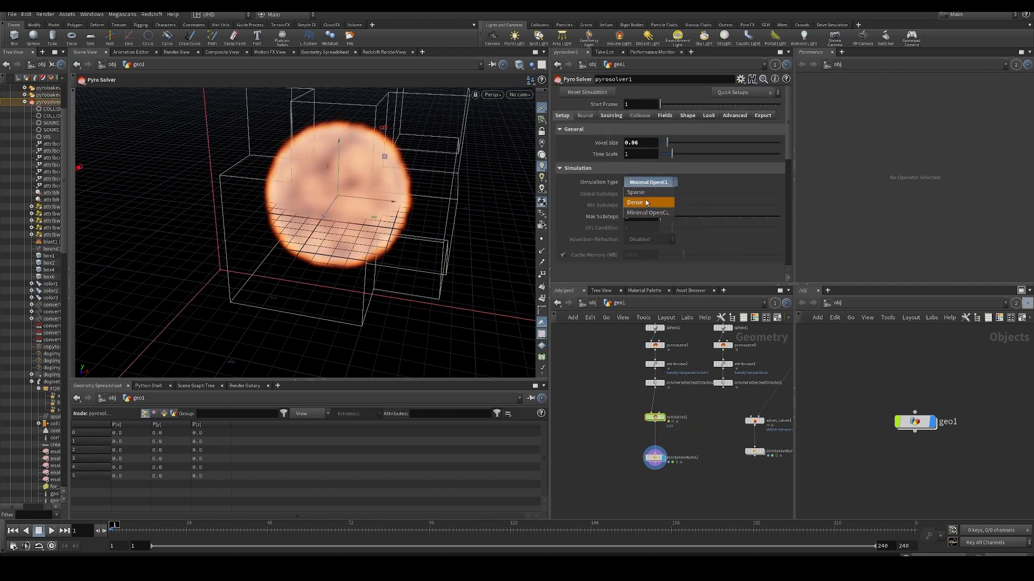
pyautogui.click(643, 196)
pyautogui.press('Up')
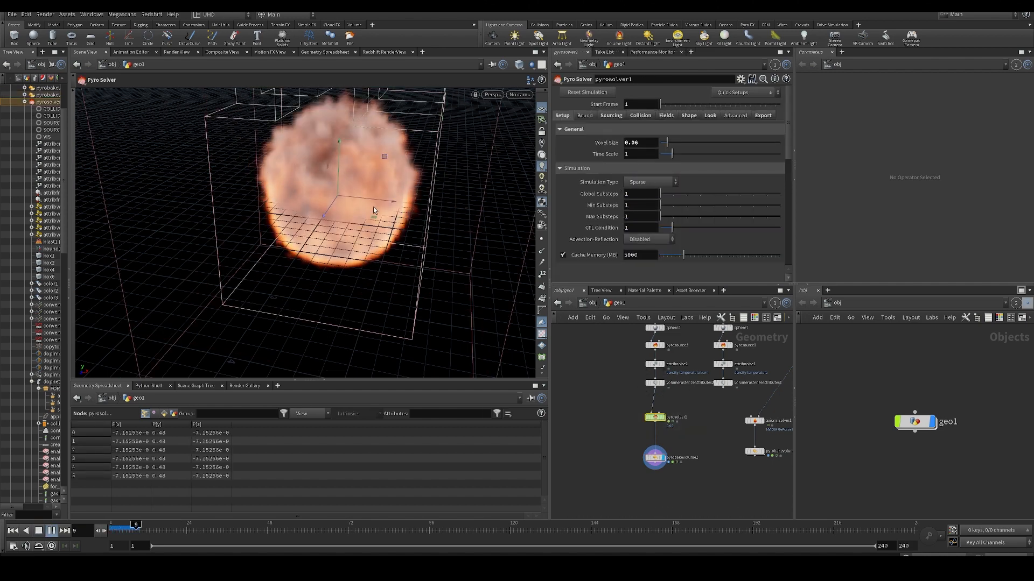
pyautogui.scroll(-5, 372, 206)
pyautogui.moveTo(372, 206)
pyautogui.mouseDown()
pyautogui.moveTo(376, 236)
pyautogui.moveTo(358, 202)
pyautogui.mouseUp()
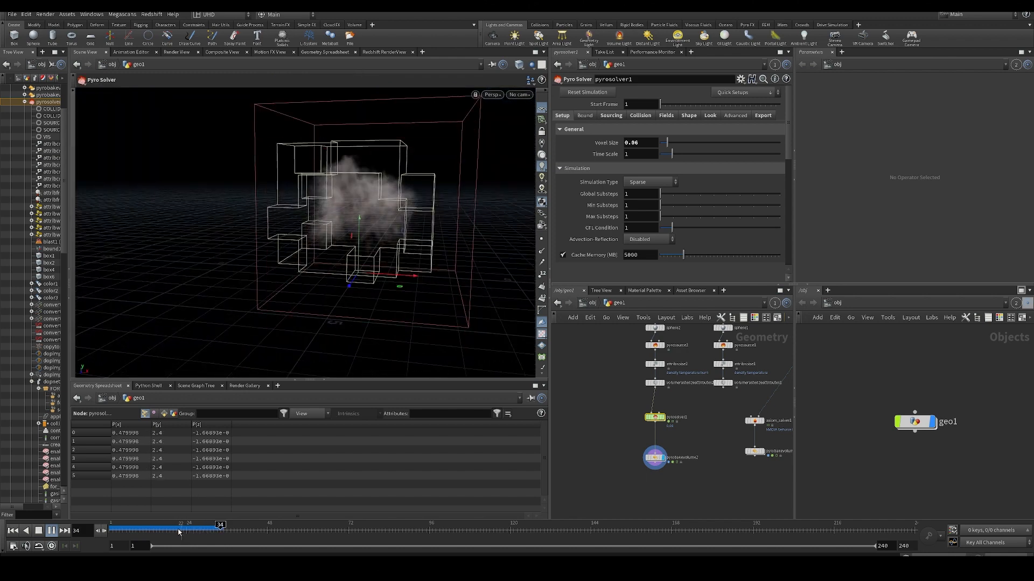
# - Return to frame 1, reset pyrosolver1's simulation and replay the sparse fire
pyautogui.click(13, 531)
pyautogui.moveTo(608, 388); pyautogui.dragTo(612, 411, button='middle')
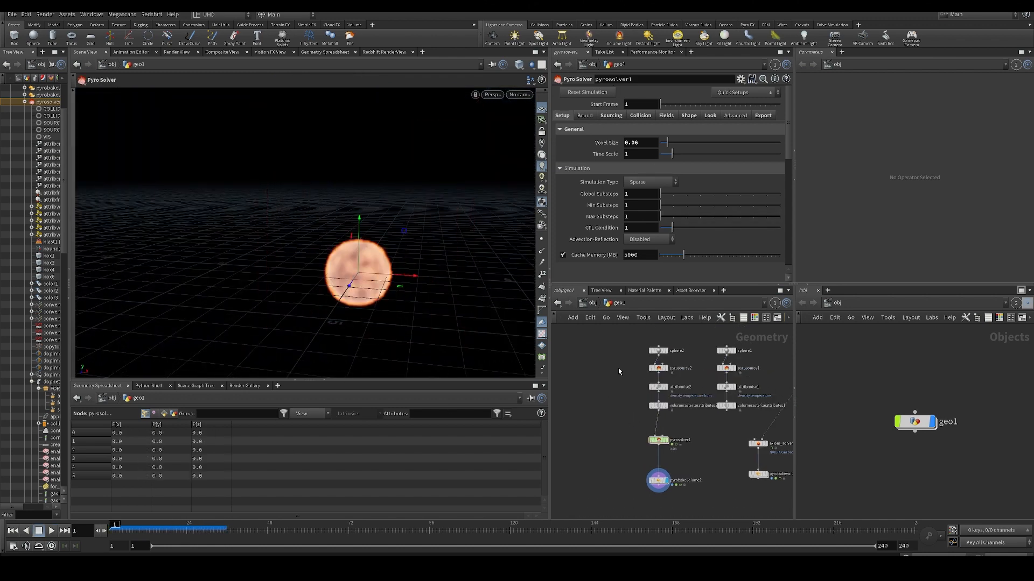
pyautogui.click(588, 92)
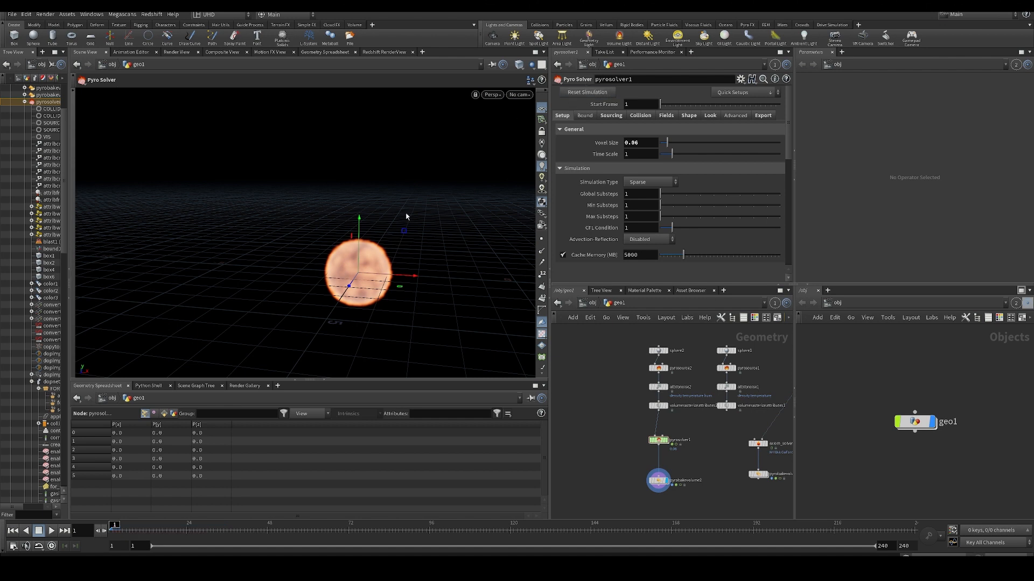
pyautogui.press('Up')
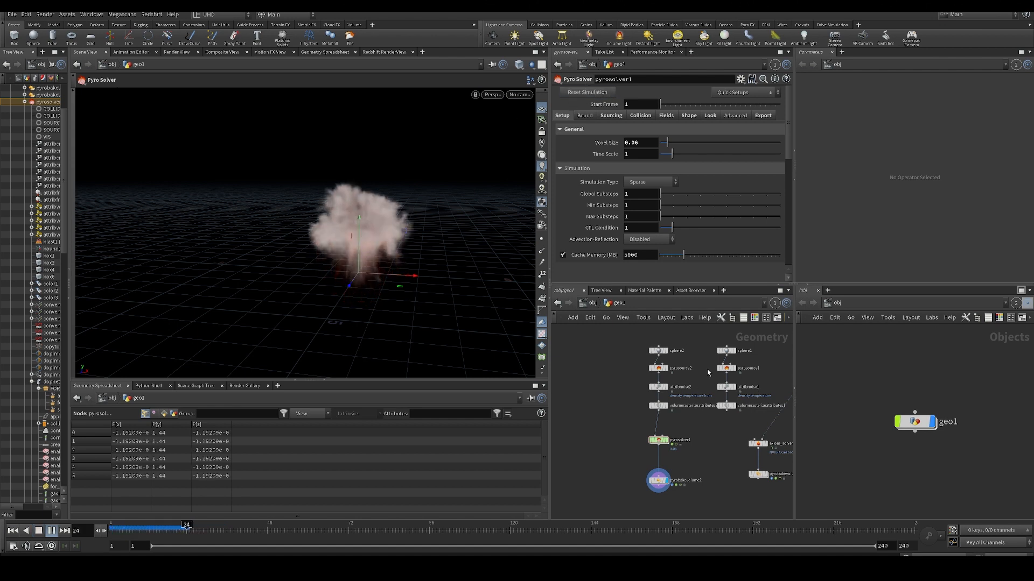
pyautogui.press('Up')
# - Review pyrosolver1's source volumes, continue playing the fire from another angle, and return to frame 1
pyautogui.hotkey('ctrl', 'Left')
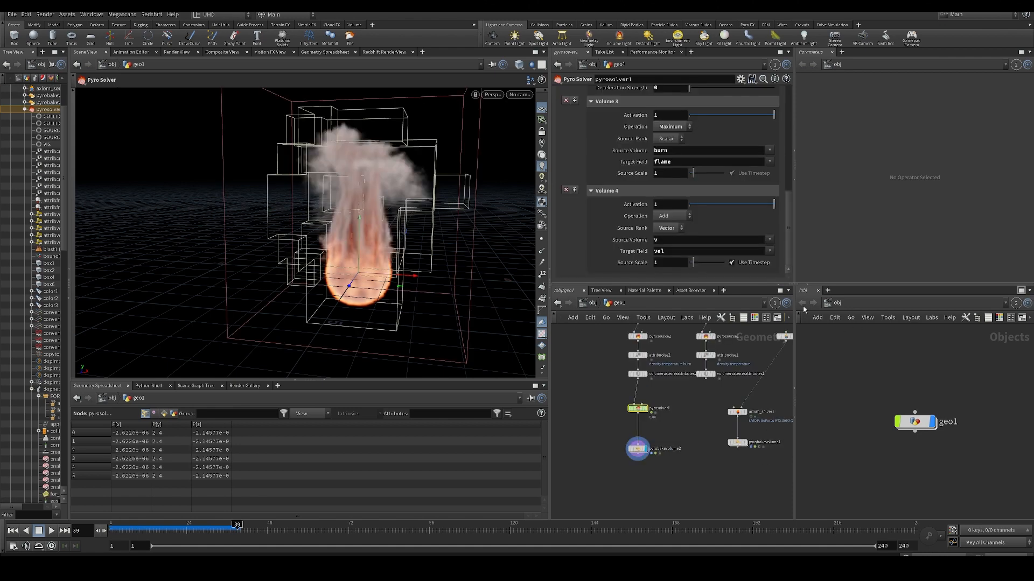
pyautogui.press('Up')
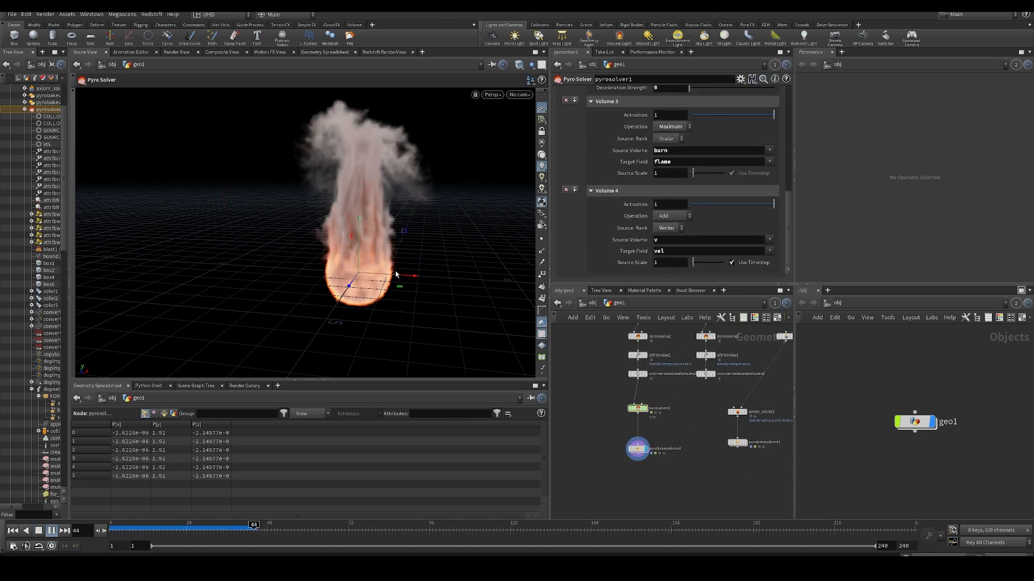
pyautogui.keyDown('alt'); pyautogui.moveTo(374, 244); pyautogui.dragTo(442, 258); pyautogui.keyUp('alt')
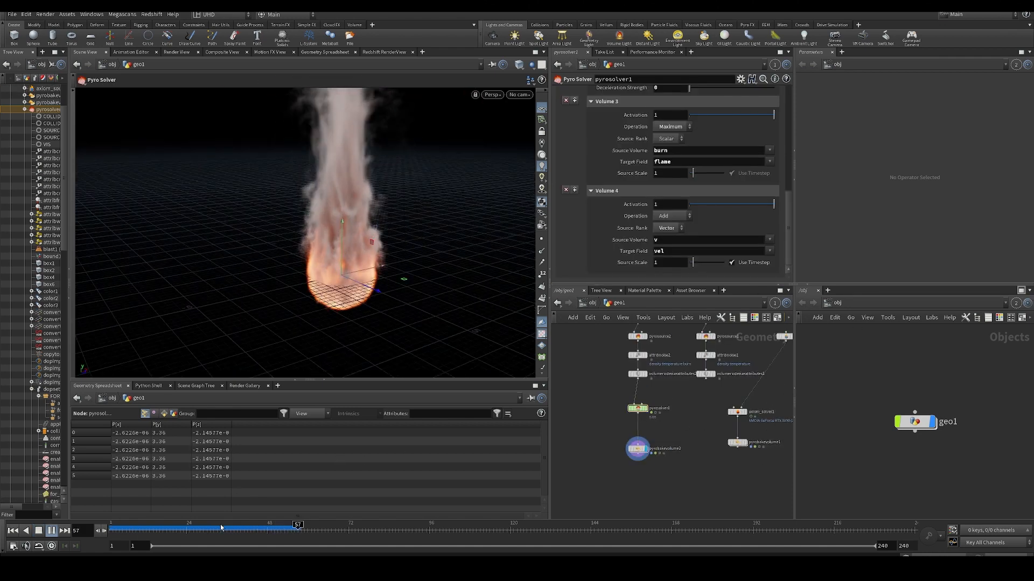
pyautogui.moveTo(221, 529); pyautogui.dragTo(111, 529)
pyautogui.scroll(10, 579, 182)
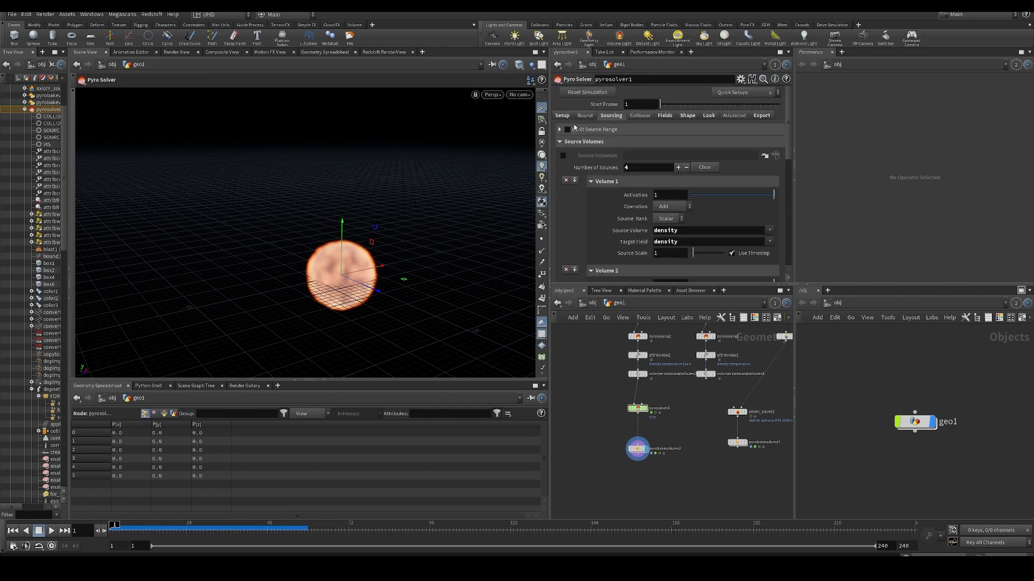
# - Set pyrosolver1's Simulation Type to Minimal OpenCL, play the simulation and return to frame 1
pyautogui.click(566, 113)
pyautogui.scroll(-2, 656, 195)
pyautogui.scroll(2, 646, 191)
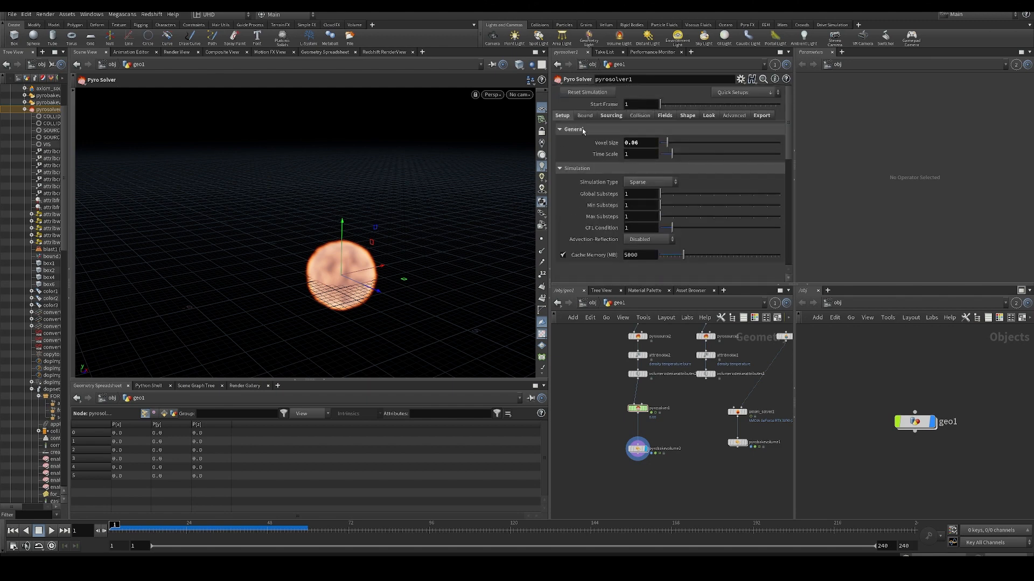
pyautogui.click(646, 183)
pyautogui.click(641, 193)
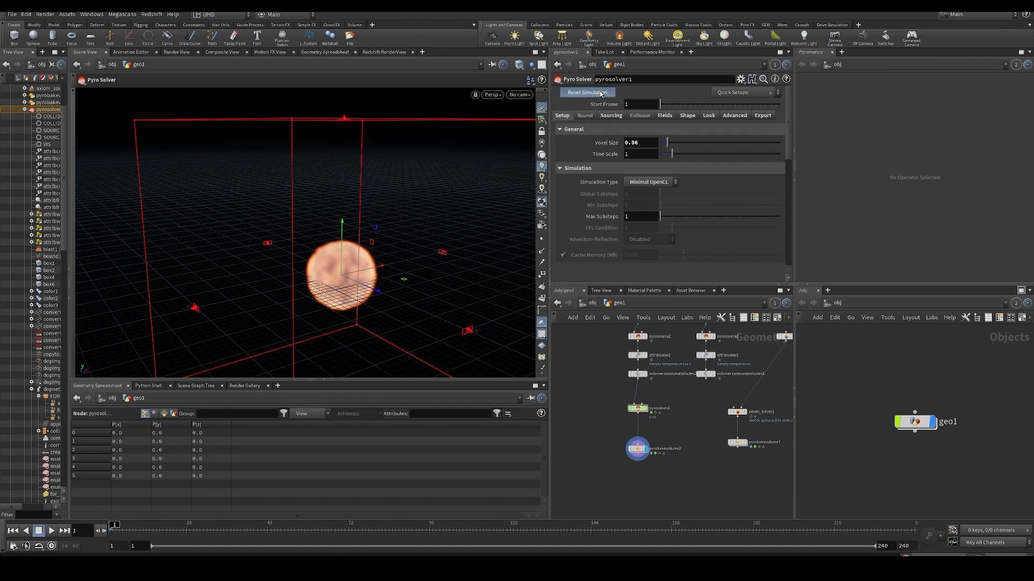
pyautogui.press('Up')
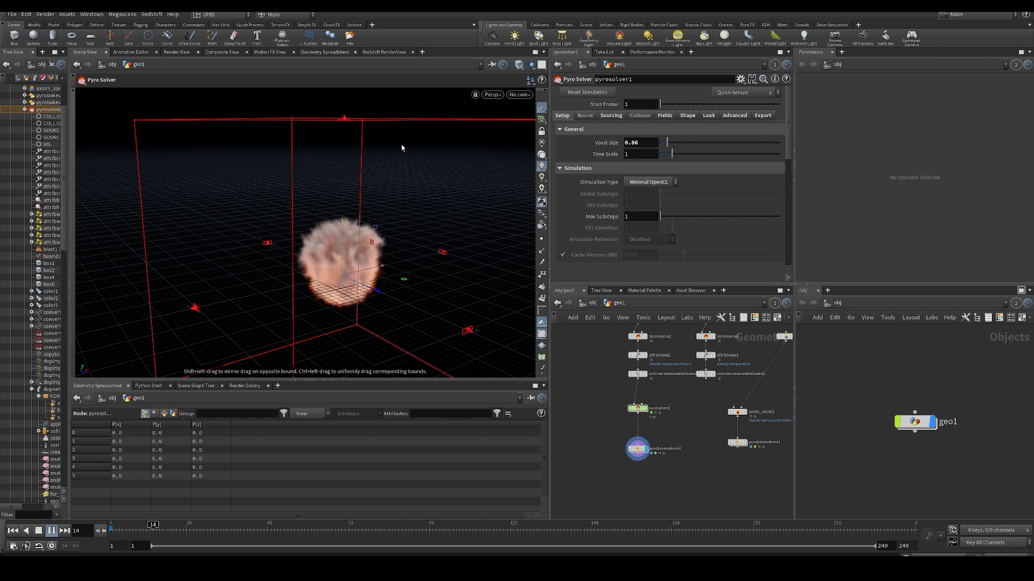
pyautogui.hotkey('ctrl', 'Up')
# - Set pyrosolver1's Simulation Type to Sparse, play the fire and return to frame 1
pyautogui.click(648, 182)
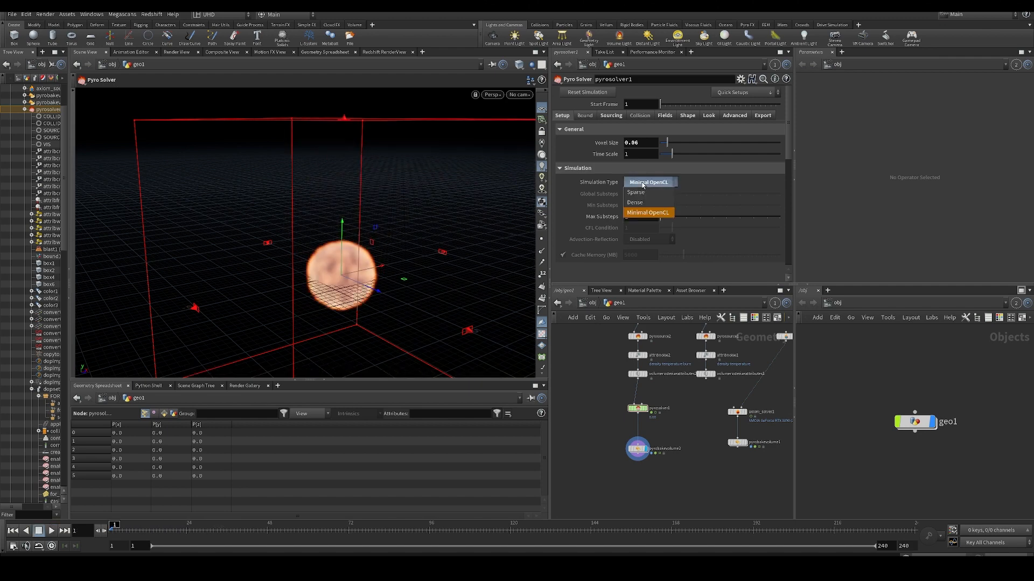
pyautogui.click(642, 195)
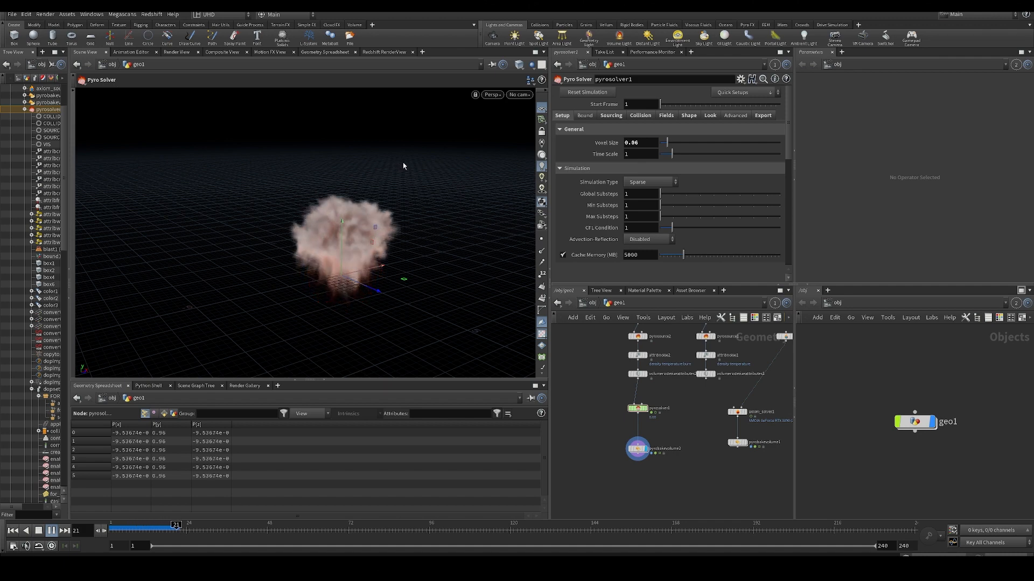
pyautogui.hotkey('ctrl', 'Up')
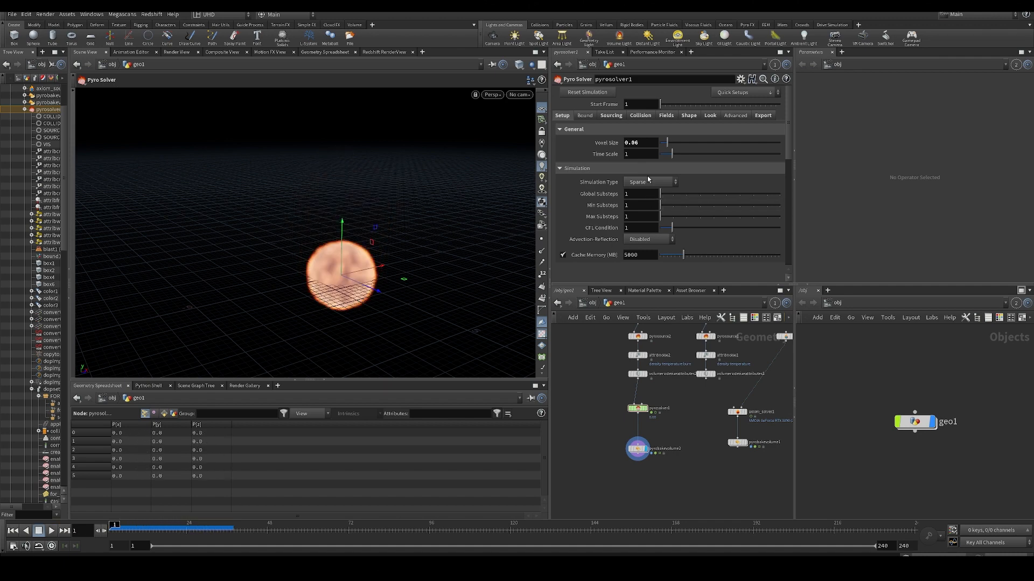
# - Undo the last changes to pyrosolver1's Simulation Type
pyautogui.click(600, 382)
pyautogui.hotkey('ctrl', 'z')
pyautogui.hotkey('ctrl', 'z')
# - Play the sparse fire simulation from a lower, more distant view and stop at frame 35
pyautogui.moveTo(610, 407); pyautogui.dragTo(593, 373, button='middle')
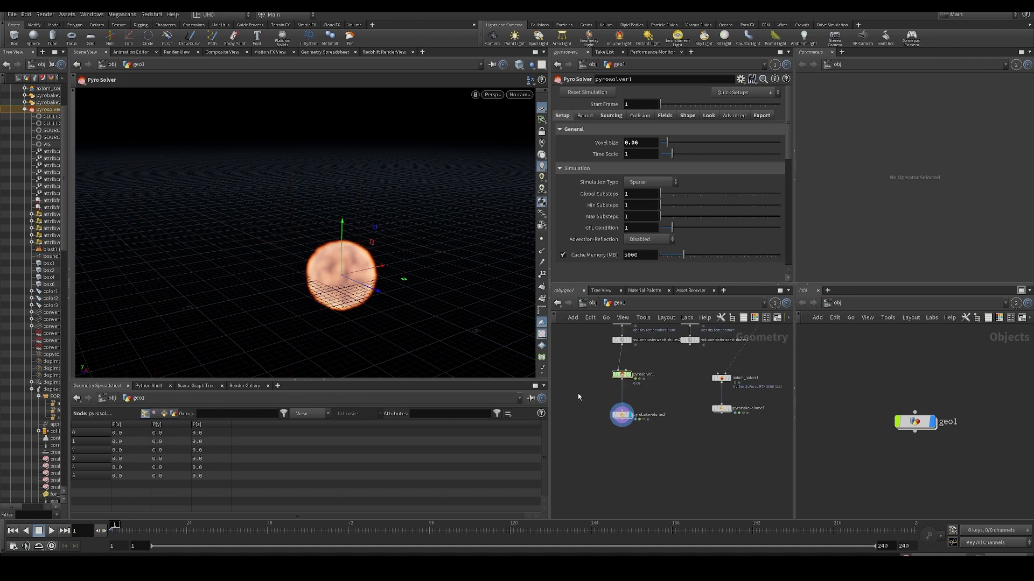
pyautogui.keyDown('alt'); pyautogui.moveTo(331, 261); pyautogui.dragTo(313, 263); pyautogui.keyUp('alt')
pyautogui.scroll(-2, 313, 263)
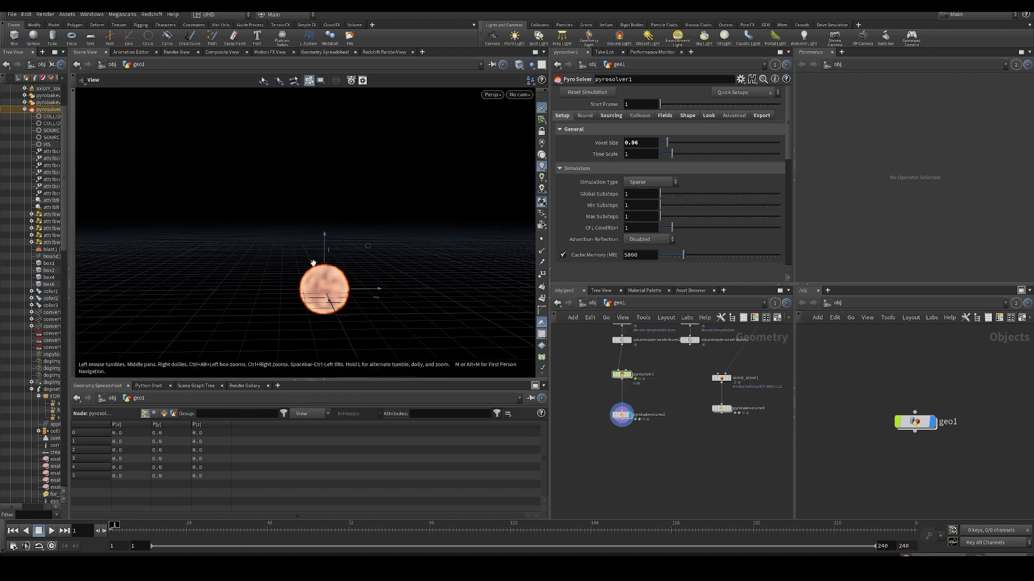
pyautogui.moveTo(600, 447); pyautogui.dragTo(594, 485, button='middle')
pyautogui.press('Up')
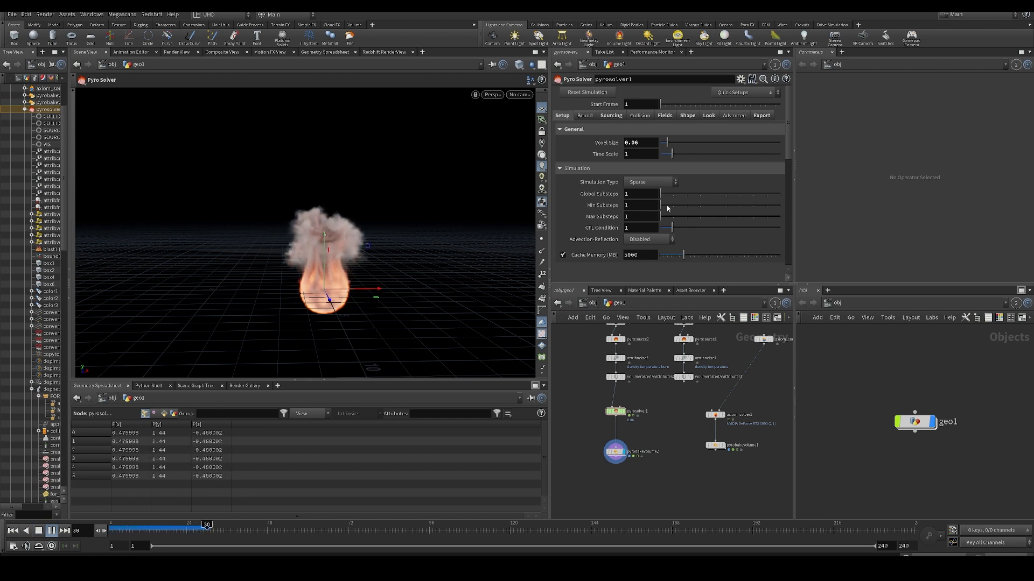
pyautogui.press('Up')
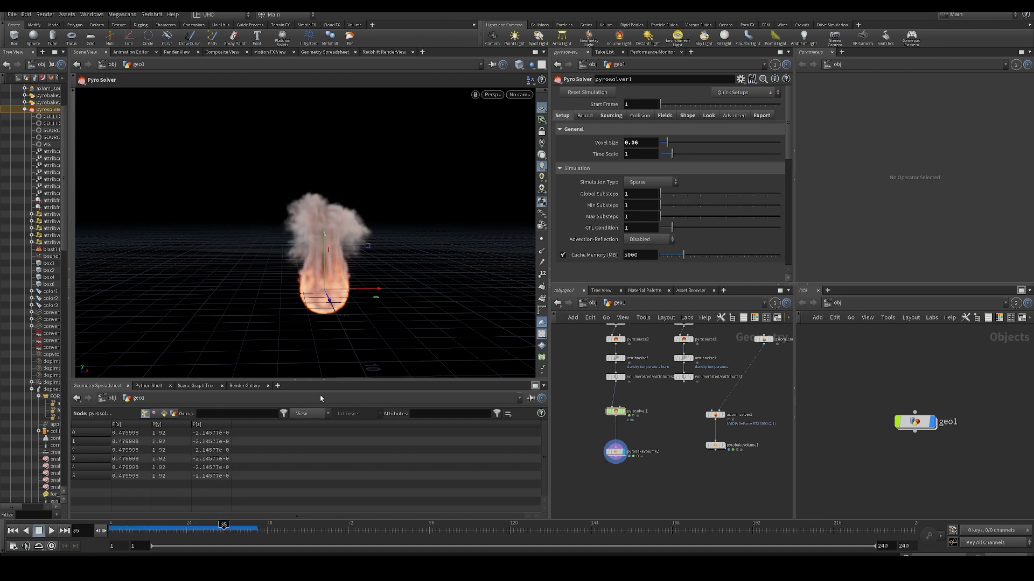
# - Review pyrosolver1's Wind options in the shape settings, turn Wind off and return to frame 1
pyautogui.click(687, 116)
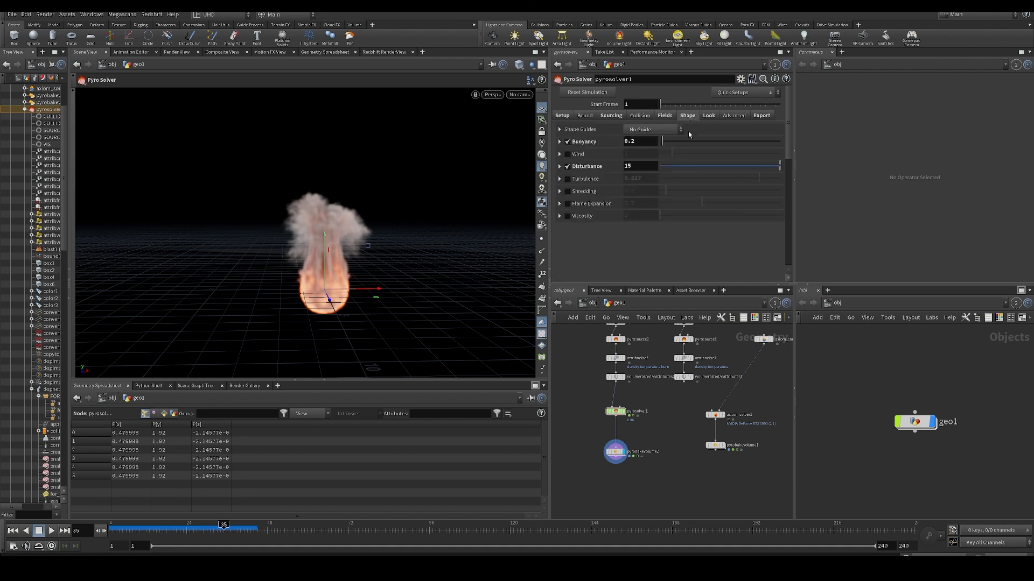
pyautogui.click(558, 155)
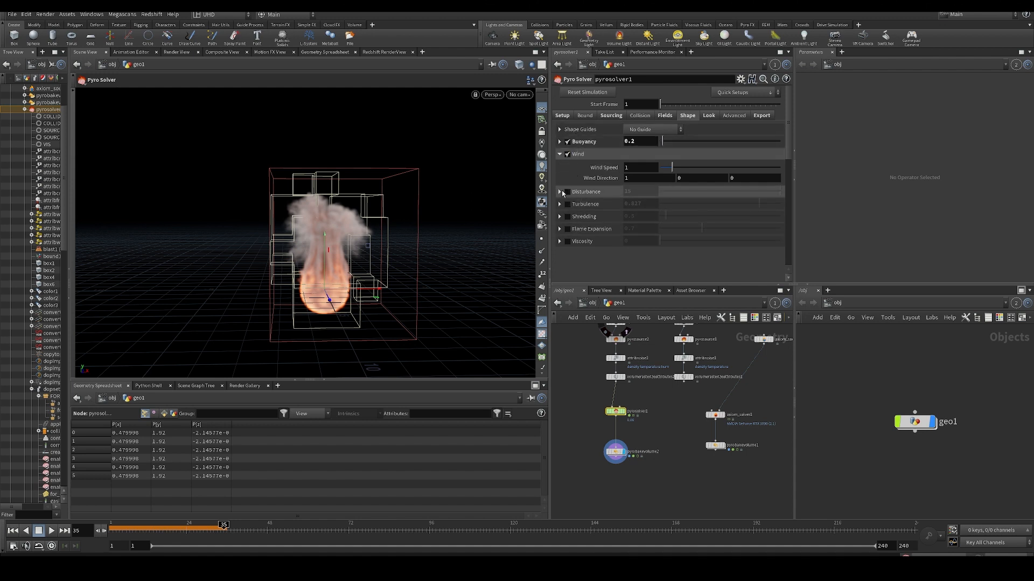
pyautogui.hotkey('ctrl', 'Up')
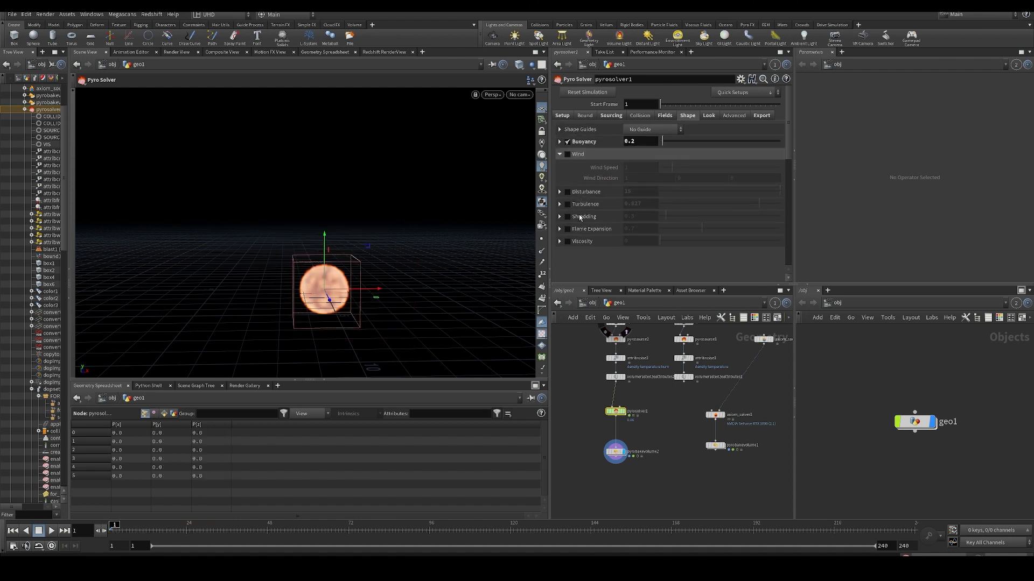
# - Enable Shredding at 5 on pyrosolver1 and play the fire again from frame 1
pyautogui.press('Up')
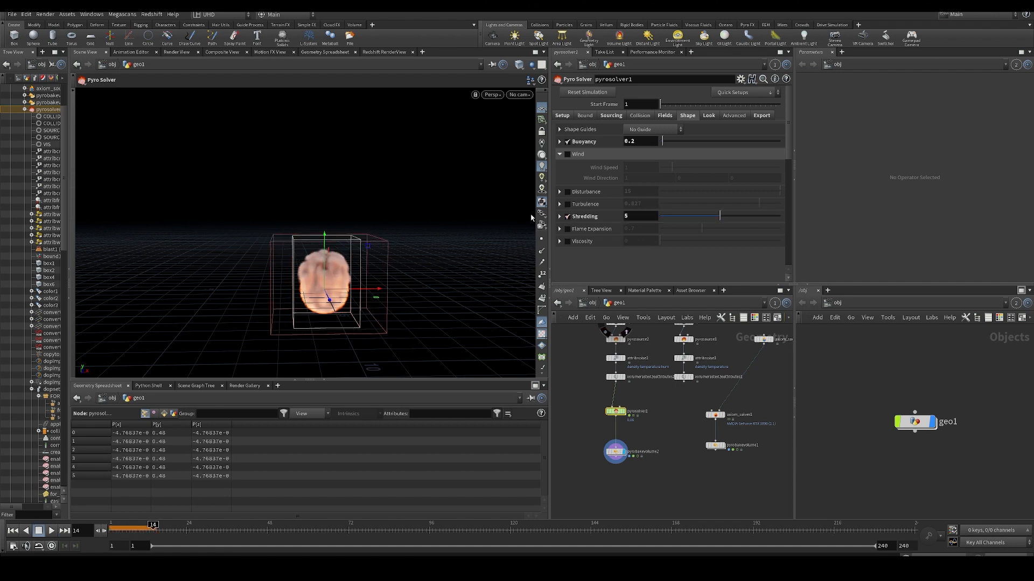
pyautogui.hotkey('ctrl', 'Up')
pyautogui.press('Up')
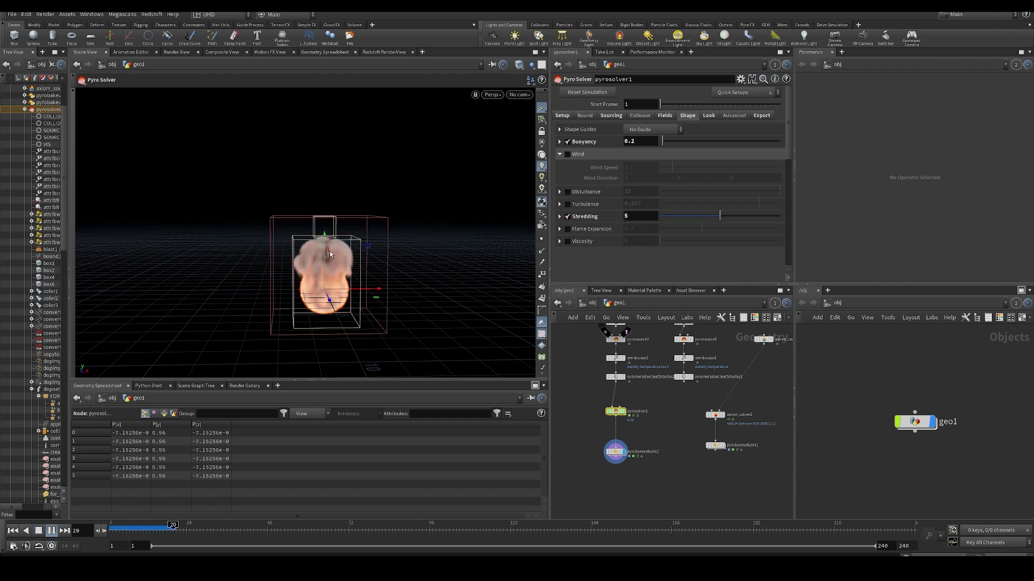
# - Set pyrosolver1's Shredding to 12, replay the fire from frame 1 with a close-up look, and return to frame 1
pyautogui.moveTo(638, 217); pyautogui.dragTo(566, 210)
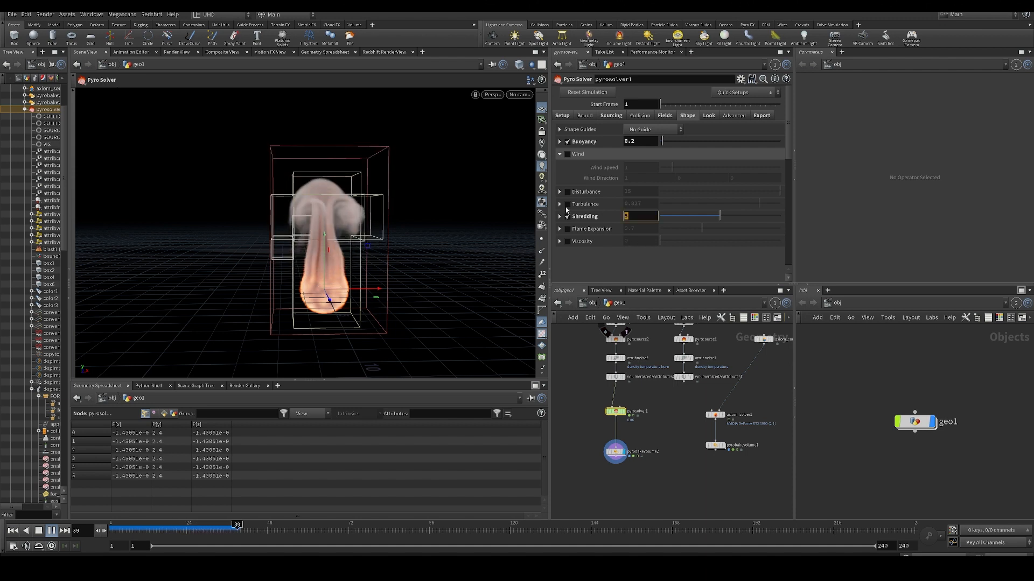
pyautogui.write('12')
pyautogui.press('Return')
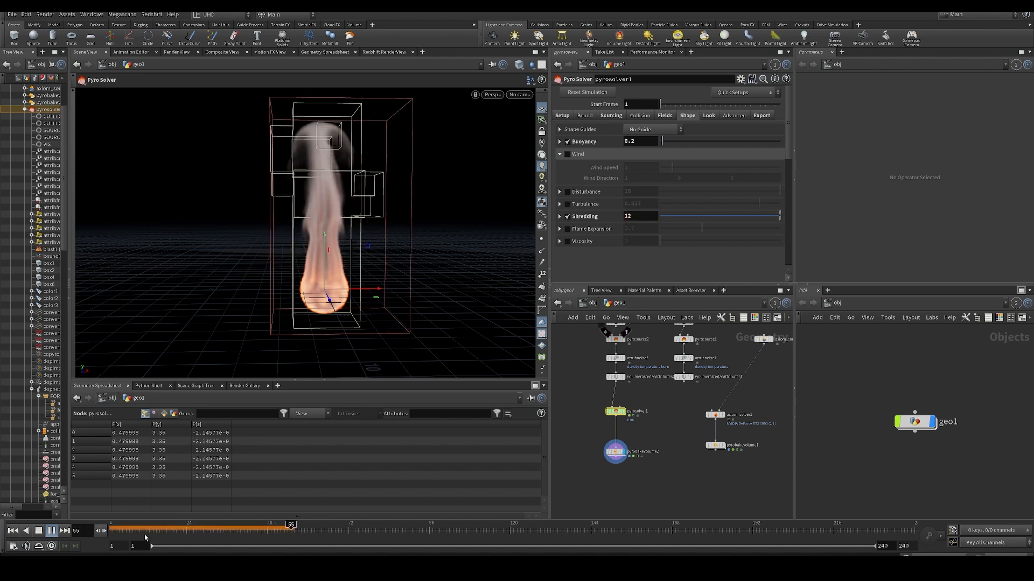
pyautogui.click(13, 531)
pyautogui.click(49, 532)
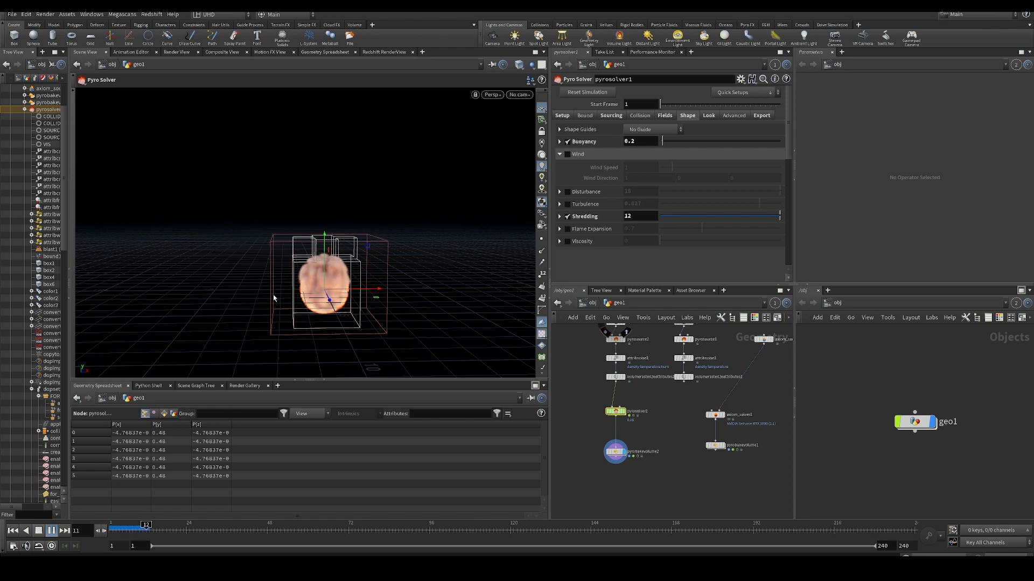
pyautogui.keyDown('alt'); pyautogui.scroll(10, 324, 264); pyautogui.keyUp('alt')
pyautogui.scroll(-10, 324, 260)
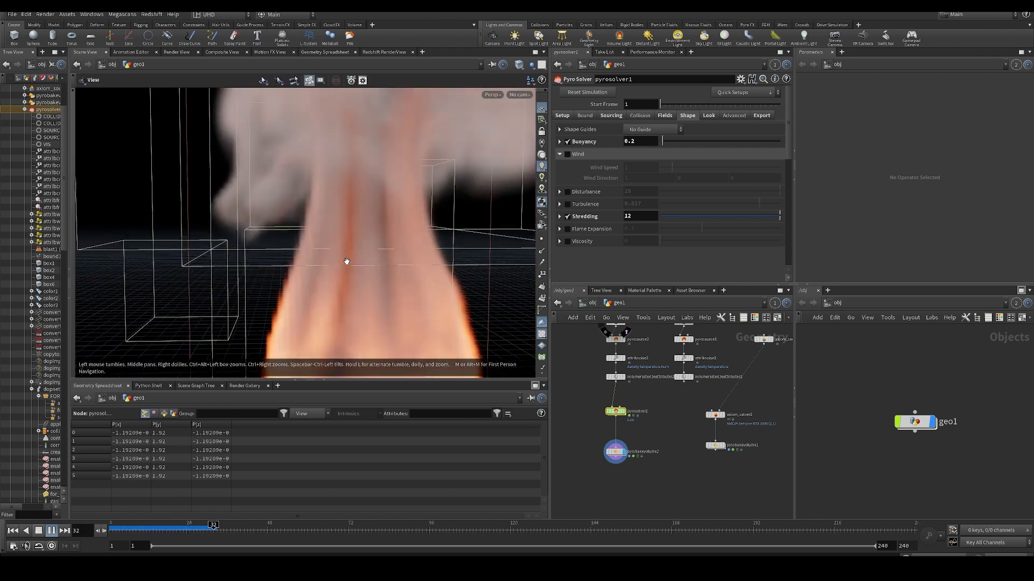
pyautogui.click(13, 531)
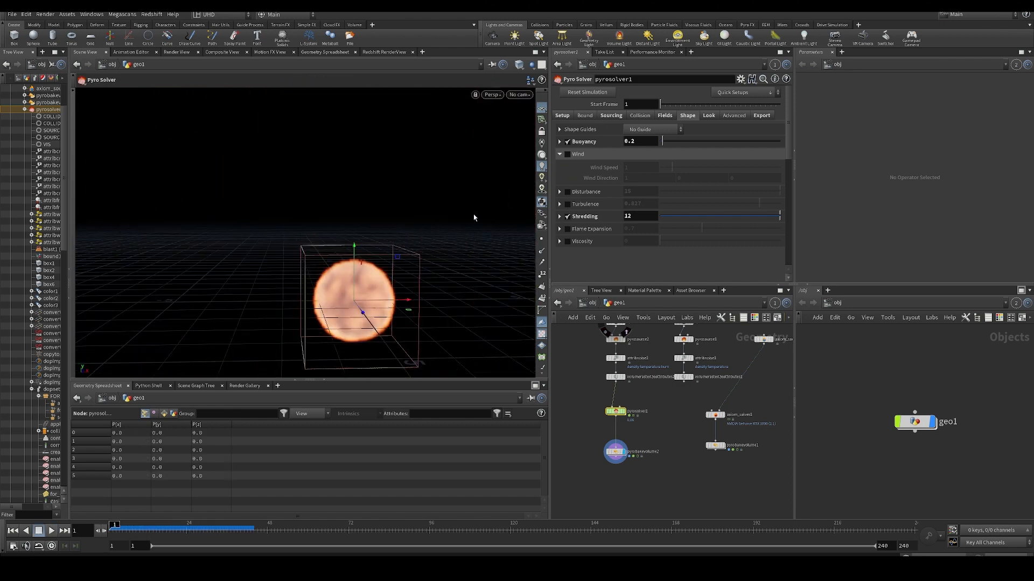
# - Enable Disturbance at 15 on pyrosolver1, play the simulation and return to frame 1
pyautogui.click(567, 192)
pyautogui.press('Up')
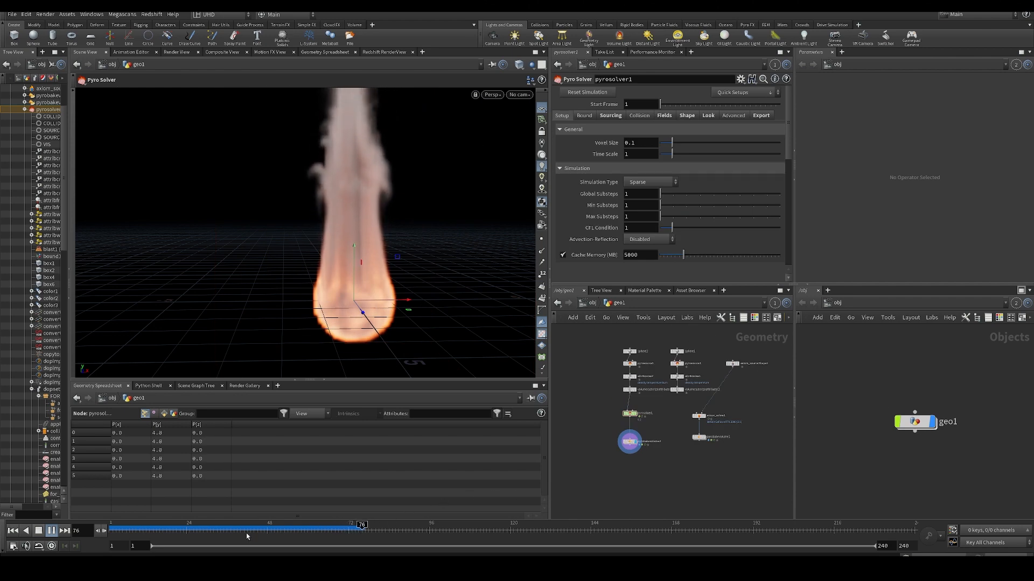
pyautogui.moveTo(246, 533); pyautogui.dragTo(110, 533)
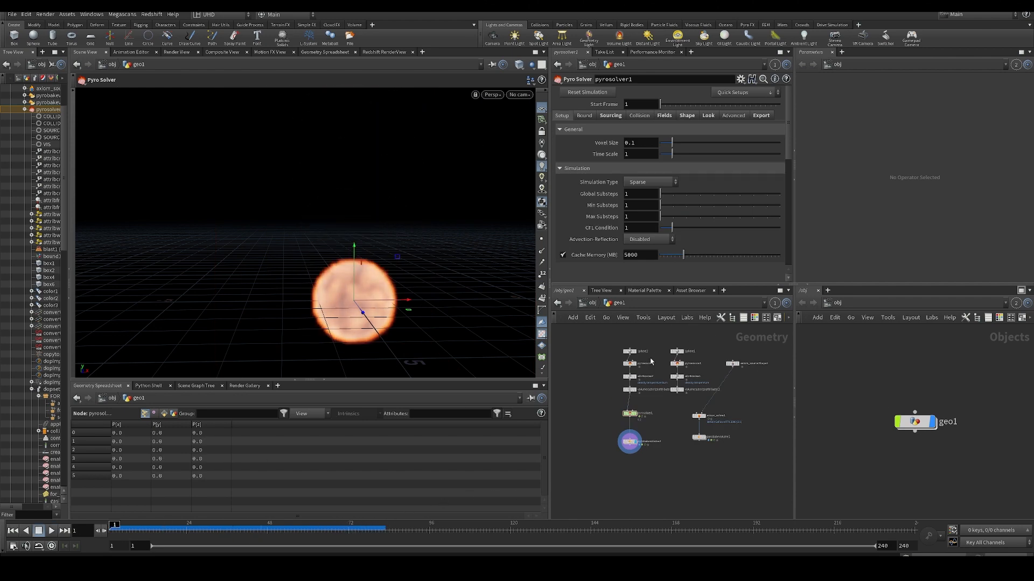
# - Select the pyrobakevolume2 node, play the fire and return to frame 1
pyautogui.scroll(5, 639, 443)
pyautogui.click(611, 441)
pyautogui.scroll(-3, 614, 431)
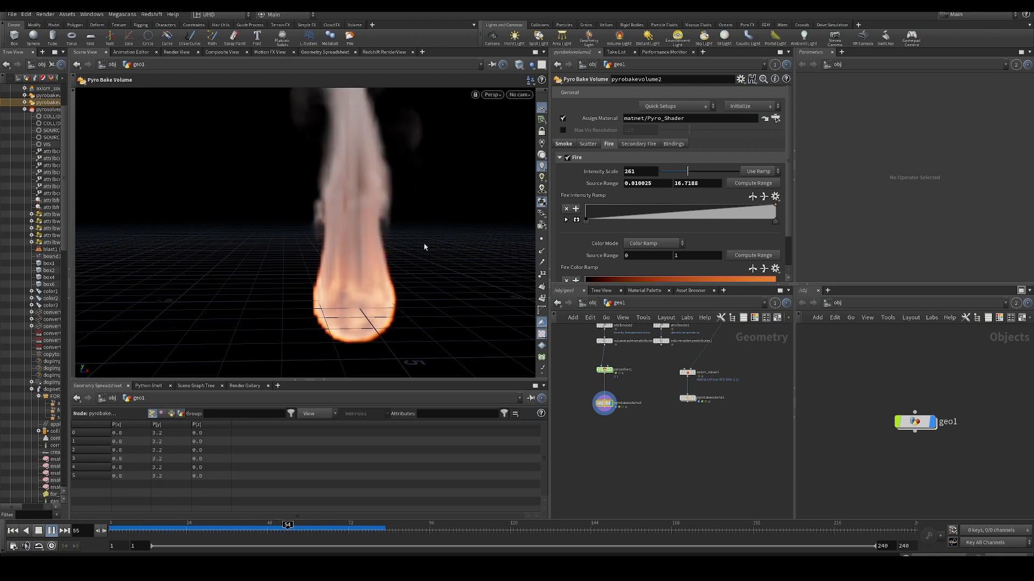
pyautogui.hotkey('ctrl', 'Up')
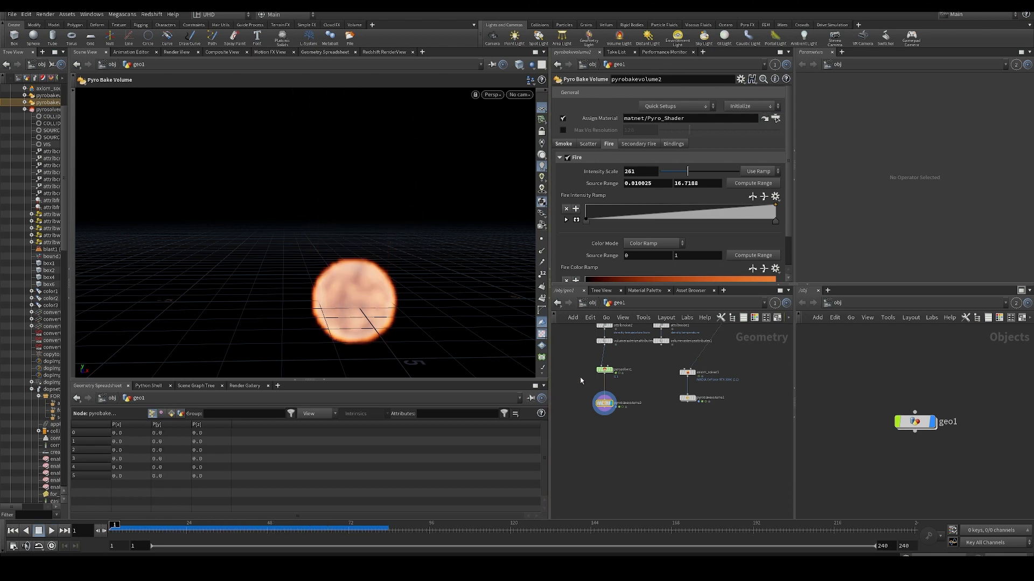
# - Reset pyrosolver1's simulation, replay it briefly with the Sparse type and return to frame 1
pyautogui.click(604, 370)
pyautogui.click(602, 92)
pyautogui.press('Up')
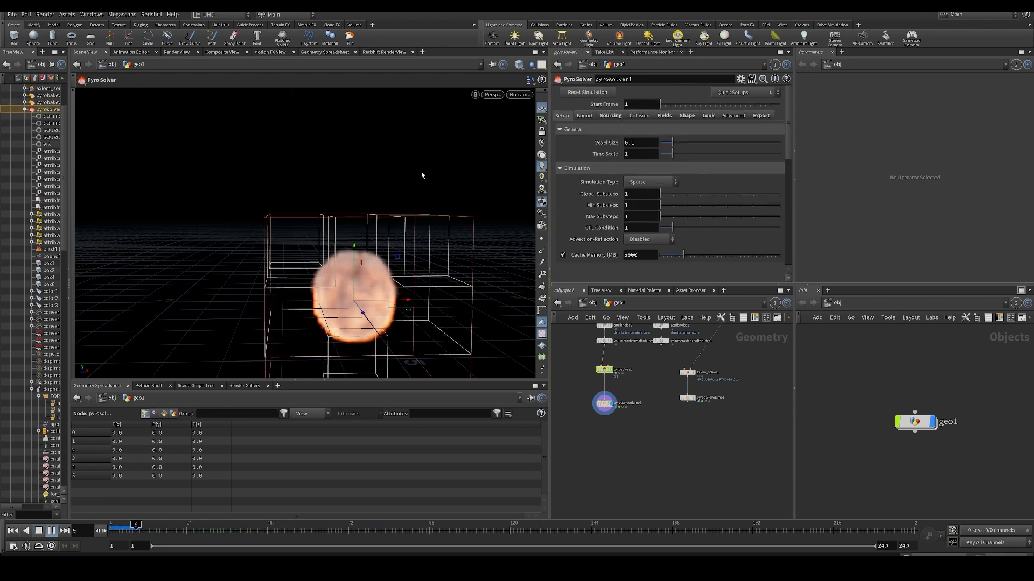
pyautogui.hotkey('ctrl', 'Up')
# - Switch pyrosolver1's Simulation Type to Minimal OpenCL, reset the simulation, play it and return to frame 1
pyautogui.click(650, 182)
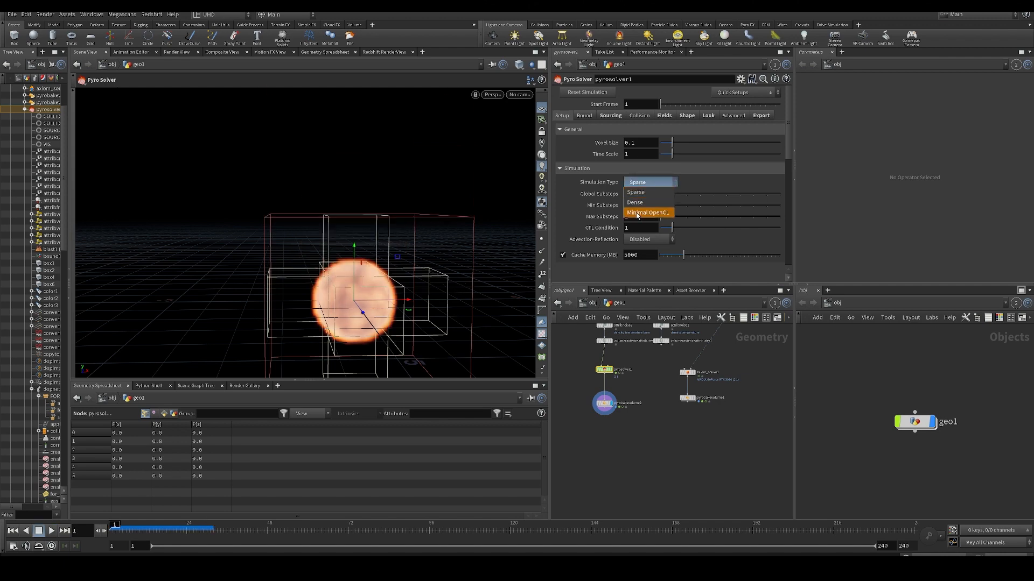
pyautogui.click(646, 215)
pyautogui.click(606, 92)
pyautogui.press('Up')
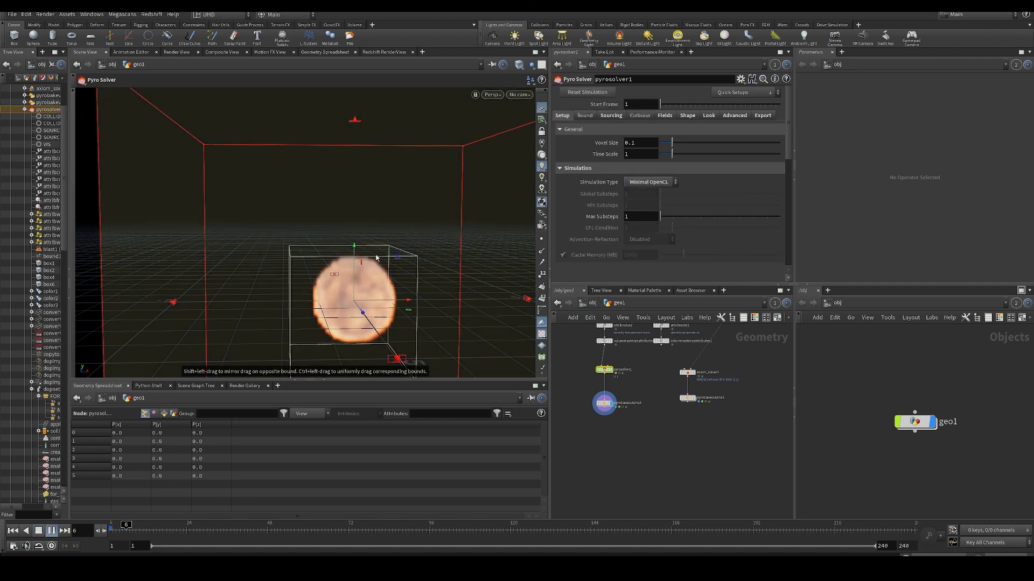
pyautogui.hotkey('ctrl', 'Up')
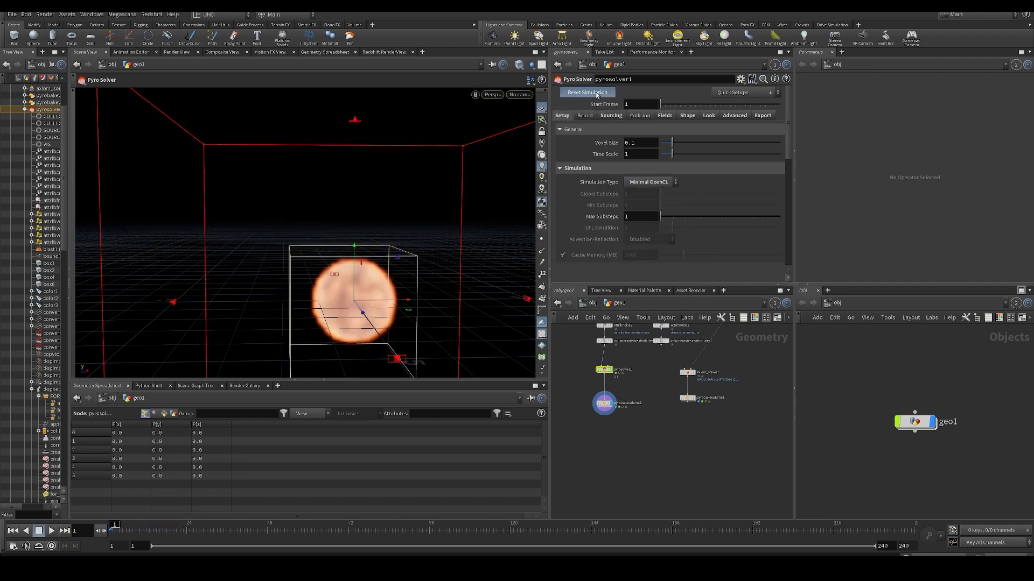
# - Switch pyrosolver1's Simulation Type back to Sparse, reset the simulation, play it and return to frame 1
pyautogui.click(650, 182)
pyautogui.click(636, 192)
pyautogui.click(587, 92)
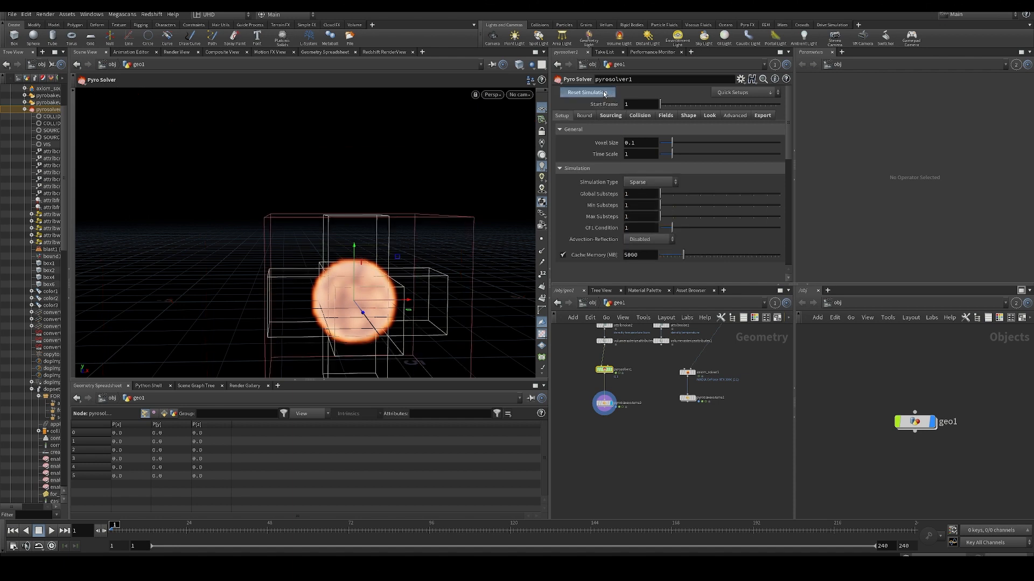
pyautogui.press('Up')
pyautogui.hotkey('ctrl', 'Up')
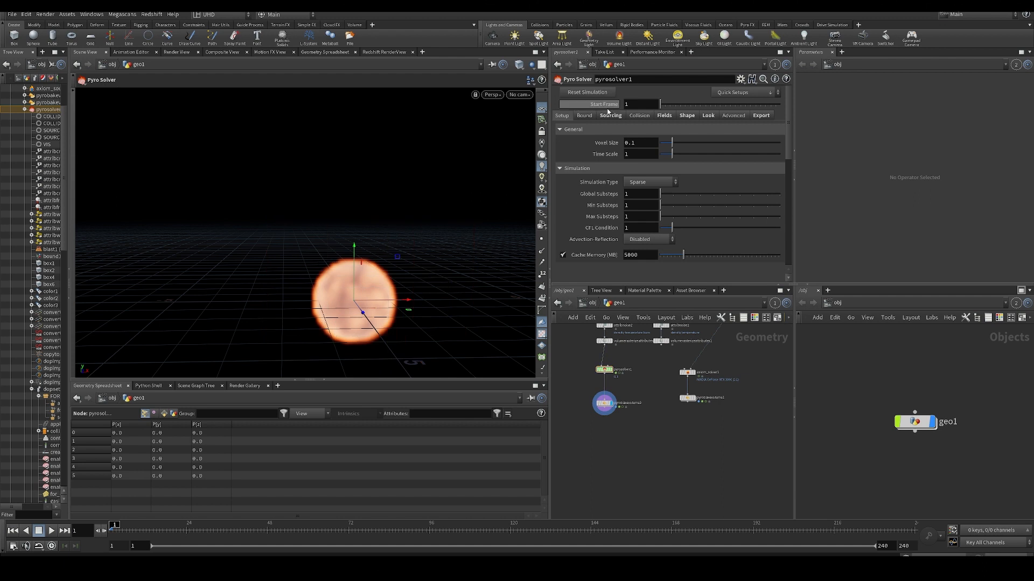
# - Replay the sparse fire and scrub the timeline to frame 55
pyautogui.press('Up')
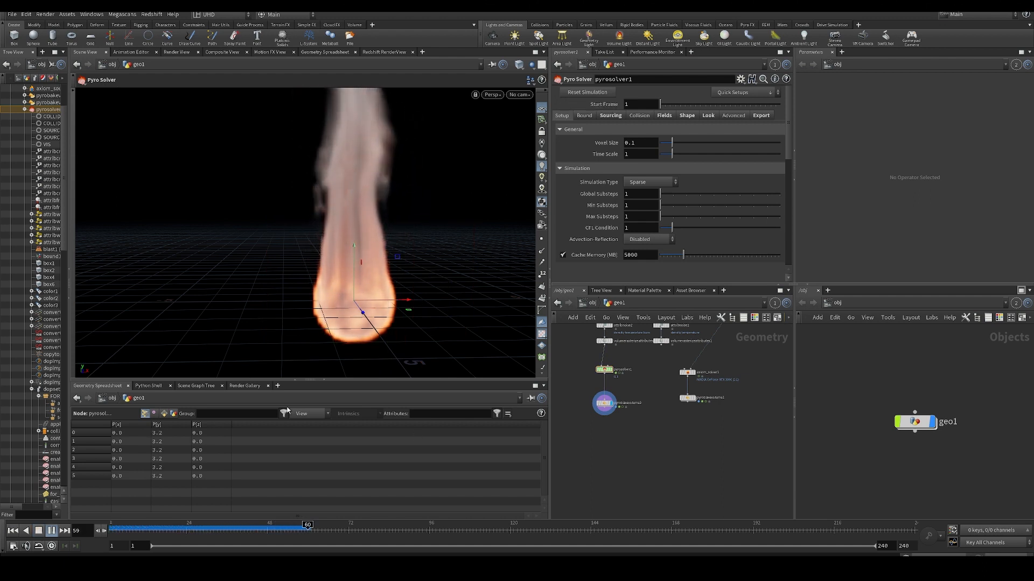
pyautogui.moveTo(245, 528); pyautogui.dragTo(291, 552)
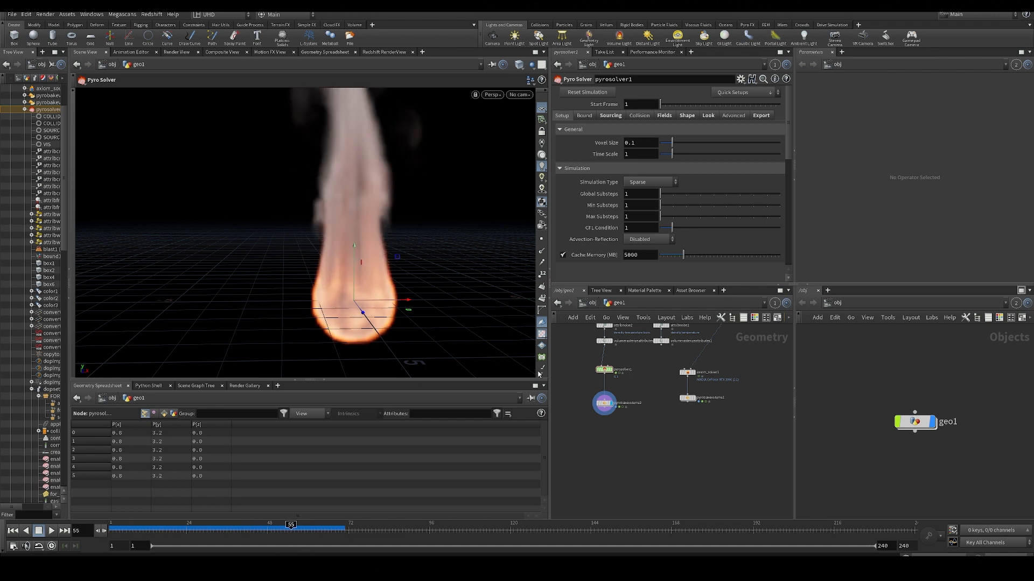
pyautogui.moveTo(572, 354); pyautogui.dragTo(624, 367)
# - Enable Shredding in pyrosolver1's Shape settings and play the simulation from frame 1
pyautogui.click(686, 115)
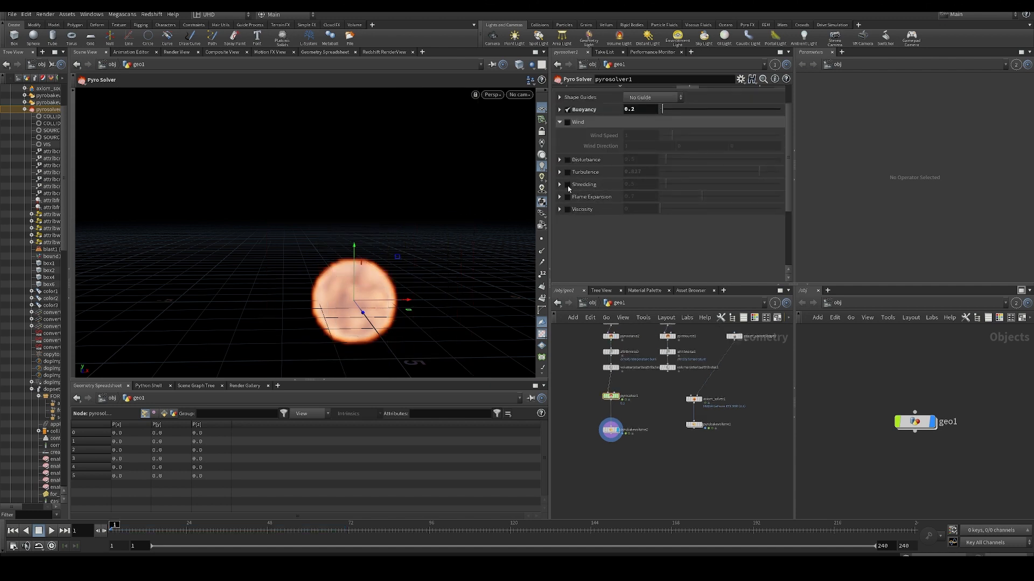
pyautogui.click(567, 184)
pyautogui.press('Up')
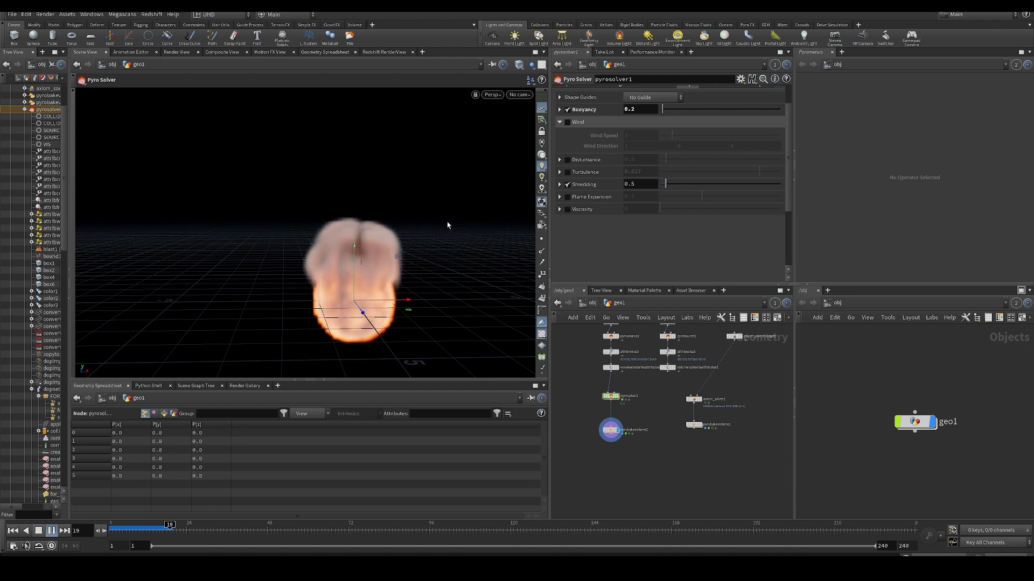
# - Set pyrosolver1's Shredding to 500, replay the simulation and return to frame 1
pyautogui.click(642, 184)
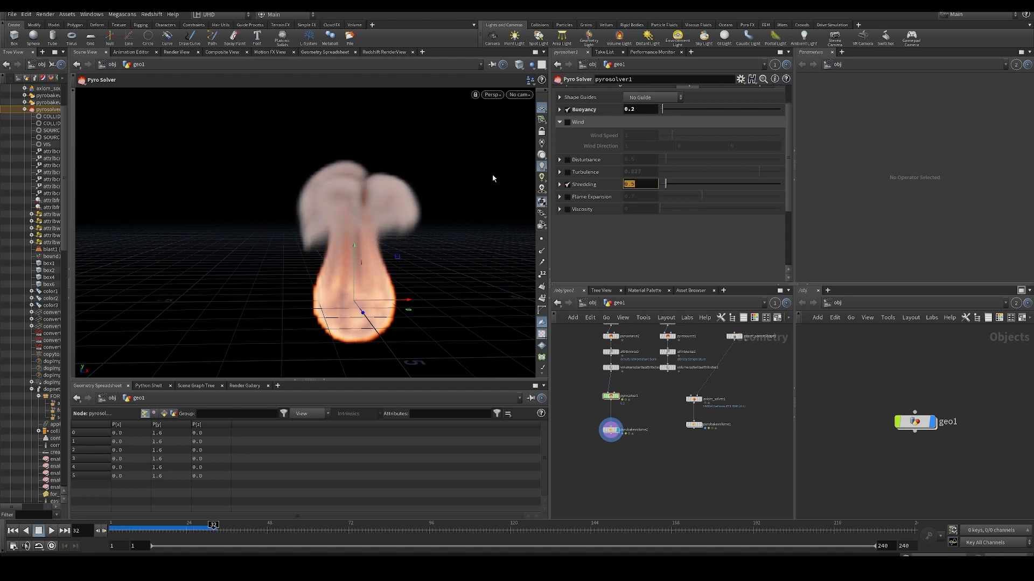
pyautogui.press('Return')
pyautogui.hotkey('ctrl', 'Up')
pyautogui.press('Up')
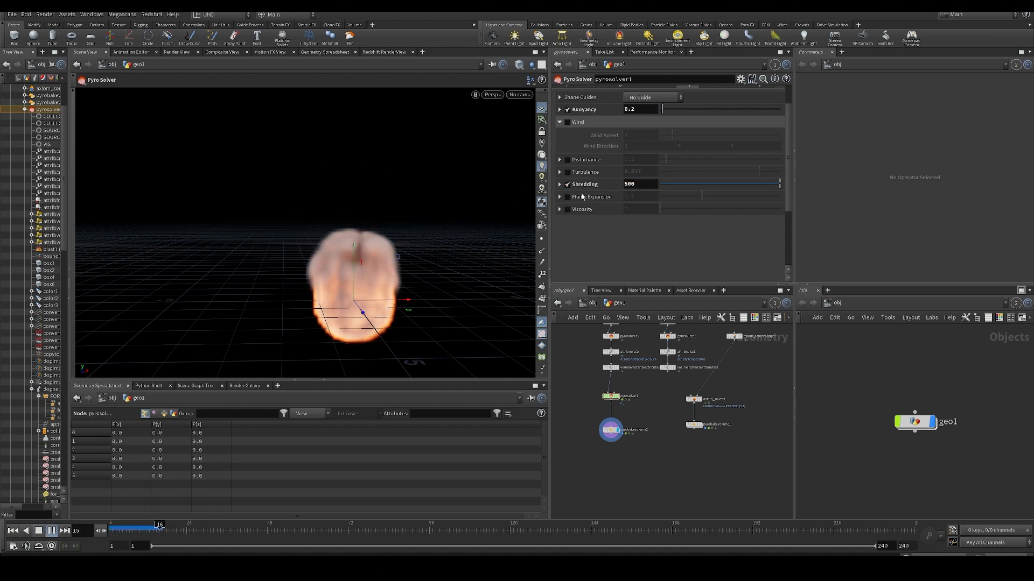
pyautogui.hotkey('ctrl', 'Up')
# - Expand the Shredding settings, change the Threshold Field to density and play the simulation
pyautogui.click(560, 185)
pyautogui.scroll(-1, 676, 232)
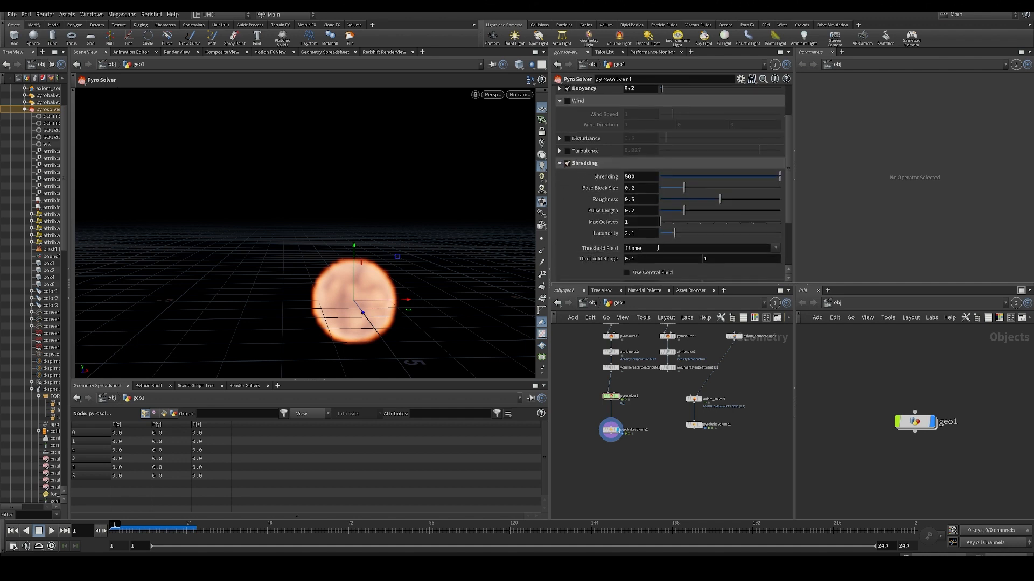
pyautogui.doubleClick(657, 248)
pyautogui.press('Return')
pyautogui.click(776, 248)
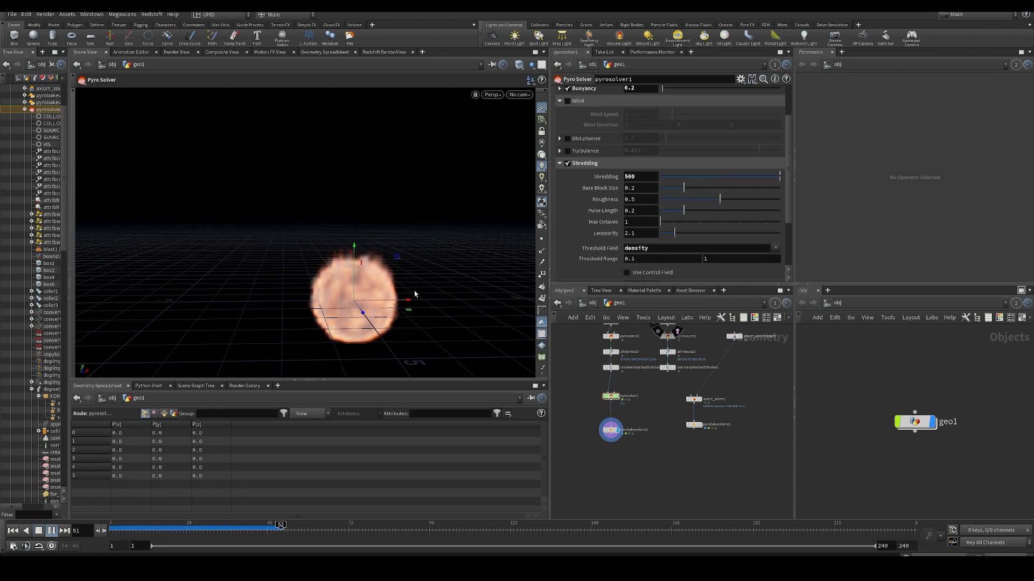
# - Lower the density Dissipation to 0.063 in pyrosolver1's Fields settings and replay the simulation from the first frame
pyautogui.scroll(3, 631, 164)
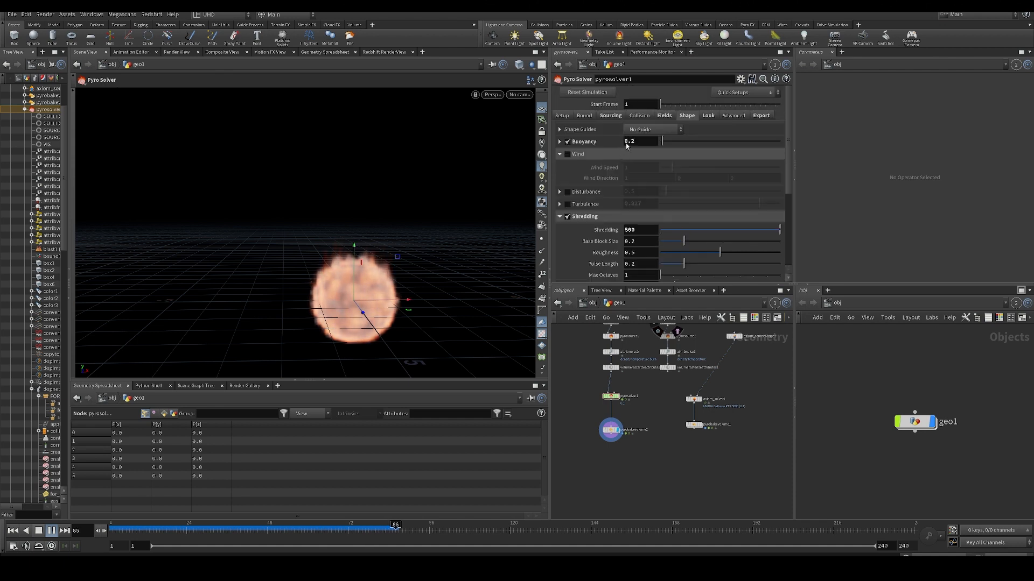
pyautogui.click(667, 116)
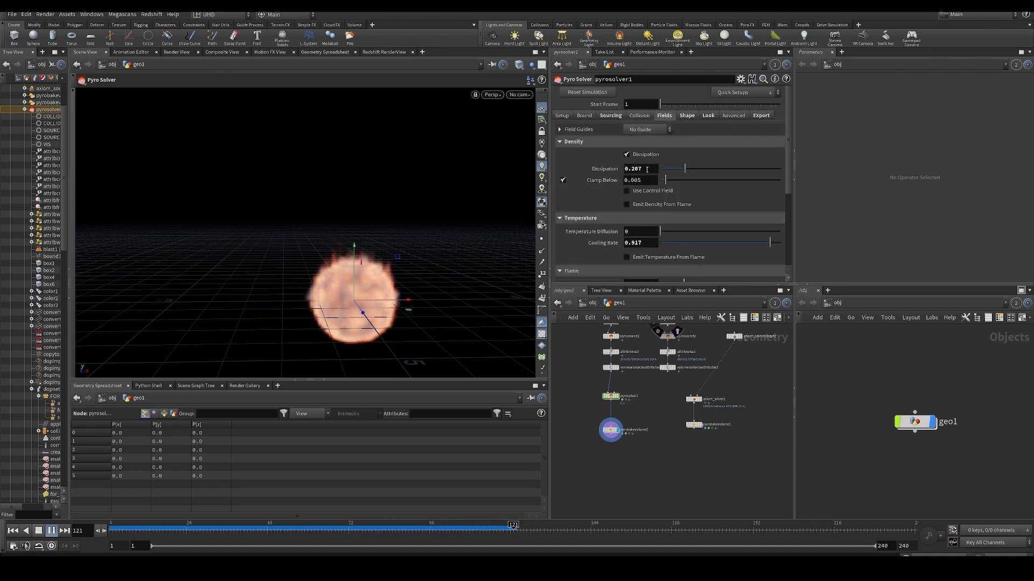
pyautogui.moveTo(664, 170); pyautogui.dragTo(667, 169)
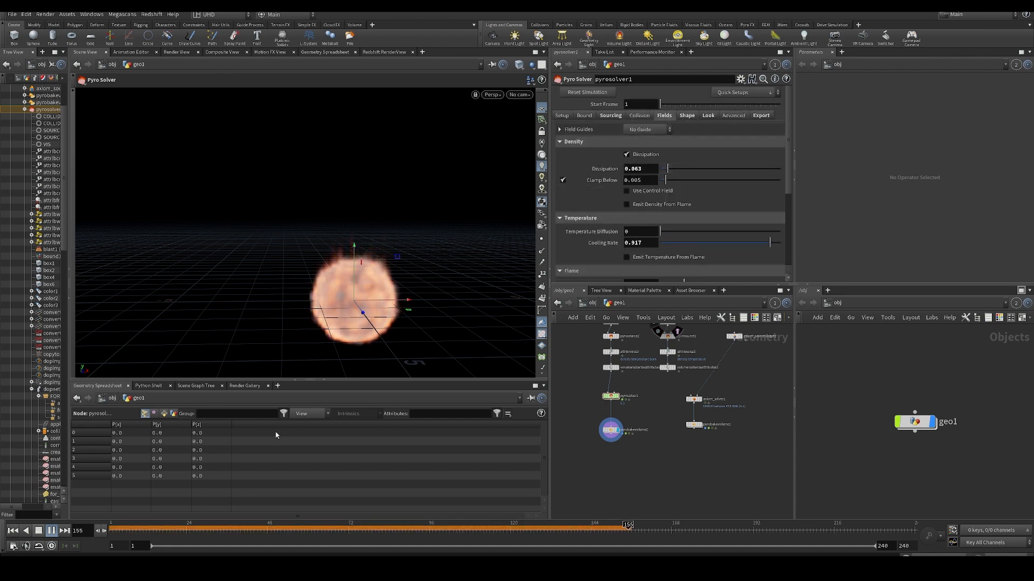
pyautogui.click(13, 531)
pyautogui.click(52, 531)
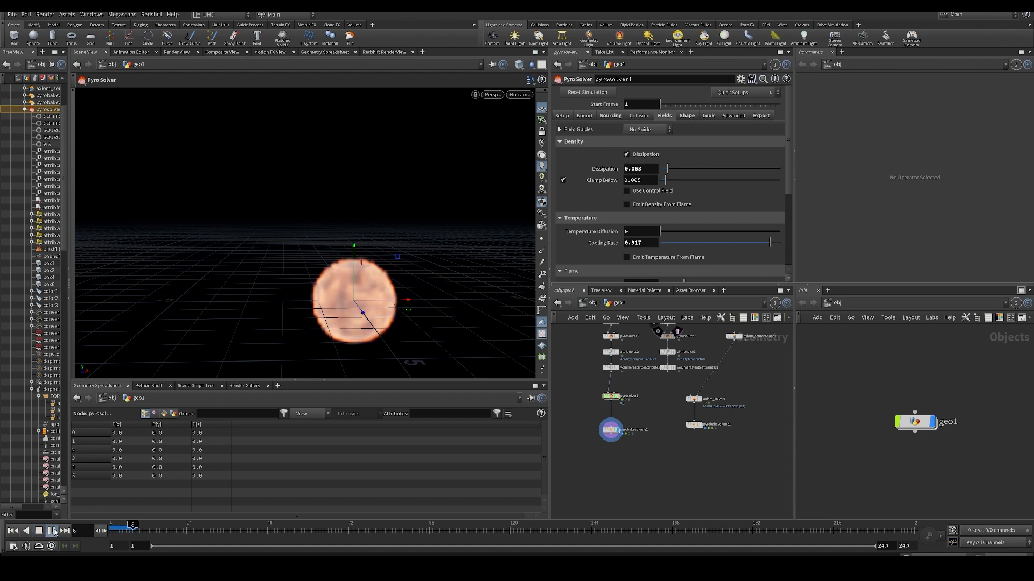
# - Inspect the shredded smoke from several angles during playback and scrub the timeline to frame 127
pyautogui.moveTo(347, 276); pyautogui.dragTo(387, 281)
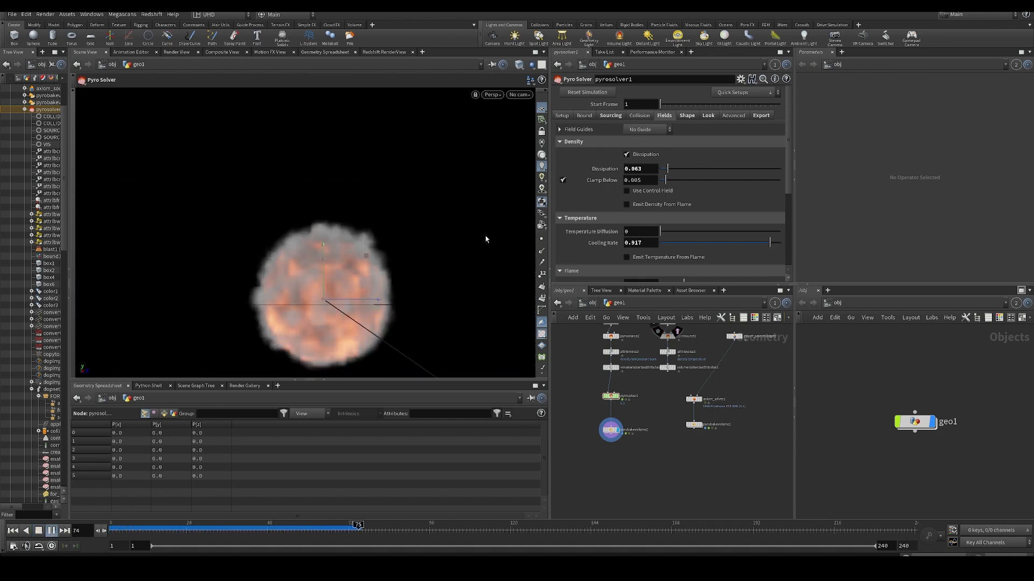
pyautogui.moveTo(304, 343); pyautogui.dragTo(338, 353)
pyautogui.scroll(7, 316, 246)
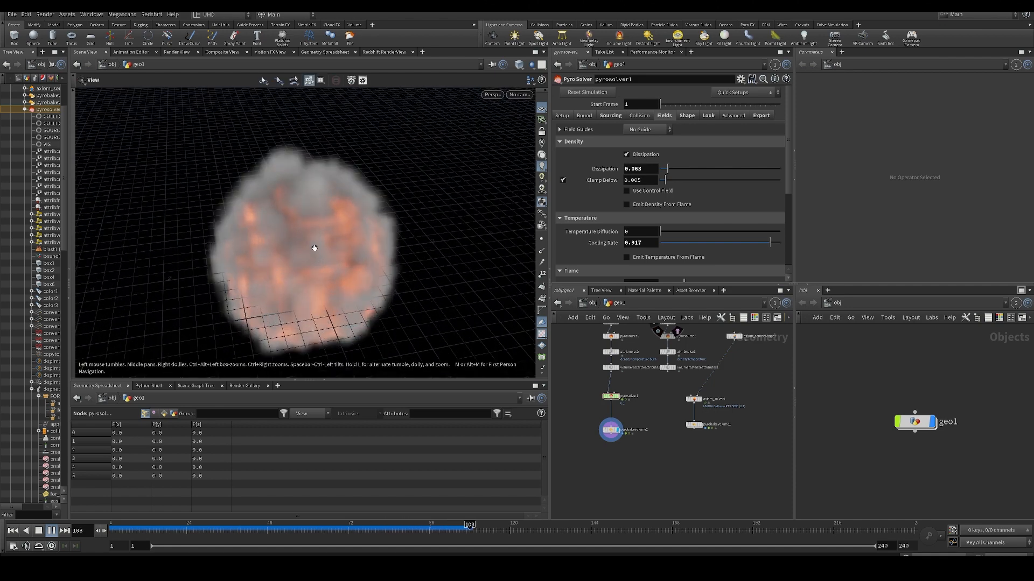
pyautogui.moveTo(198, 283); pyautogui.dragTo(313, 276)
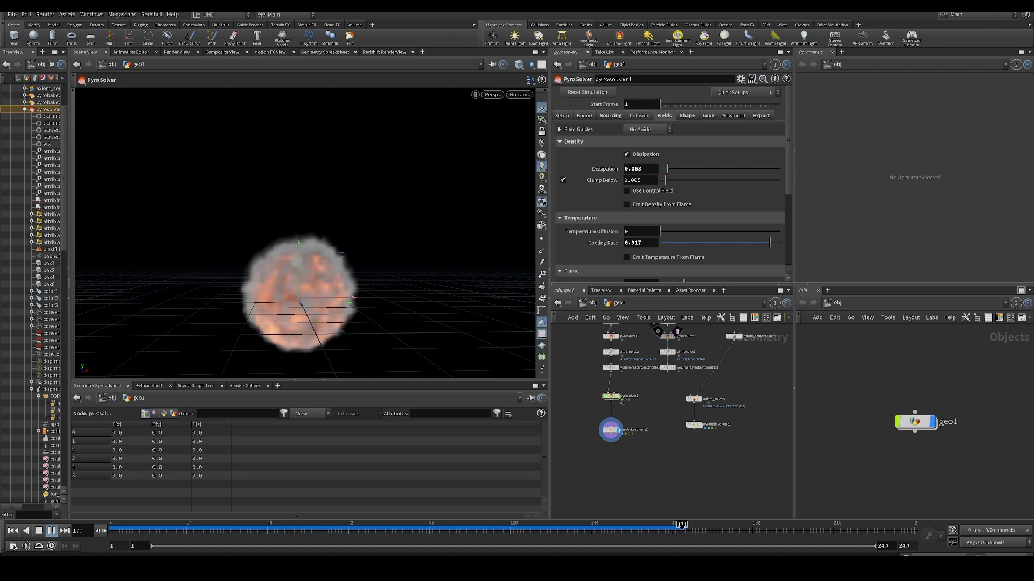
pyautogui.moveTo(485, 530); pyautogui.dragTo(533, 530)
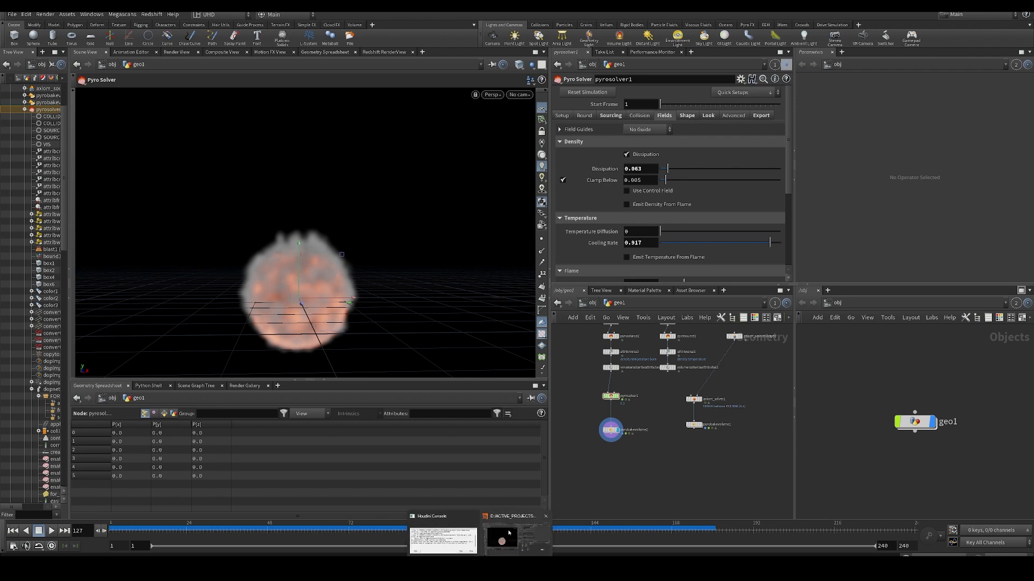
# - Open the Pyro Solver help page and find "shredding" in its text
pyautogui.click(611, 396)
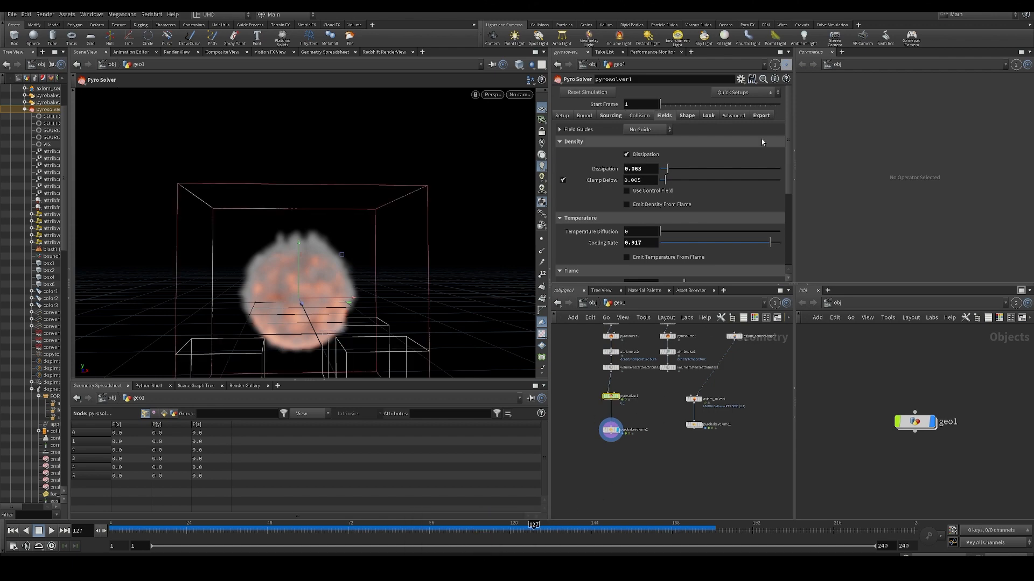
pyautogui.click(786, 79)
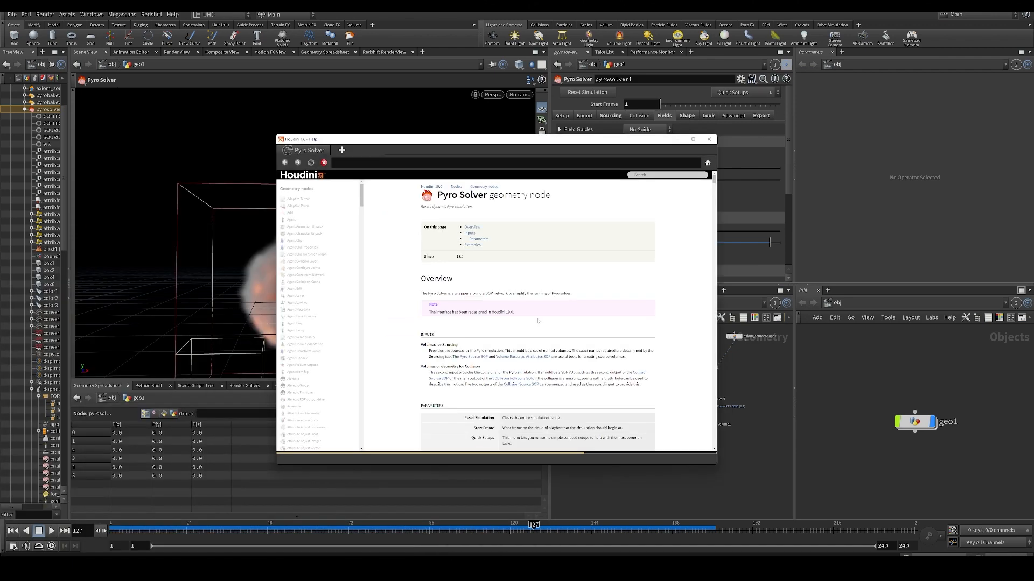
pyautogui.hotkey('ctrl', 'f')
pyautogui.write('schredding')
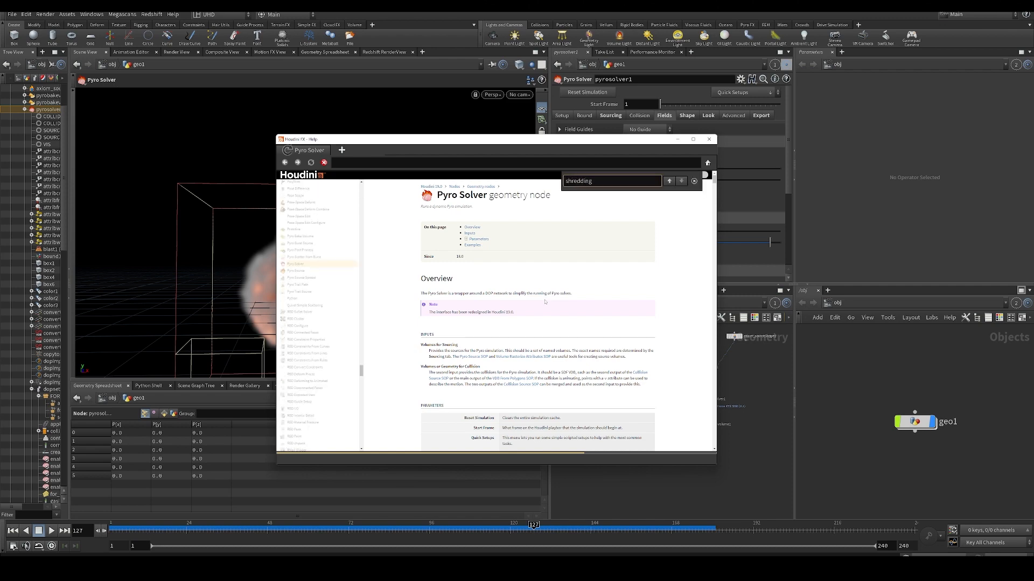
pyautogui.click(669, 181)
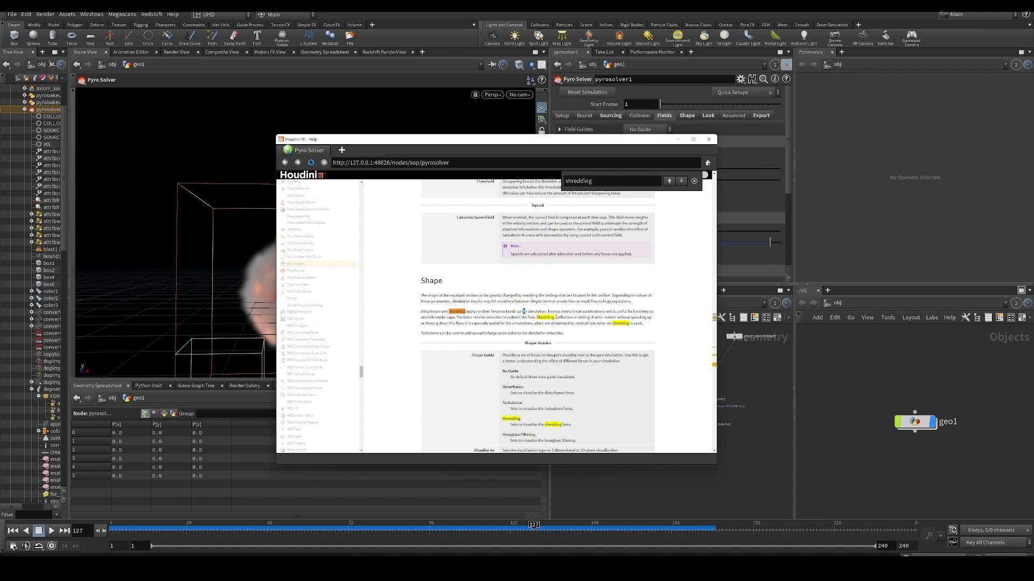
# - Read the help page's passage on when shredding is useful and put the help window away
pyautogui.moveTo(558, 319); pyautogui.dragTo(632, 326)
pyautogui.click(599, 324)
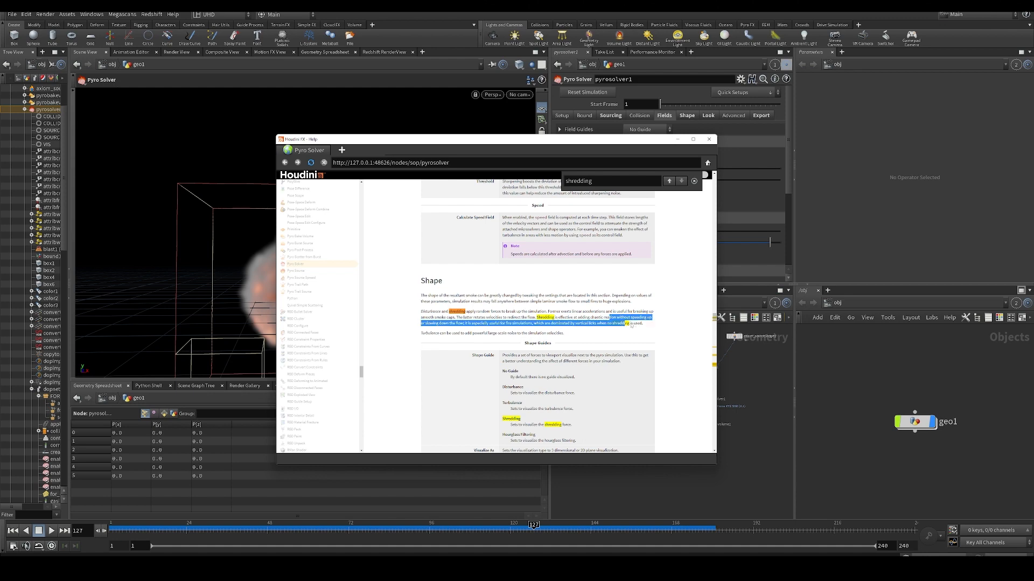
pyautogui.click(672, 329)
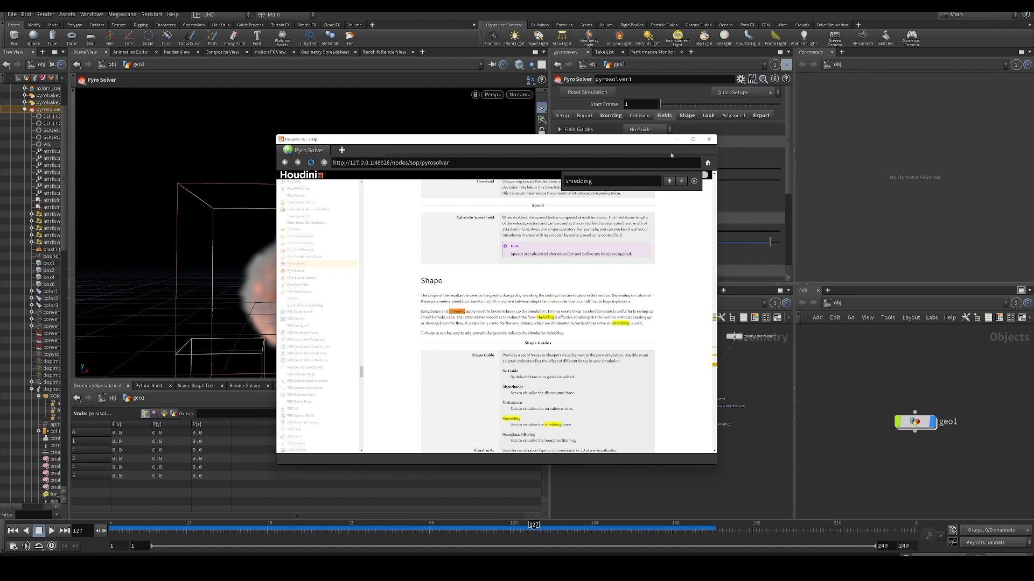
pyautogui.click(679, 139)
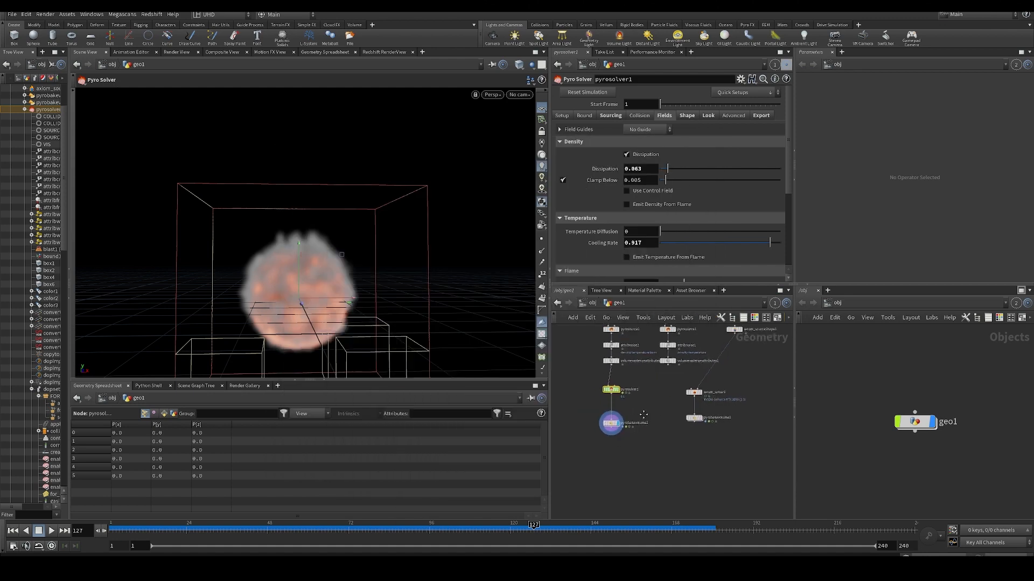
# - Turn off Shredding in pyrosolver1's Shape settings and collapse its parameters
pyautogui.click(687, 115)
pyautogui.scroll(-2, 620, 162)
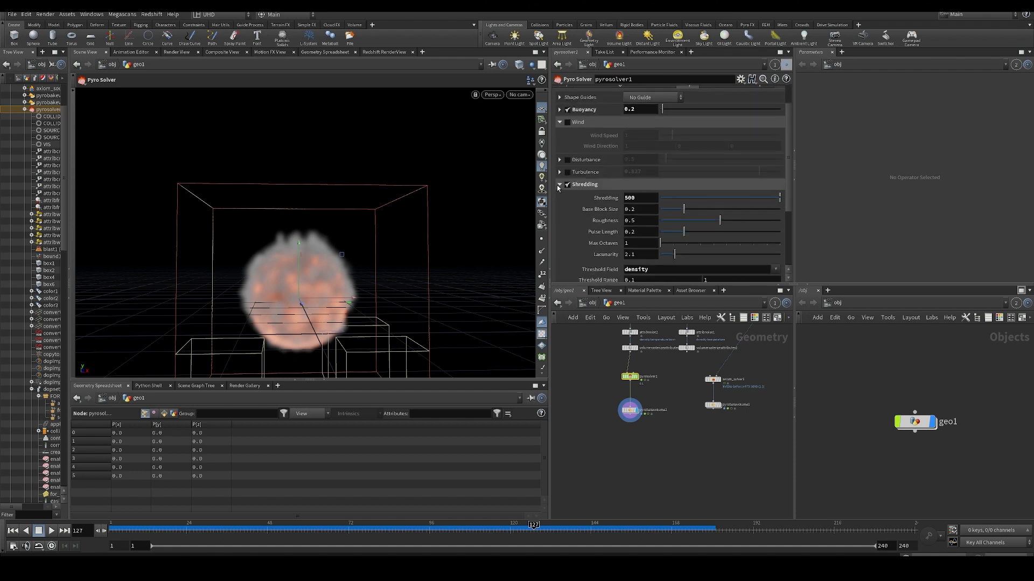
pyautogui.click(561, 185)
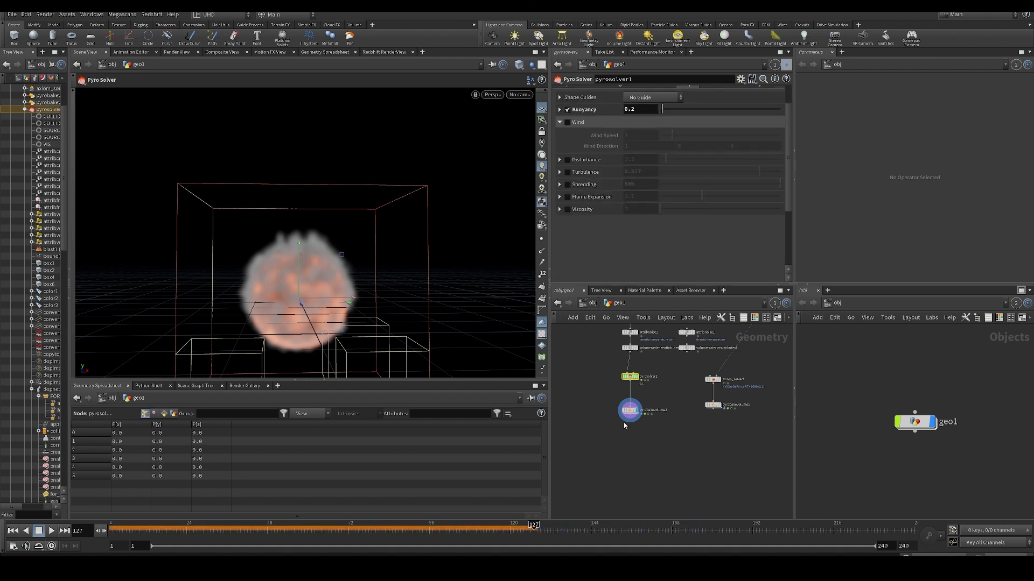
pyautogui.moveTo(584, 396)
pyautogui.mouseDown(button='middle')
pyautogui.moveTo(600, 423)
pyautogui.moveTo(628, 384)
pyautogui.moveTo(589, 391)
pyautogui.mouseUp(button='middle')
pyautogui.scroll(3, 603, 367)
pyautogui.scroll(-3, 620, 376)
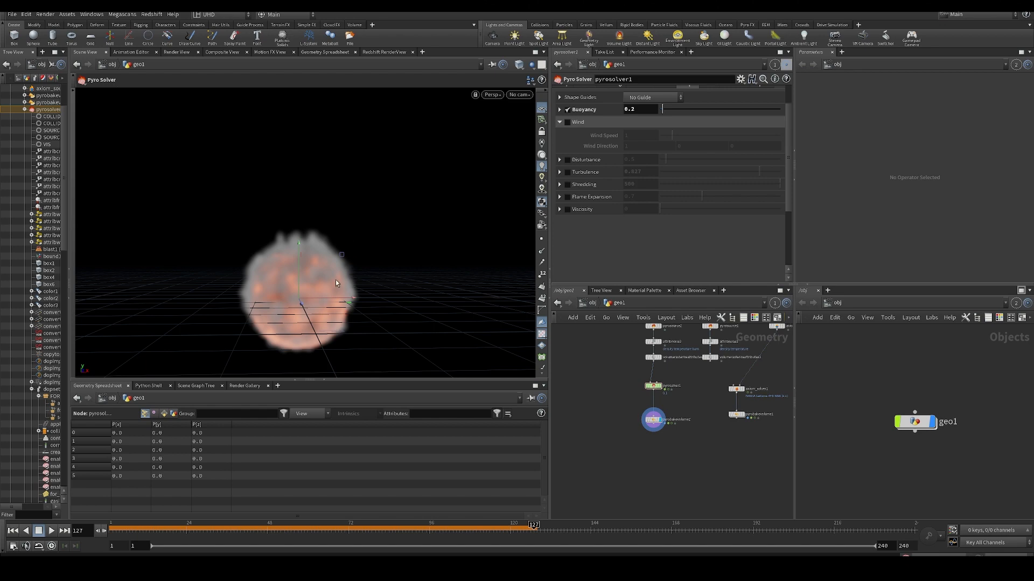
pyautogui.keyDown('alt'); pyautogui.moveTo(286, 295); pyautogui.dragTo(257, 280); pyautogui.keyUp('alt')
pyautogui.moveTo(611, 418); pyautogui.dragTo(540, 402, button='middle')
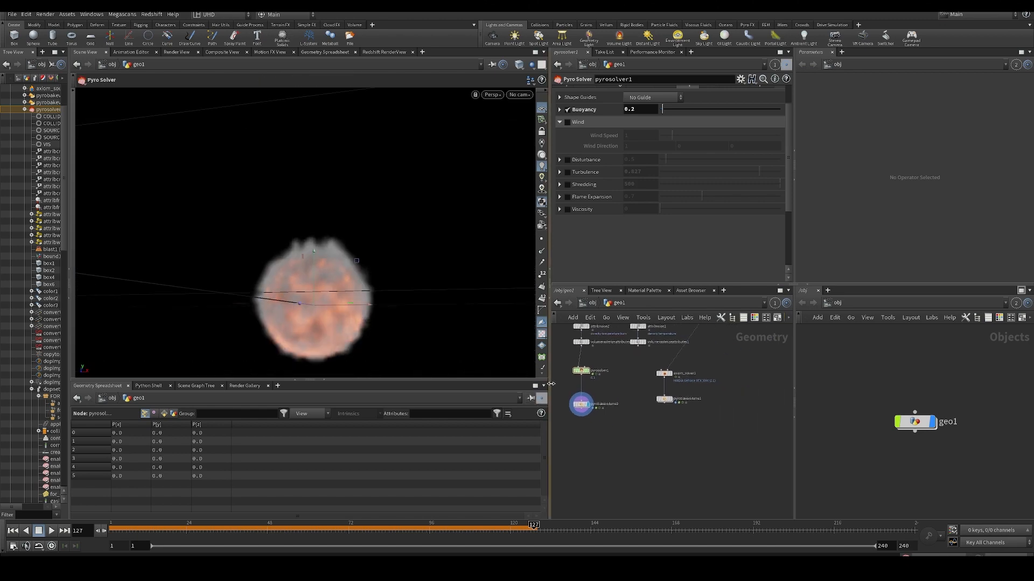
# - Return to the first frame, enable Flame Expansion on pyrosolver1, expand its settings and play the simulation
pyautogui.moveTo(561, 367); pyautogui.dragTo(671, 434, button='middle')
pyautogui.keyDown('shift'); pyautogui.click(610, 422); pyautogui.keyUp('shift')
pyautogui.scroll(2, 681, 421)
pyautogui.click(638, 419)
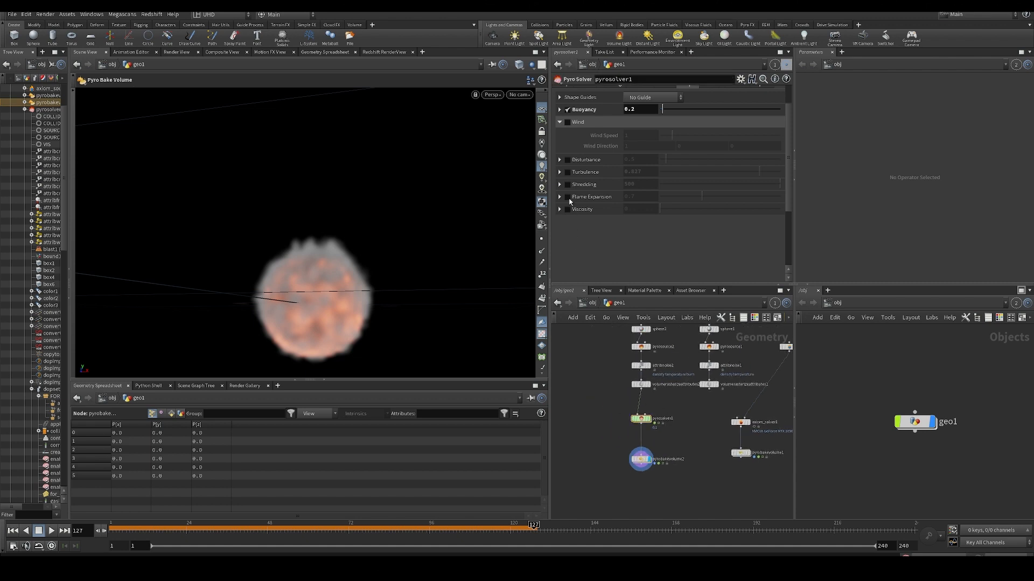
pyautogui.hotkey('ctrl', 'Up')
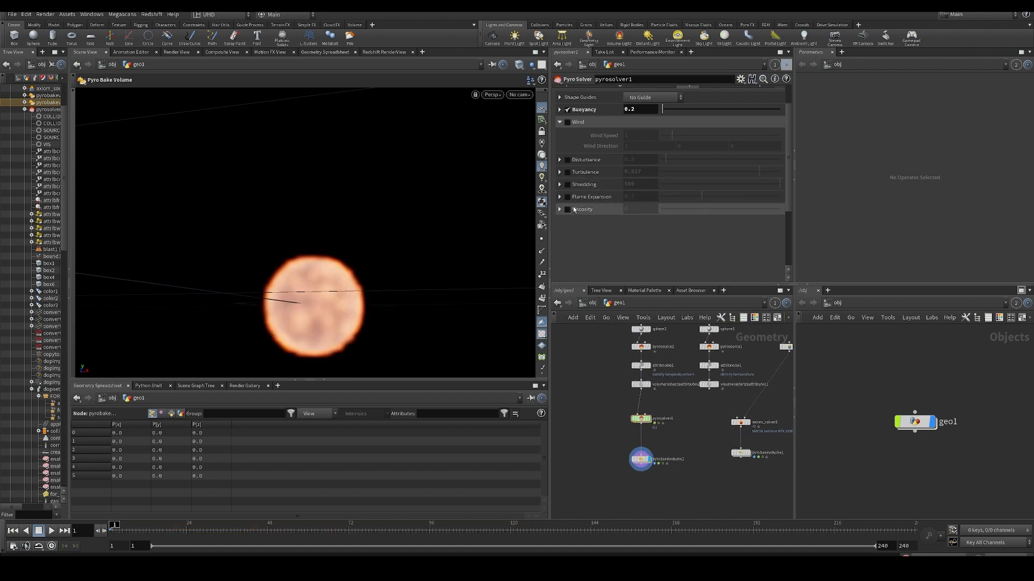
pyautogui.click(567, 197)
pyautogui.click(560, 197)
pyautogui.press('Up')
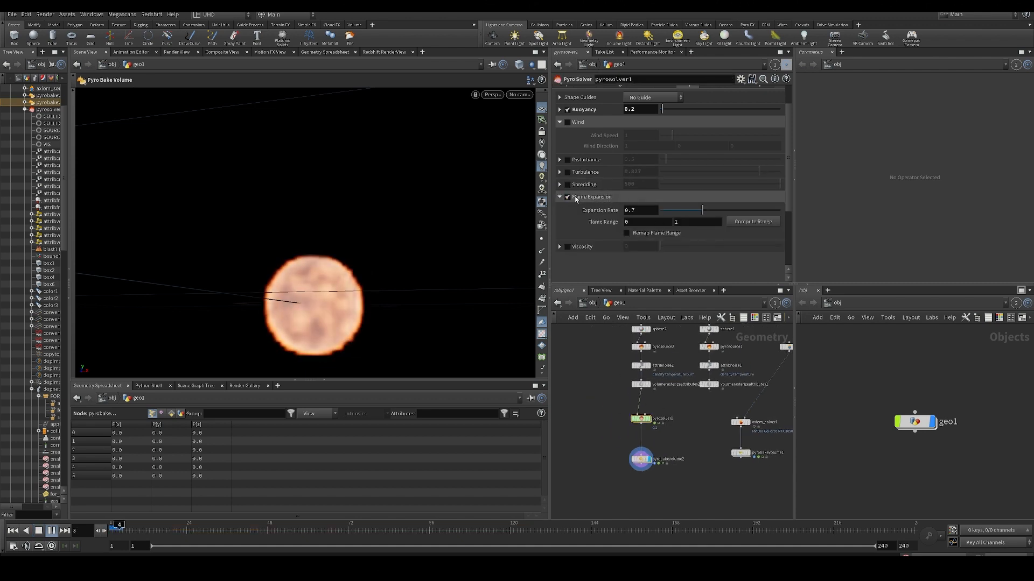
# - Raise the flame Expansion Rate to 55 and replay the simulation from the first frame
pyautogui.moveTo(761, 210)
pyautogui.mouseDown()
pyautogui.moveTo(730, 210)
pyautogui.moveTo(774, 212)
pyautogui.mouseUp()
pyautogui.moveTo(637, 211); pyautogui.dragTo(761, 206, button='middle')
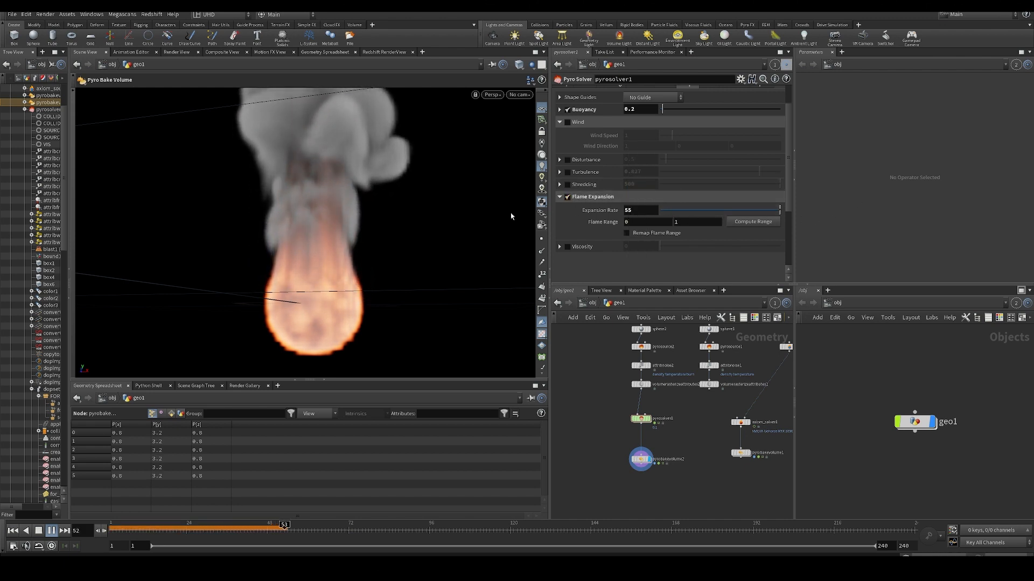
pyautogui.hotkey('ctrl', 'Up')
pyautogui.press('Up')
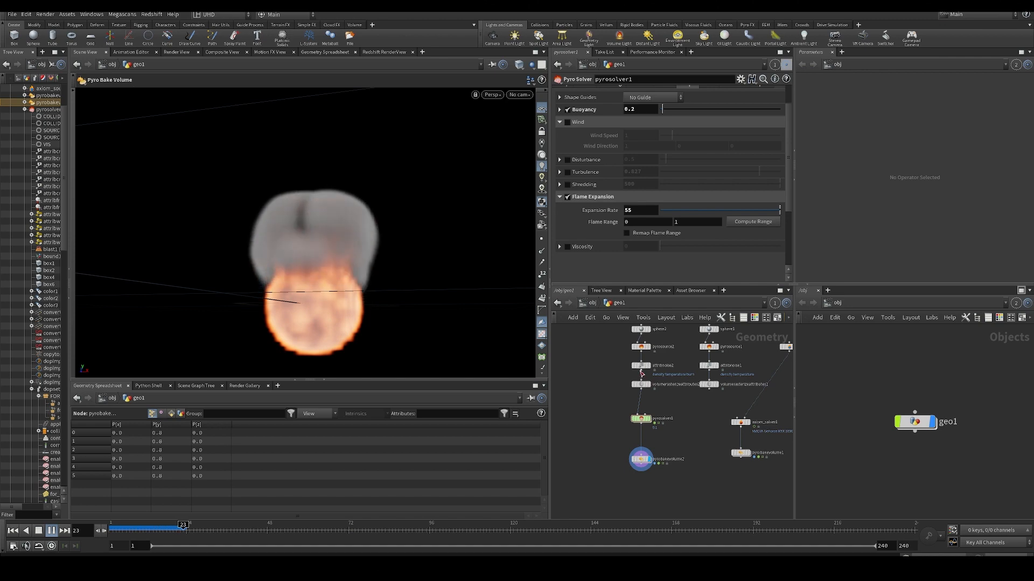
pyautogui.hotkey('ctrl', 'Up')
pyautogui.press('Up')
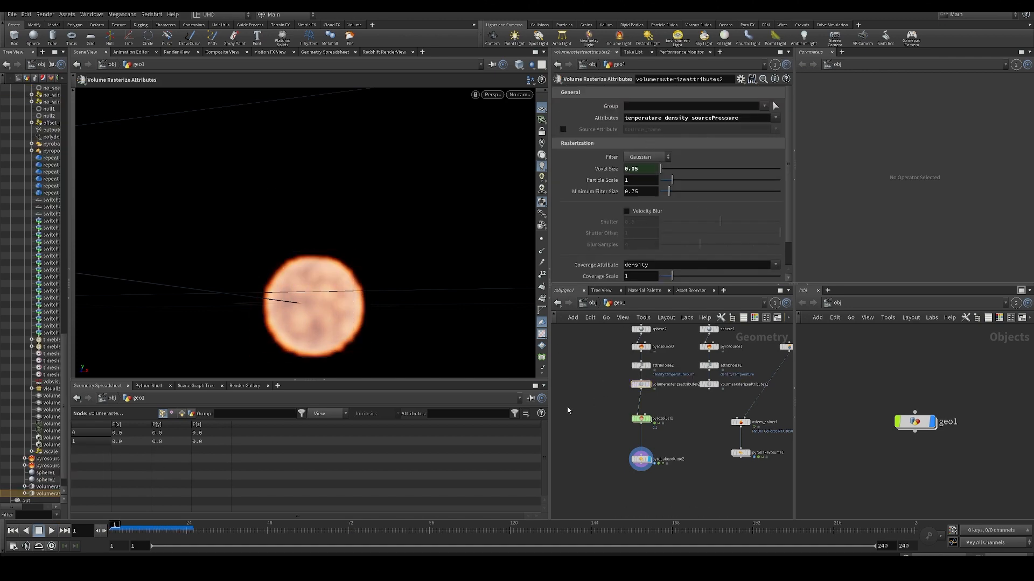
# - In pyrosolver1's Source Volumes, set the Source Scale of the burn-to-flame volume to 100 and test the playback
pyautogui.press('Down')
pyautogui.scroll(3, 670, 132)
pyautogui.click(611, 115)
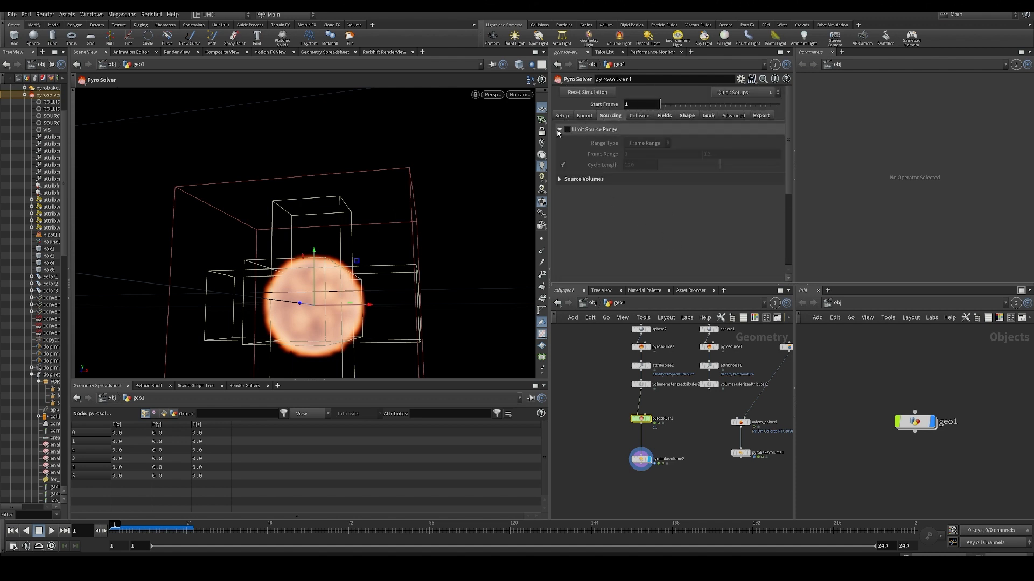
pyautogui.click(559, 142)
pyautogui.scroll(-5, 673, 215)
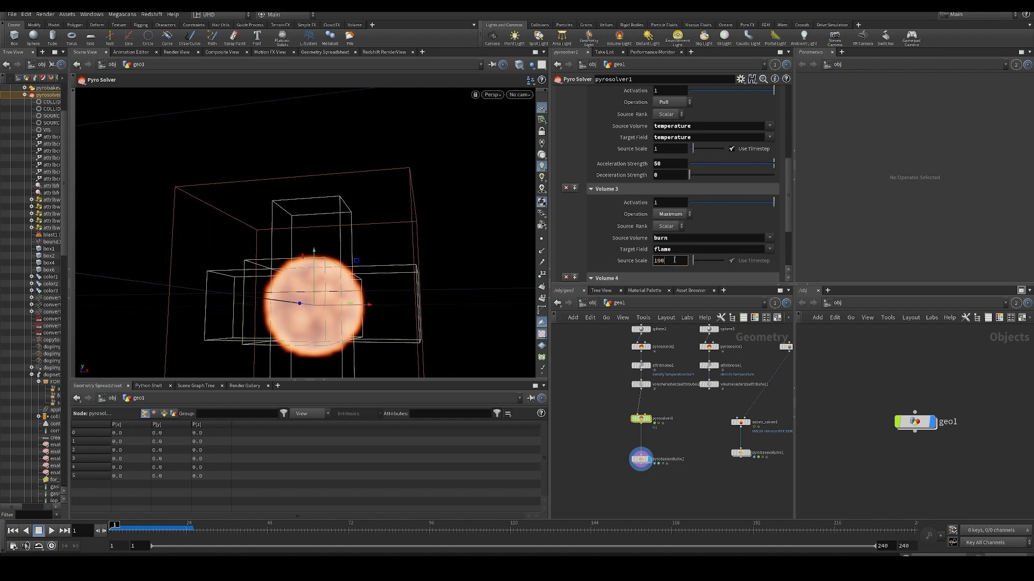
pyautogui.press('Return')
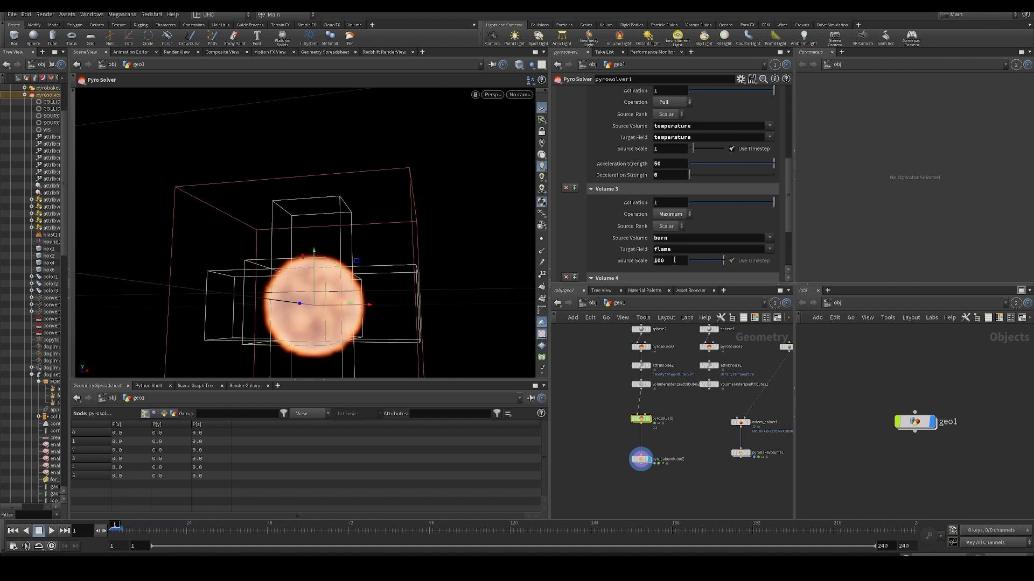
pyautogui.press('Up')
pyautogui.hotkey('ctrl', 'Up')
# - On volumerasterizeattributes2, replace sourcePressure with burn in the rasterized attributes
pyautogui.moveTo(614, 410); pyautogui.dragTo(609, 430, button='middle')
pyautogui.click(634, 404)
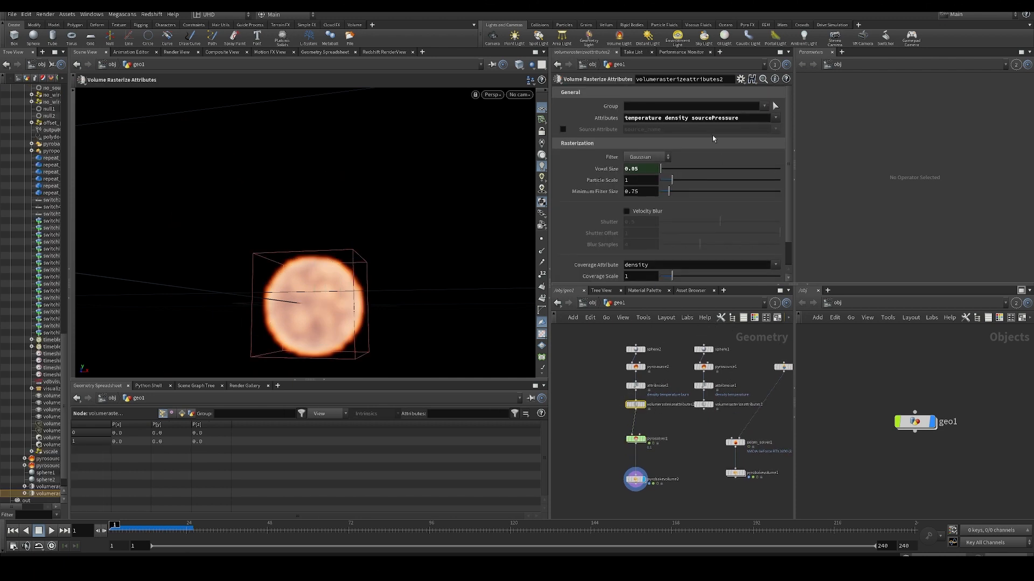
pyautogui.doubleClick(730, 119)
pyautogui.write('burn')
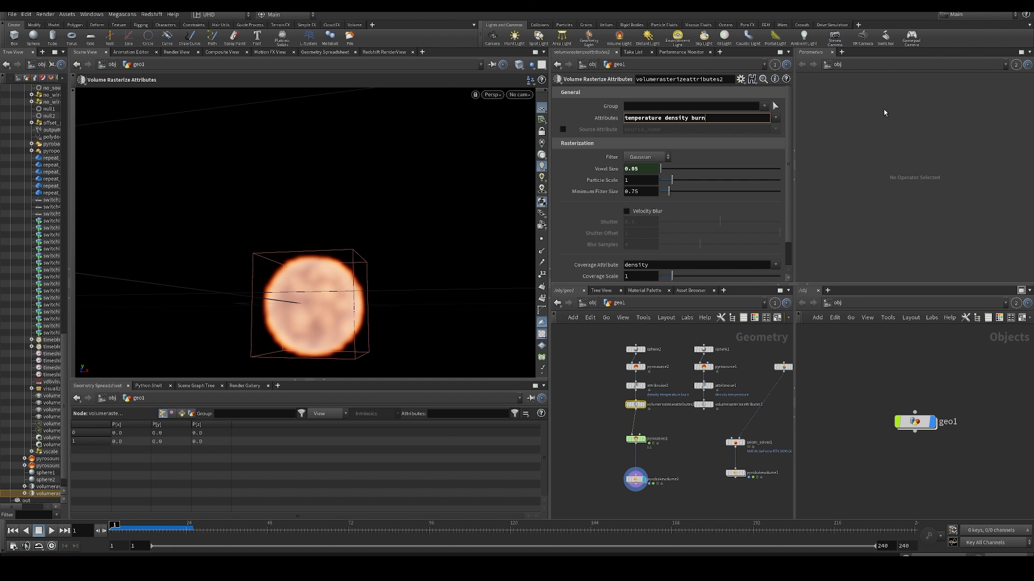
pyautogui.press('Return')
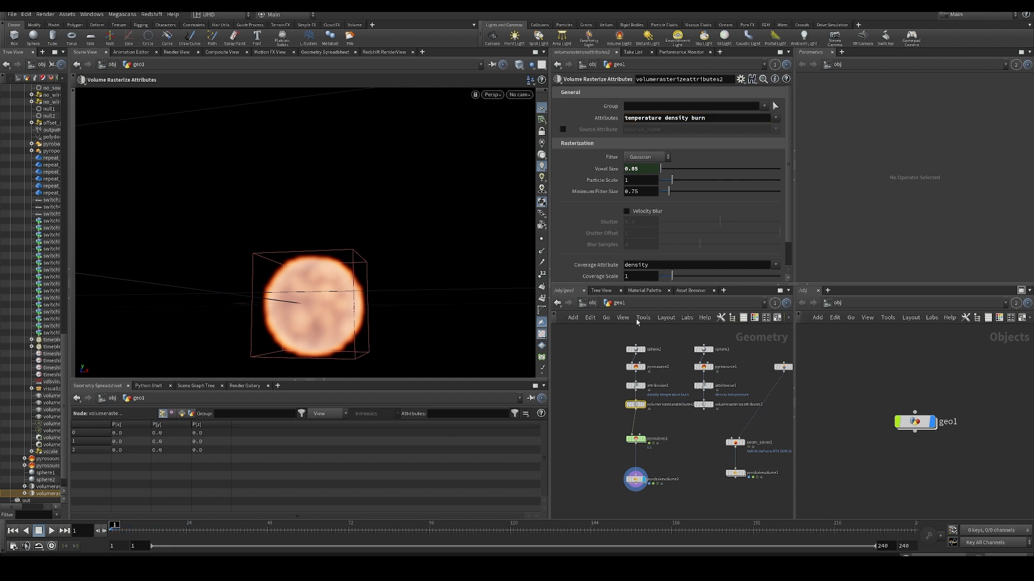
# - Check the attribute names affected by attribnoise2
pyautogui.click(635, 385)
pyautogui.doubleClick(733, 131)
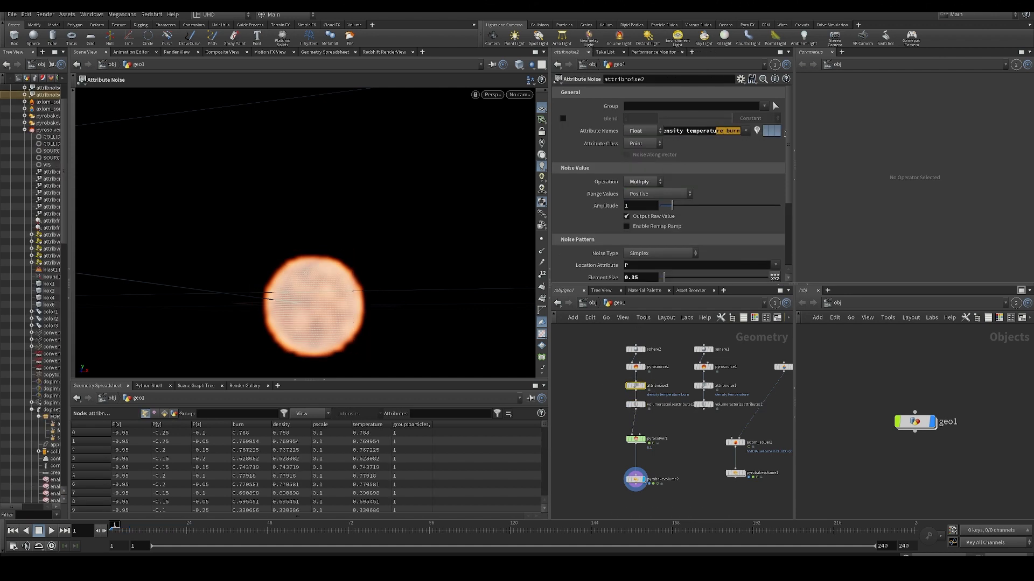
pyautogui.click(567, 359)
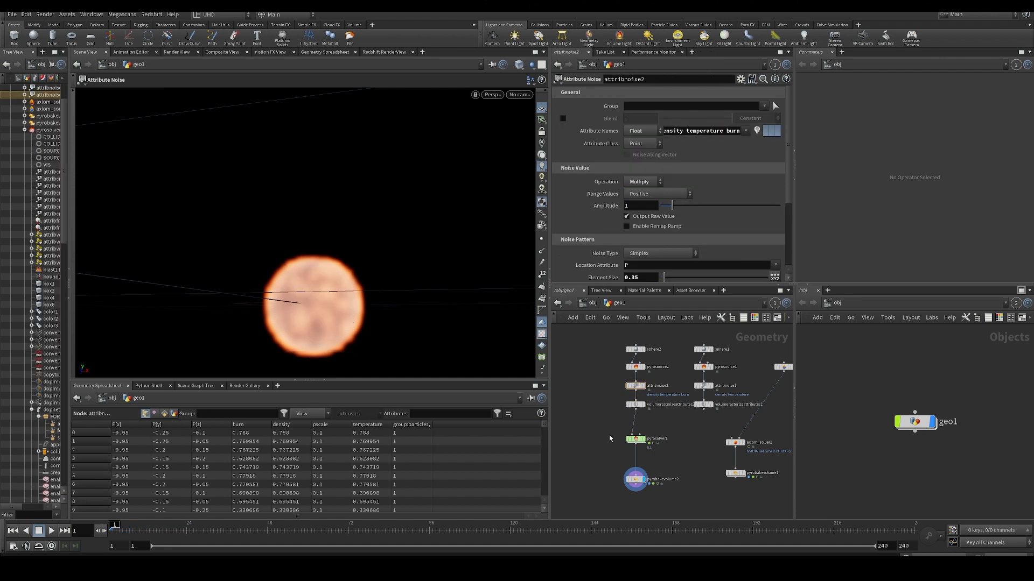
# - Select pyrosolver1, play the simulation briefly with the burn source and return to the first frame
pyautogui.click(634, 440)
pyautogui.click(568, 345)
pyautogui.press('Up')
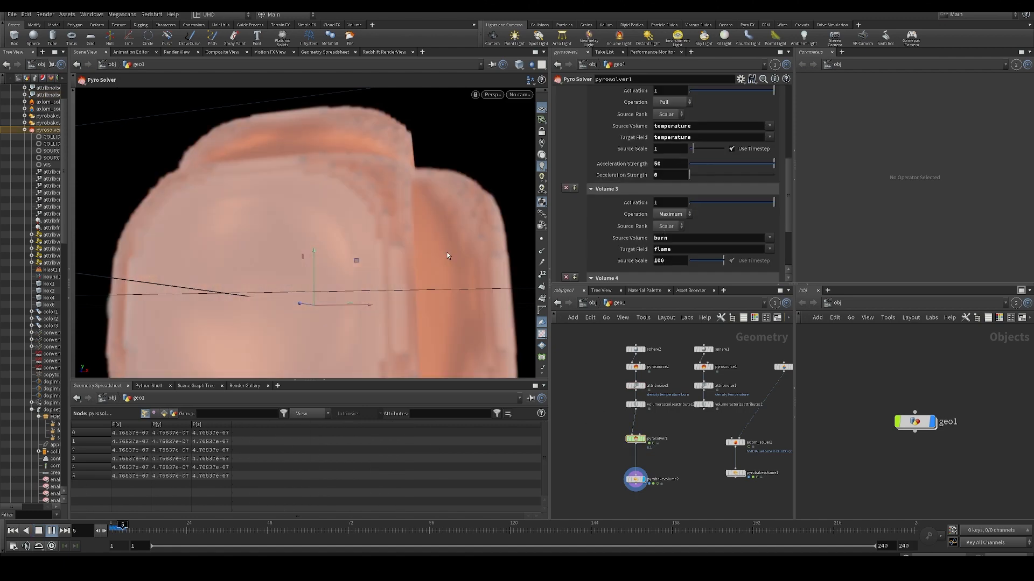
pyautogui.press('Up')
pyautogui.moveTo(130, 530); pyautogui.dragTo(102, 532)
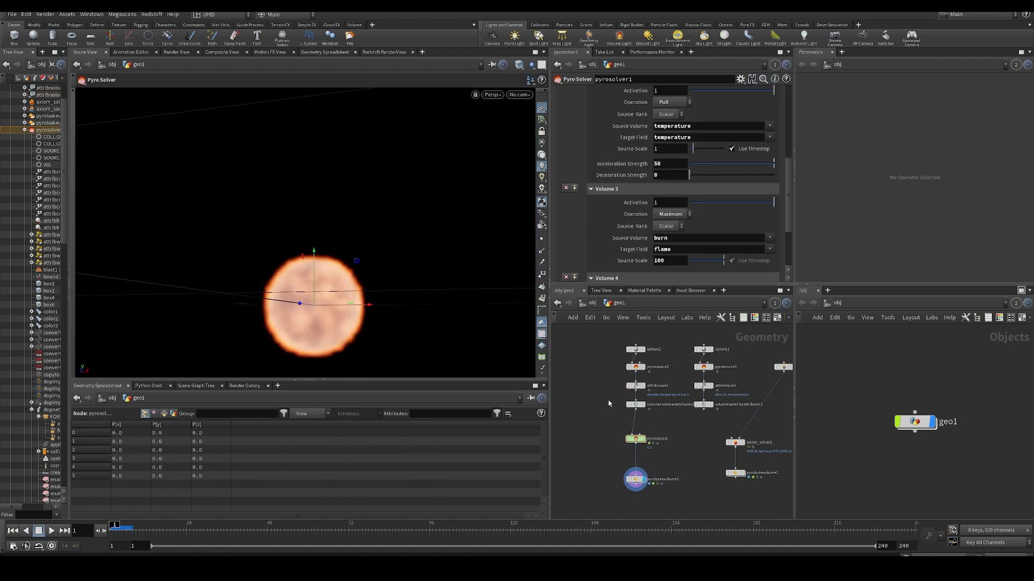
# - Restore the burn volume's Source Scale to 1, test the playback and return to the first frame
pyautogui.press('Up')
pyautogui.moveTo(619, 448); pyautogui.dragTo(622, 415, button='middle')
pyautogui.moveTo(581, 405); pyautogui.dragTo(663, 423)
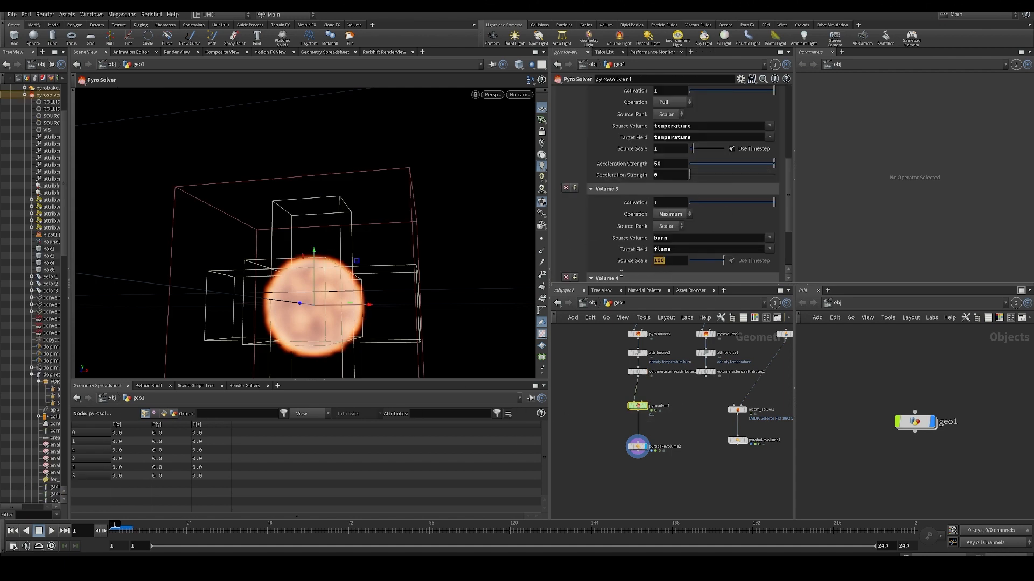
pyautogui.click(579, 374)
pyautogui.press('Up')
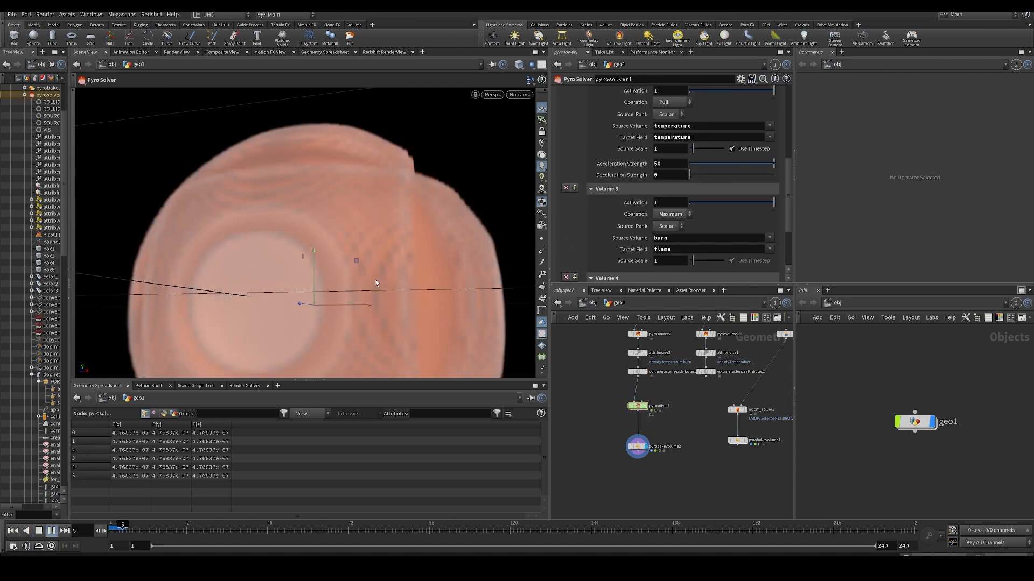
pyautogui.press('Up')
pyautogui.click(113, 525)
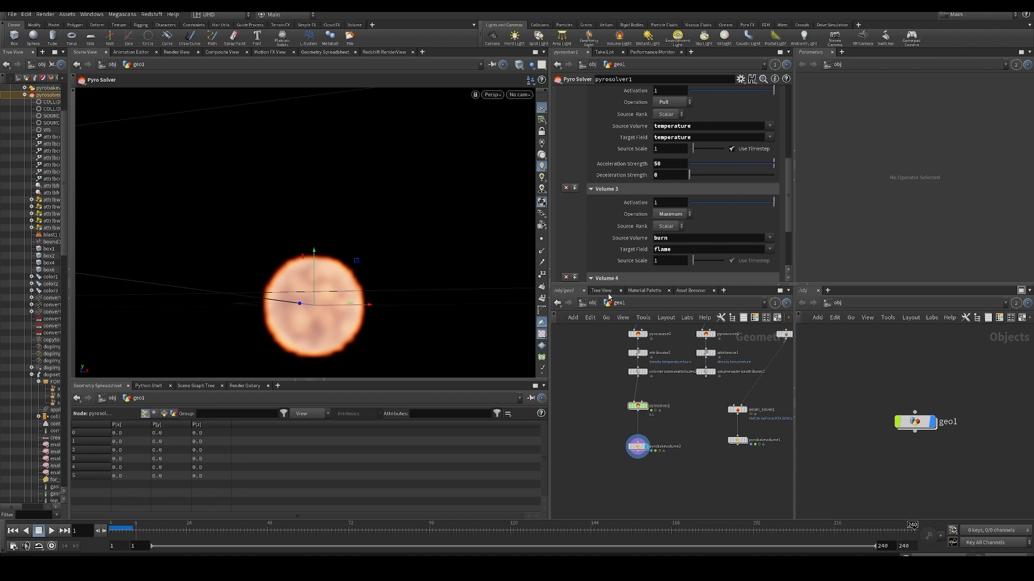
pyautogui.press('Escape')
pyautogui.moveTo(602, 387); pyautogui.dragTo(649, 426)
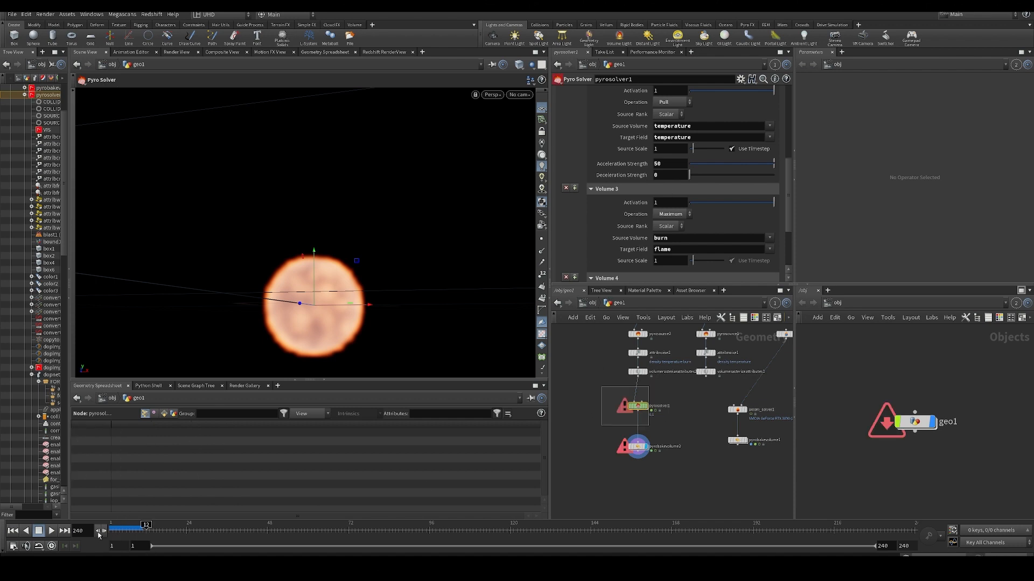
pyautogui.moveTo(124, 530); pyautogui.dragTo(111, 530)
# - Set the flame Expansion Rate to 1 in pyrosolver1's Shape settings and play the simulation
pyautogui.scroll(10, 677, 145)
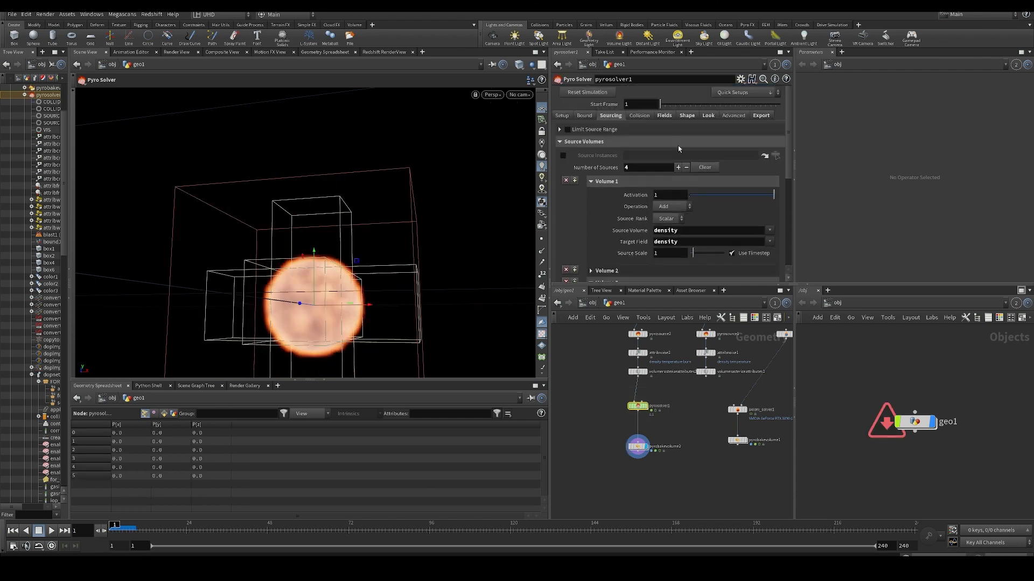
pyautogui.click(687, 115)
pyautogui.scroll(-3, 663, 189)
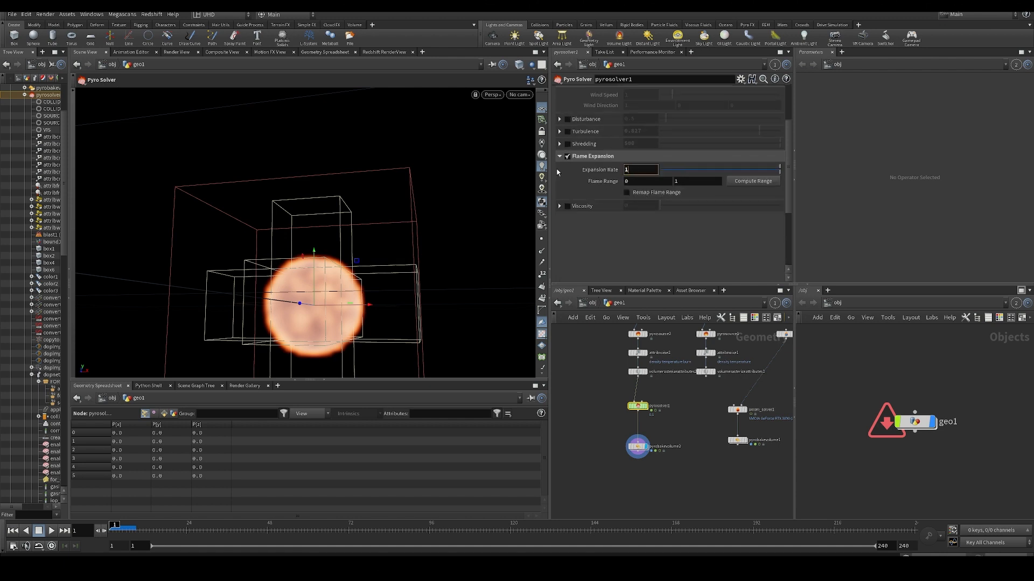
pyautogui.press('Up')
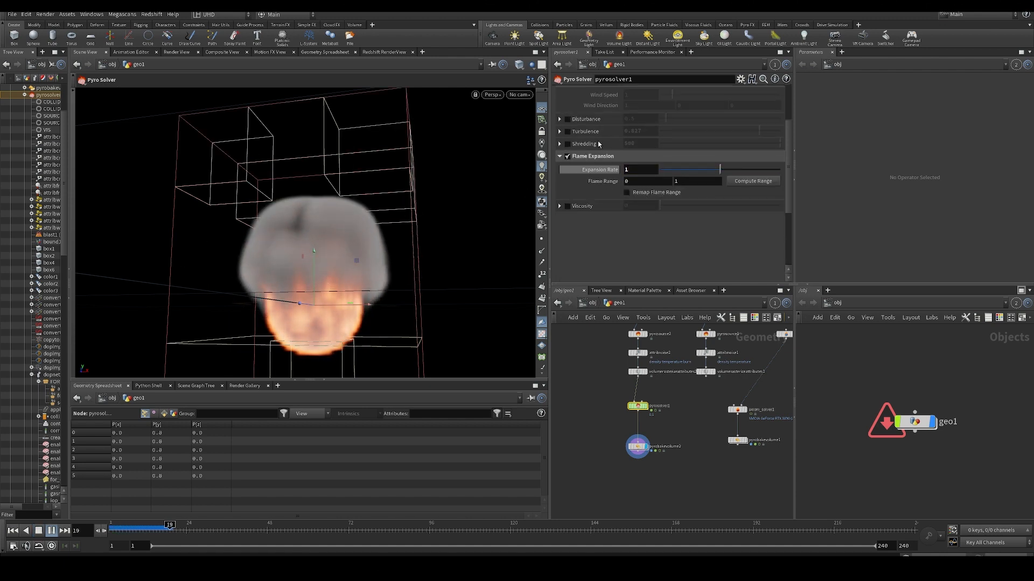
# - Increase the flame Expansion Rate to 5, play the simulation and rewind it
pyautogui.moveTo(637, 171); pyautogui.dragTo(611, 177)
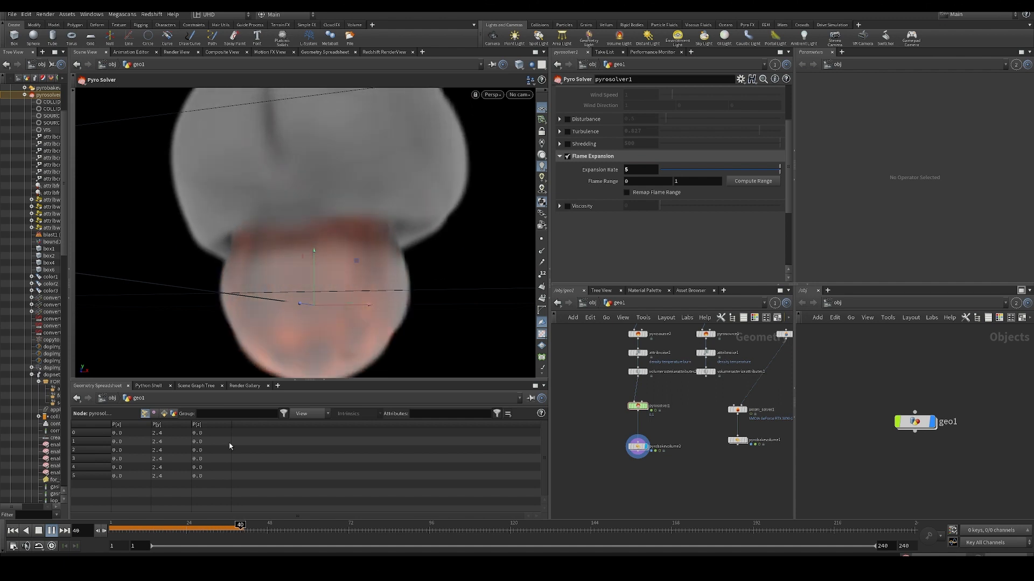
pyautogui.write('5')
pyautogui.press('Return')
pyautogui.press('Up')
pyautogui.hotkey('ctrl', 'Up')
# - Set the flame Expansion Rate to 2 and replay the simulation from the first frame
pyautogui.moveTo(636, 171); pyautogui.dragTo(554, 180)
pyautogui.write('2')
pyautogui.press('Return')
pyautogui.press('Up')
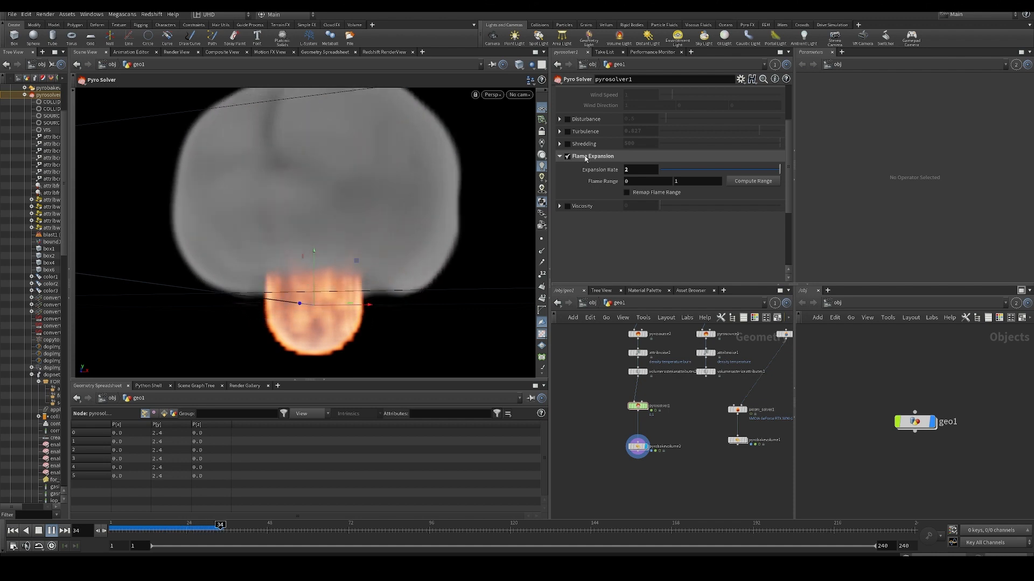
pyautogui.hotkey('ctrl', 'Up')
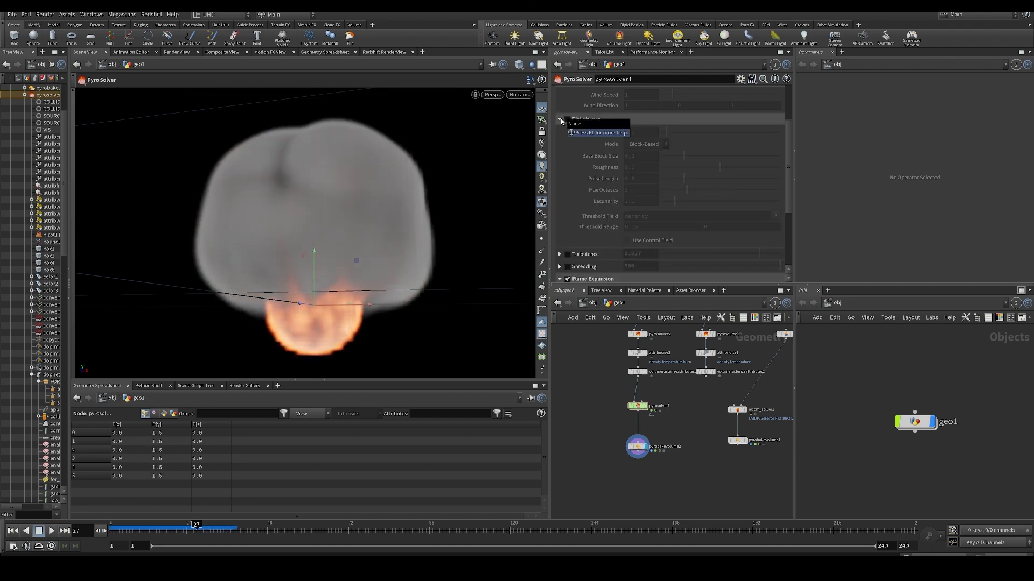
pyautogui.press('Up')
# - Enable Disturbance on pyrosolver1, set its strength to 12 and replay the simulation from the first frame
pyautogui.click(567, 119)
pyautogui.hotkey('ctrl', 'Up')
pyautogui.press('Up')
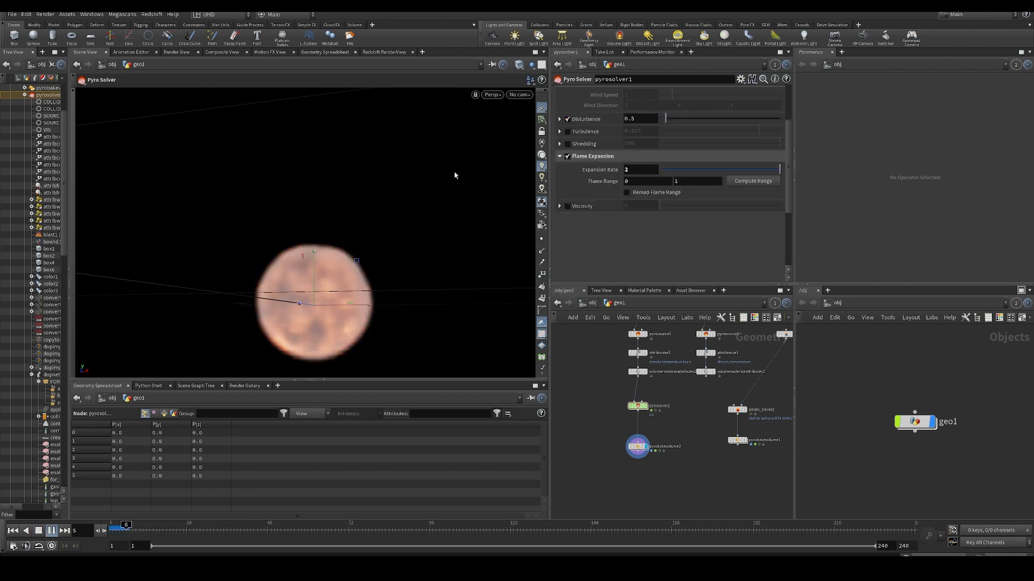
pyautogui.hotkey('ctrl', 'Up')
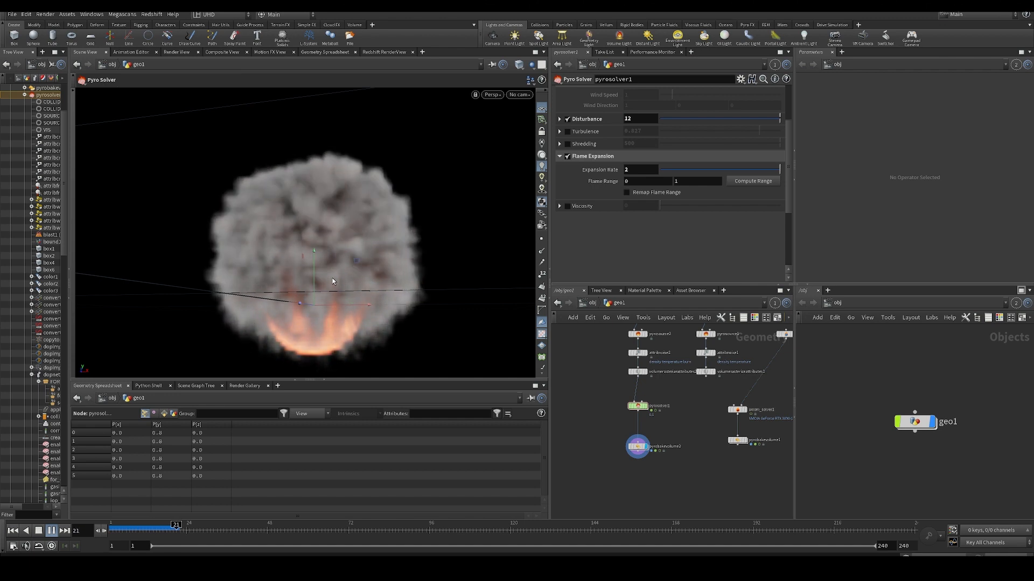
# - Scrub the disturbed fire to frame 22 and examine its shape before returning the simulation to the first frame
pyautogui.press('Up')
pyautogui.click(179, 528)
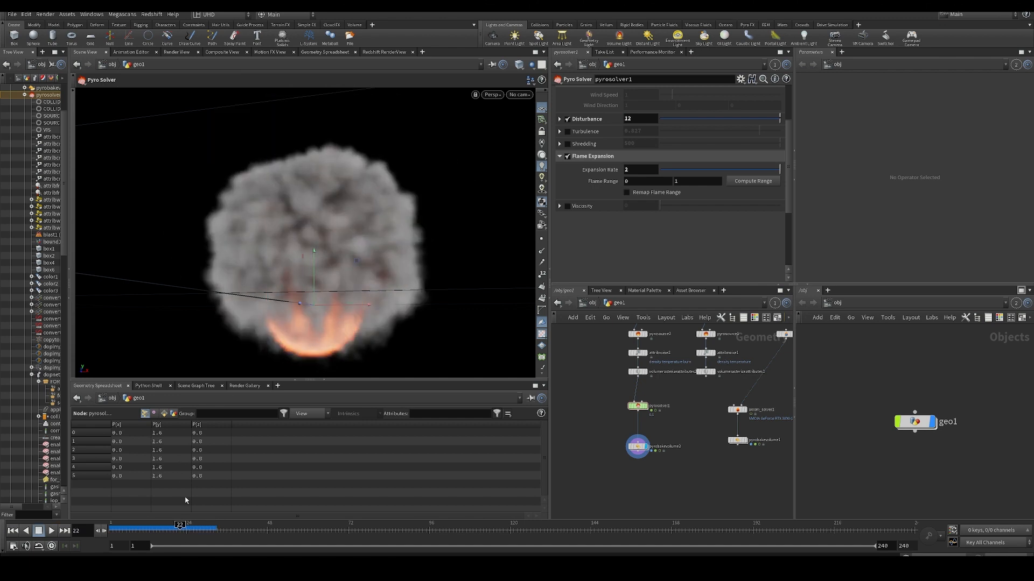
pyautogui.keyDown('alt'); pyautogui.moveTo(286, 285); pyautogui.dragTo(308, 293); pyautogui.keyUp('alt')
pyautogui.keyDown('alt'); pyautogui.moveTo(308, 293); pyautogui.dragTo(306, 270, button='right'); pyautogui.keyUp('alt')
pyautogui.press('Up')
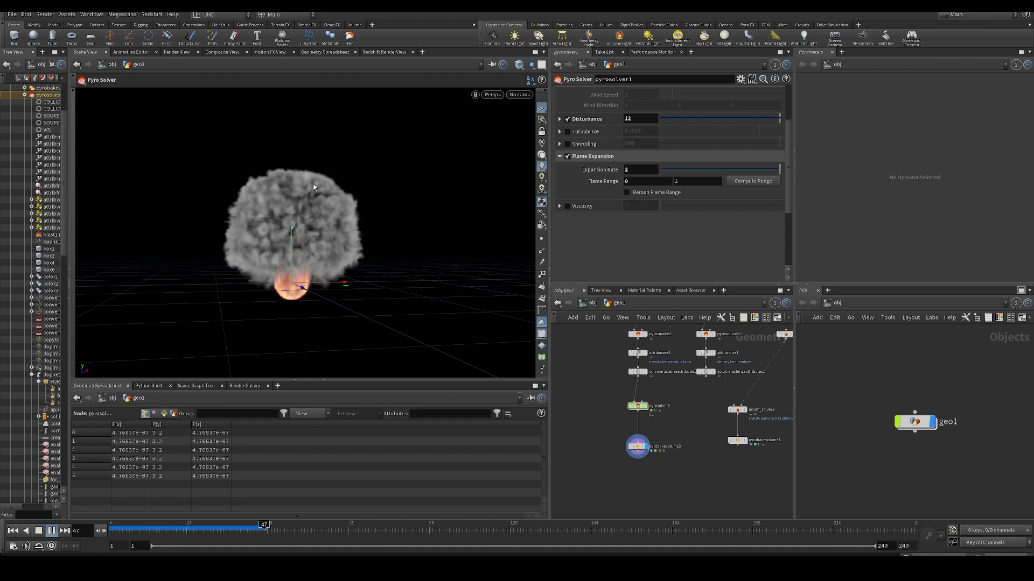
# - Replace Flame Expansion with Shredding on pyrosolver1, play the simulation and rewind it to the first frame
pyautogui.click(567, 156)
pyautogui.click(567, 144)
pyautogui.press('Up')
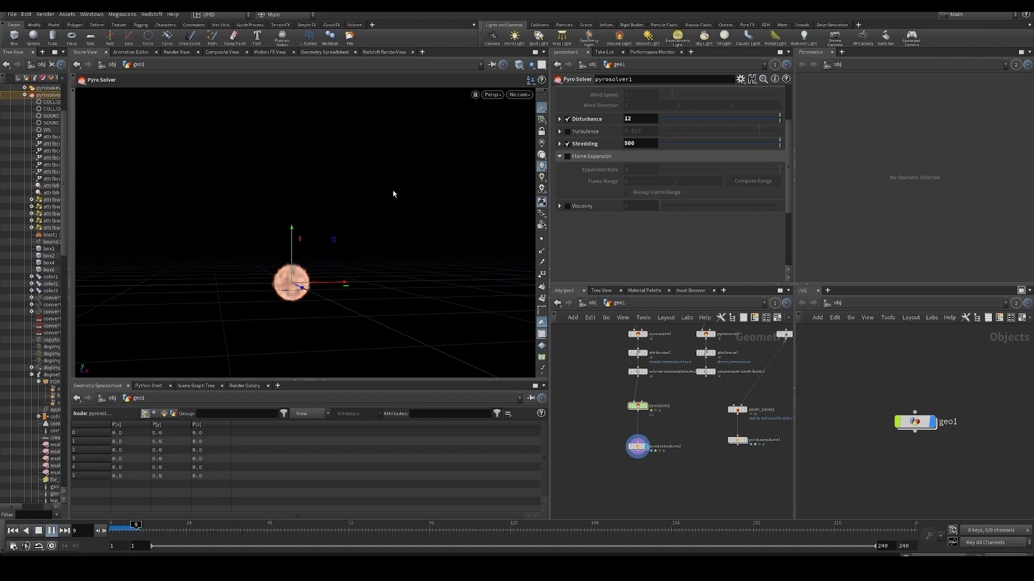
pyautogui.hotkey('ctrl', 'Up')
# - Set pyrosolver1's Shredding to 25 and play the simulation from the first frame
pyautogui.moveTo(646, 144); pyautogui.dragTo(578, 148)
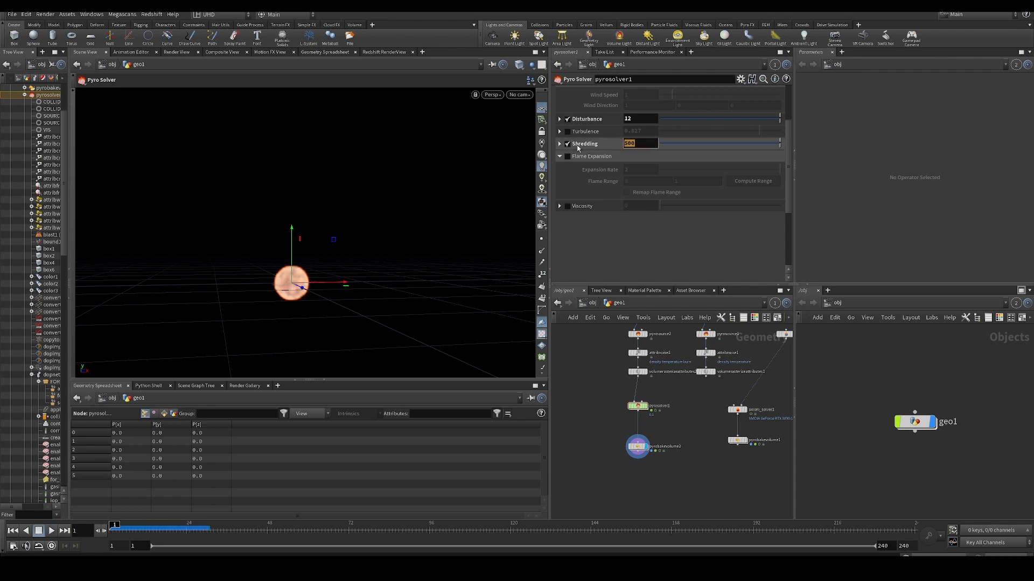
pyautogui.write('25')
pyautogui.press('Return')
pyautogui.press('Up')
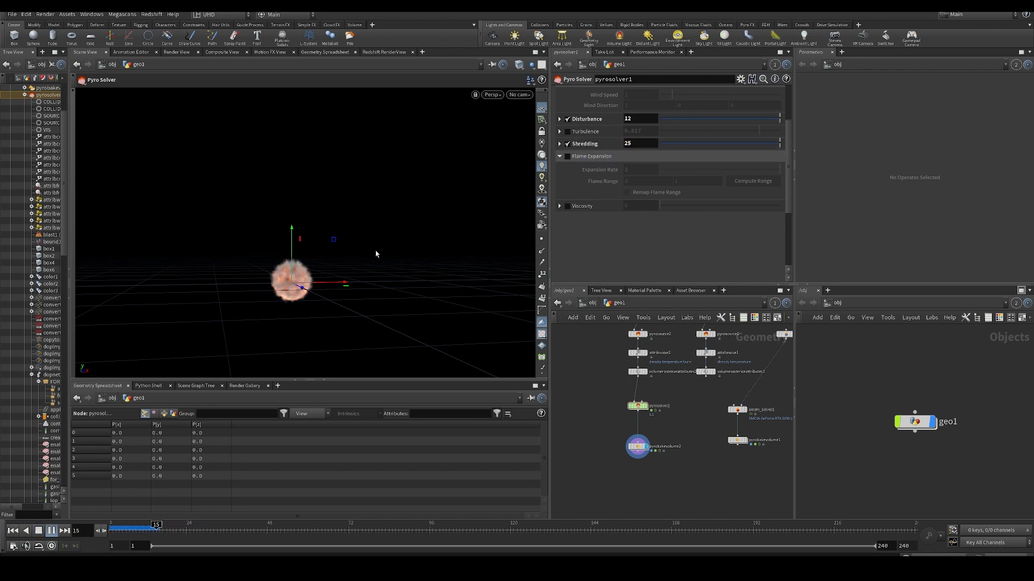
pyautogui.scroll(4, 305, 279)
pyautogui.keyDown('alt'); pyautogui.moveTo(305, 279); pyautogui.dragTo(321, 278); pyautogui.keyUp('alt')
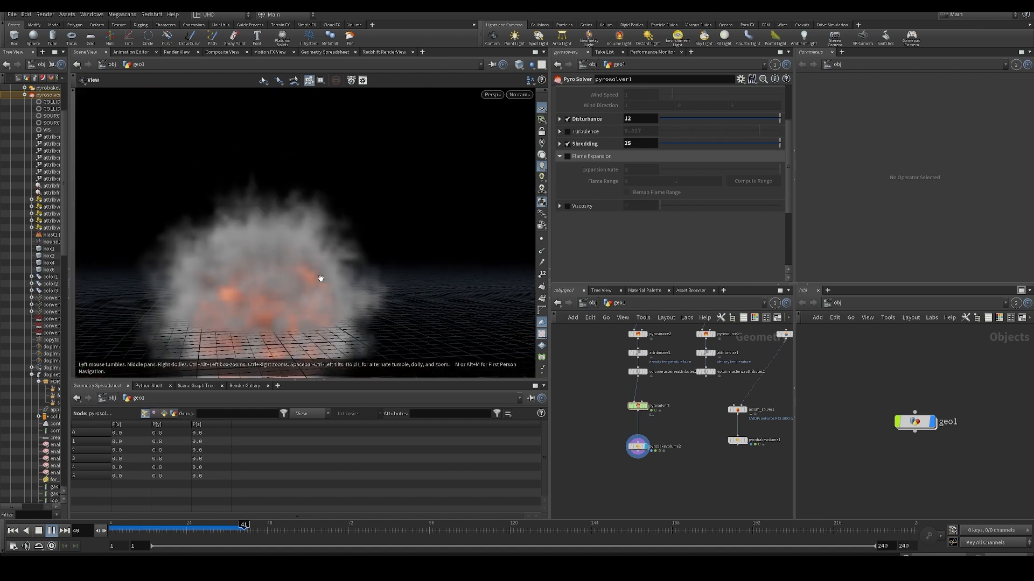
# - Scrub to frame 23 to examine the shredded flames up close, continue playing and rewind to the first frame
pyautogui.scroll(-4, 321, 278)
pyautogui.moveTo(167, 531)
pyautogui.mouseDown()
pyautogui.moveTo(144, 531)
pyautogui.moveTo(184, 529)
pyautogui.mouseUp()
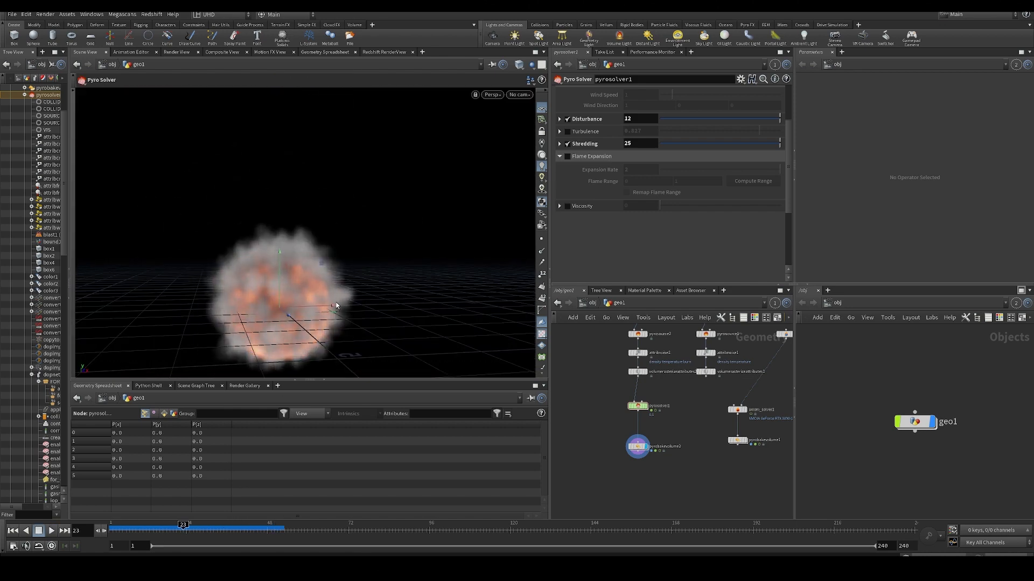
pyautogui.keyDown('alt'); pyautogui.moveTo(319, 267); pyautogui.dragTo(266, 277); pyautogui.keyUp('alt')
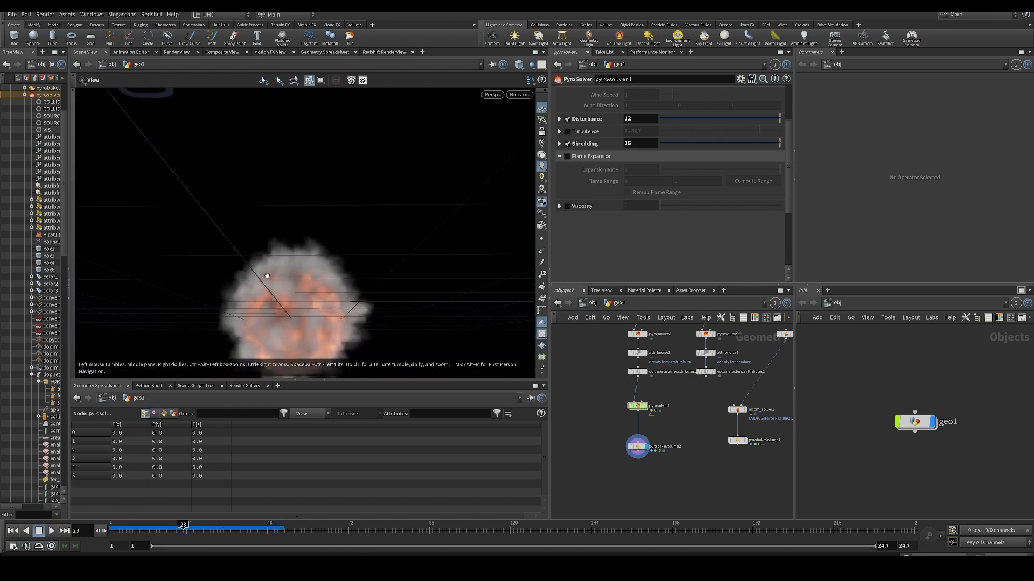
pyautogui.press('Up')
pyautogui.press('Up')
pyautogui.hotkey('ctrl', 'Up')
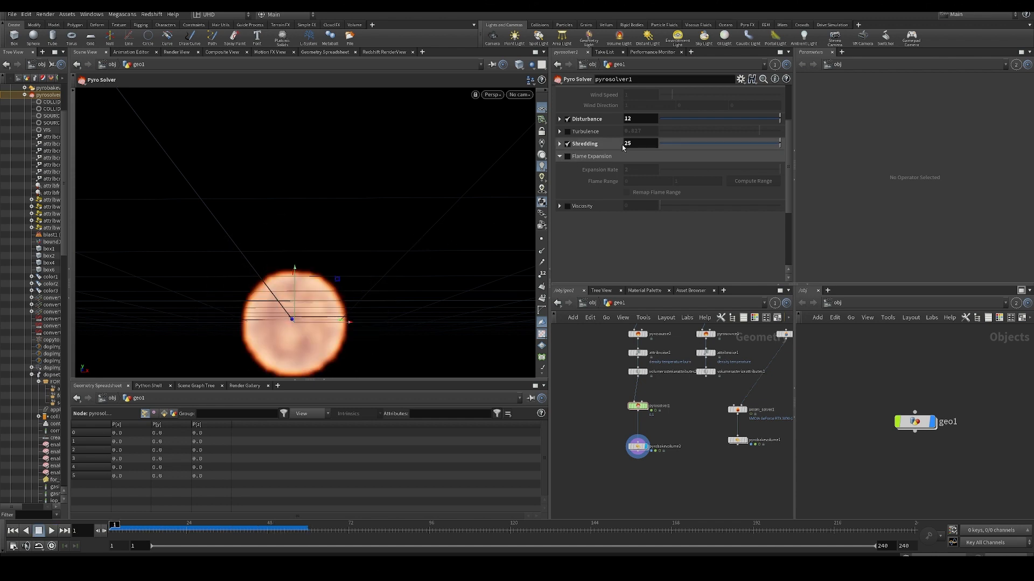
# - Replace Shredding with Turbulence at 0.827 on pyrosolver1, play the simulation and view frame 41
pyautogui.click(568, 144)
pyautogui.click(567, 131)
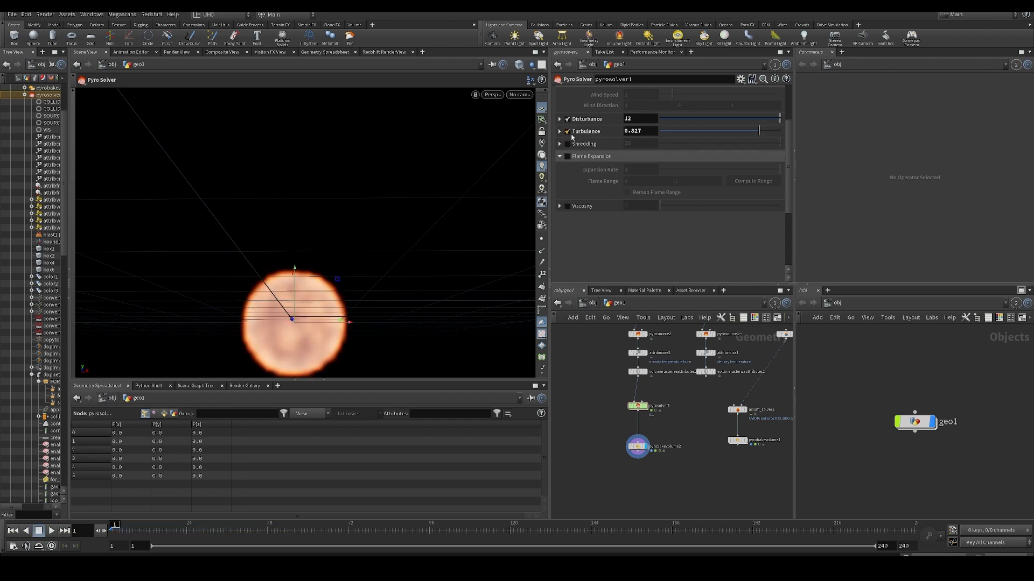
pyautogui.press('Up')
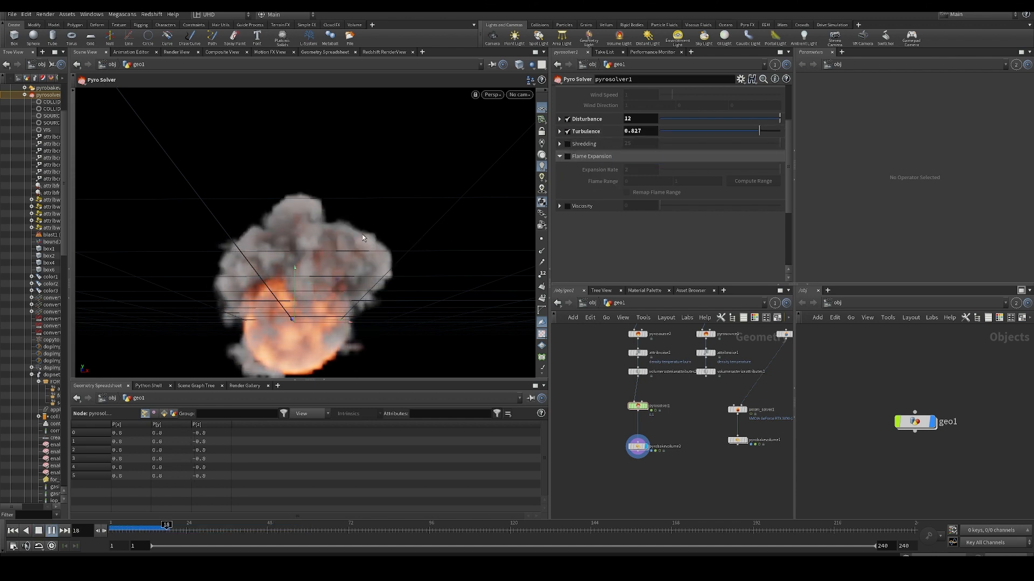
pyautogui.keyDown('alt'); pyautogui.moveTo(309, 289); pyautogui.dragTo(318, 266); pyautogui.keyUp('alt')
pyautogui.keyDown('alt'); pyautogui.moveTo(318, 266); pyautogui.dragTo(286, 241, button='right'); pyautogui.keyUp('alt')
pyautogui.keyDown('alt'); pyautogui.moveTo(286, 242); pyautogui.dragTo(249, 235); pyautogui.keyUp('alt')
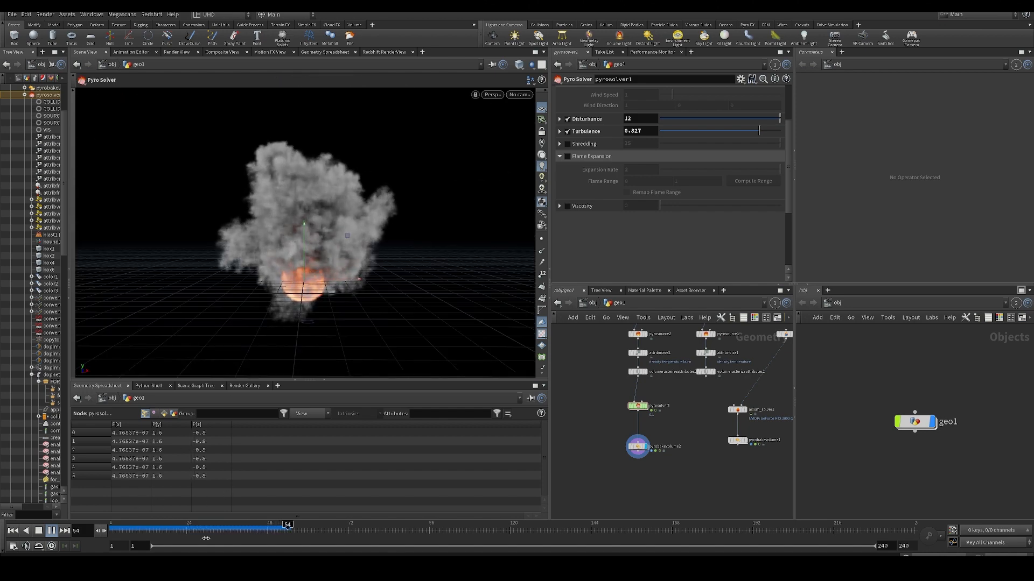
pyautogui.keyDown('alt'); pyautogui.moveTo(320, 241); pyautogui.dragTo(186, 243); pyautogui.keyUp('alt')
pyautogui.click(243, 529)
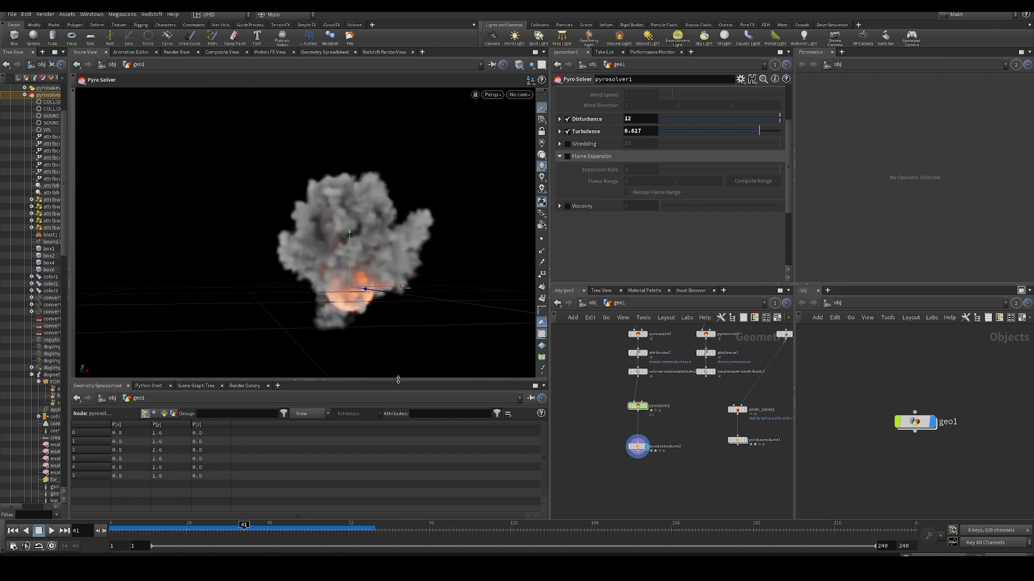
# - Set the temperature Cooling Rate to 0.409 in pyrosolver1's field settings and replay the simulation from the first frame
pyautogui.scroll(3, 672, 169)
pyautogui.click(665, 116)
pyautogui.scroll(-5, 671, 188)
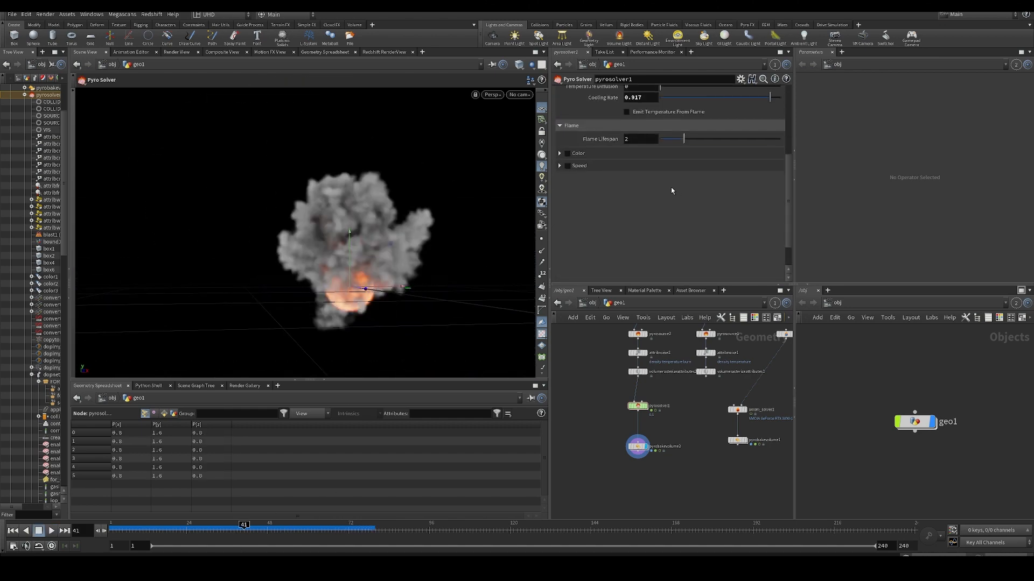
pyautogui.scroll(3, 673, 188)
pyautogui.moveTo(717, 183); pyautogui.dragTo(708, 185)
pyautogui.hotkey('ctrl', 'Up')
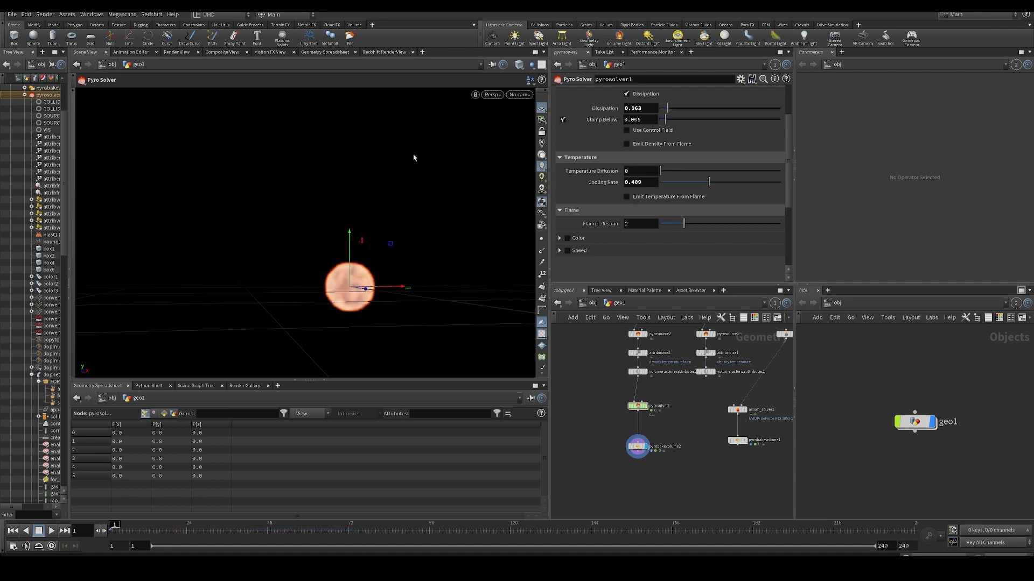
pyautogui.press('Up')
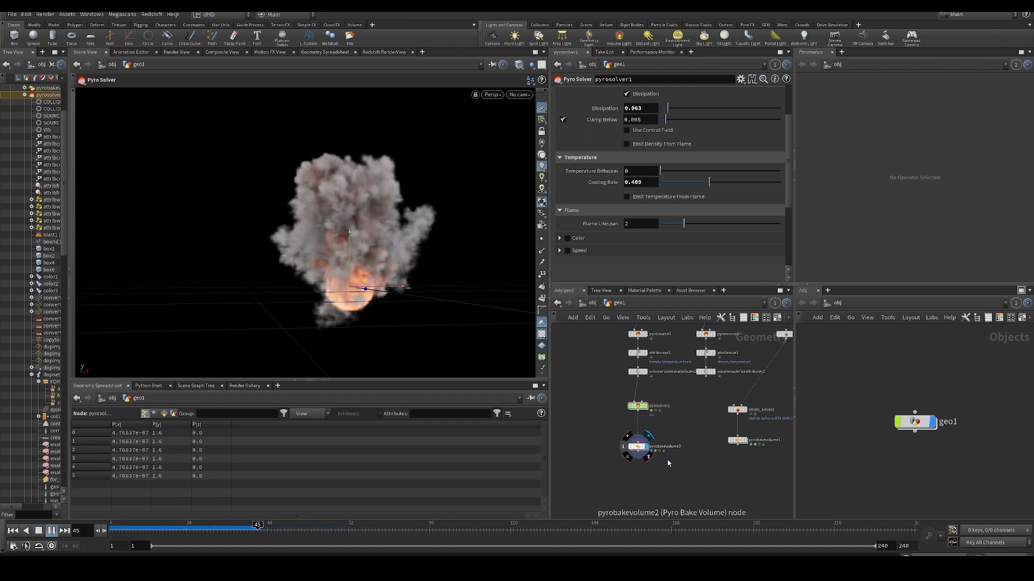
# - Increase the fire's Intensity Scale on pyrobakevolume2
pyautogui.click(637, 446)
pyautogui.moveTo(693, 170); pyautogui.dragTo(740, 171)
pyautogui.moveTo(637, 170); pyautogui.dragTo(647, 170, button='middle')
# - Enable Scatter on pyrobakevolume2, review the glow through the smoke during playback and rewind to the first frame
pyautogui.click(588, 144)
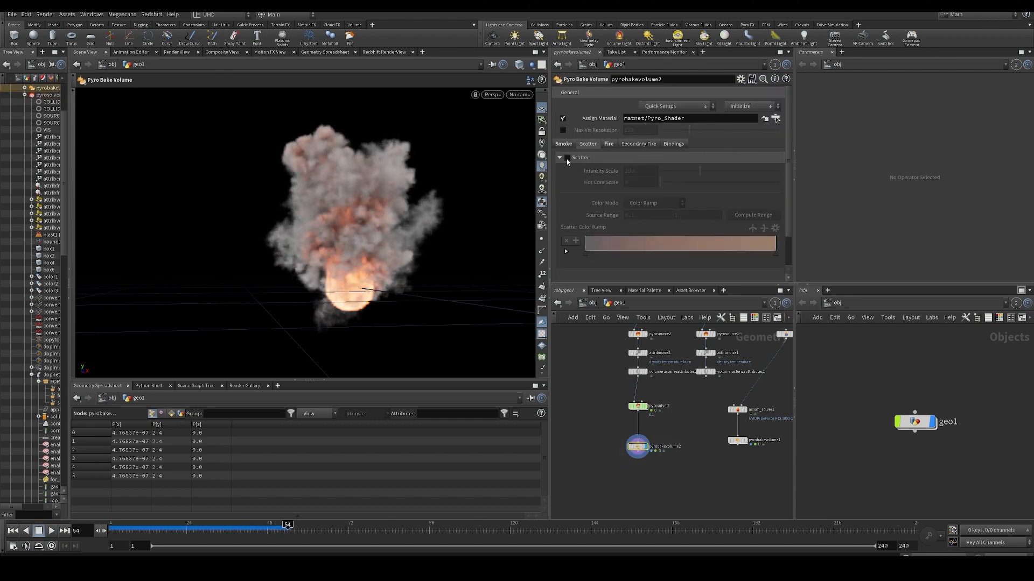
pyautogui.click(211, 531)
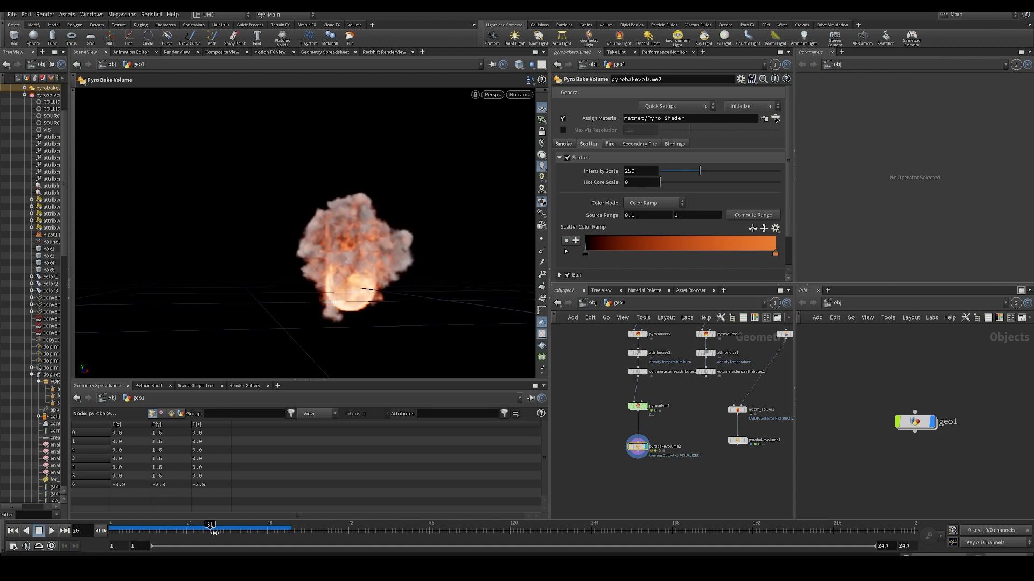
pyautogui.press('Up')
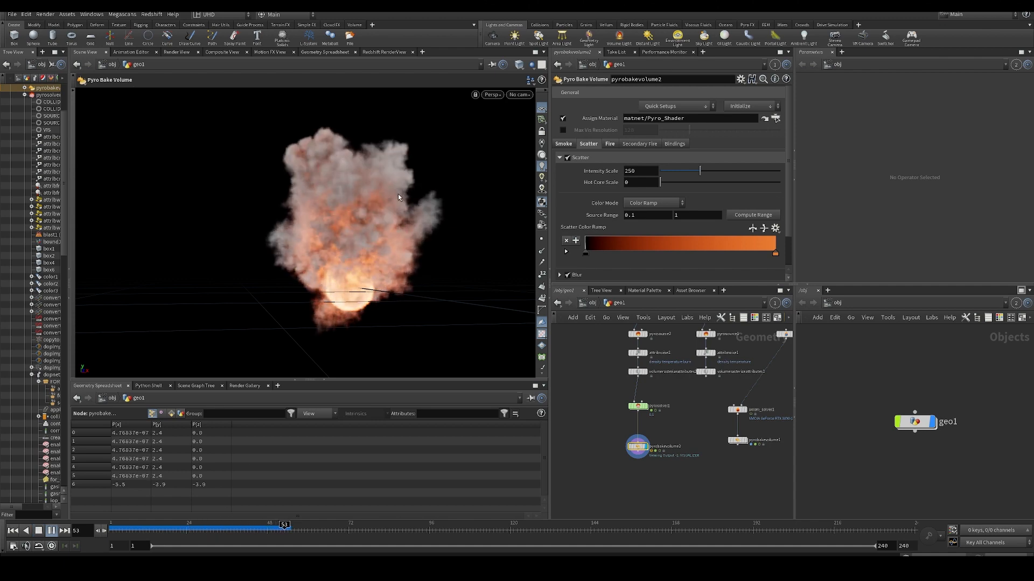
pyautogui.press('Up')
pyautogui.hotkey('ctrl', 'Up')
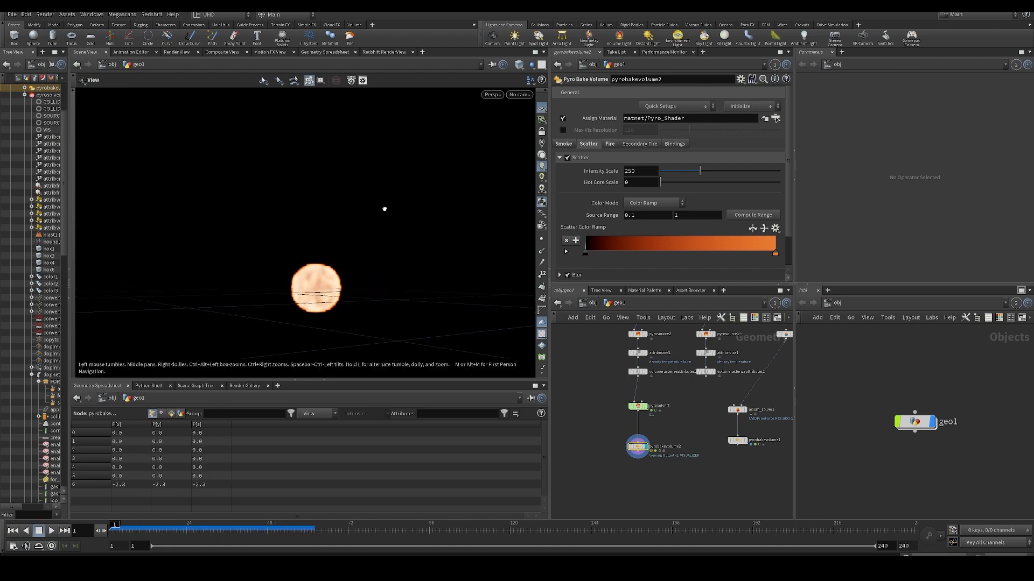
# - Display pyrosolver1, set its Fire Intensity Scale to about 131 in the look settings, play the simulation and rewind it
pyautogui.click(638, 406)
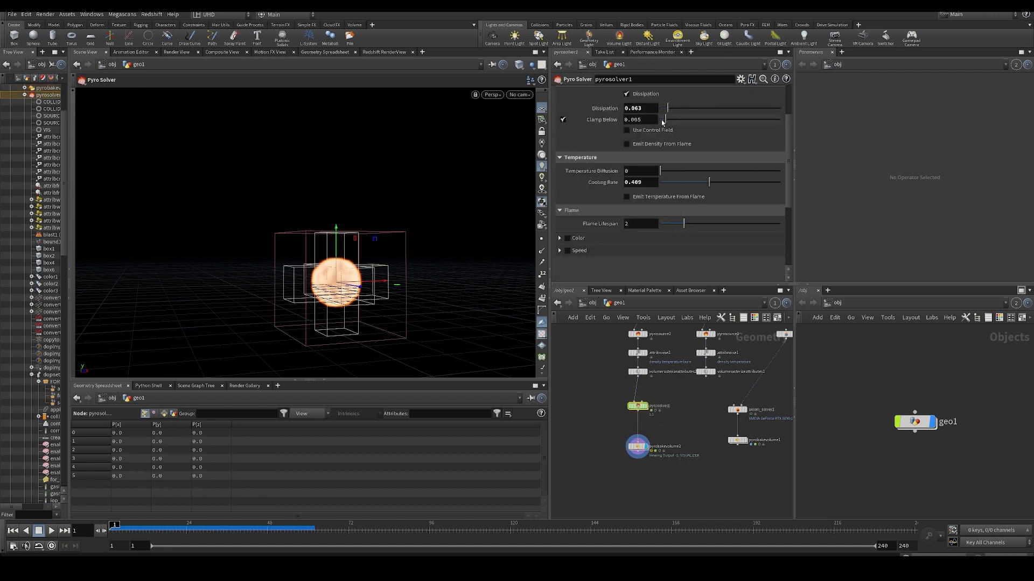
pyautogui.click(687, 115)
pyautogui.click(708, 117)
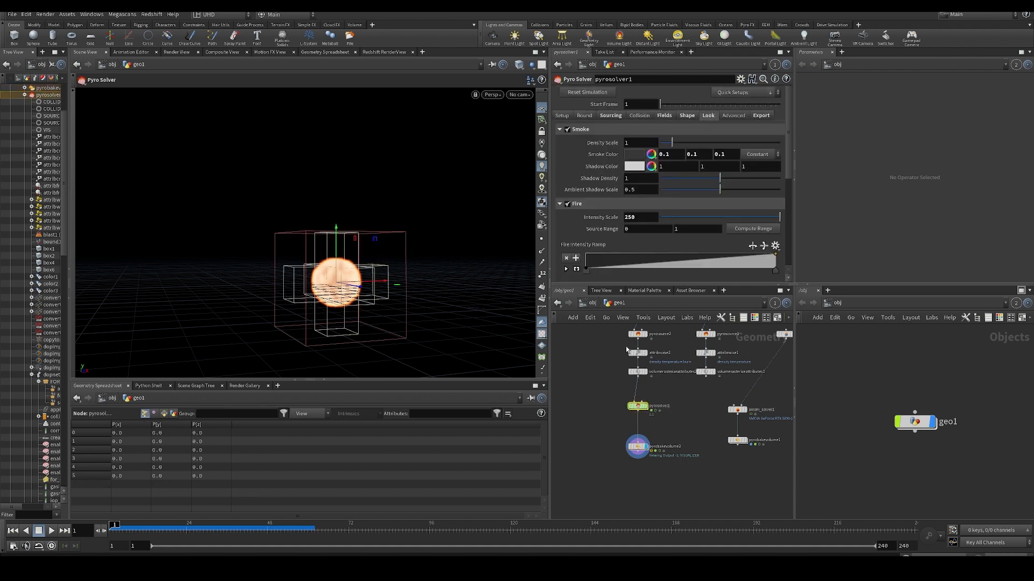
pyautogui.press('r')
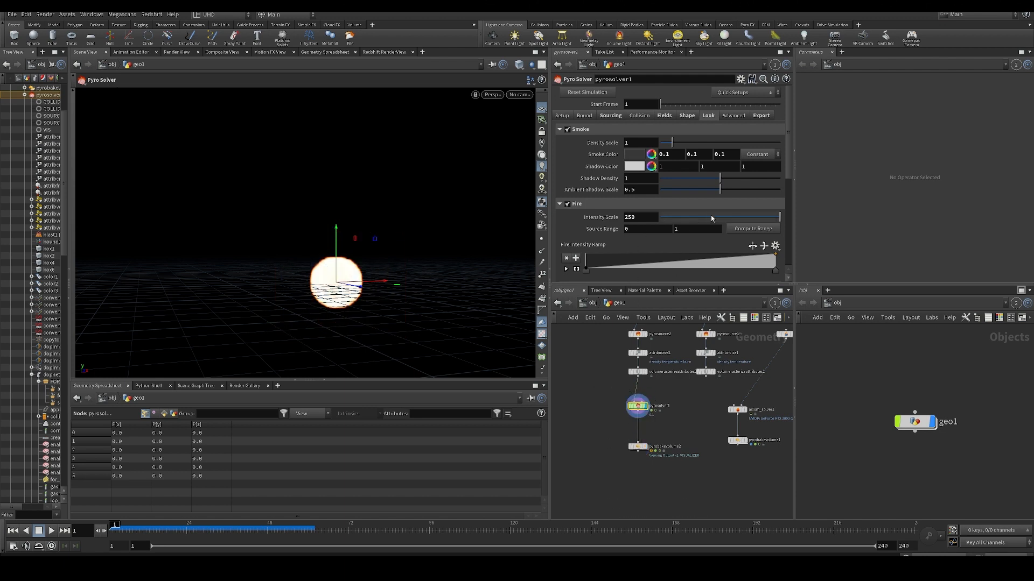
pyautogui.moveTo(711, 215)
pyautogui.mouseDown()
pyautogui.moveTo(722, 222)
pyautogui.moveTo(649, 213)
pyautogui.moveTo(723, 219)
pyautogui.mouseUp()
pyautogui.press('Up')
pyautogui.press('Up')
pyautogui.hotkey('ctrl', 'Up')
# - Display pyrobakevolume2 again and toggle its Scatter off and on at frame 41 to compare the shading
pyautogui.scroll(-5, 612, 208)
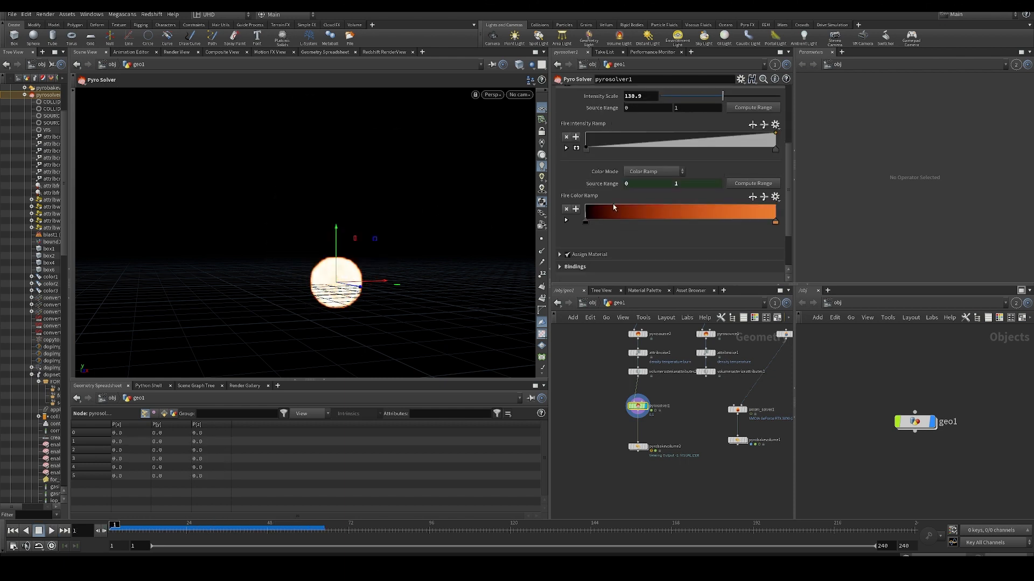
pyautogui.scroll(5, 628, 228)
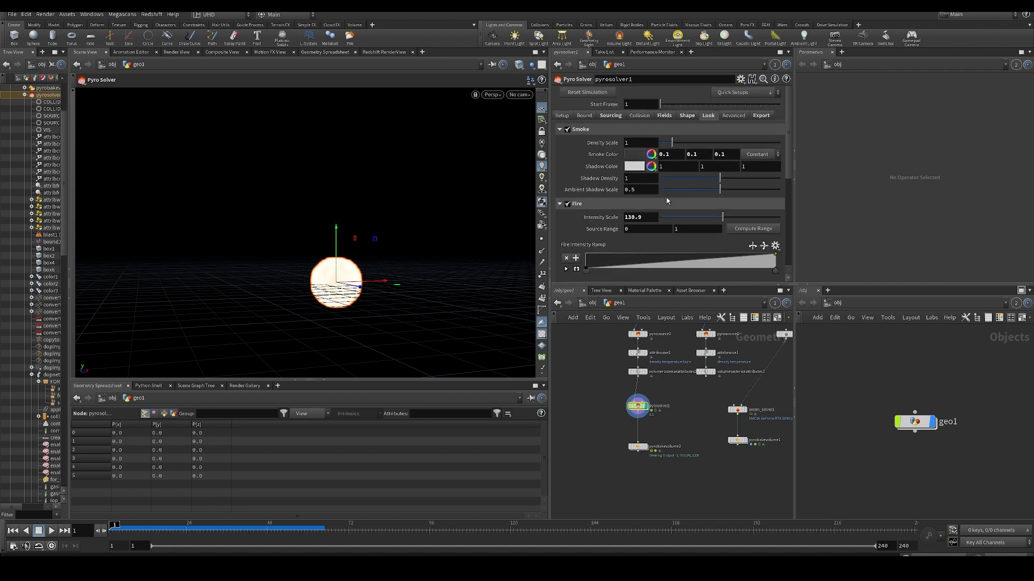
pyautogui.click(637, 447)
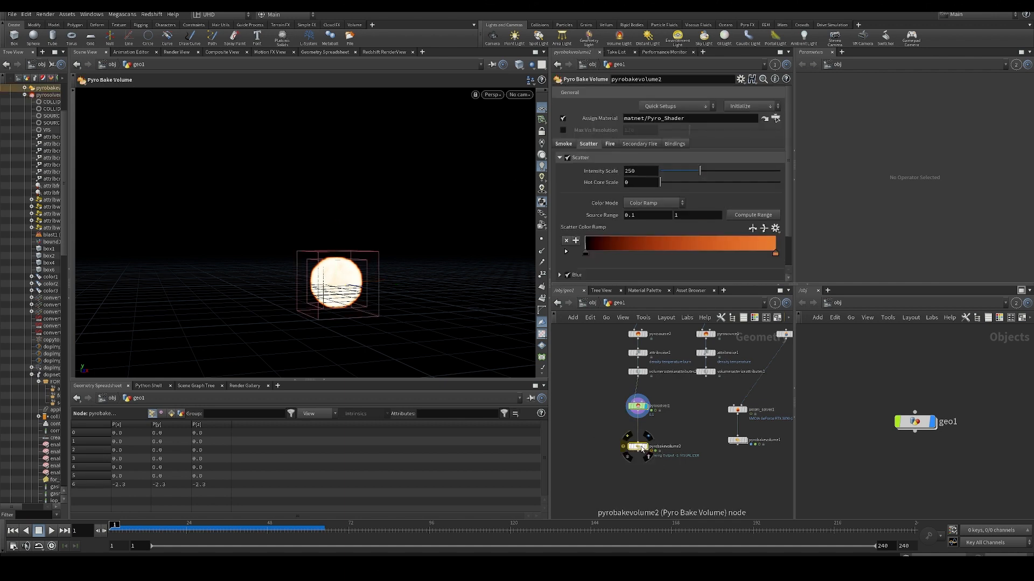
pyautogui.press('Up')
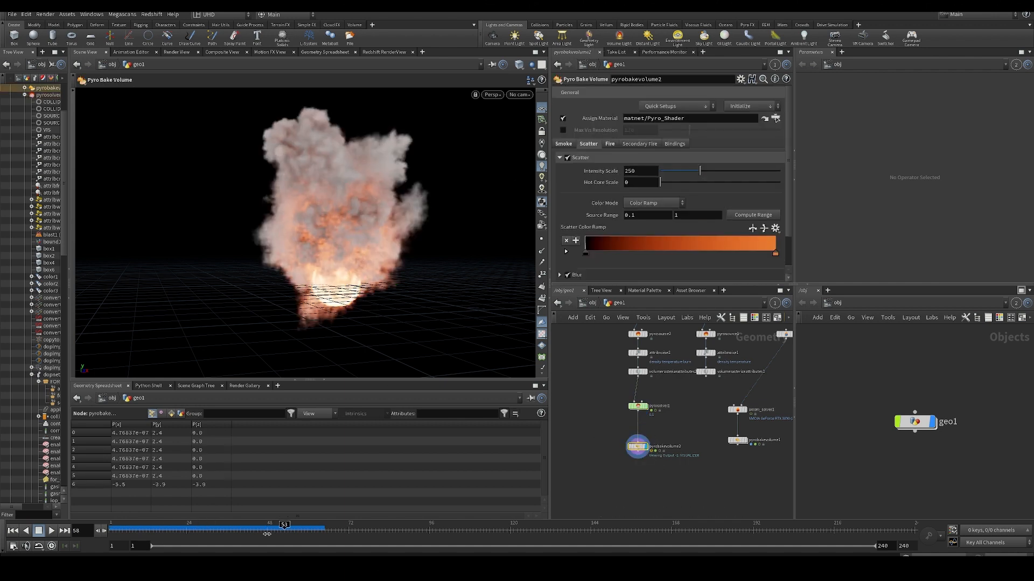
pyautogui.click(567, 157)
pyautogui.click(567, 157)
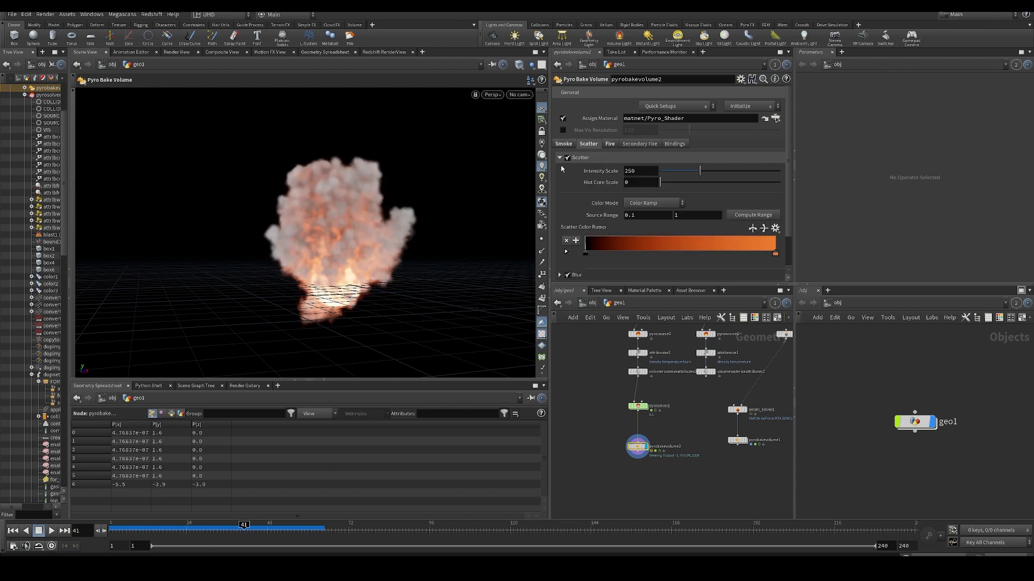
pyautogui.click(567, 157)
pyautogui.click(568, 157)
# - Set pyrobakevolume2's smoke Density Scale to 7.3 and its Smoke Color to dark grey, 0.1 in each channel
pyautogui.click(564, 144)
pyautogui.moveTo(668, 171); pyautogui.dragTo(679, 178)
pyautogui.click(634, 183)
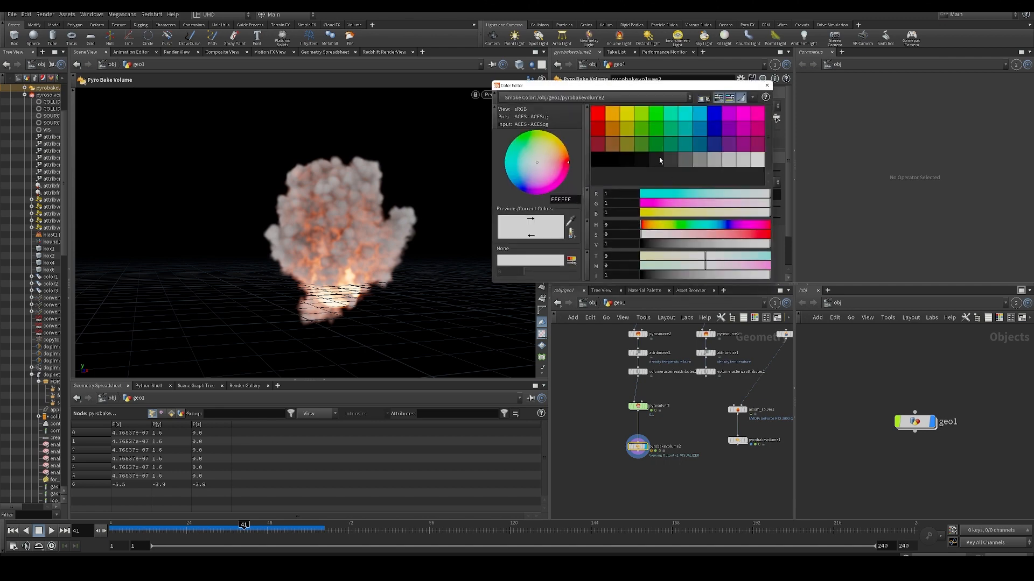
pyautogui.click(669, 161)
pyautogui.click(657, 162)
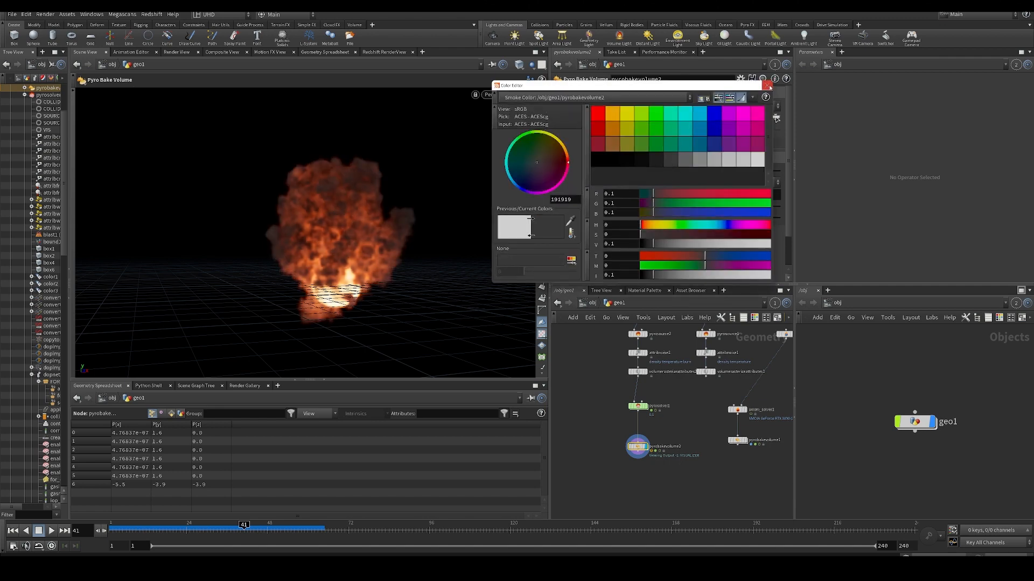
pyautogui.click(769, 86)
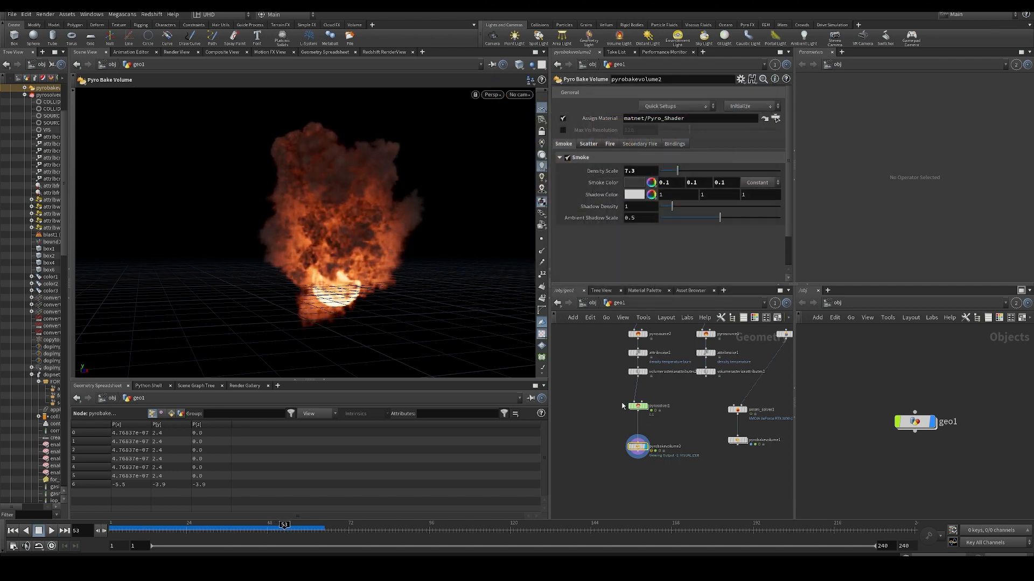
# - Turn off Scatter on pyrobakevolume2 and examine the fire and dark smoke up close at frame 53
pyautogui.click(637, 406)
pyautogui.moveTo(688, 427); pyautogui.dragTo(674, 405, button='middle')
pyautogui.click(593, 386)
pyautogui.click(624, 425)
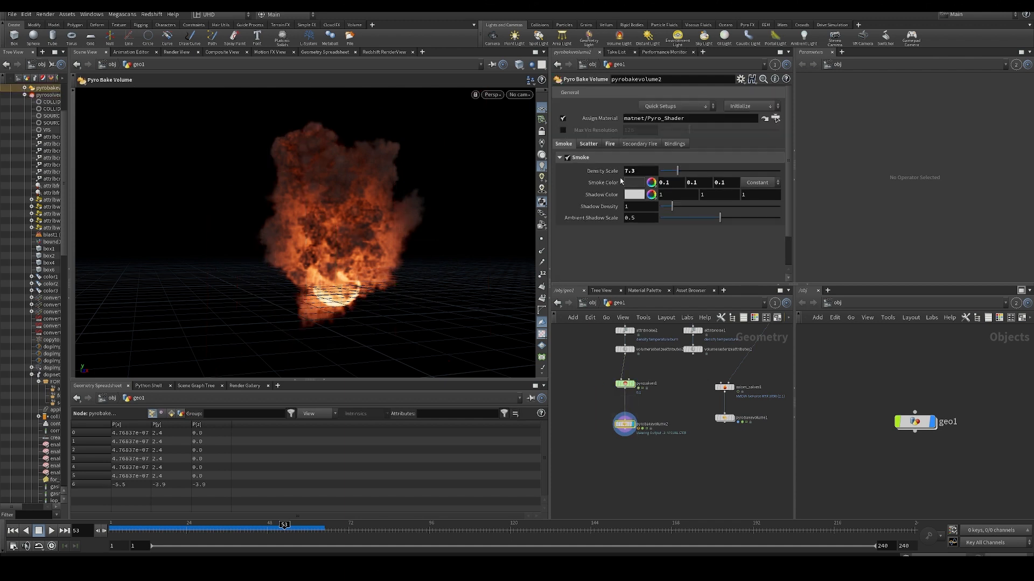
pyautogui.click(593, 146)
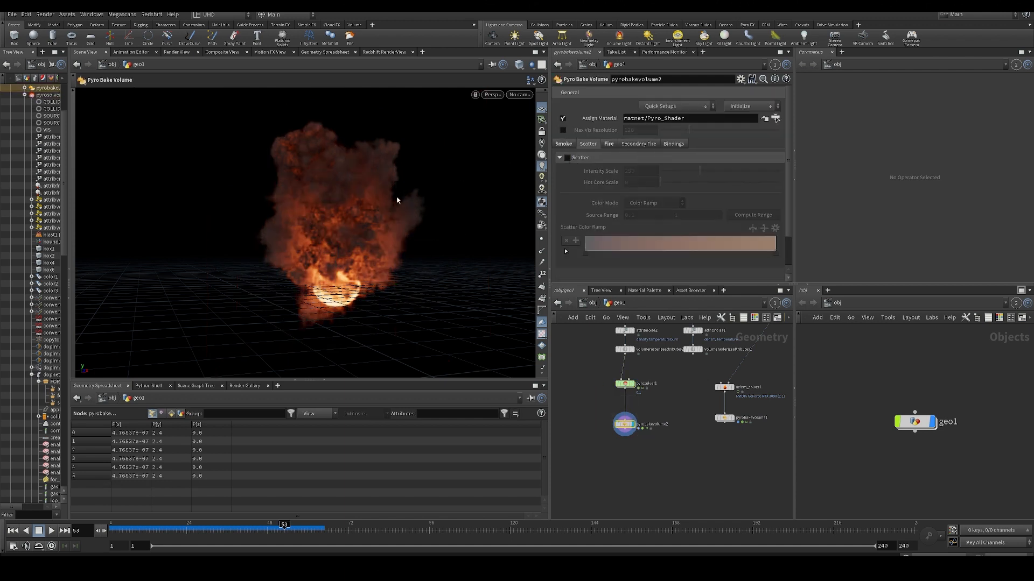
pyautogui.moveTo(610, 451); pyautogui.dragTo(629, 475, button='middle')
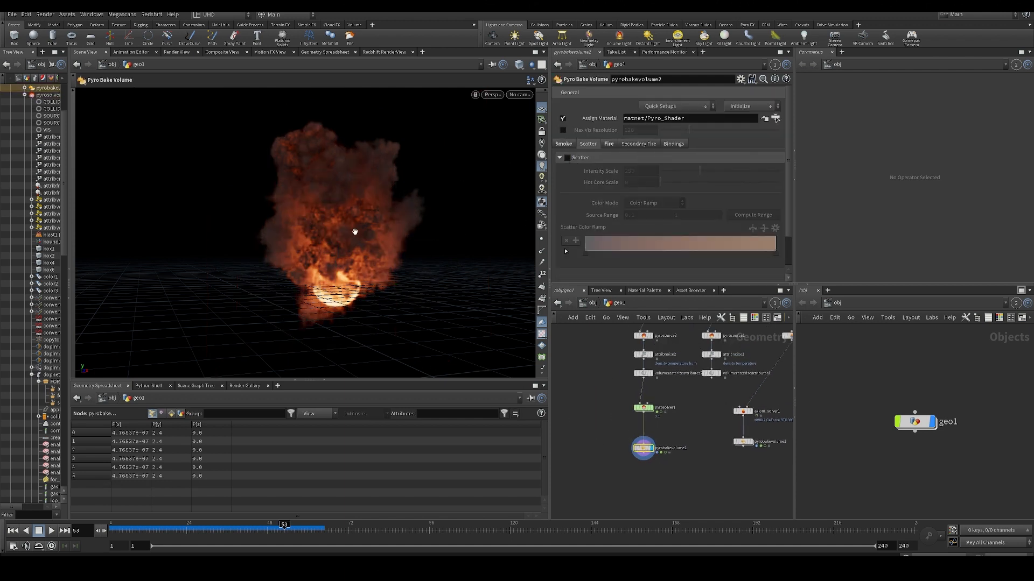
pyautogui.scroll(4, 350, 232)
pyautogui.keyDown('alt'); pyautogui.moveTo(344, 233); pyautogui.dragTo(344, 258); pyautogui.keyUp('alt')
pyautogui.press('Return')
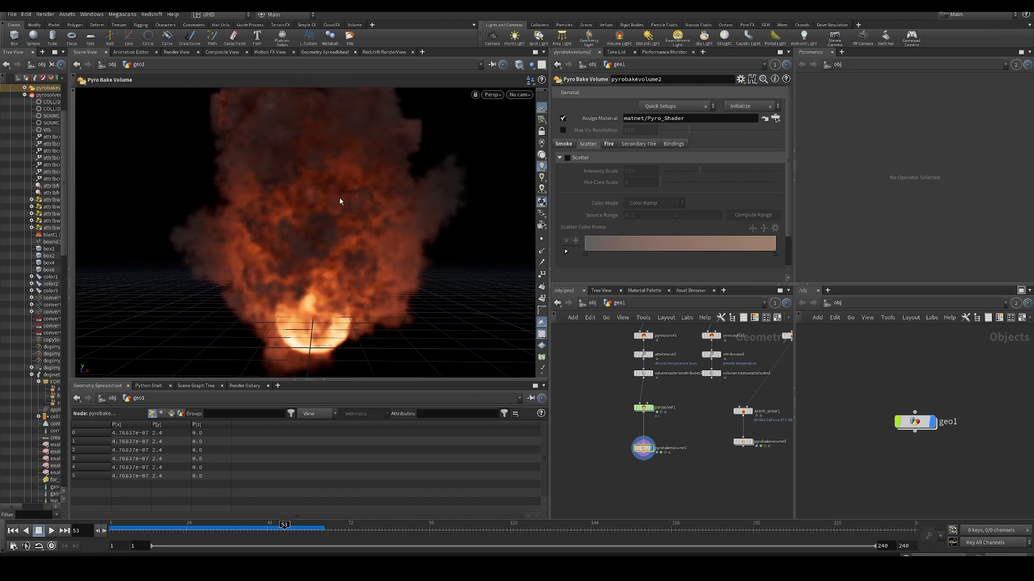
# - Examine the fire and smoke from several angles and distances at frame 53, and advance the simulation to frame 69
pyautogui.keyDown('alt'); pyautogui.moveTo(339, 202); pyautogui.dragTo(337, 245); pyautogui.keyUp('alt')
pyautogui.scroll(-6, 329, 210)
pyautogui.scroll(3, 336, 213)
pyautogui.press('Return')
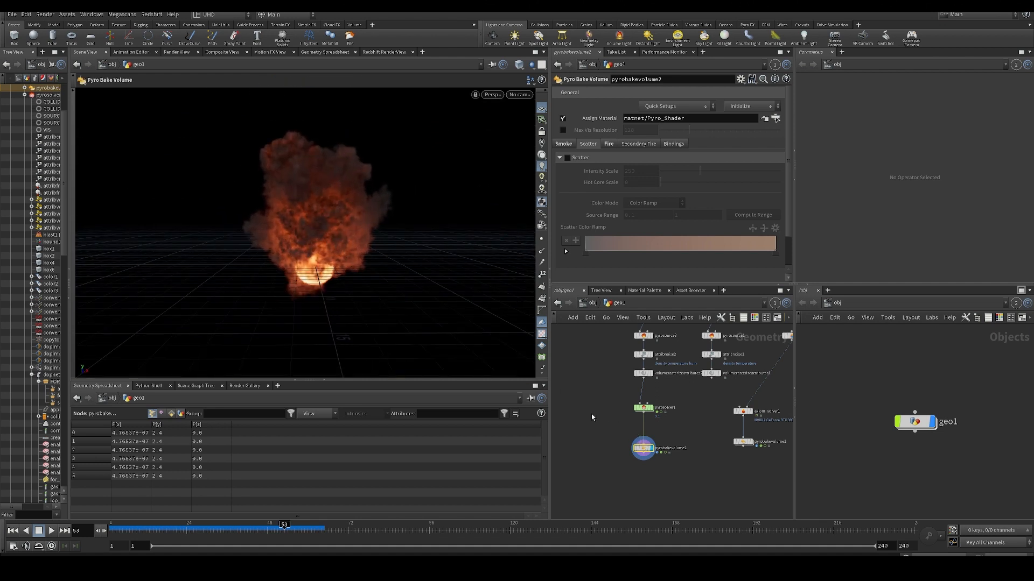
pyautogui.keyDown('alt'); pyautogui.moveTo(351, 237); pyautogui.dragTo(346, 259); pyautogui.keyUp('alt')
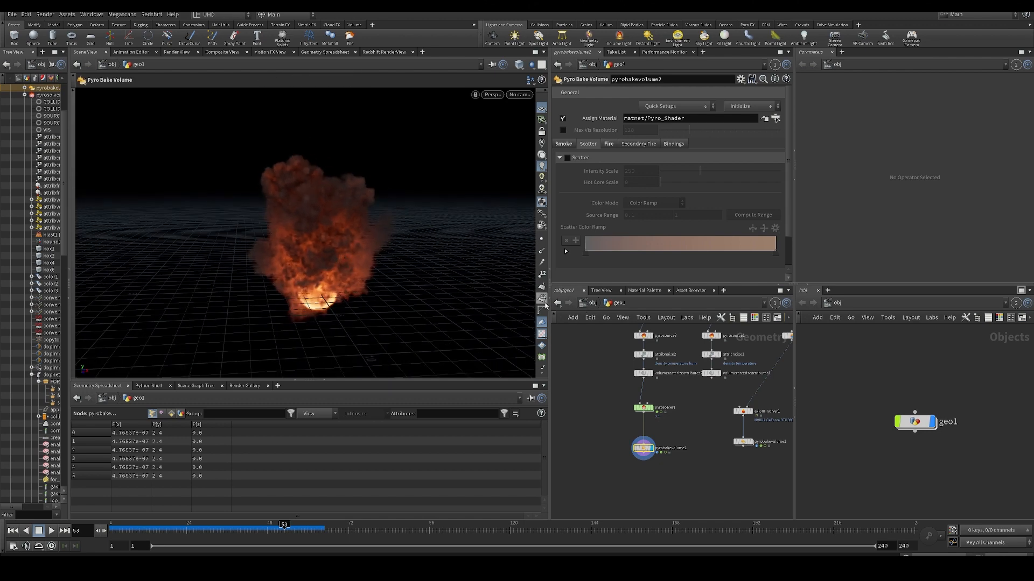
pyautogui.keyDown('alt'); pyautogui.moveTo(423, 299); pyautogui.dragTo(403, 276); pyautogui.keyUp('alt')
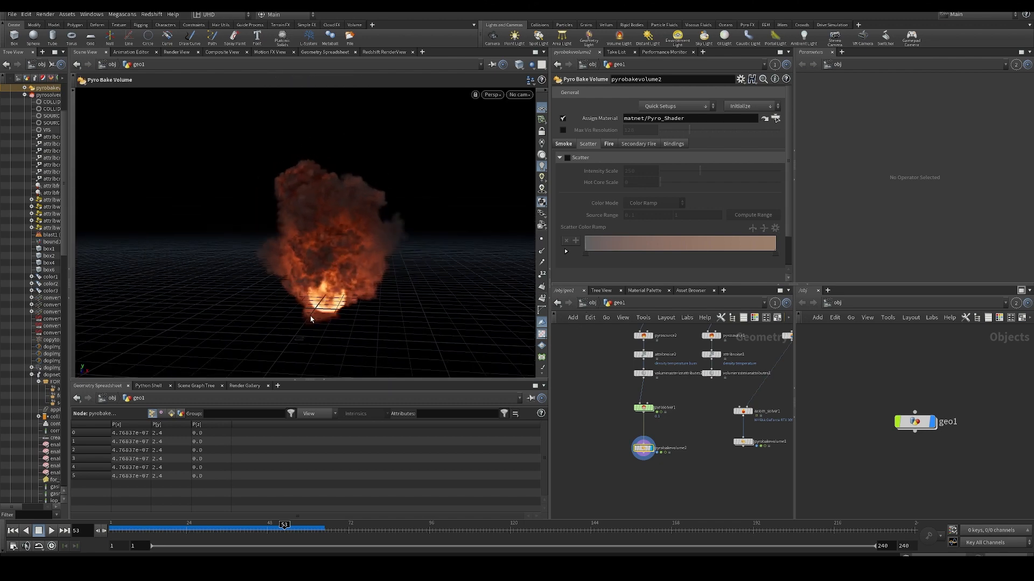
pyautogui.moveTo(323, 242)
pyautogui.keyDown('alt'); pyautogui.mouseDown()
pyautogui.moveTo(344, 217)
pyautogui.moveTo(335, 254)
pyautogui.mouseUp(); pyautogui.keyUp('alt')
pyautogui.keyDown('alt'); pyautogui.scroll(5, 335, 254); pyautogui.keyUp('alt')
pyautogui.keyDown('alt'); pyautogui.scroll(-6, 336, 242); pyautogui.keyUp('alt')
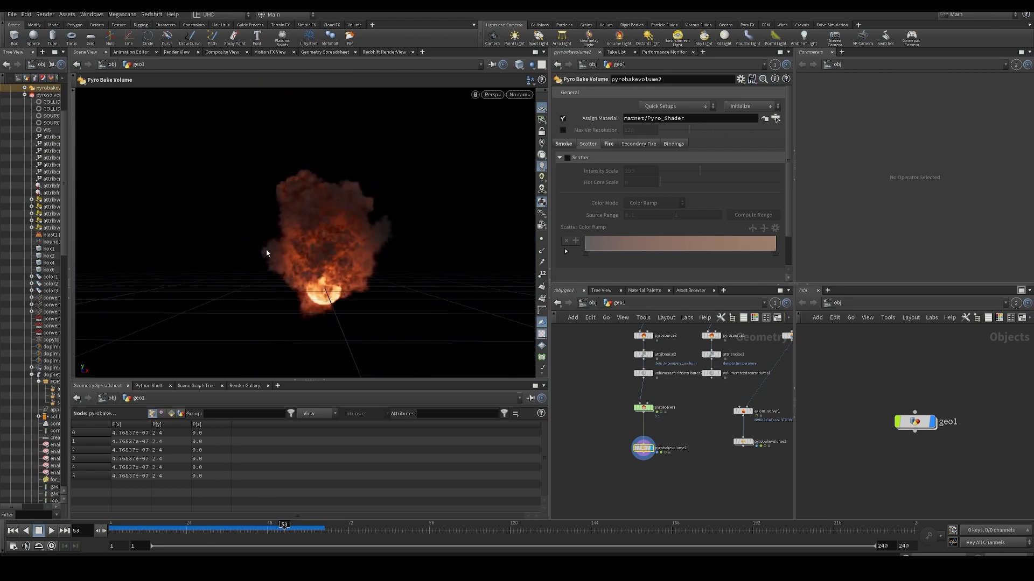
pyautogui.keyDown('alt'); pyautogui.moveTo(344, 253); pyautogui.dragTo(377, 282); pyautogui.keyUp('alt')
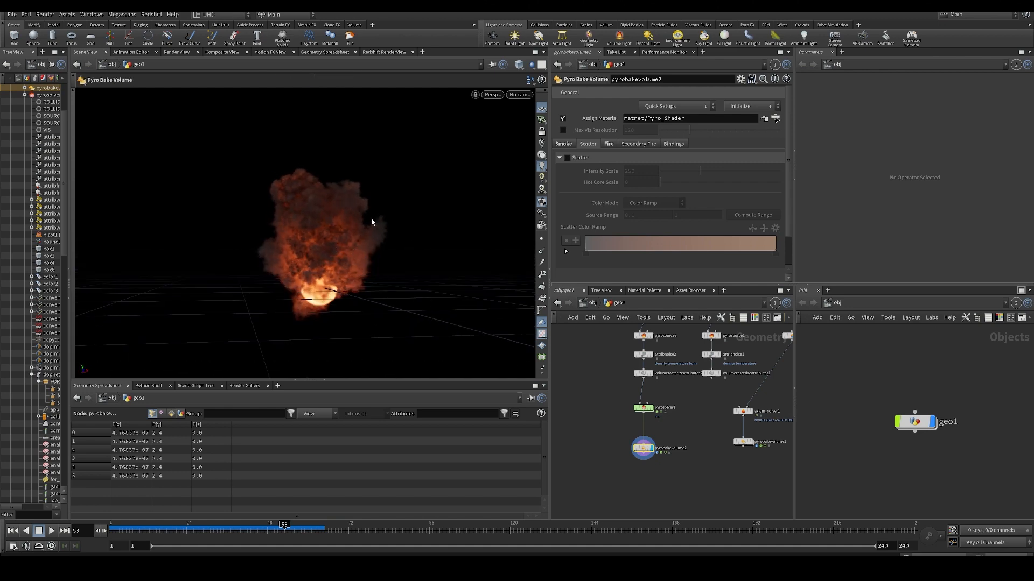
pyautogui.moveTo(347, 243)
pyautogui.keyDown('alt'); pyautogui.mouseDown()
pyautogui.moveTo(325, 254)
pyautogui.moveTo(363, 240)
pyautogui.mouseUp(); pyautogui.keyUp('alt')
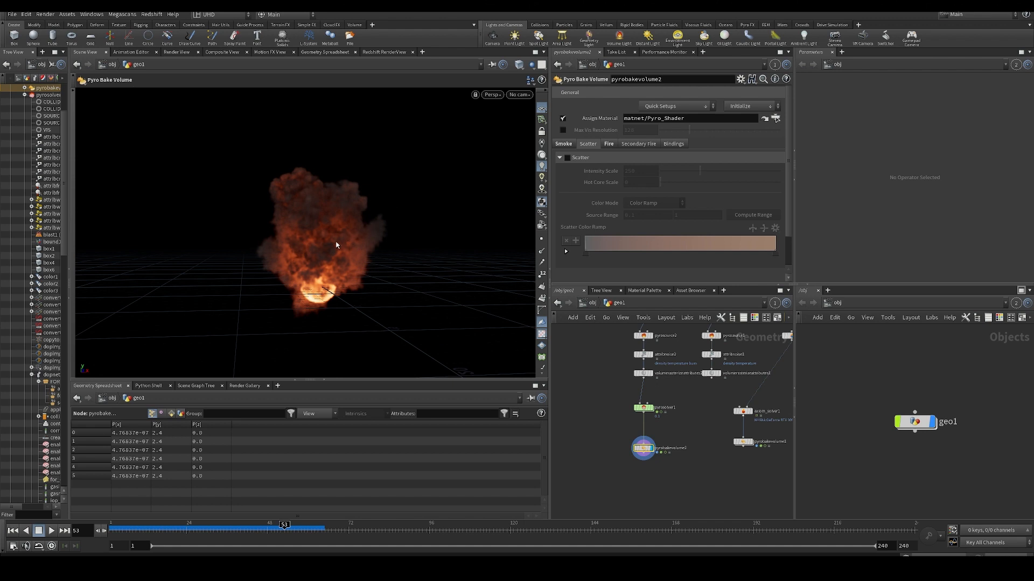
pyautogui.moveTo(234, 531); pyautogui.dragTo(339, 529)
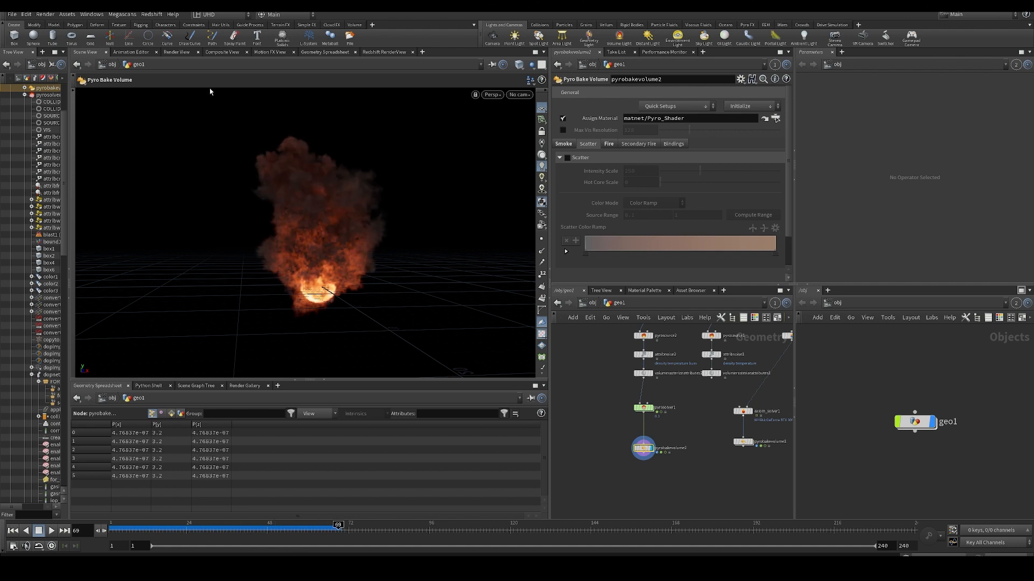
# - Close the Scene View and Redshift RenderView panes and open a fresh Scene View framed on the simulation
pyautogui.click(106, 51)
pyautogui.click(372, 52)
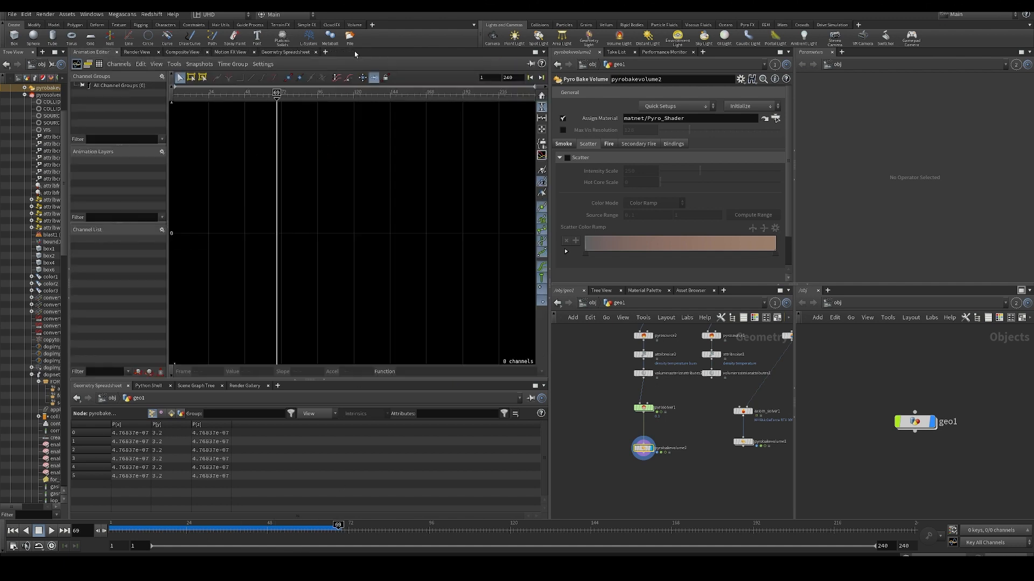
pyautogui.click(326, 51)
pyautogui.moveTo(356, 71)
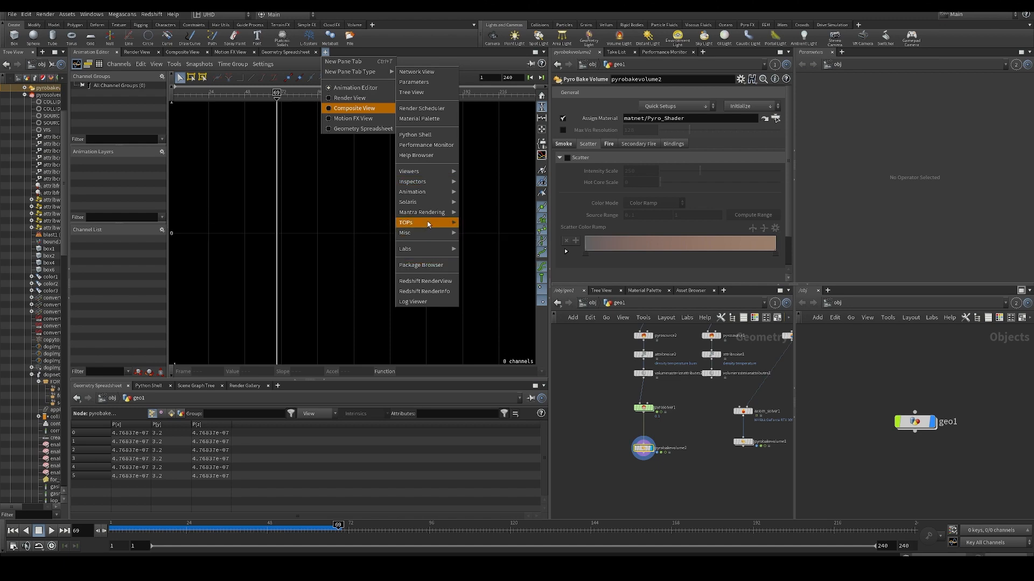
pyautogui.moveTo(443, 175)
pyautogui.click(482, 202)
pyautogui.press('f')
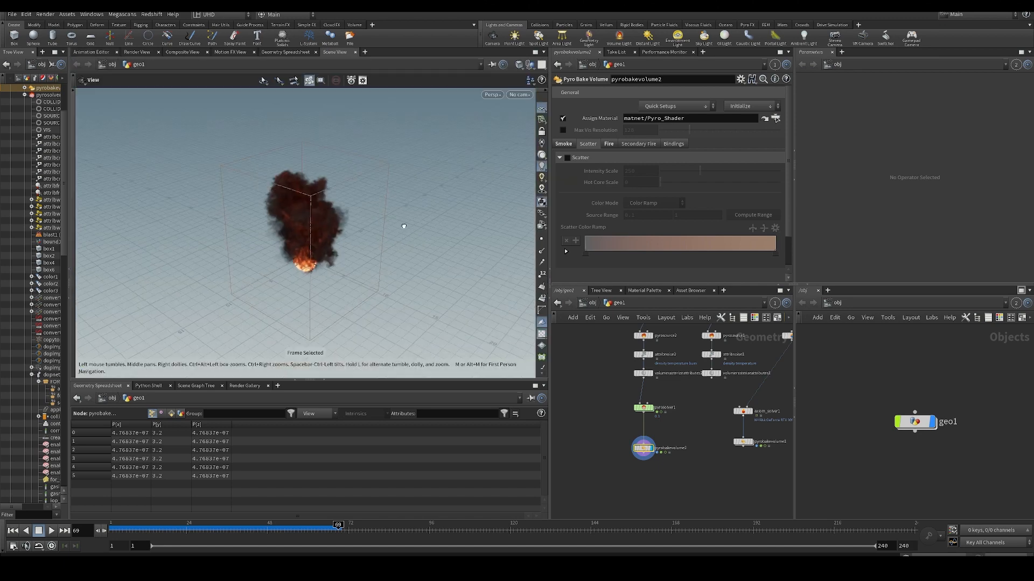
# - Set the new viewport's background color scheme to Dark in the display options
pyautogui.press('d')
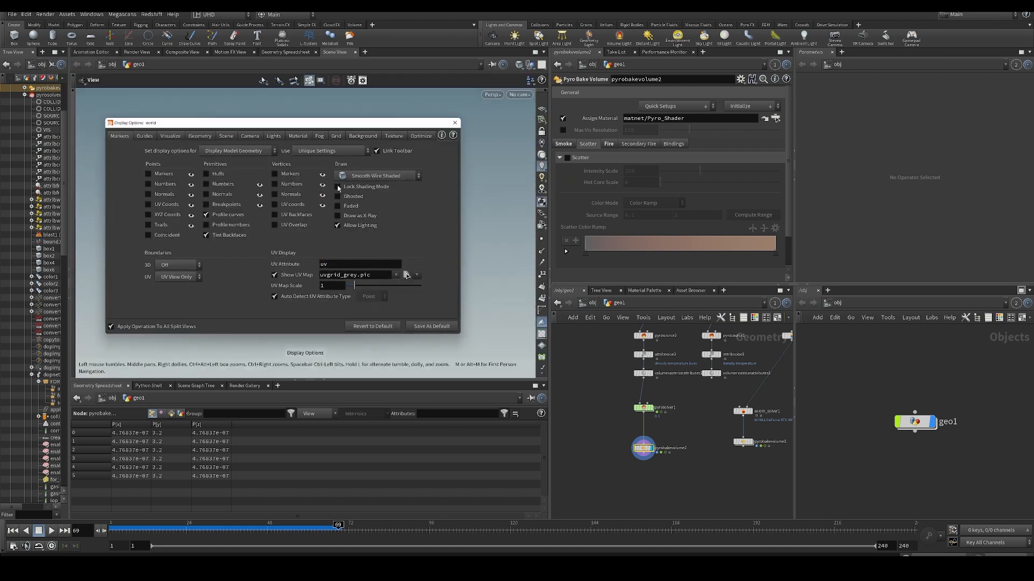
pyautogui.click(360, 136)
pyautogui.click(177, 151)
pyautogui.click(178, 162)
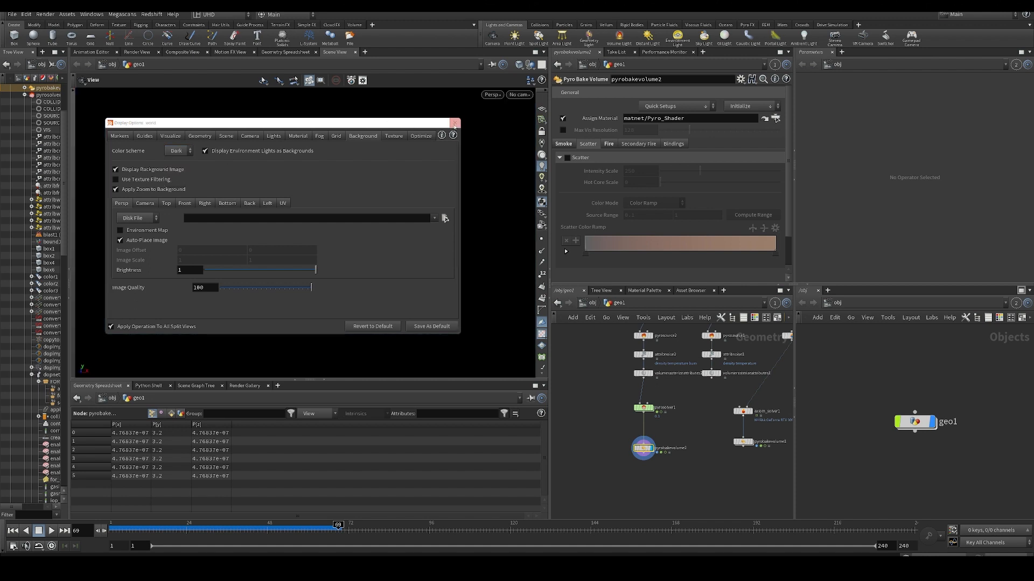
pyautogui.click(454, 123)
# - Examine the fire and dark smoke at frame 69 from several angles, both close up and within the whole bounding box
pyautogui.scroll(5, 385, 286)
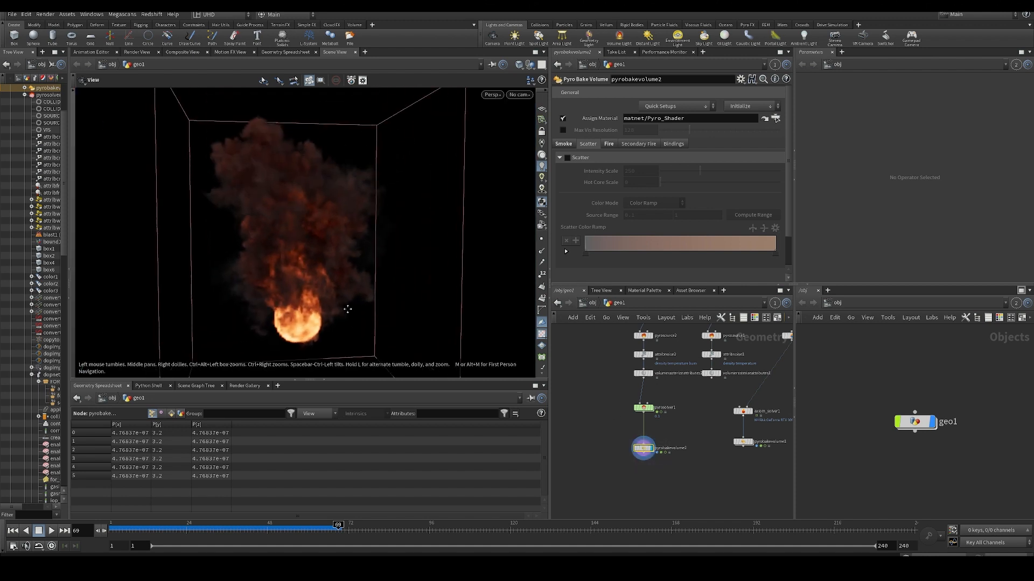
pyautogui.moveTo(347, 309); pyautogui.dragTo(351, 317, button='middle')
pyautogui.scroll(5, 325, 296)
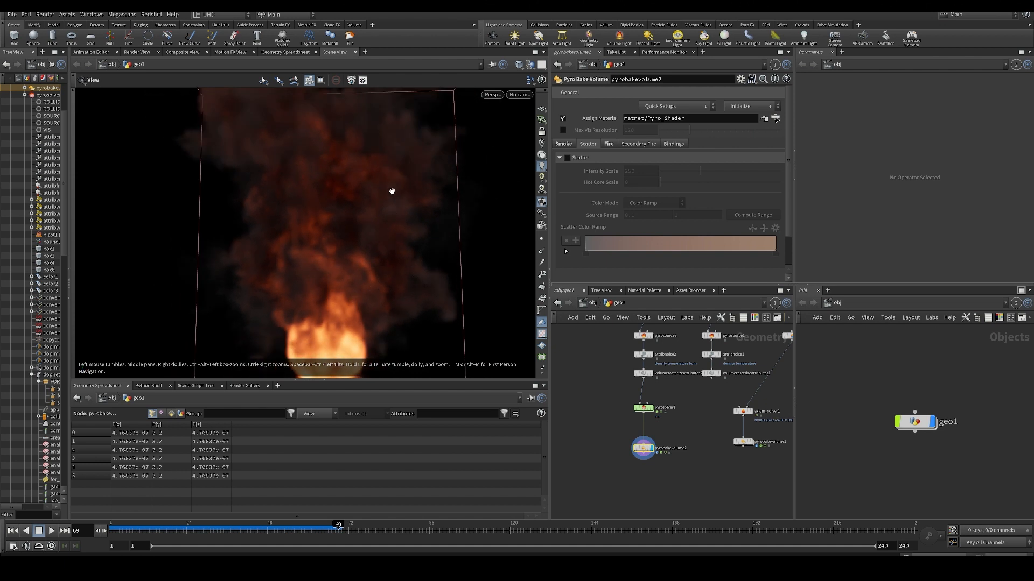
pyautogui.scroll(-5, 392, 192)
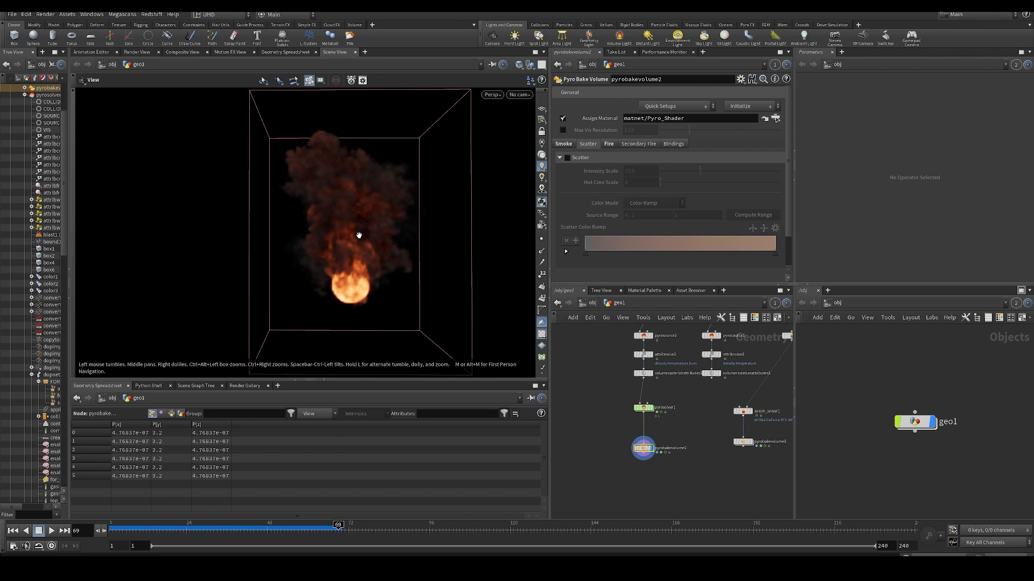
pyautogui.moveTo(350, 211); pyautogui.dragTo(320, 213)
pyautogui.scroll(8, 333, 235)
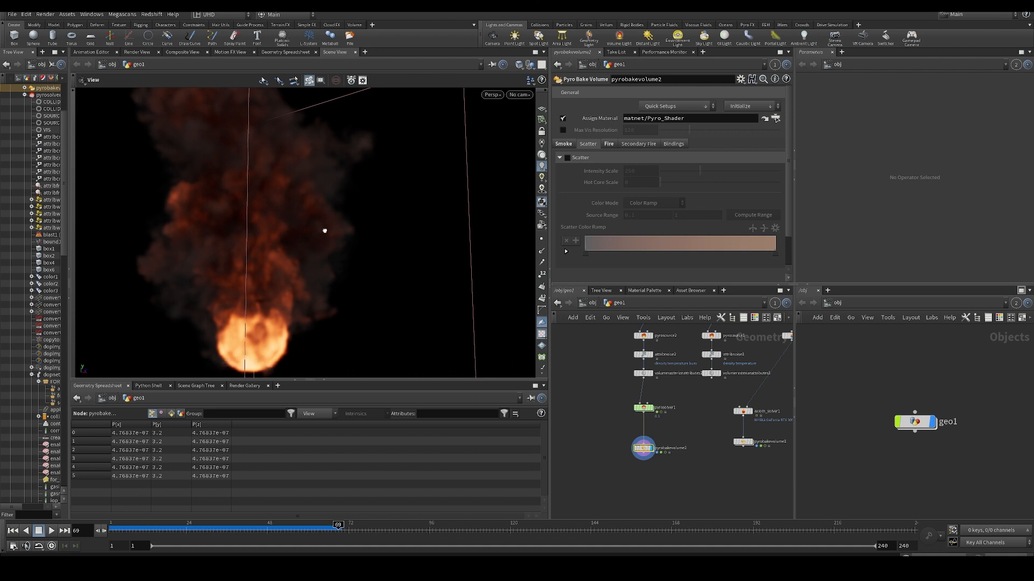
pyautogui.moveTo(325, 231); pyautogui.dragTo(320, 236)
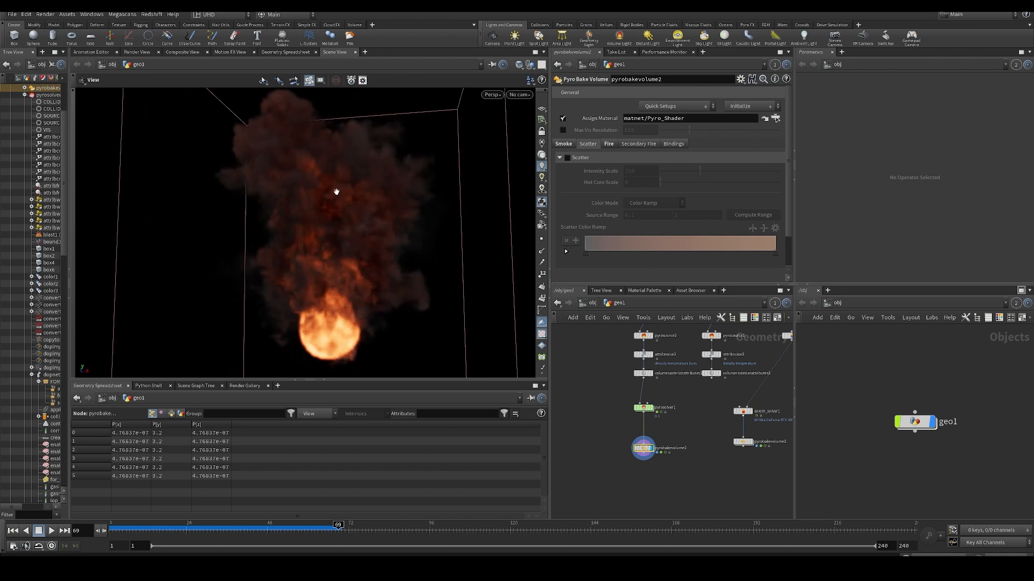
pyautogui.moveTo(336, 192); pyautogui.dragTo(374, 201)
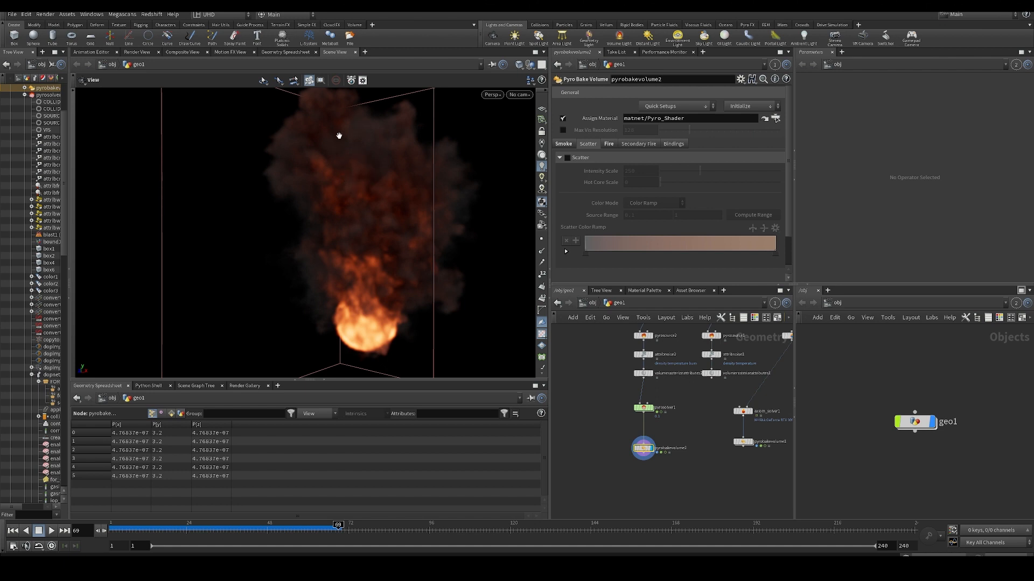
pyautogui.moveTo(386, 170); pyautogui.dragTo(410, 142)
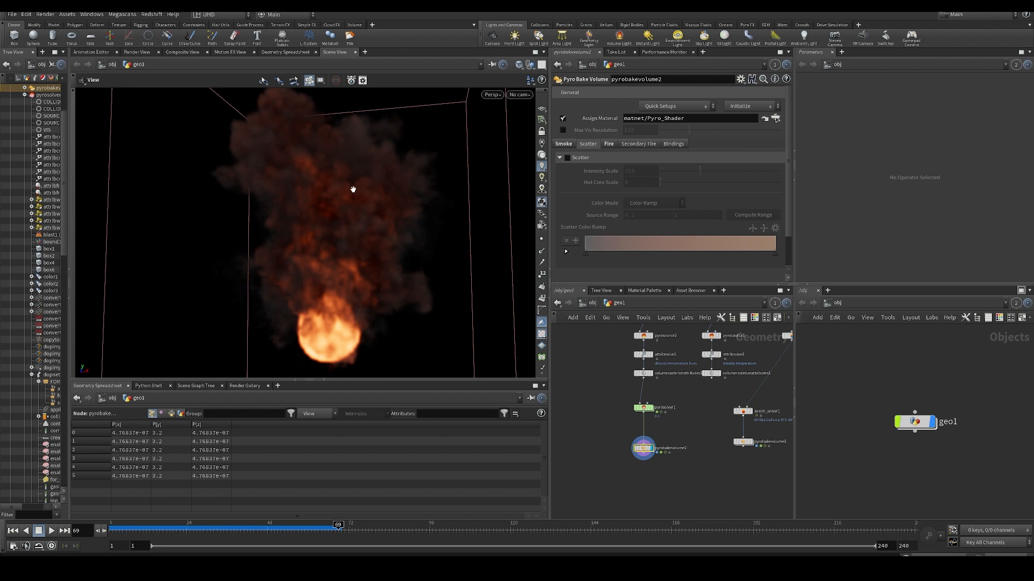
pyautogui.scroll(-10, 353, 190)
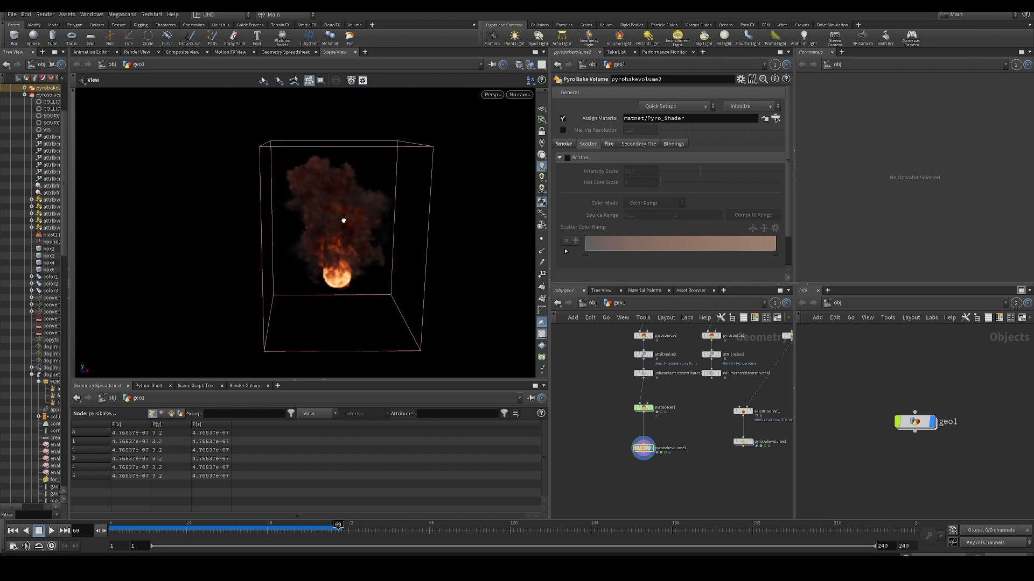
pyautogui.scroll(8, 337, 216)
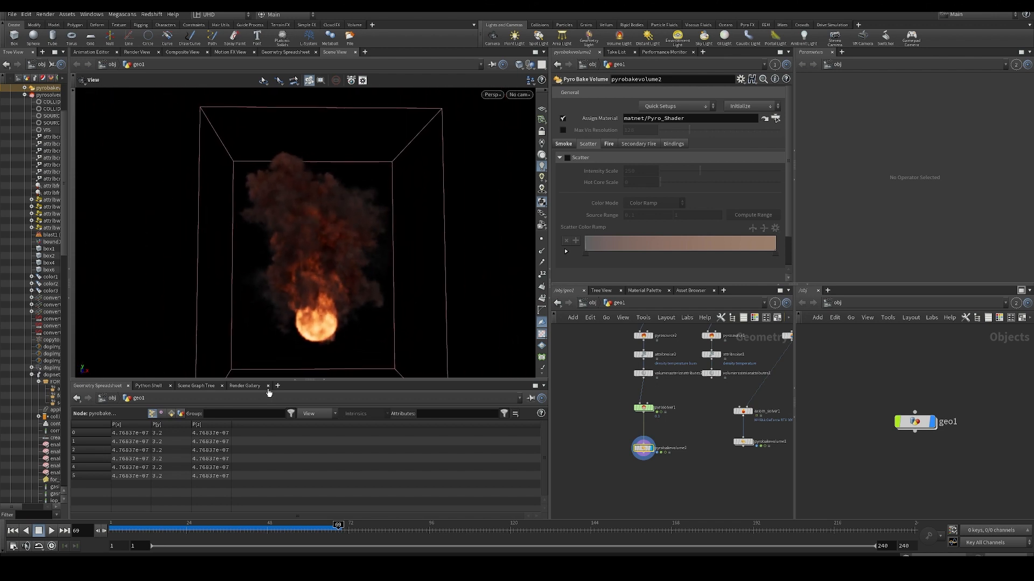
# - Scrub the simulation to frame 62 and examine the flames and smoke from different angles
pyautogui.moveTo(215, 529); pyautogui.dragTo(345, 515)
pyautogui.moveTo(242, 530); pyautogui.dragTo(314, 520)
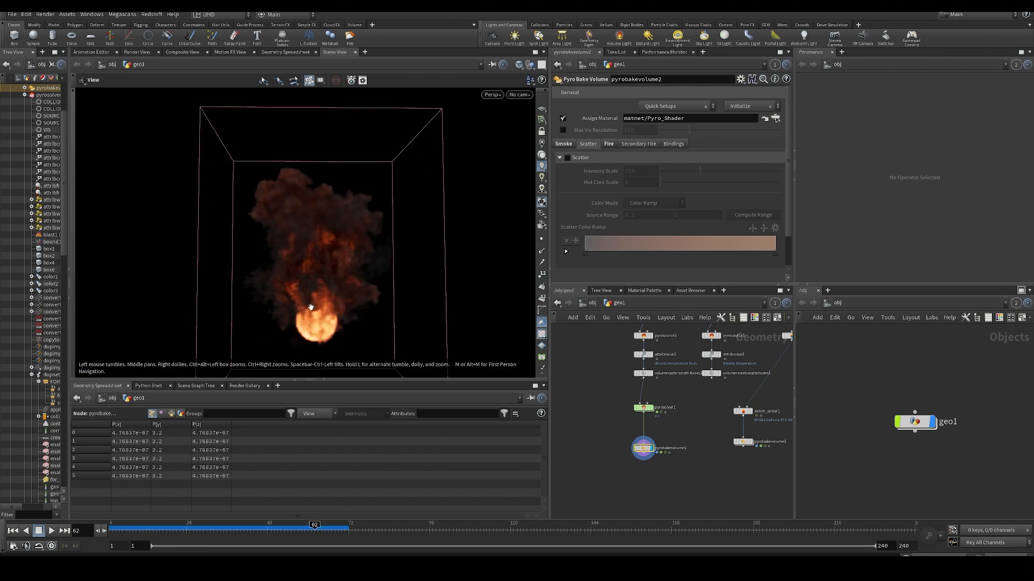
pyautogui.moveTo(309, 259)
pyautogui.mouseDown()
pyautogui.moveTo(395, 272)
pyautogui.moveTo(313, 266)
pyautogui.mouseUp()
pyautogui.scroll(-2, 312, 265)
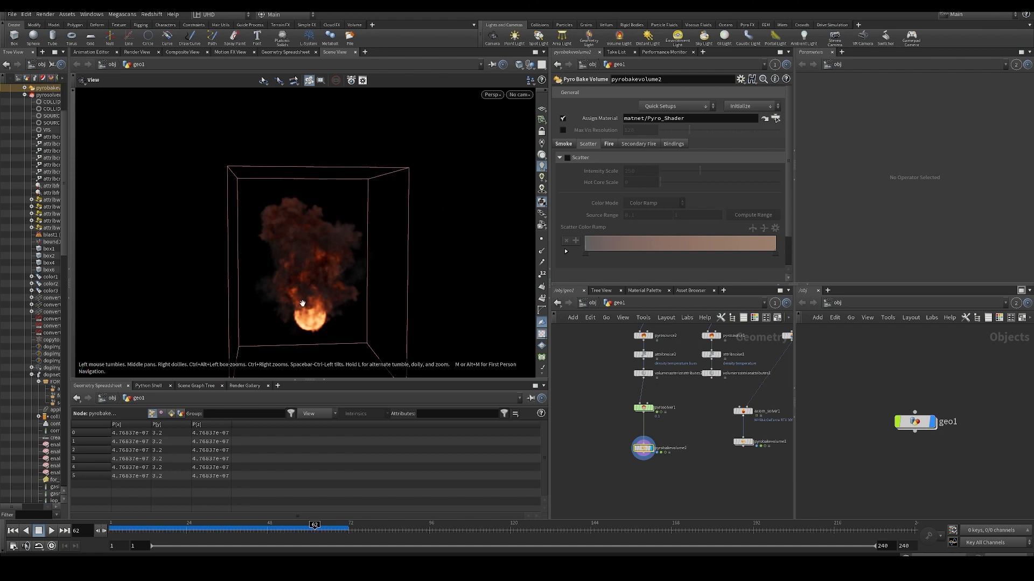
pyautogui.moveTo(302, 304); pyautogui.dragTo(282, 228)
pyautogui.scroll(-3, 295, 271)
pyautogui.moveTo(627, 432); pyautogui.dragTo(613, 428, button='middle')
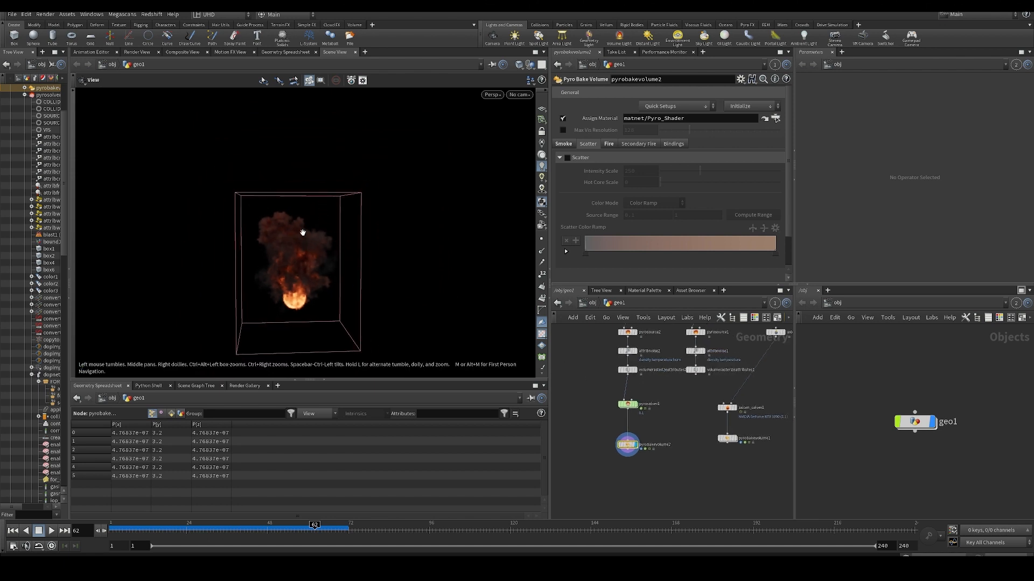
pyautogui.moveTo(303, 232); pyautogui.dragTo(221, 204)
pyautogui.moveTo(230, 258); pyautogui.dragTo(290, 232)
pyautogui.scroll(3, 289, 268)
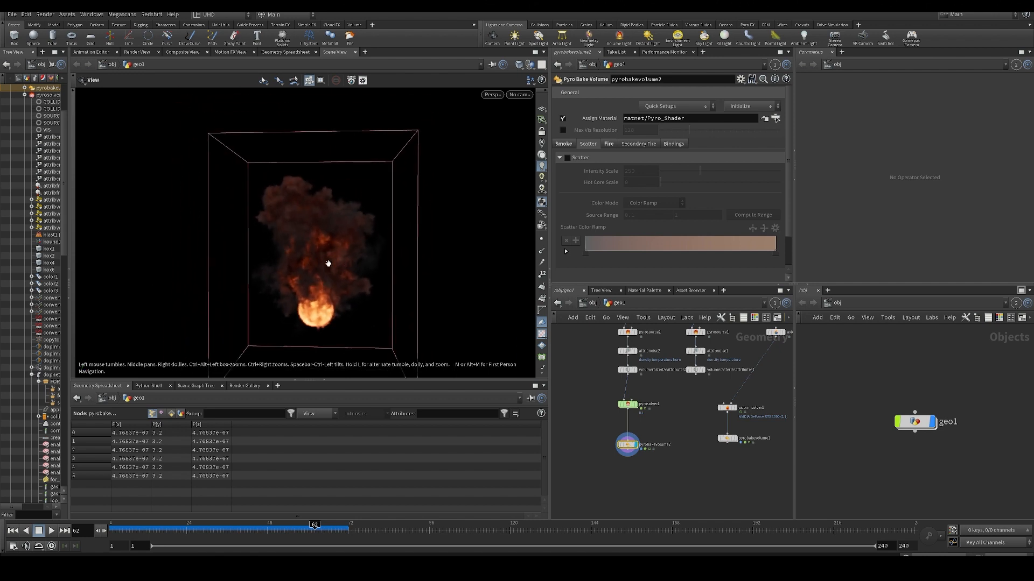
pyautogui.moveTo(345, 275); pyautogui.dragTo(297, 247)
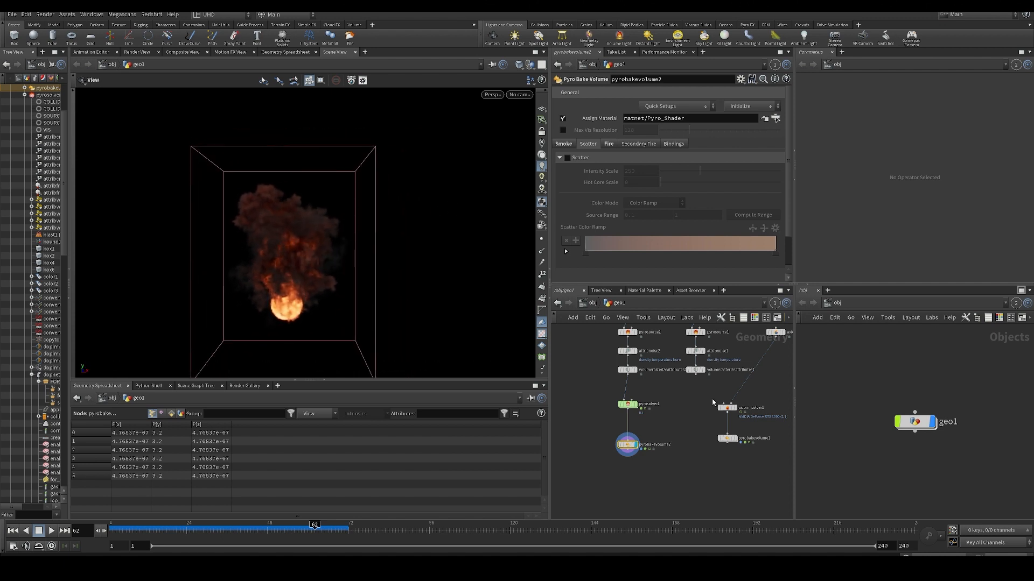
# - Scrub back to frame 56 and examine the plume and its fireball within the bounding box
pyautogui.scroll(2, 602, 415)
pyautogui.moveTo(217, 530); pyautogui.dragTo(295, 531)
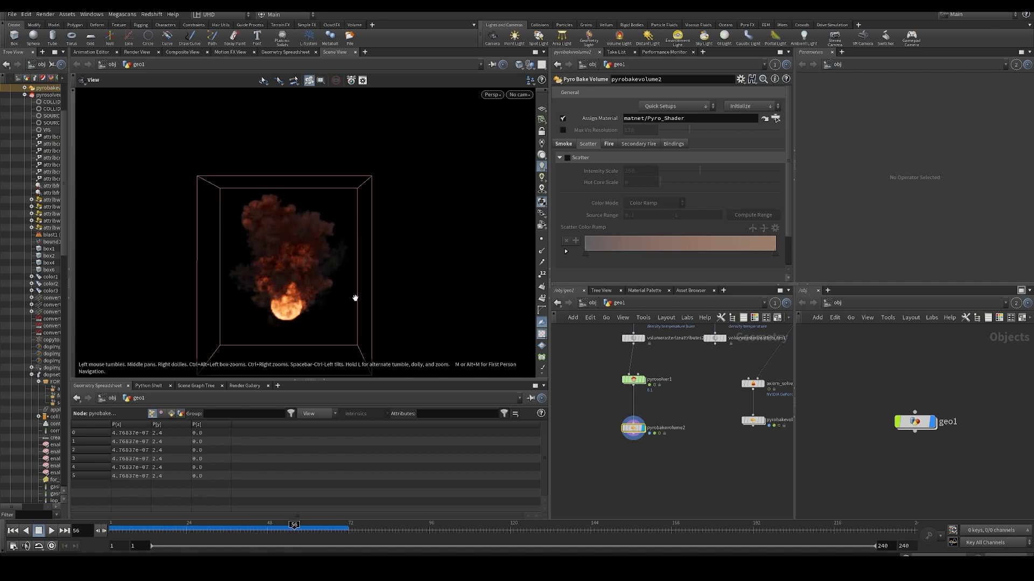
pyautogui.moveTo(339, 228); pyautogui.dragTo(293, 257)
pyautogui.moveTo(290, 275); pyautogui.dragTo(274, 239, button='middle')
pyautogui.scroll(5, 286, 268)
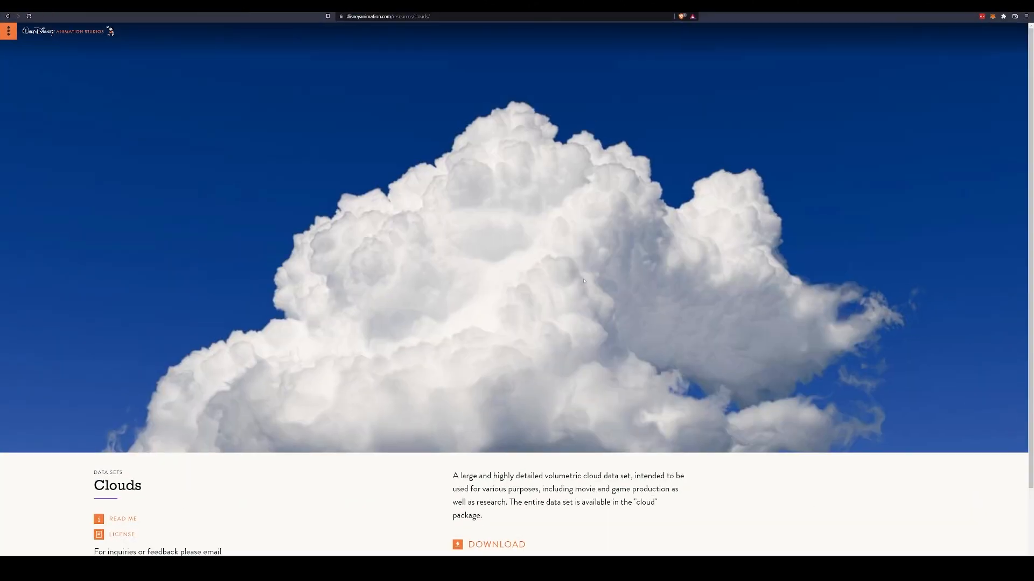
# - Examine the photo and data set description on Disney Animation's Clouds page in the browser, and return to Houdini
pyautogui.scroll(2, 416, 241)
pyautogui.scroll(-2, 445, 334)
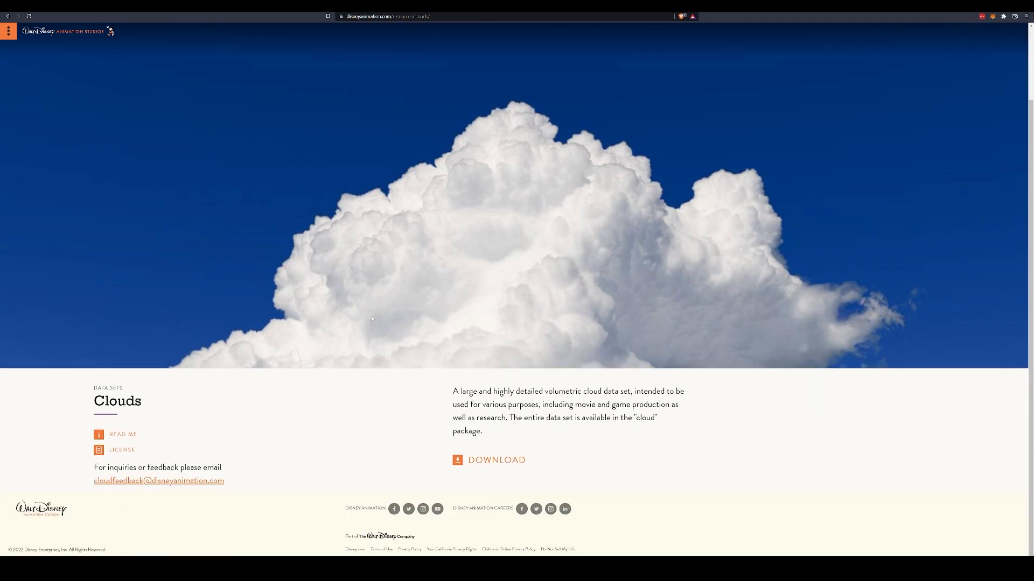
pyautogui.scroll(2, 223, 380)
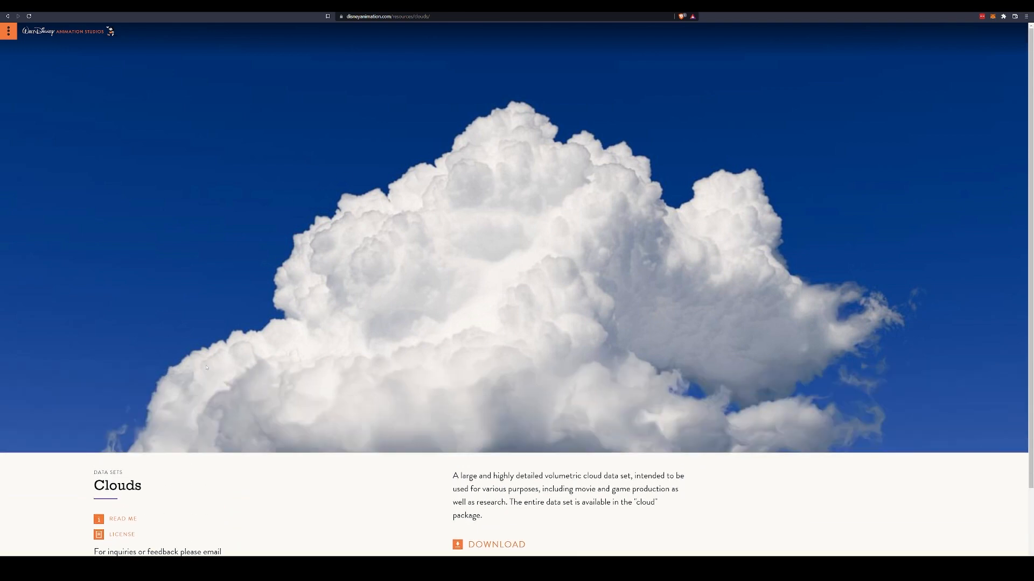
pyautogui.scroll(-2, 318, 322)
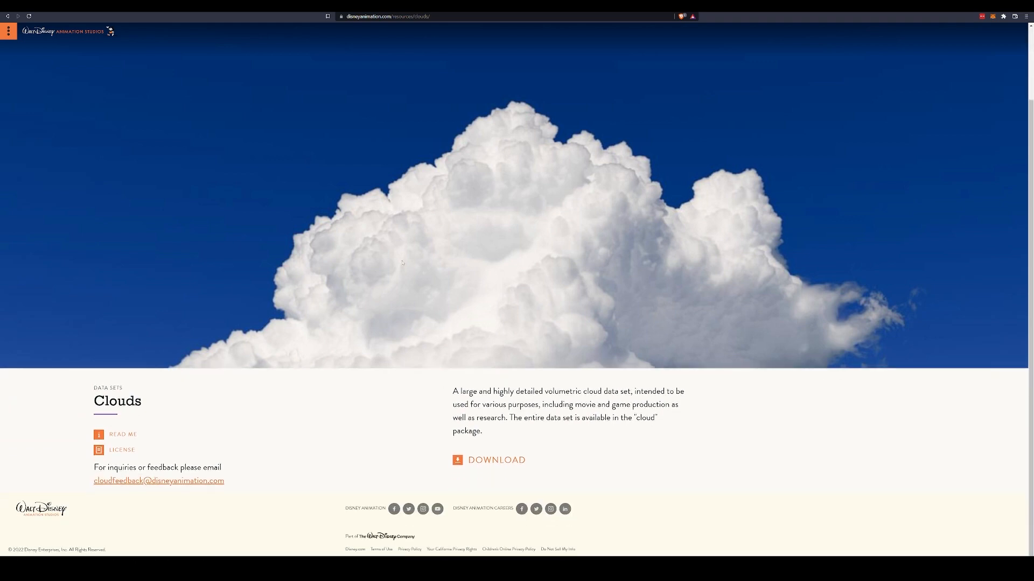
pyautogui.scroll(2, 490, 303)
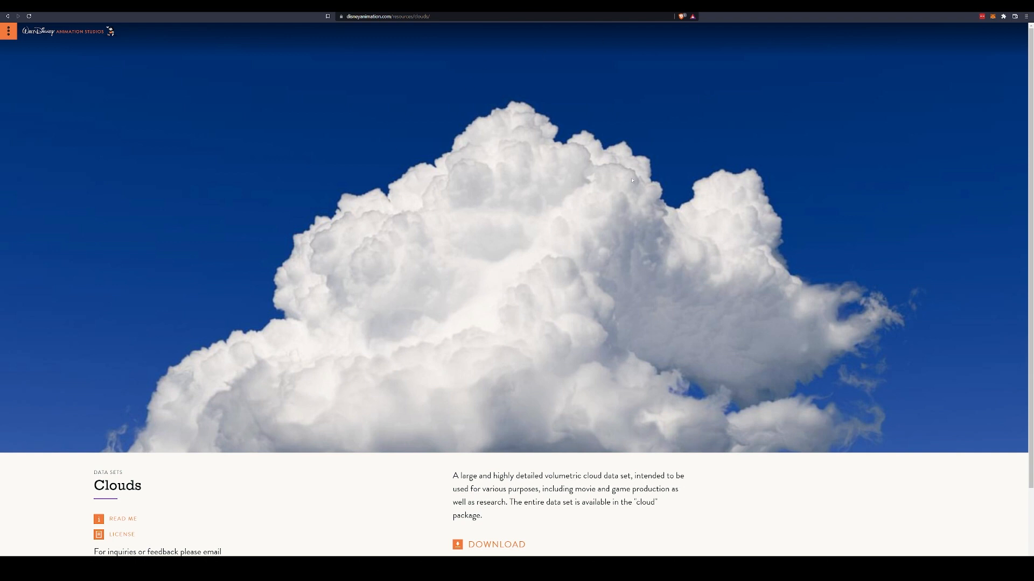
pyautogui.moveTo(683, 14); pyautogui.dragTo(0, 372)
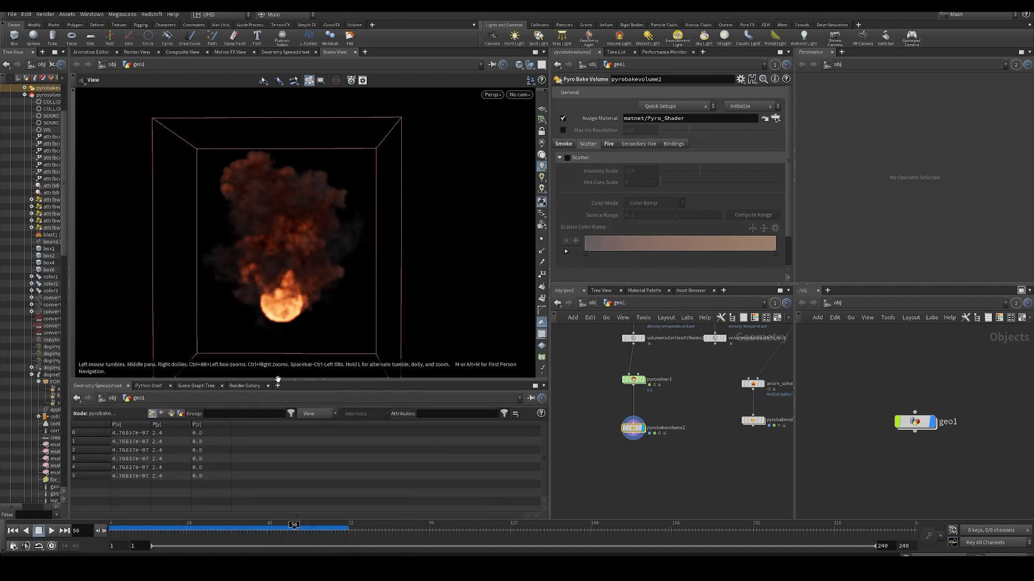
# - Scrub to frame 51 and examine pyrobakevolume2's Fire settings and the Pyro Solver's Advanced, Look, Sourcing and Bound settings
pyautogui.moveTo(203, 532); pyautogui.dragTo(277, 530)
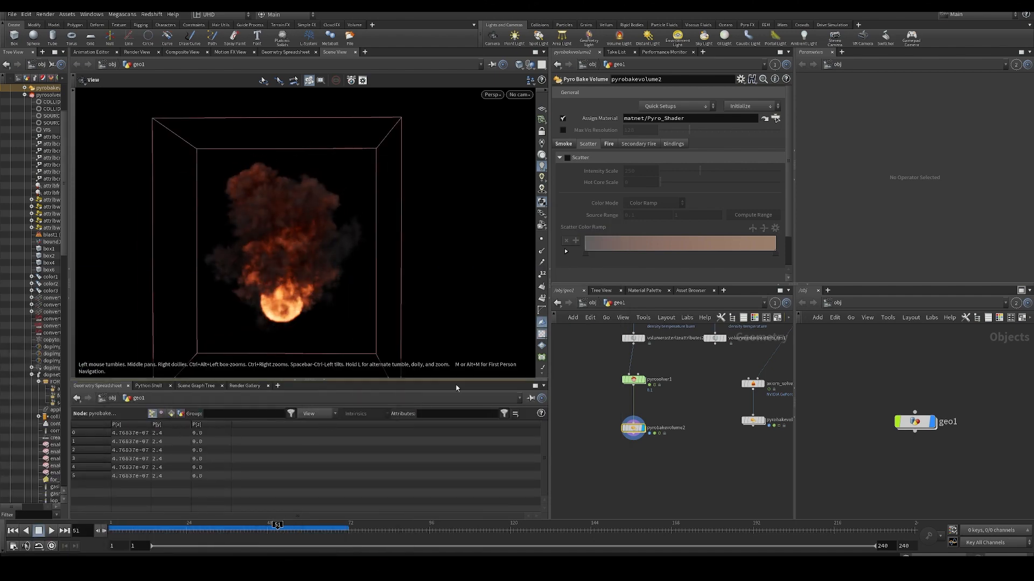
pyautogui.click(609, 145)
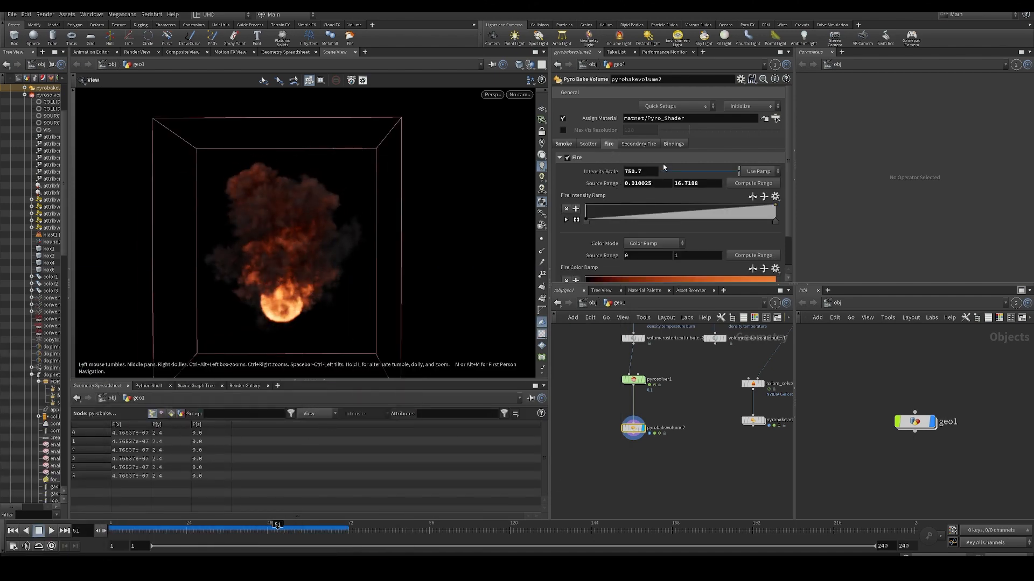
pyautogui.moveTo(593, 376); pyautogui.dragTo(670, 395)
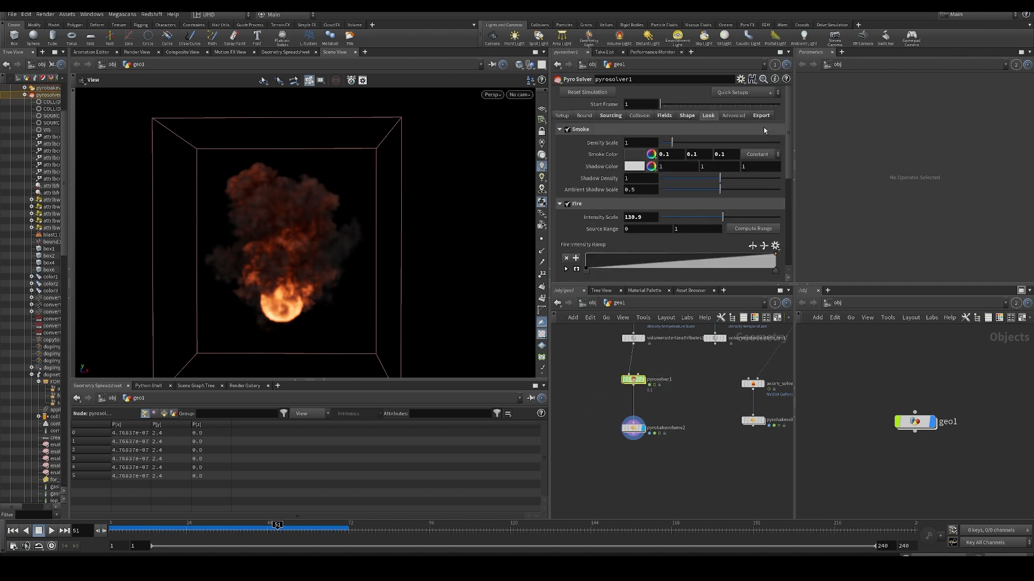
pyautogui.click(735, 117)
pyautogui.click(707, 115)
pyautogui.click(611, 115)
pyautogui.click(584, 116)
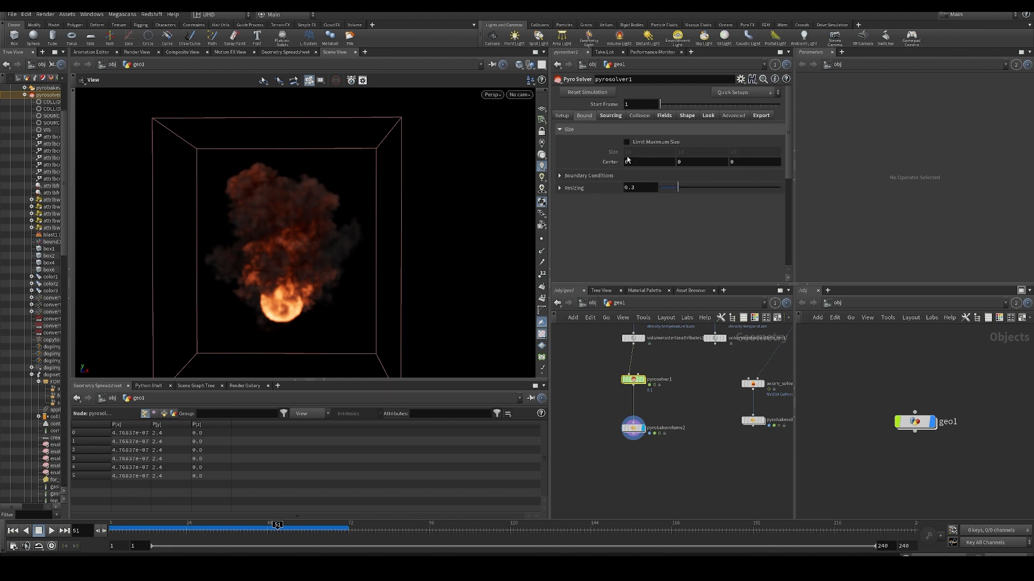
# - Expand the Pyro Solver's Resizing settings and examine the density and flame reference fields
pyautogui.click(560, 191)
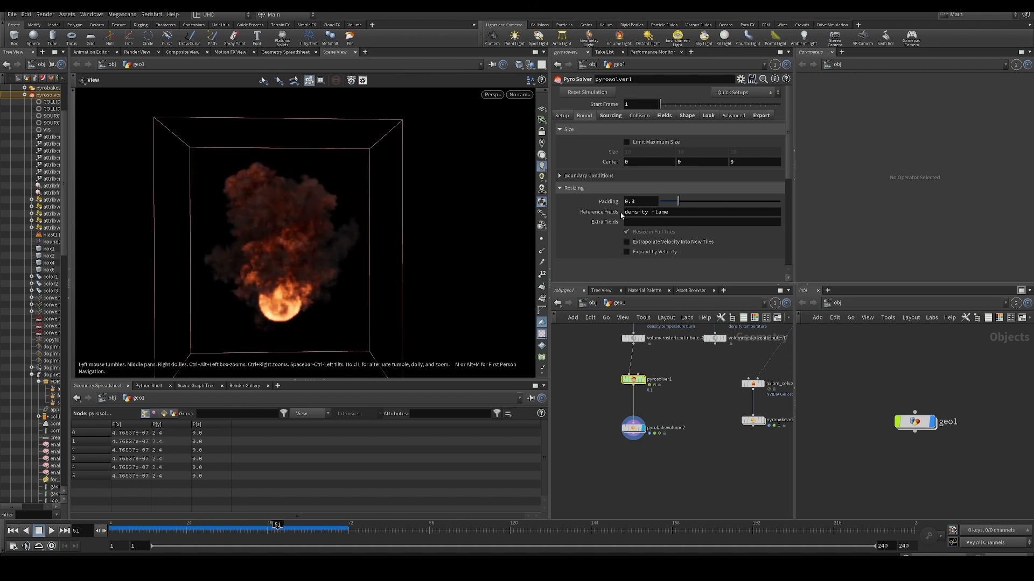
pyautogui.moveTo(637, 212); pyautogui.dragTo(663, 212)
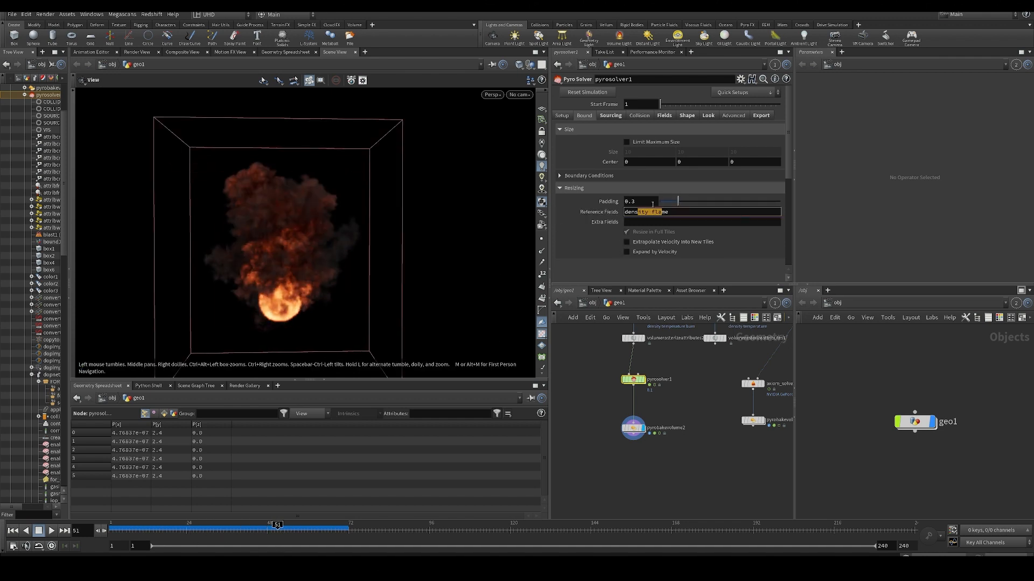
pyautogui.click(609, 447)
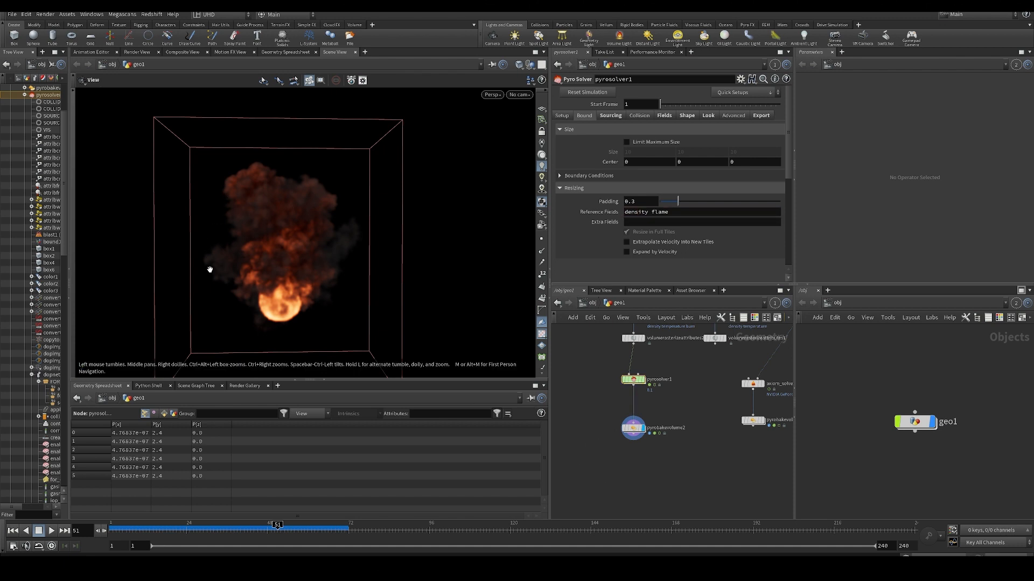
# - Try a resizing padding of 0.67 on the Pyro Solver, play the simulation, and set the padding back to 0.3
pyautogui.moveTo(692, 200); pyautogui.dragTo(703, 210)
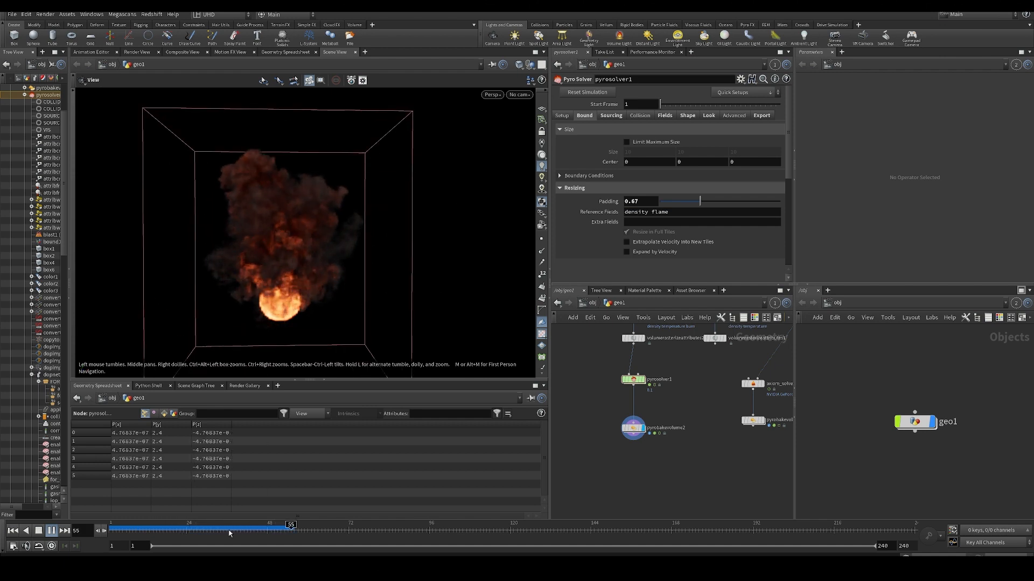
pyautogui.moveTo(700, 201); pyautogui.dragTo(678, 200)
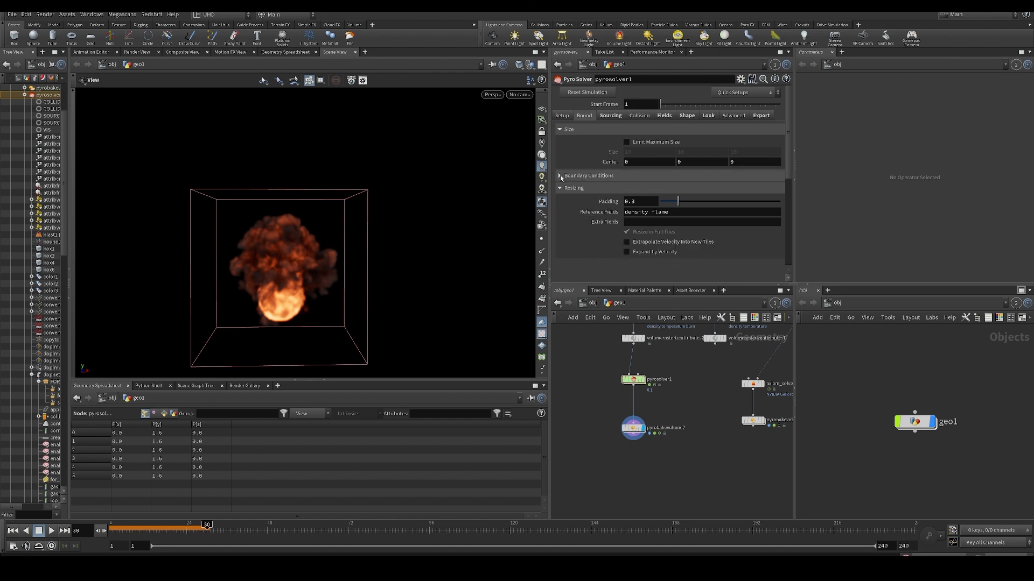
# - Examine the Pyro Solver's boundary conditions and Setup settings, and view the fire at frame 30 from several angles
pyautogui.click(560, 175)
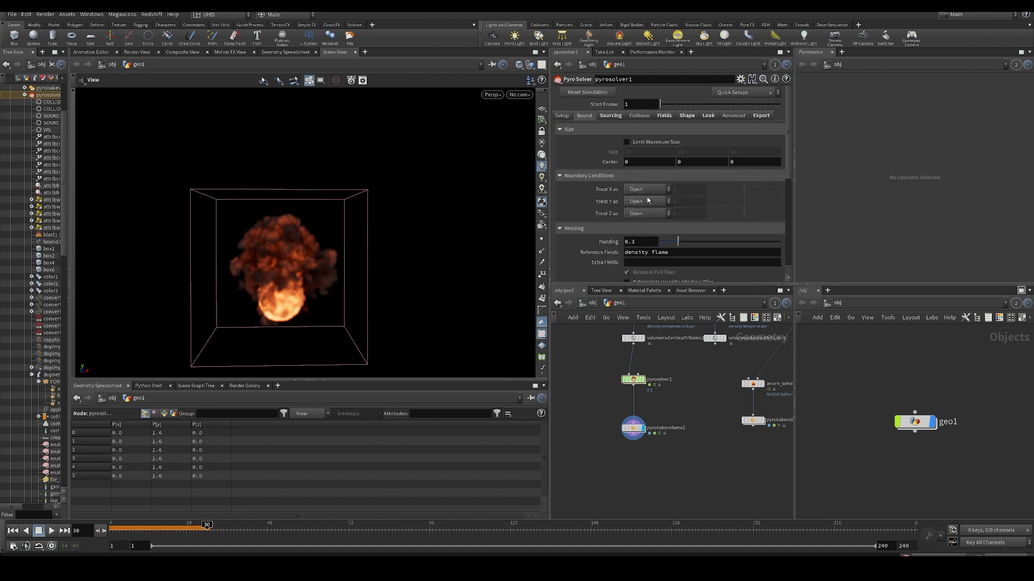
pyautogui.moveTo(323, 295); pyautogui.dragTo(477, 245)
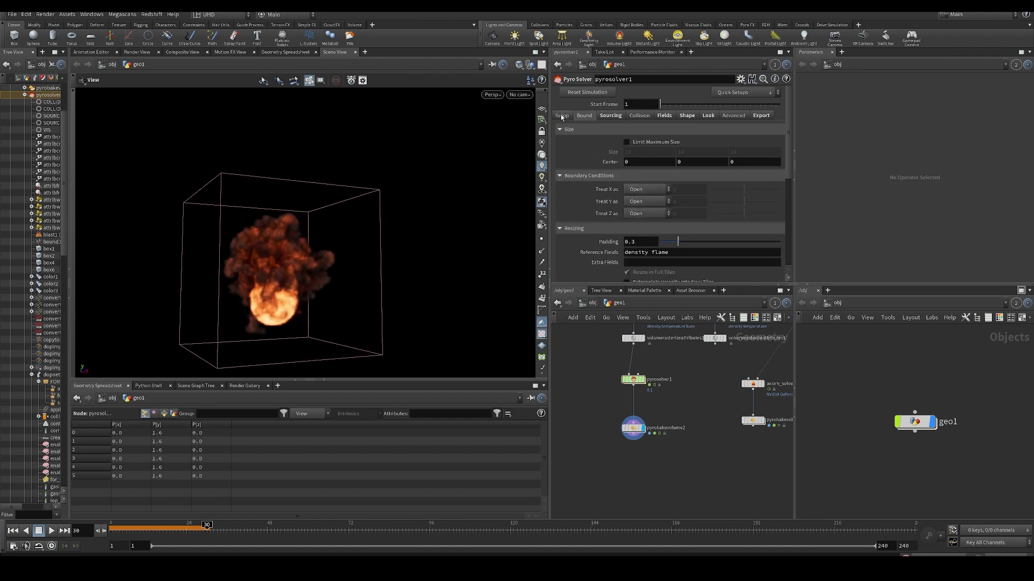
pyautogui.click(561, 116)
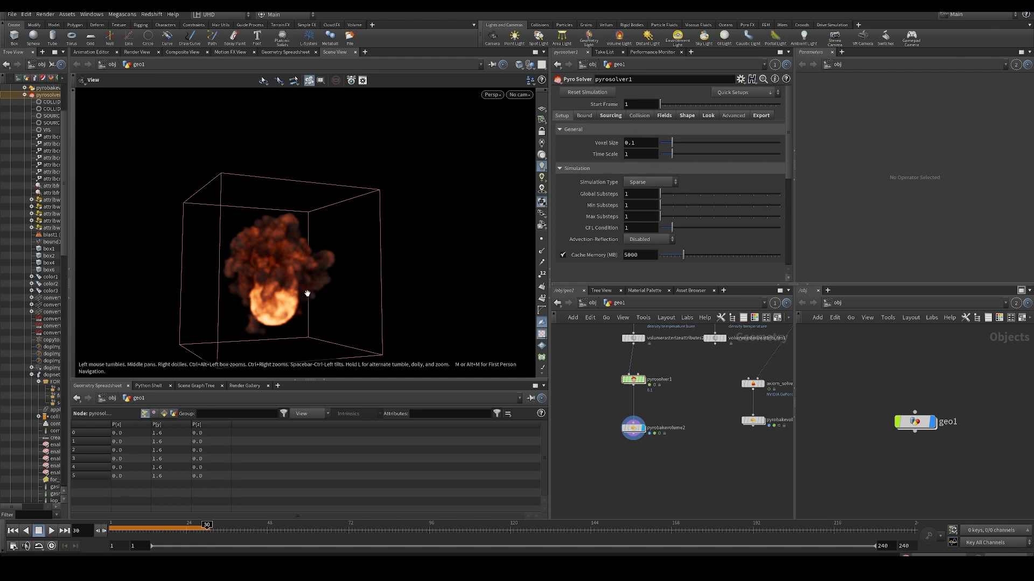
pyautogui.moveTo(307, 294); pyautogui.dragTo(245, 303)
pyautogui.scroll(-3, 297, 270)
pyautogui.moveTo(297, 271); pyautogui.dragTo(302, 317)
# - Rewind to frame 1 and play the simulation with axiom_solver1 and its bake node pyrobakevolume1 displayed
pyautogui.moveTo(695, 433); pyautogui.dragTo(691, 401, button='middle')
pyautogui.scroll(-5, 653, 456)
pyautogui.scroll(4, 679, 425)
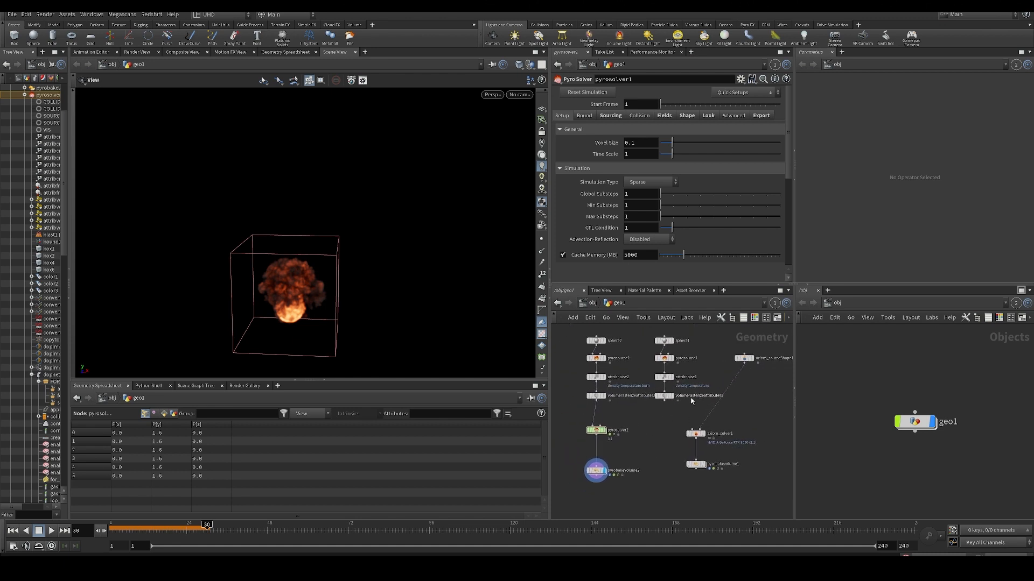
pyautogui.moveTo(121, 529); pyautogui.dragTo(110, 529)
pyautogui.scroll(4, 686, 427)
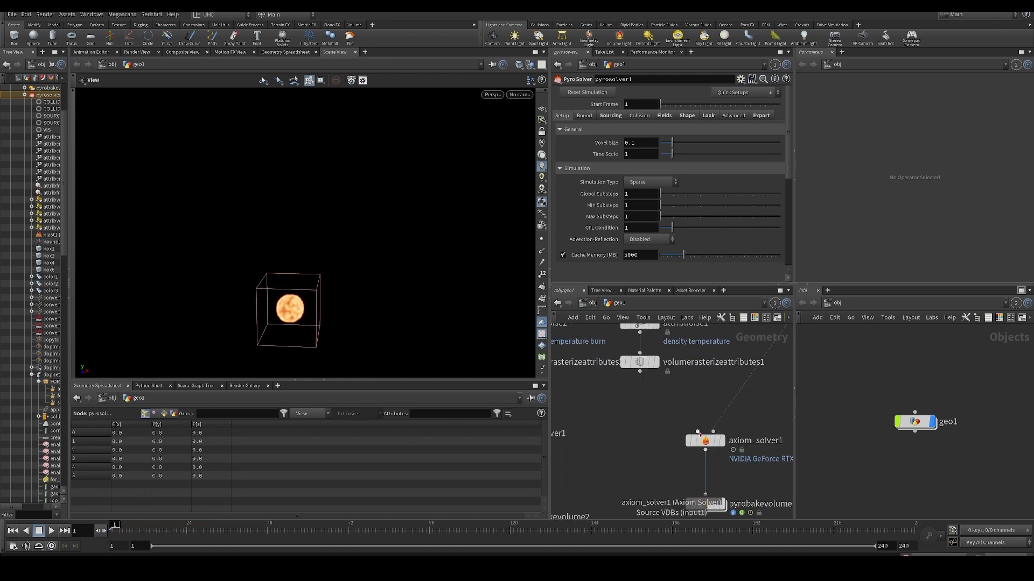
pyautogui.click(722, 419)
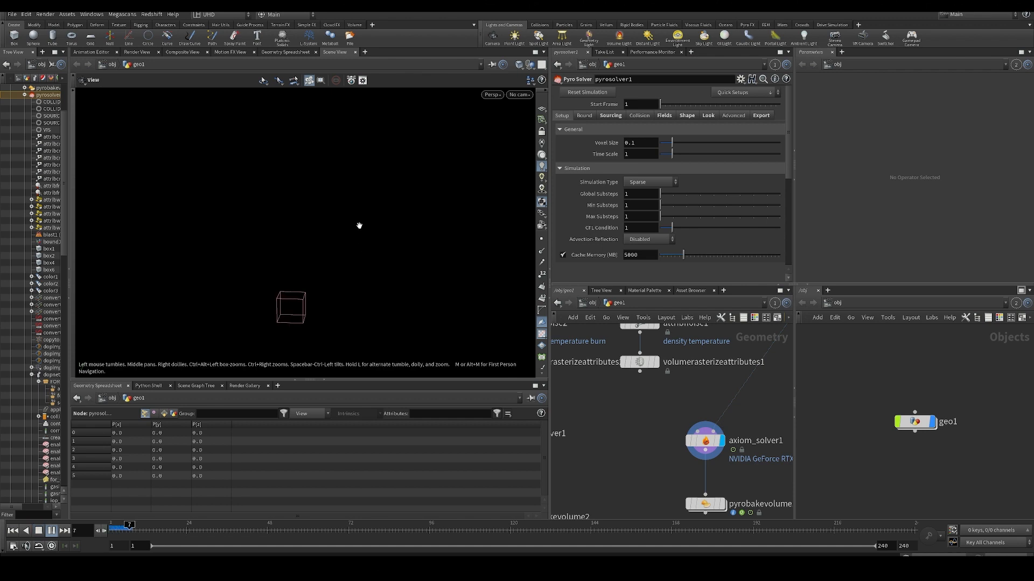
pyautogui.click(721, 504)
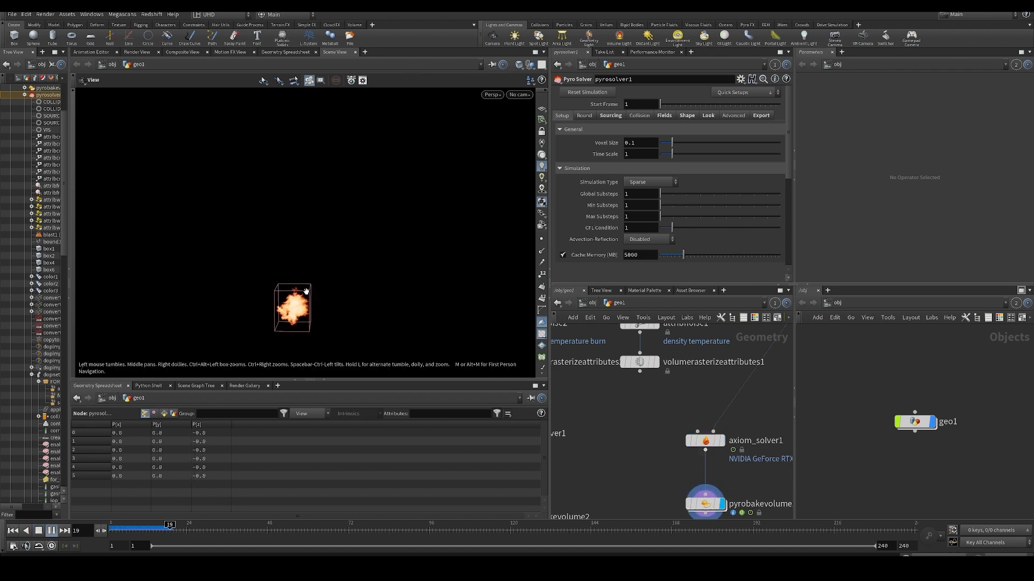
# - Display pyrobakevolume2 for comparison and play the Pyro simulation up to frame 67
pyautogui.moveTo(619, 423); pyautogui.dragTo(714, 388, button='middle')
pyautogui.scroll(-4, 714, 388)
pyautogui.click(662, 433)
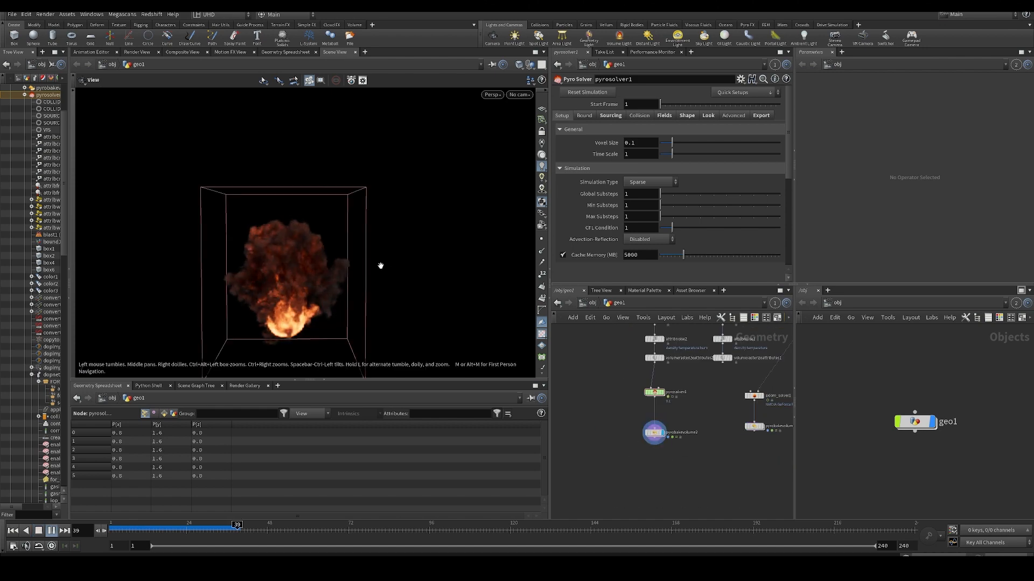
pyautogui.moveTo(194, 530); pyautogui.dragTo(224, 530)
pyautogui.press('Up')
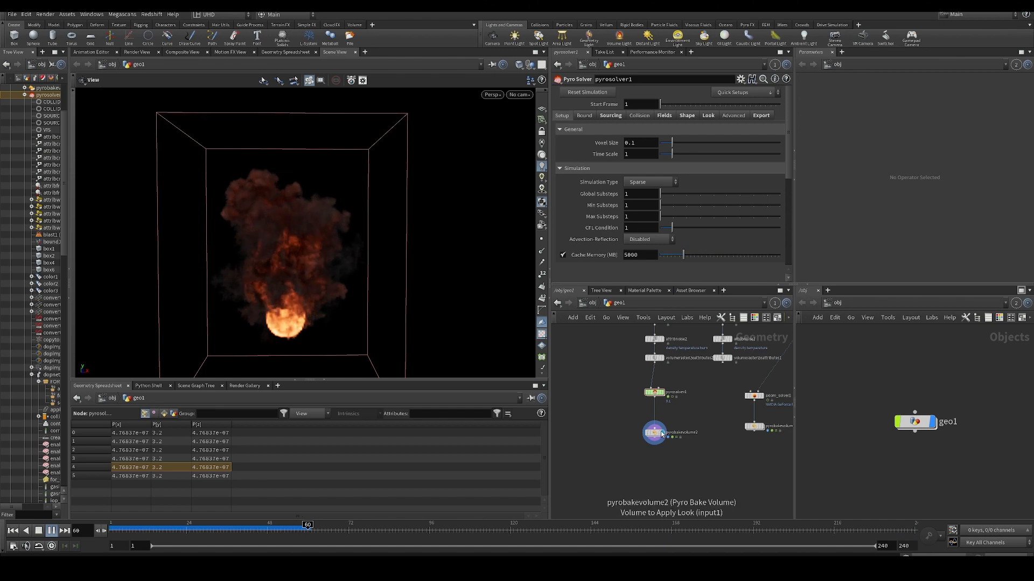
pyautogui.press('Down')
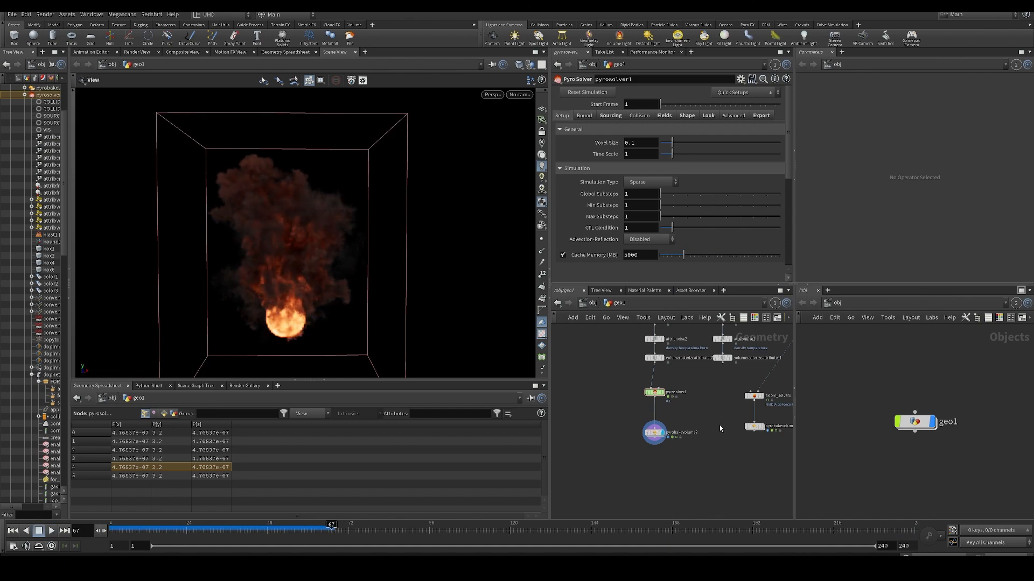
# - Display pyrobakevolume1, scrub to frame 44 and play the Axiom fire from there
pyautogui.moveTo(721, 428); pyautogui.dragTo(687, 430, button='middle')
pyautogui.middleClick(621, 437)
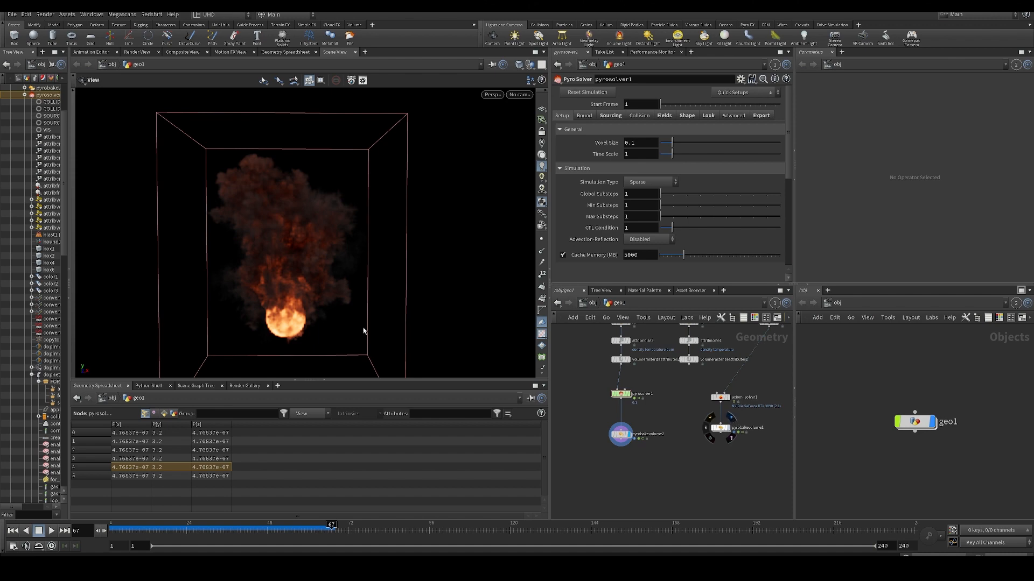
pyautogui.moveTo(155, 532); pyautogui.dragTo(254, 541)
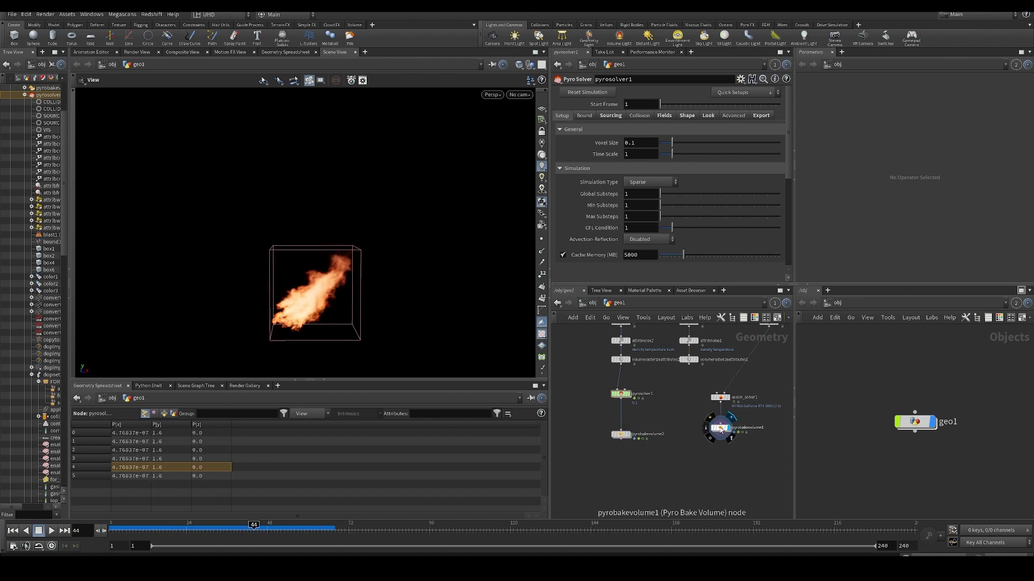
pyautogui.middleClick(720, 428)
pyautogui.press('Up')
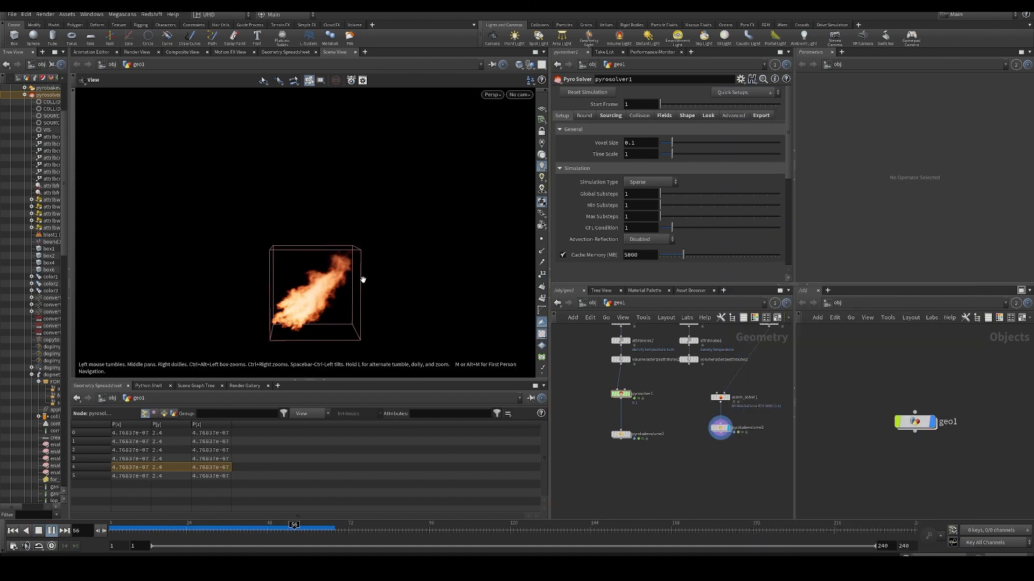
# - Select axiom_solver1, replay the fire from frame 1, and inspect the solver's node info for voxel counts and size
pyautogui.hotkey('ctrl', 'Up')
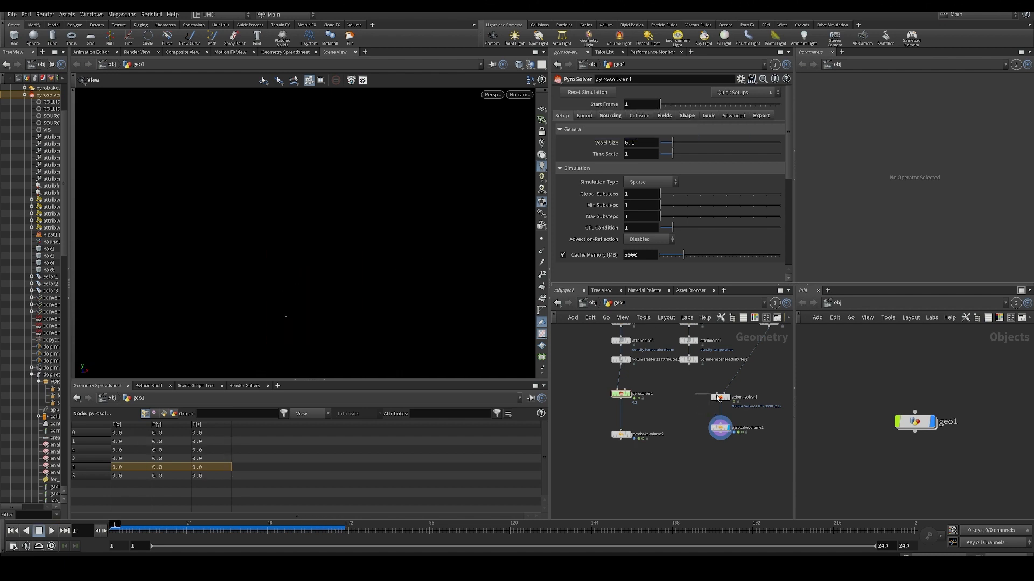
pyautogui.click(718, 398)
pyautogui.press('Up')
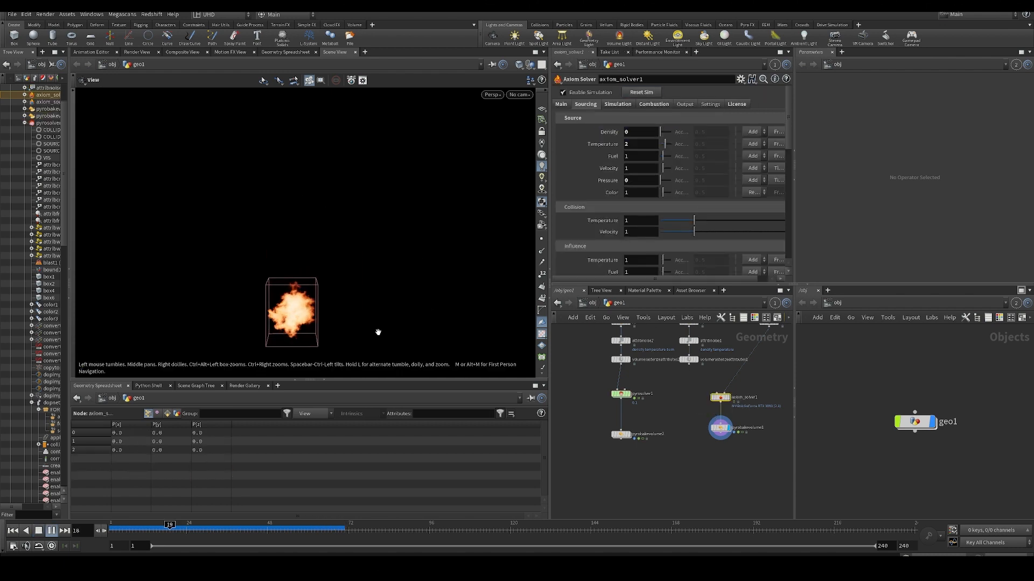
pyautogui.moveTo(344, 307); pyautogui.dragTo(429, 326)
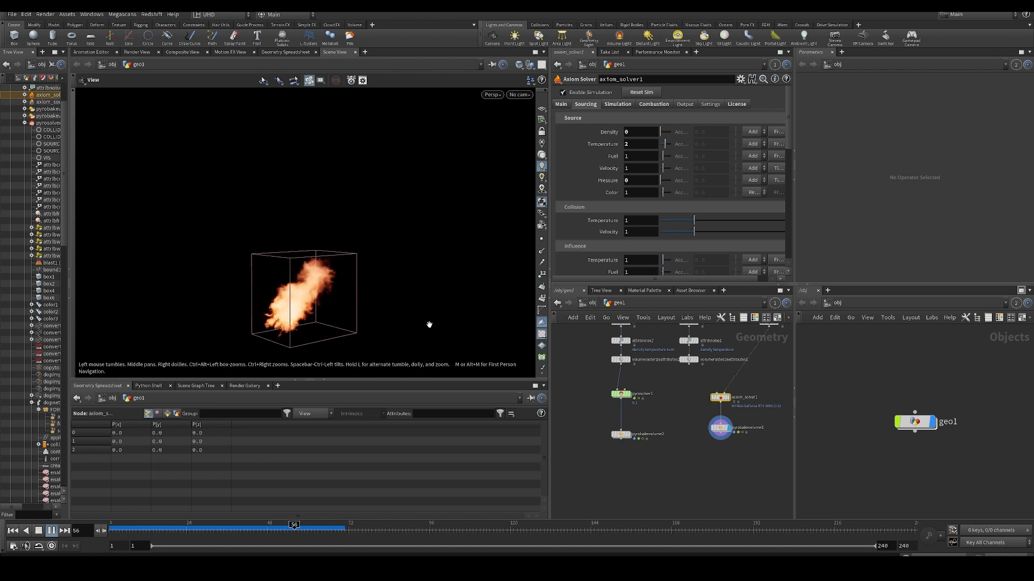
pyautogui.middleClick(722, 400)
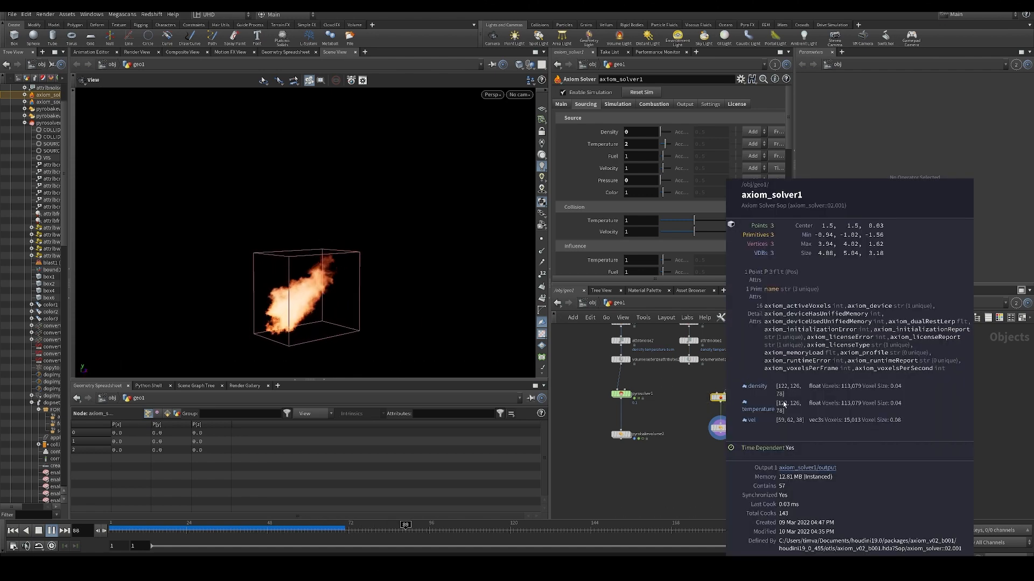
# - Set the Axiom Solver's division size to 0.03, replay the simulation from frame 1, and check its node info
pyautogui.hotkey('ctrl', 'Up')
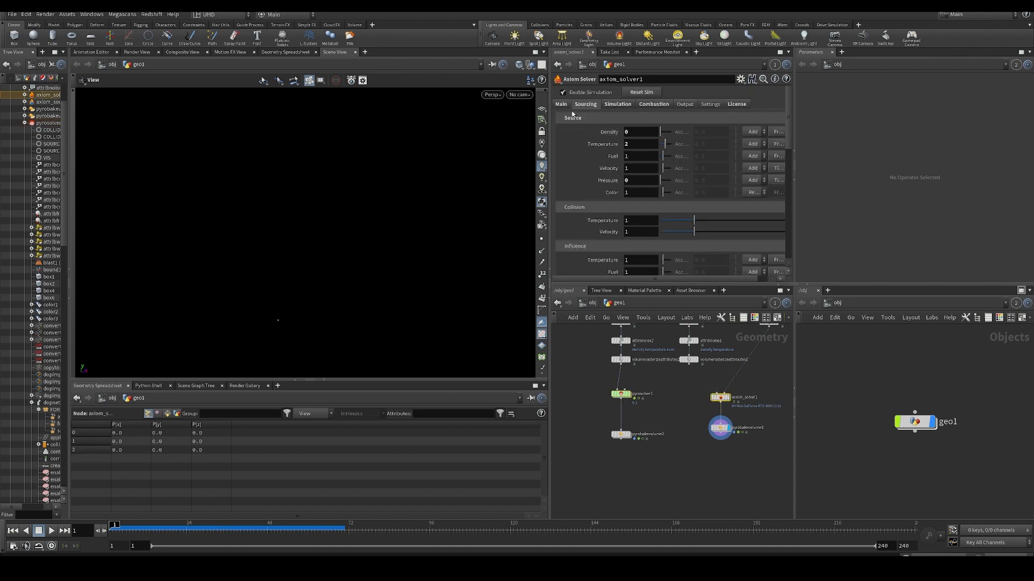
pyautogui.click(561, 104)
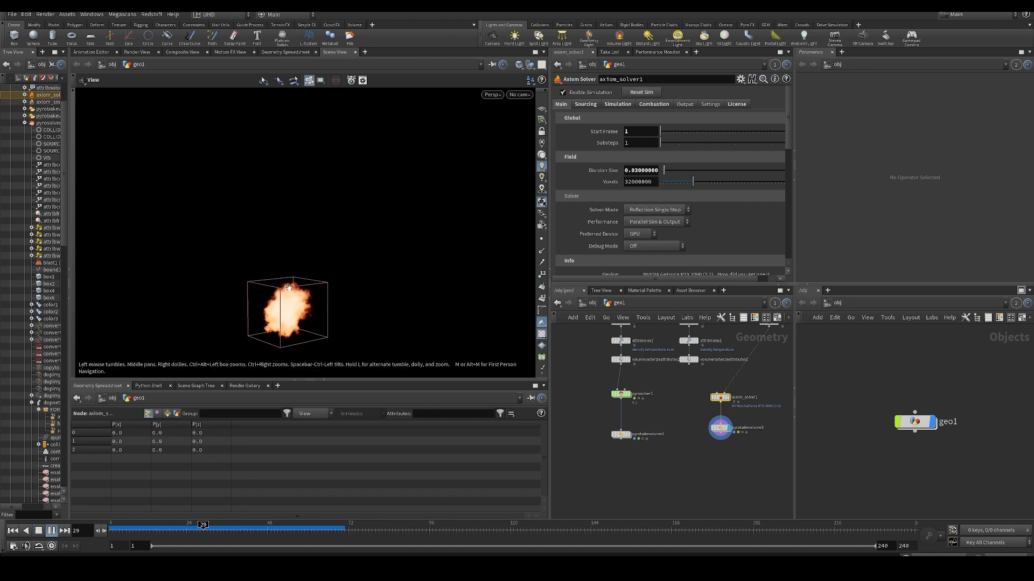
pyautogui.middleClick(721, 397)
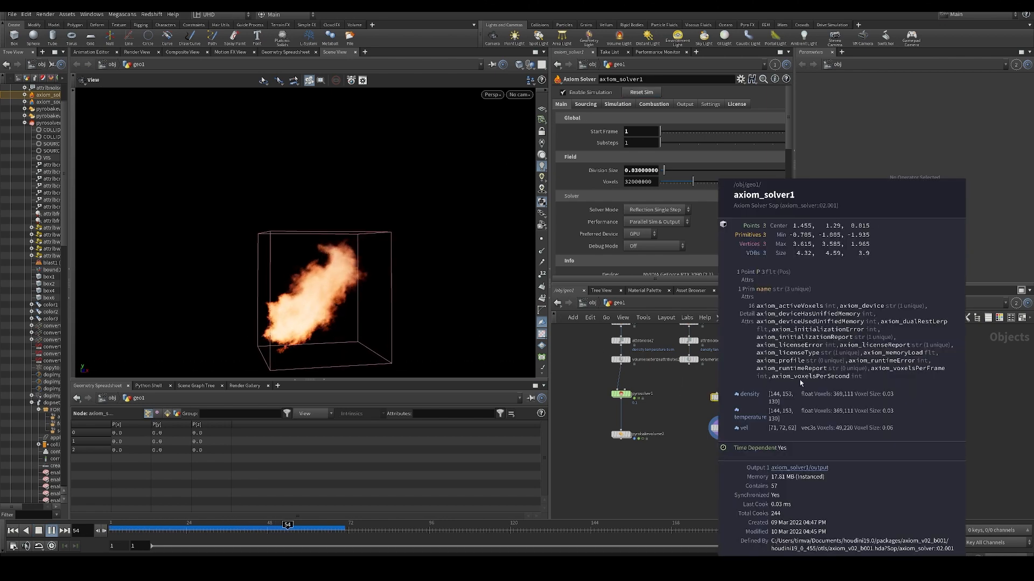
# - Set the Axiom Solver's division size to 0.02, replay the simulation from frame 1, and inspect the solver node
pyautogui.hotkey('ctrl', 'Up')
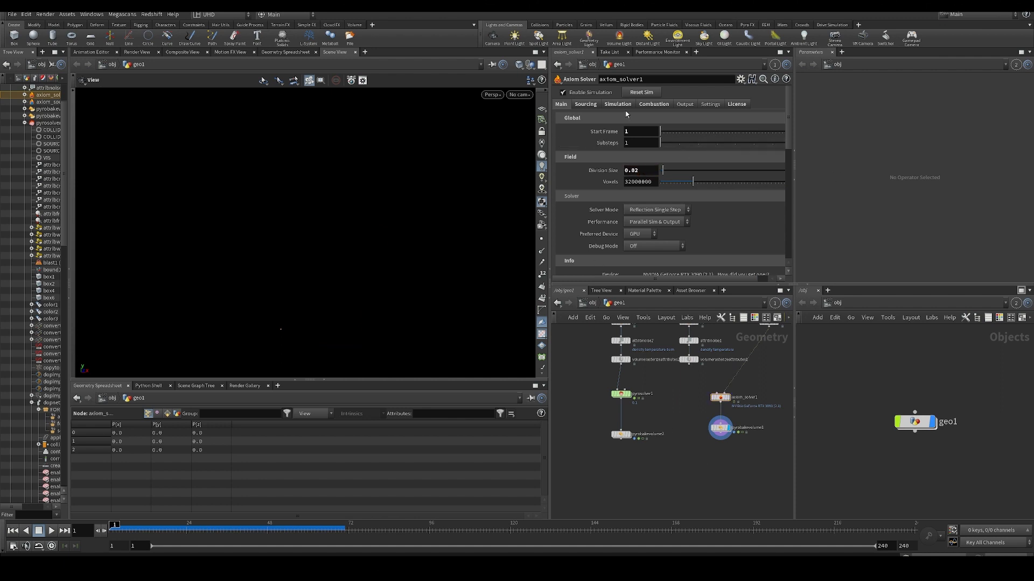
pyautogui.press('Up')
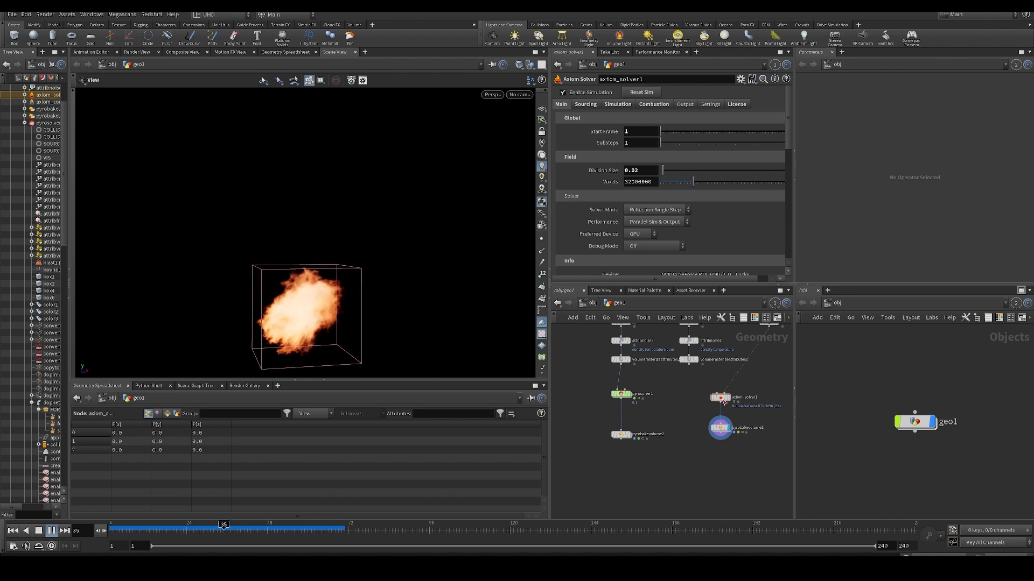
pyautogui.middleClick(723, 401)
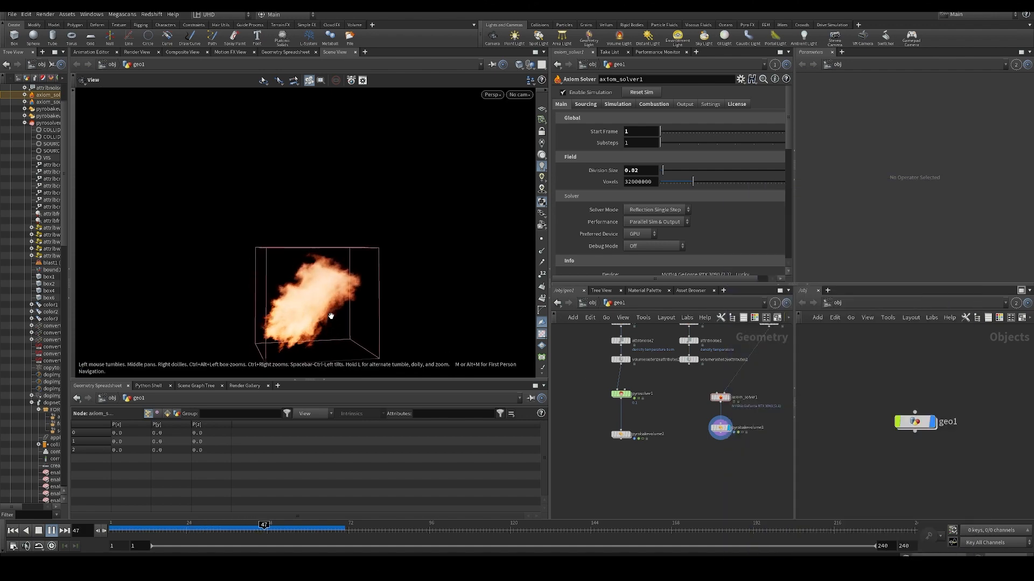
# - Display pyrobakevolume2 again, play the simulation to frame 77, and examine the plume and both solver node chains
pyautogui.click(636, 428)
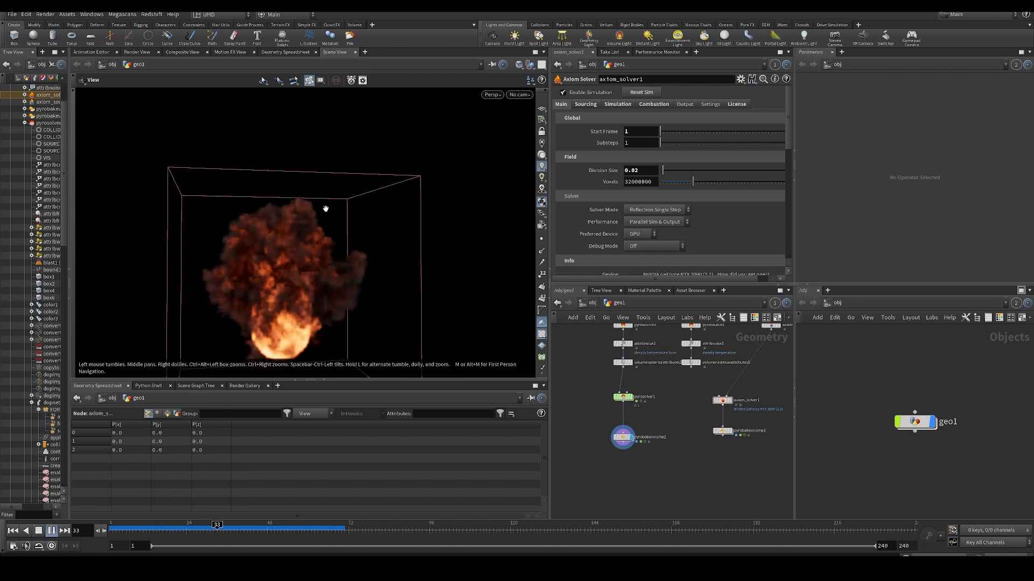
pyautogui.moveTo(325, 208); pyautogui.dragTo(291, 213)
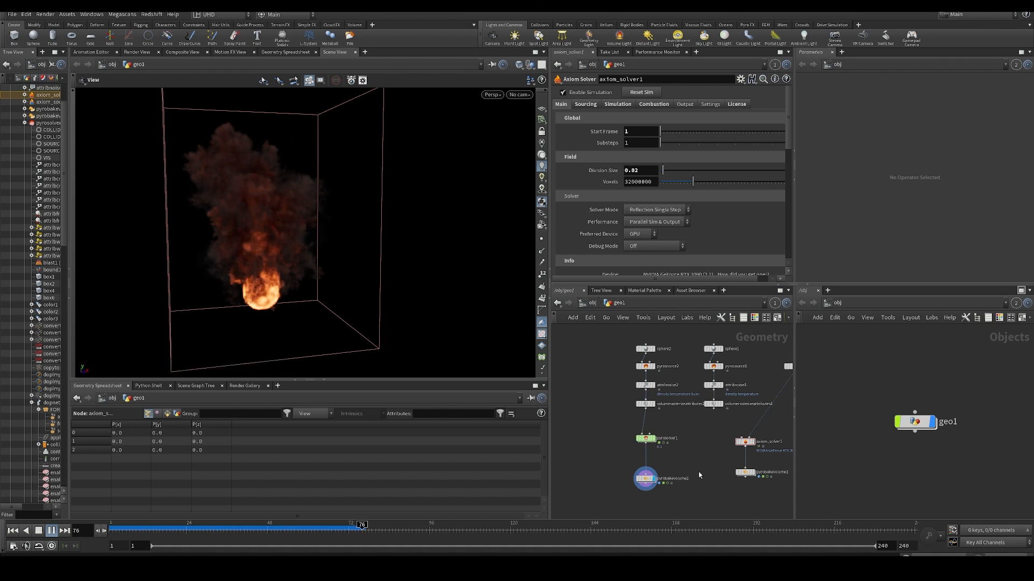
pyautogui.press('Escape')
pyautogui.moveTo(717, 461); pyautogui.dragTo(681, 440, button='middle')
pyautogui.moveTo(755, 433); pyautogui.dragTo(711, 427, button='middle')
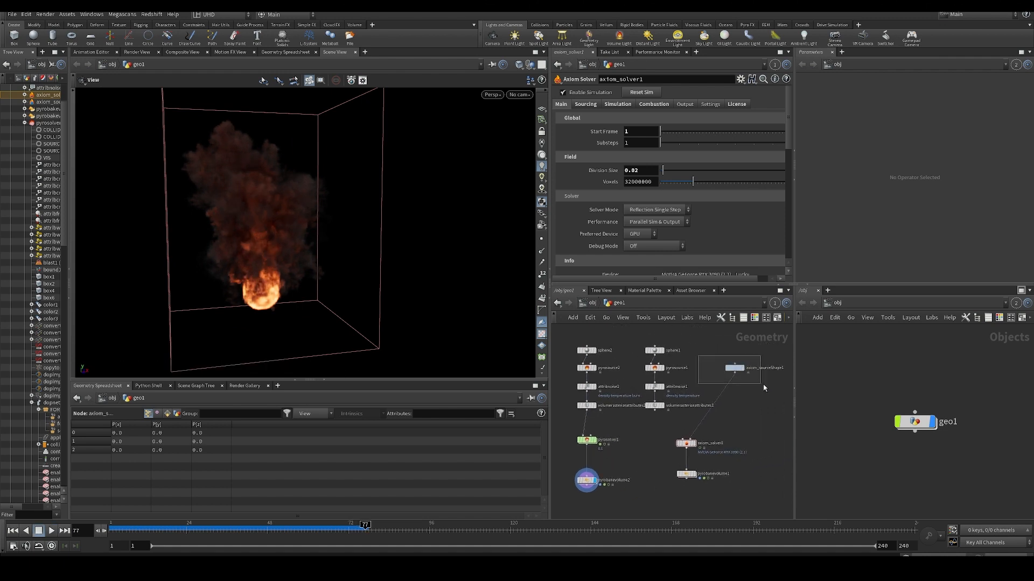
# - Select the axiom_sourceShape1 node and move it closer above axiom_solver1 in the network
pyautogui.moveTo(763, 388); pyautogui.dragTo(763, 387)
pyautogui.moveTo(193, 215); pyautogui.dragTo(284, 290)
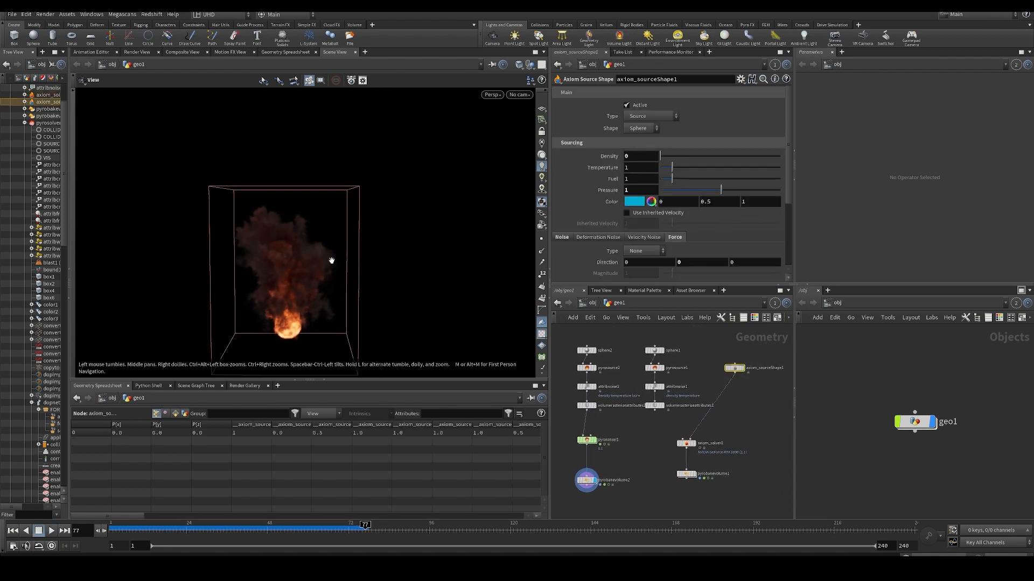
pyautogui.moveTo(331, 261); pyautogui.dragTo(409, 259)
pyautogui.scroll(3, 721, 415)
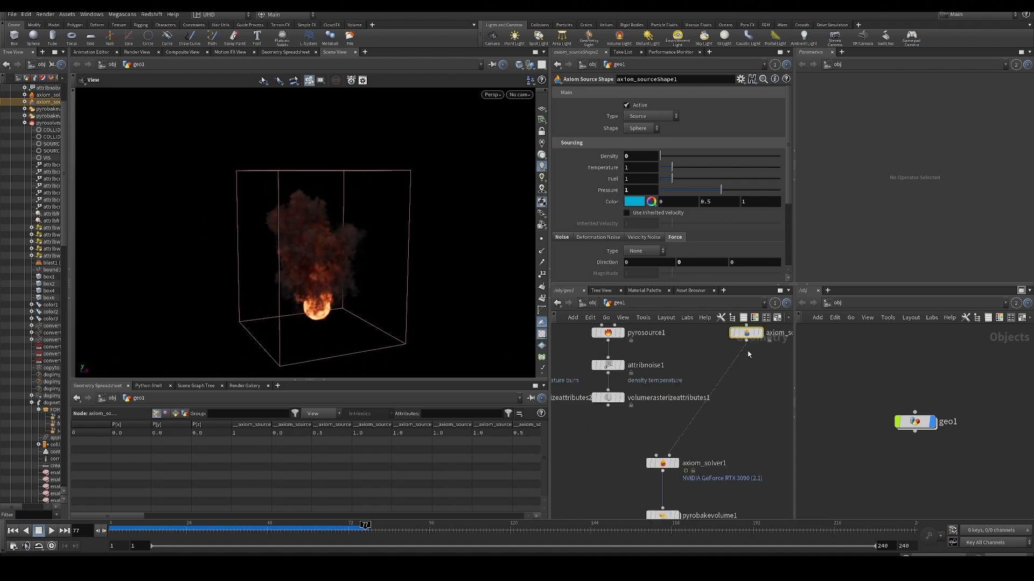
pyautogui.moveTo(749, 338); pyautogui.dragTo(682, 359)
pyautogui.moveTo(720, 435); pyautogui.dragTo(726, 422, button='middle')
pyautogui.scroll(-3, 725, 421)
pyautogui.moveTo(474, 330); pyautogui.dragTo(256, 268)
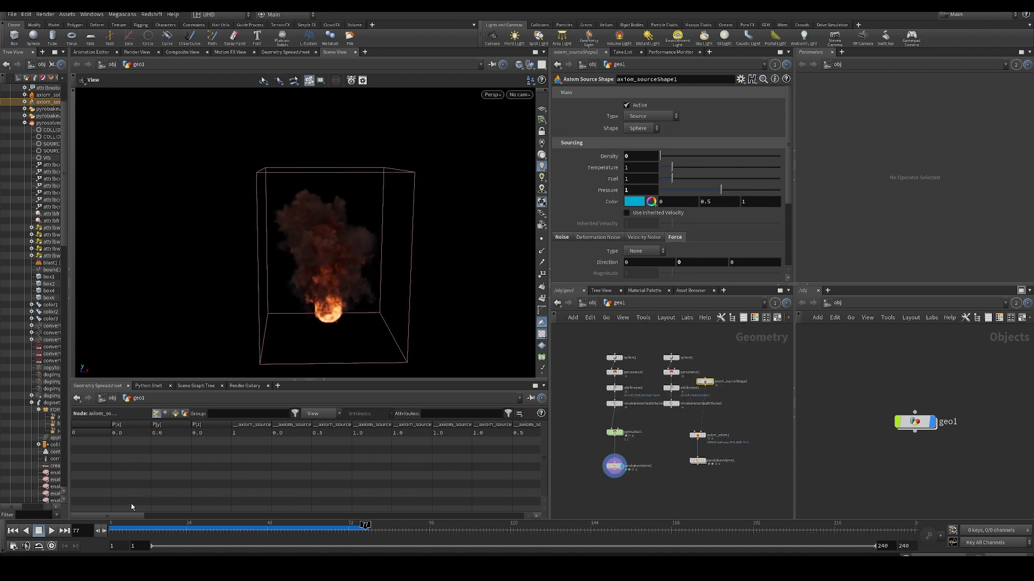
# - Scrub the simulation to frame 52 and inspect the parameters of pyrobakevolume2 and pyrosolver1
pyautogui.moveTo(141, 532); pyautogui.dragTo(280, 532)
pyautogui.moveTo(285, 301); pyautogui.dragTo(345, 291)
pyautogui.scroll(3, 605, 474)
pyautogui.click(620, 462)
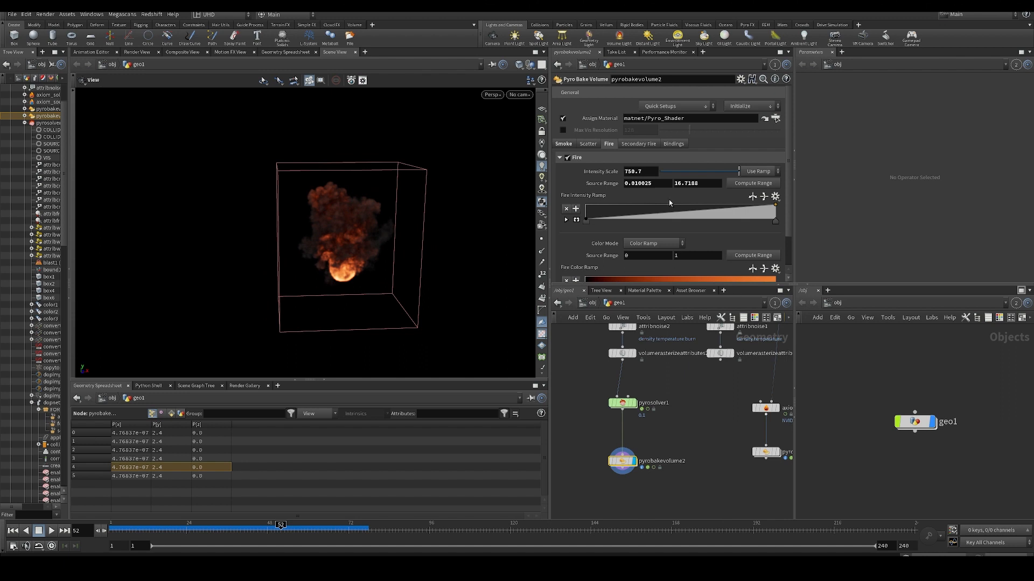
pyautogui.press('Up')
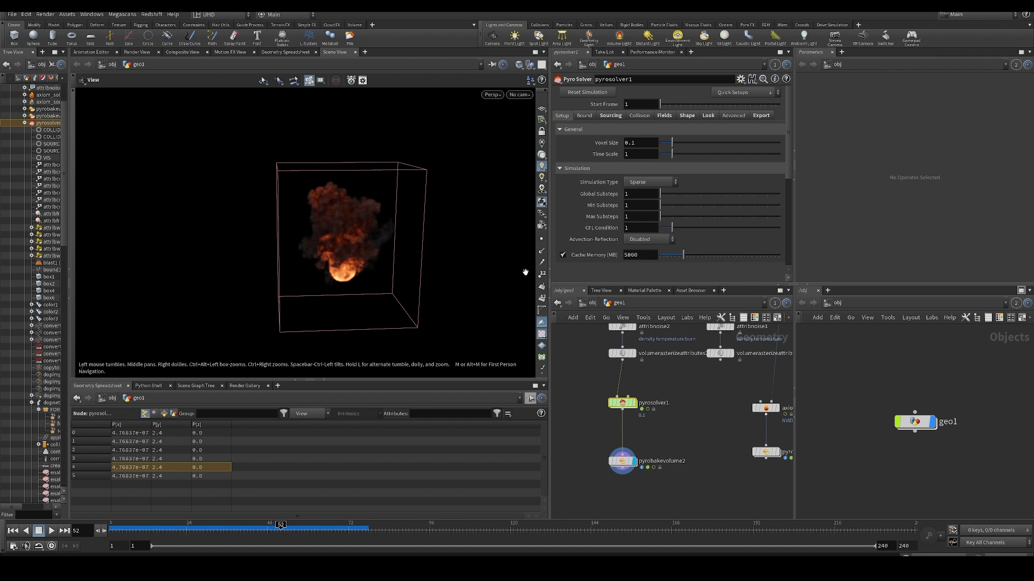
# - Scrub the Pyro Solver simulation to frame 47, play it past frame 94, and examine the fire from several angles
pyautogui.moveTo(340, 242); pyautogui.dragTo(353, 231)
pyautogui.moveTo(352, 232); pyautogui.dragTo(331, 263, button='middle')
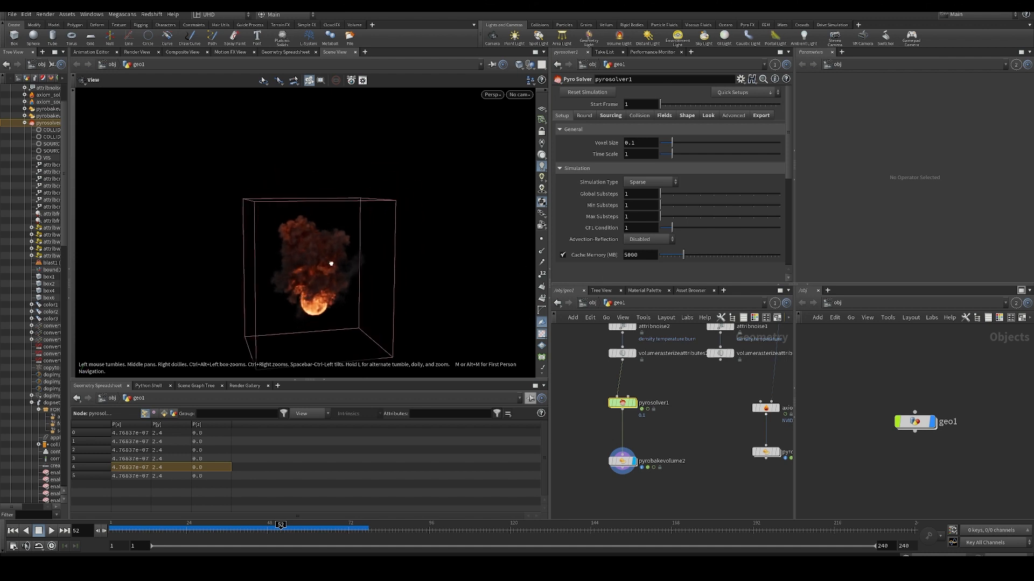
pyautogui.moveTo(330, 263); pyautogui.dragTo(332, 254, button='right')
pyautogui.moveTo(332, 253); pyautogui.dragTo(336, 243)
pyautogui.moveTo(209, 538); pyautogui.dragTo(267, 531)
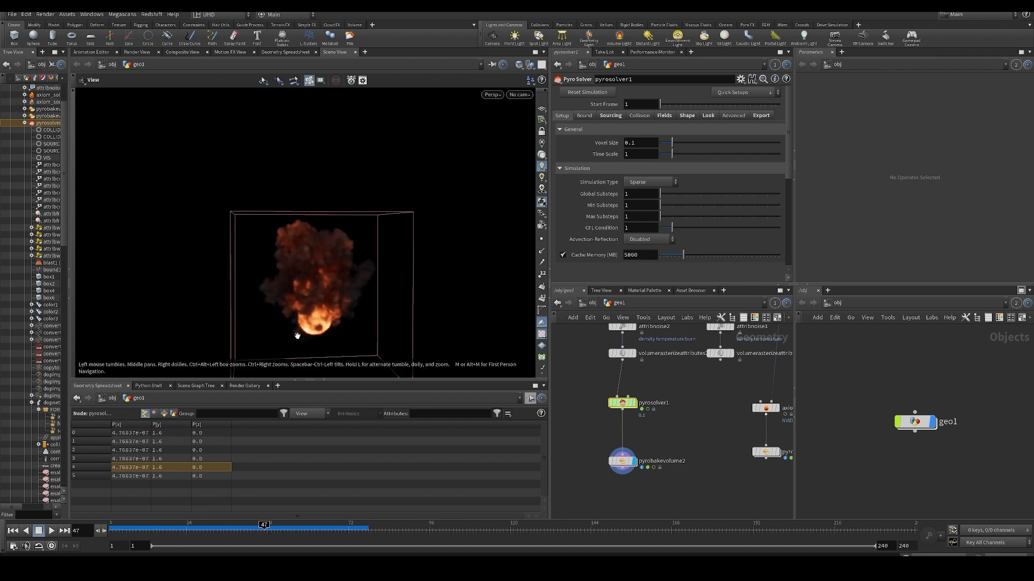
pyautogui.press('Up')
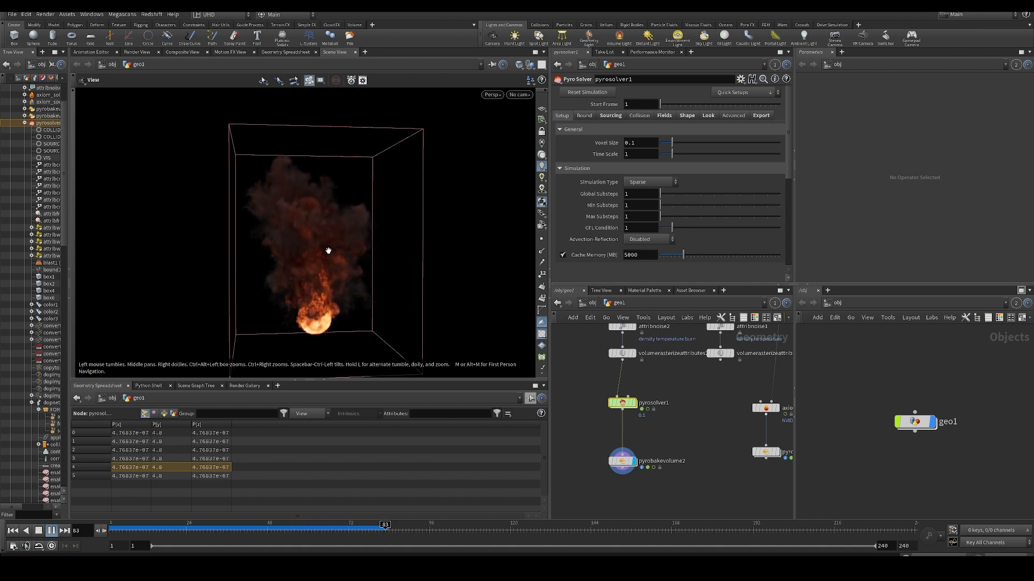
pyautogui.moveTo(339, 245); pyautogui.dragTo(343, 249)
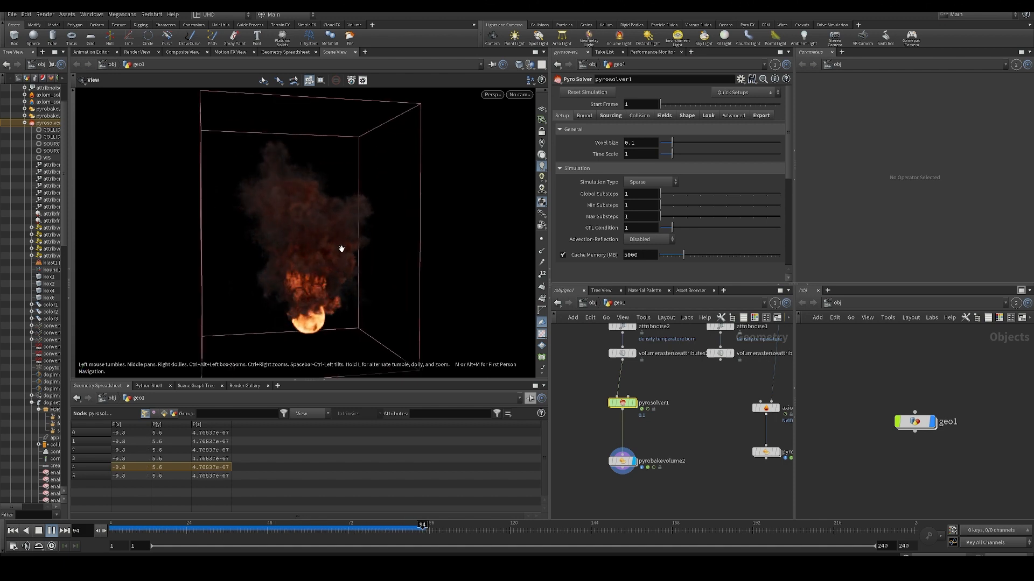
pyautogui.press('Up')
# - Return to frame 45, replay the Pyro Solver fire past frame 110, and scrub to frame 112 to examine the plume
pyautogui.moveTo(280, 525); pyautogui.dragTo(257, 529)
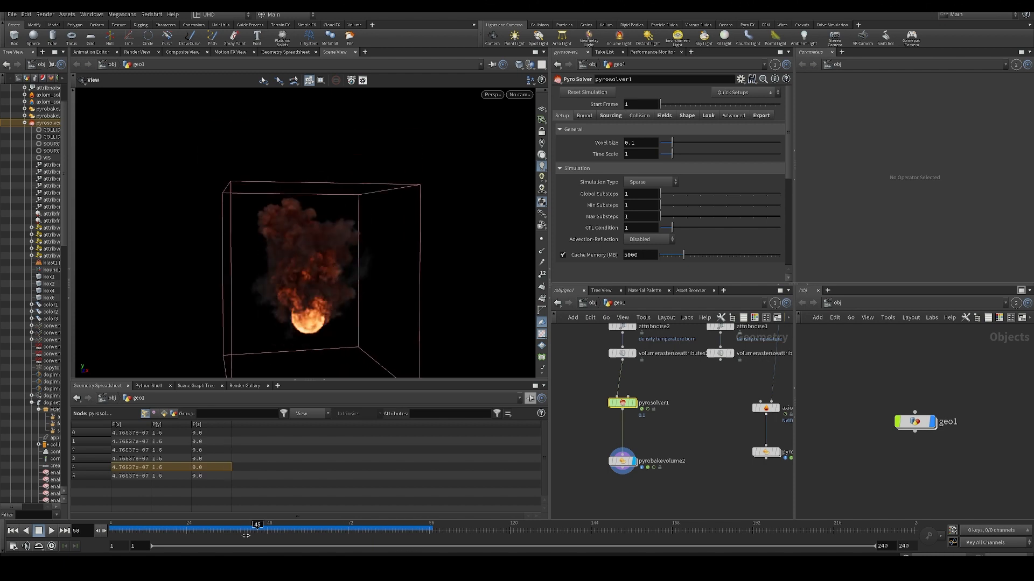
pyautogui.scroll(-3, 656, 453)
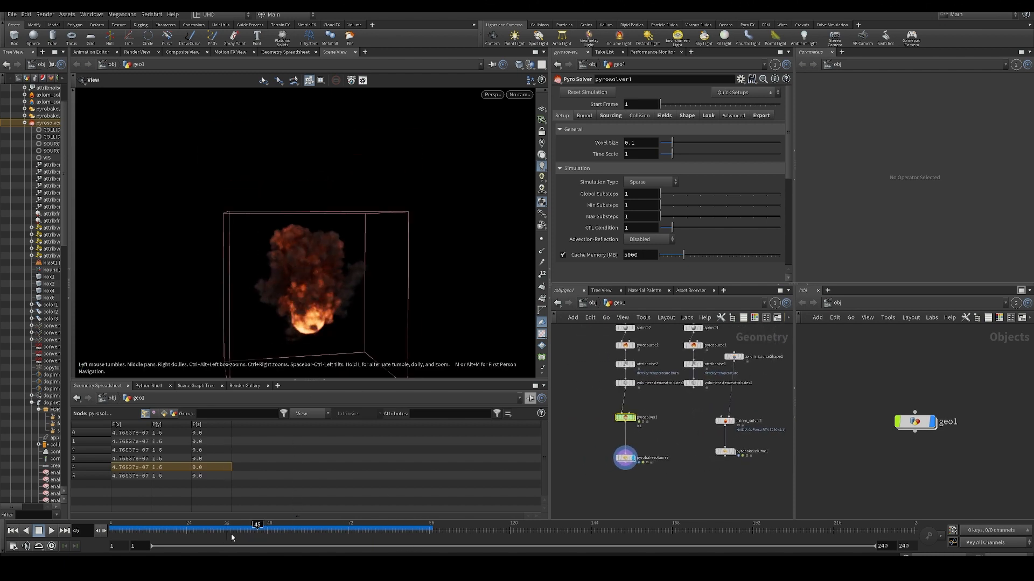
pyautogui.press('Up')
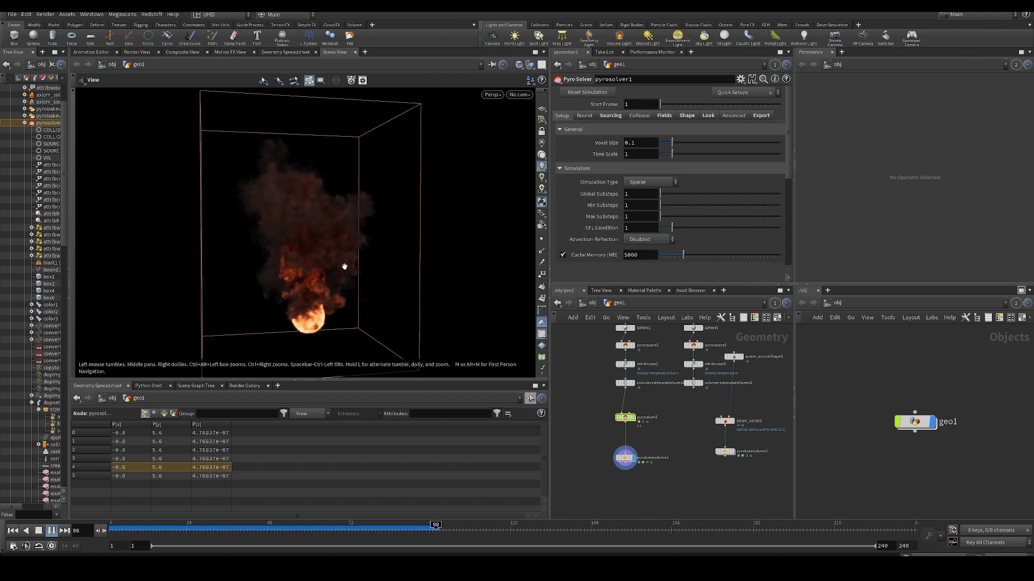
pyautogui.moveTo(359, 279); pyautogui.dragTo(317, 255)
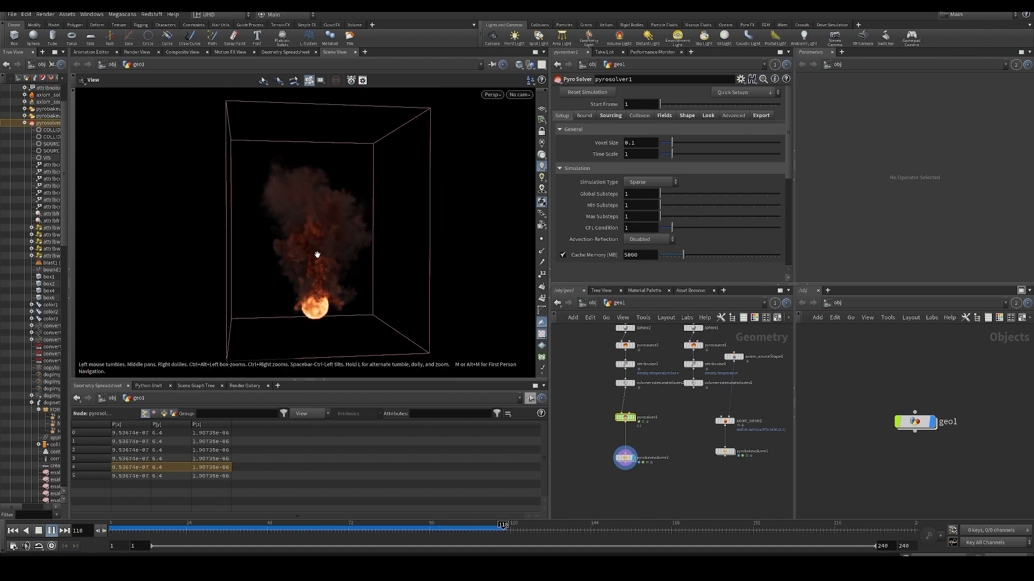
pyautogui.moveTo(378, 530); pyautogui.dragTo(483, 528)
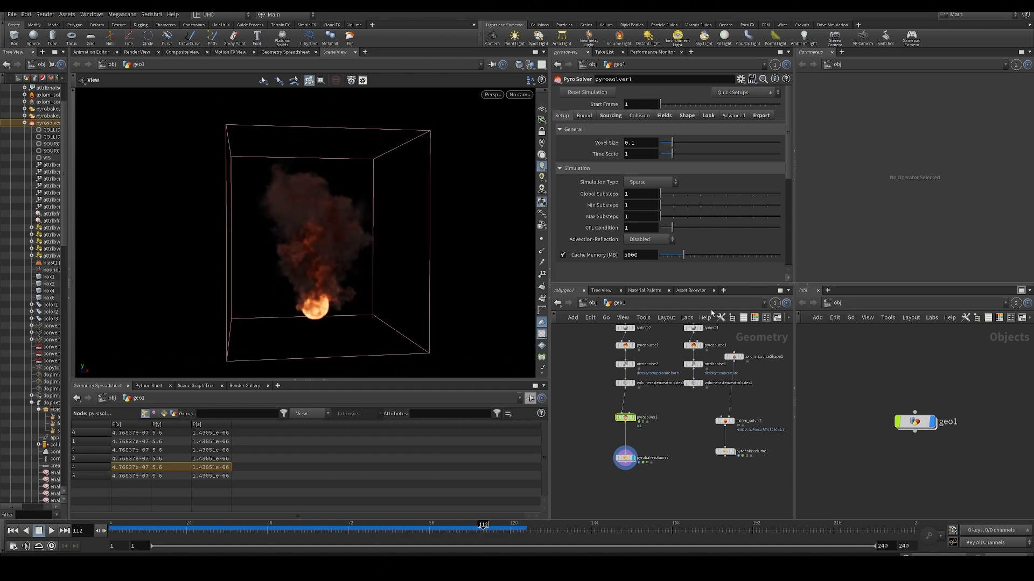